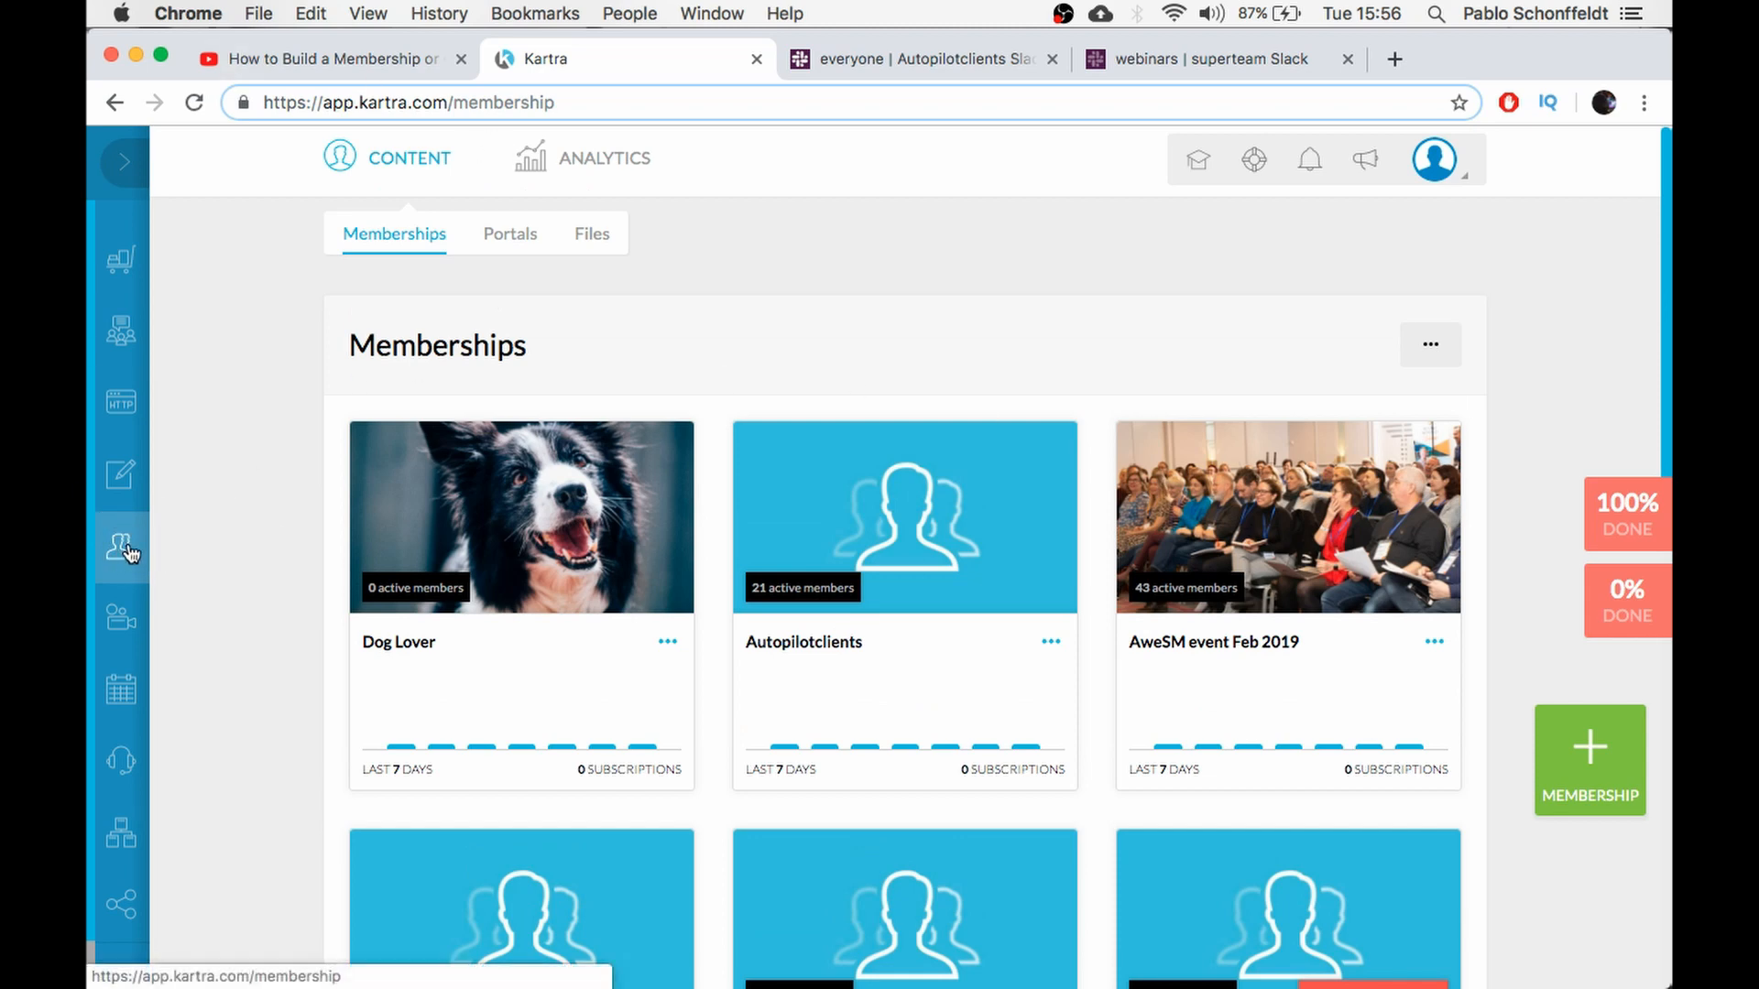
Open the Dog Lover membership for editing from the memberships list, keeping its name
{"action": "scroll", "coordinate": [1074, 526], "scroll_direction": "down", "scroll_amount": 5}
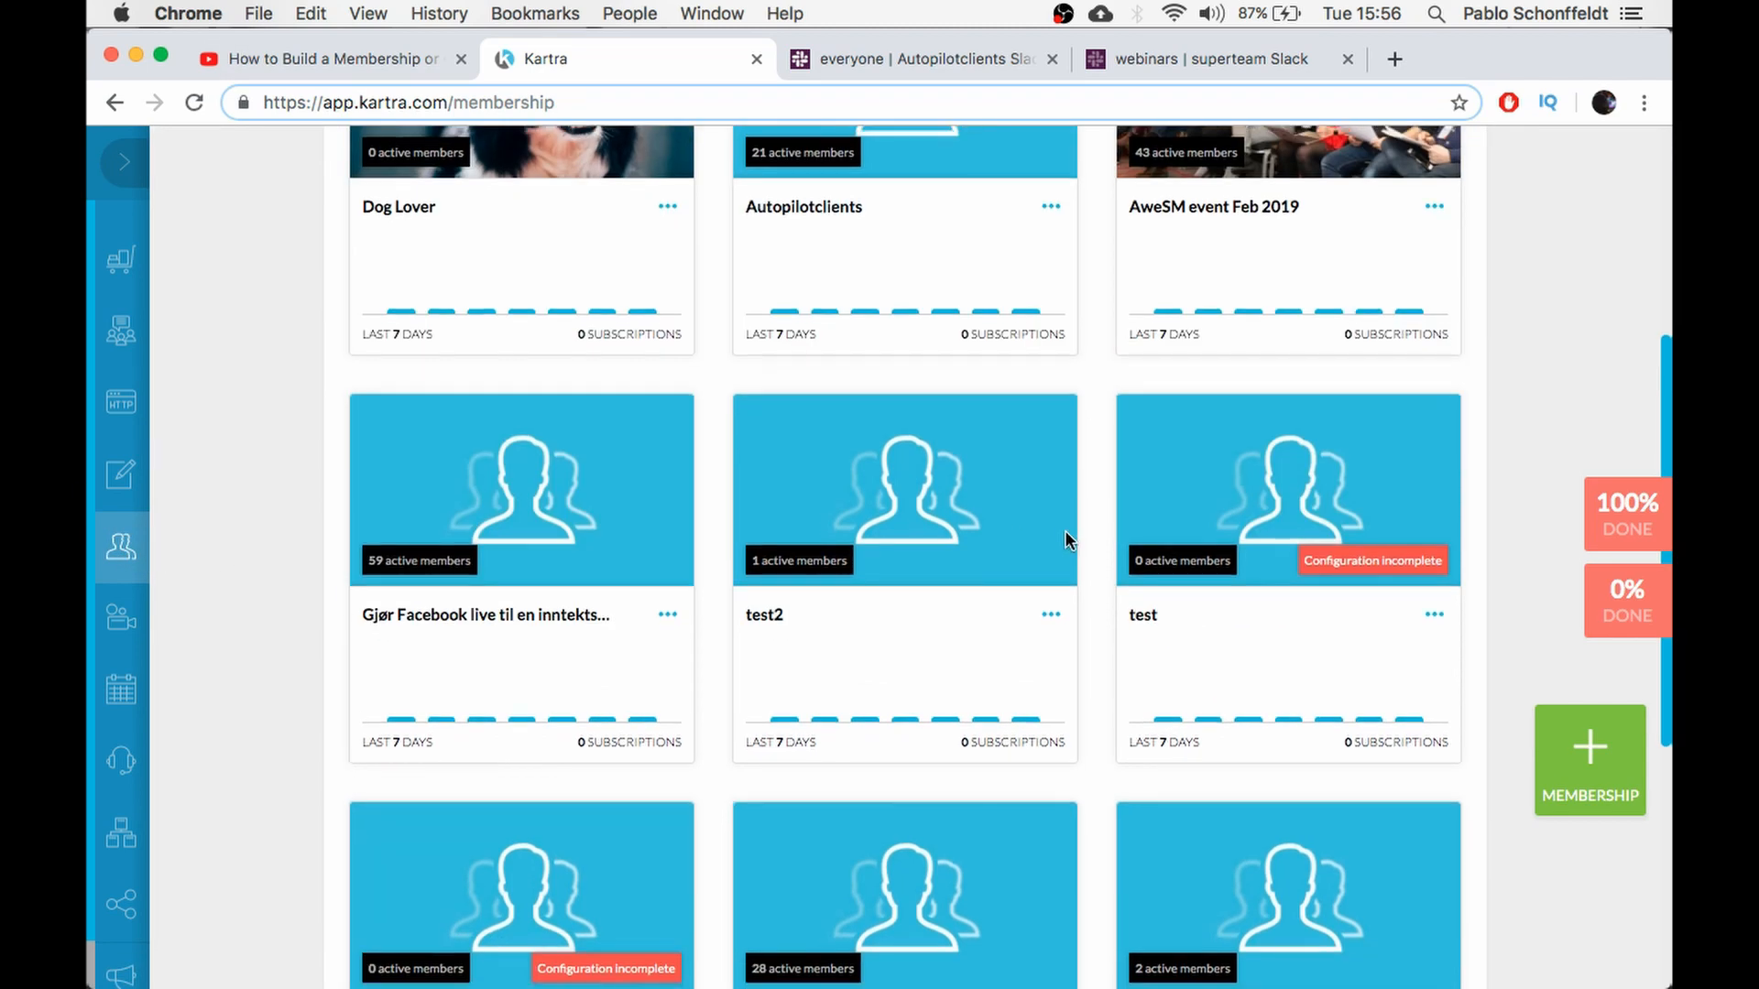
{"action": "scroll", "coordinate": [1065, 530], "scroll_direction": "down", "scroll_amount": 10}
{"action": "scroll", "coordinate": [1064, 530], "scroll_direction": "up", "scroll_amount": 15}
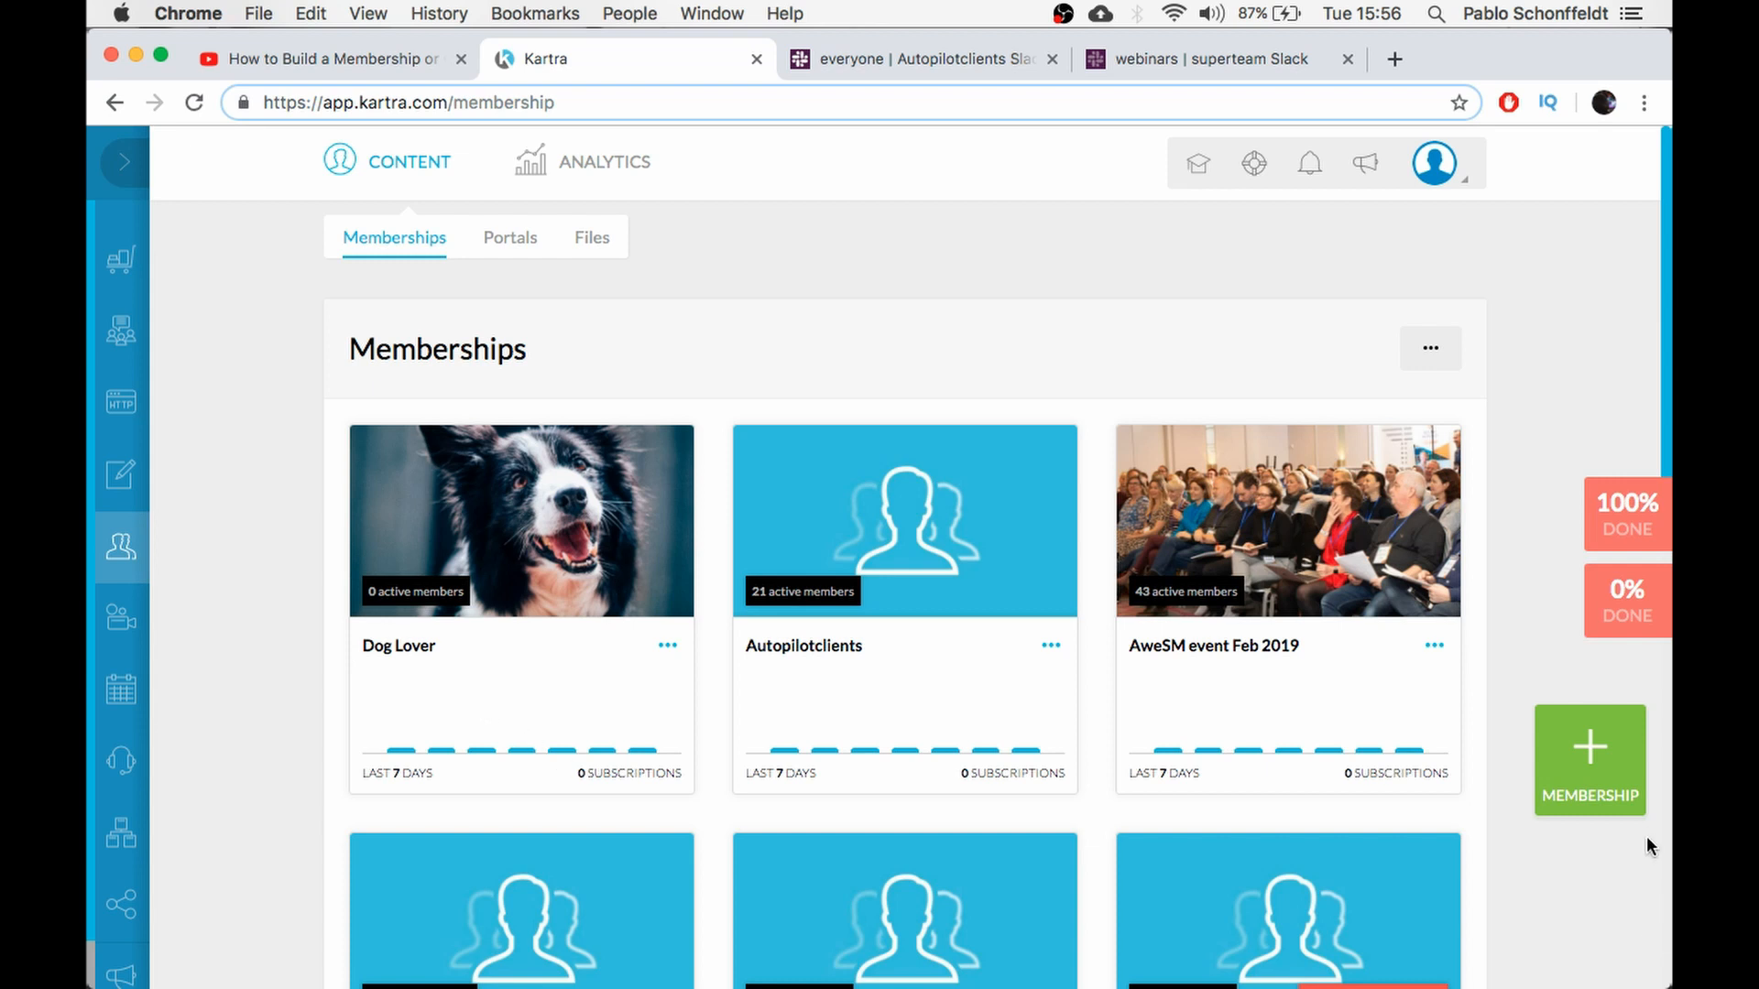
{"action": "left_click", "coordinate": [668, 650]}
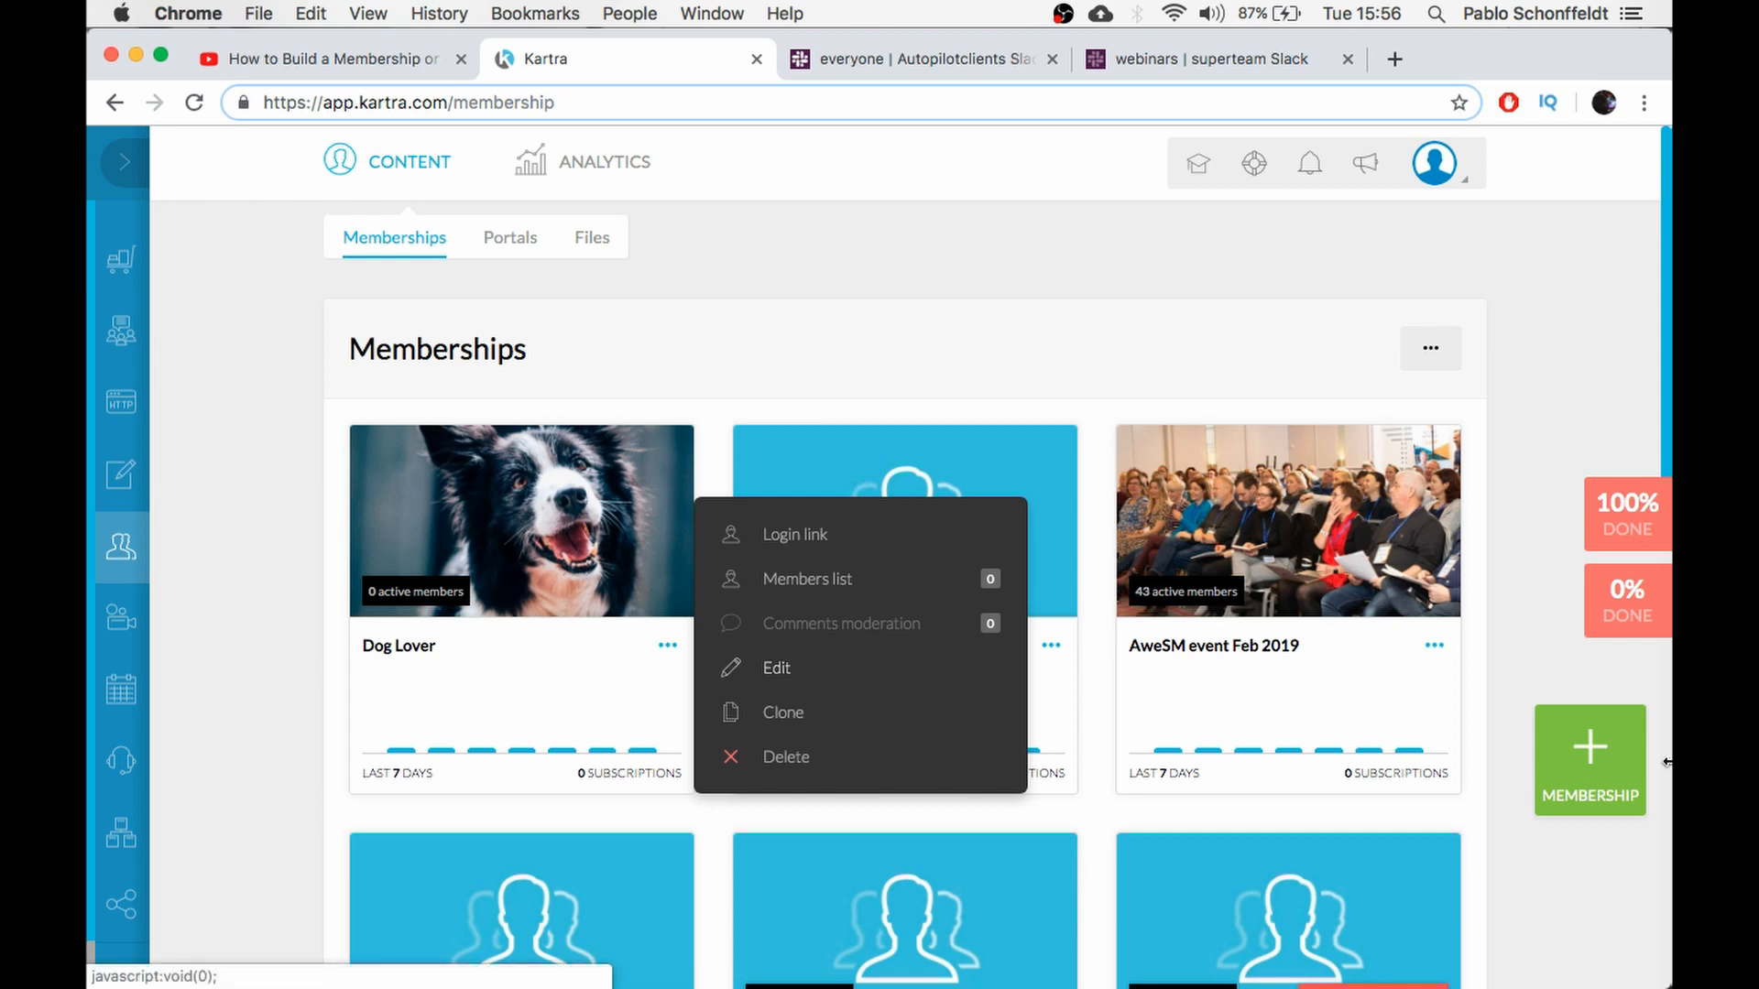
{"action": "left_click", "coordinate": [797, 669]}
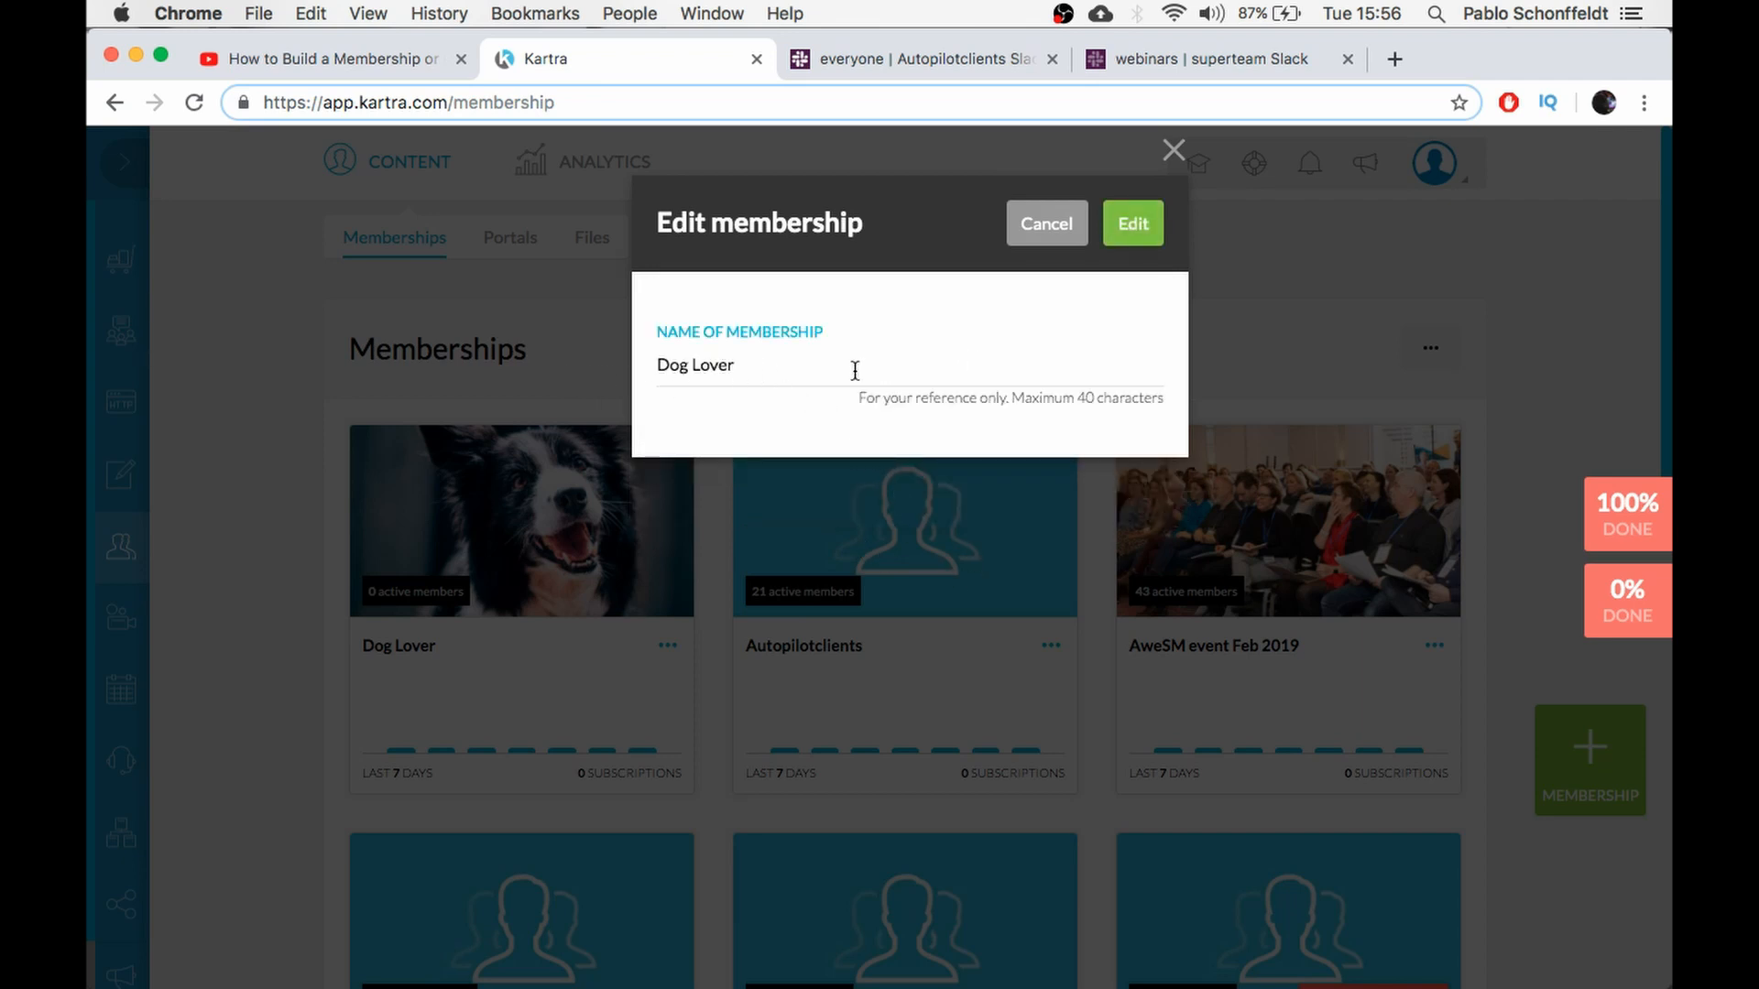
{"action": "left_click", "coordinate": [1136, 229]}
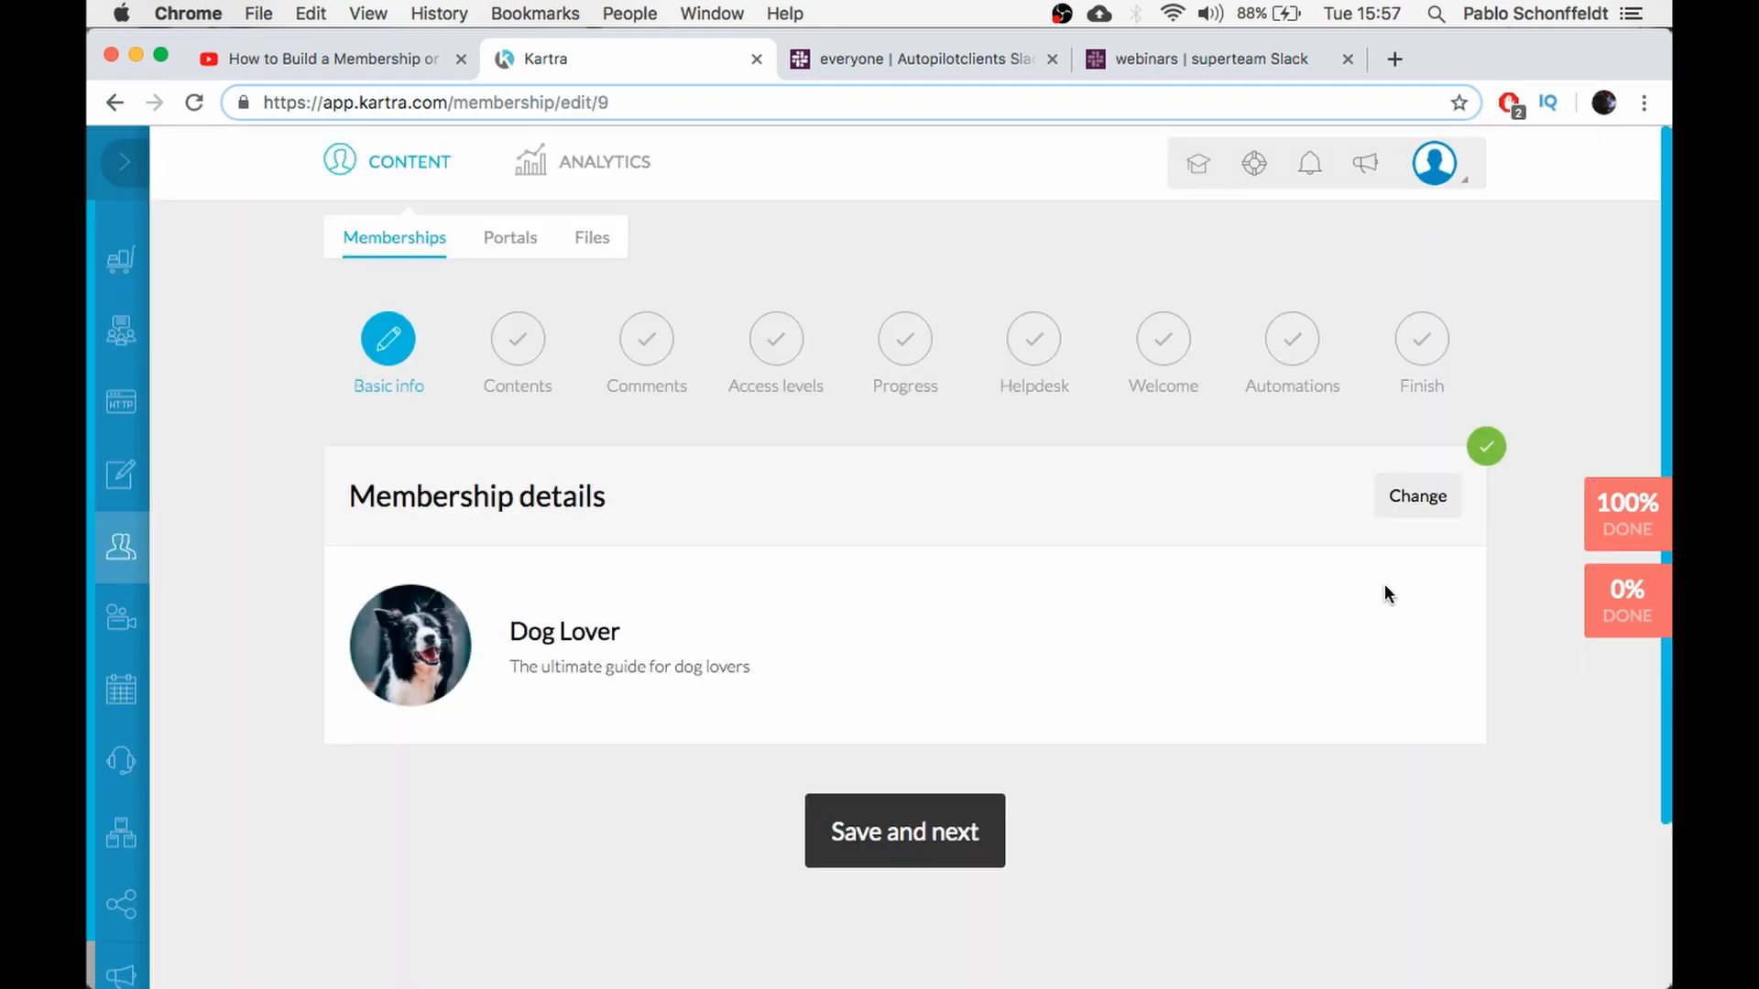
Open the membership details for editing, review the description and sales promotional page URL, and save them
{"action": "left_click", "coordinate": [1417, 503]}
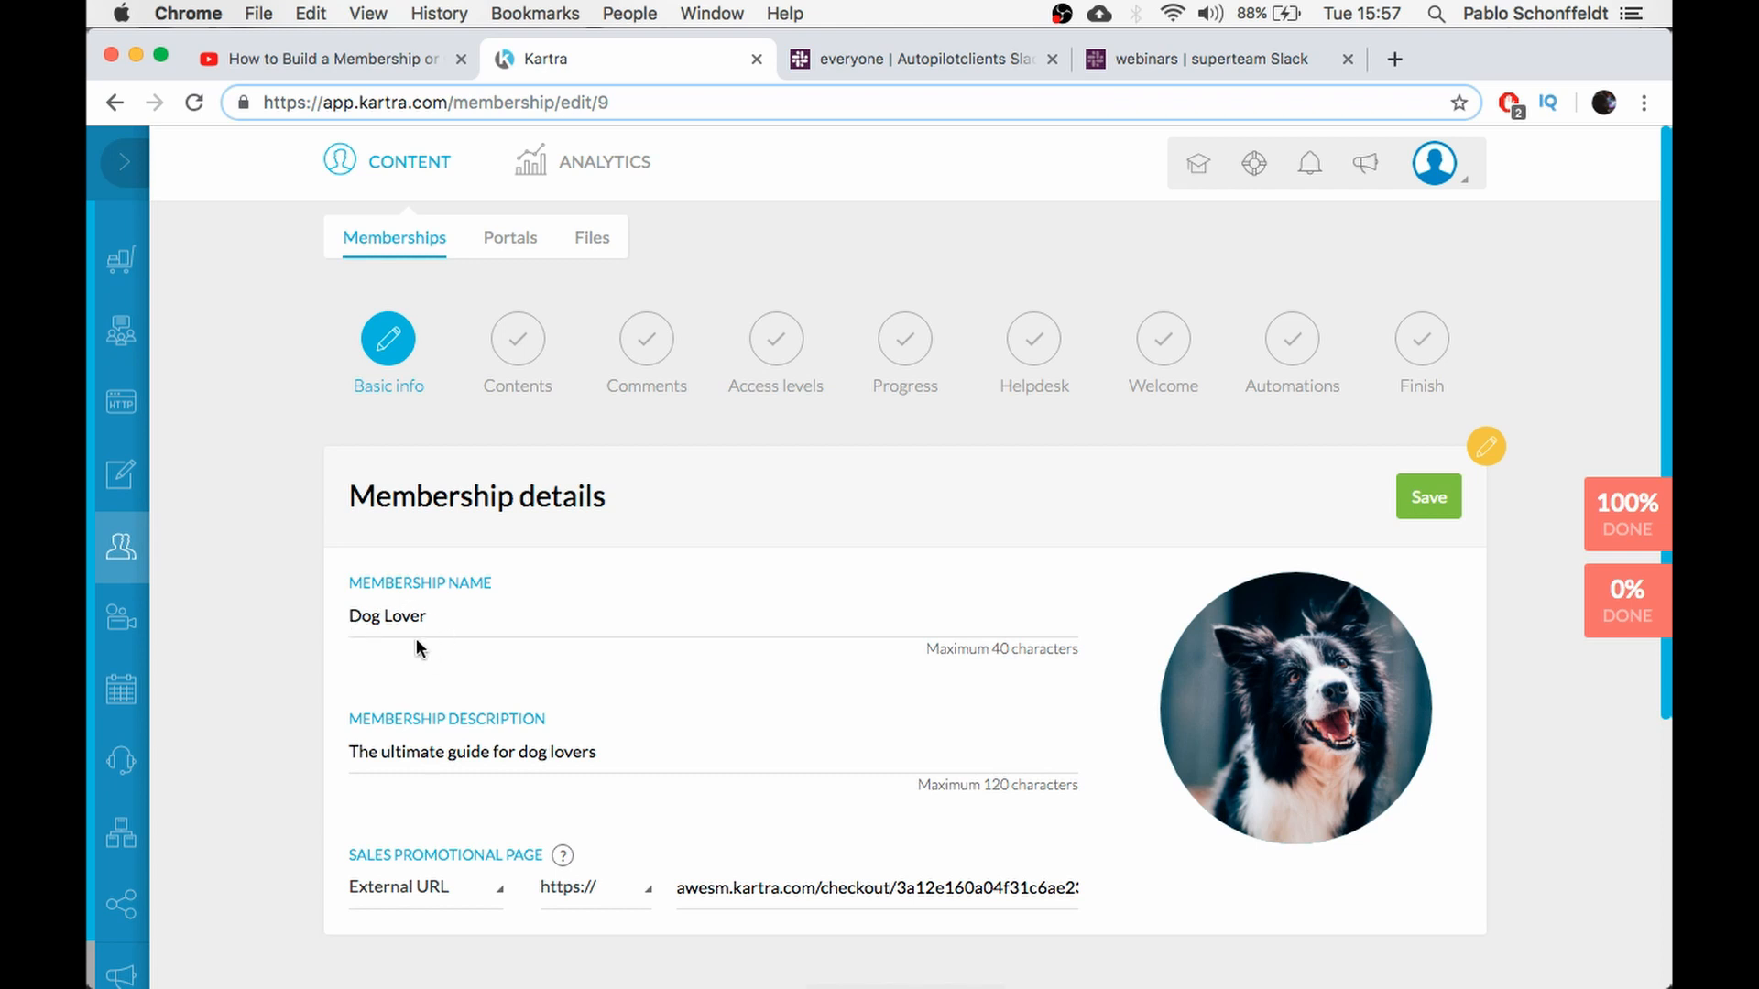
{"action": "left_click_drag", "start_coordinate": [626, 753], "coordinate": [261, 760]}
{"action": "scroll", "coordinate": [642, 724], "scroll_direction": "down", "scroll_amount": 1}
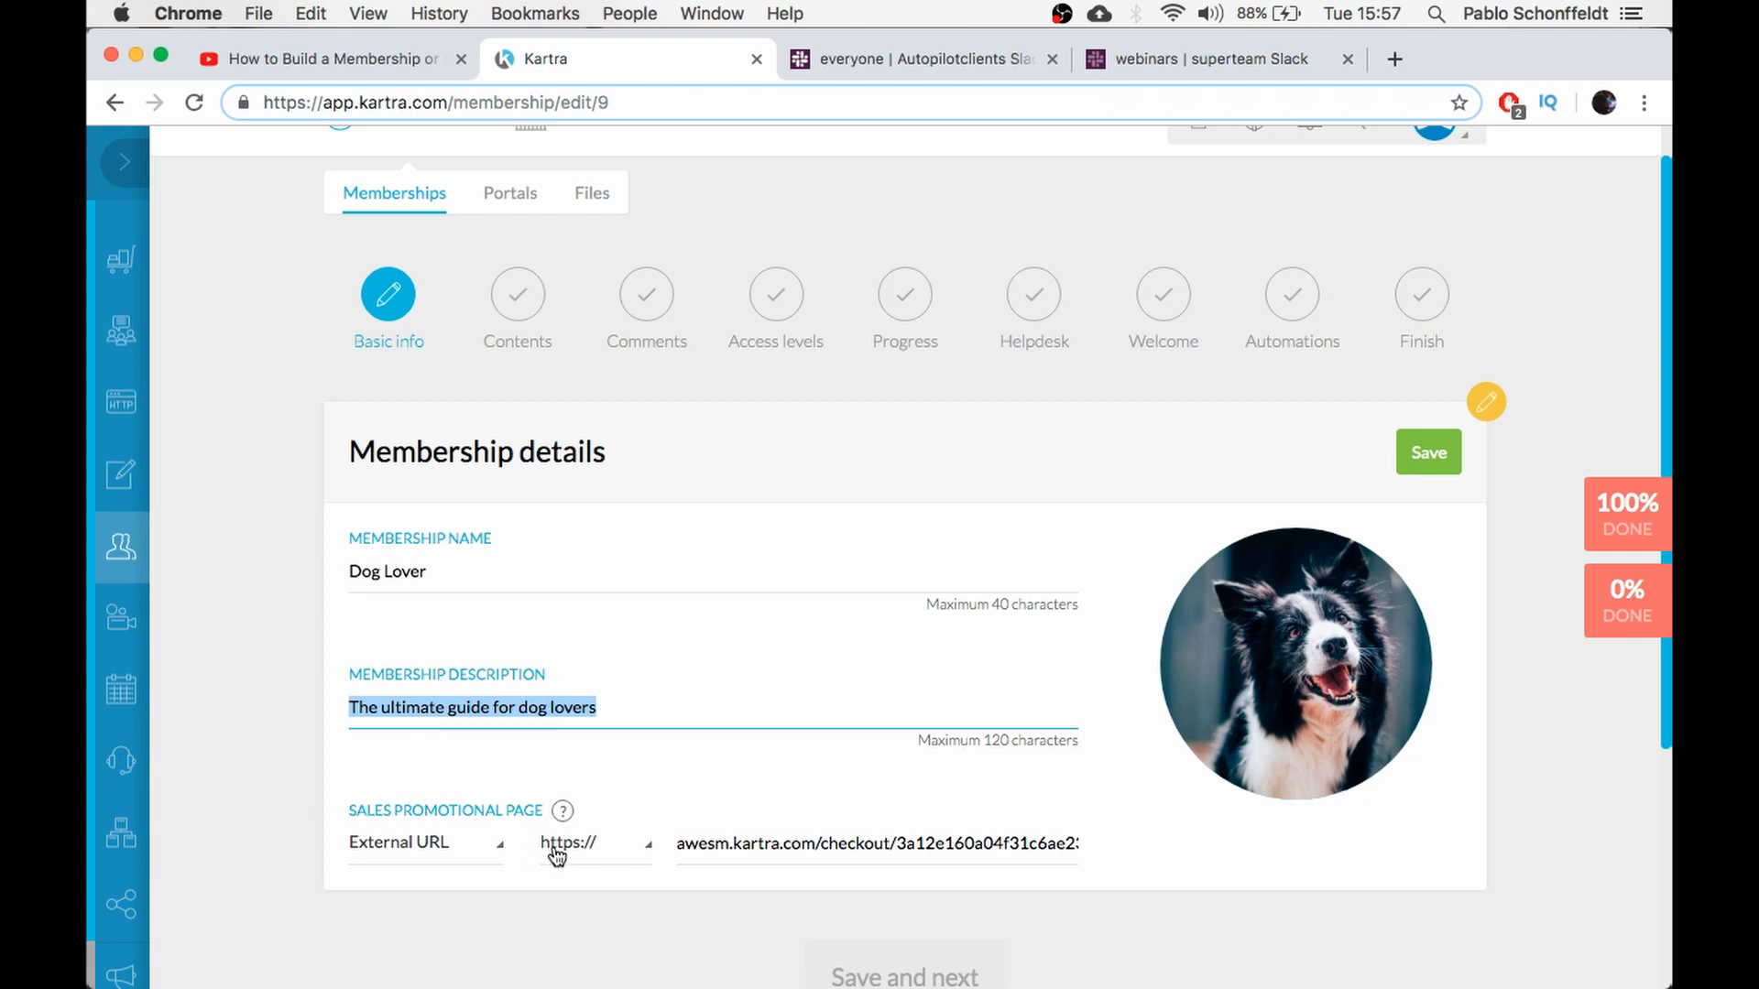
{"action": "left_click_drag", "start_coordinate": [691, 850], "coordinate": [1195, 861]}
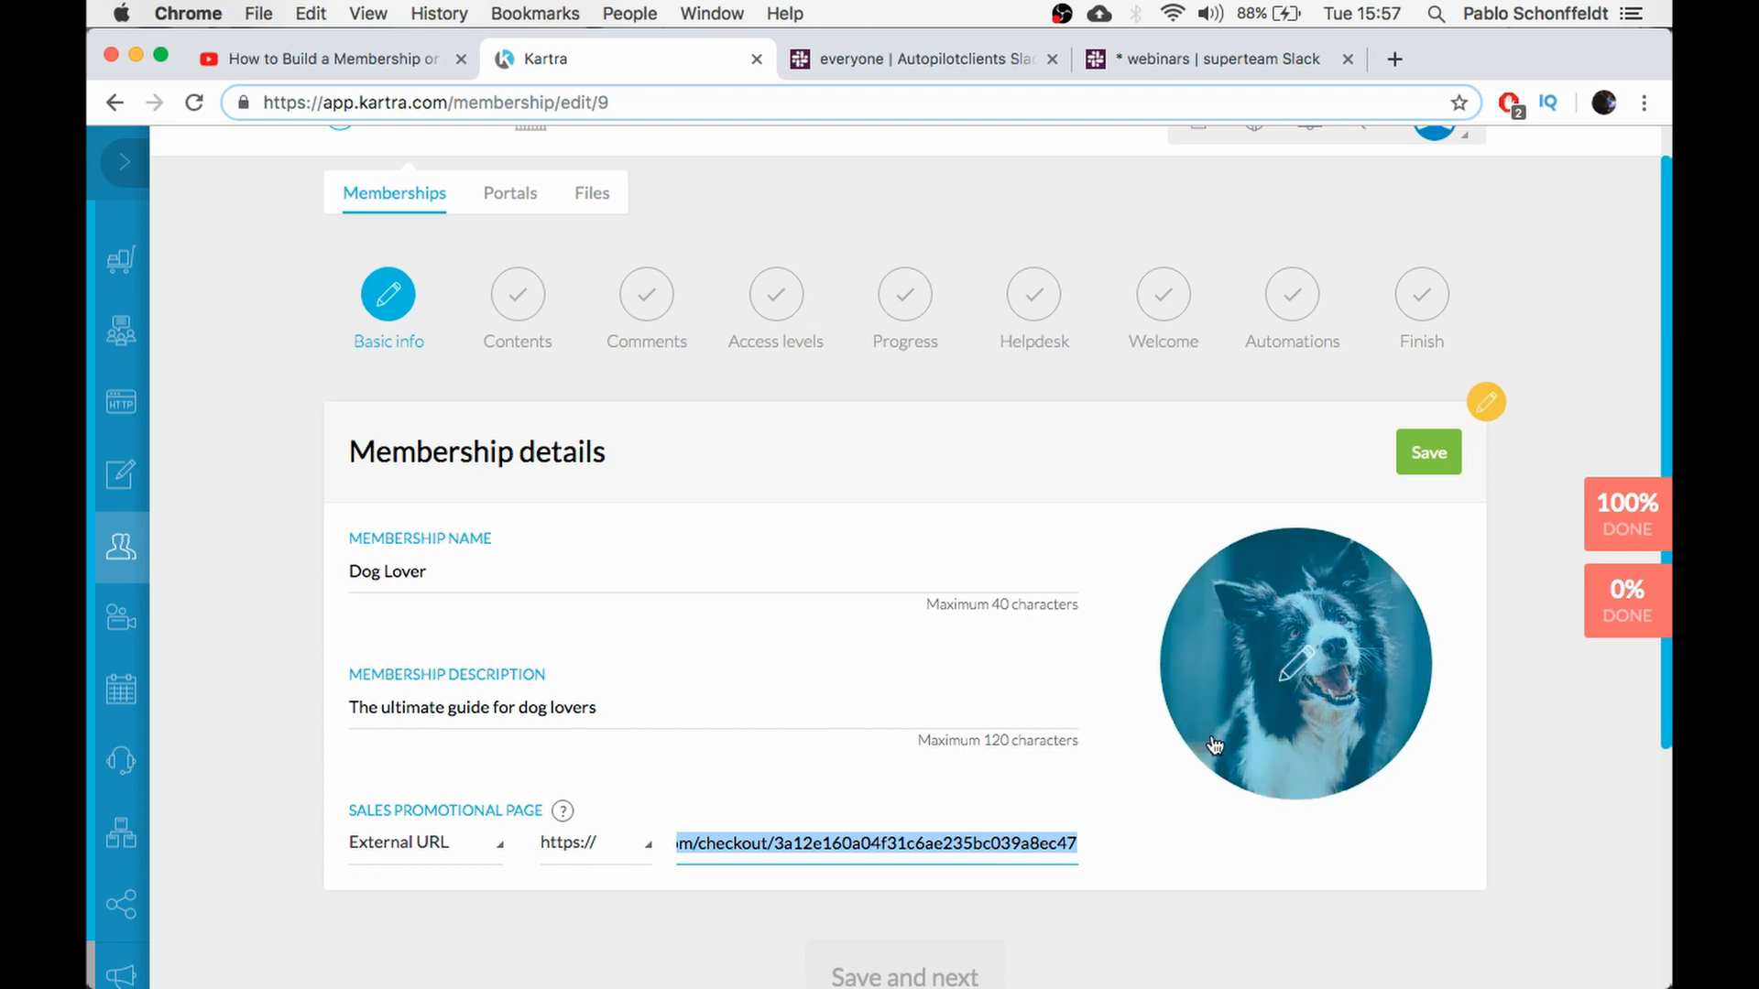
{"action": "scroll", "coordinate": [1216, 711], "scroll_direction": "down", "scroll_amount": 5}
{"action": "scroll", "coordinate": [1216, 696], "scroll_direction": "up", "scroll_amount": 5}
{"action": "left_click", "coordinate": [1424, 455]}
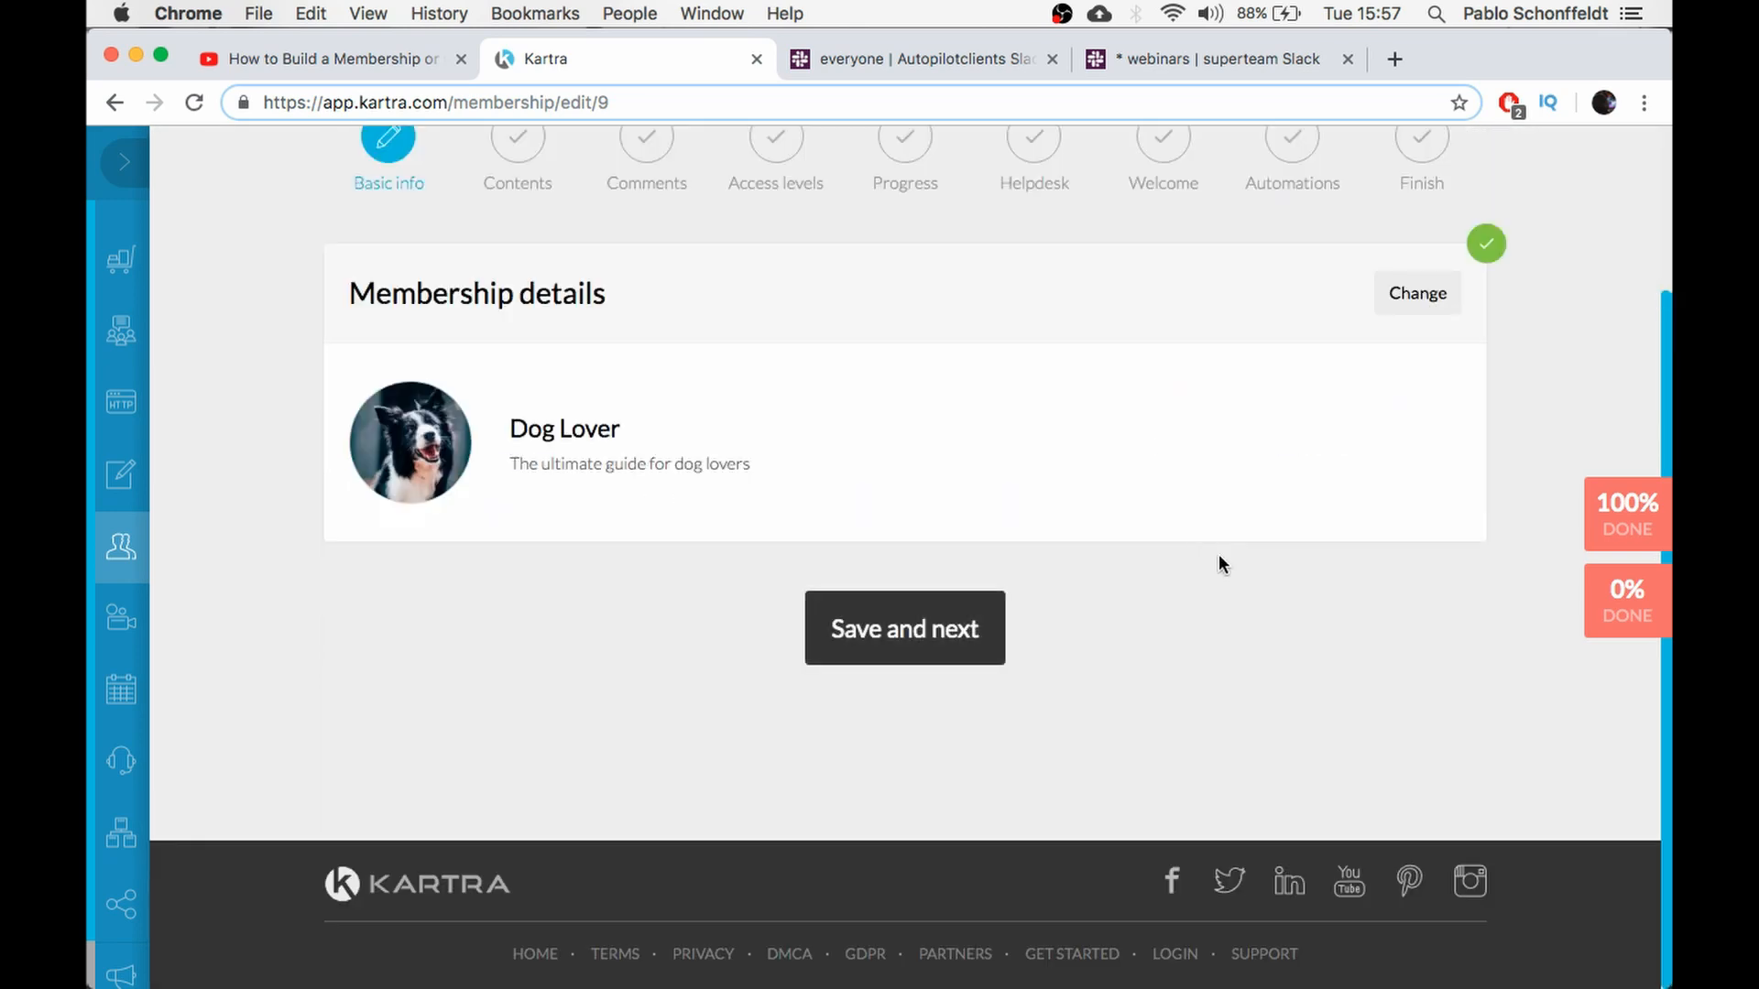
Save the basic info, proceed to the Contents stage, and open the content builder to look over its available elements
{"action": "left_click", "coordinate": [919, 633]}
{"action": "scroll", "coordinate": [1178, 140], "scroll_direction": "up", "scroll_amount": 1}
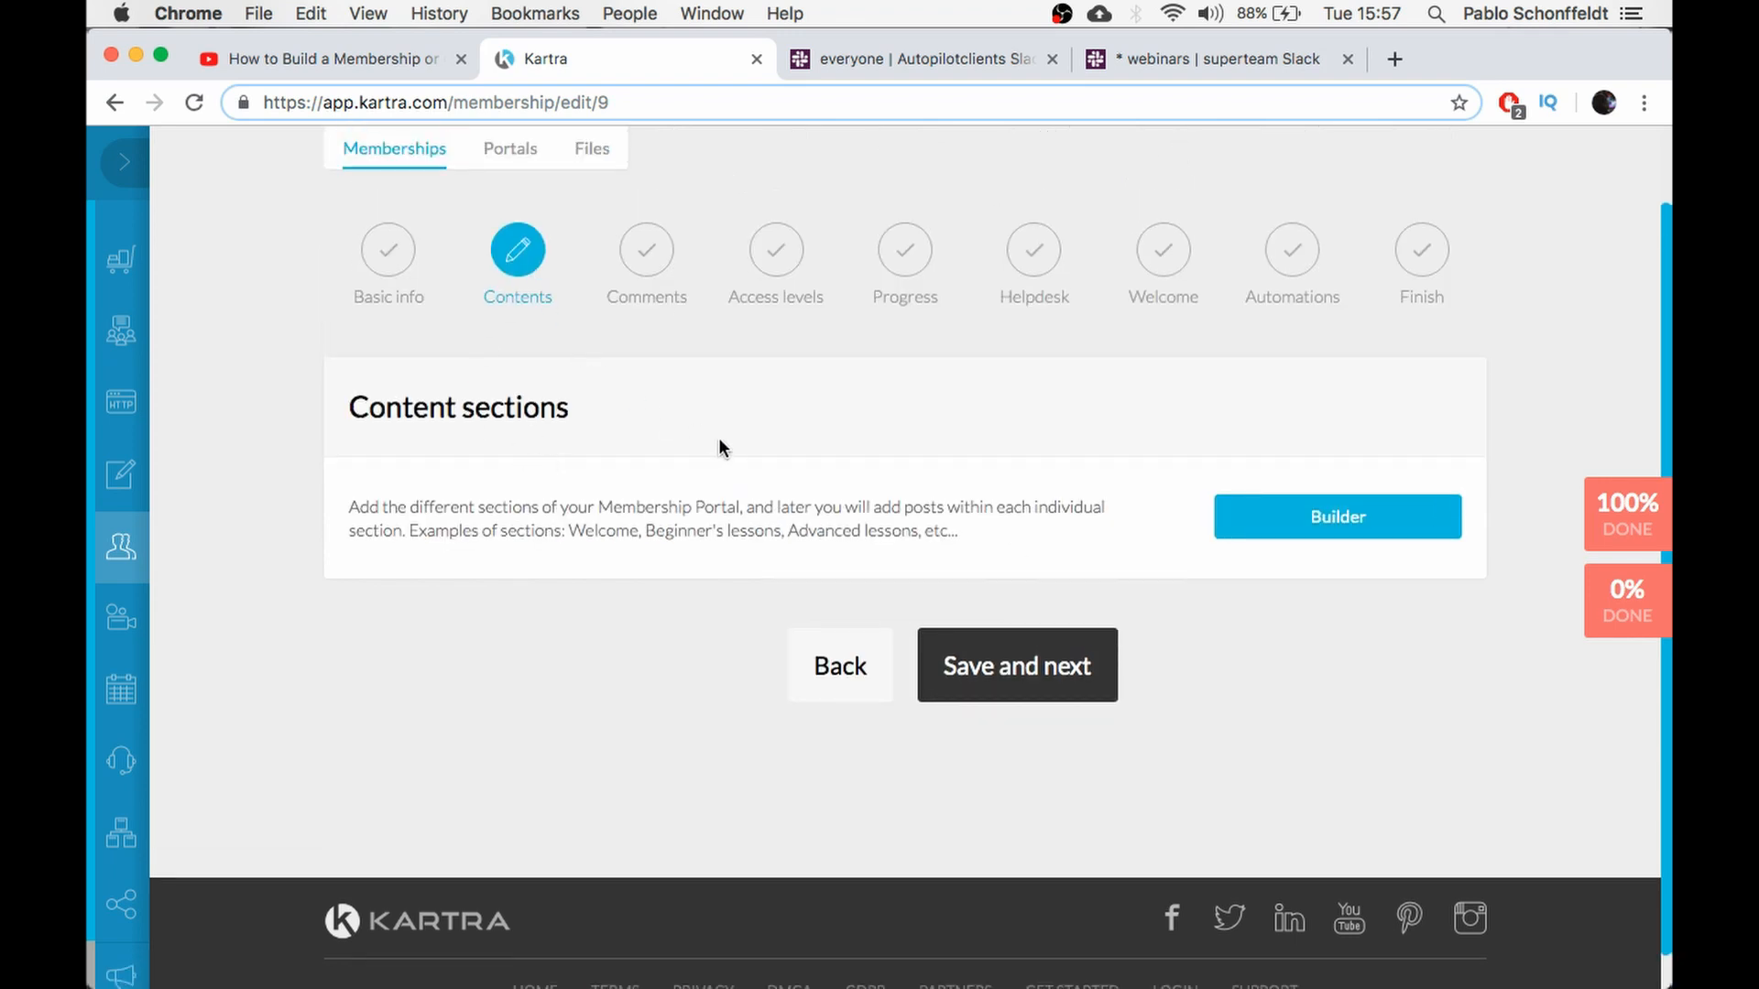
{"action": "left_click", "coordinate": [1301, 526]}
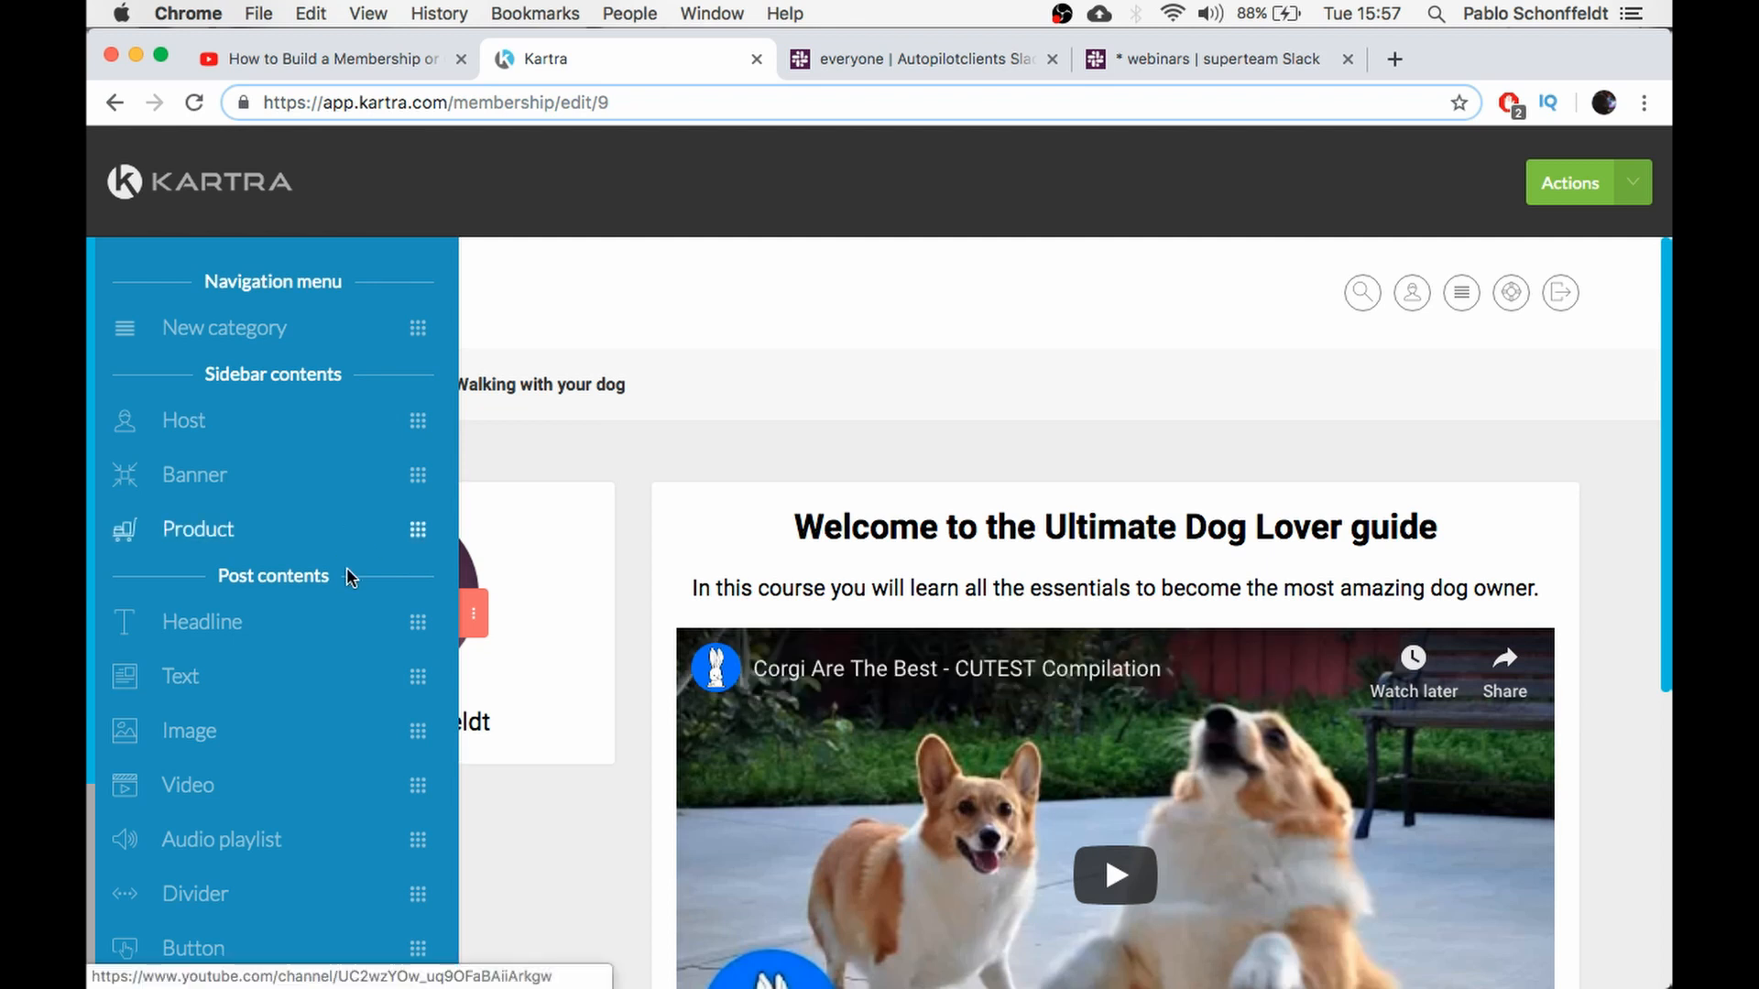
{"action": "scroll", "coordinate": [275, 661], "scroll_direction": "down", "scroll_amount": 5}
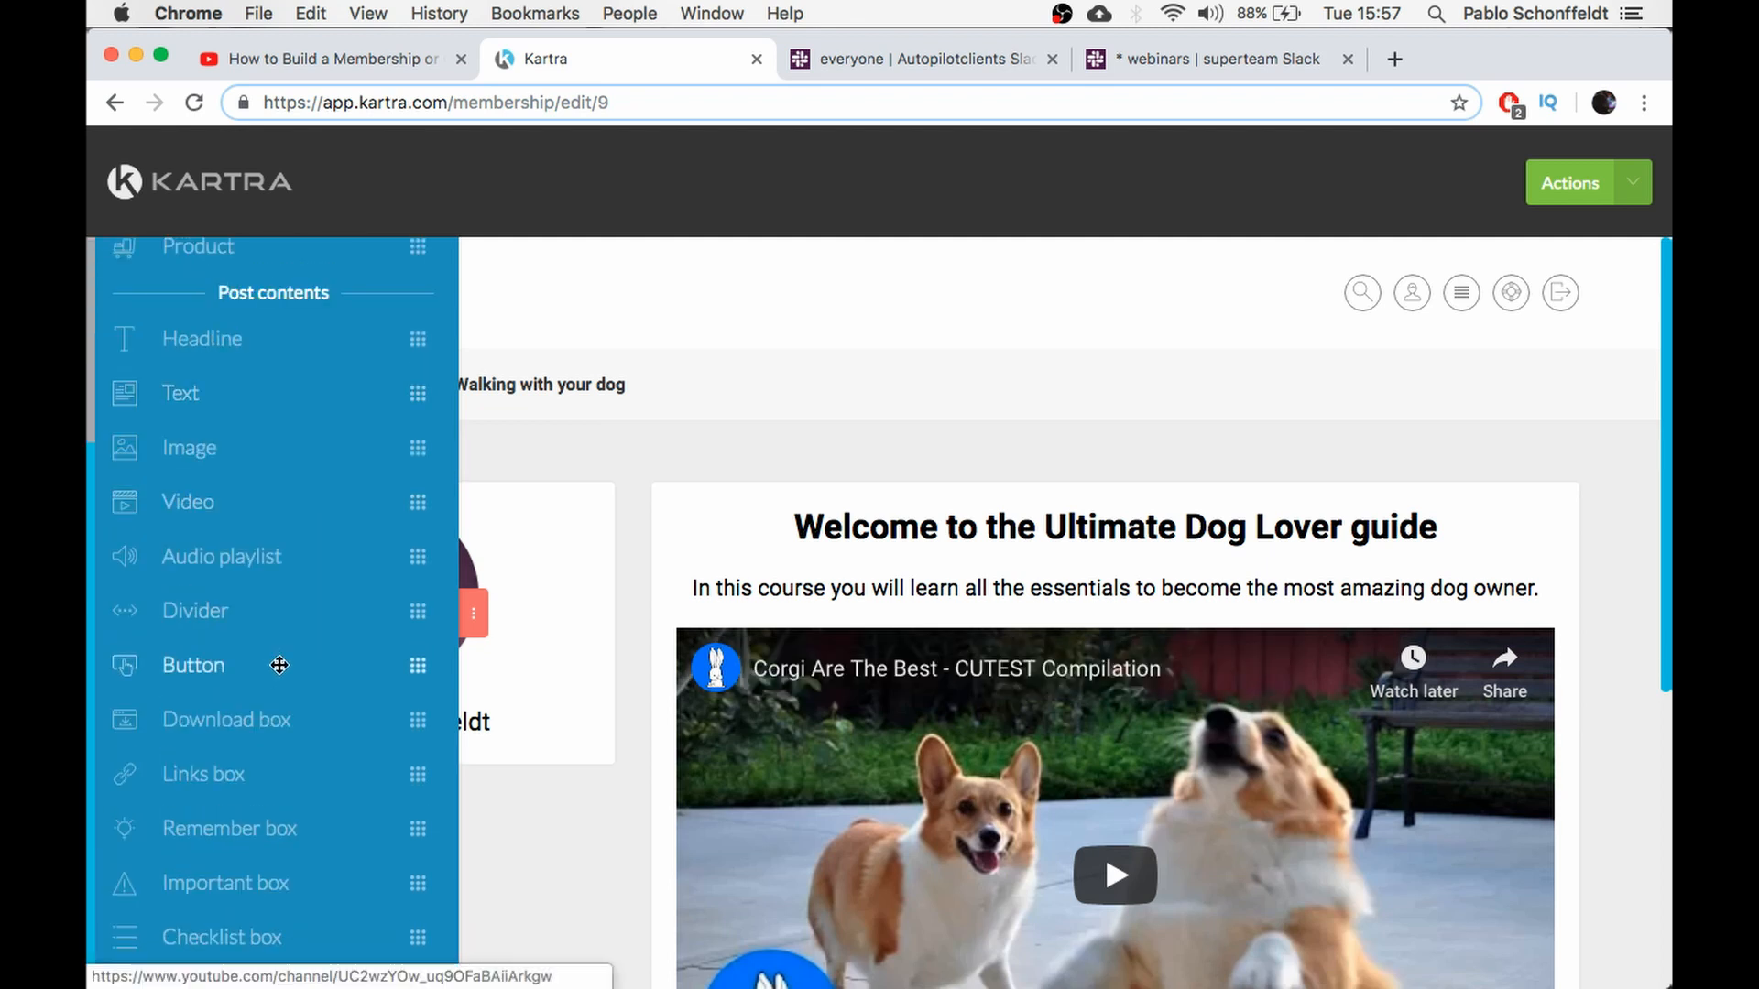
{"action": "scroll", "coordinate": [280, 660], "scroll_direction": "up", "scroll_amount": 2}
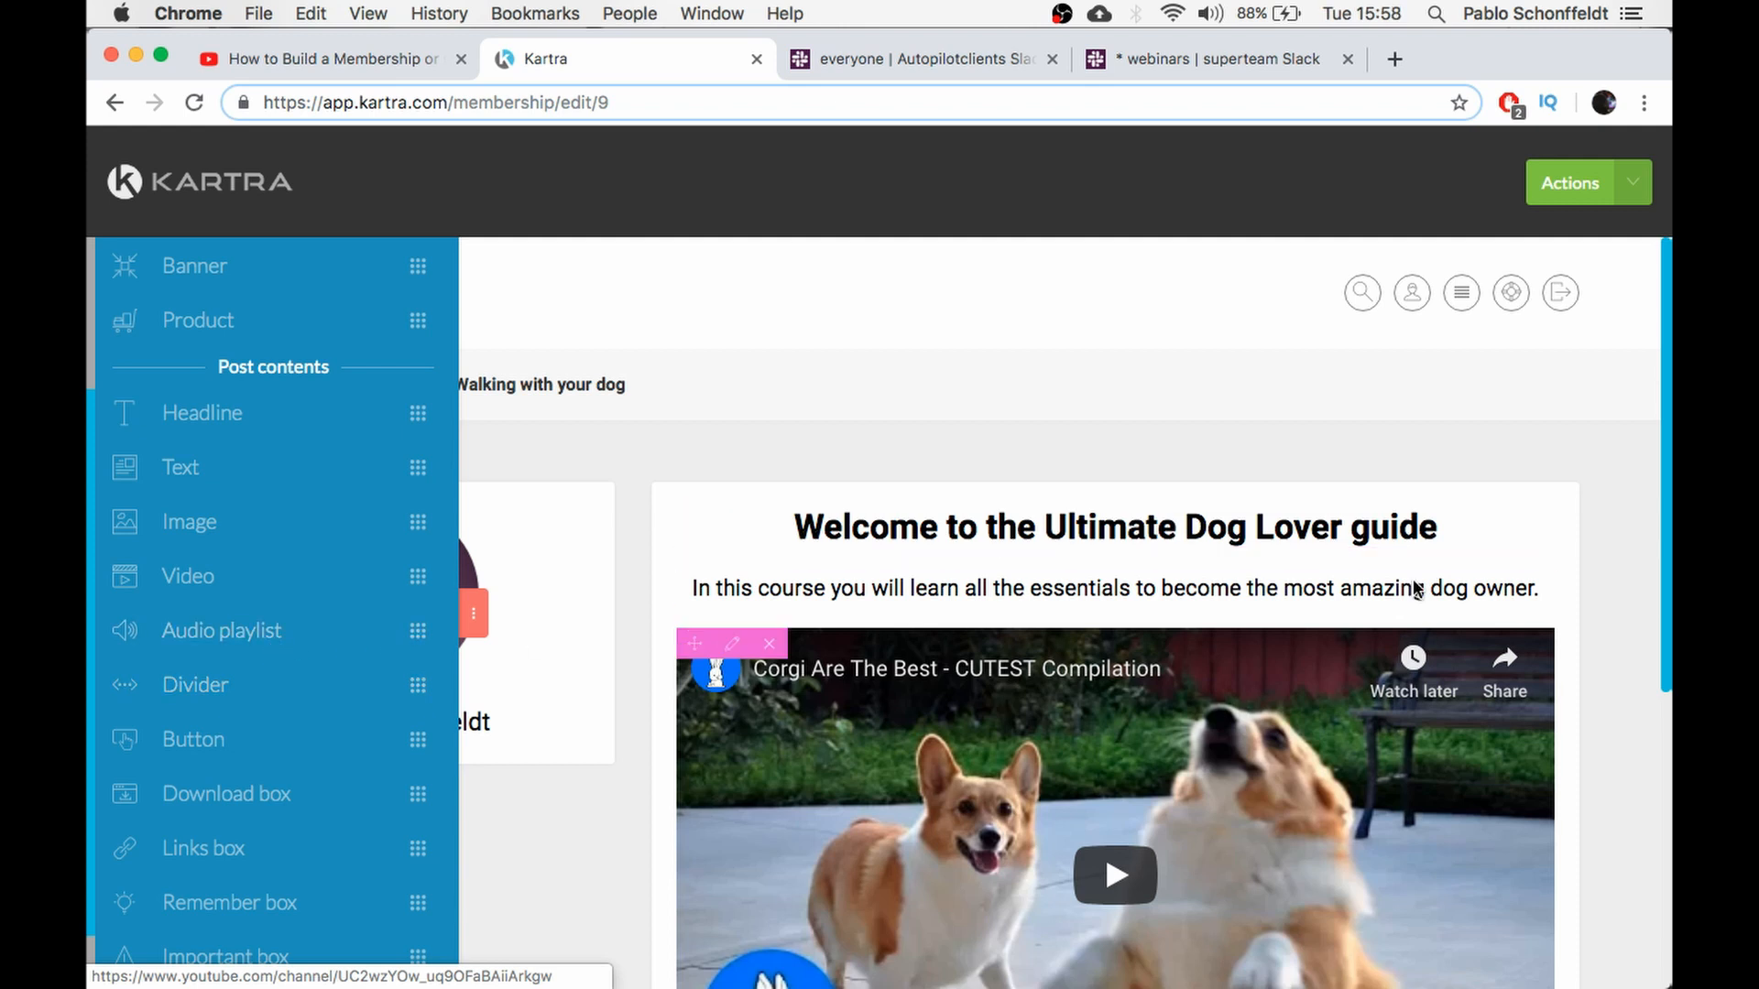
{"action": "scroll", "coordinate": [211, 497], "scroll_direction": "up", "scroll_amount": 3}
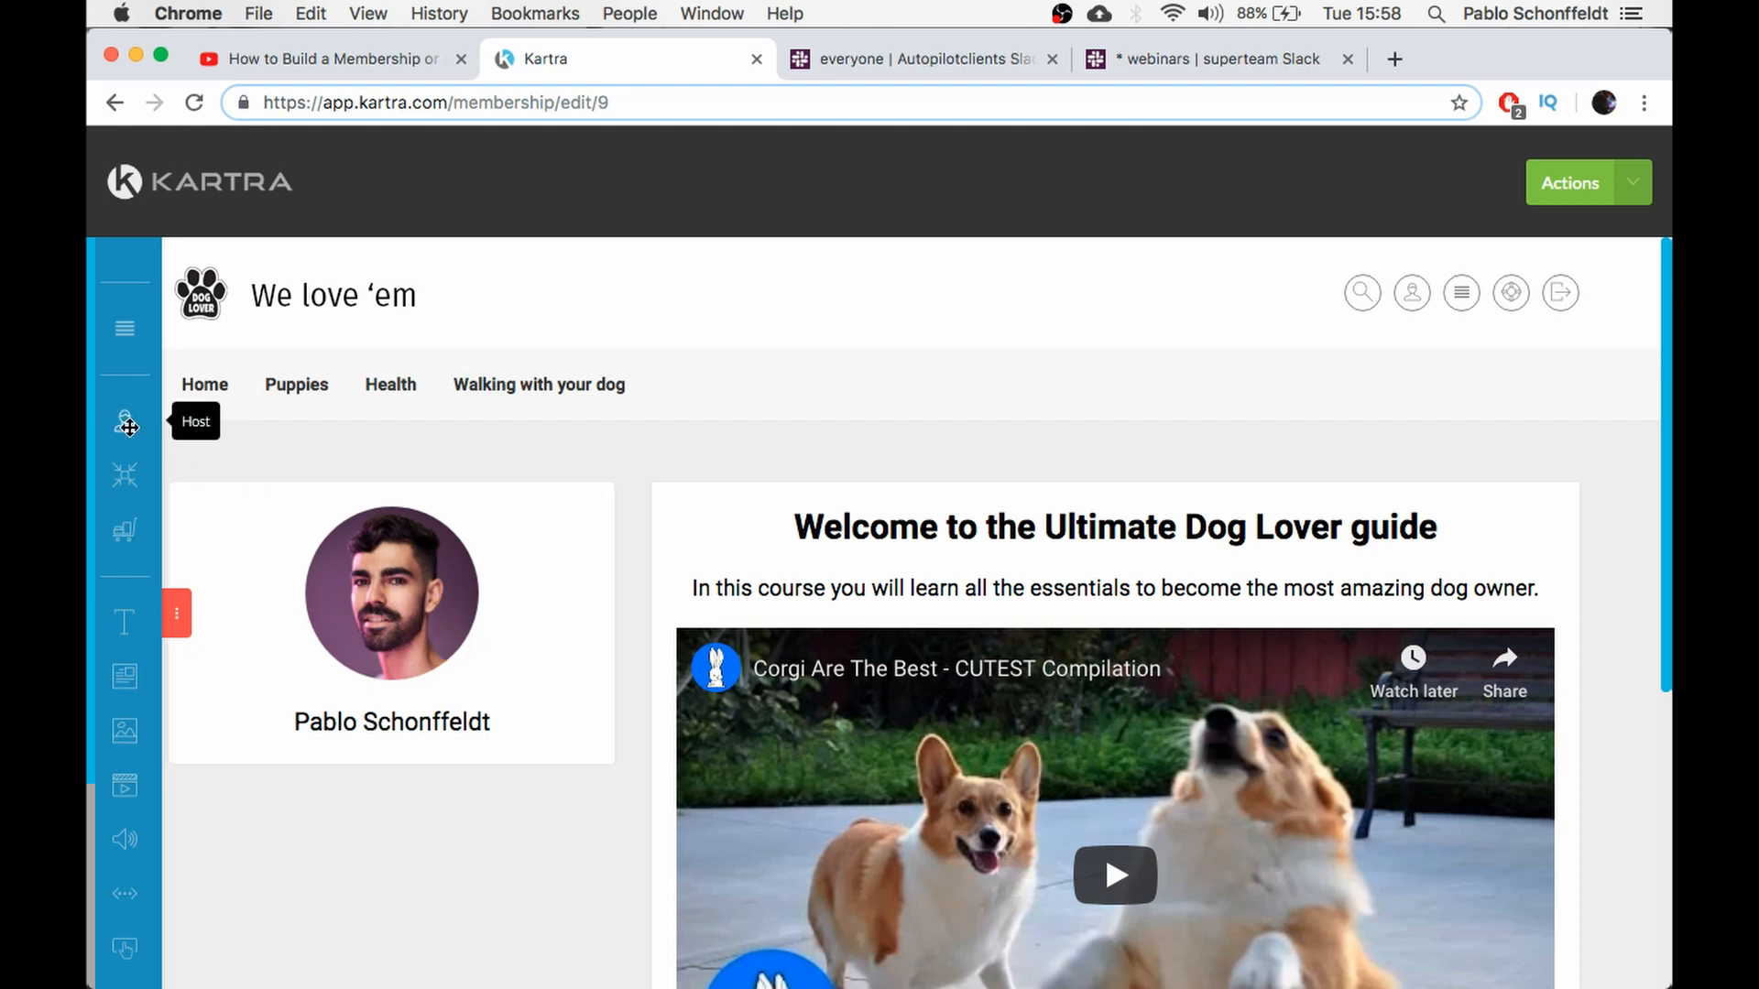
Open the sidebar Host block for editing, confirm its photo crop, review the host name and save the block
{"action": "mouse_move", "coordinate": [124, 423]}
{"action": "left_mouse_down"}
{"action": "mouse_move", "coordinate": [340, 891]}
{"action": "mouse_move", "coordinate": [197, 513]}
{"action": "mouse_move", "coordinate": [125, 432]}
{"action": "left_mouse_up"}
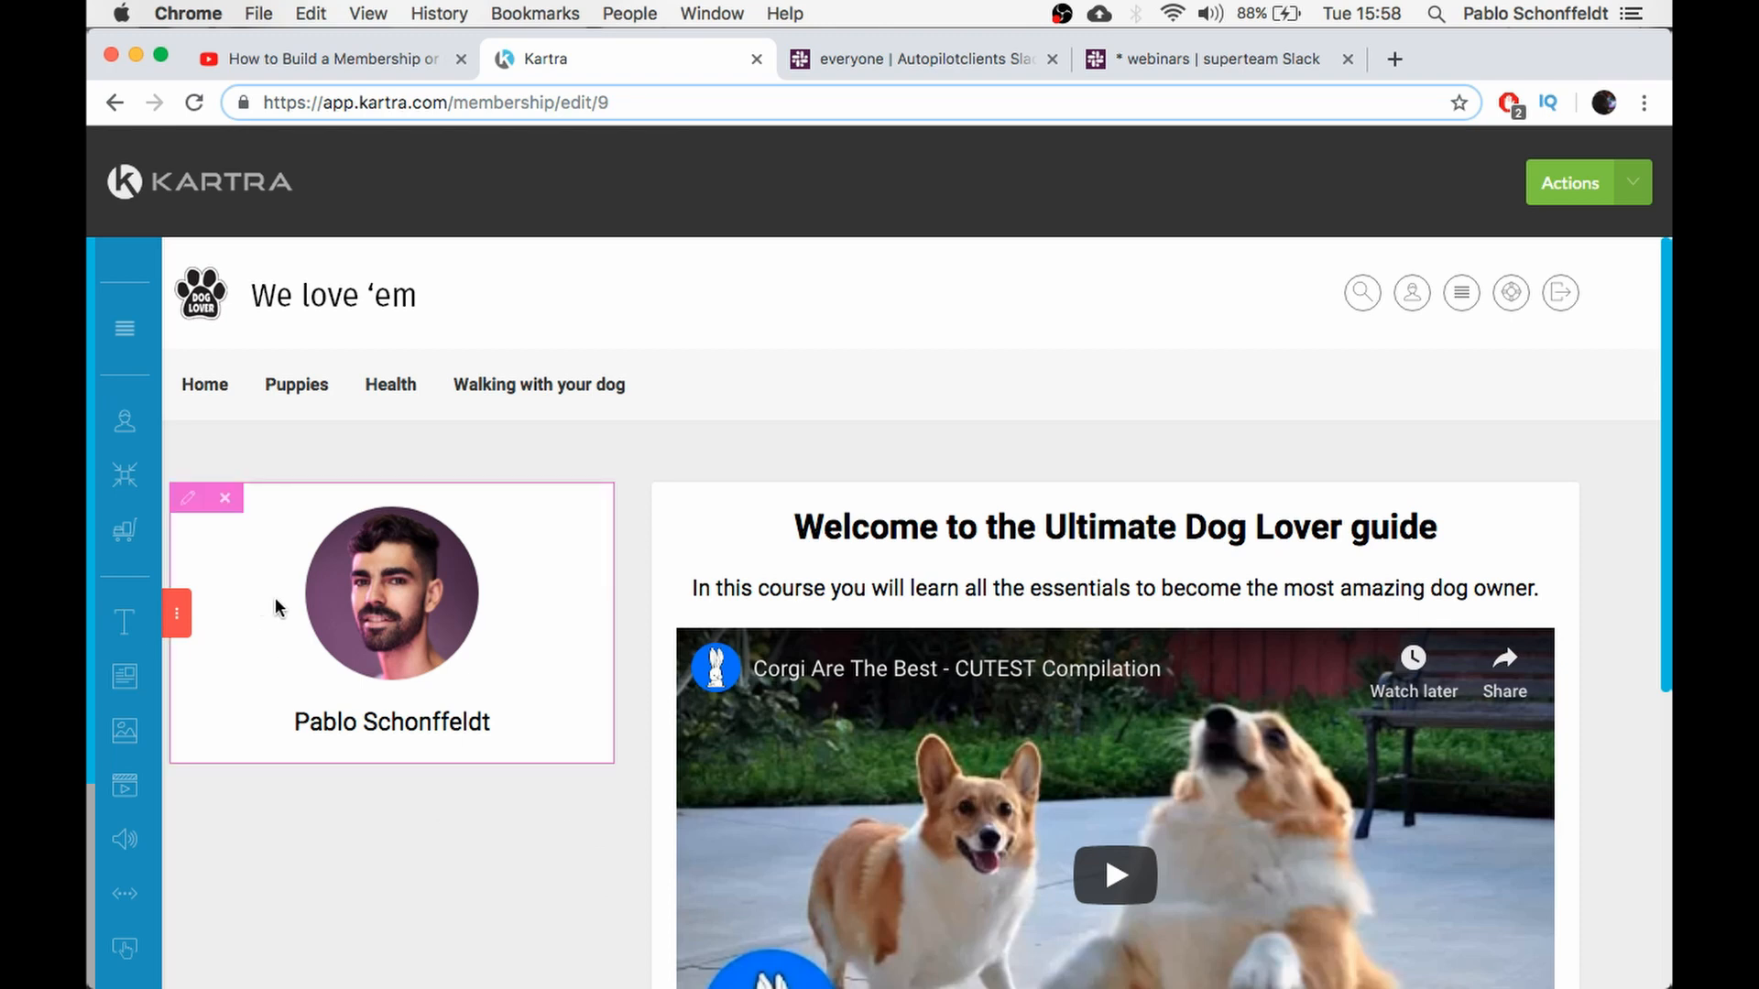
{"action": "left_click", "coordinate": [188, 498]}
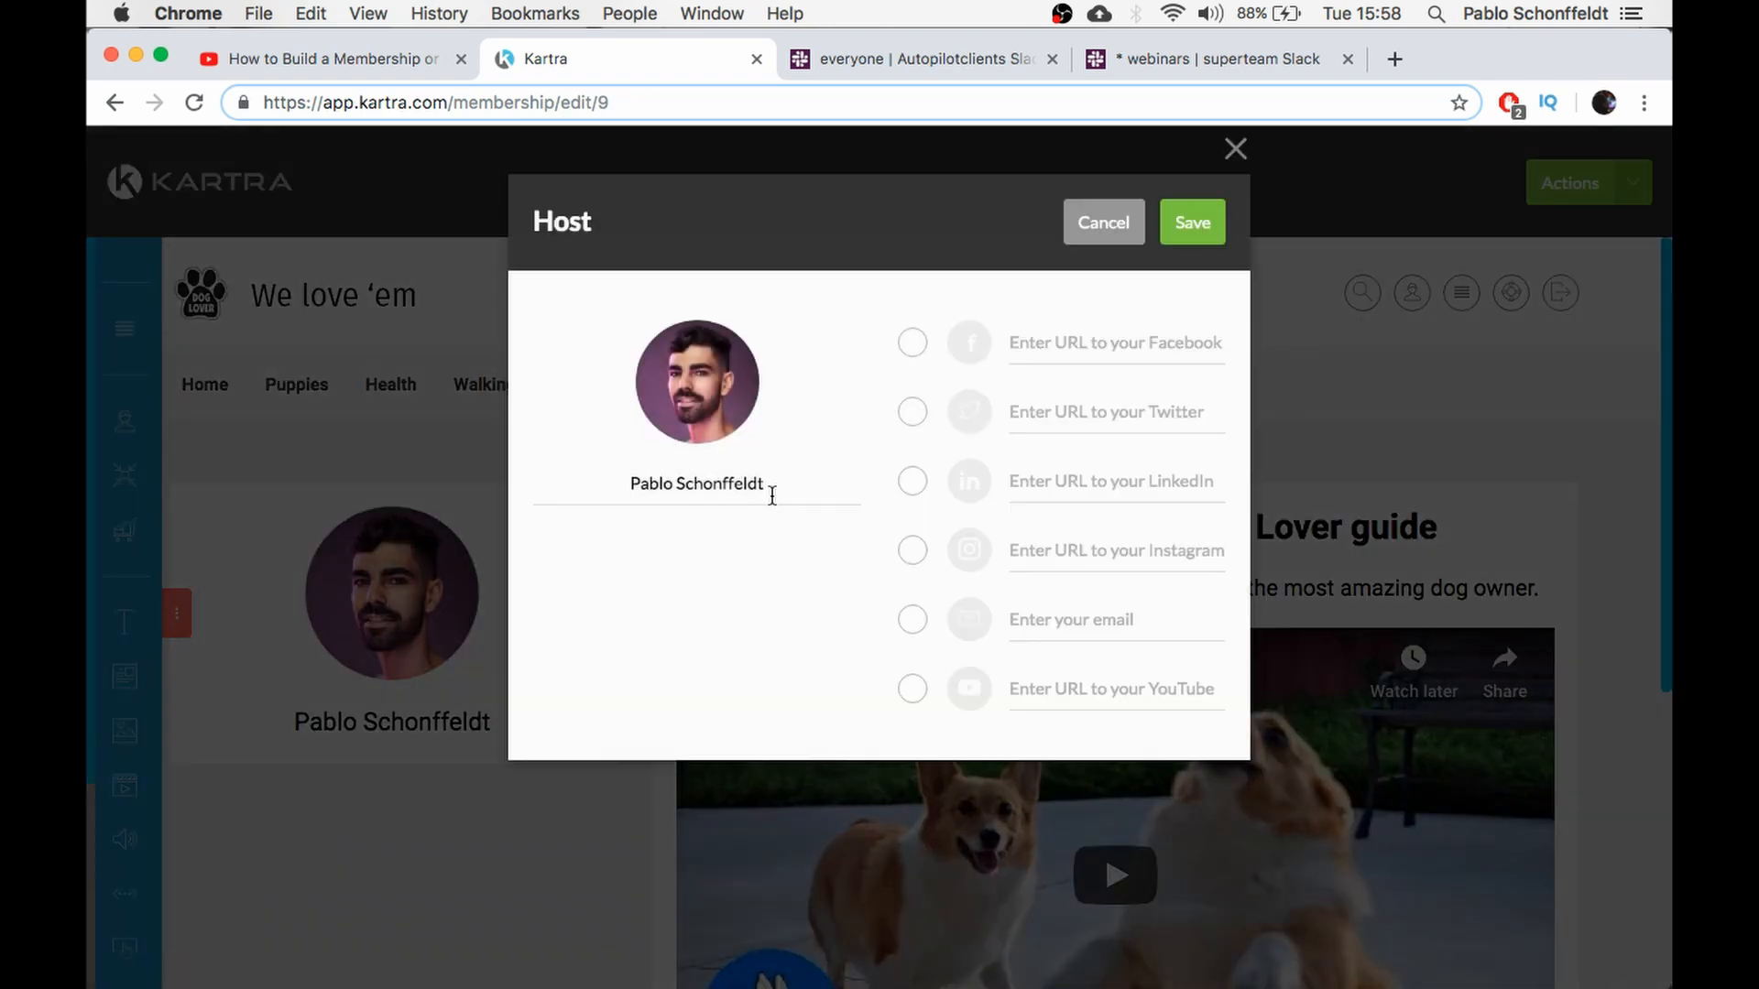
{"action": "left_click", "coordinate": [712, 358]}
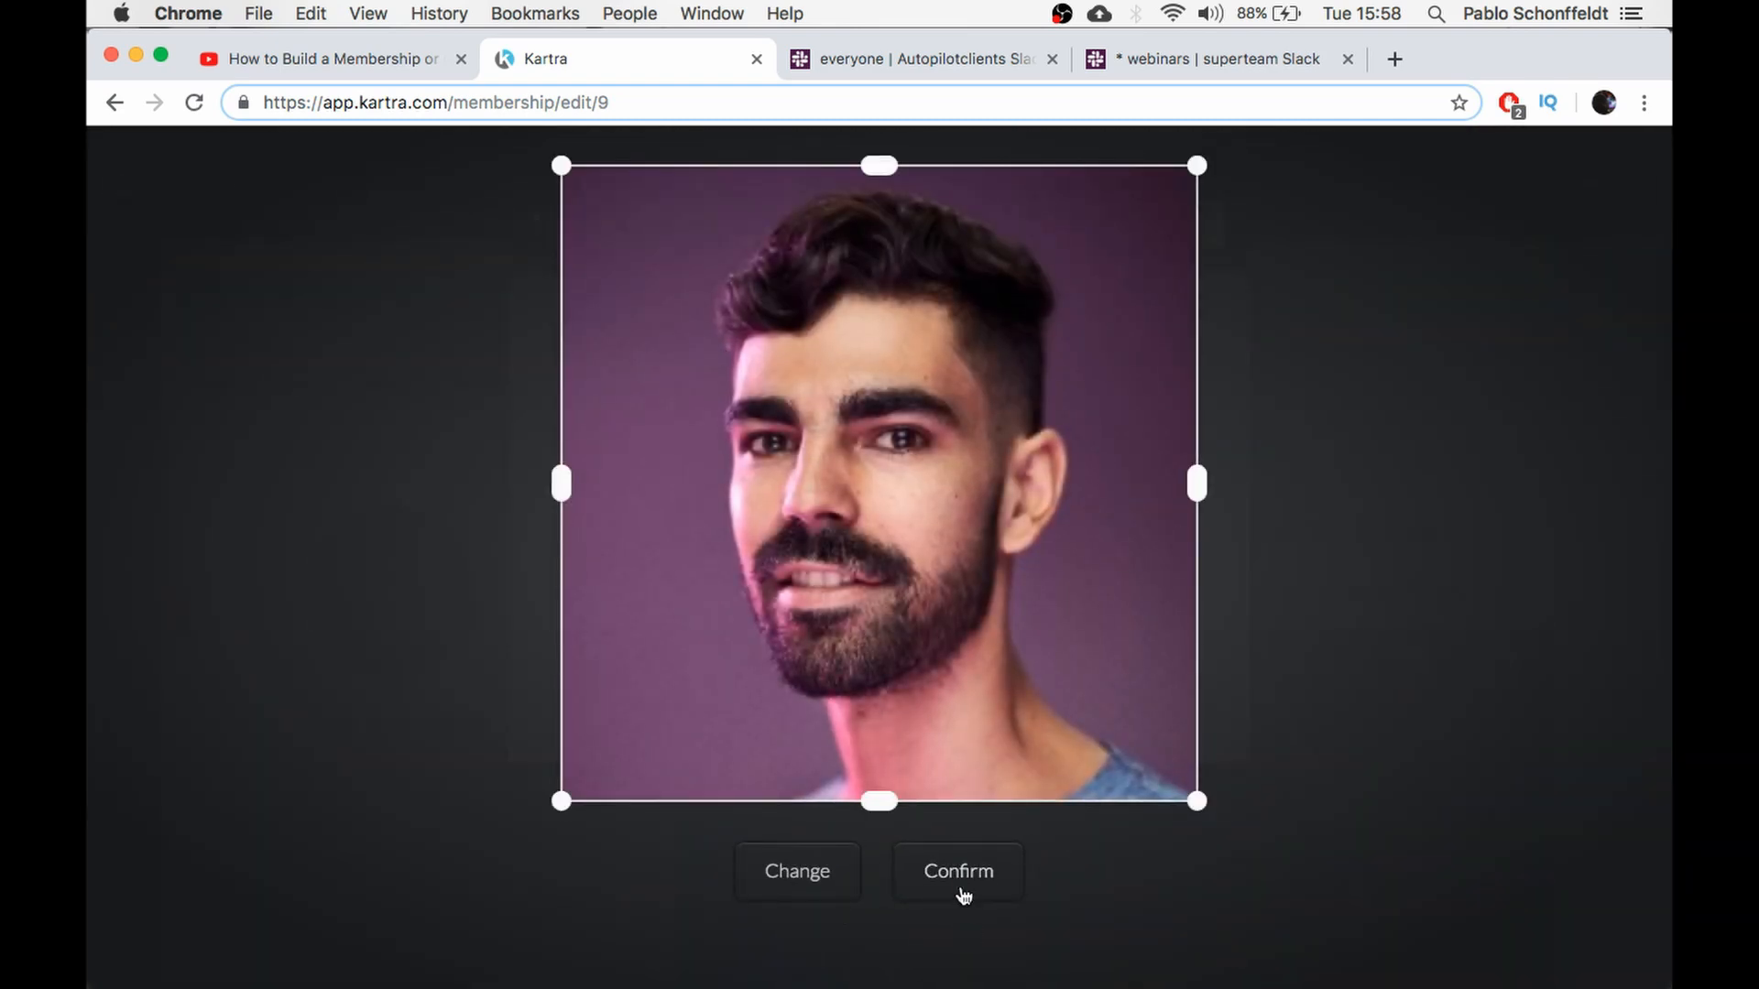
{"action": "left_click", "coordinate": [963, 896]}
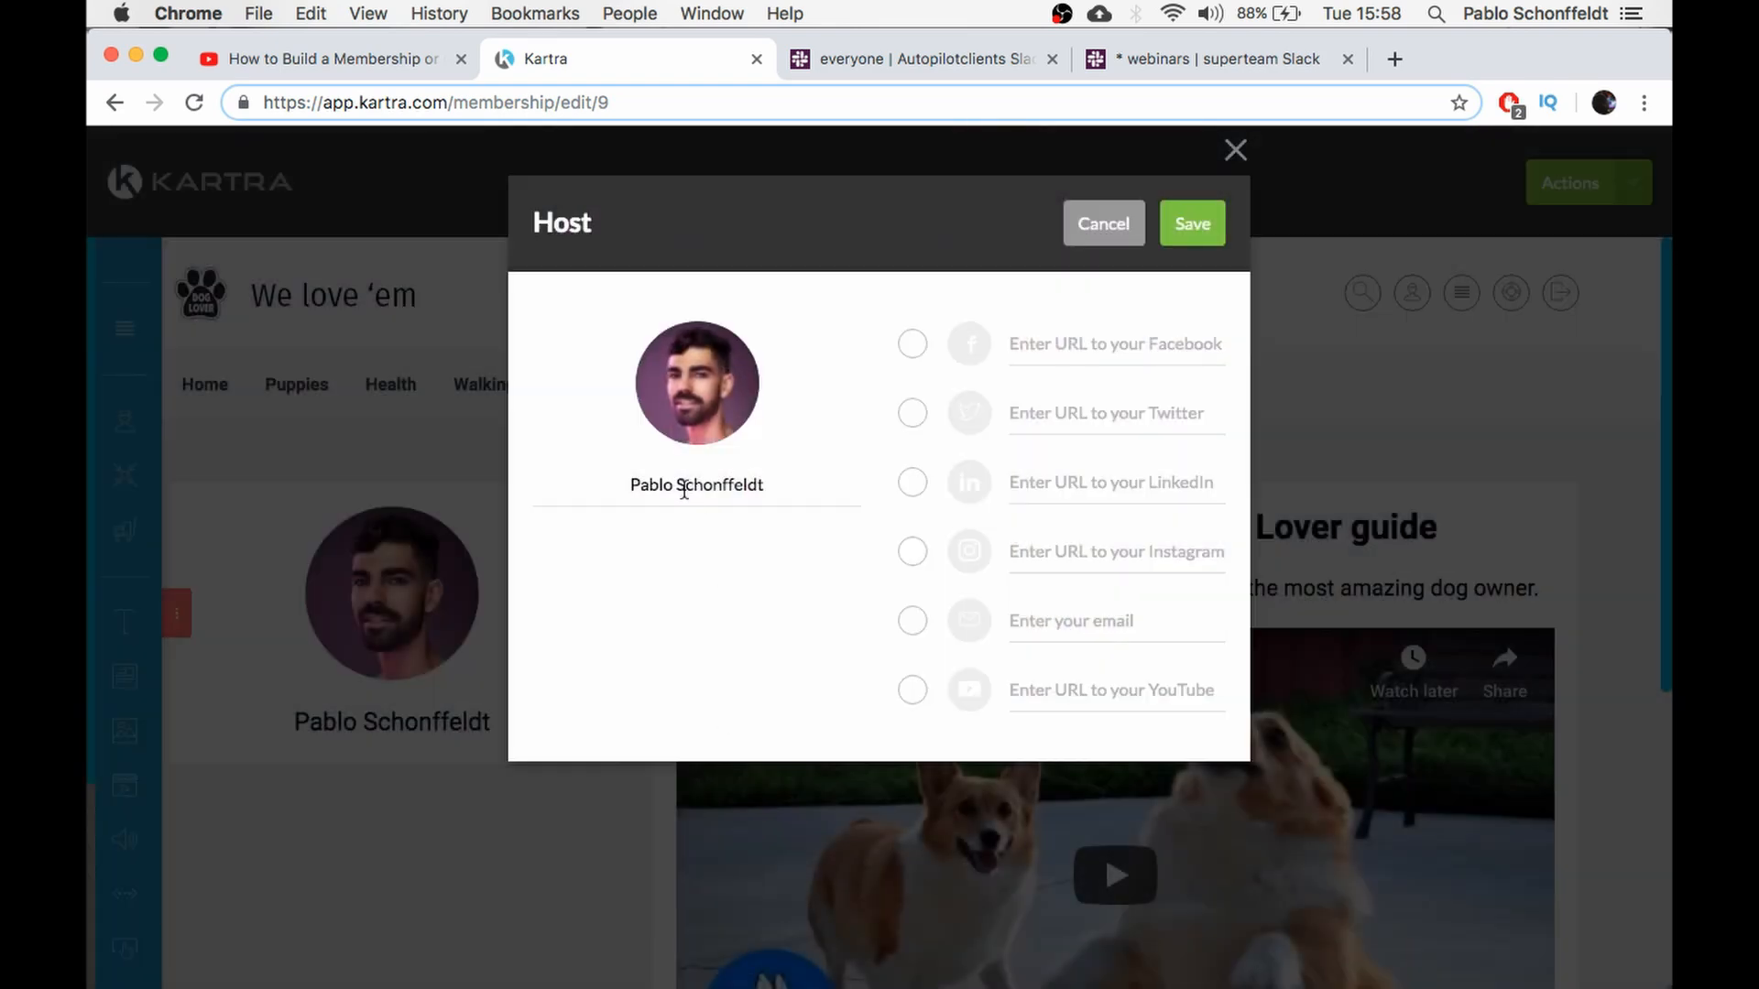
{"action": "left_click_drag", "start_coordinate": [660, 485], "coordinate": [855, 487]}
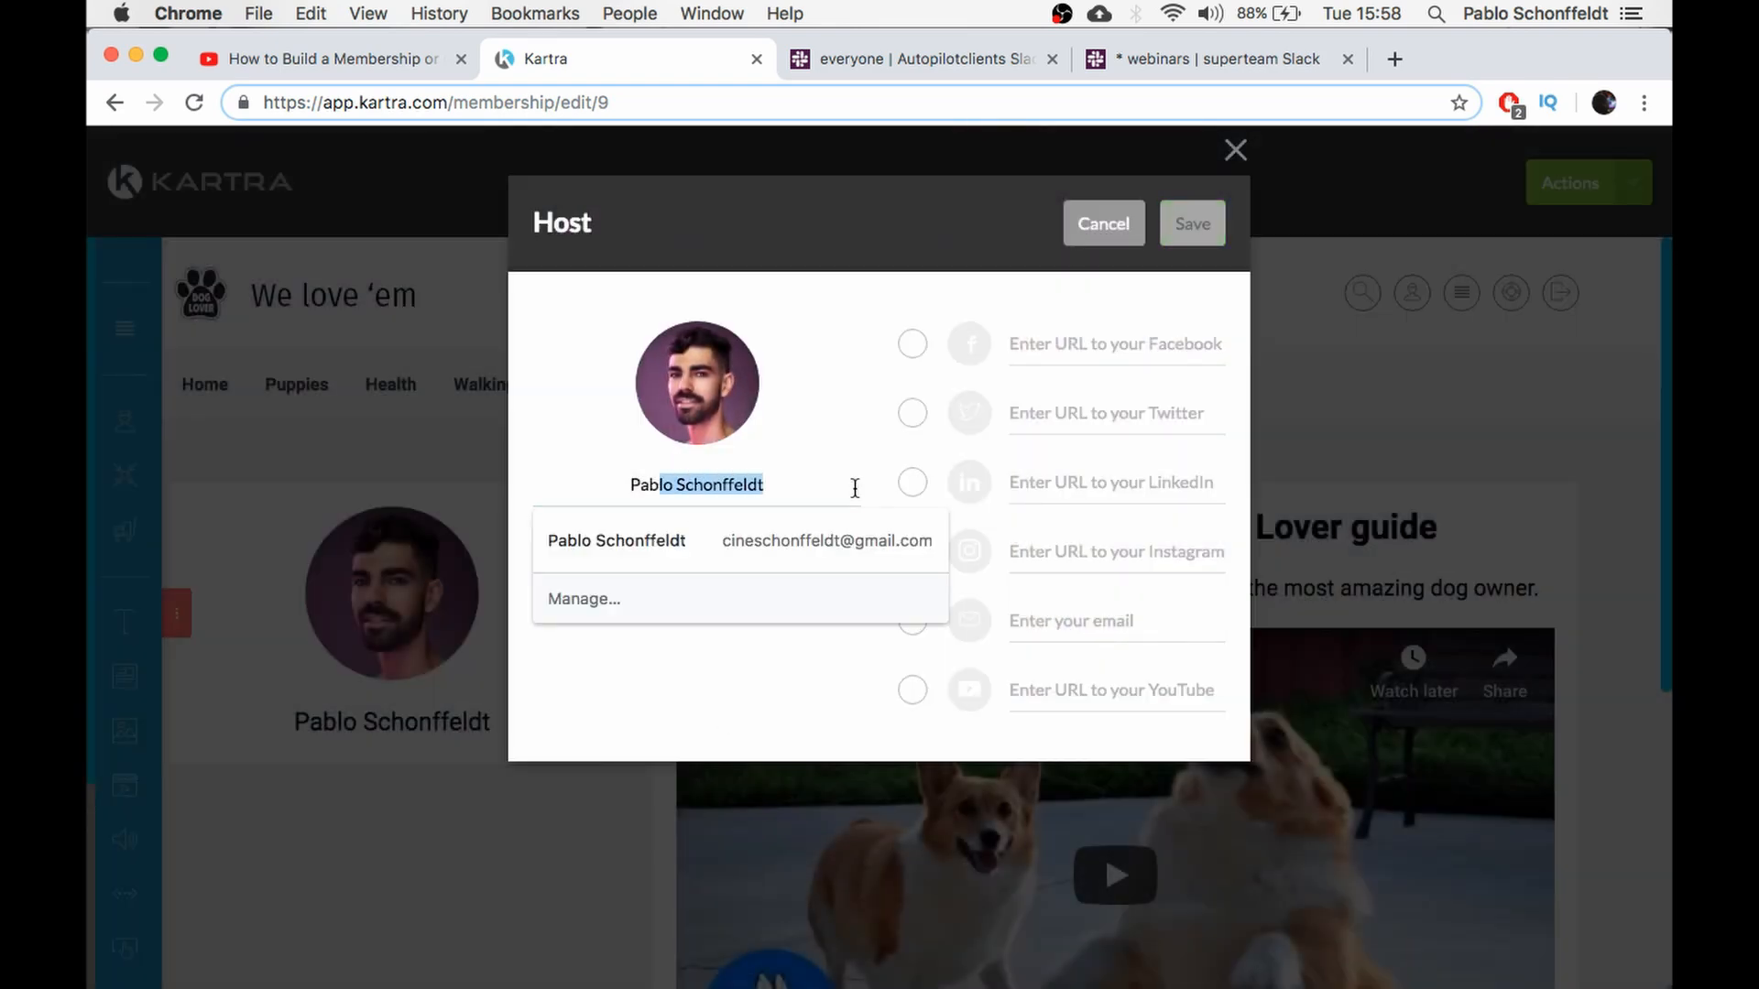
{"action": "left_click", "coordinate": [681, 698]}
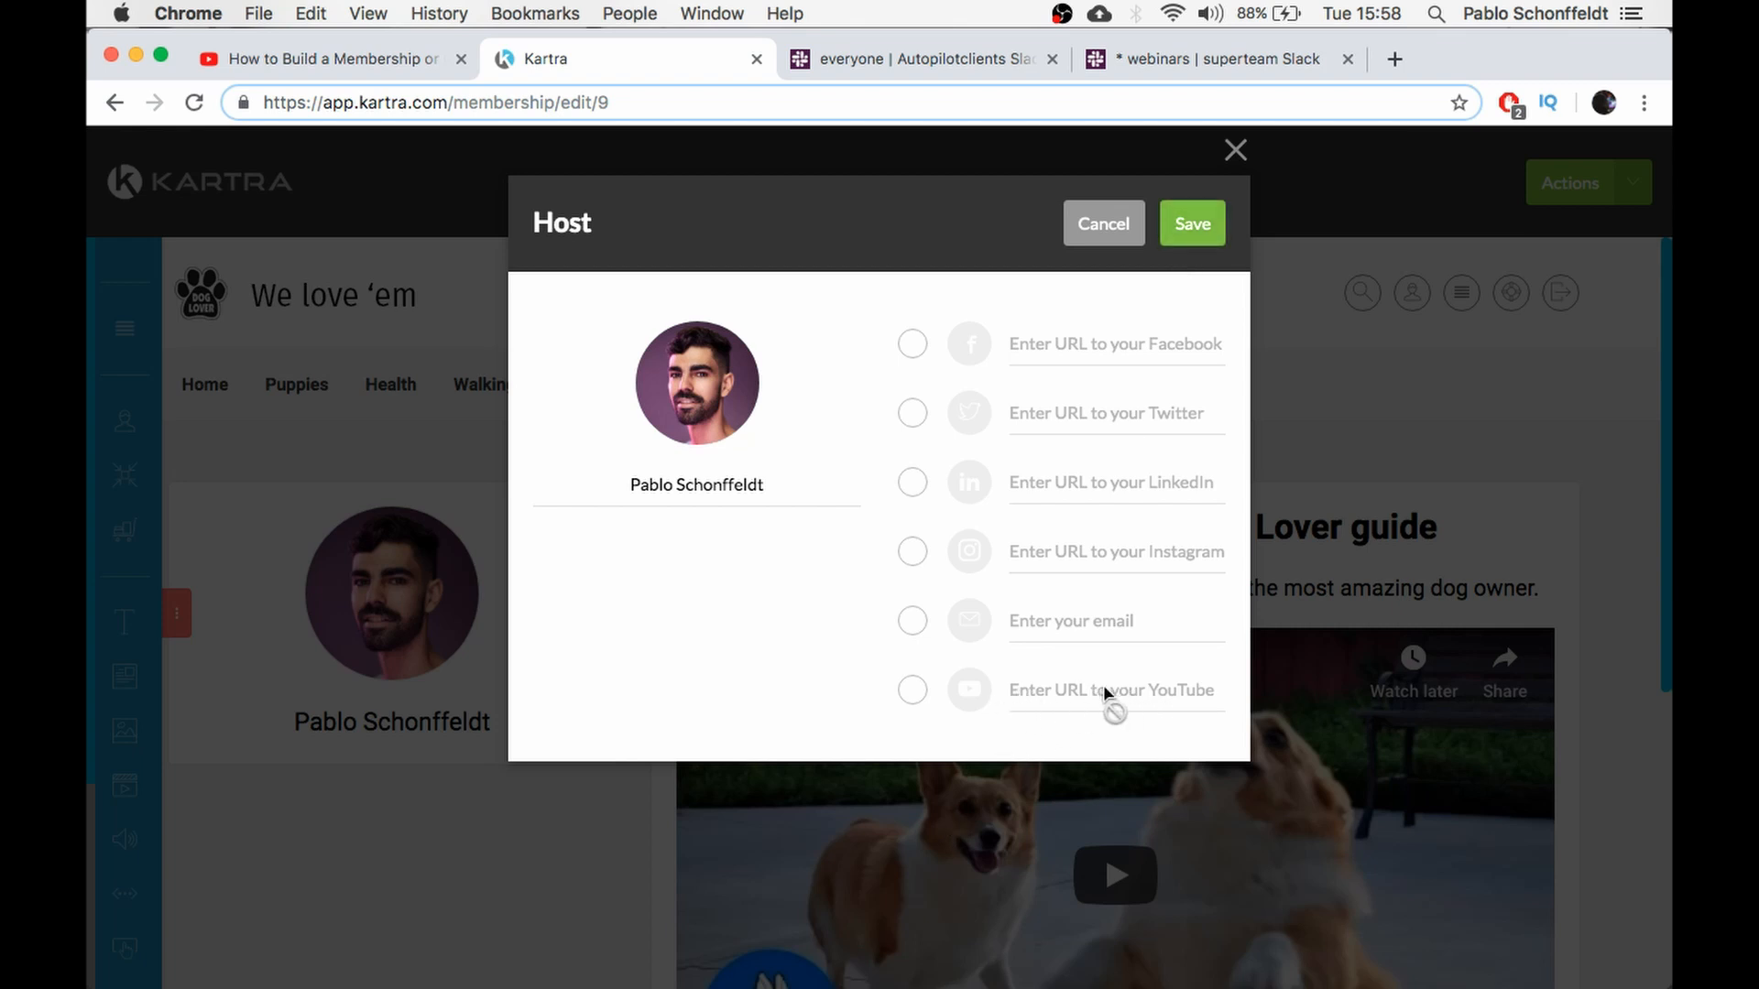
{"action": "left_click", "coordinate": [1192, 228]}
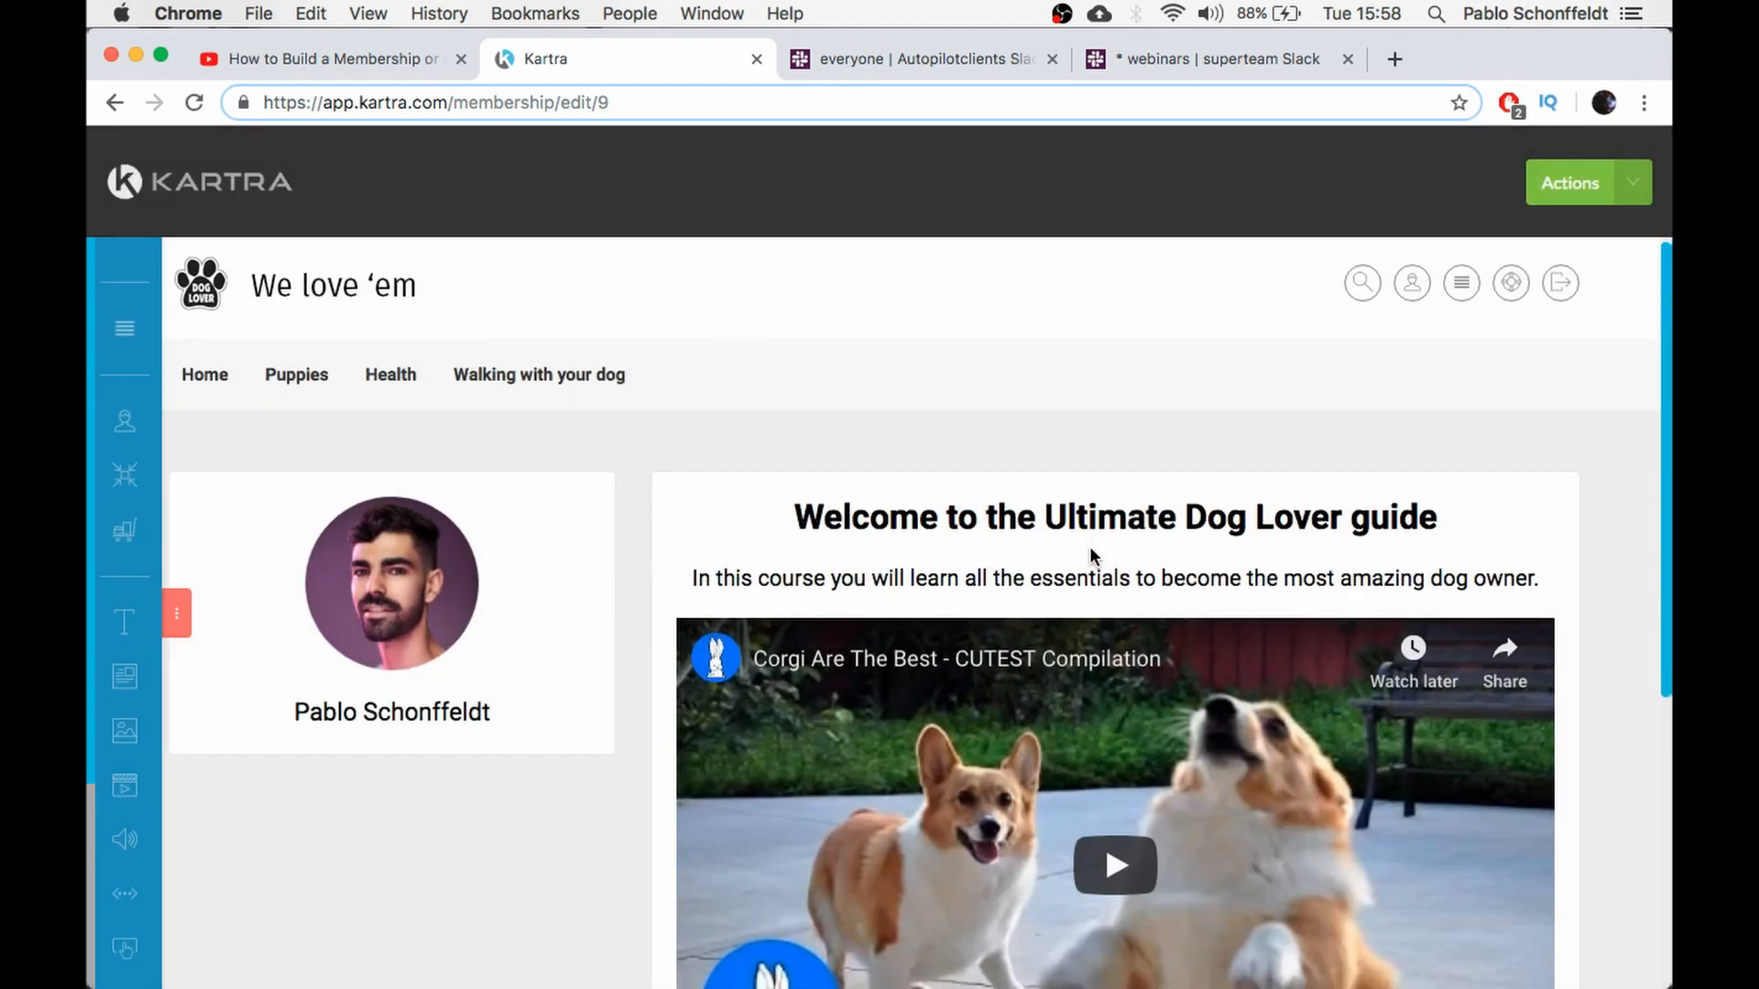
Examine the post content elements in the builder and the home page's headline, text, video and checklist
{"action": "scroll", "coordinate": [1086, 552], "scroll_direction": "down", "scroll_amount": 2}
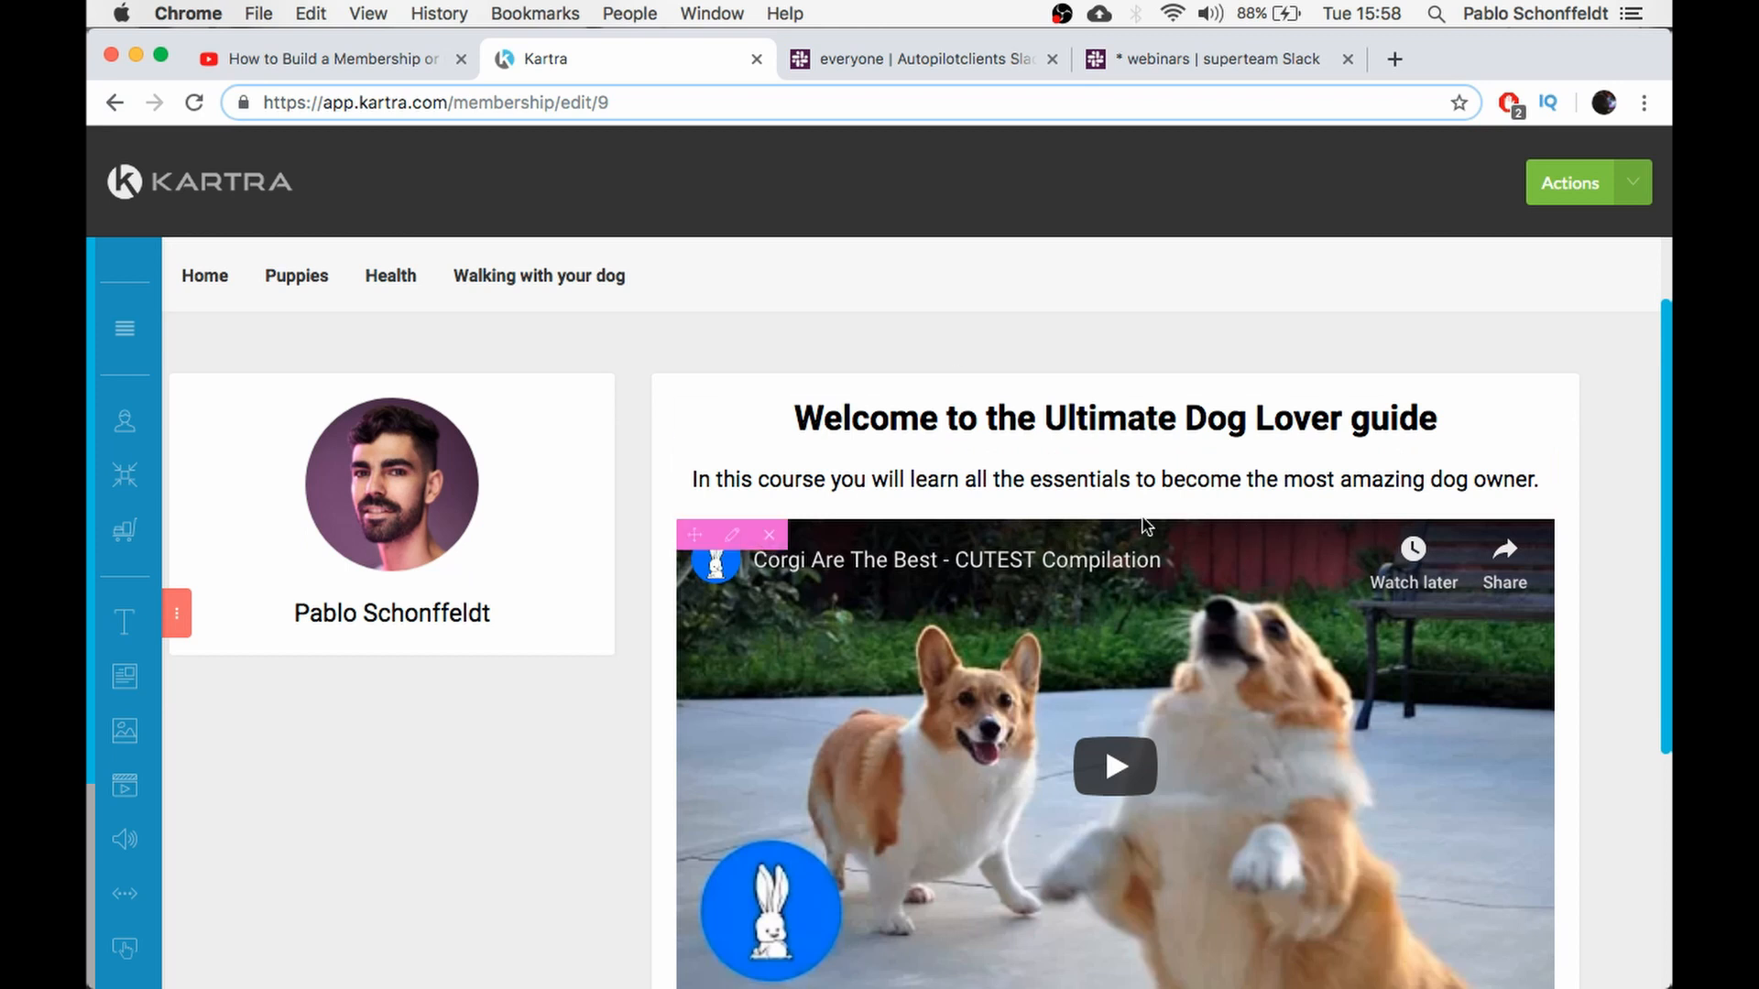
{"action": "left_click", "coordinate": [177, 613]}
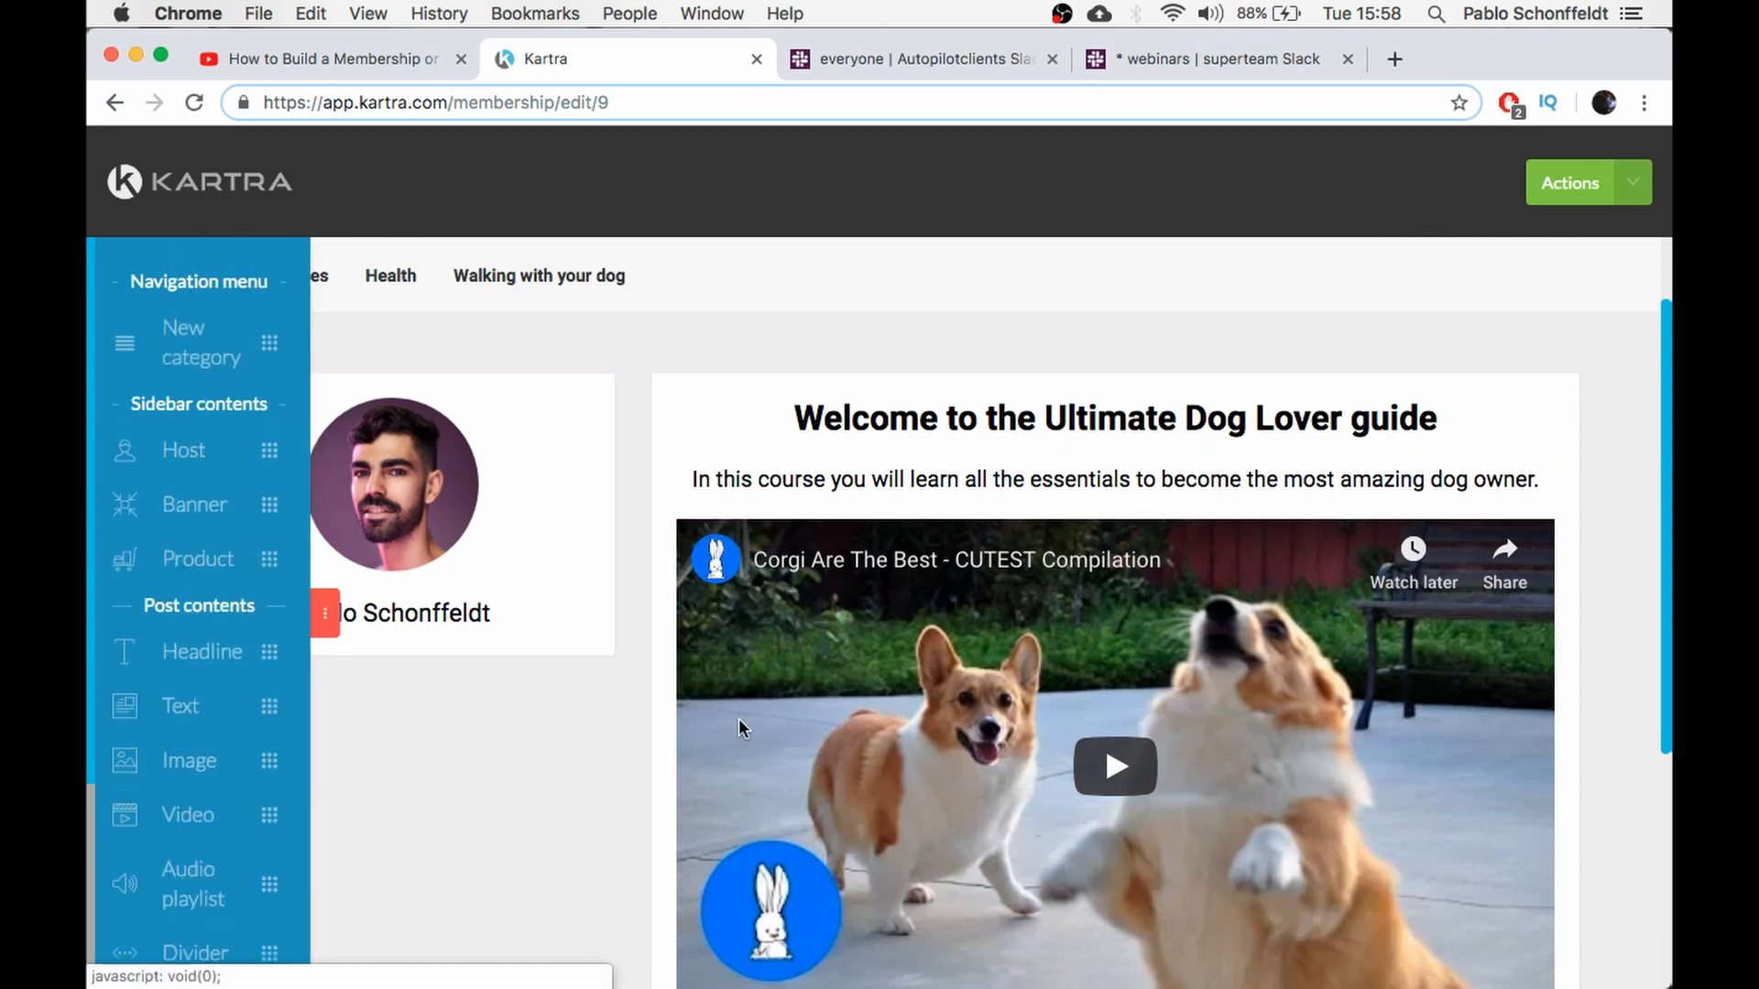
{"action": "scroll", "coordinate": [236, 724], "scroll_direction": "down", "scroll_amount": 4}
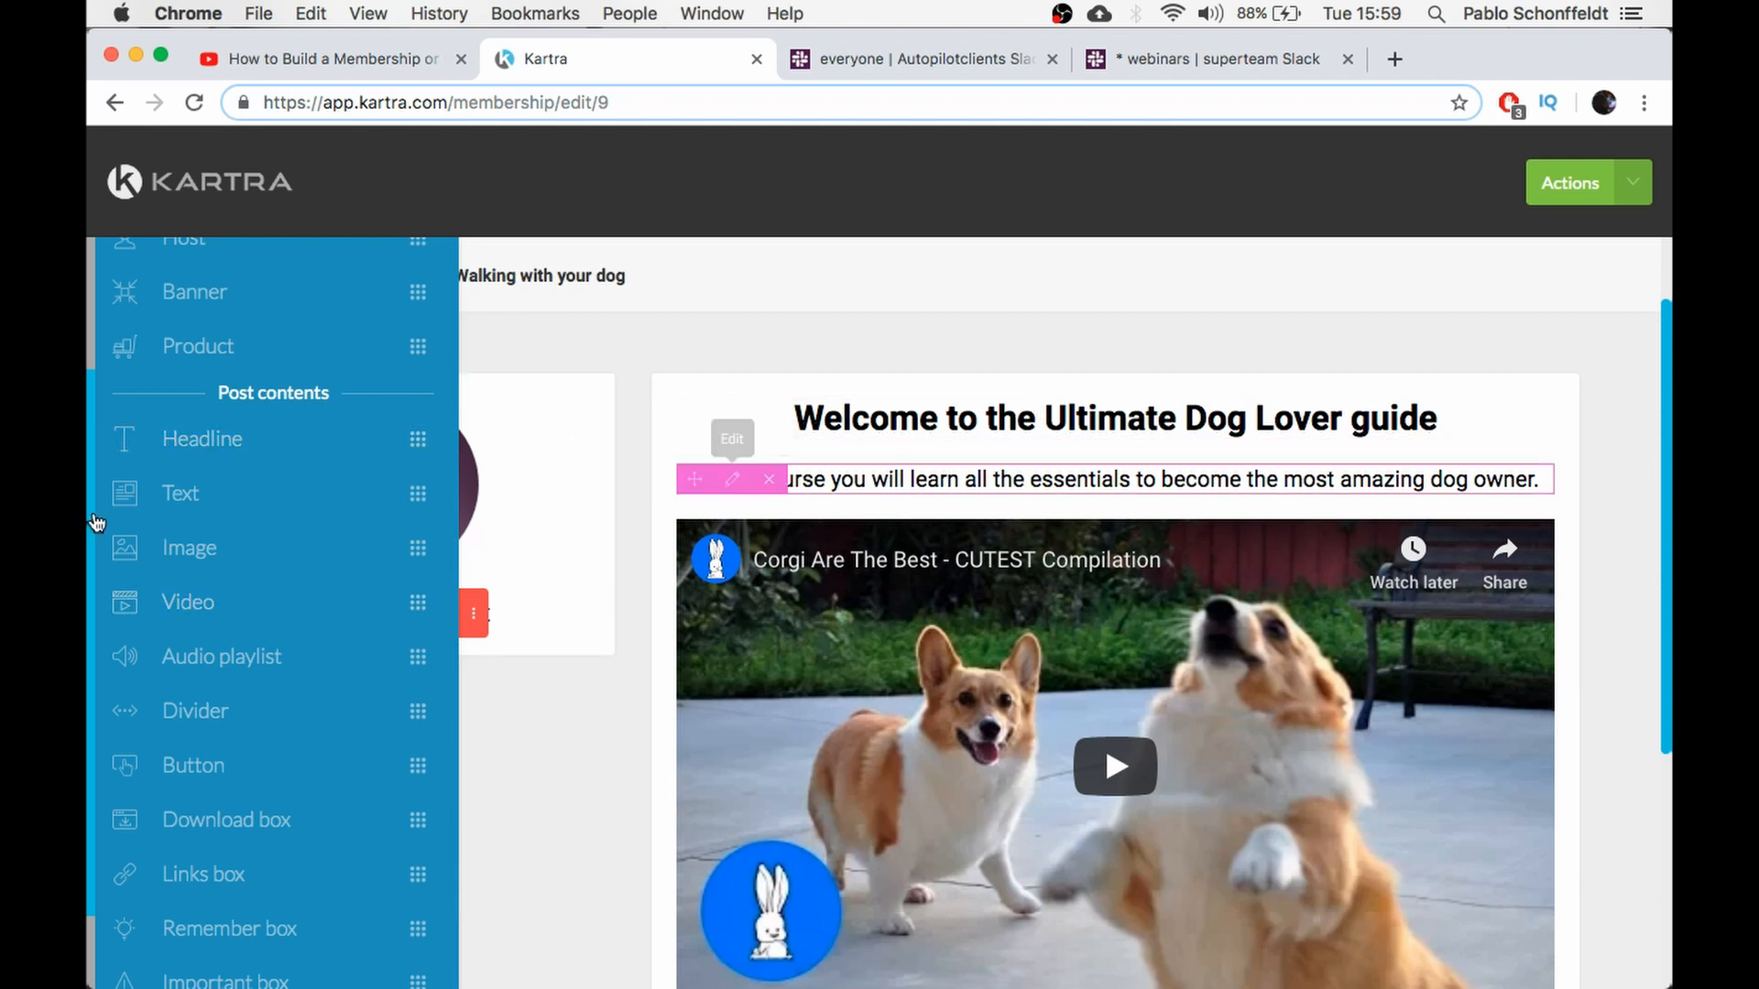
{"action": "scroll", "coordinate": [289, 737], "scroll_direction": "down", "scroll_amount": 1}
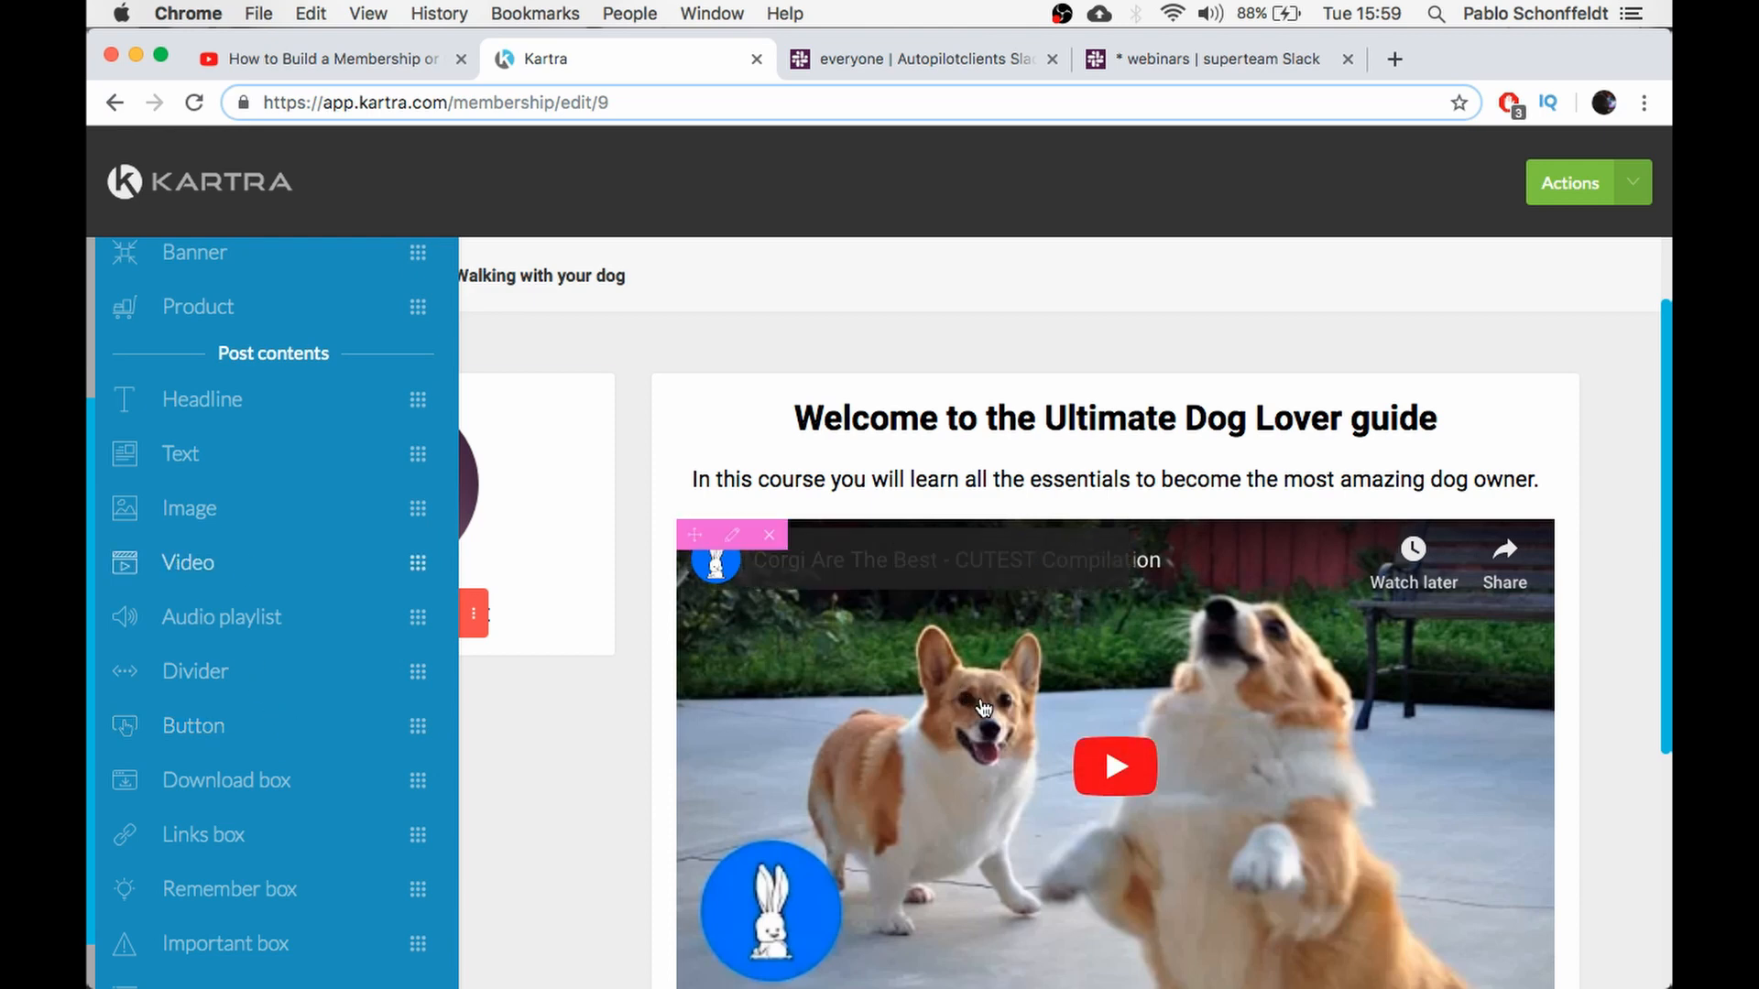
{"action": "scroll", "coordinate": [1103, 741], "scroll_direction": "down", "scroll_amount": 4}
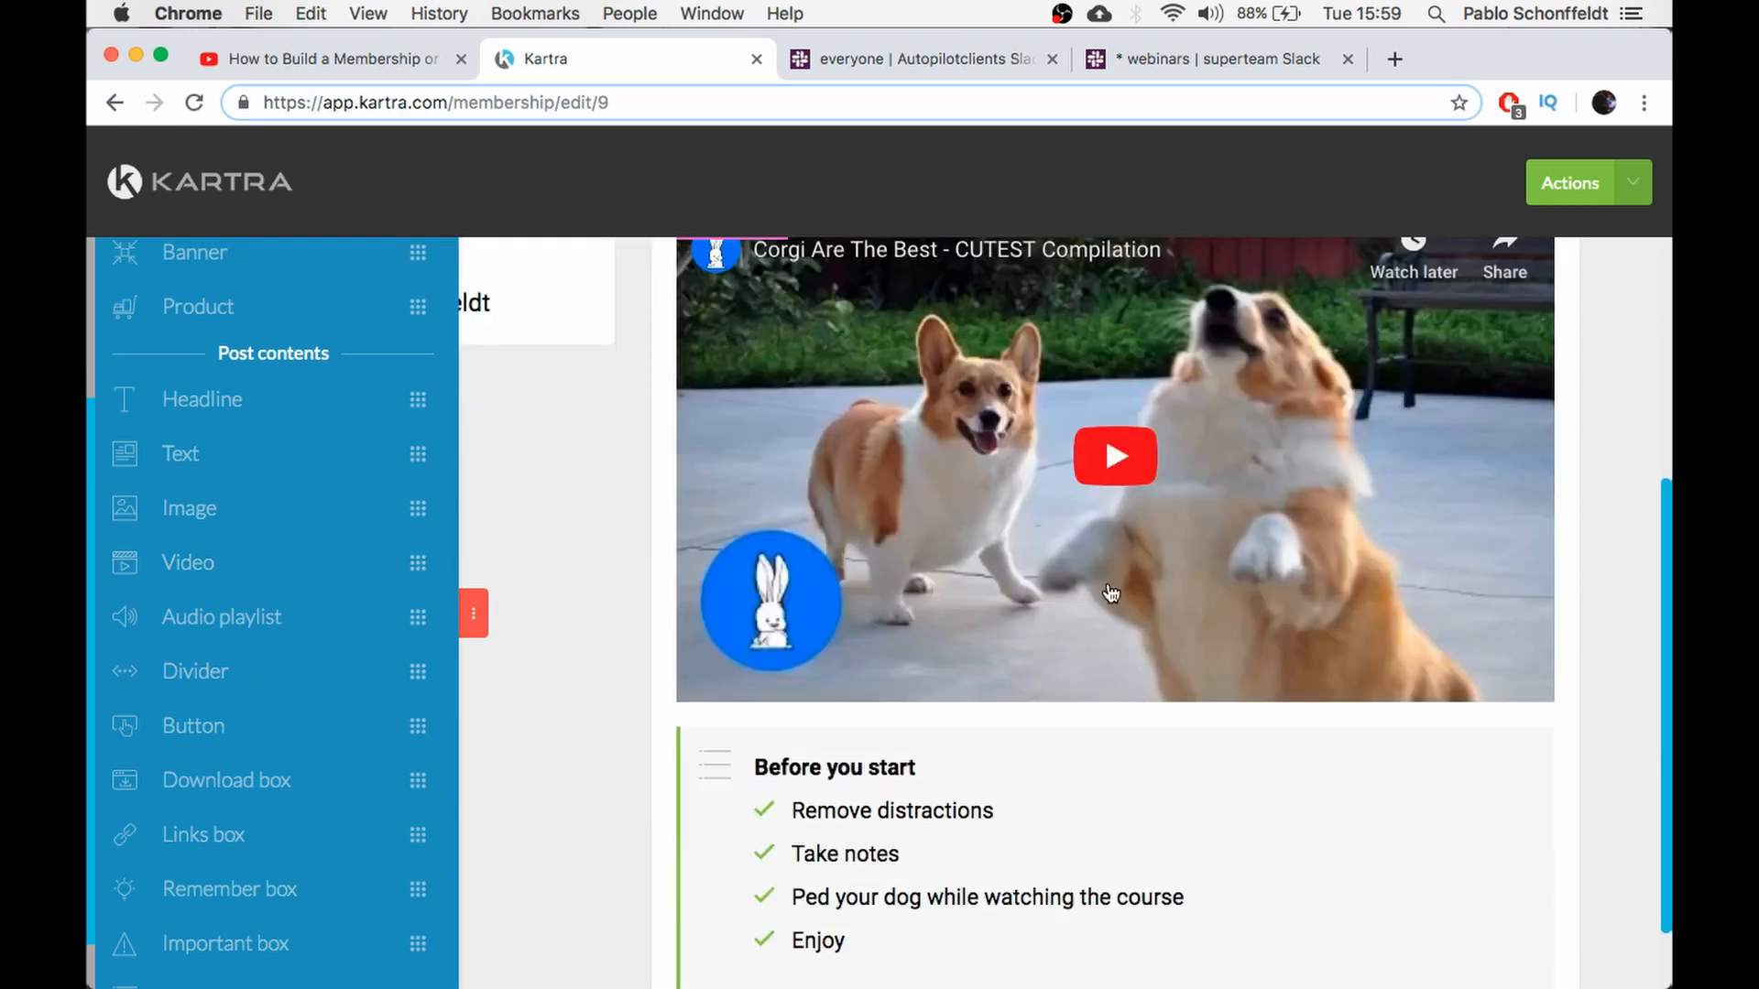
{"action": "scroll", "coordinate": [1113, 592], "scroll_direction": "down", "scroll_amount": 2}
{"action": "scroll", "coordinate": [243, 724], "scroll_direction": "down", "scroll_amount": 2}
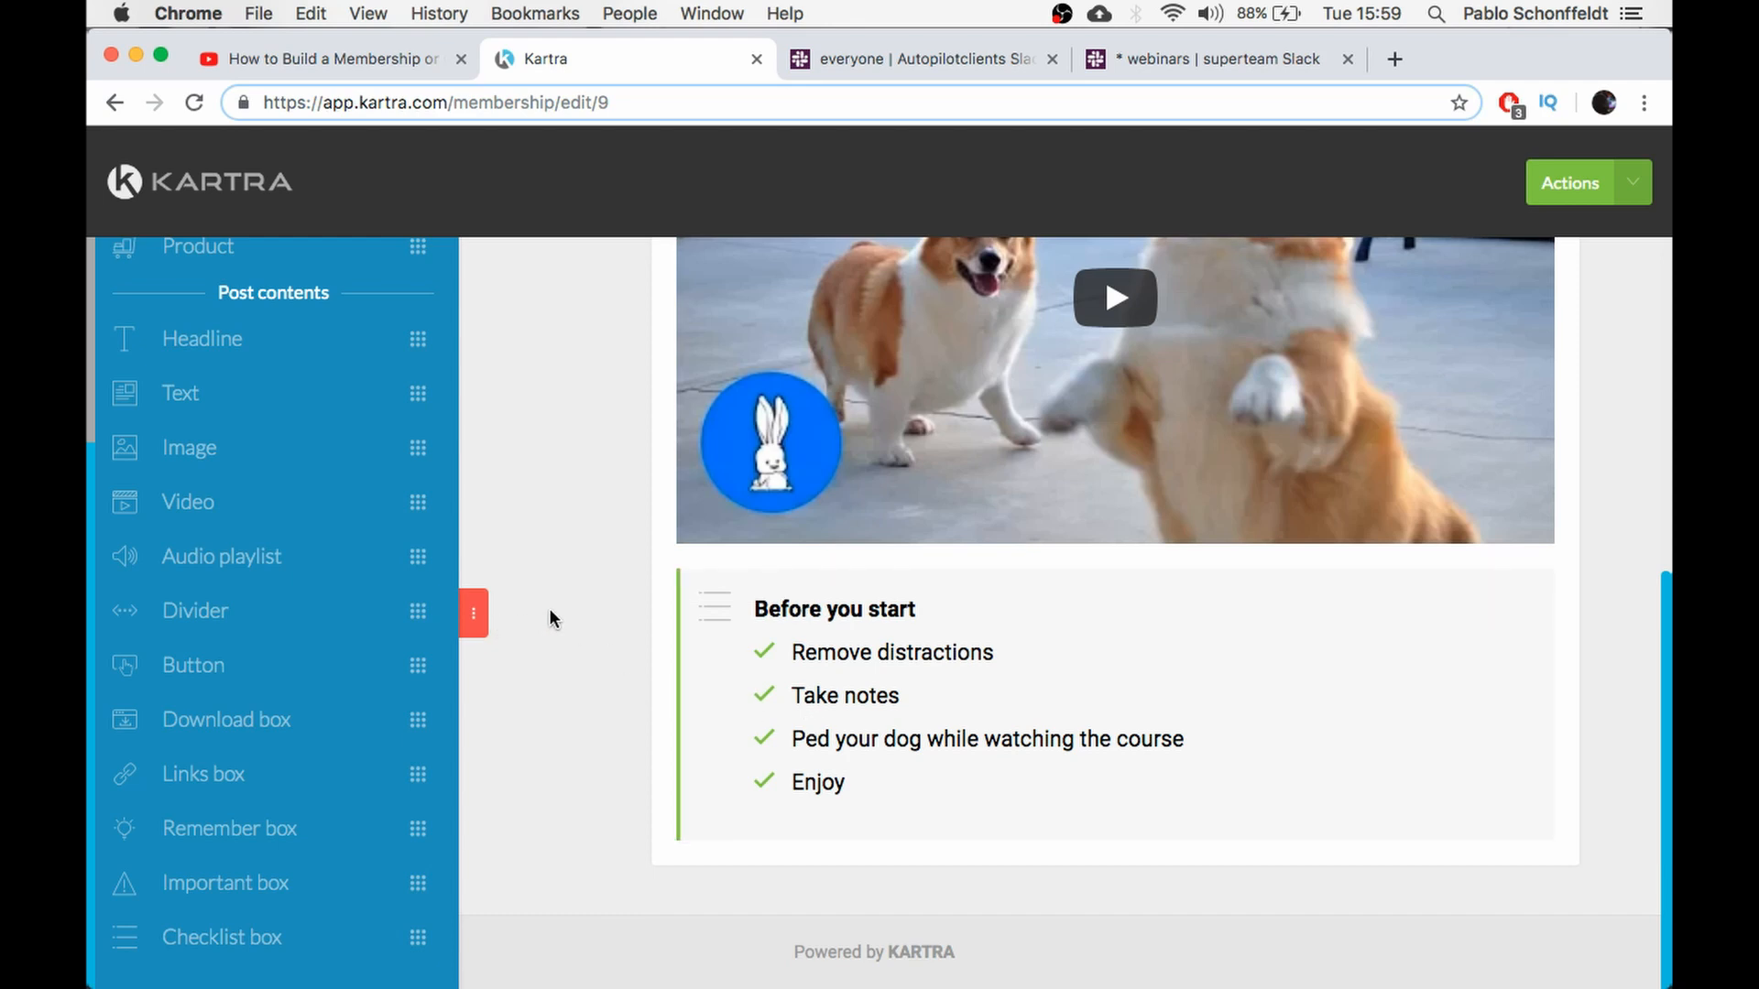
{"action": "scroll", "coordinate": [549, 618], "scroll_direction": "up", "scroll_amount": 10}
{"action": "left_click", "coordinate": [474, 613]}
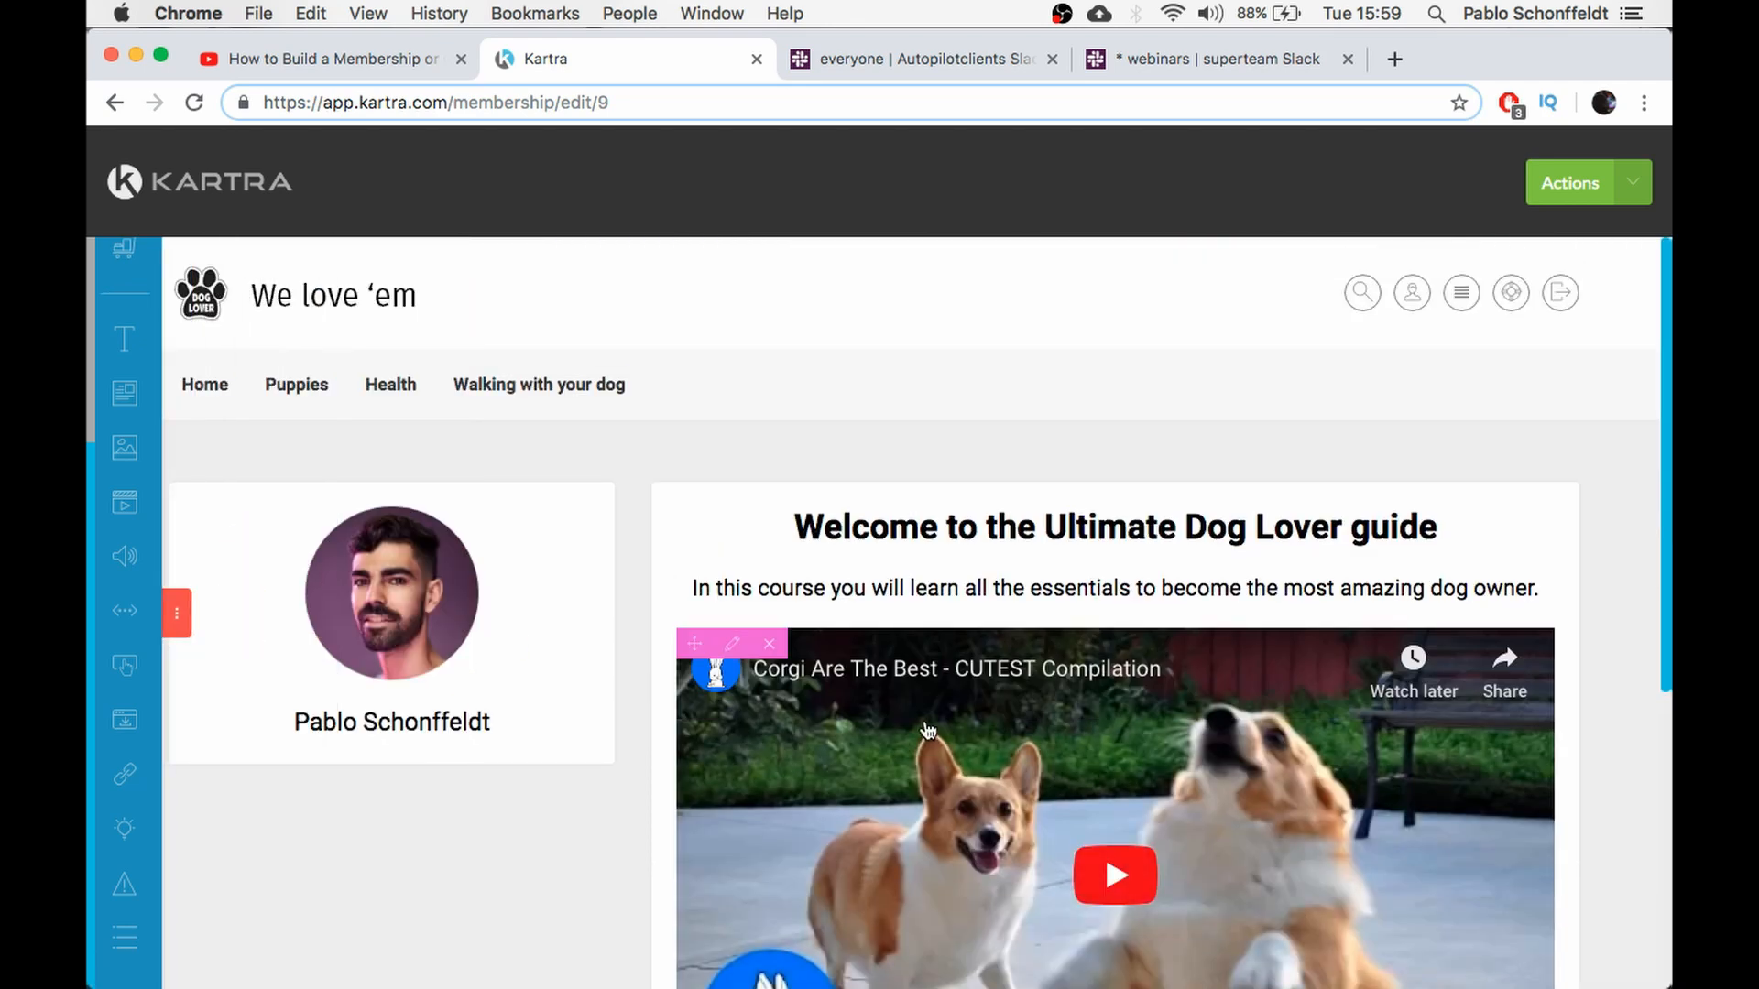
{"action": "scroll", "coordinate": [930, 724], "scroll_direction": "down", "scroll_amount": 3}
{"action": "scroll", "coordinate": [939, 717], "scroll_direction": "up", "scroll_amount": 3}
Add a navigation category named "2 dogs better than 1" without subcategories and save it
{"action": "mouse_move", "coordinate": [279, 389]}
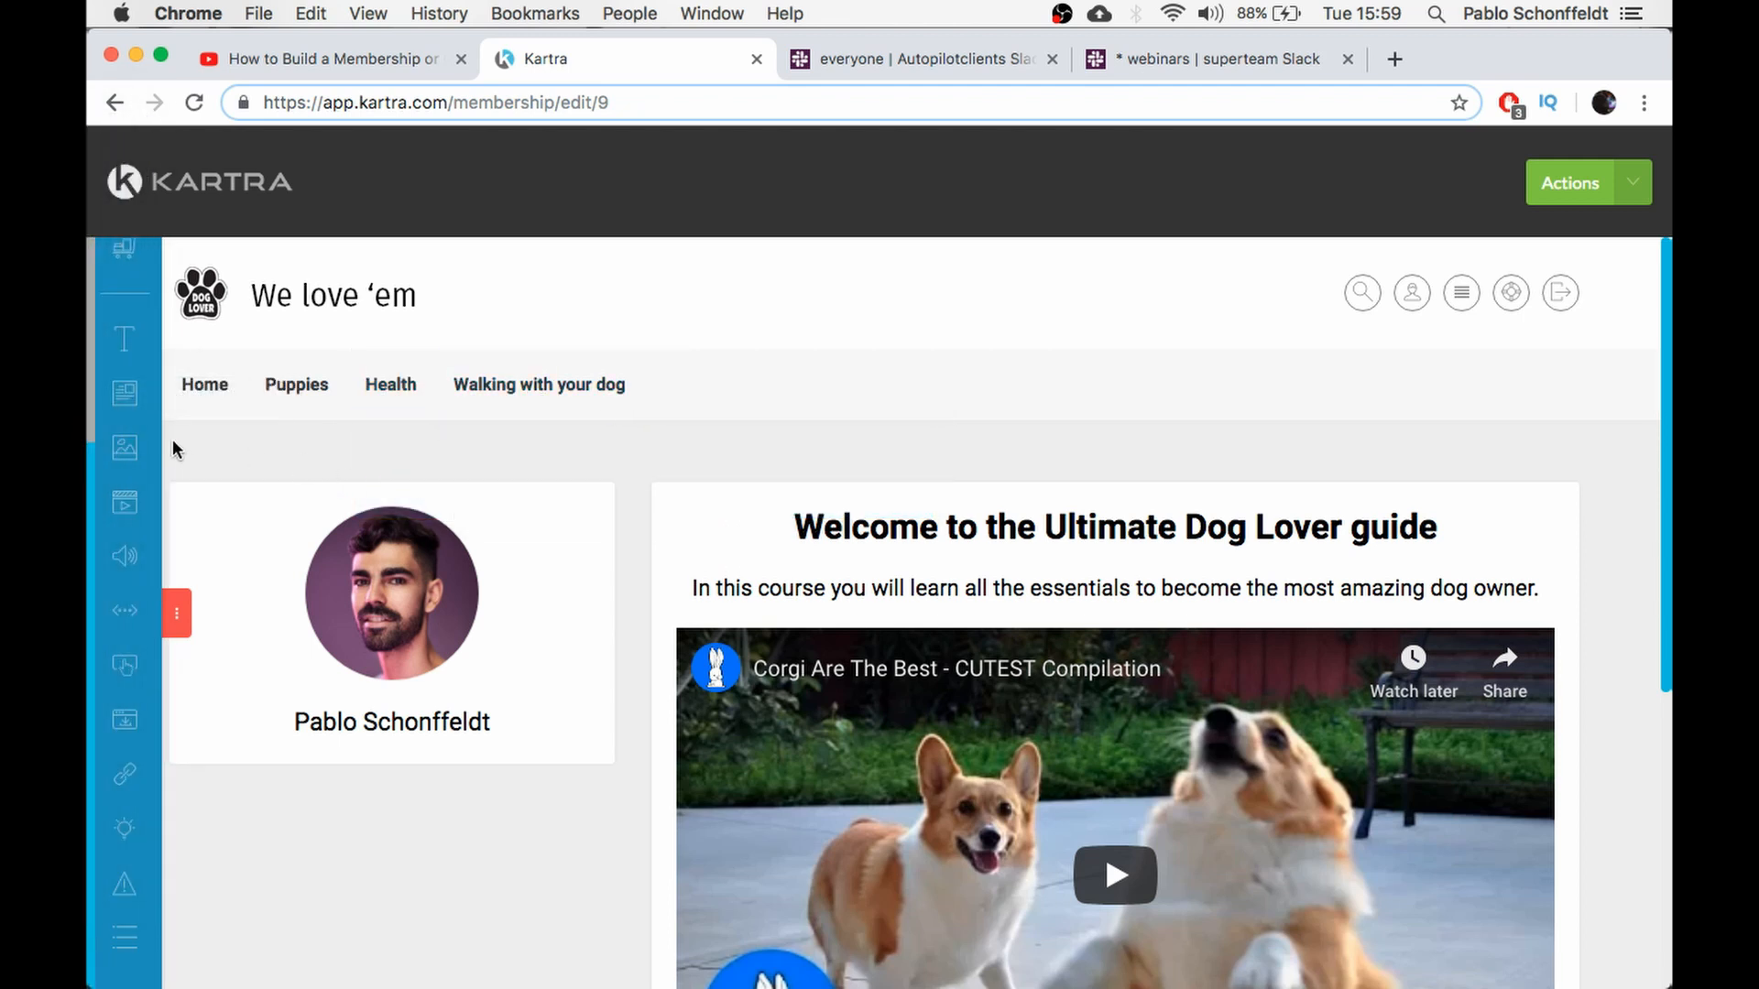
{"action": "scroll", "coordinate": [124, 461], "scroll_direction": "up", "scroll_amount": 3}
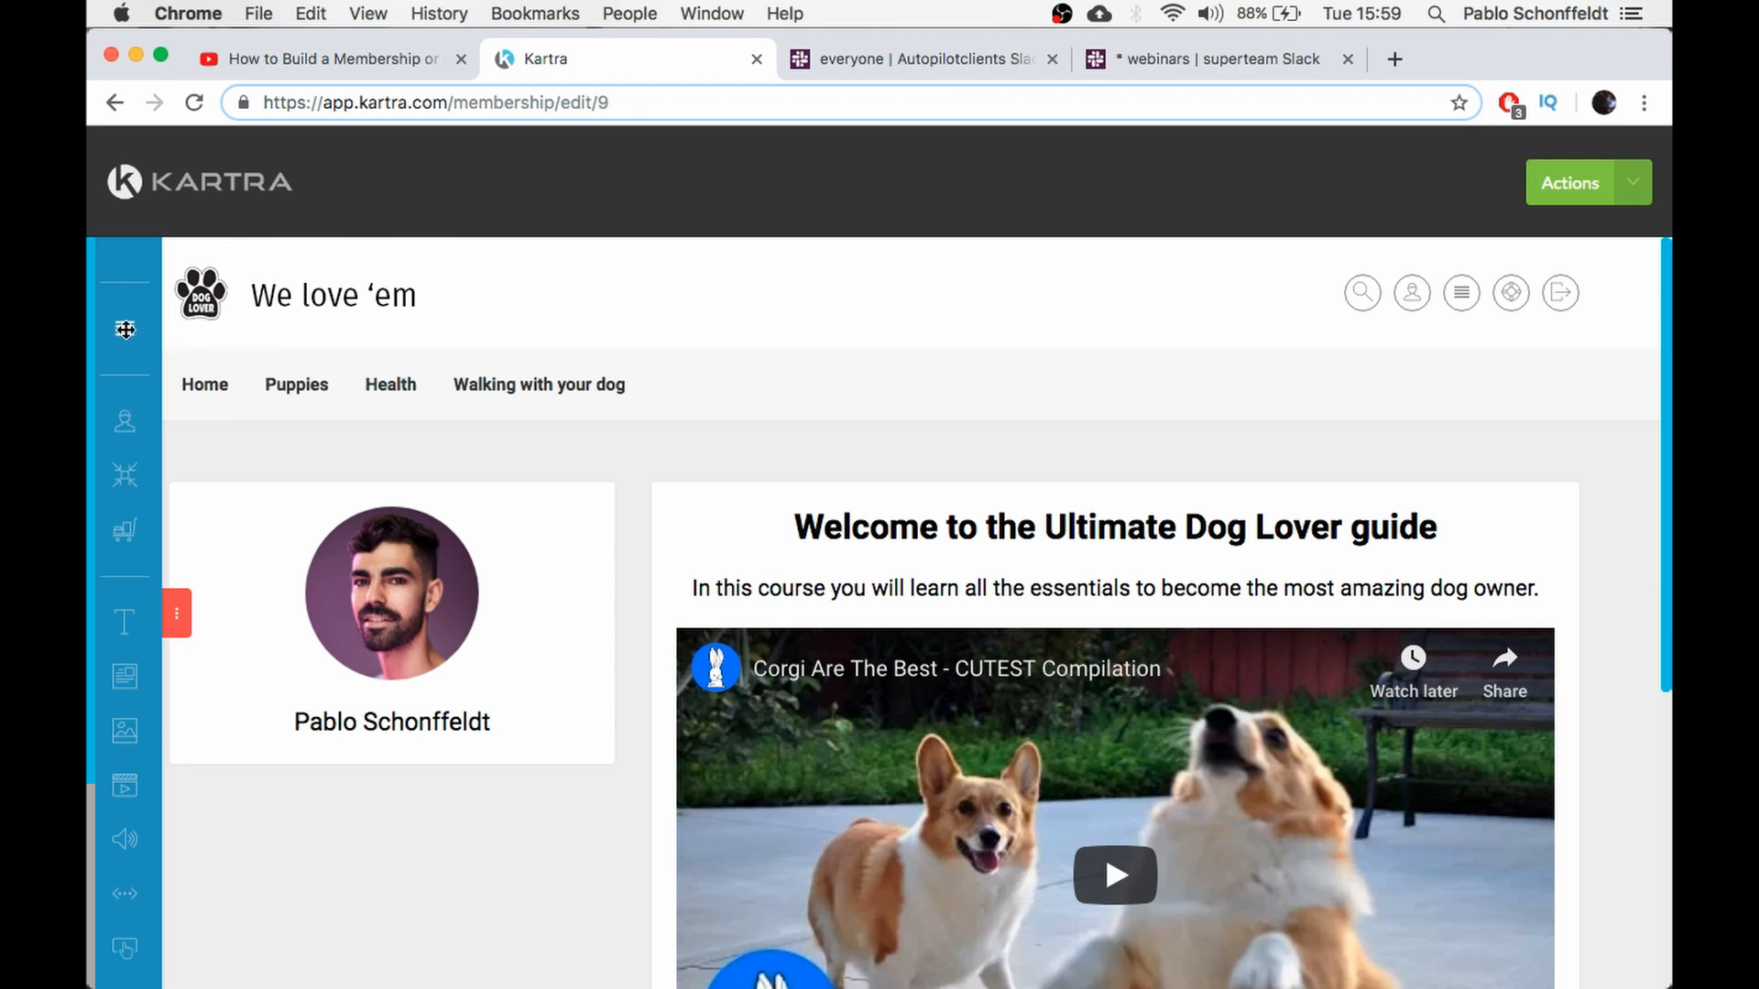
{"action": "left_click_drag", "start_coordinate": [126, 330], "coordinate": [913, 383]}
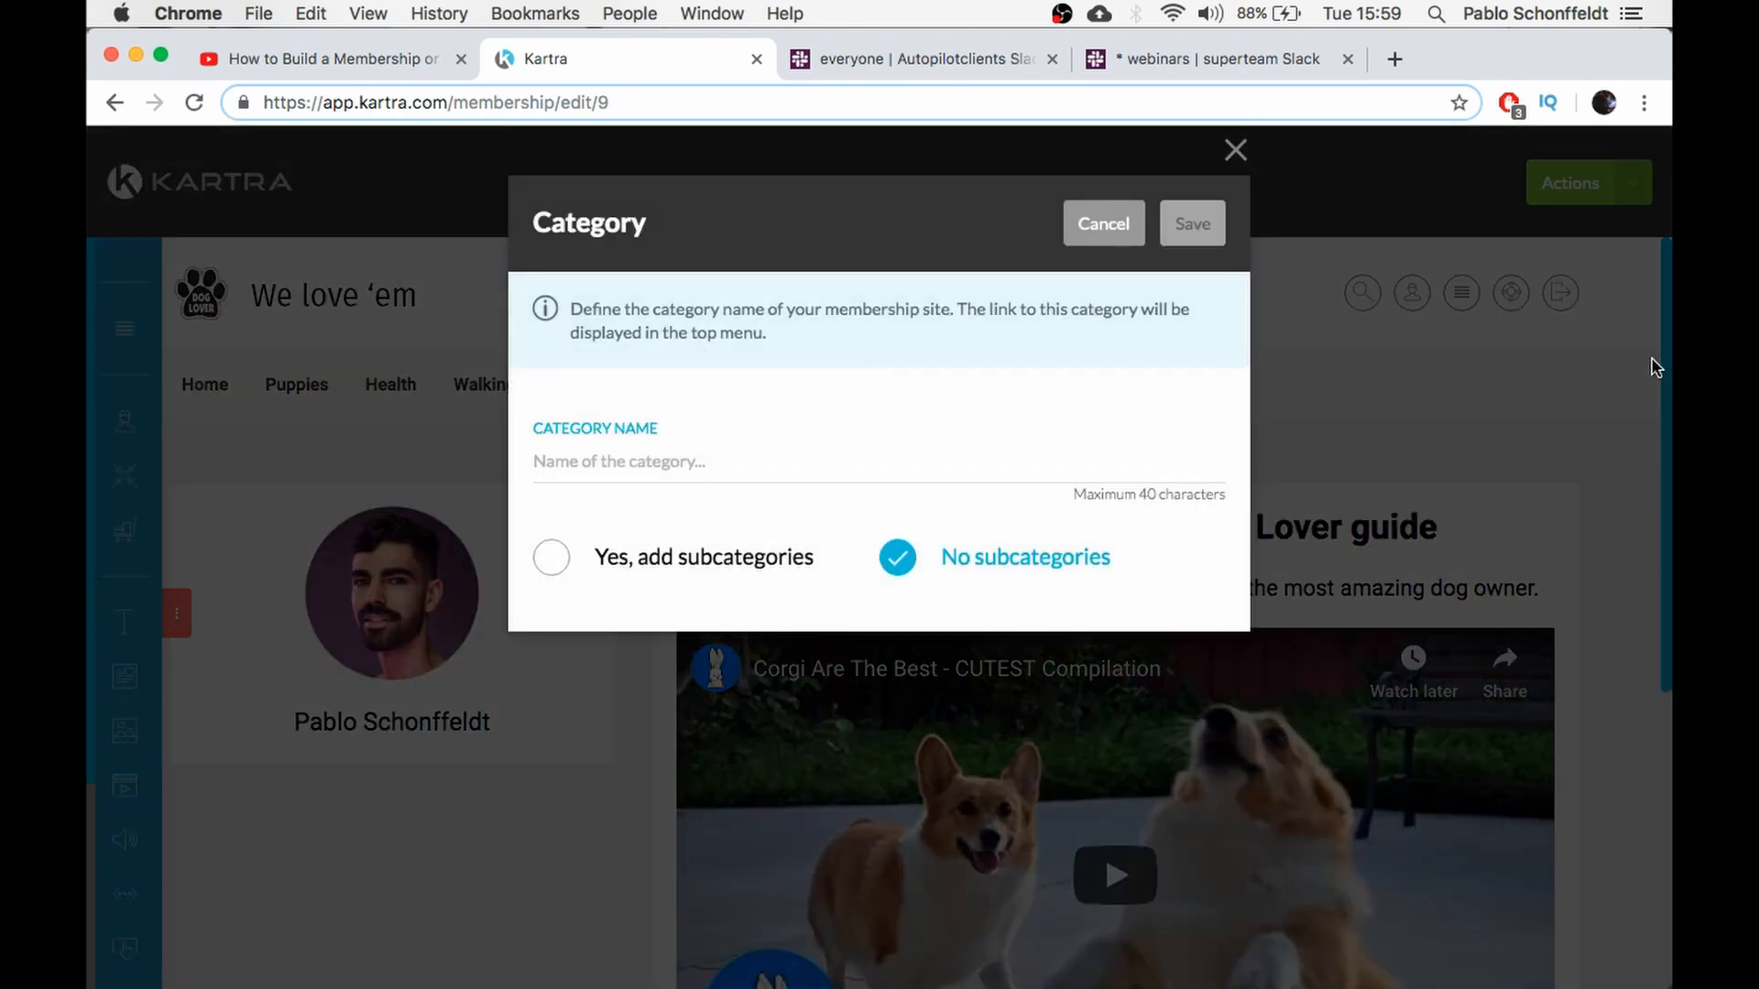
{"action": "left_click", "coordinate": [583, 469]}
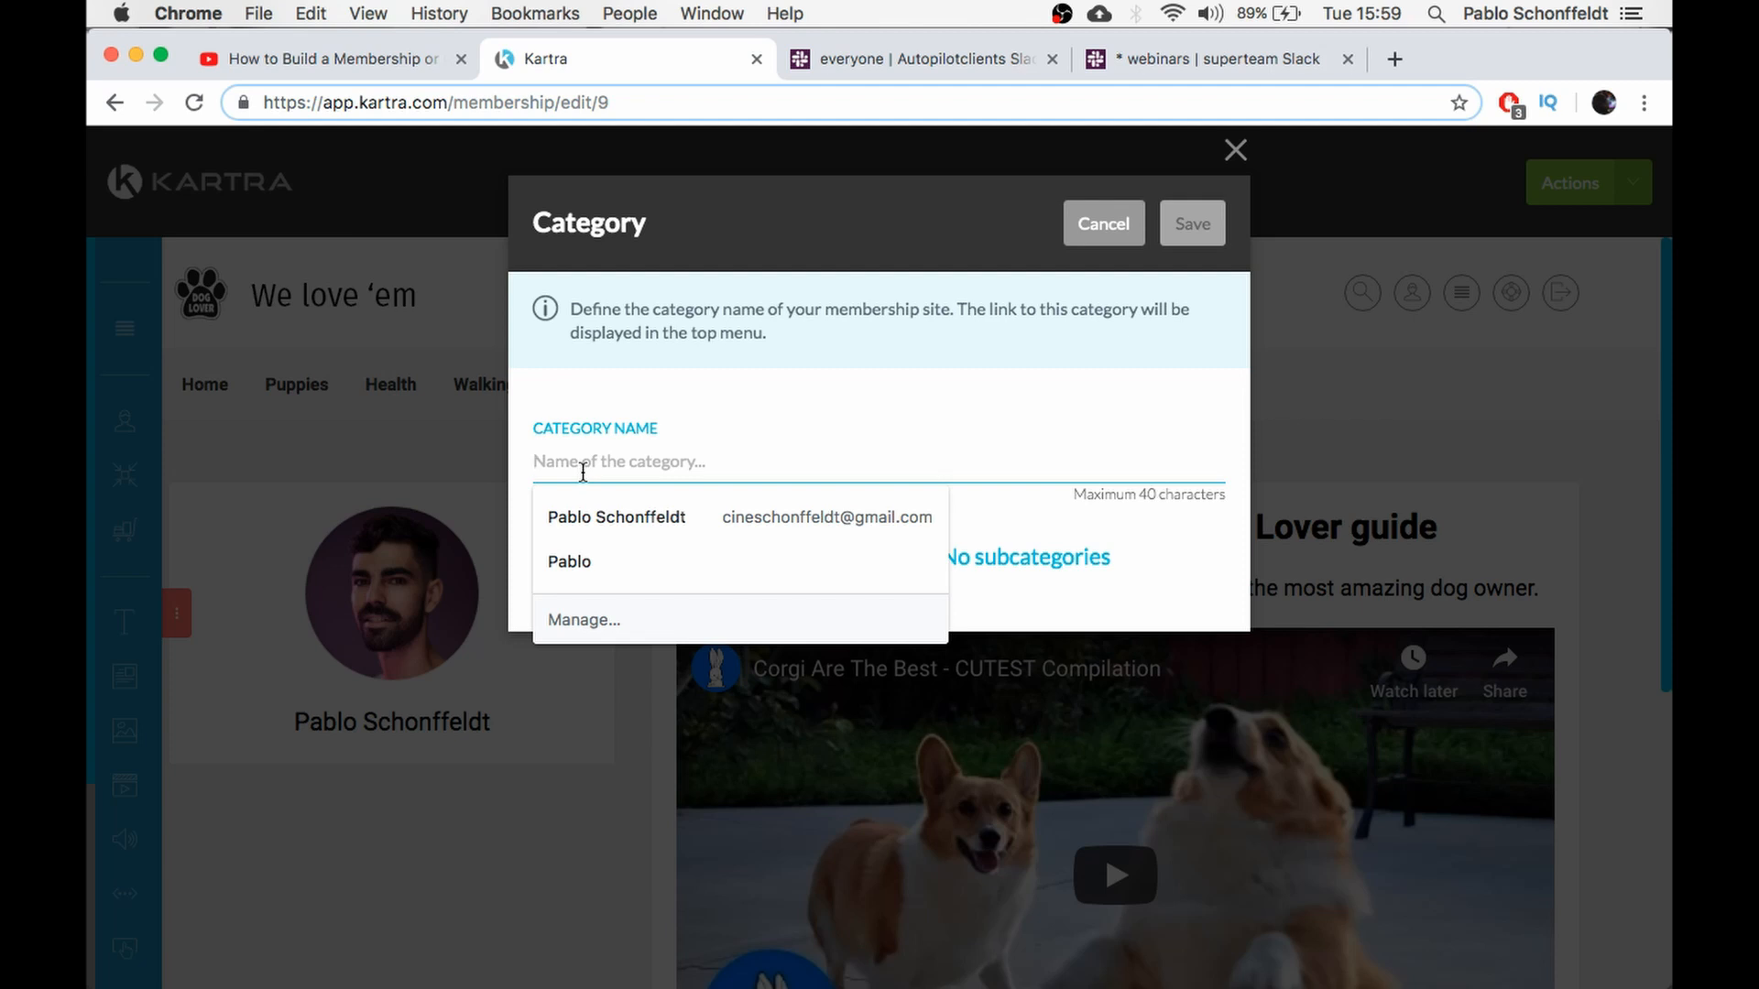
{"action": "type", "text": "dogs better than 1"}
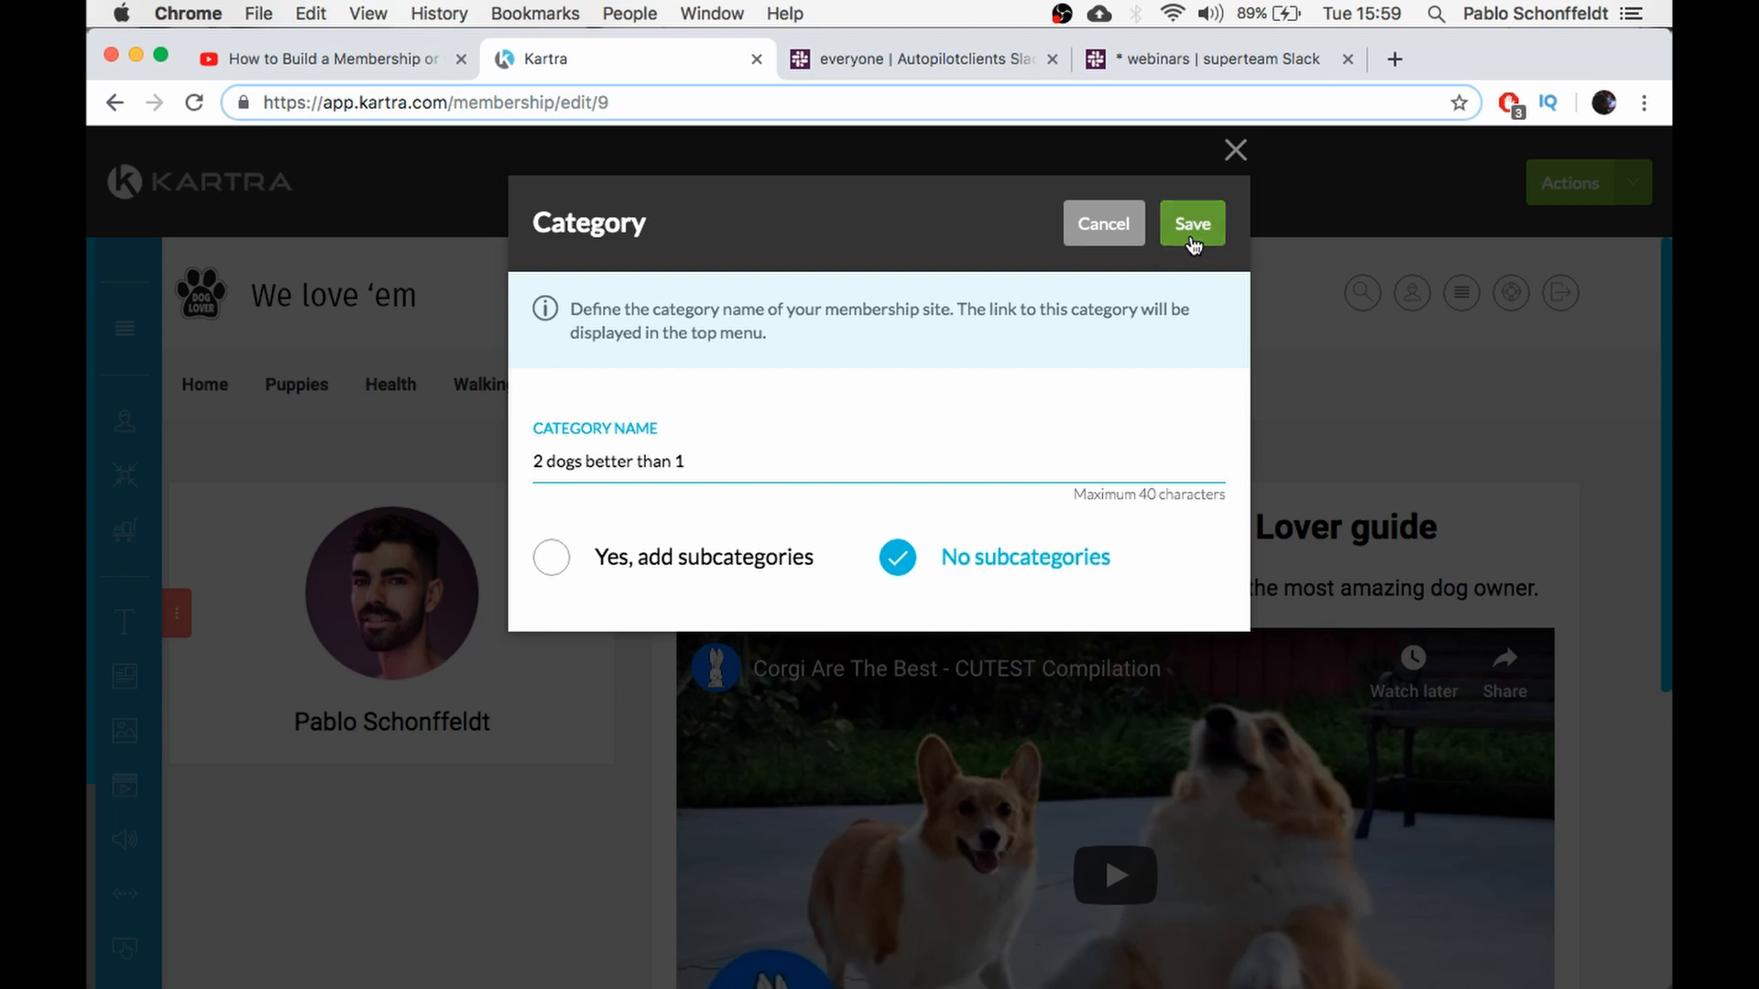
{"action": "left_click", "coordinate": [1193, 239]}
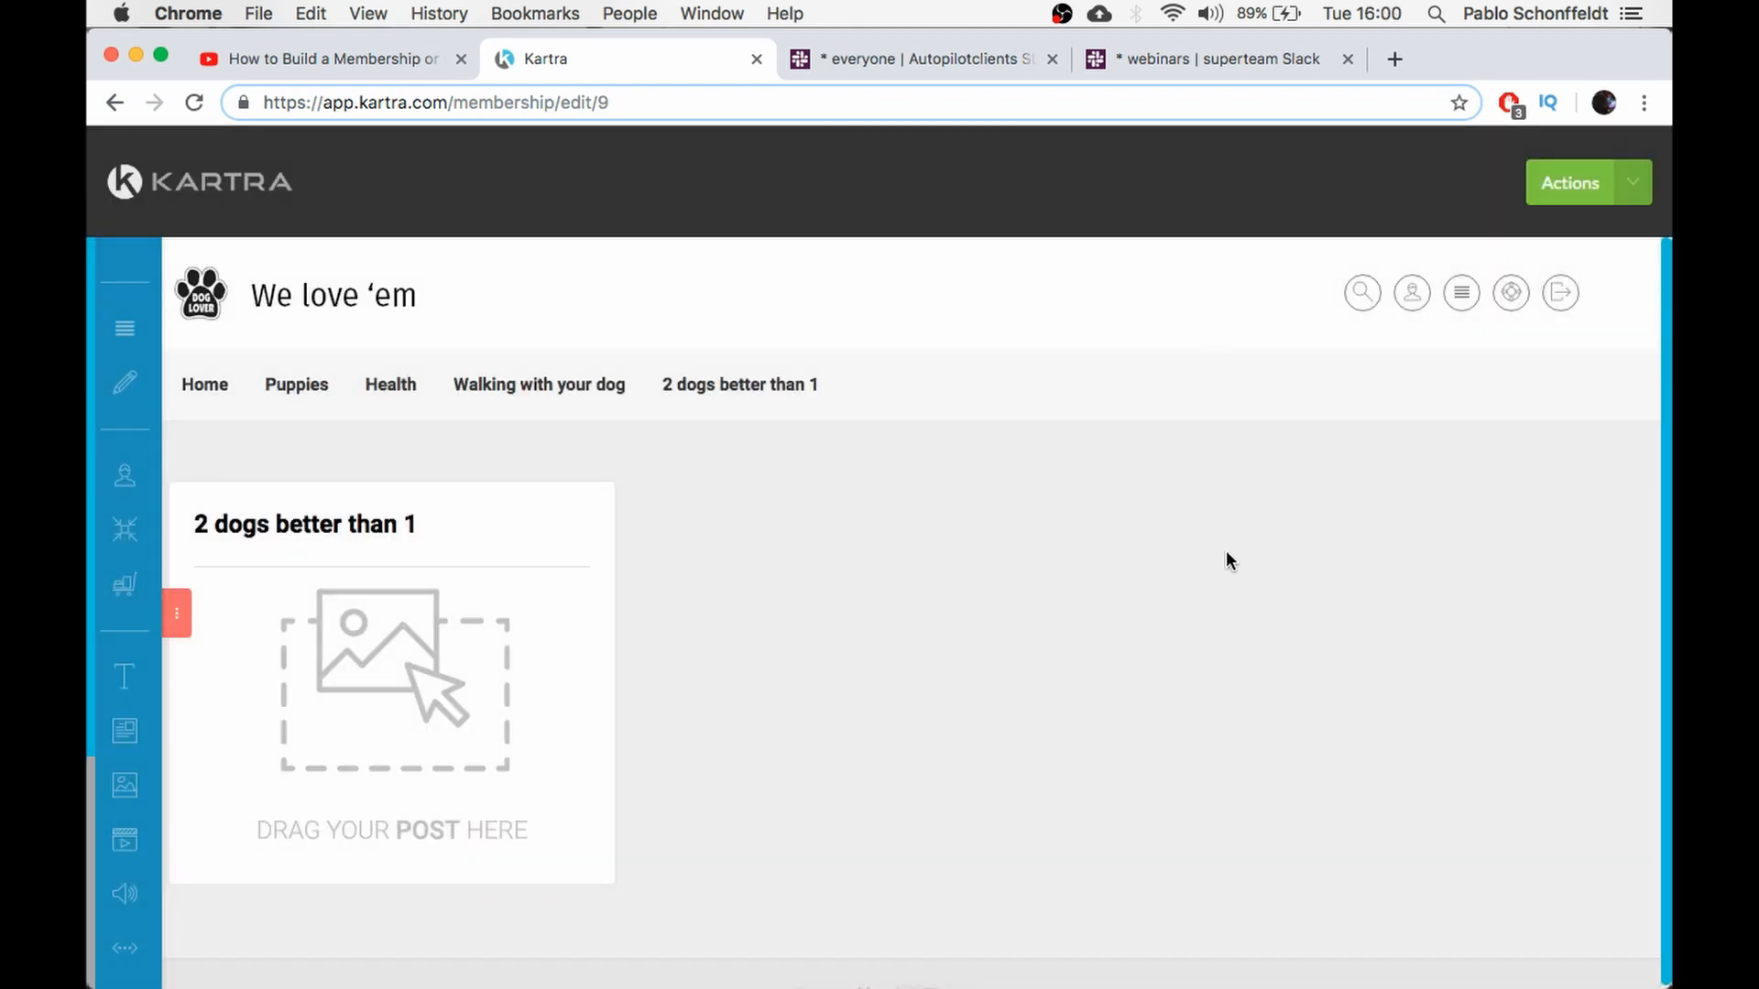
{"action": "scroll", "coordinate": [1175, 574], "scroll_direction": "down", "scroll_amount": 1}
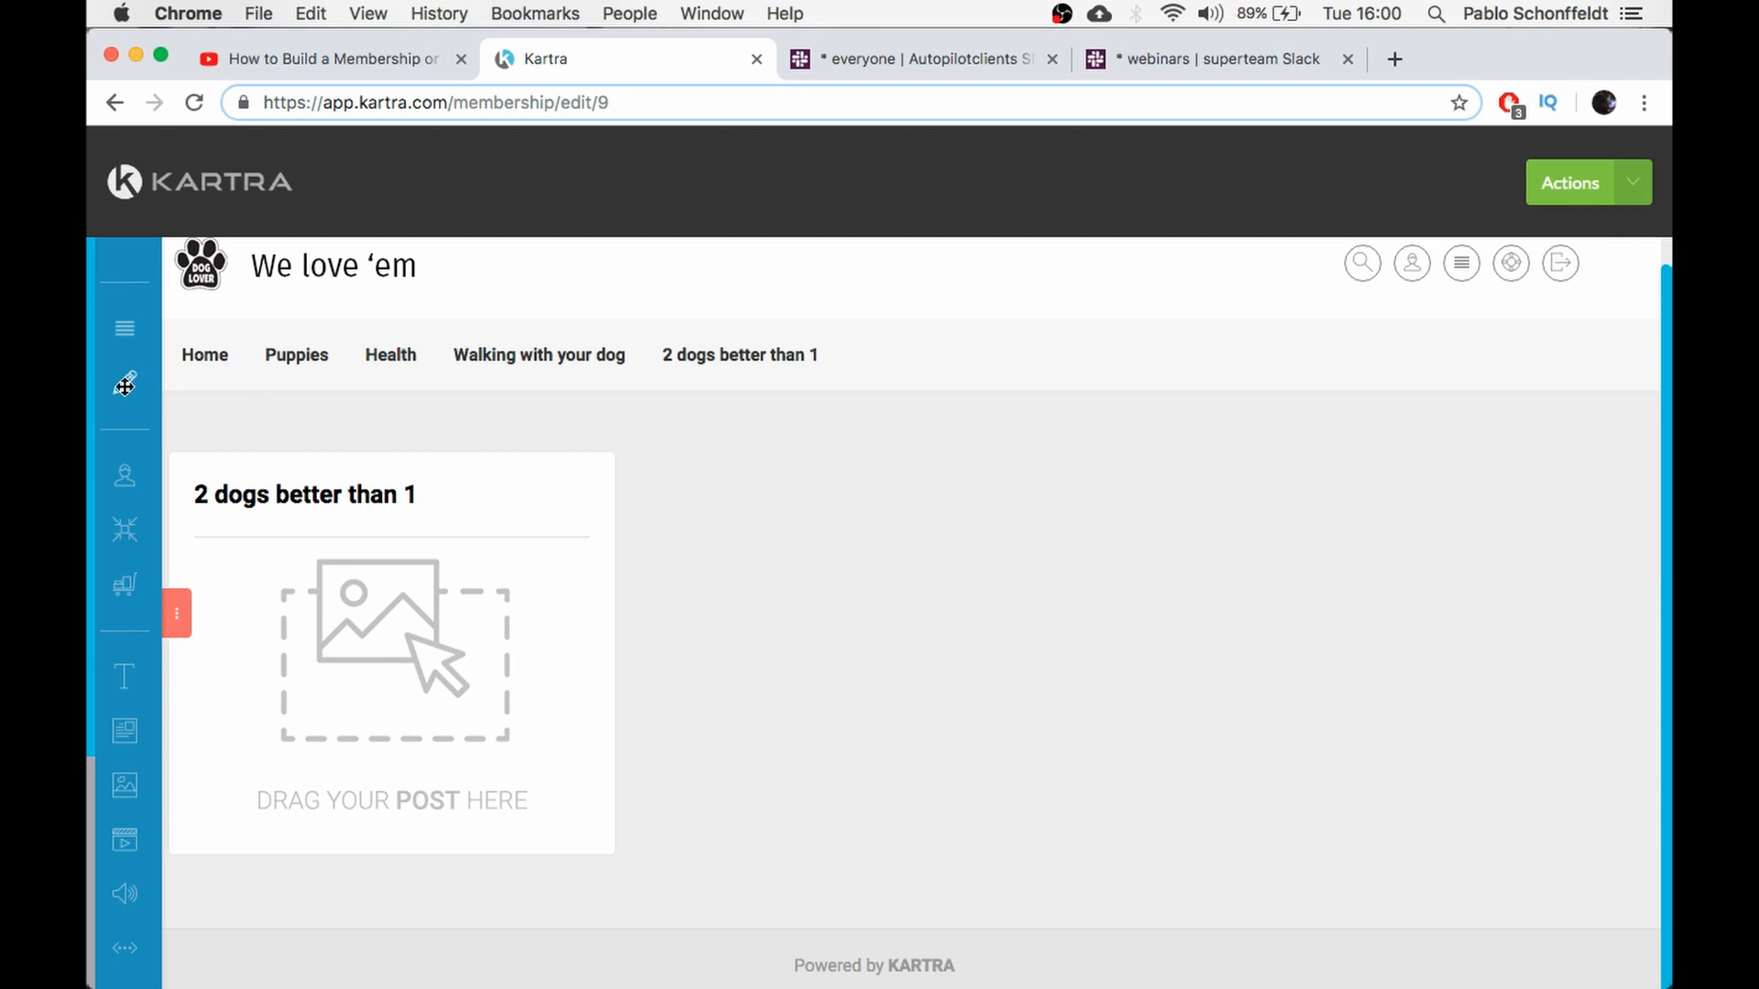
Add a post to the "2 dogs better than 1" category with the play icon and the name "2 dogs better than 1"
{"action": "mouse_move", "coordinate": [125, 385]}
{"action": "left_mouse_down"}
{"action": "mouse_move", "coordinate": [175, 366]}
{"action": "mouse_move", "coordinate": [328, 624]}
{"action": "left_mouse_up"}
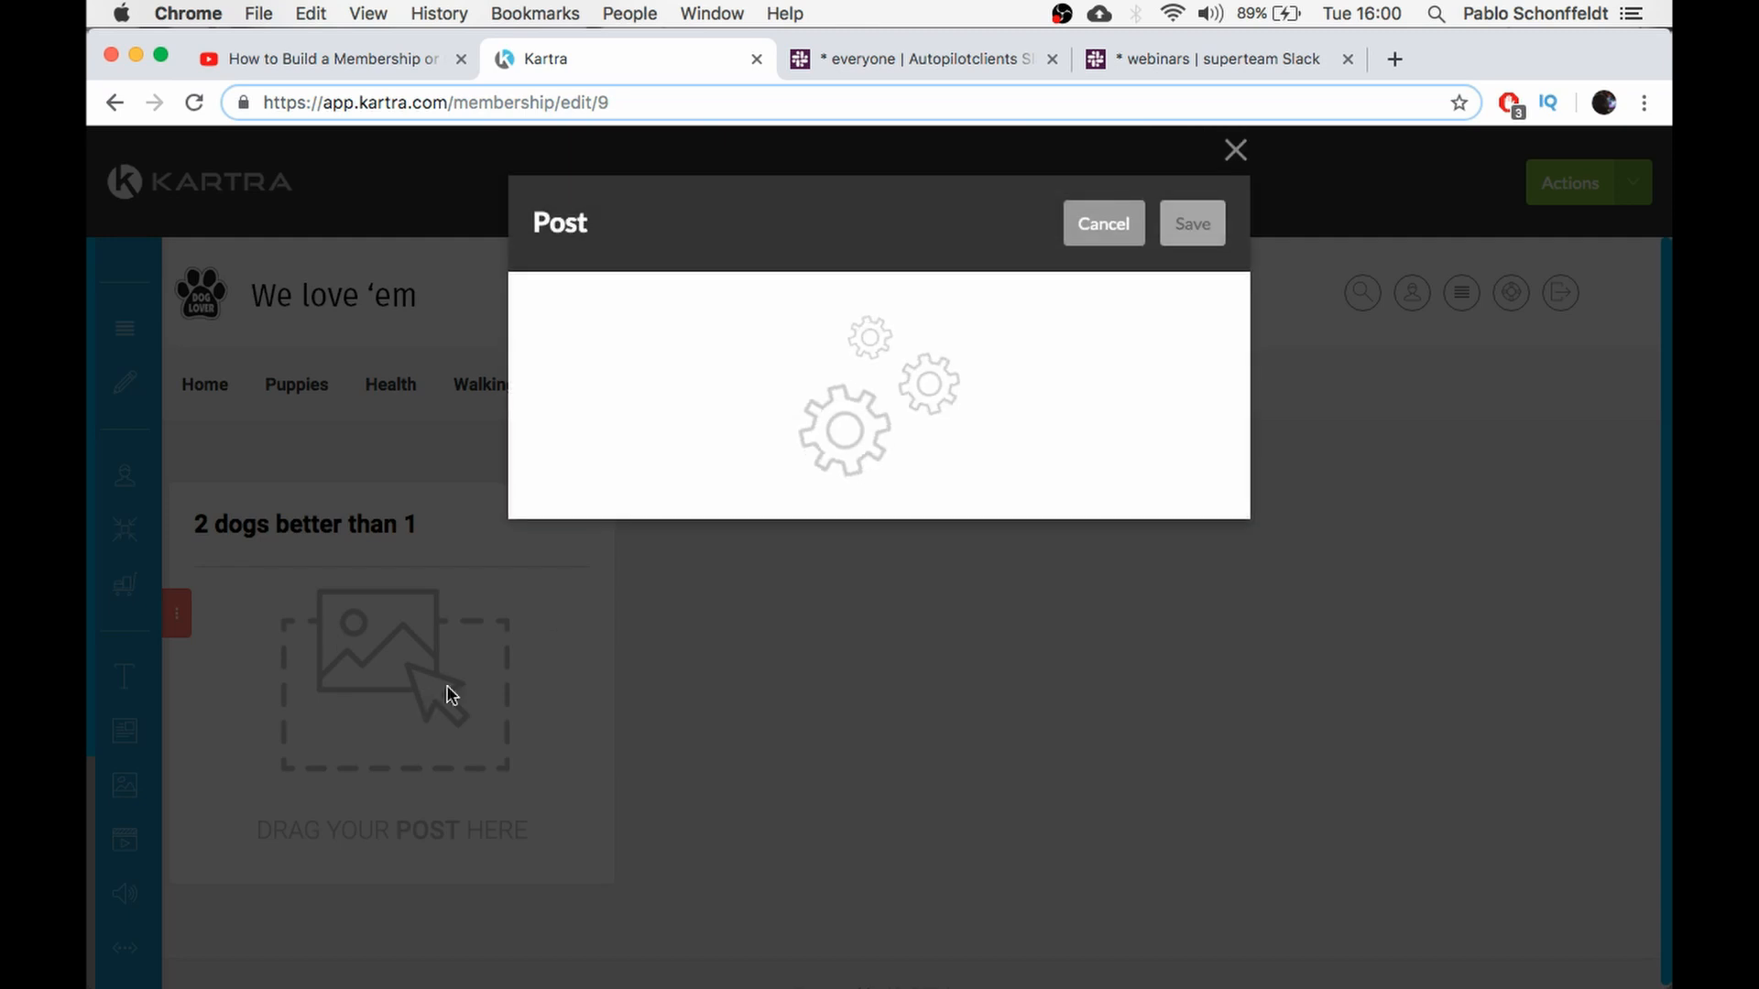
{"action": "left_click", "coordinate": [600, 506]}
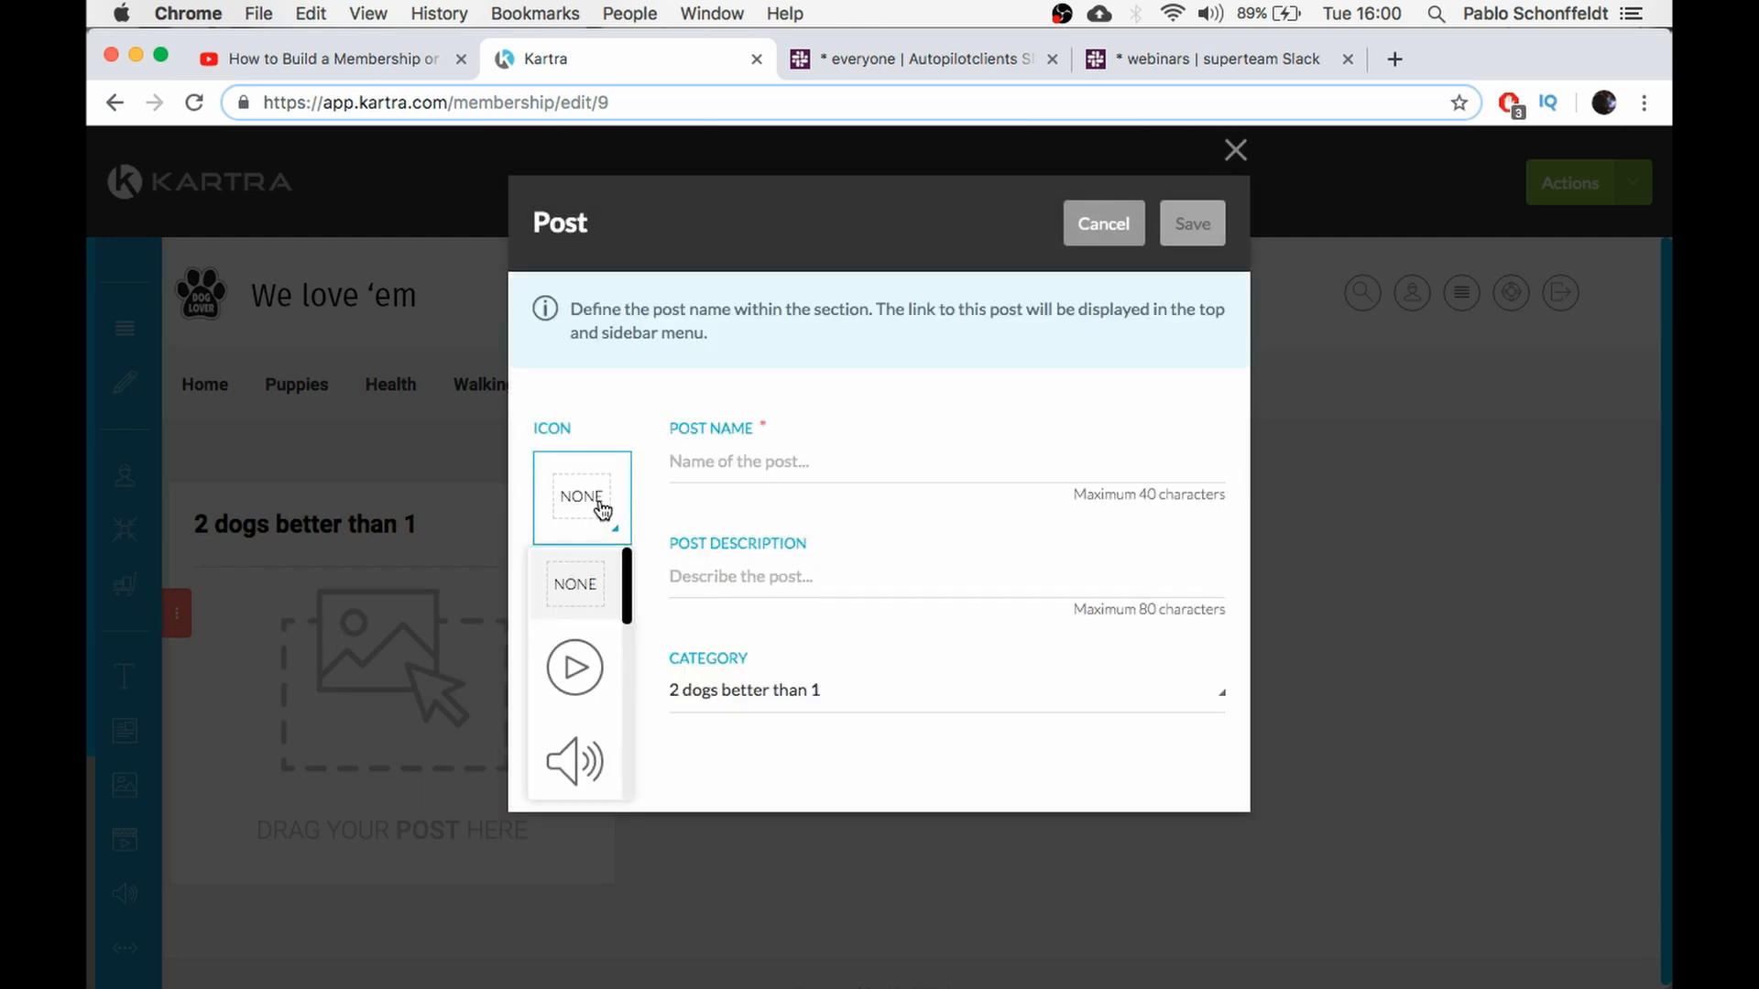
{"action": "left_click", "coordinate": [577, 667]}
{"action": "left_click", "coordinate": [705, 463]}
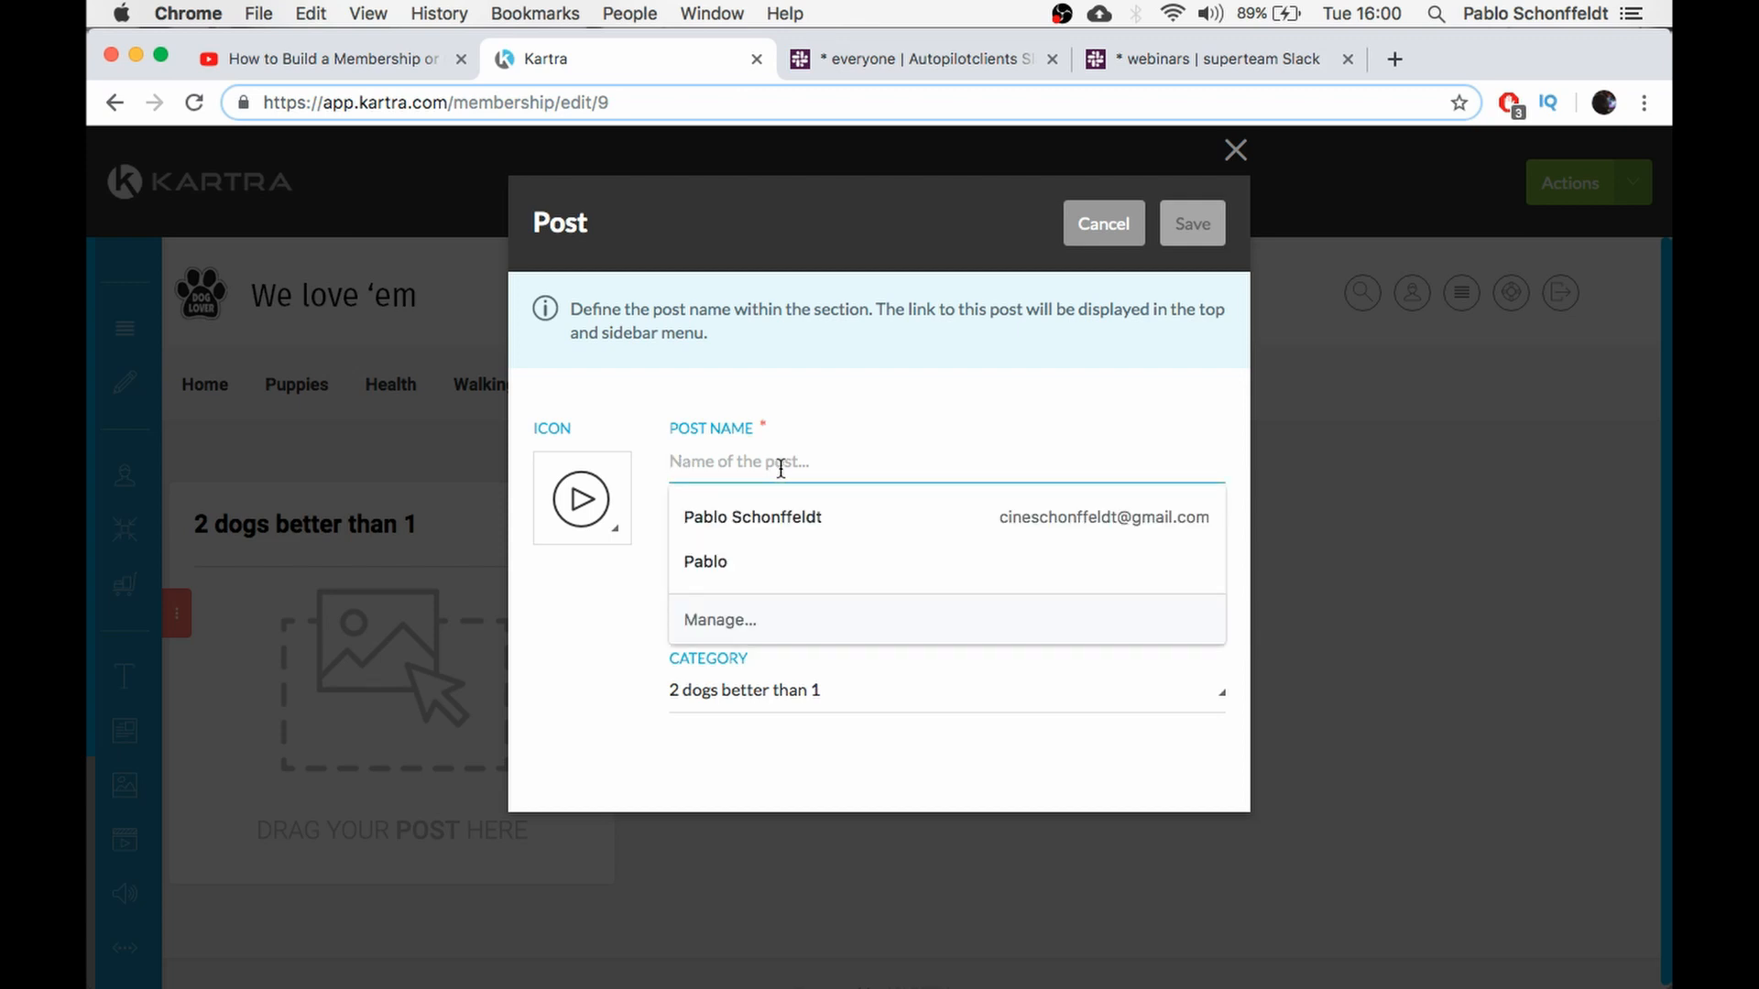
{"action": "type", "text": "2 dogs better than 1"}
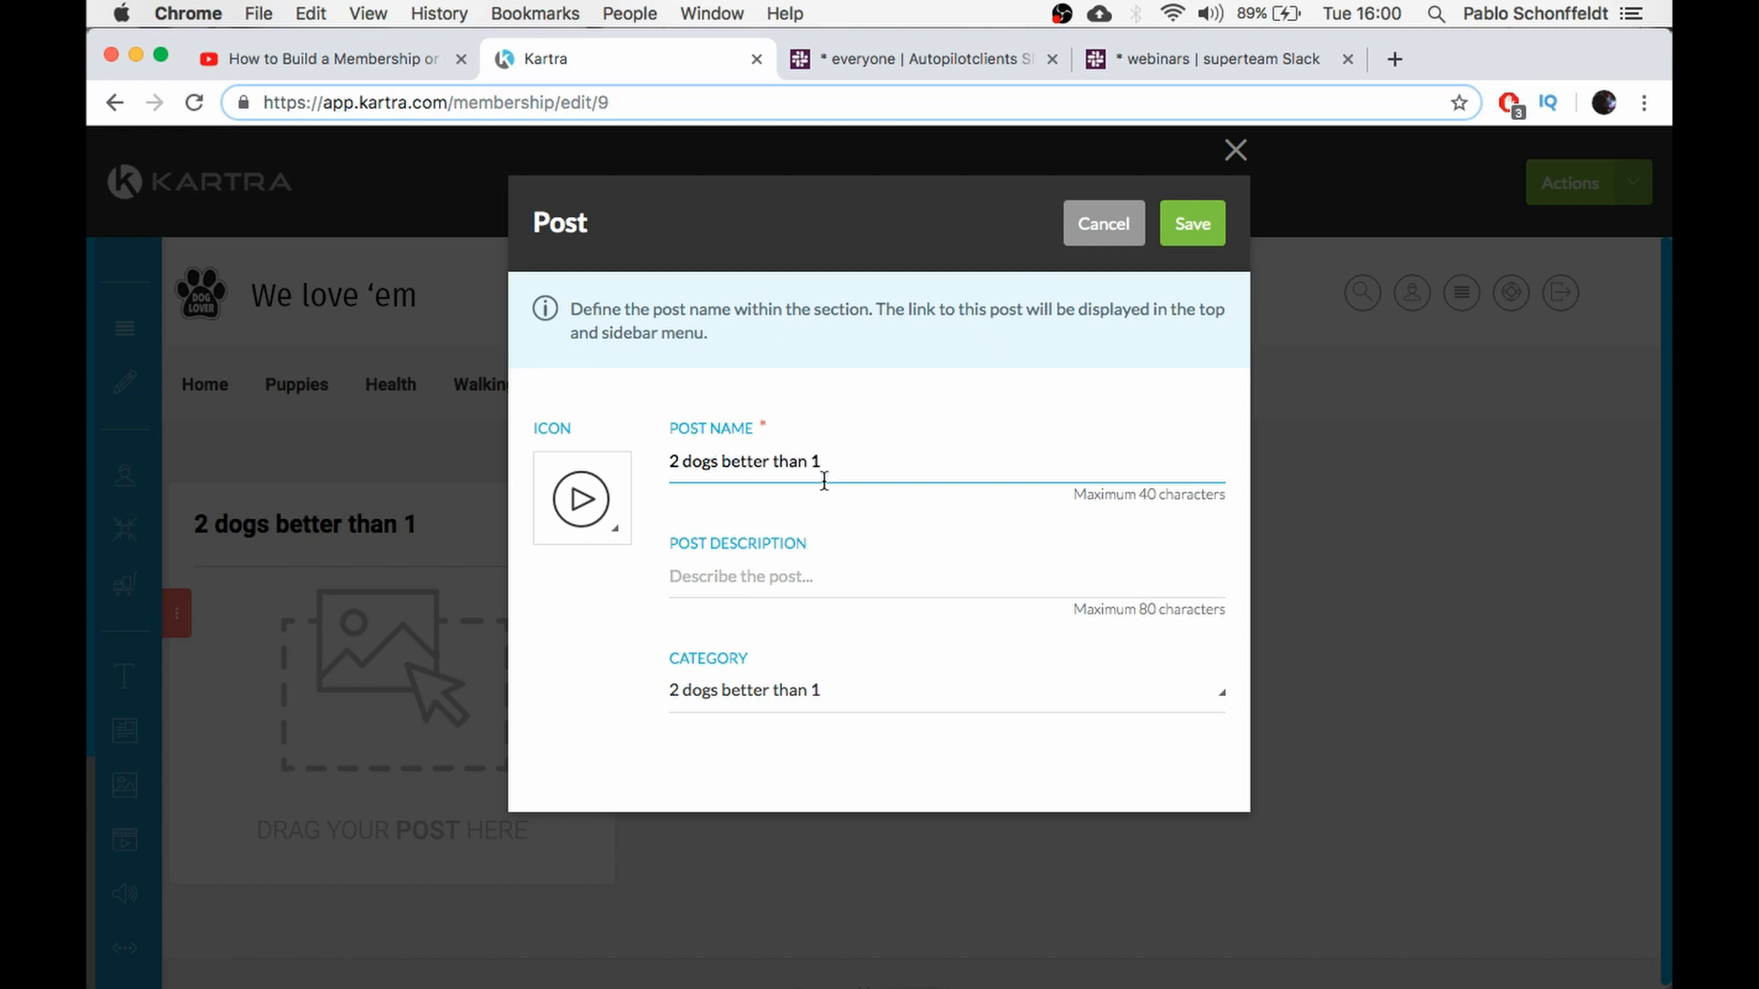
Enter the post description "Is always good to have more tails" and save the post
{"action": "left_click", "coordinate": [824, 575]}
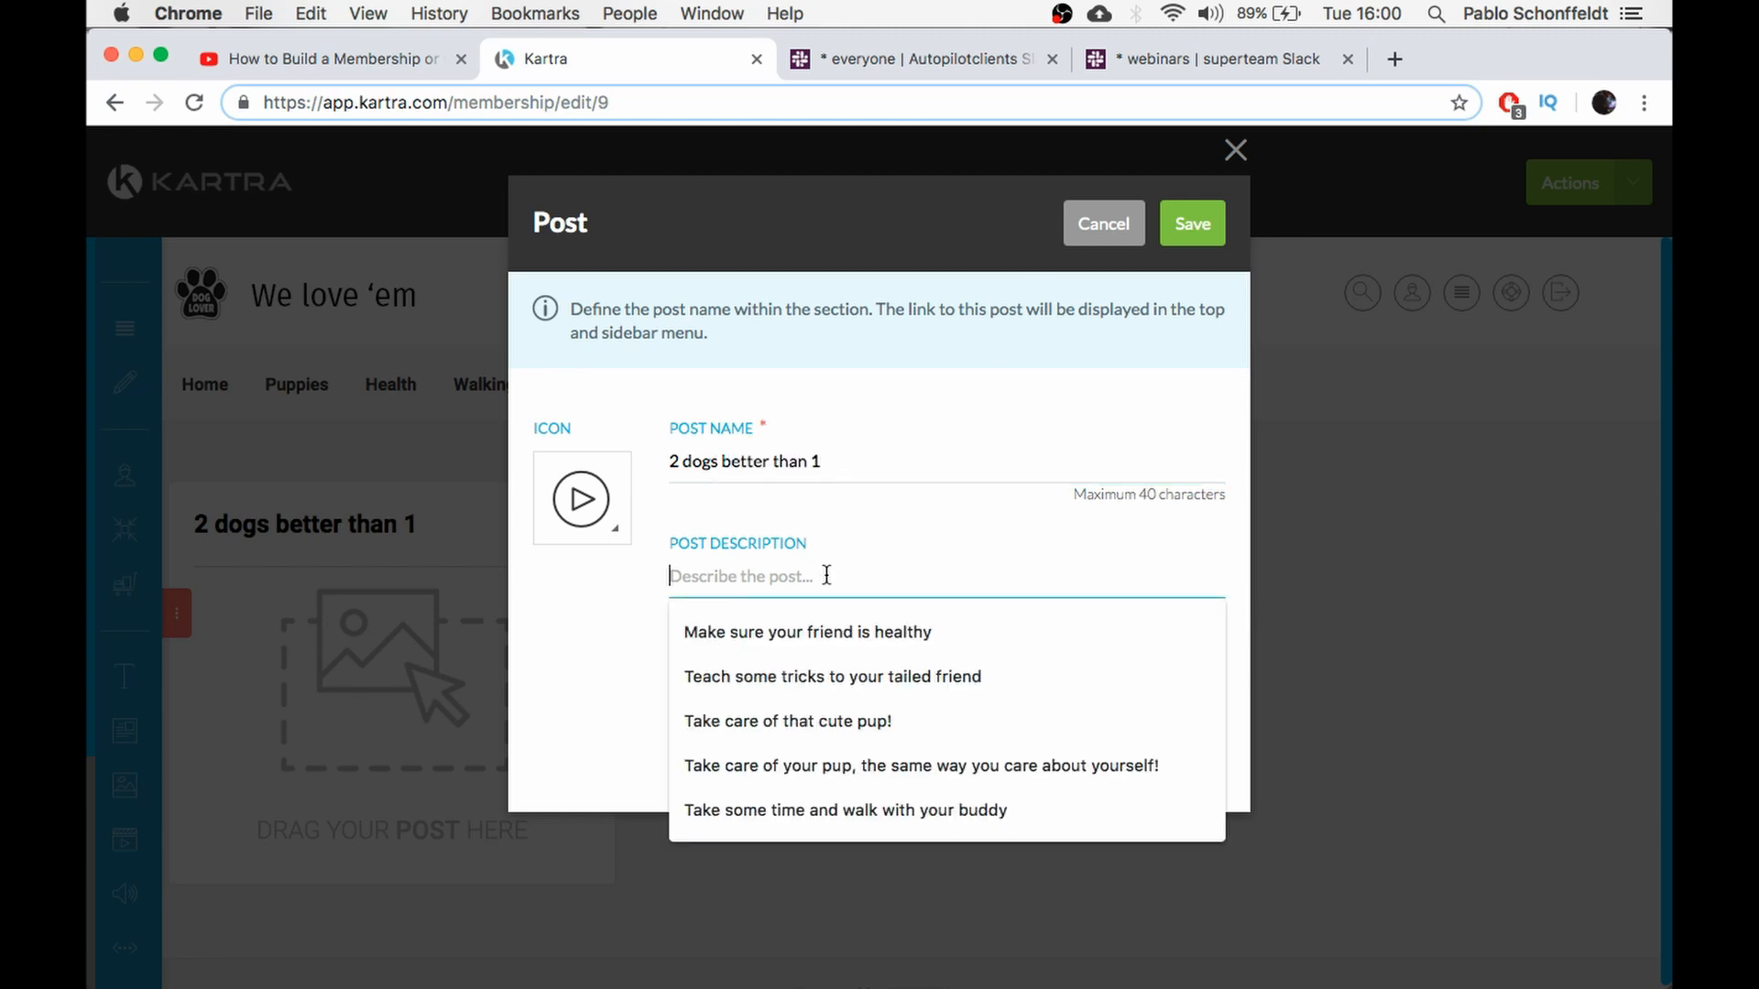
{"action": "type", "text": "is"}
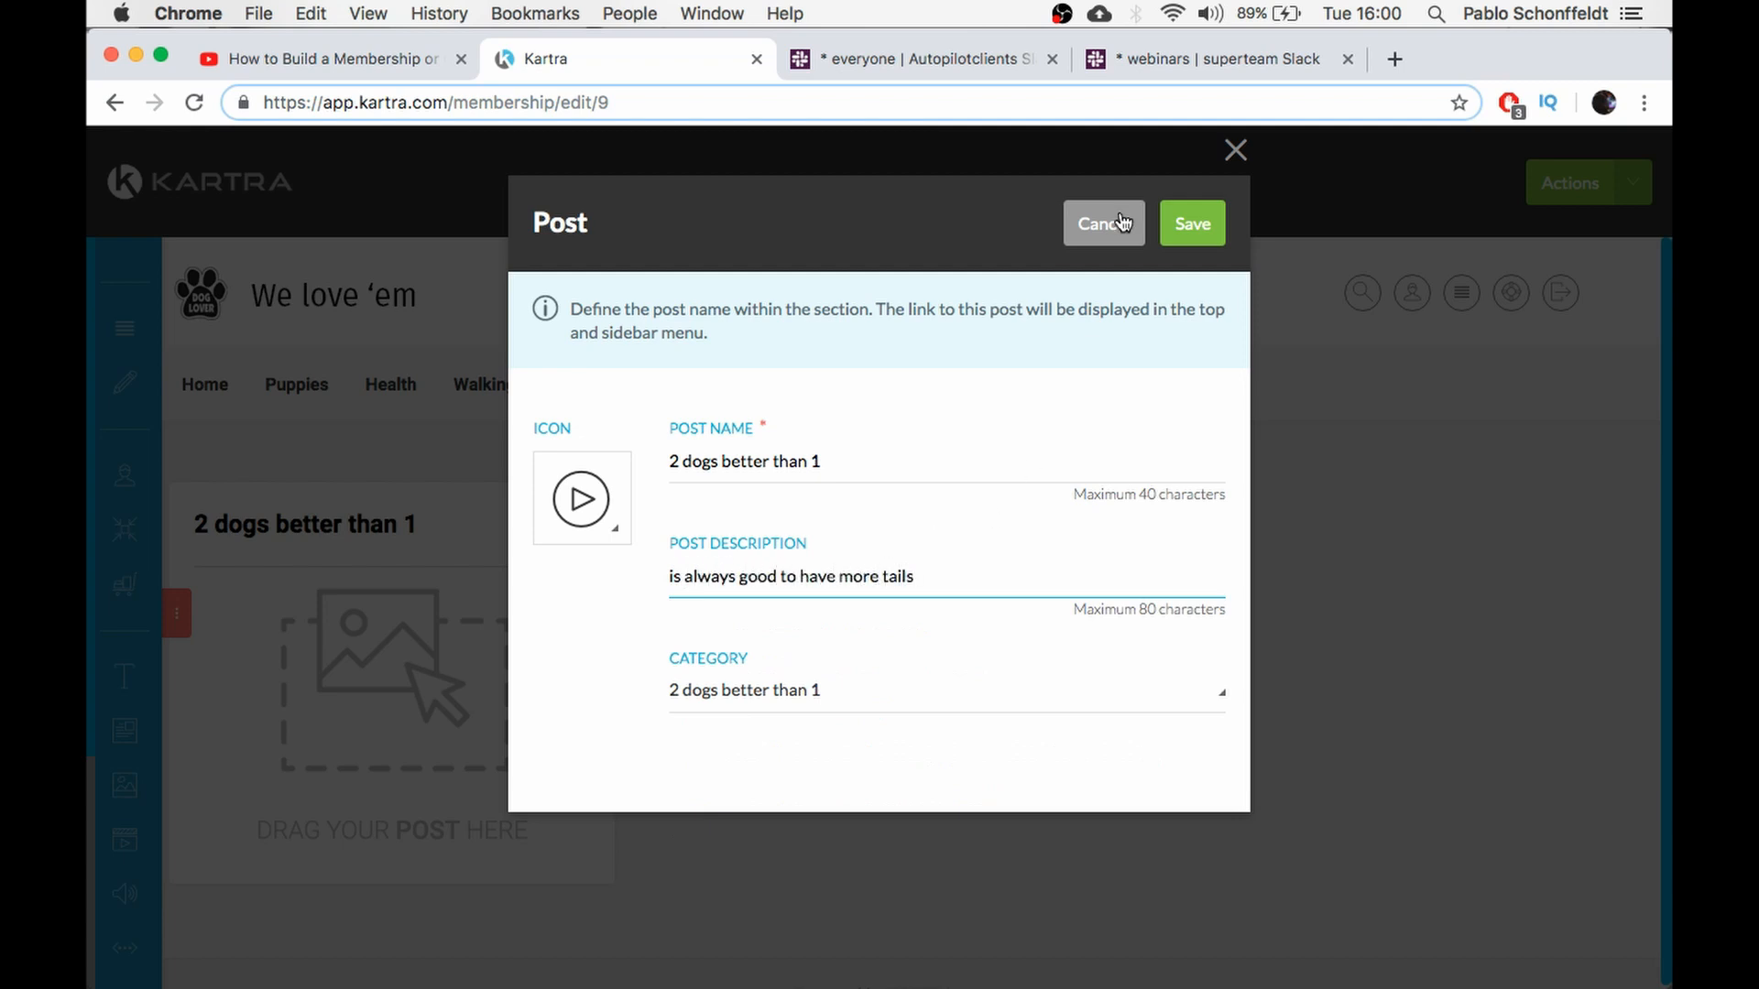
{"action": "left_click", "coordinate": [675, 577]}
{"action": "key", "text": "BackSpace"}
{"action": "type", "text": "I"}
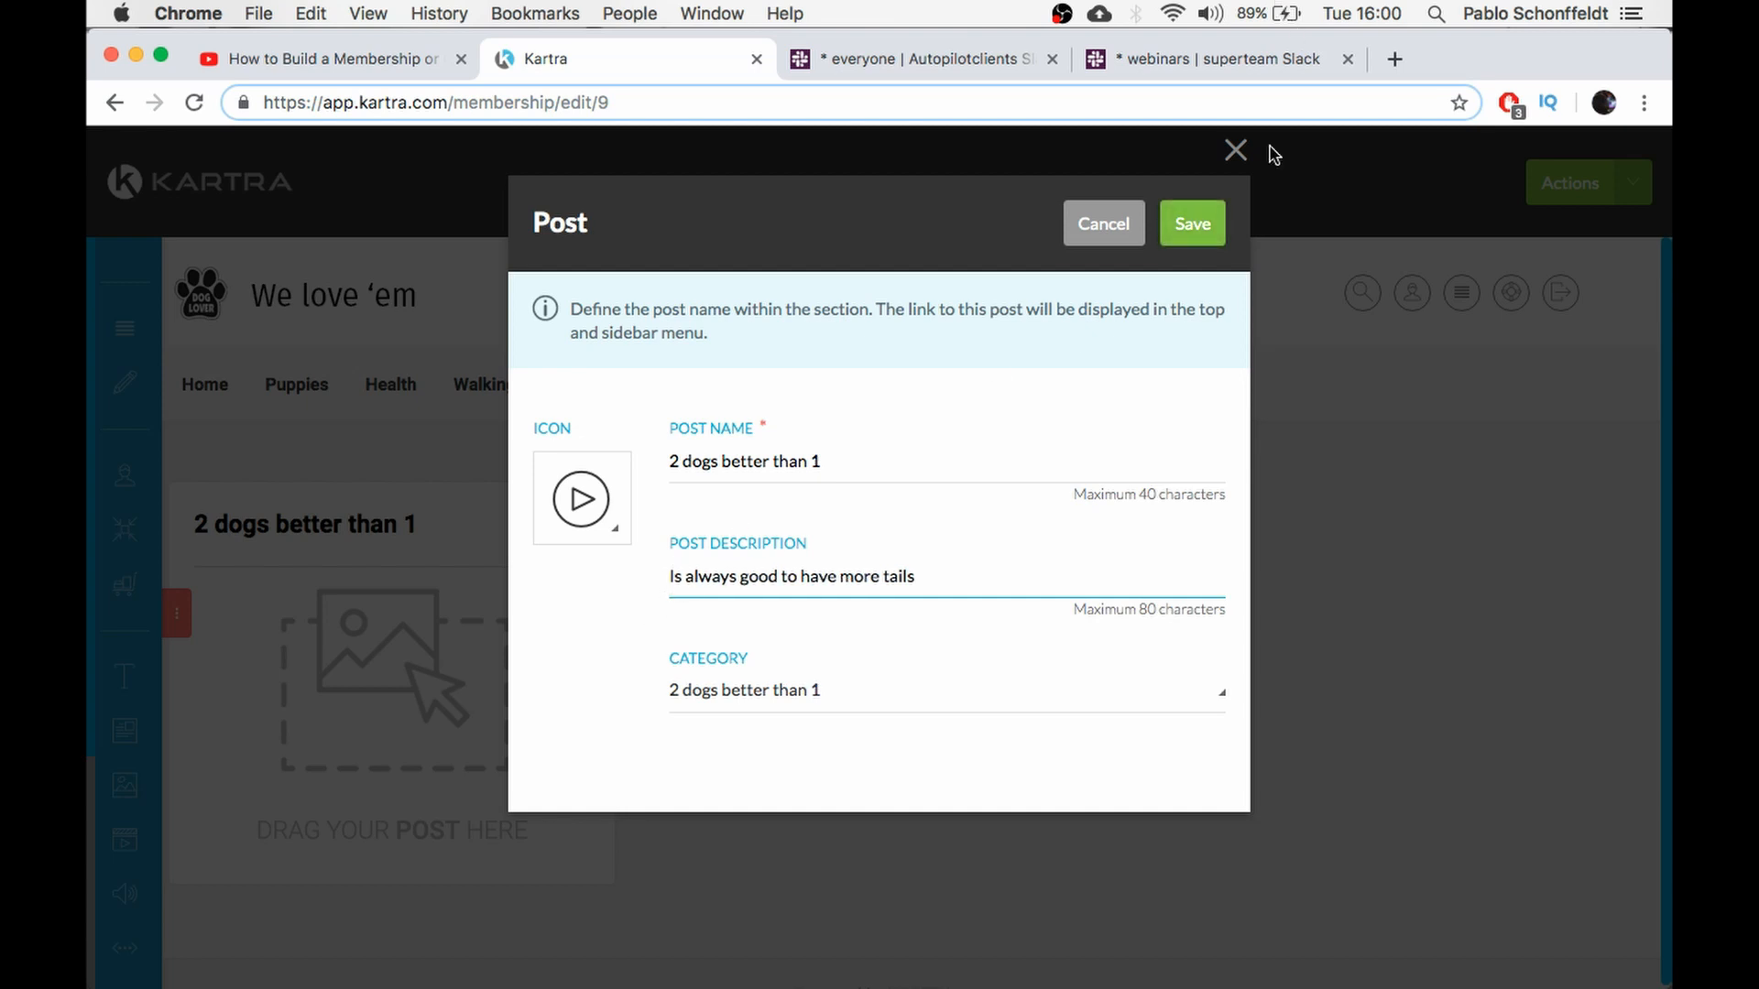
{"action": "left_click", "coordinate": [1188, 240]}
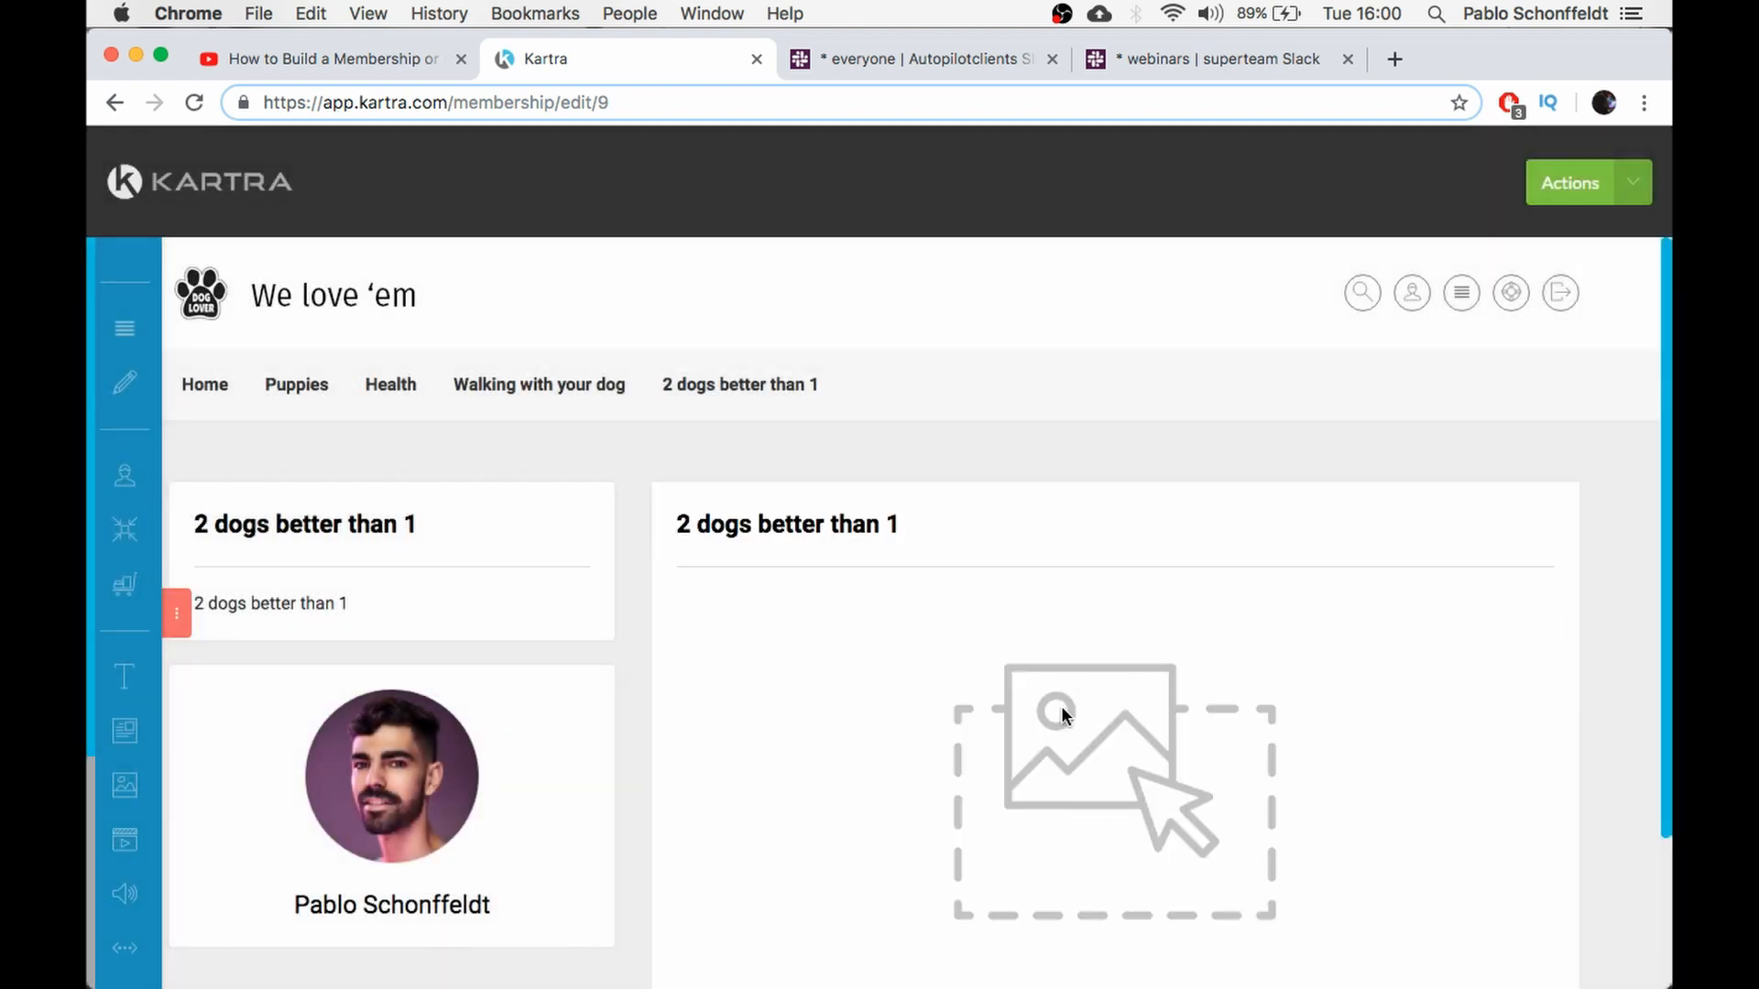
{"action": "scroll", "coordinate": [1191, 728], "scroll_direction": "down", "scroll_amount": 1}
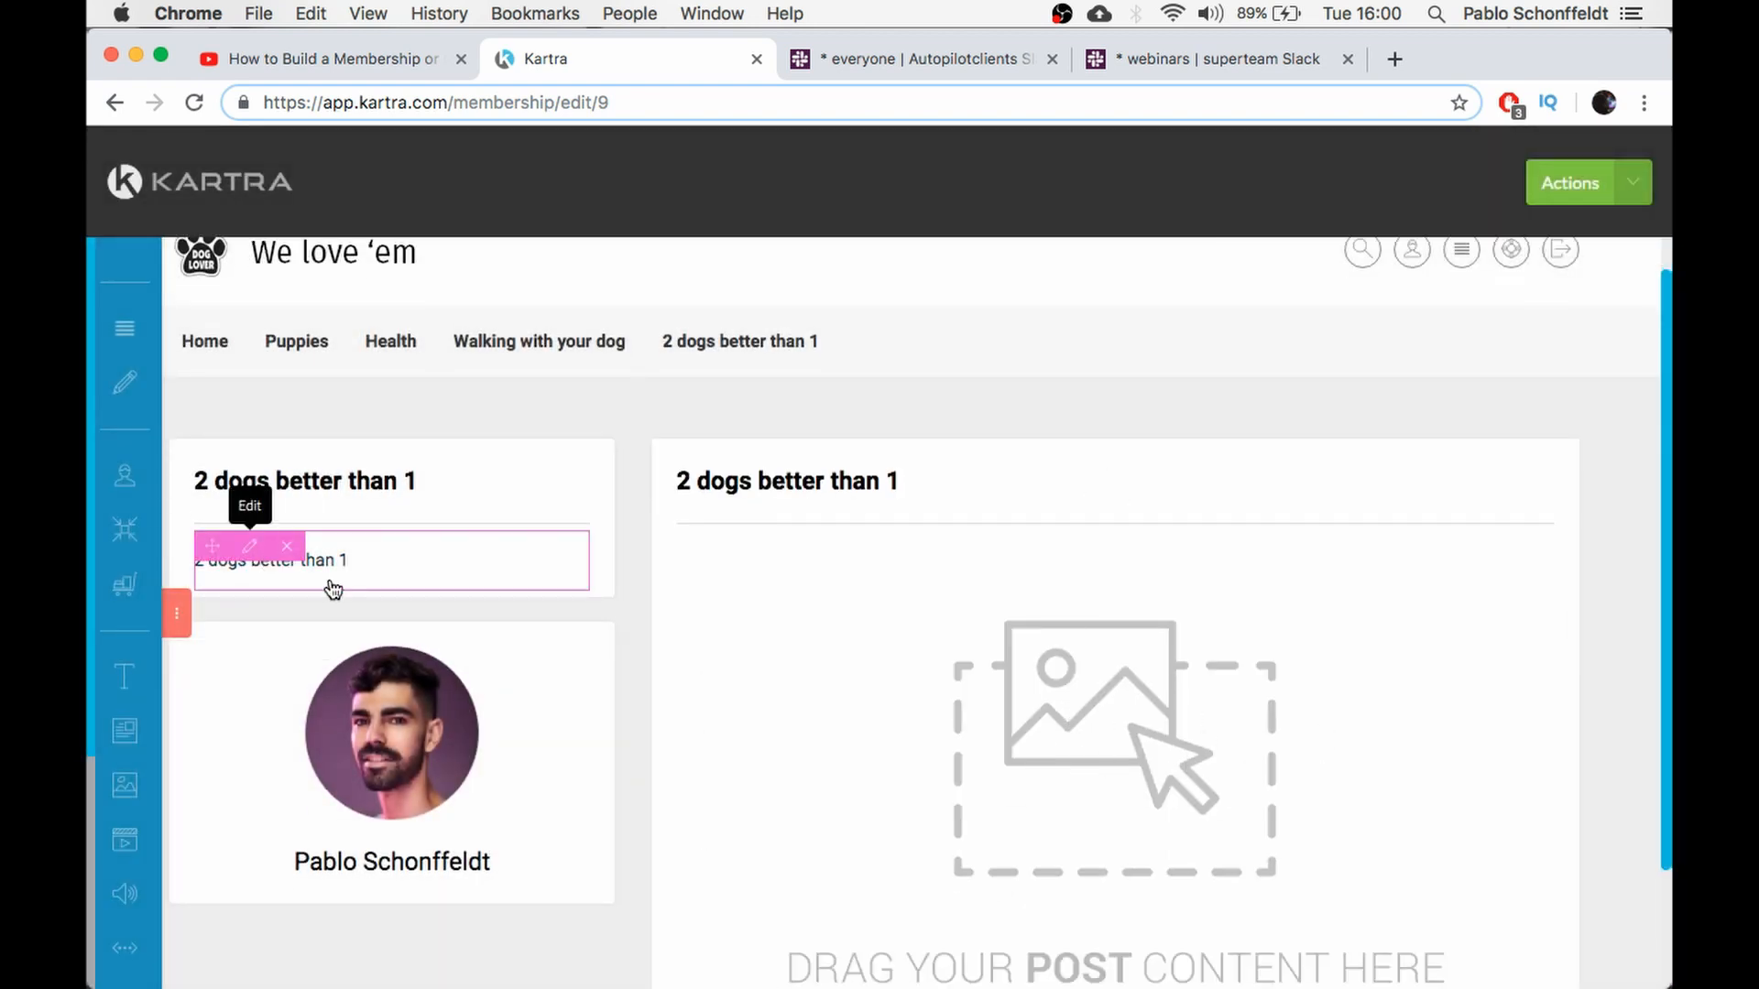
{"action": "scroll", "coordinate": [1106, 761], "scroll_direction": "down", "scroll_amount": 5}
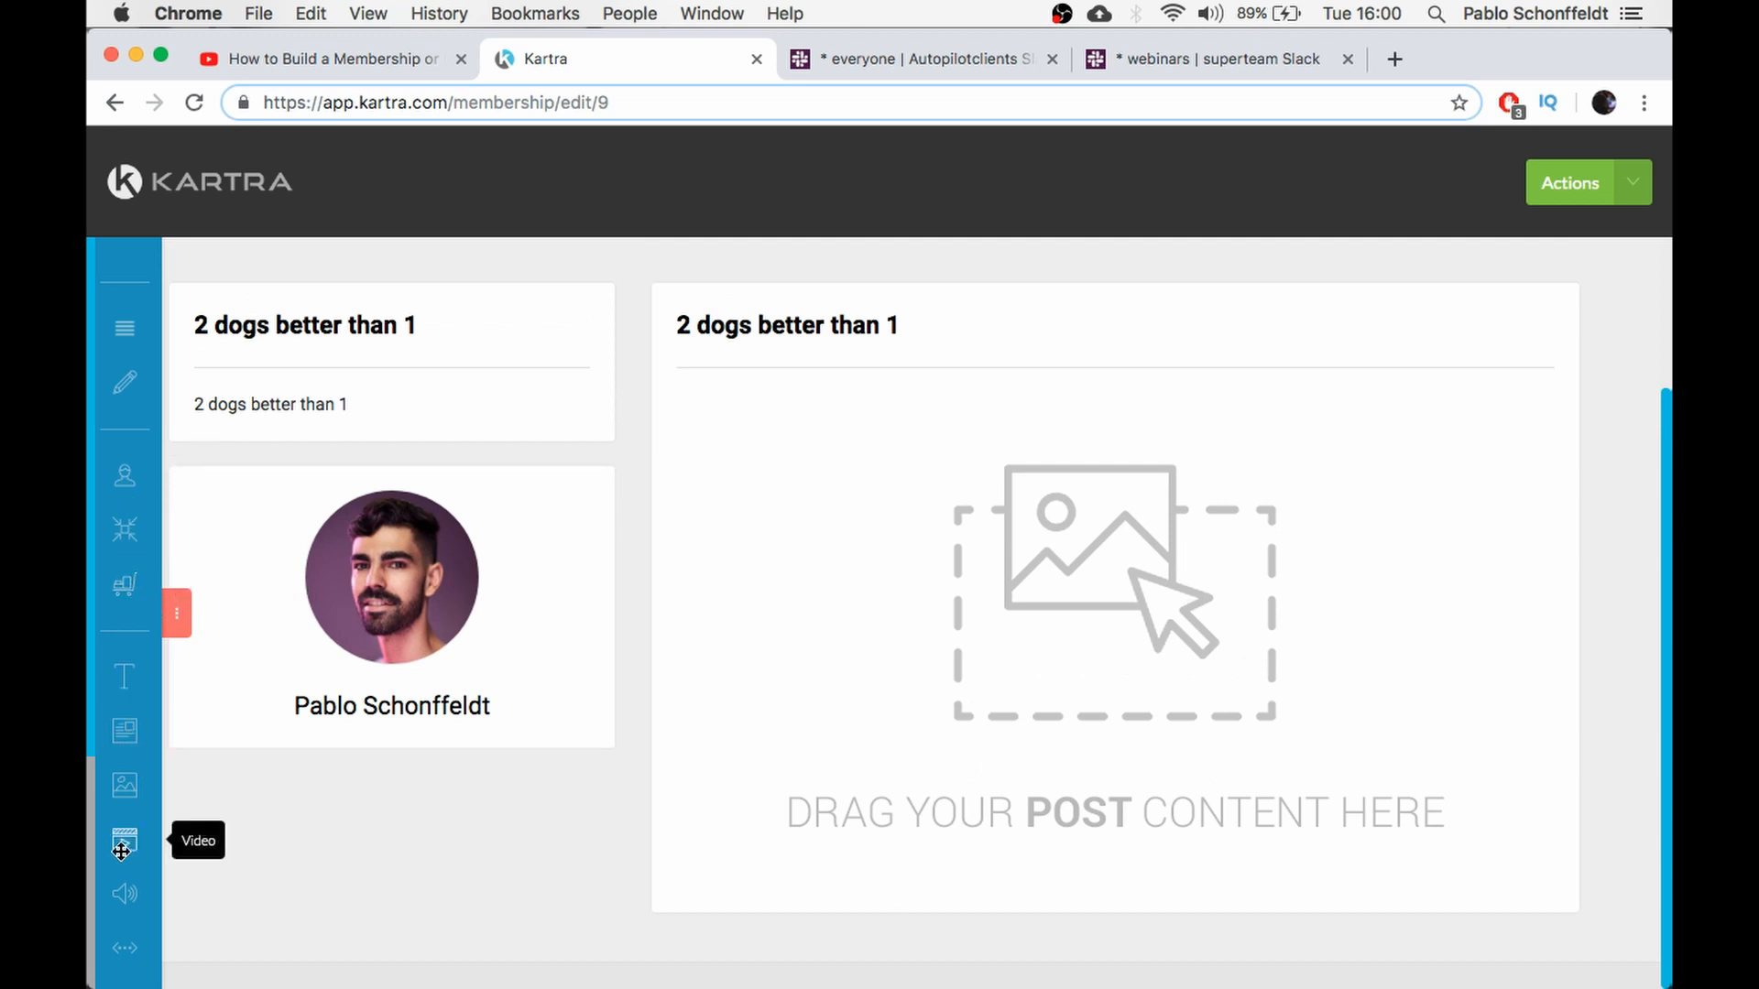
{"action": "left_click_drag", "start_coordinate": [125, 840], "coordinate": [1042, 563]}
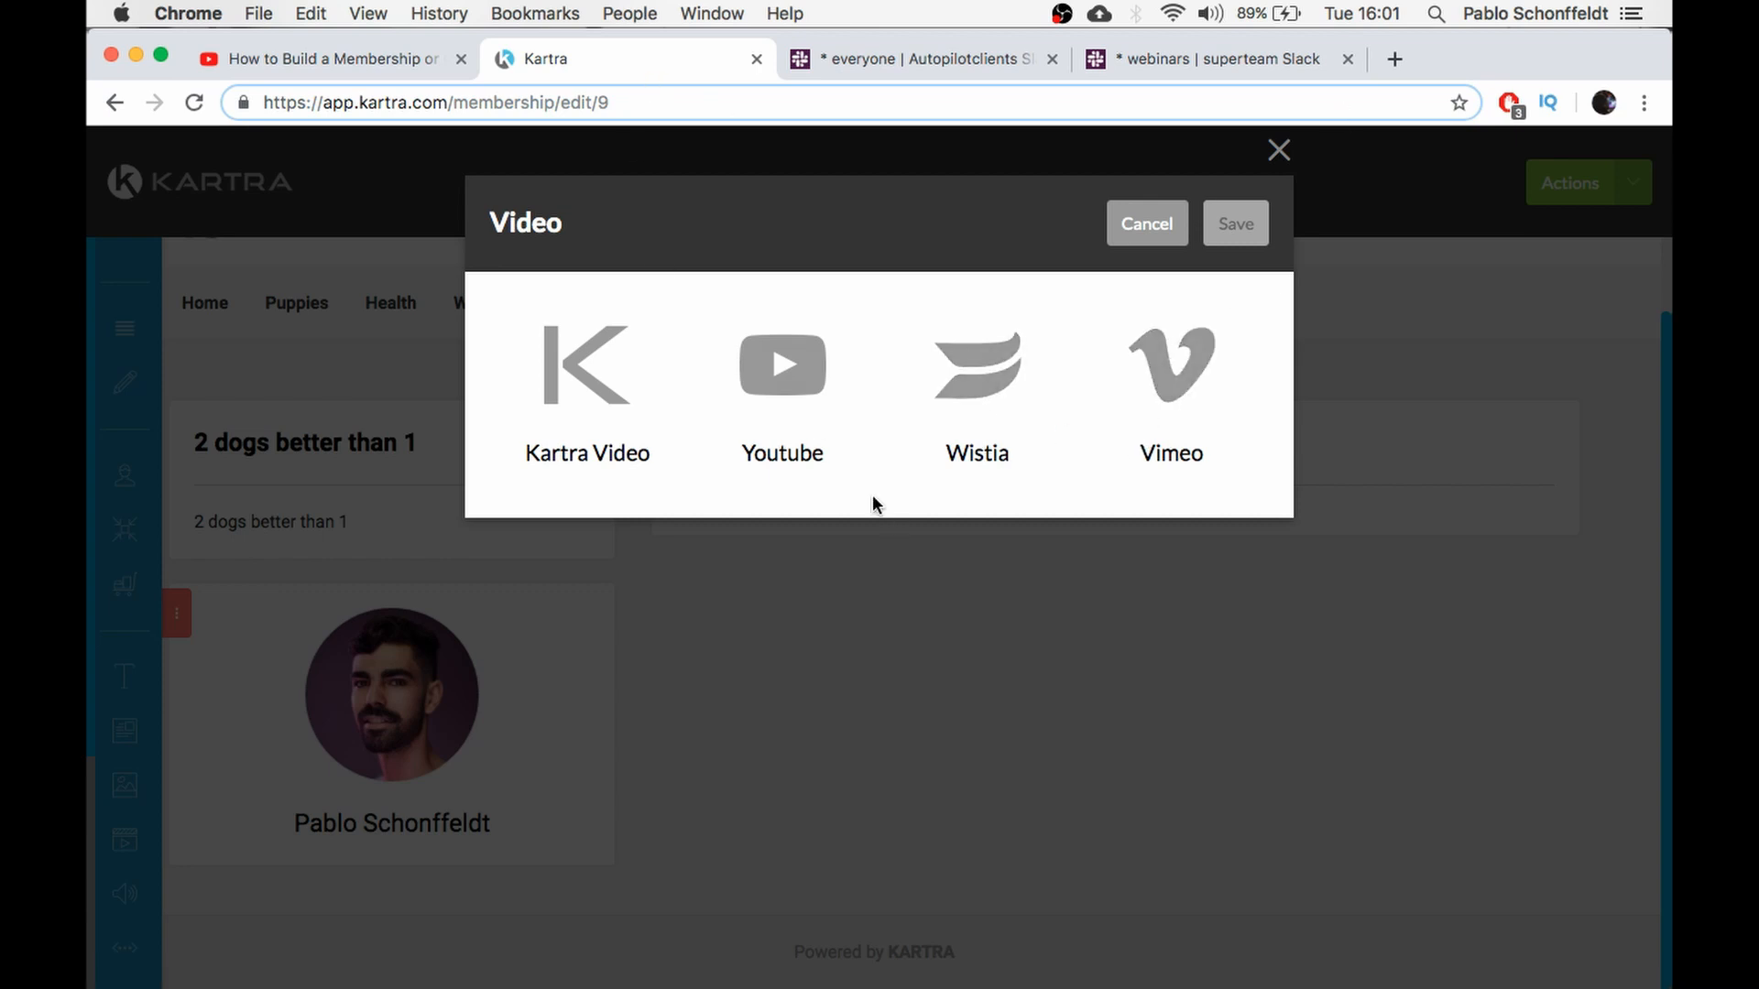
{"action": "left_click", "coordinate": [783, 376]}
{"action": "left_click", "coordinate": [789, 574]}
{"action": "type", "text": "https://www.youtube.com/watch?v=EVwlMVYqMu4"}
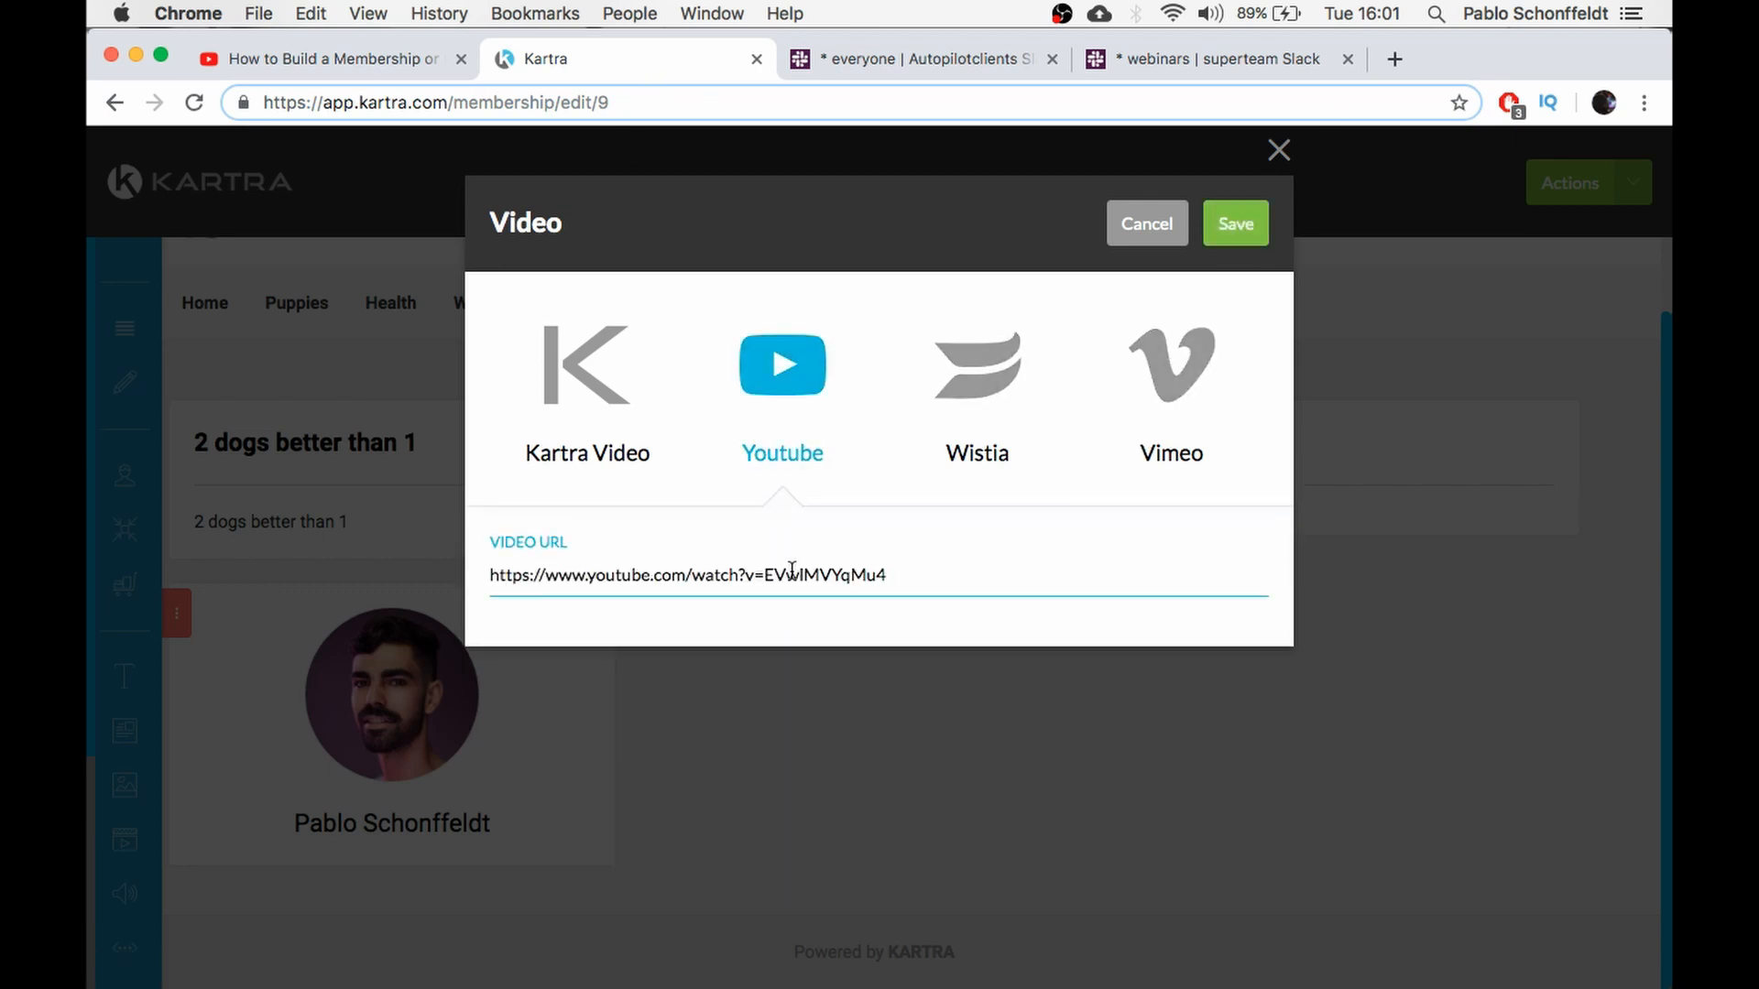
{"action": "left_click", "coordinate": [1224, 240]}
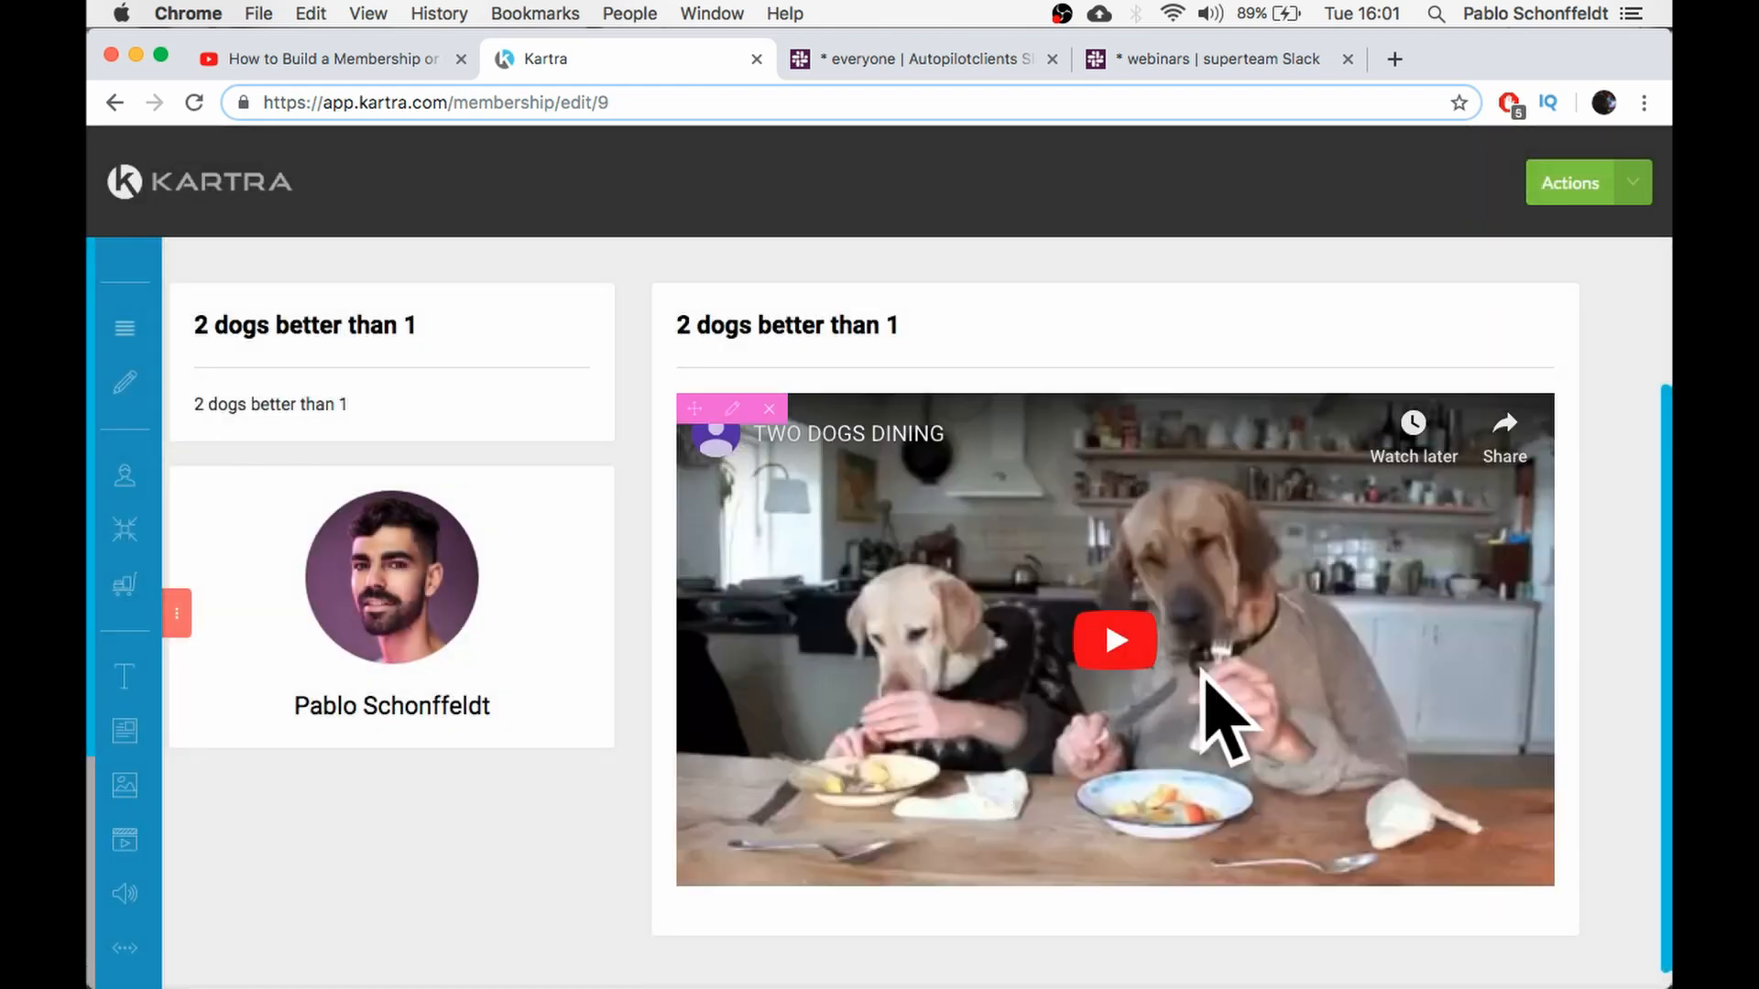
Review the new post's name, description and category settings, save them, and look over the post page with its video
{"action": "scroll", "coordinate": [1192, 716], "scroll_direction": "up", "scroll_amount": 3}
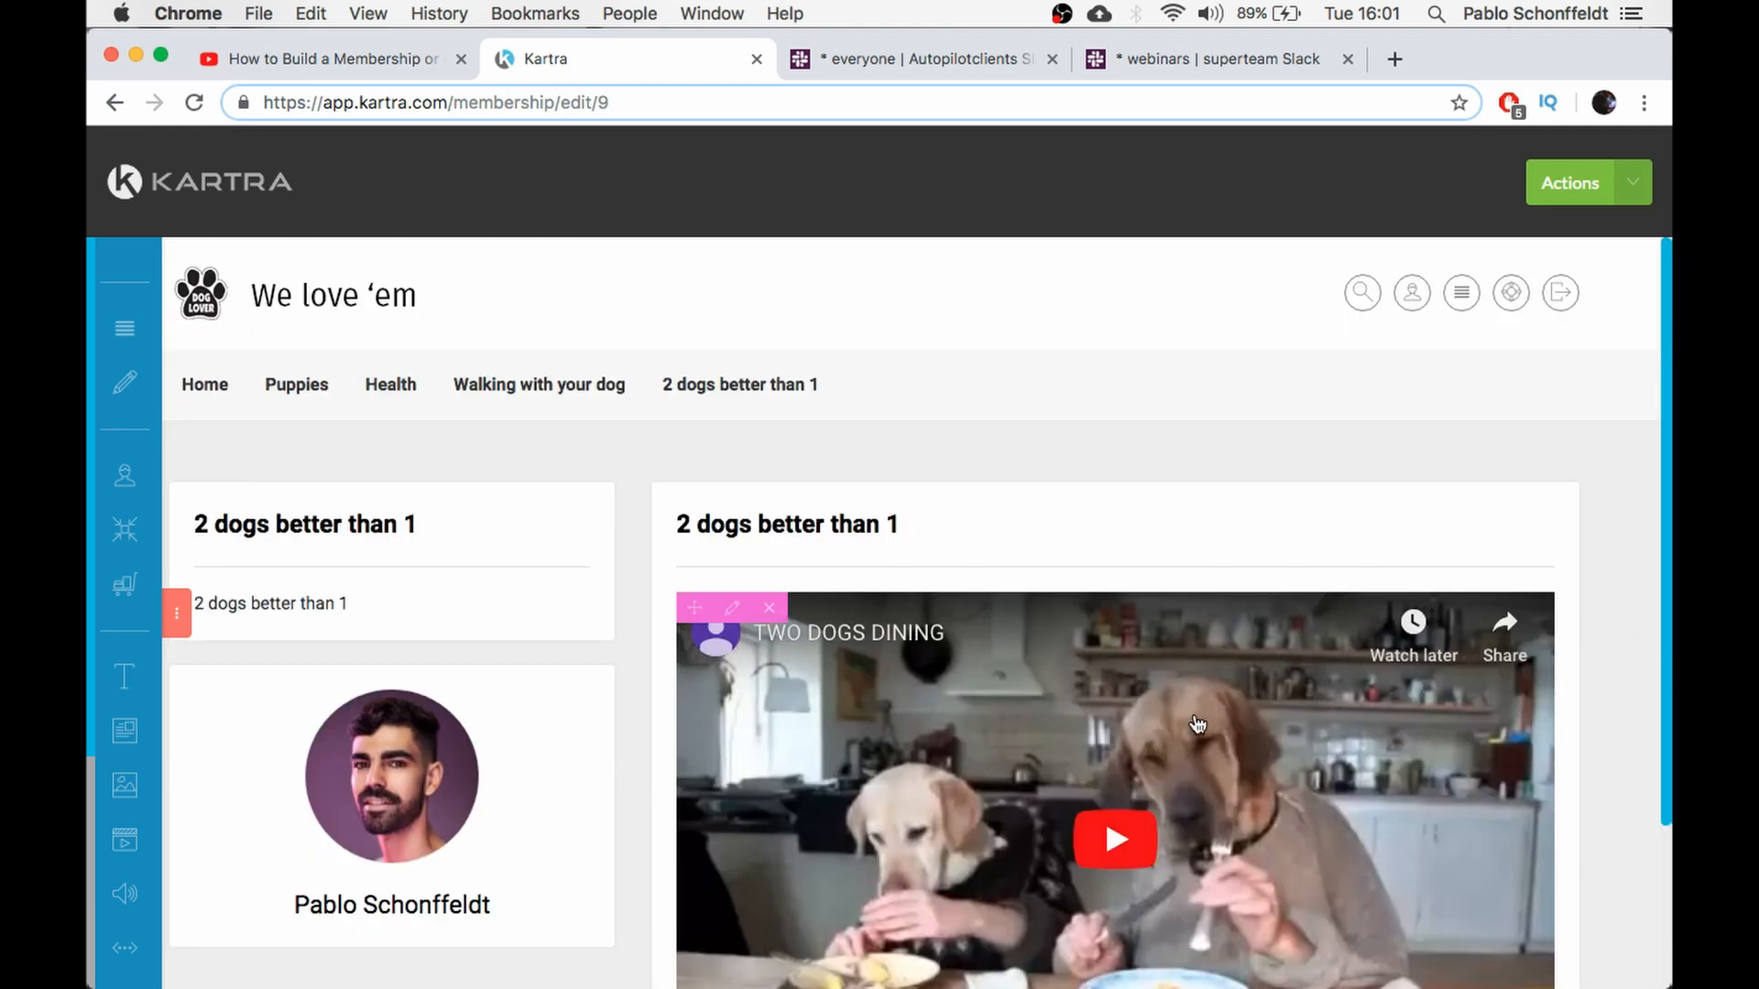
{"action": "left_click", "coordinate": [256, 602]}
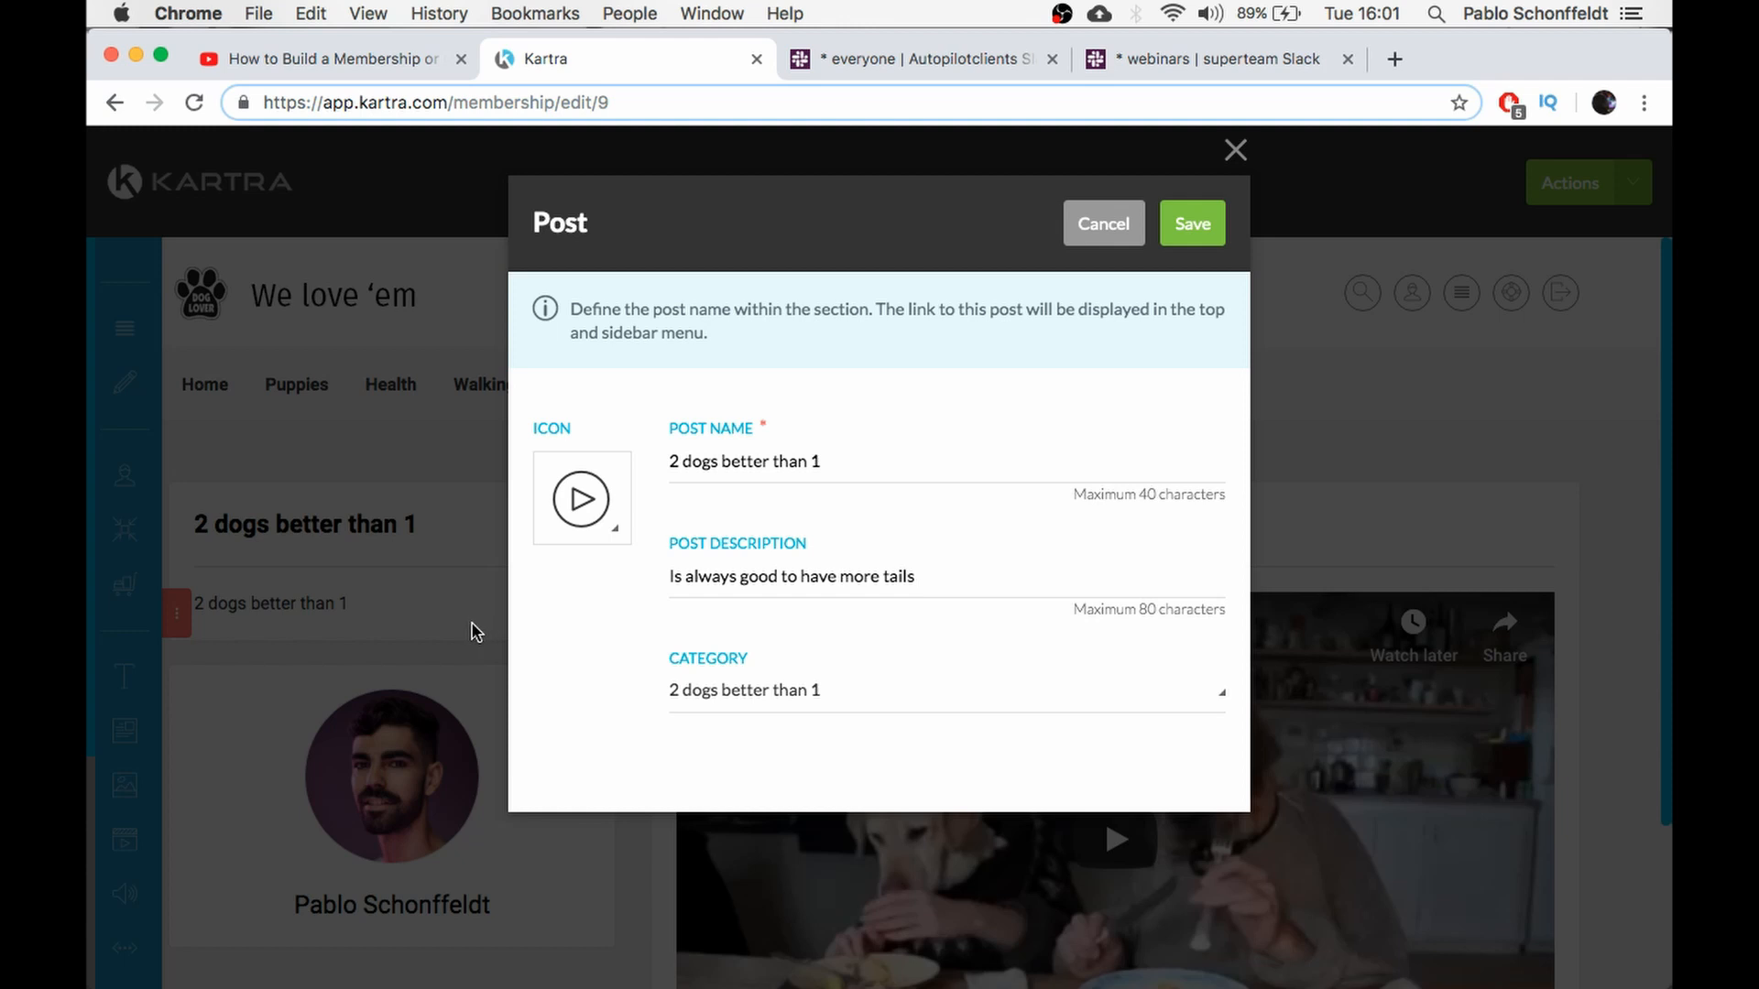
{"action": "left_click", "coordinate": [1190, 224]}
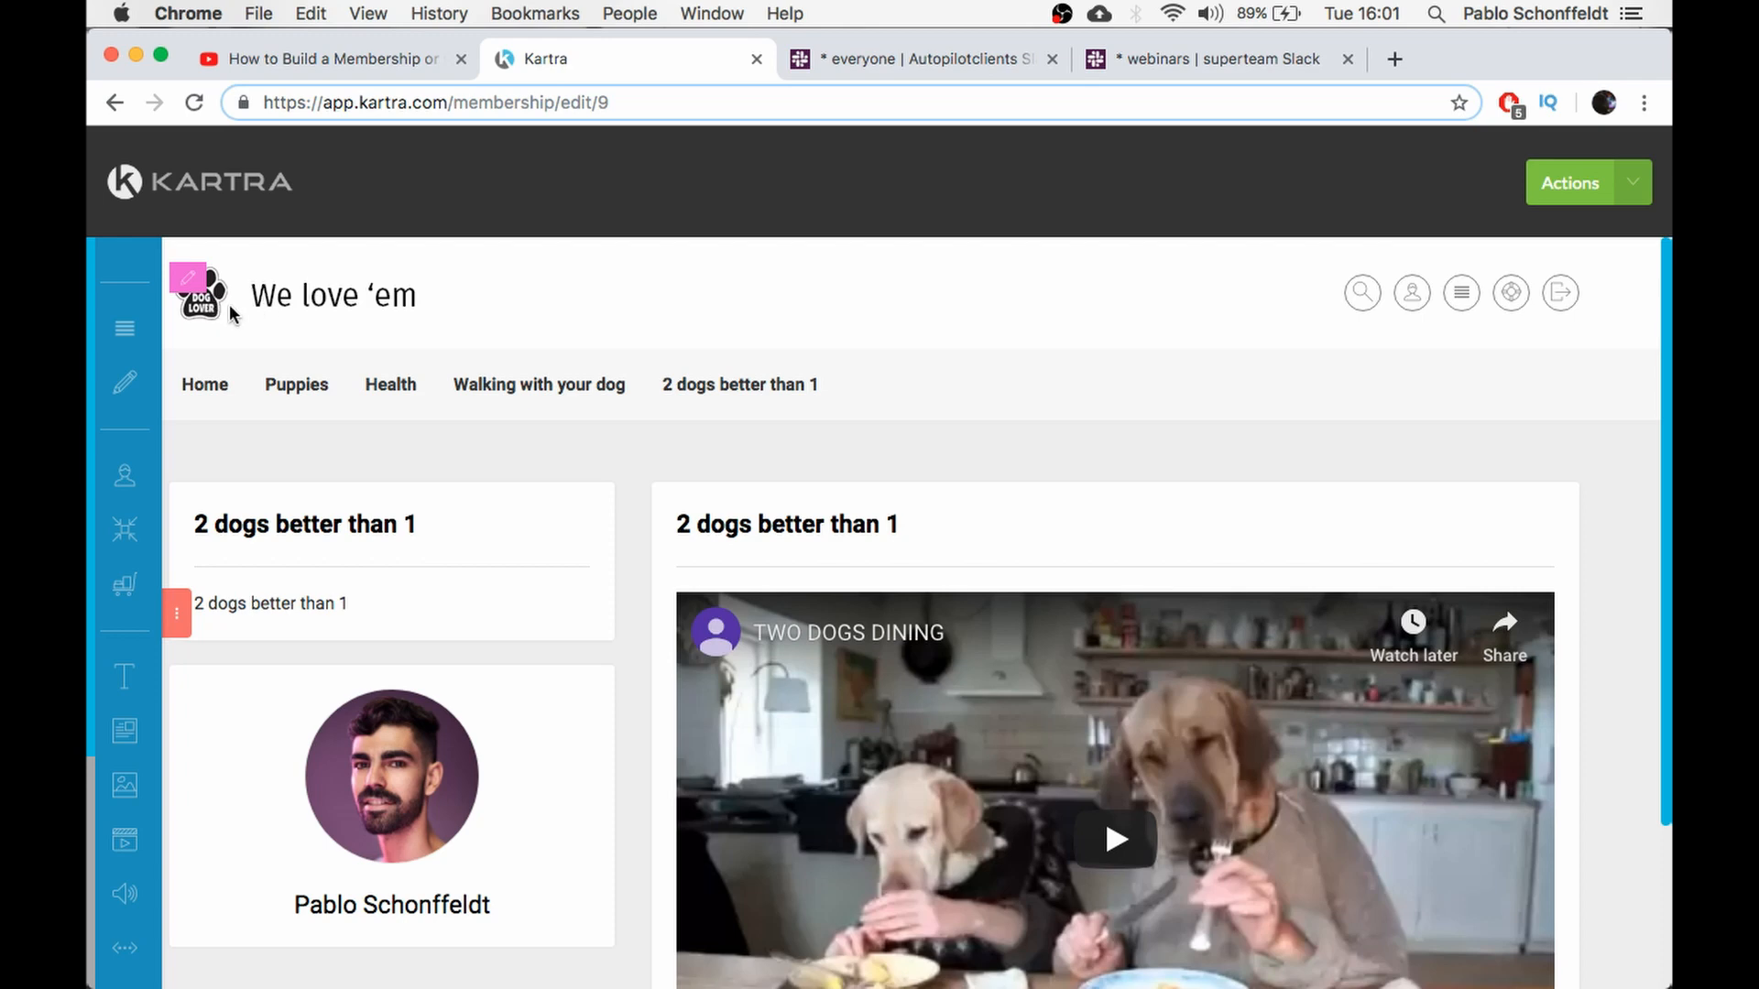
{"action": "scroll", "coordinate": [1374, 550], "scroll_direction": "down", "scroll_amount": 3}
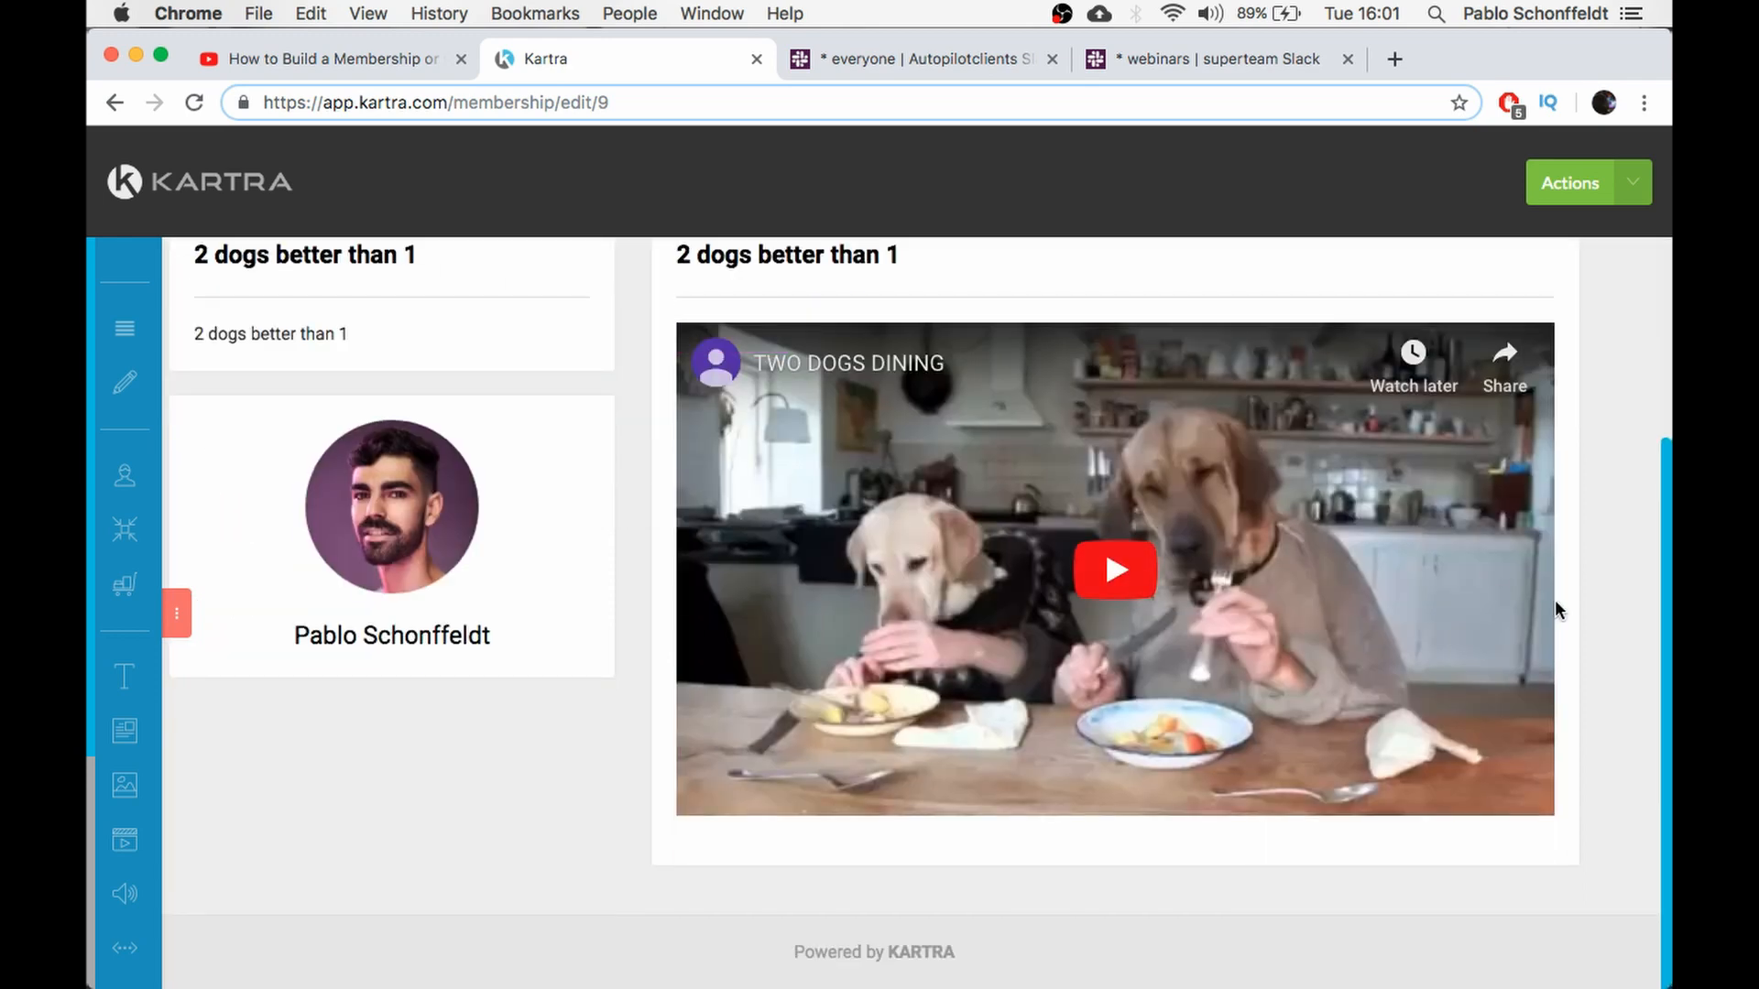
{"action": "scroll", "coordinate": [1554, 599], "scroll_direction": "up", "scroll_amount": 3}
{"action": "scroll", "coordinate": [1555, 609], "scroll_direction": "down", "scroll_amount": 1}
{"action": "scroll", "coordinate": [1555, 606], "scroll_direction": "down", "scroll_amount": 1}
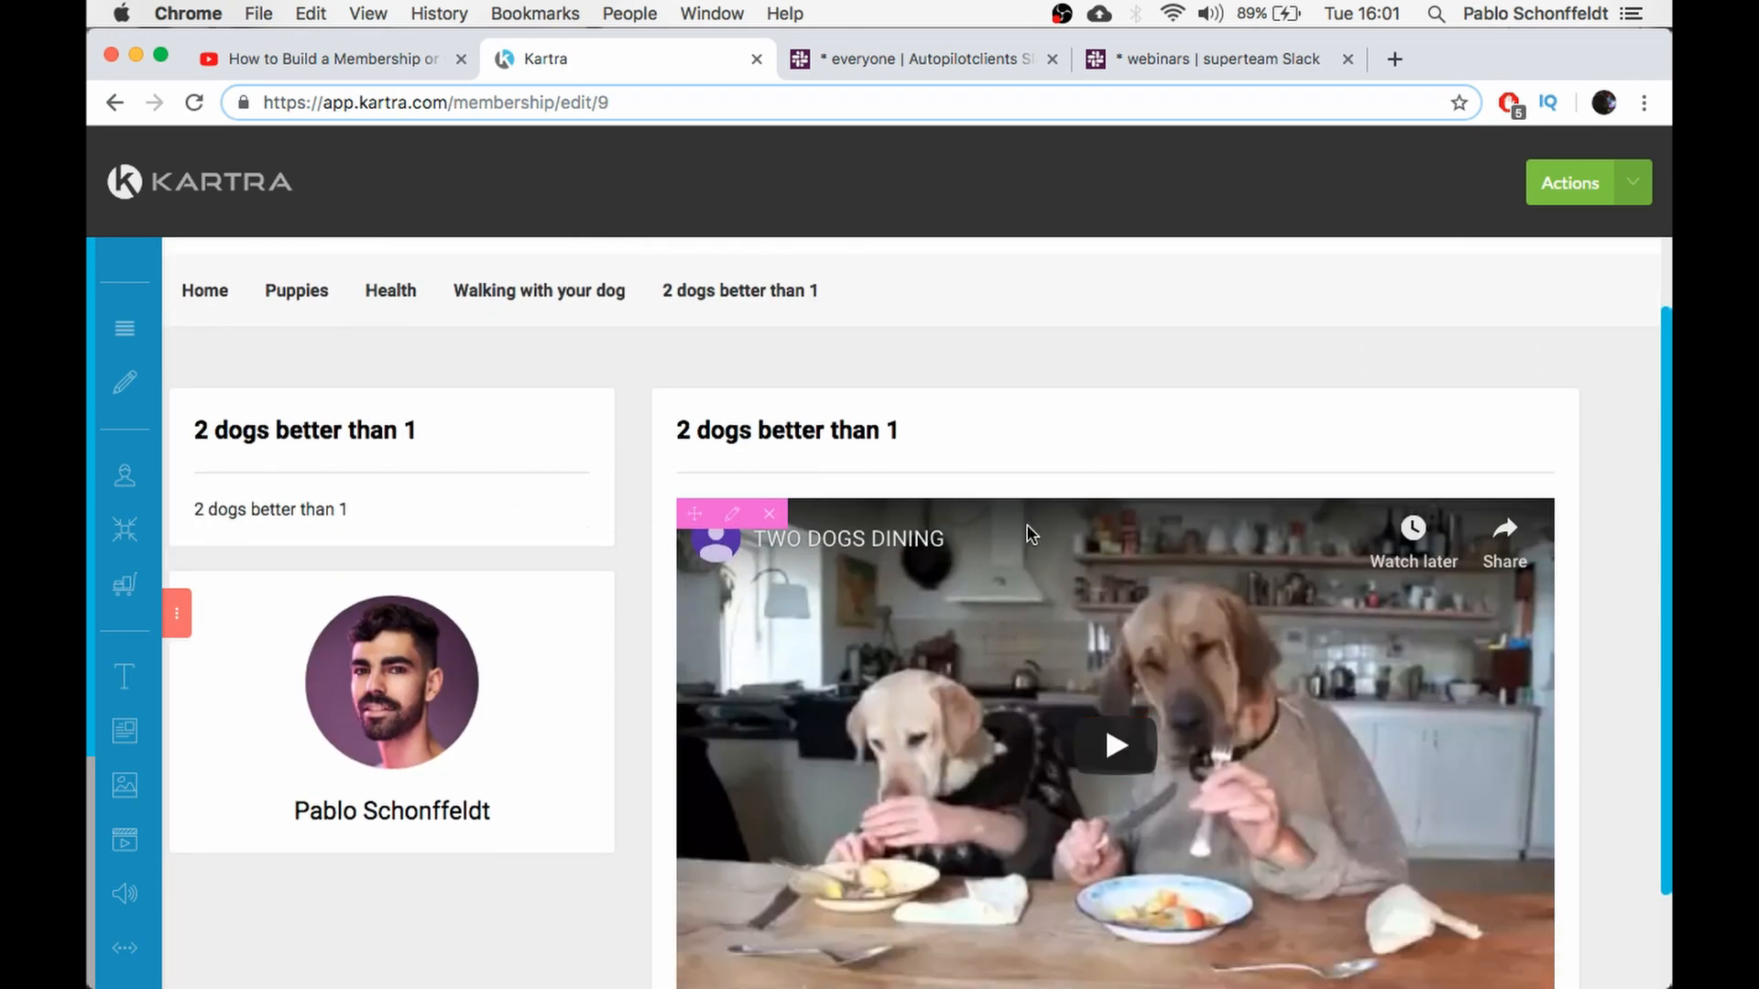
{"action": "scroll", "coordinate": [614, 412], "scroll_direction": "up", "scroll_amount": 2}
View the posts in the Puppies and Health categories and check the one under "Walking with your dog"
{"action": "mouse_move", "coordinate": [552, 403]}
{"action": "mouse_move", "coordinate": [304, 385]}
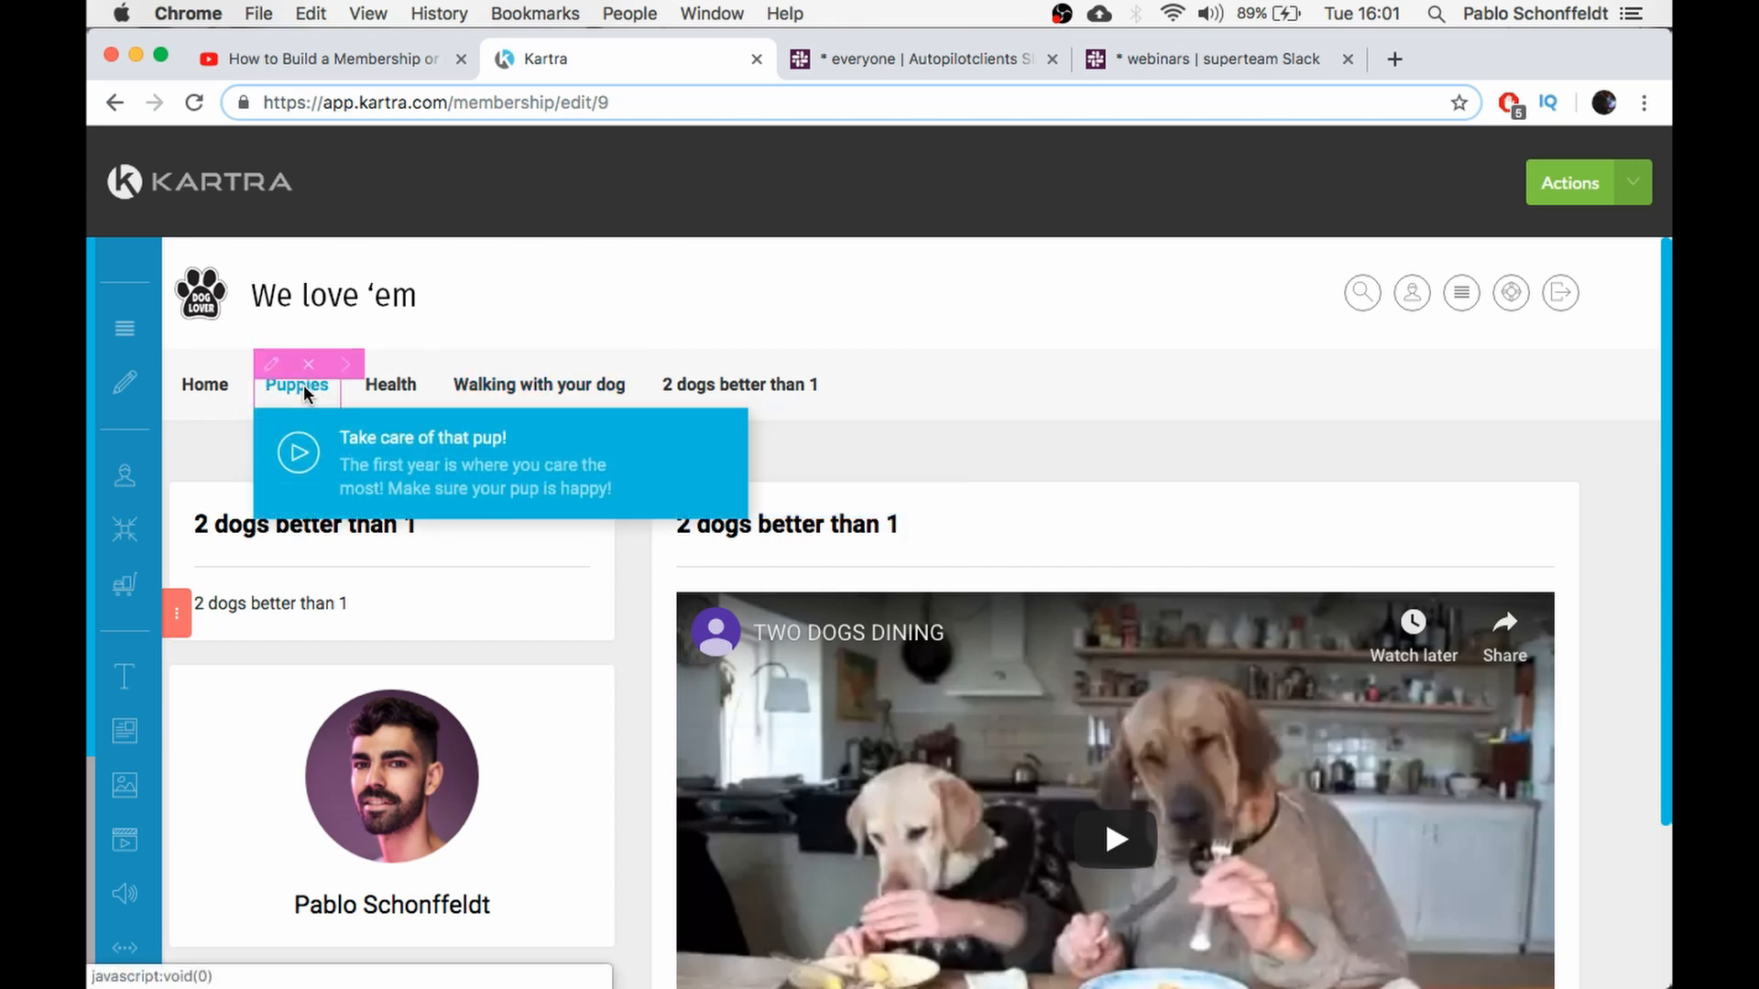
{"action": "left_click", "coordinate": [371, 462]}
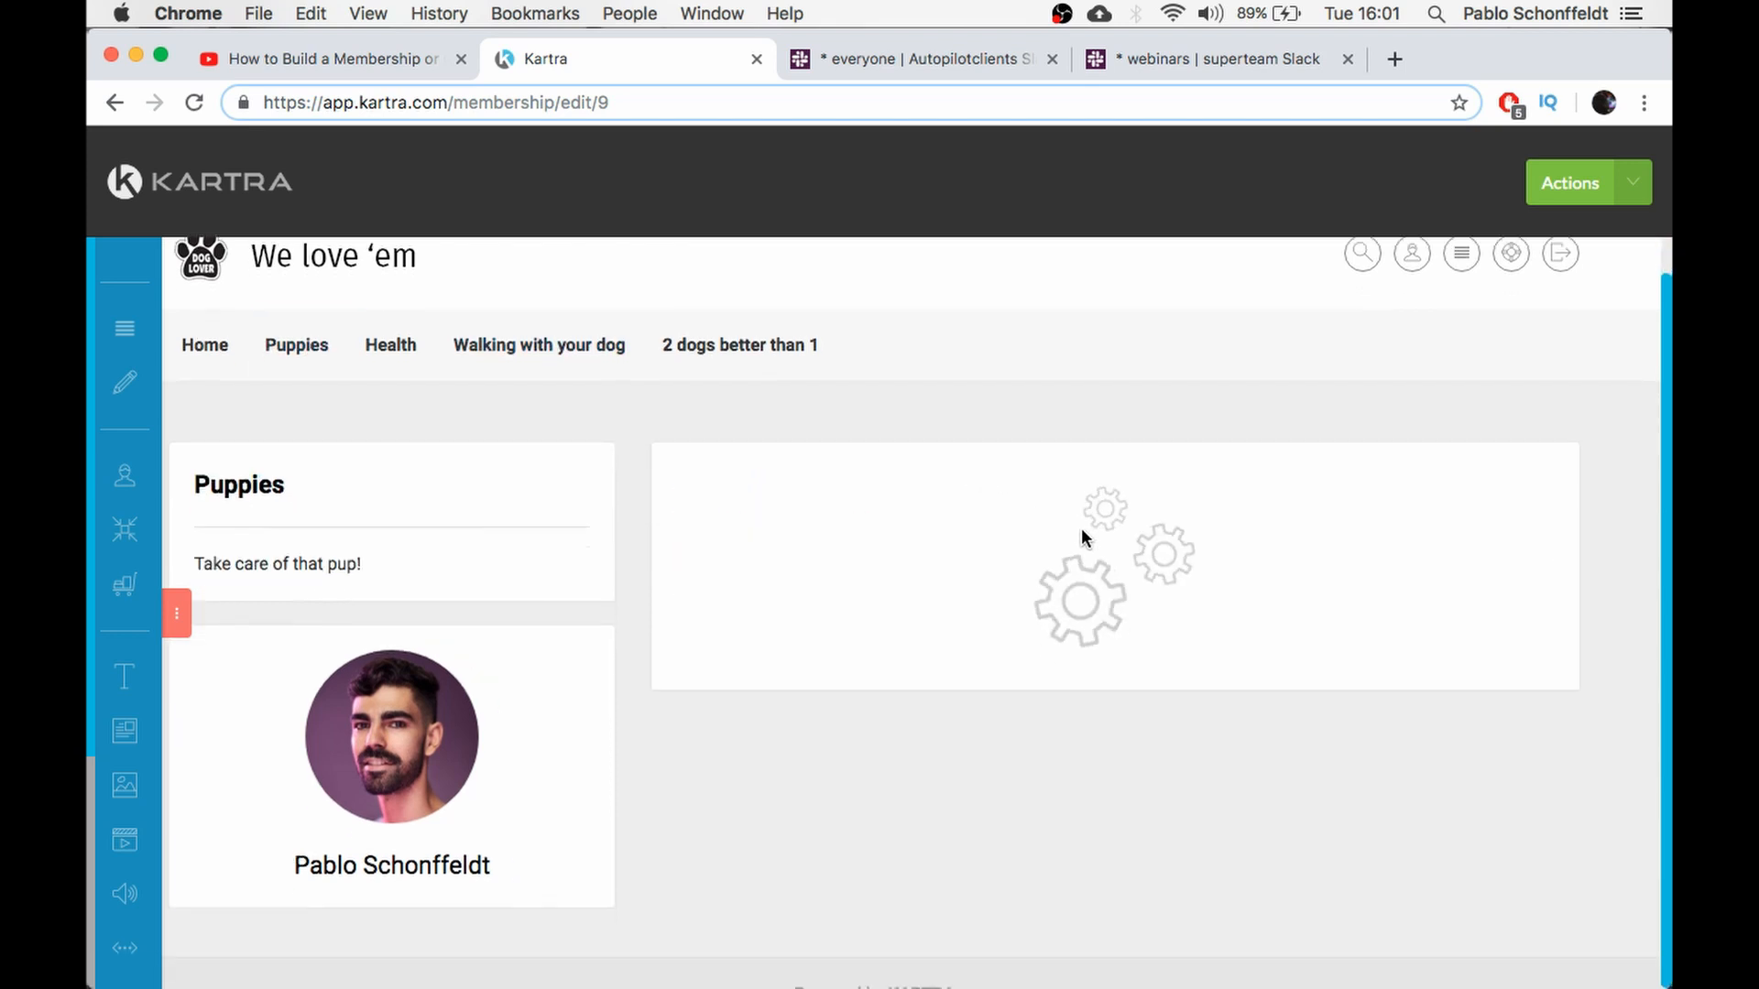
{"action": "mouse_move", "coordinate": [392, 393]}
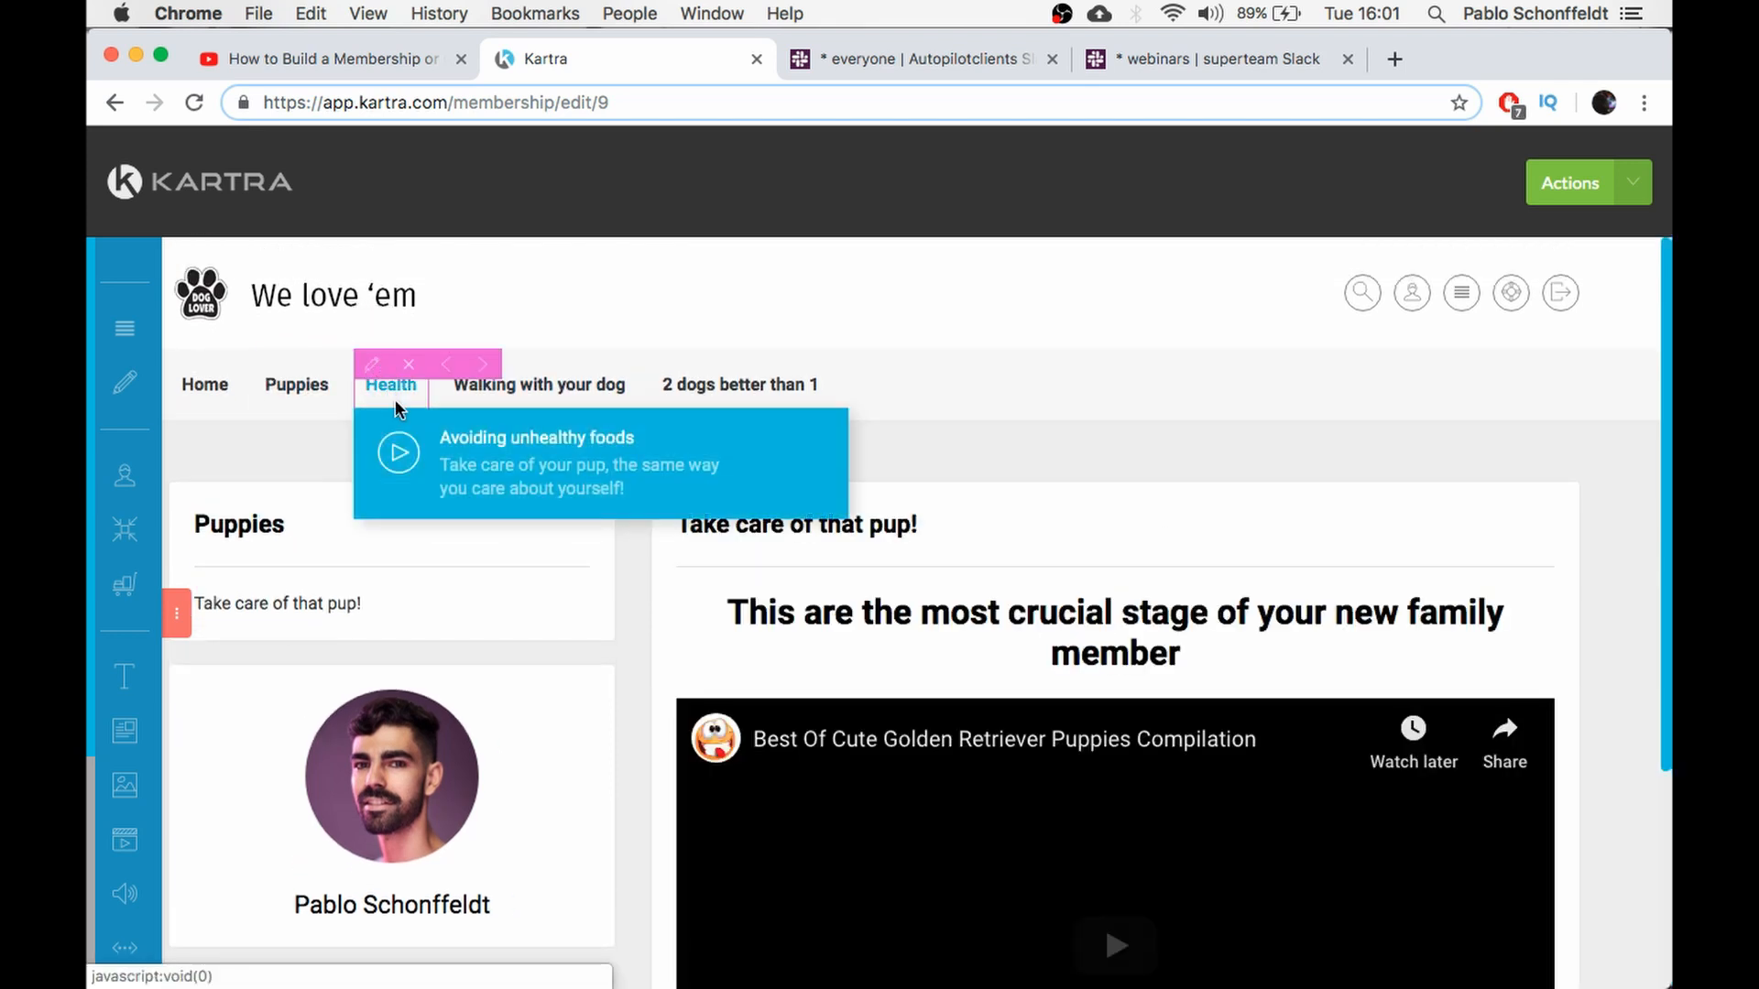
{"action": "left_click", "coordinate": [495, 479]}
{"action": "mouse_move", "coordinate": [524, 393]}
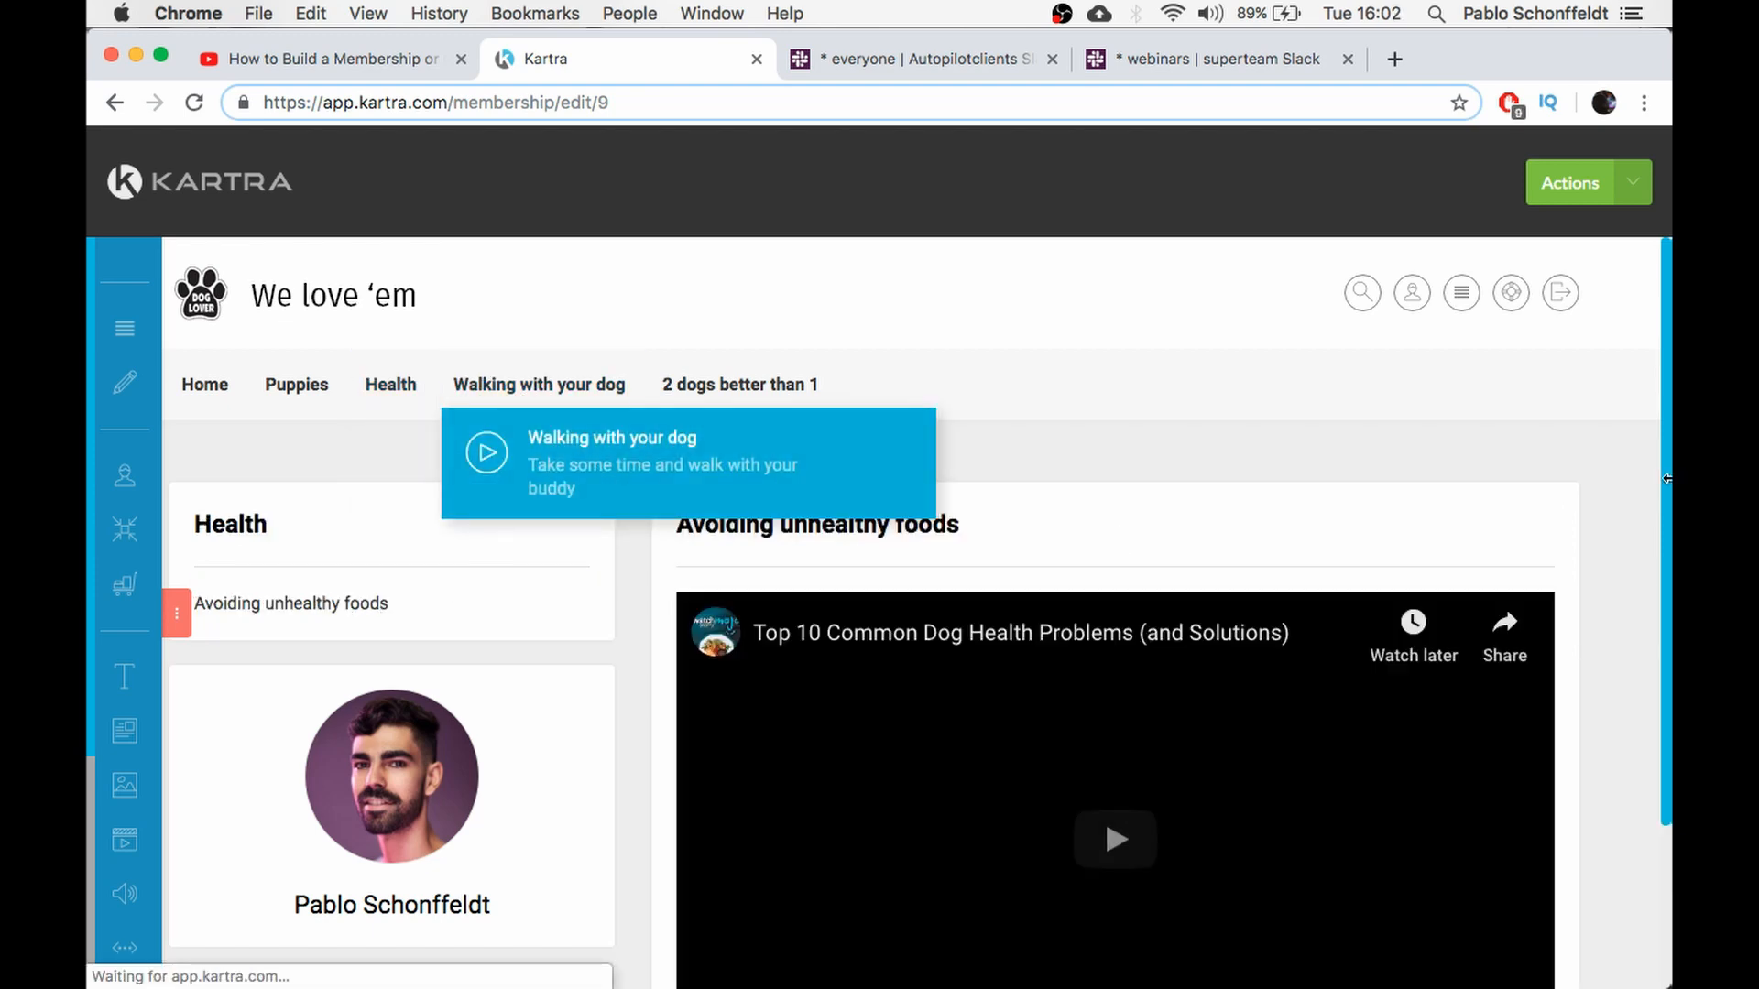
{"action": "scroll", "coordinate": [898, 536], "scroll_direction": "down", "scroll_amount": 2}
{"action": "scroll", "coordinate": [884, 532], "scroll_direction": "up", "scroll_amount": 2}
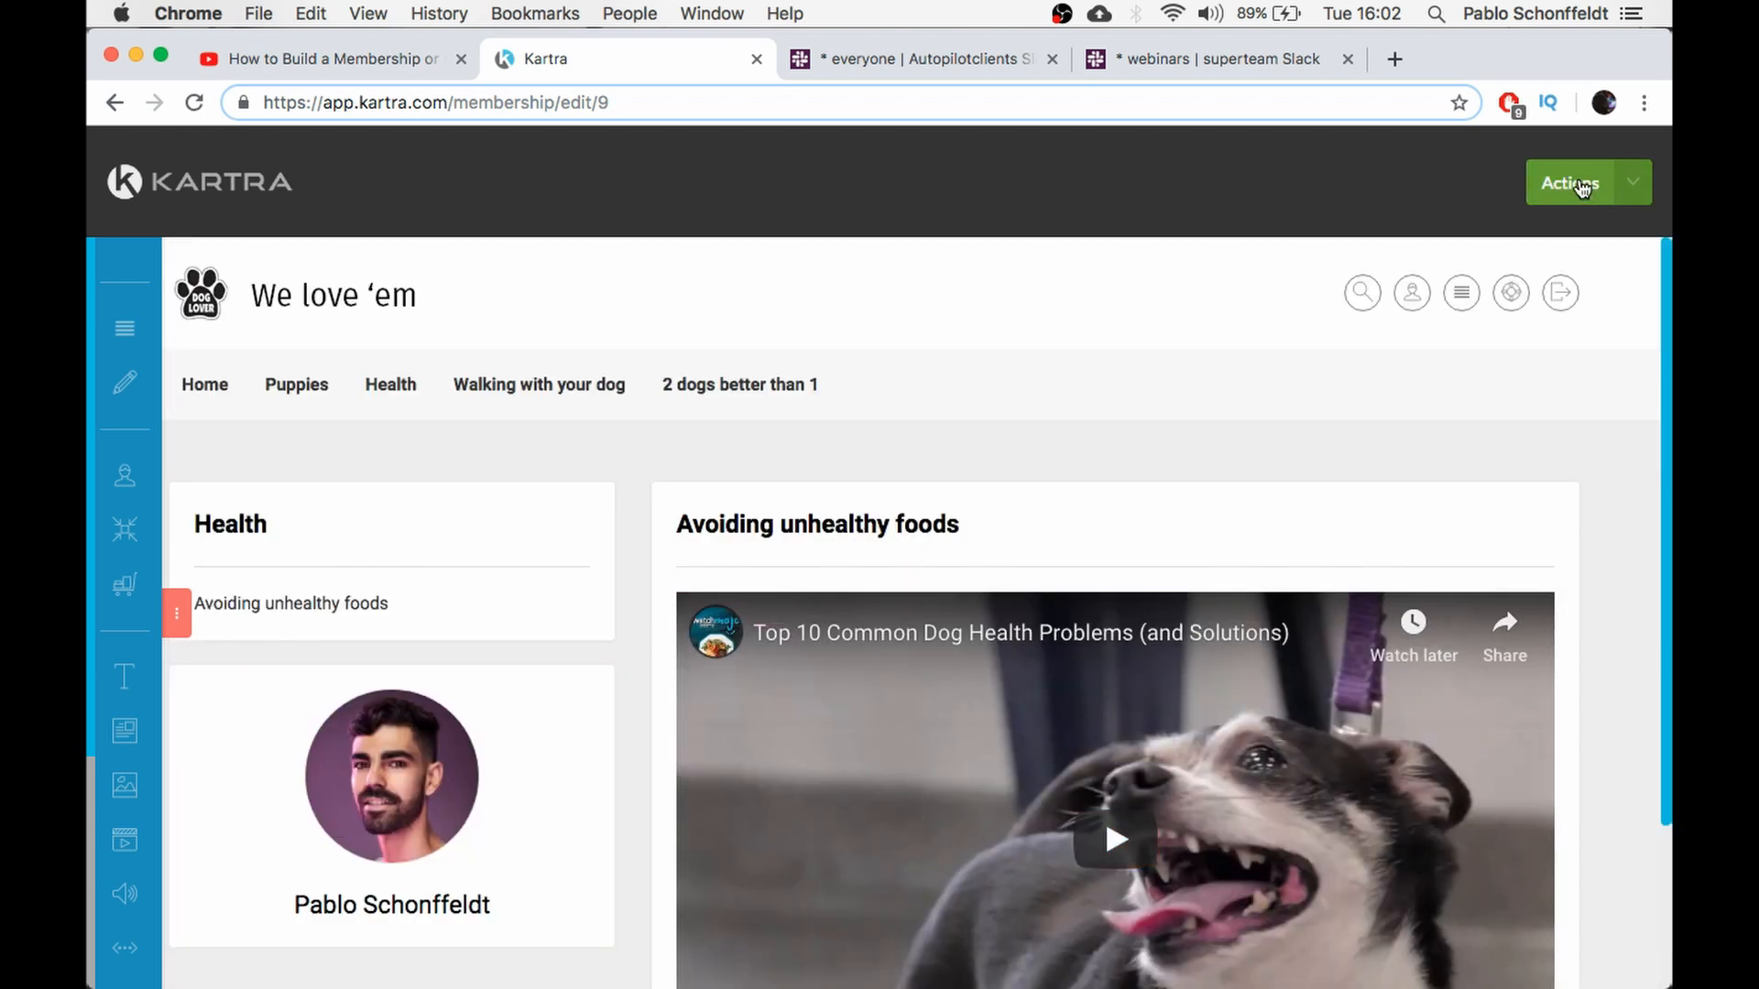
Save the membership site's progress and open its preview options for choosing a template
{"action": "left_click", "coordinate": [1577, 183]}
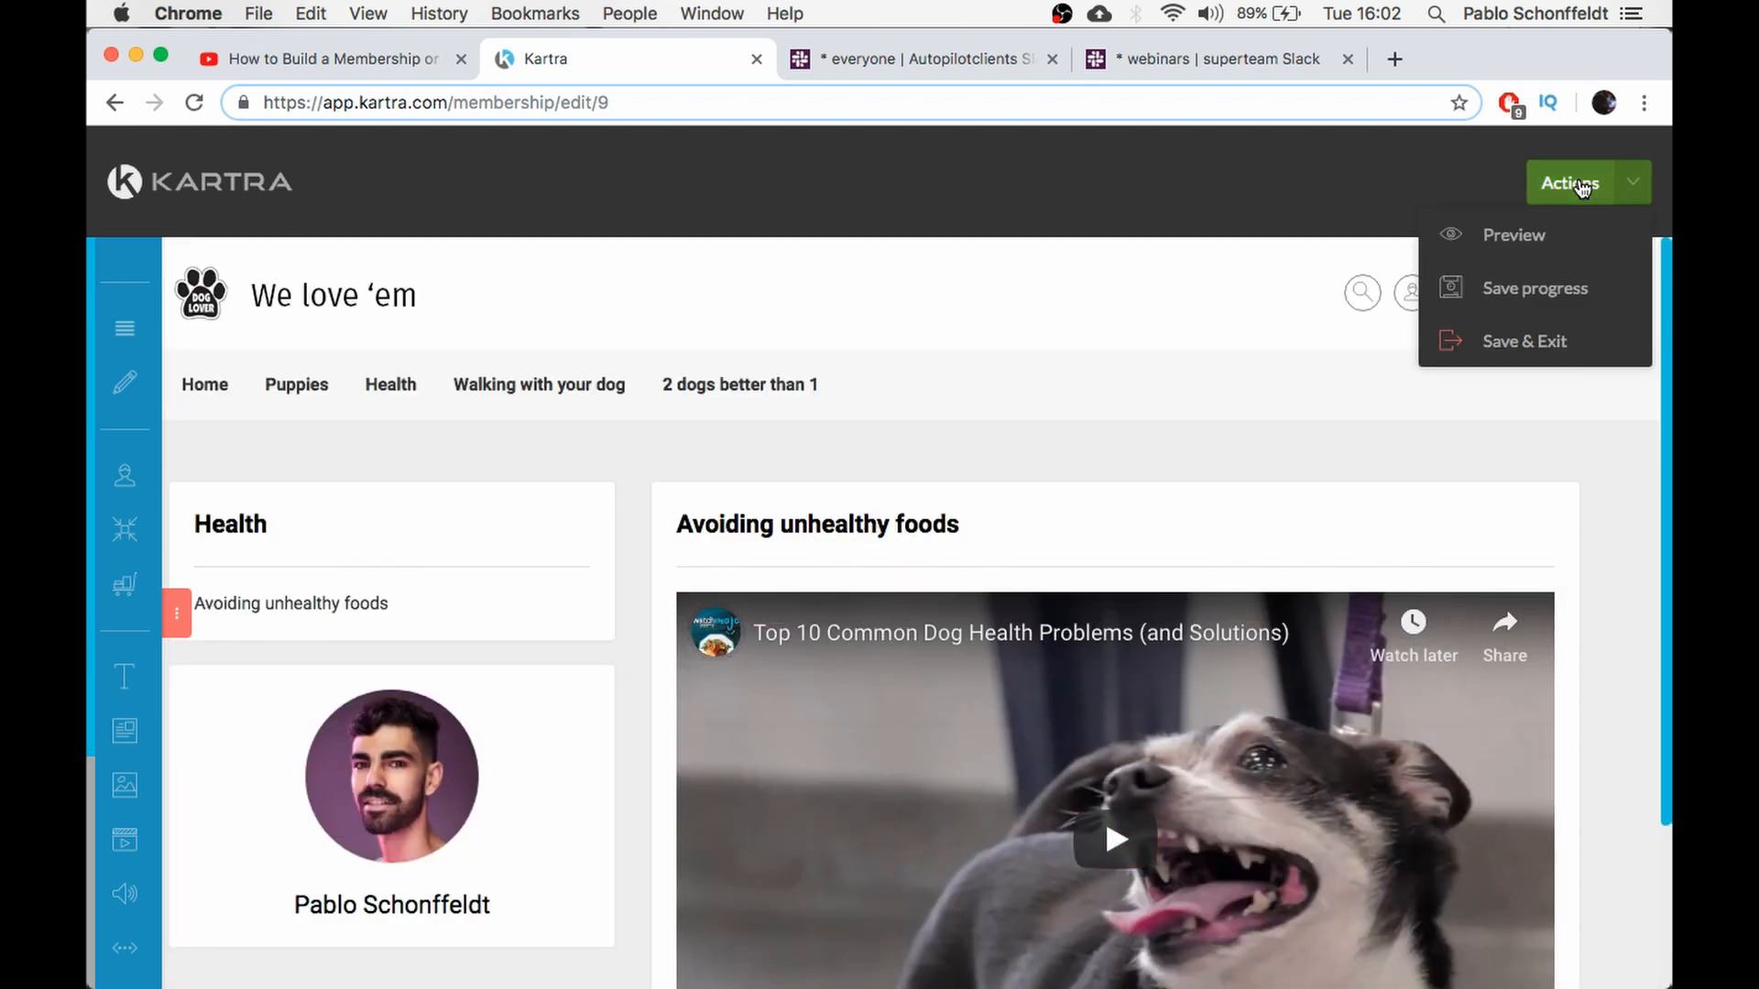
{"action": "left_click", "coordinate": [1542, 291]}
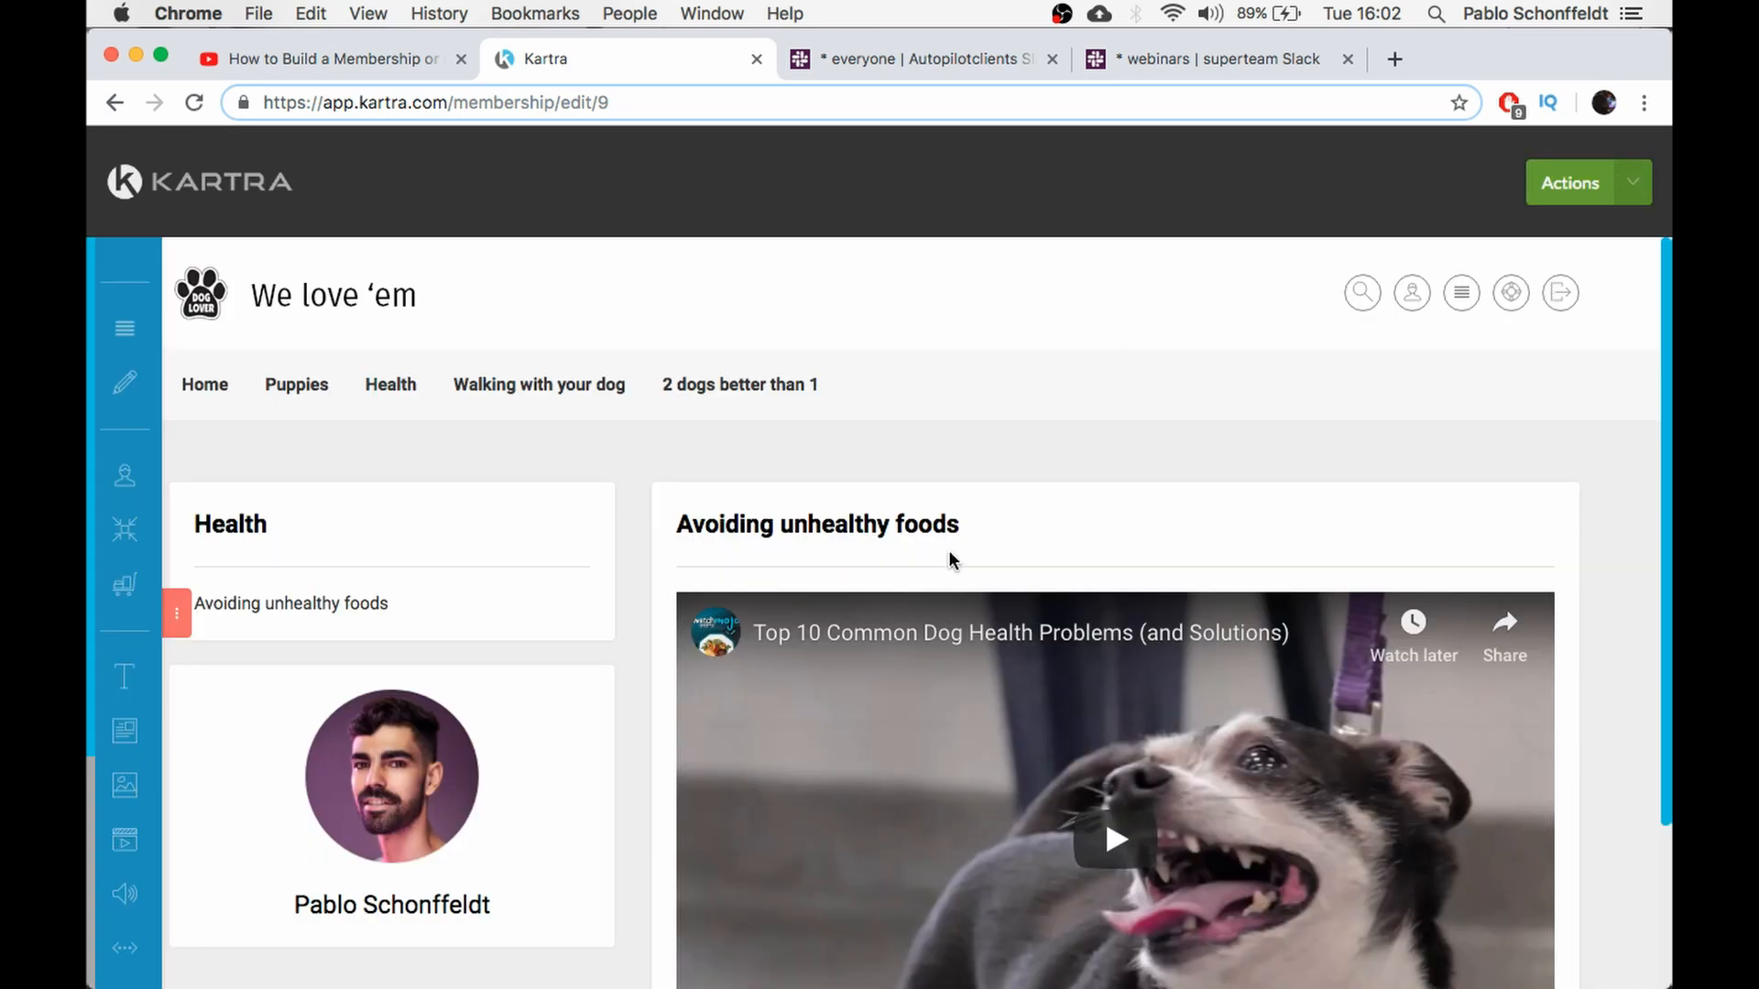
{"action": "left_click", "coordinate": [1627, 188]}
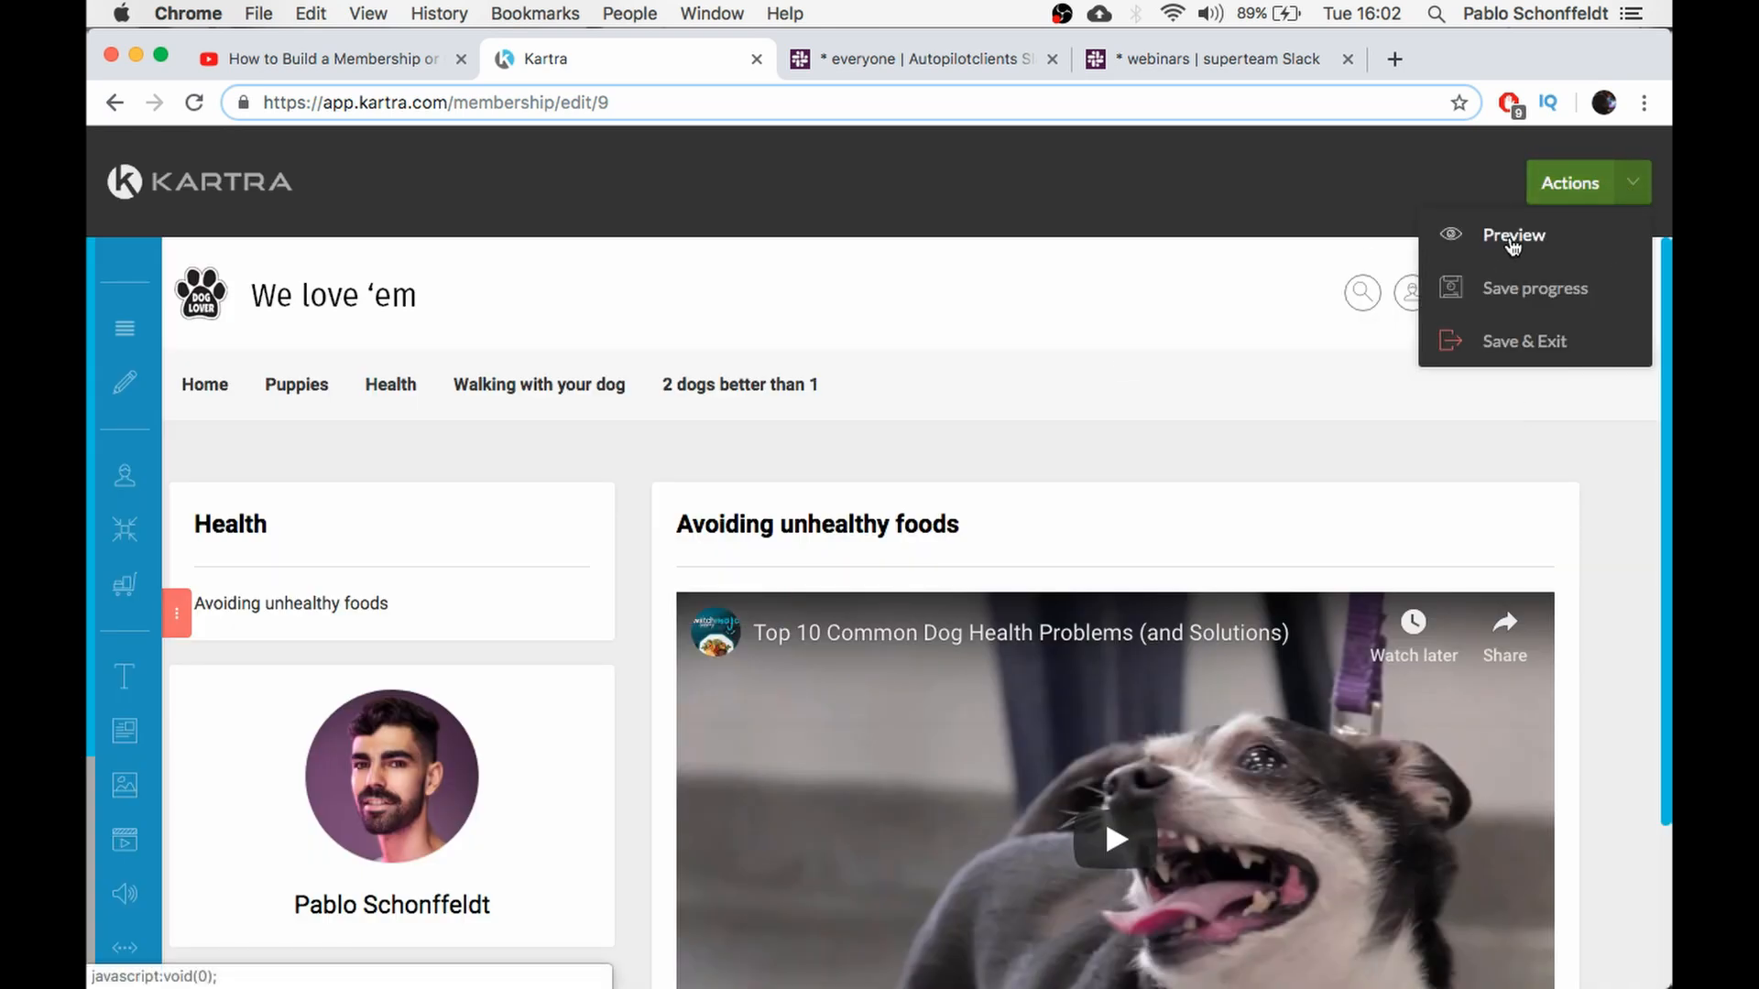
{"action": "left_click", "coordinate": [1512, 238]}
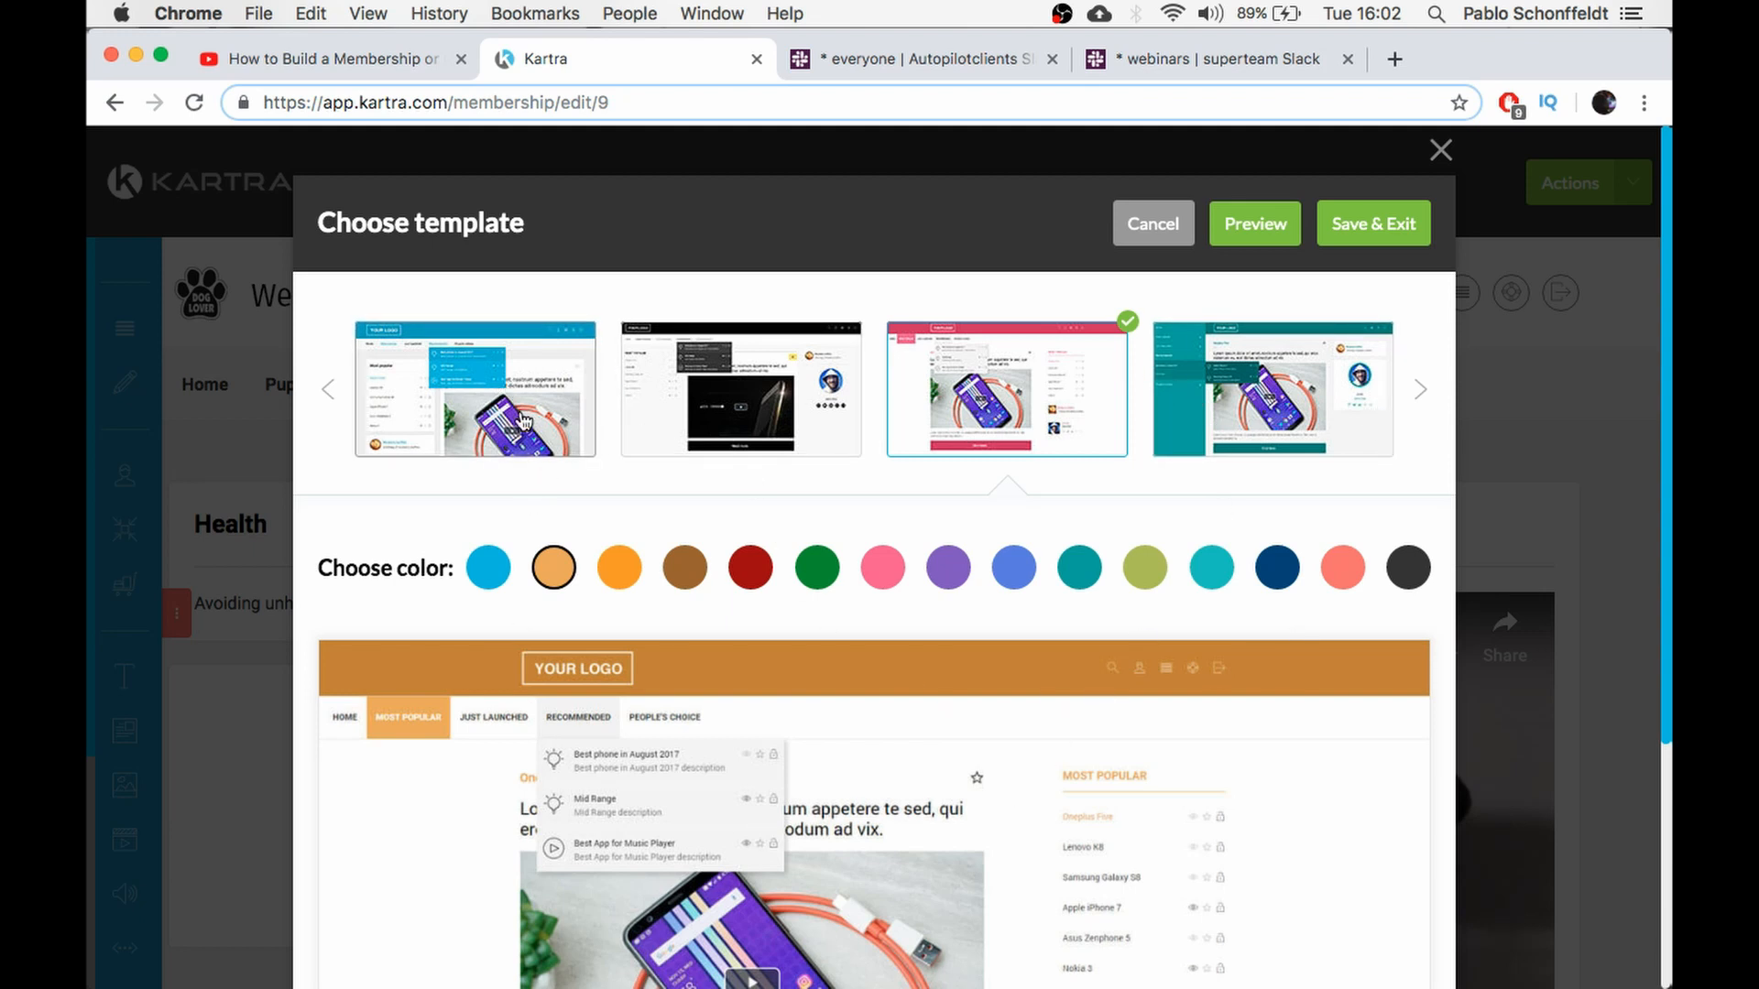
Choose the teal template with the vertical navigation sidebar and examine its sample page
{"action": "left_click", "coordinate": [1420, 390]}
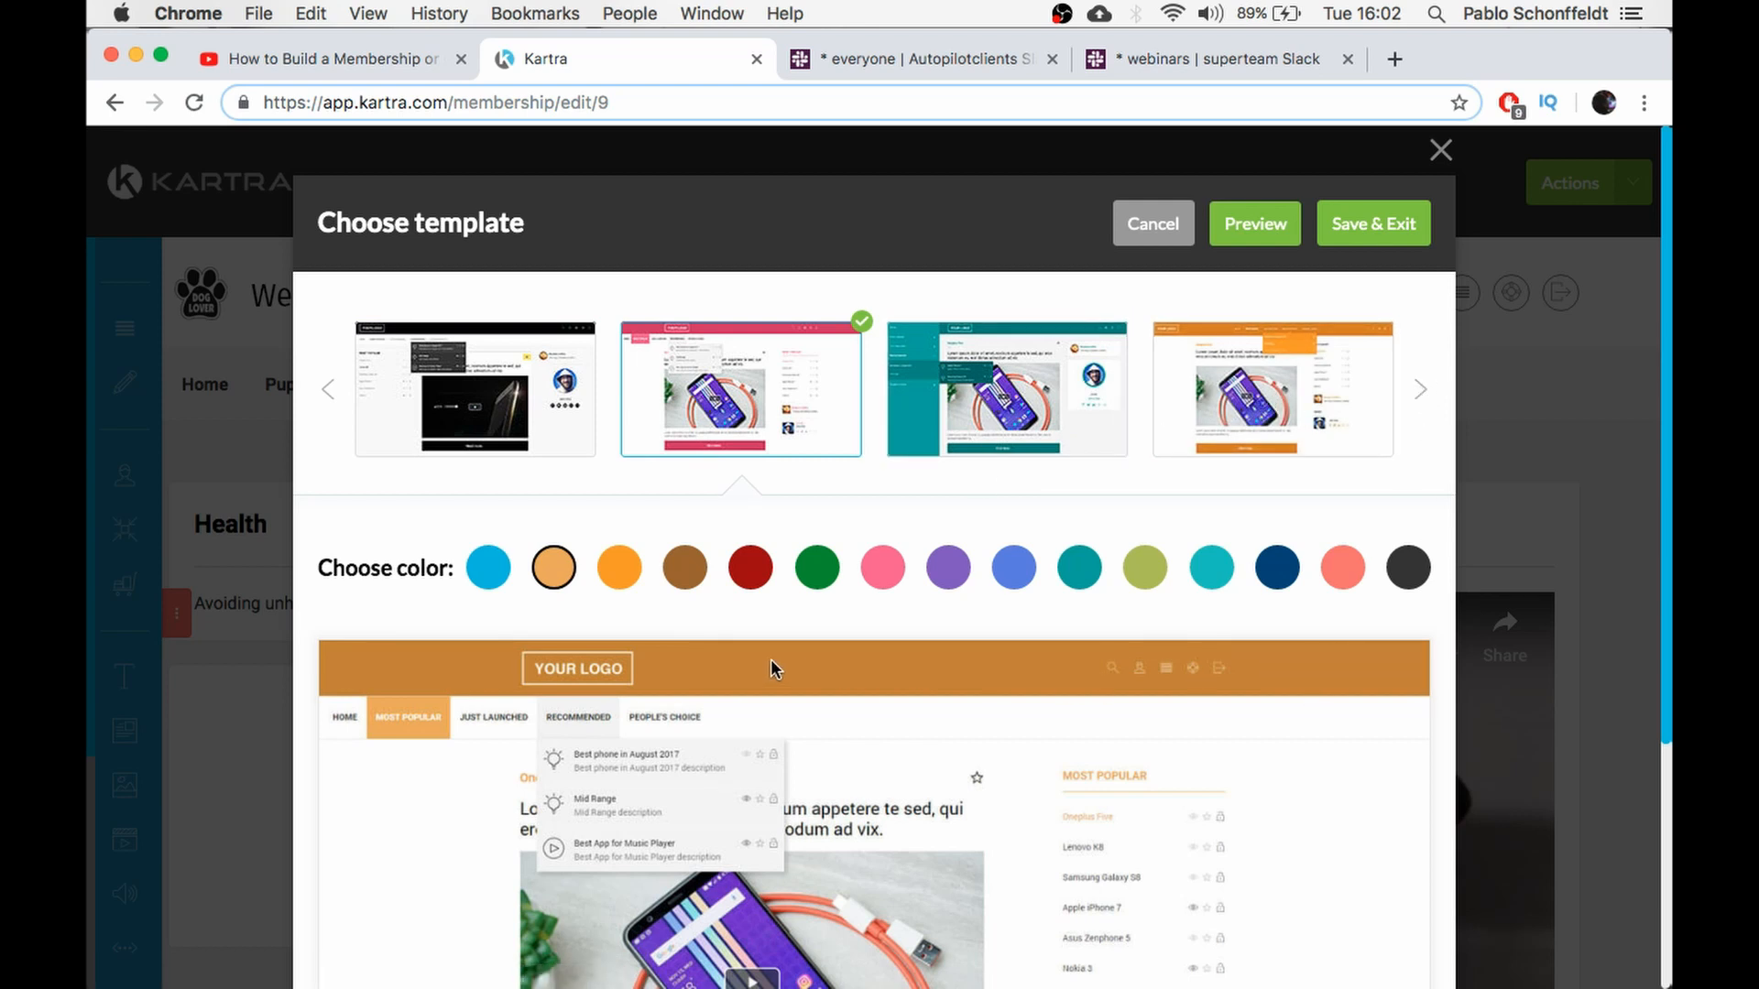
{"action": "left_click", "coordinate": [1008, 403]}
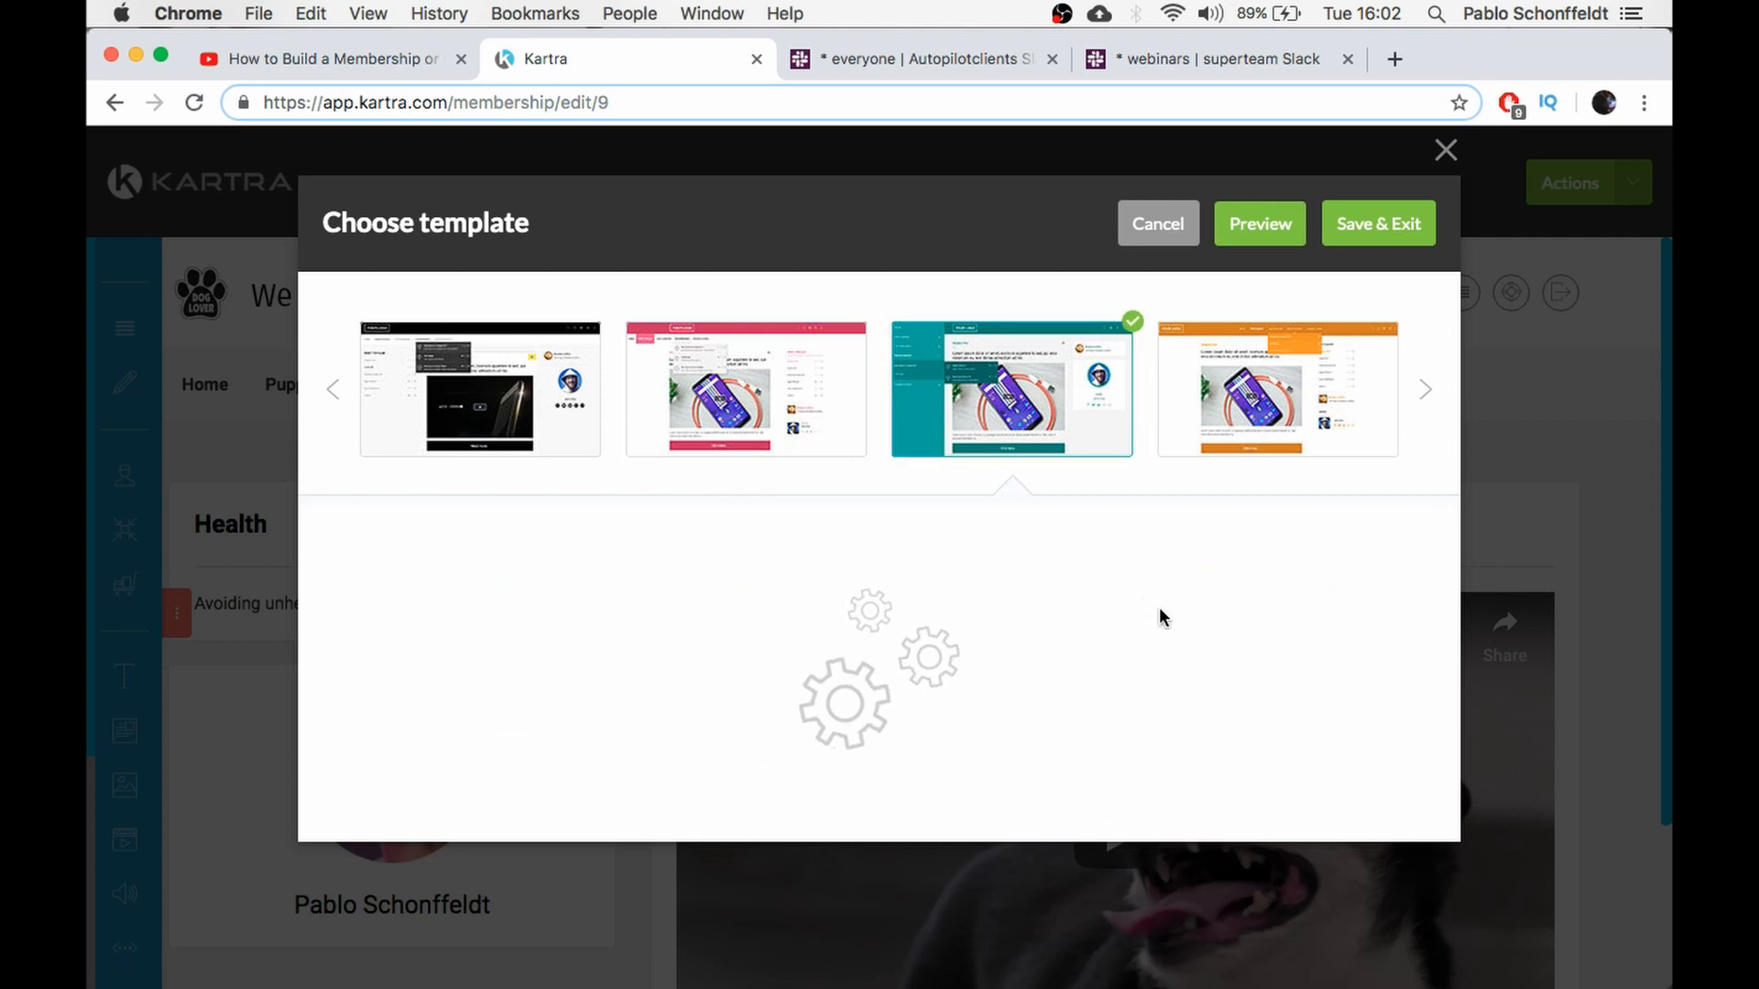
{"action": "scroll", "coordinate": [1104, 595], "scroll_direction": "down", "scroll_amount": 3}
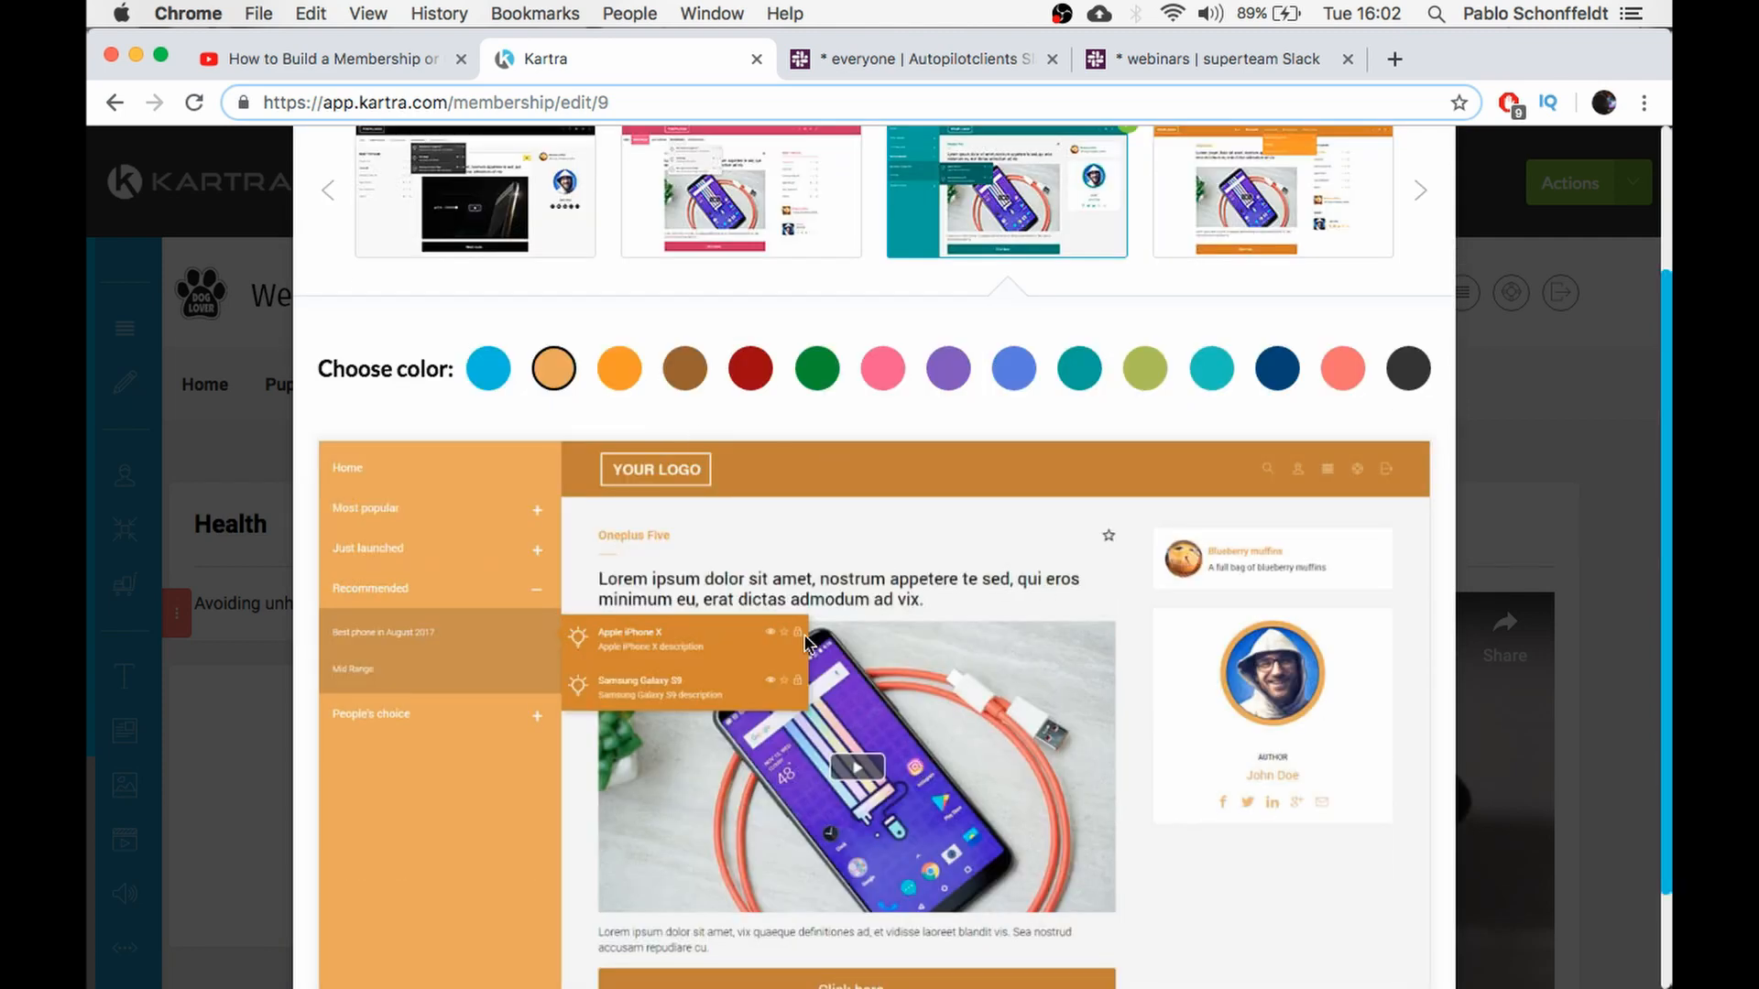
Try brown as the template color, switch to bright orange, and preview the membership site
{"action": "left_click", "coordinate": [676, 377]}
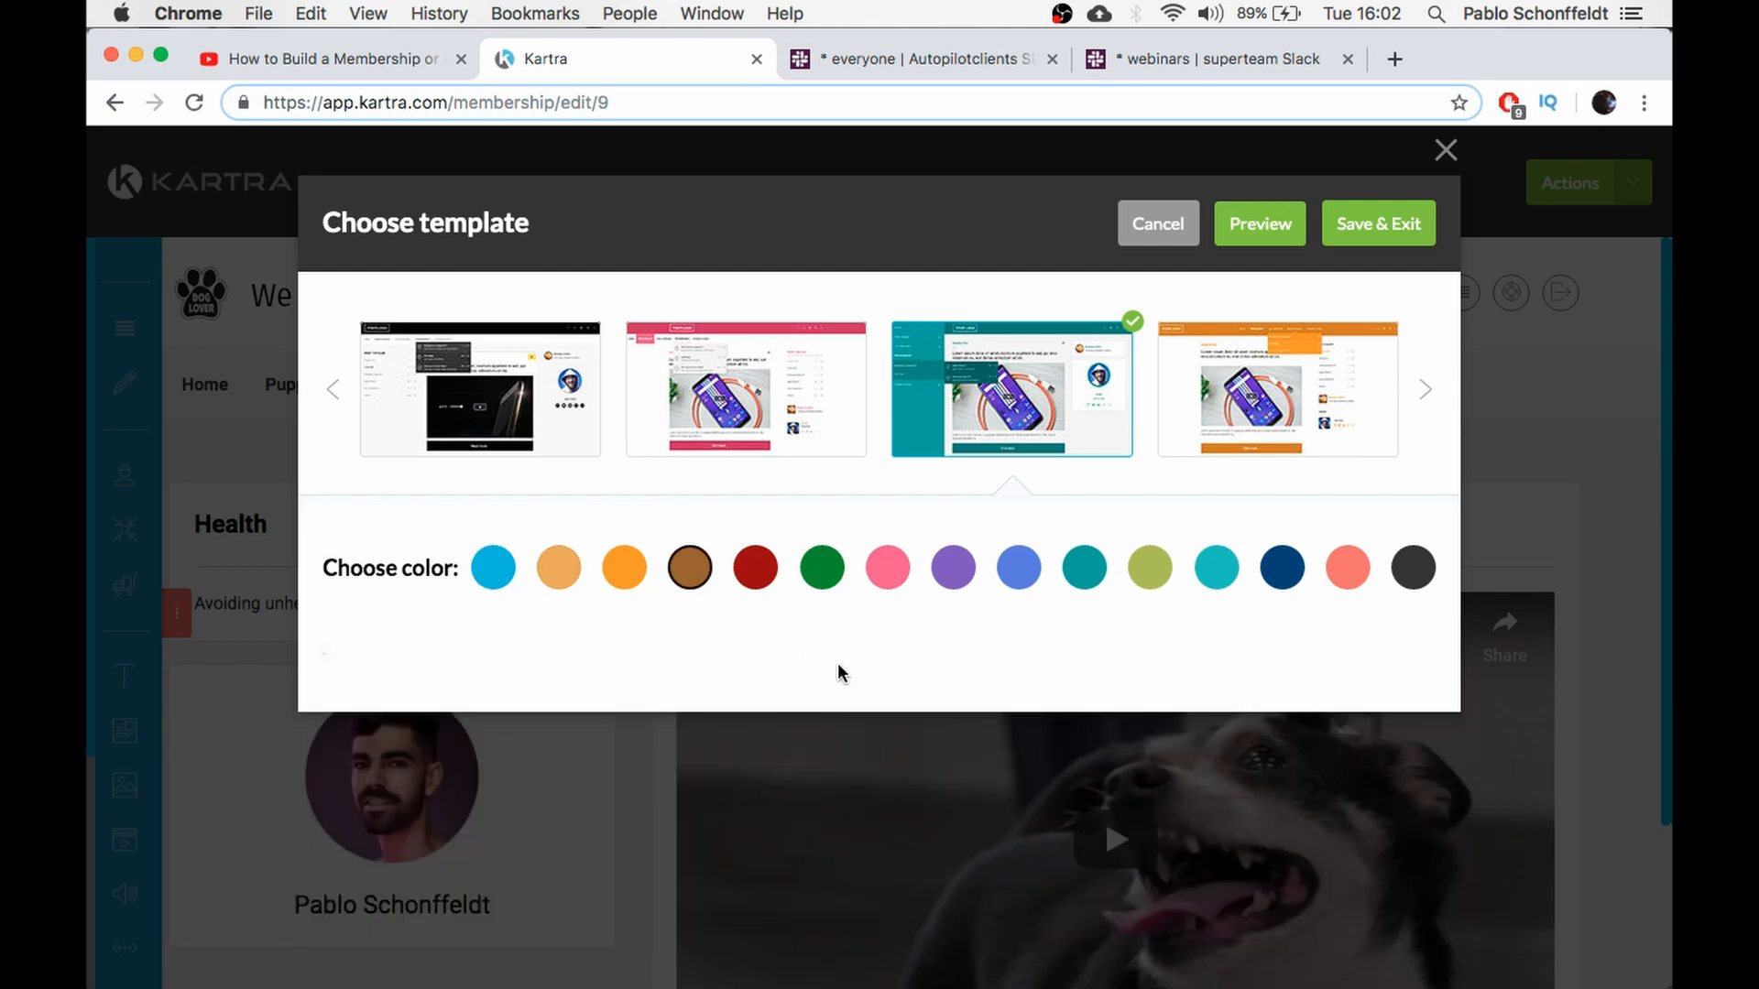
{"action": "scroll", "coordinate": [804, 639], "scroll_direction": "down", "scroll_amount": 4}
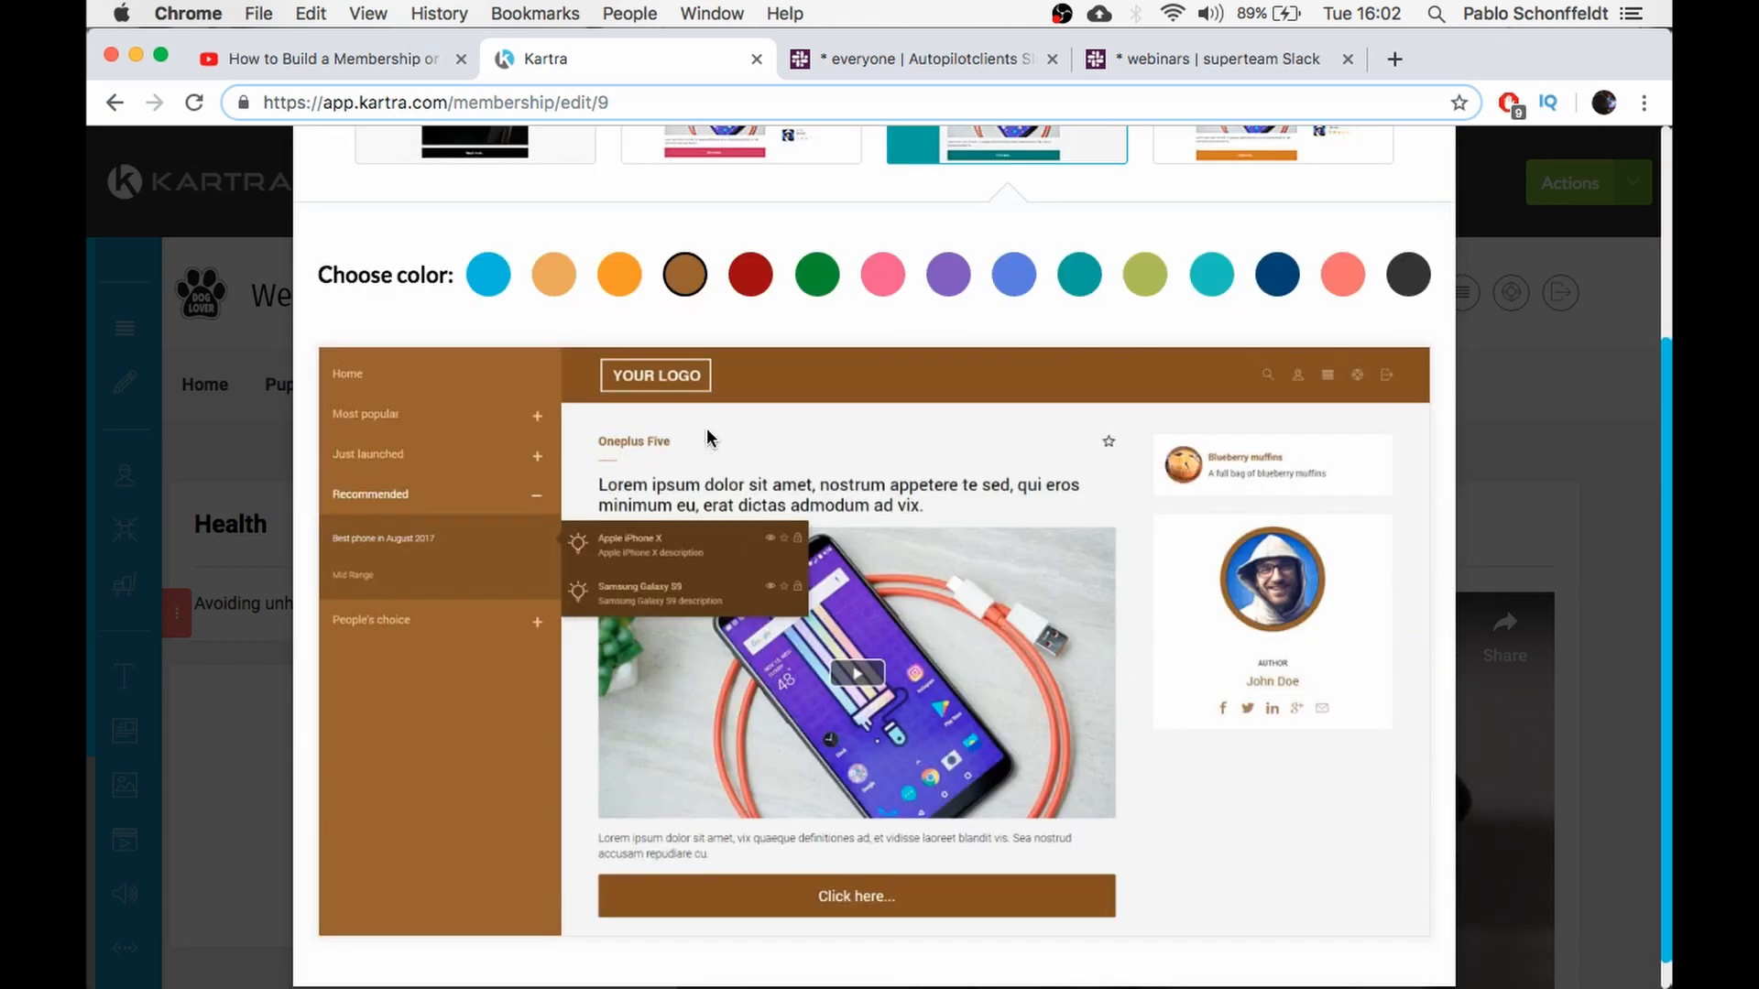
{"action": "left_click", "coordinate": [619, 275]}
{"action": "scroll", "coordinate": [857, 652], "scroll_direction": "down", "scroll_amount": 4}
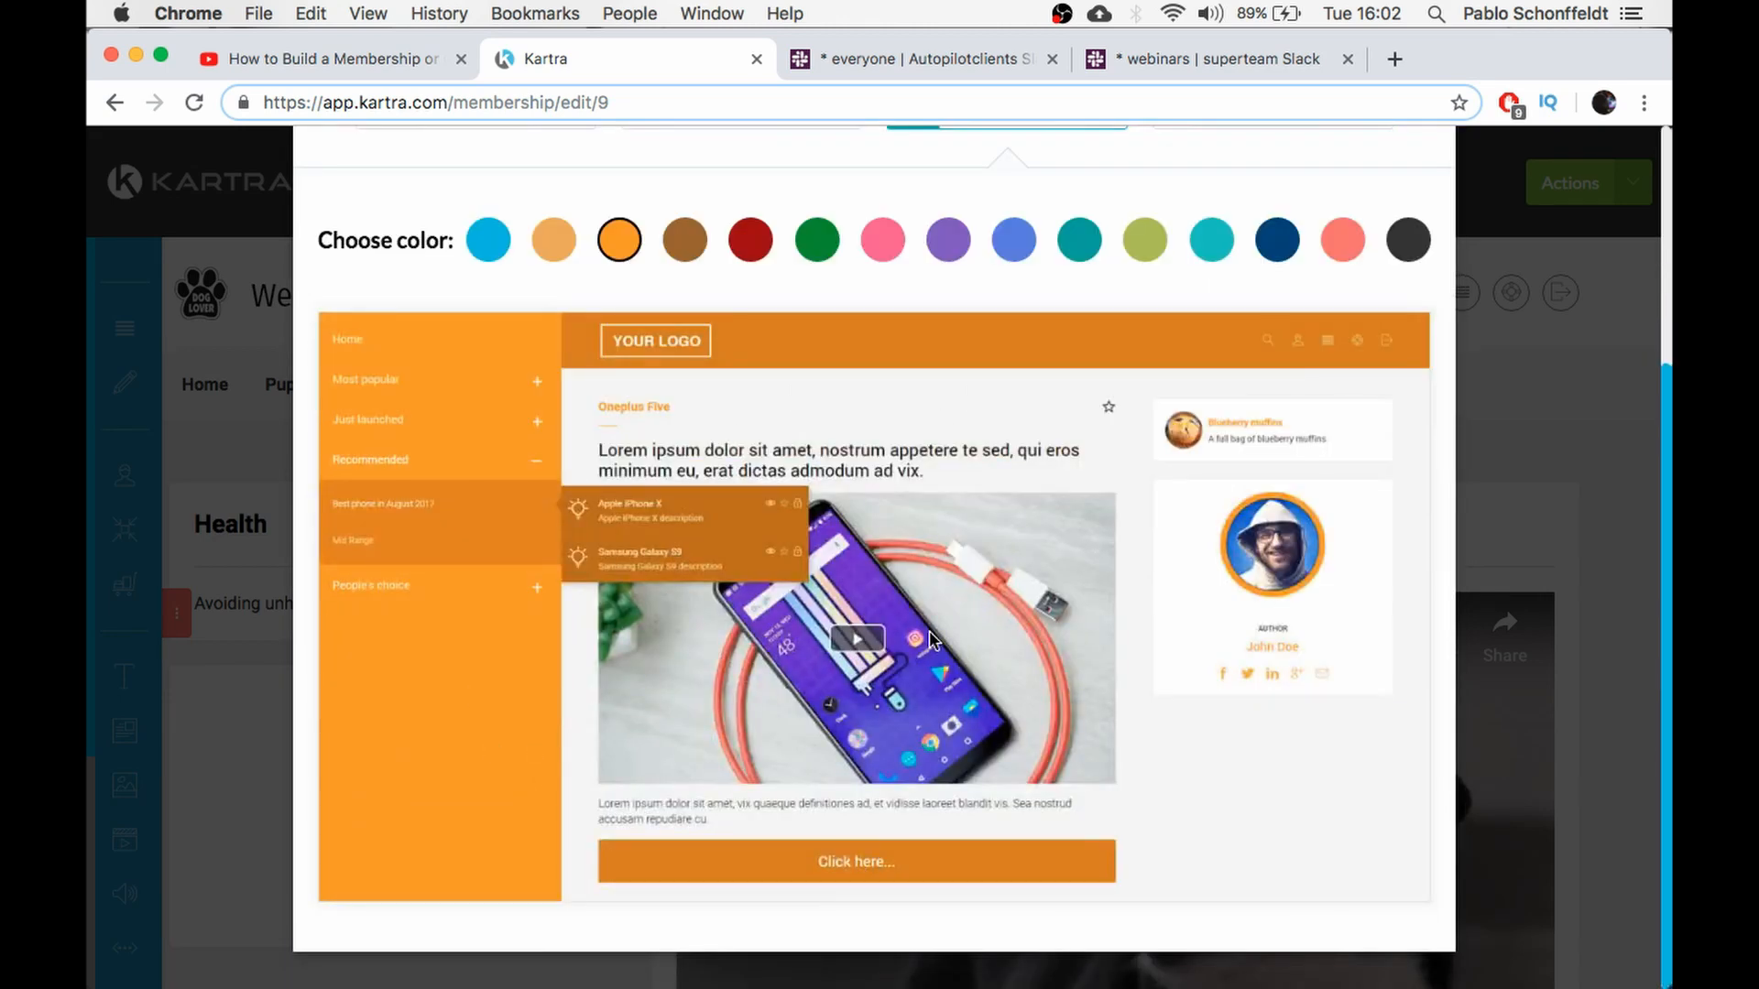
{"action": "scroll", "coordinate": [742, 520], "scroll_direction": "up", "scroll_amount": 4}
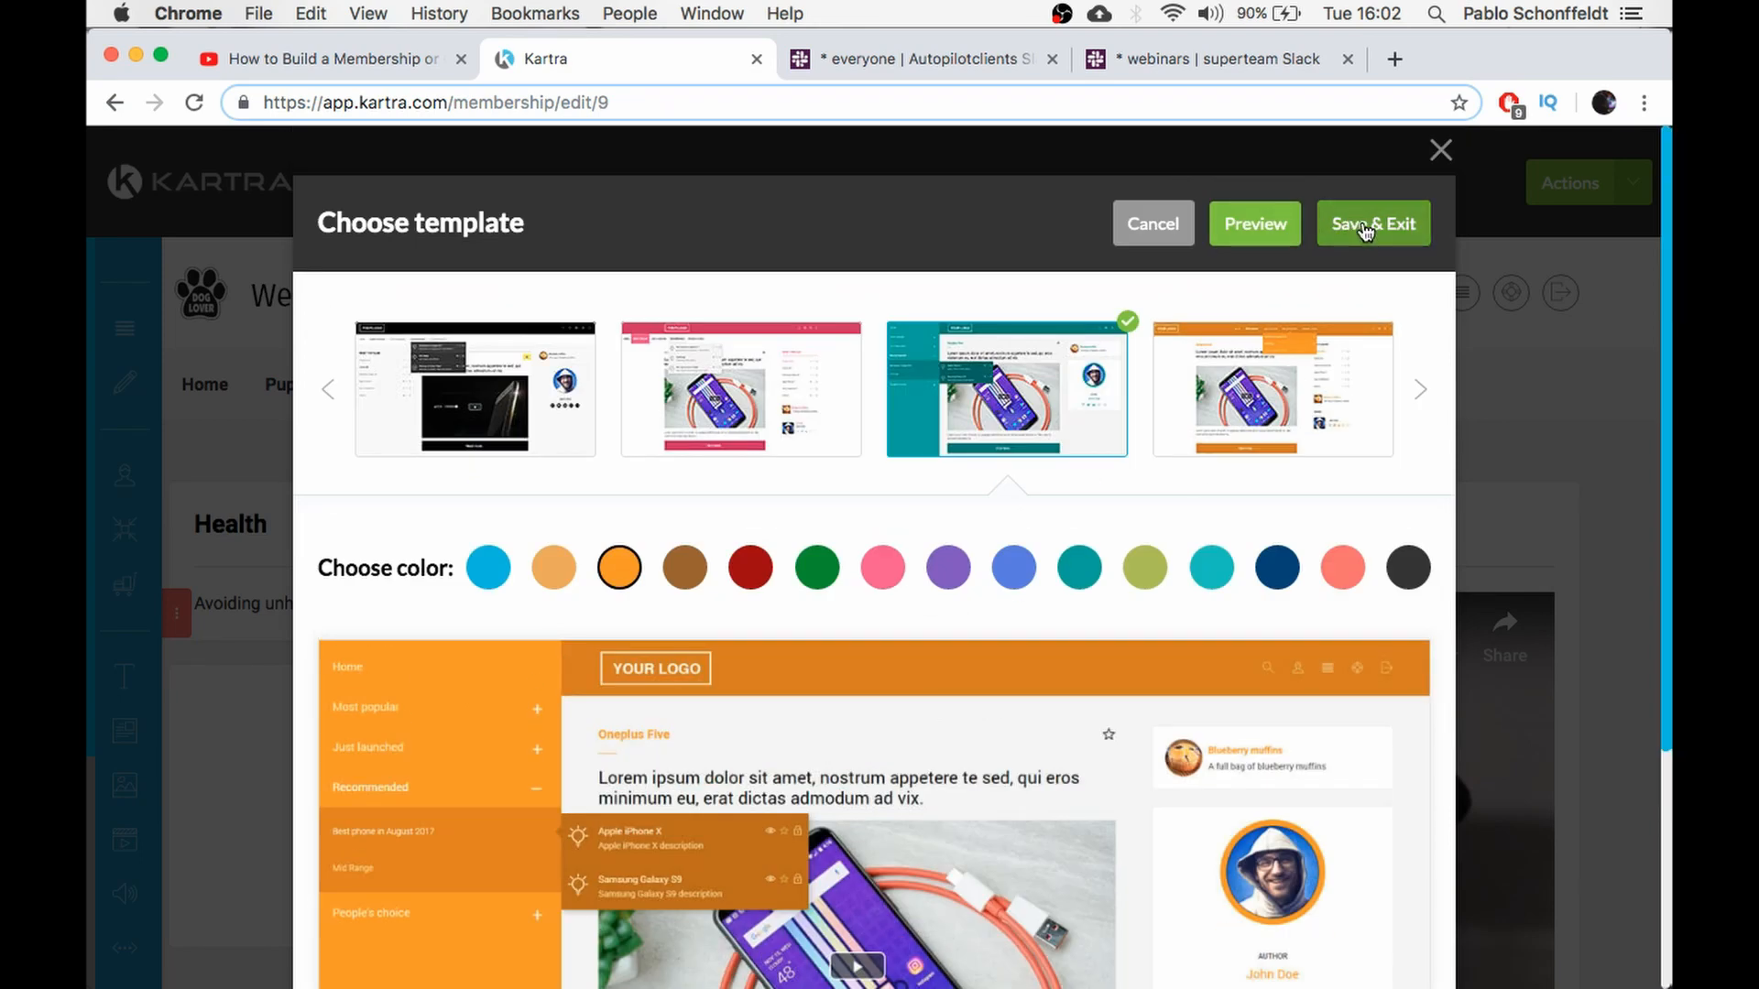
{"action": "left_click", "coordinate": [1255, 231]}
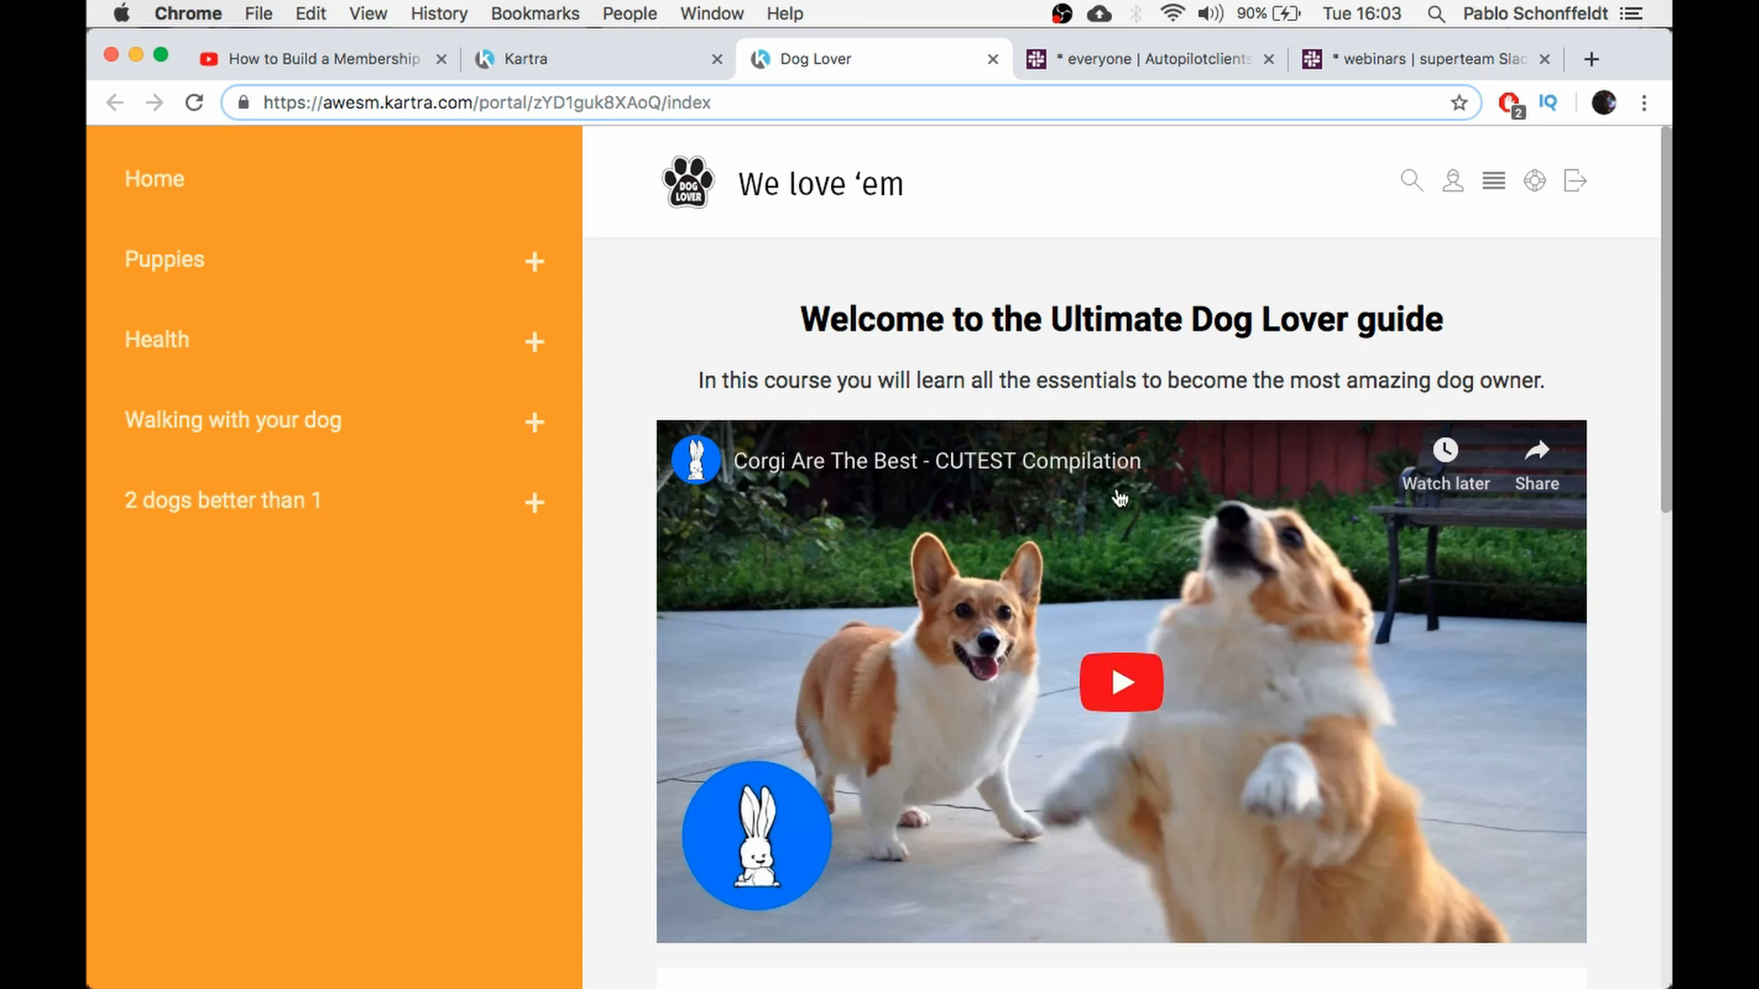
Look through the previewed home page down to the author section, then play and pause the welcome video
{"action": "scroll", "coordinate": [1145, 650], "scroll_direction": "down", "scroll_amount": 4}
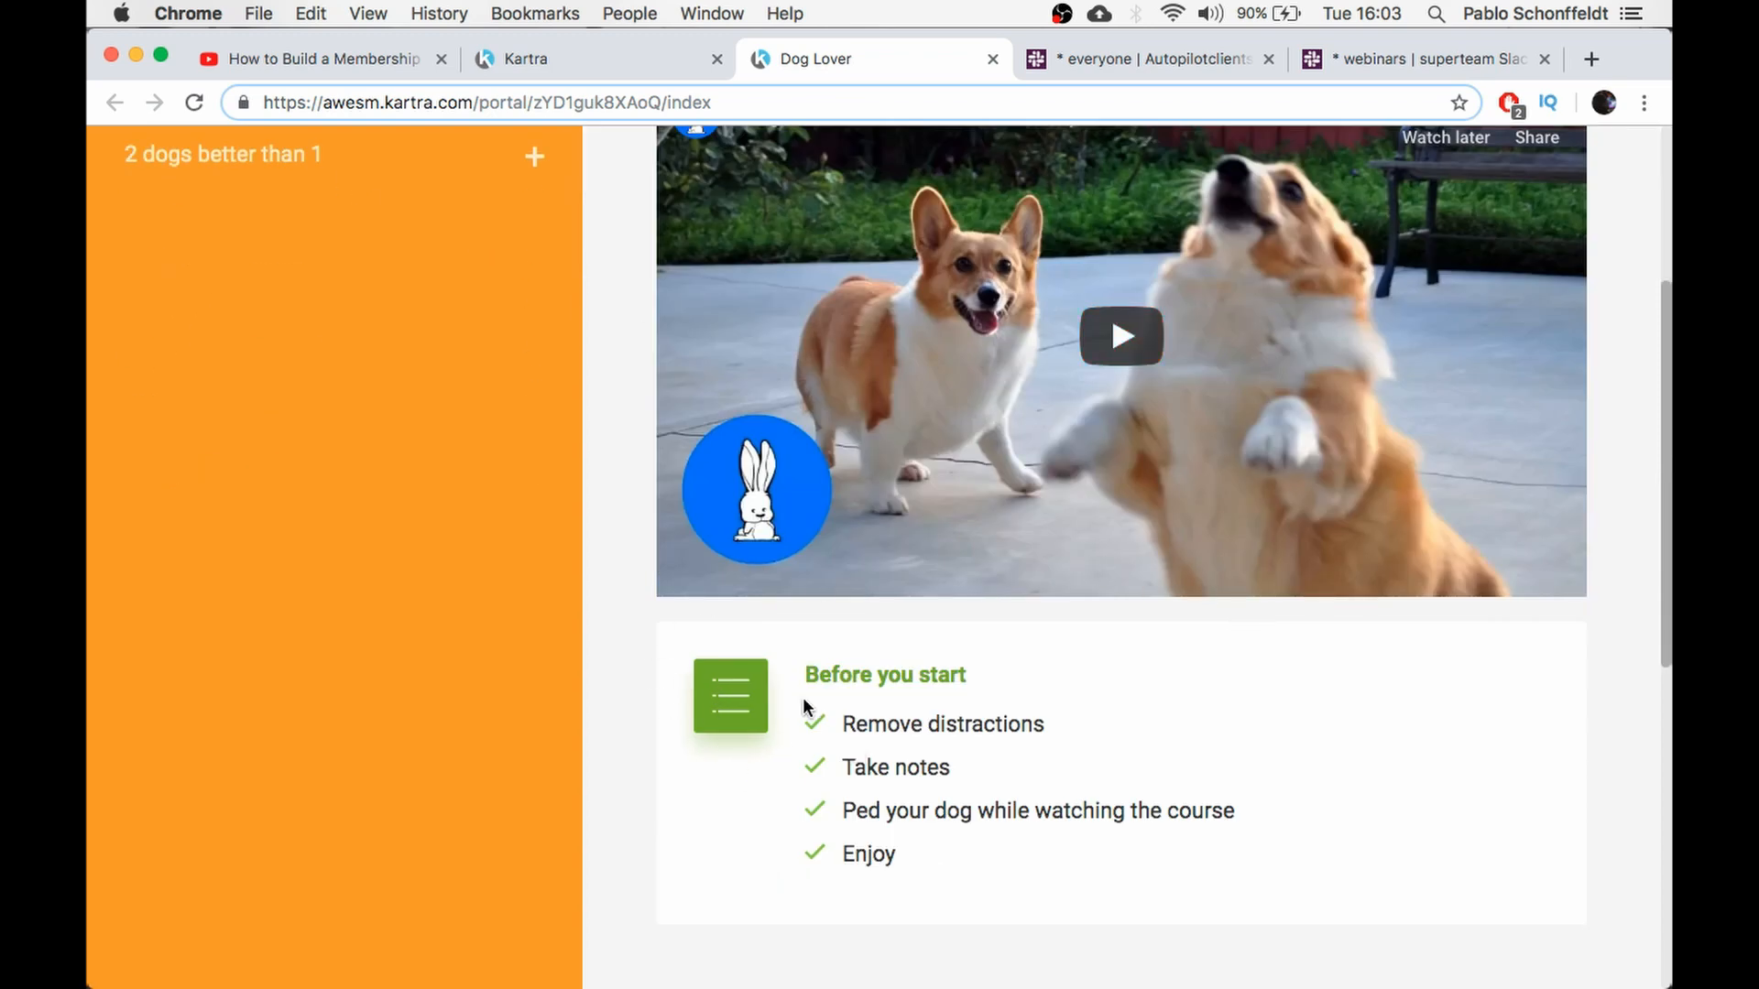
{"action": "scroll", "coordinate": [804, 706], "scroll_direction": "down", "scroll_amount": 8}
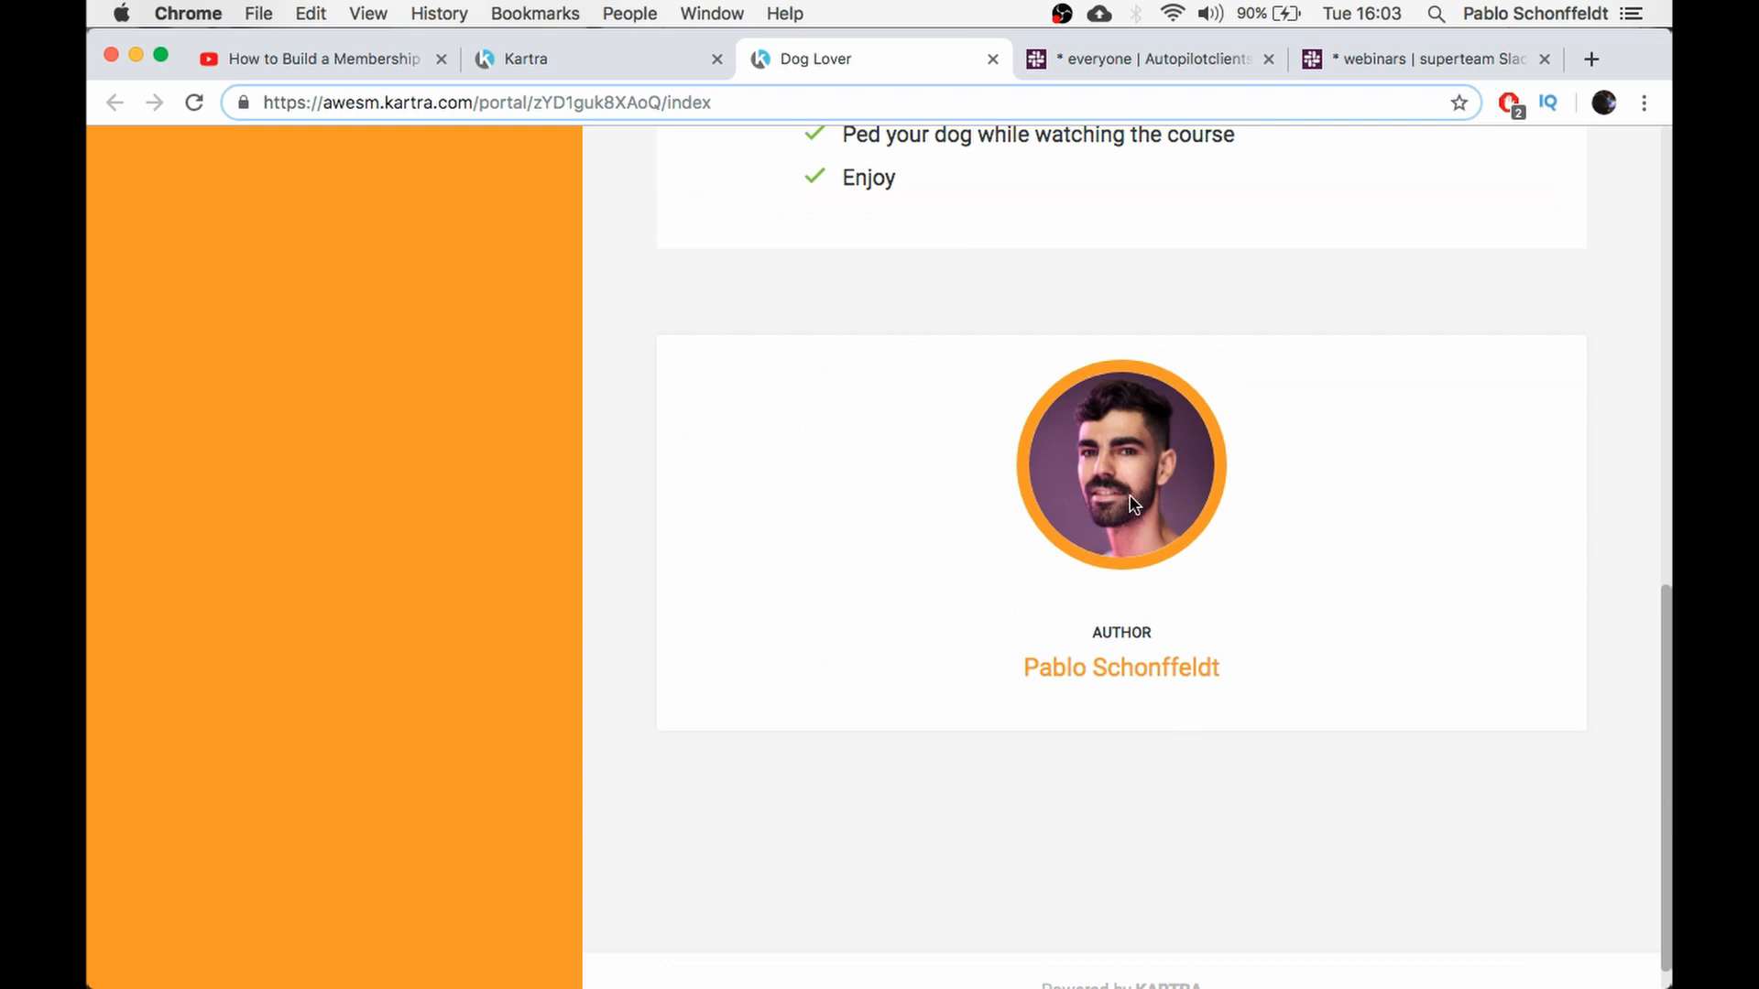
{"action": "scroll", "coordinate": [1110, 661], "scroll_direction": "down", "scroll_amount": 1}
{"action": "scroll", "coordinate": [1161, 631], "scroll_direction": "up", "scroll_amount": 13}
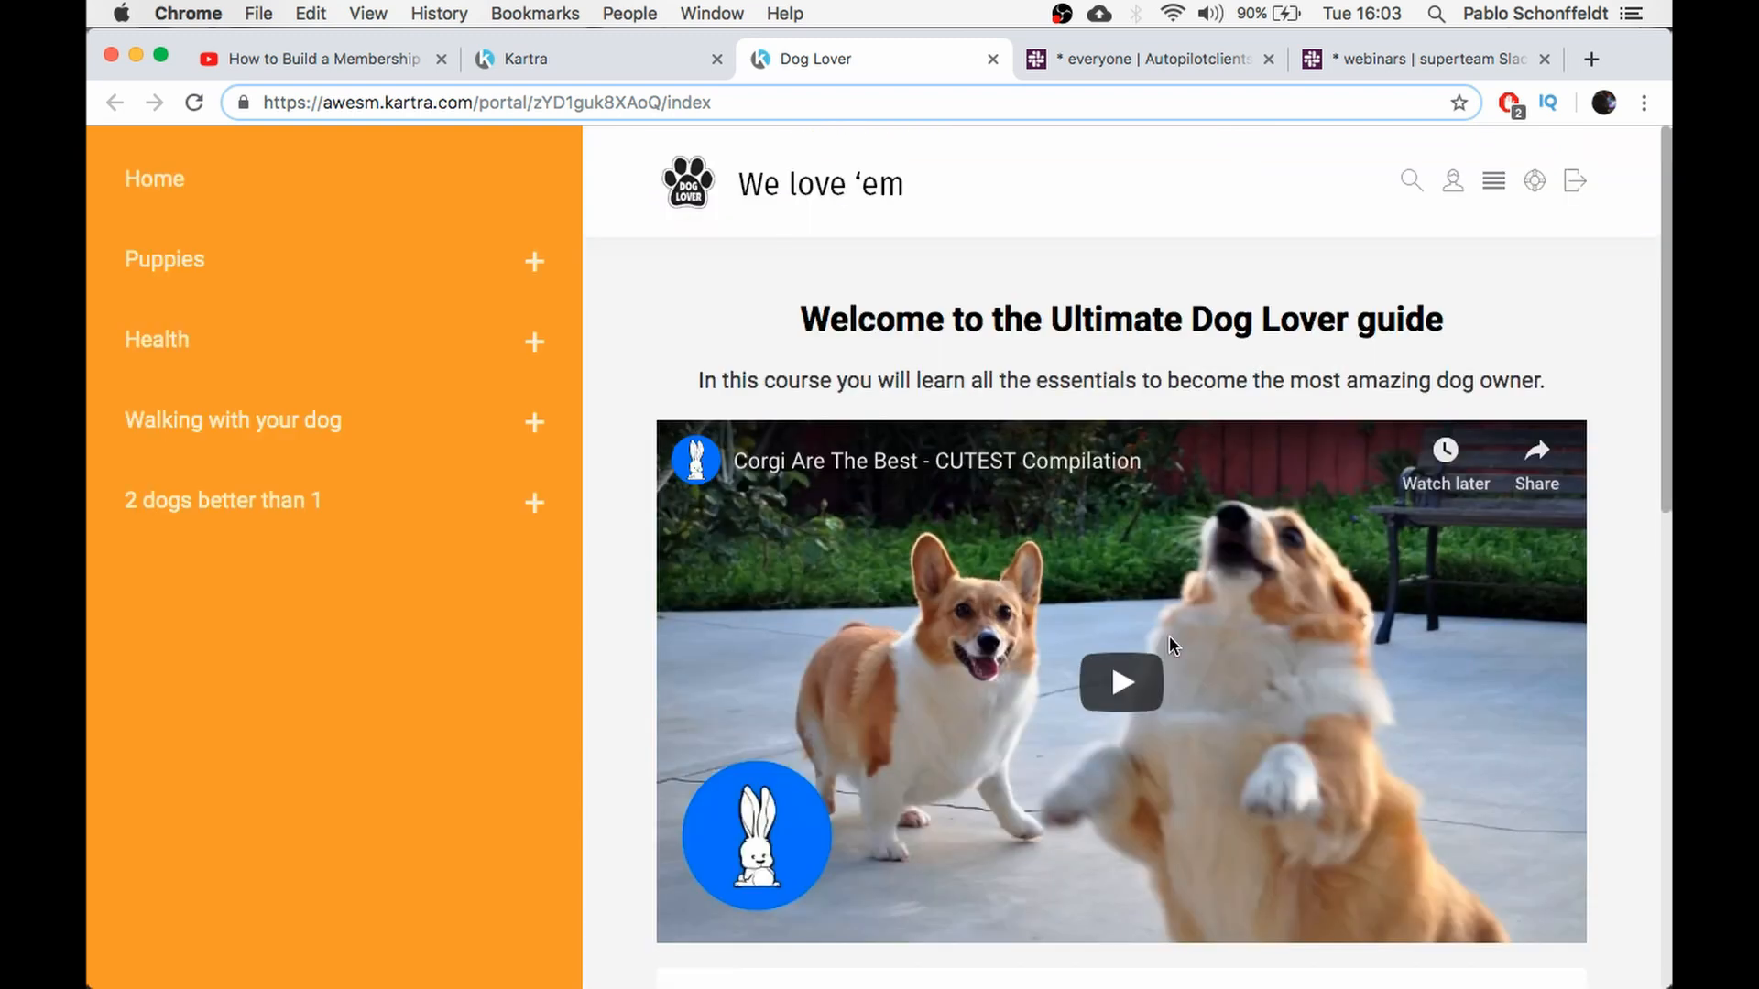
{"action": "left_click", "coordinate": [1170, 690]}
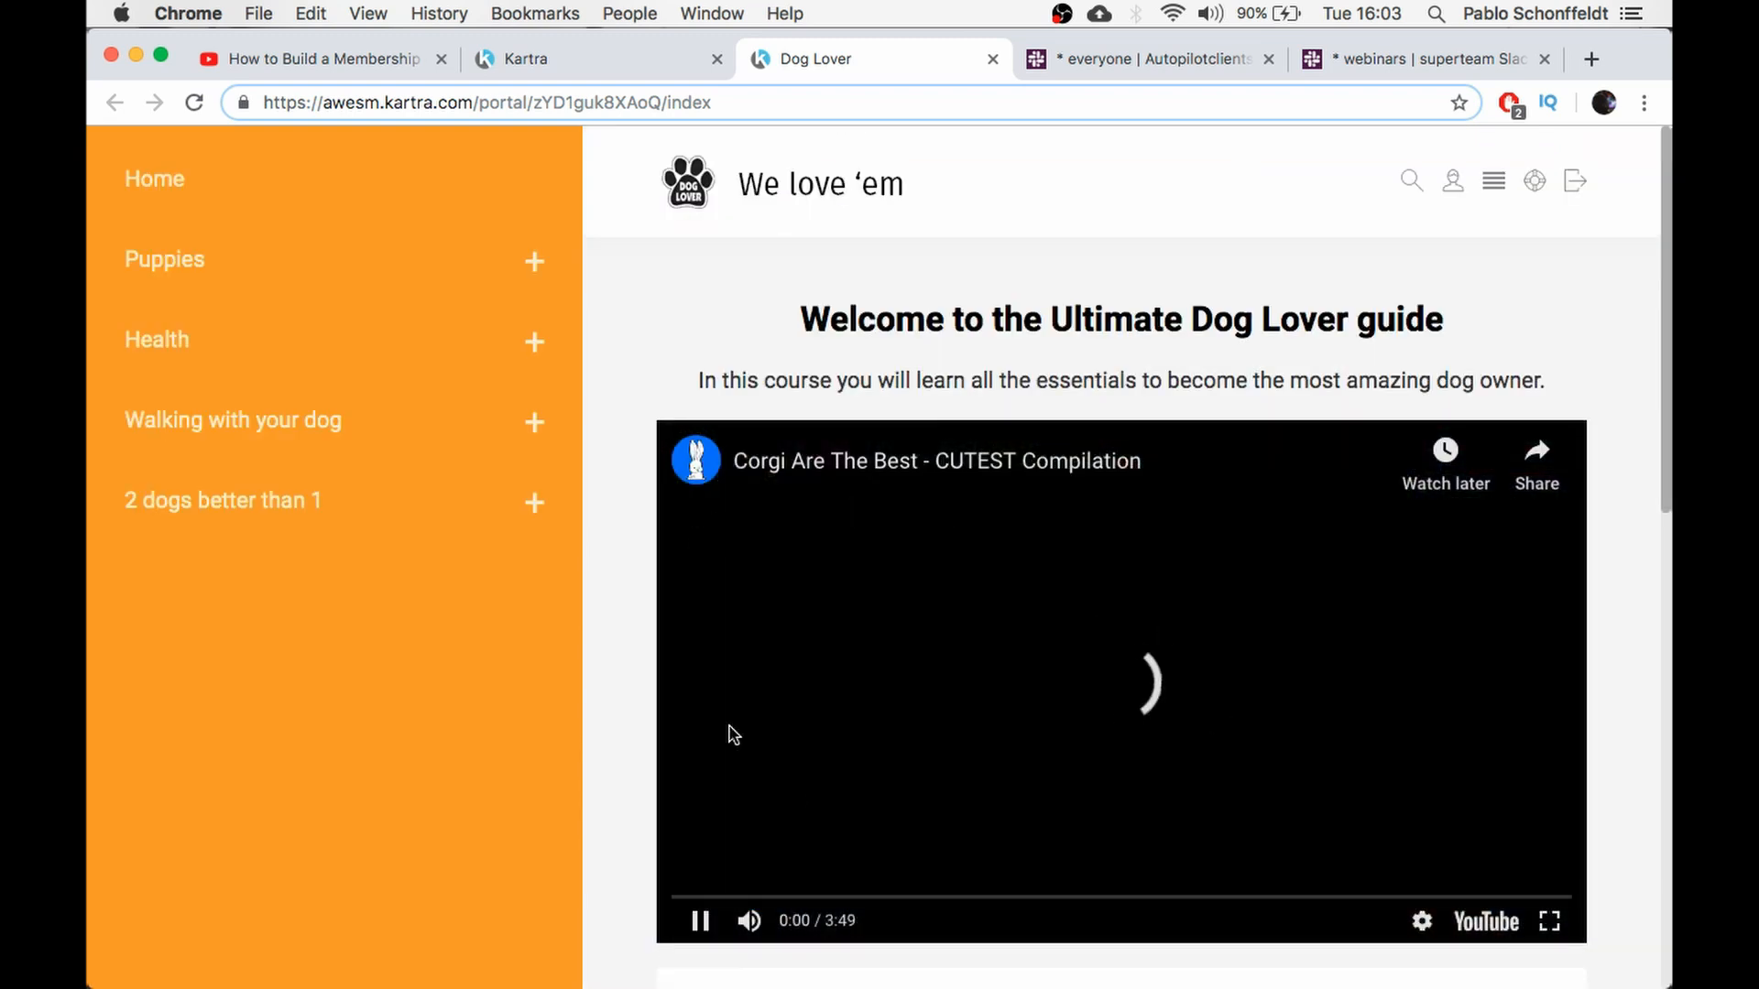
{"action": "left_click", "coordinate": [700, 920]}
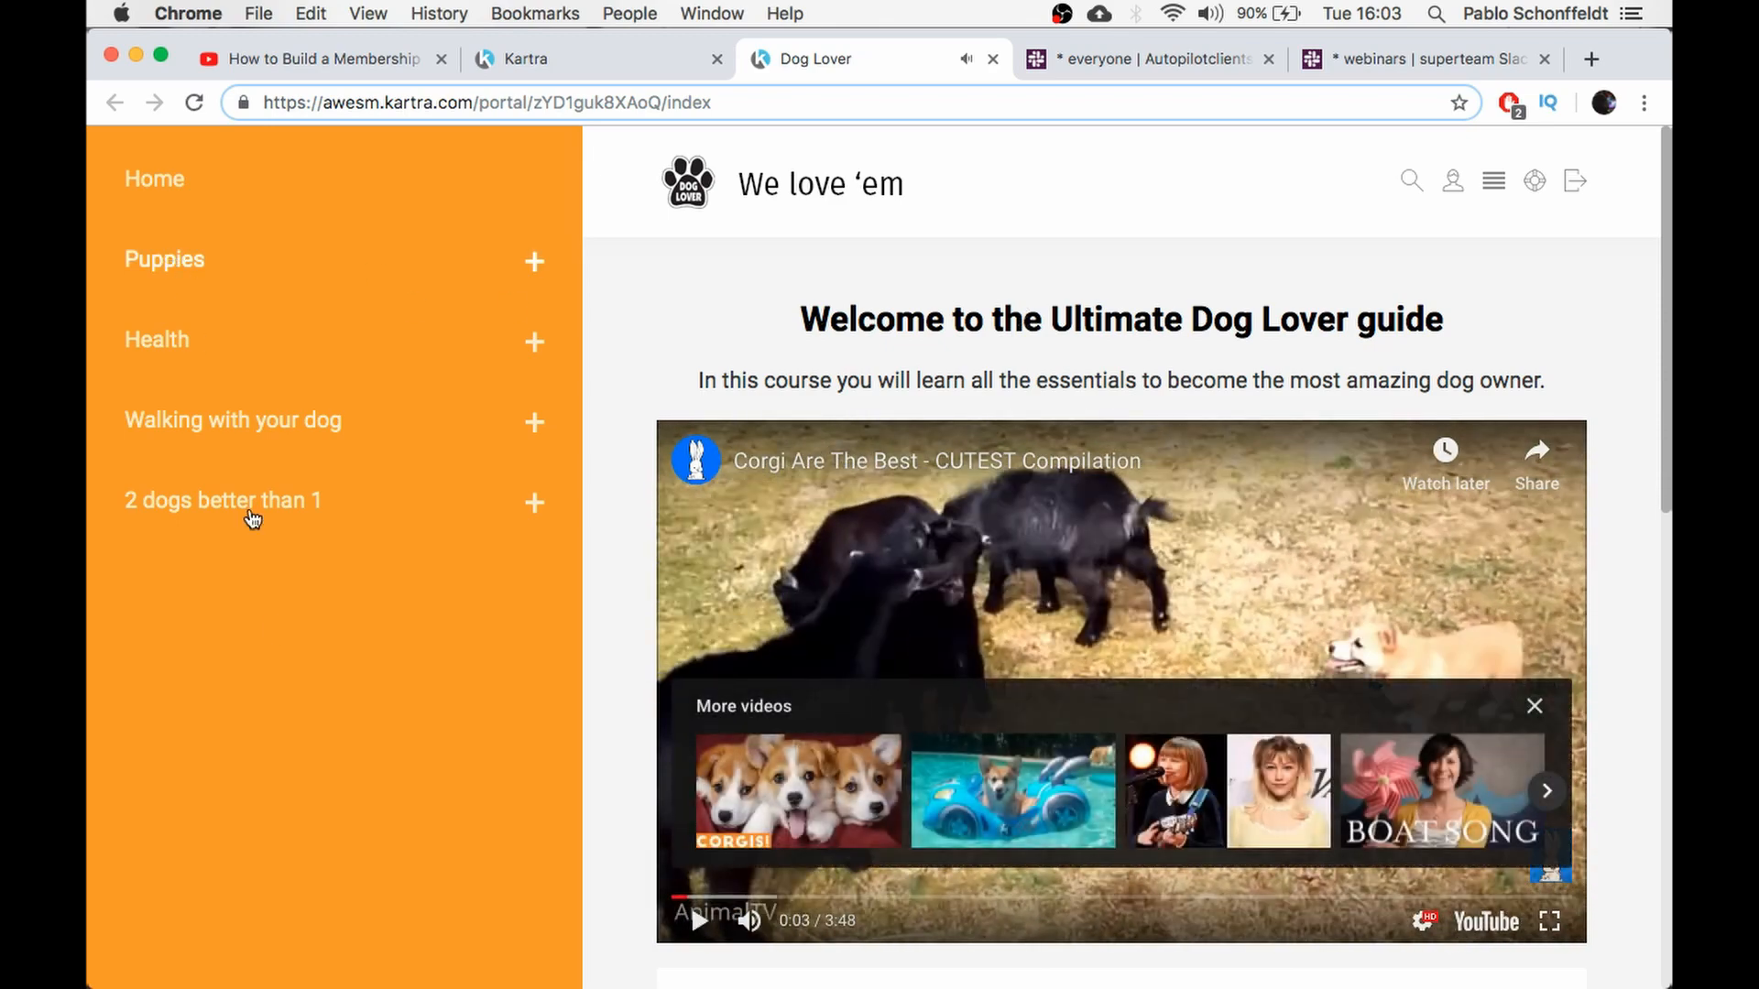
View the posts under Puppies, Health, Walking with your dog and 2 dogs better than 1 in the preview's navigation
{"action": "left_click", "coordinate": [531, 264]}
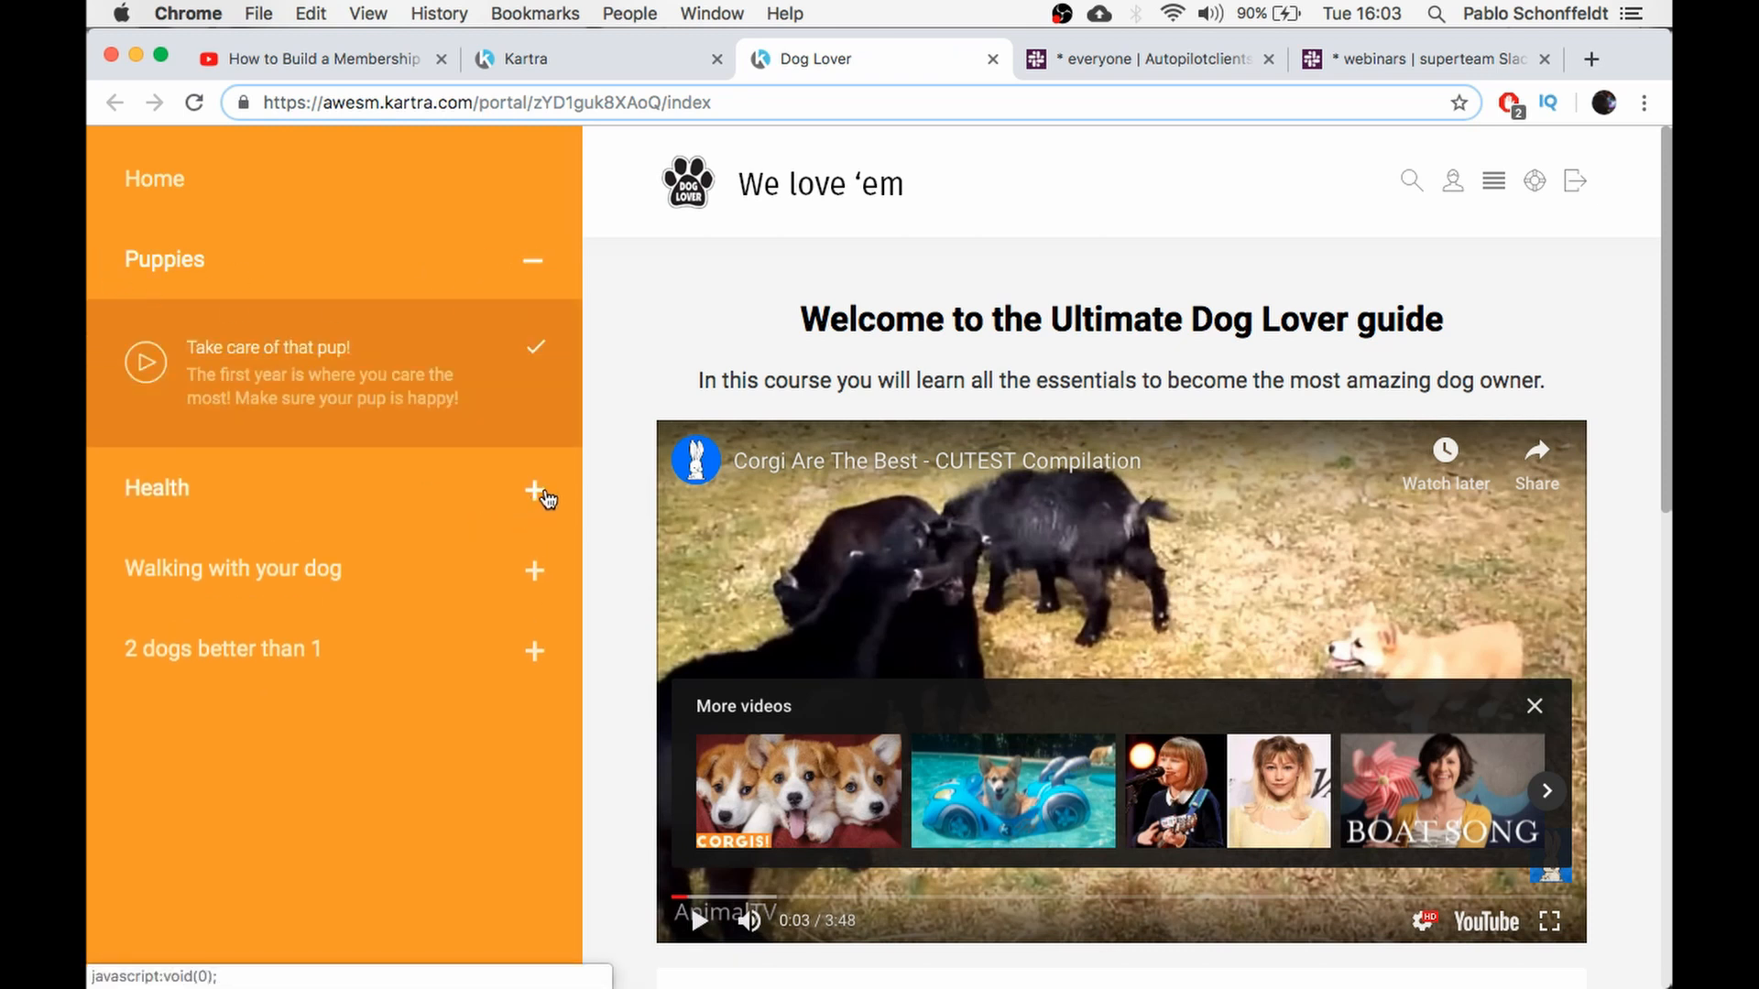
{"action": "left_click", "coordinate": [544, 495]}
{"action": "left_click", "coordinate": [536, 573]}
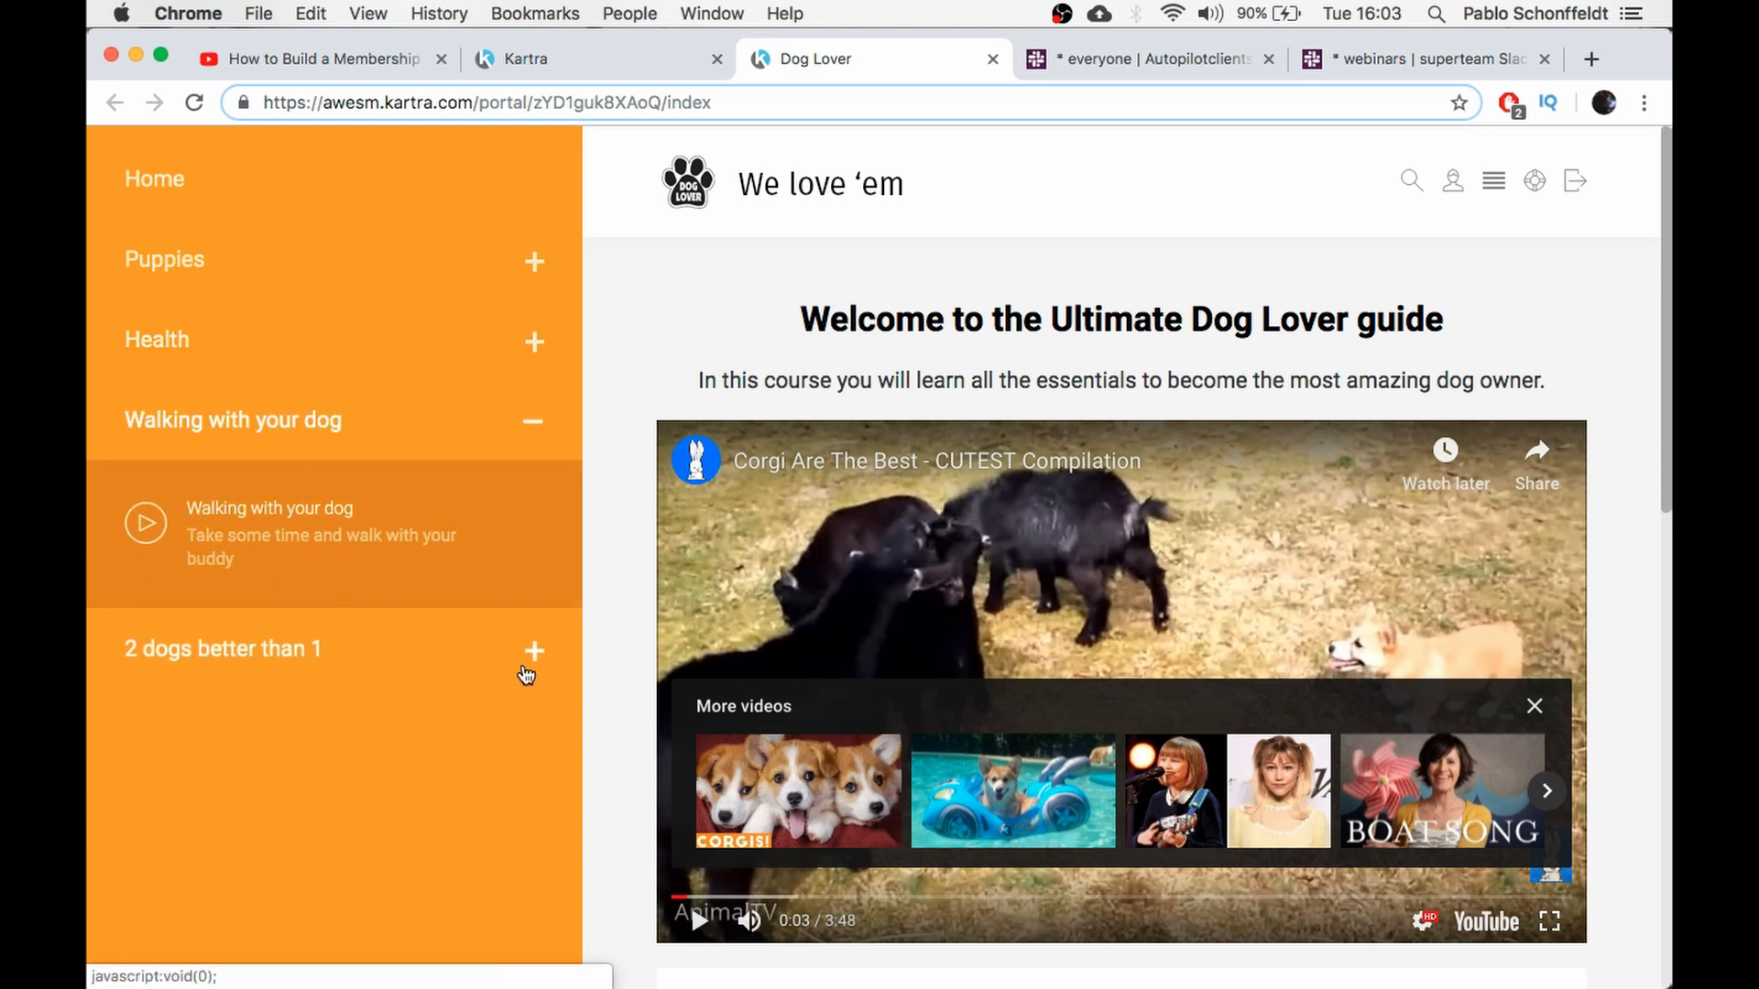
{"action": "left_click", "coordinate": [536, 654]}
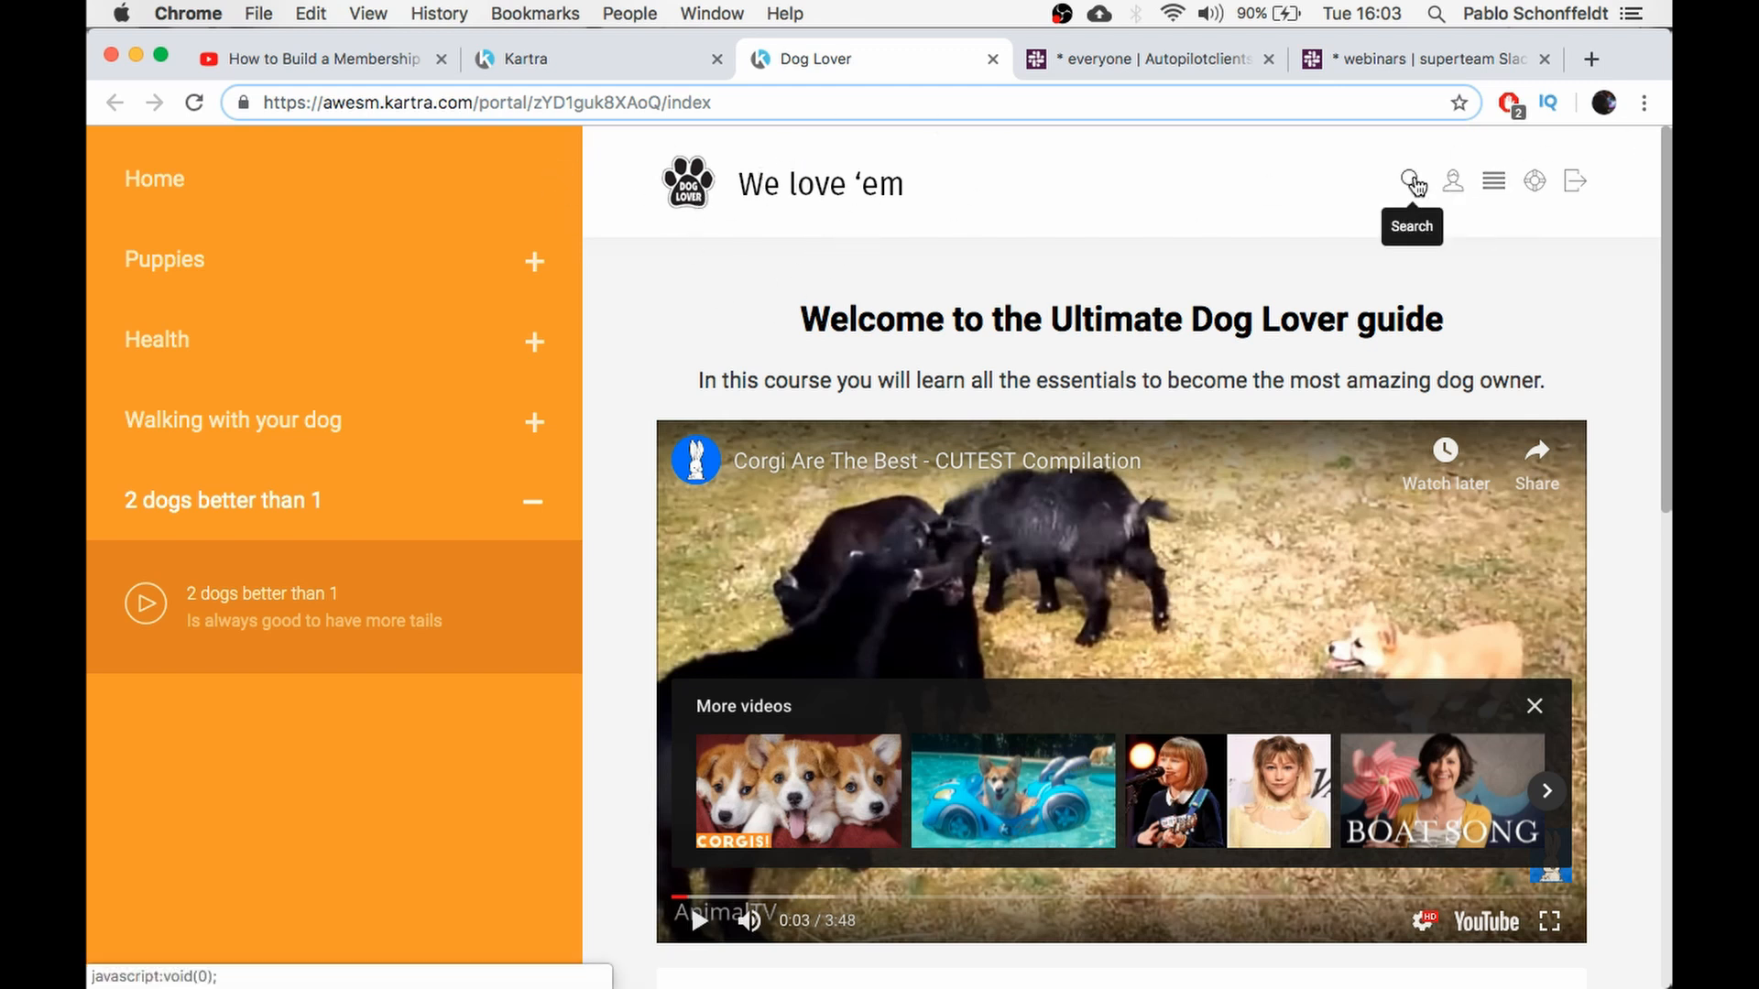
Try the preview's search option and view the sitemap with its category and post list
{"action": "left_click", "coordinate": [1414, 183]}
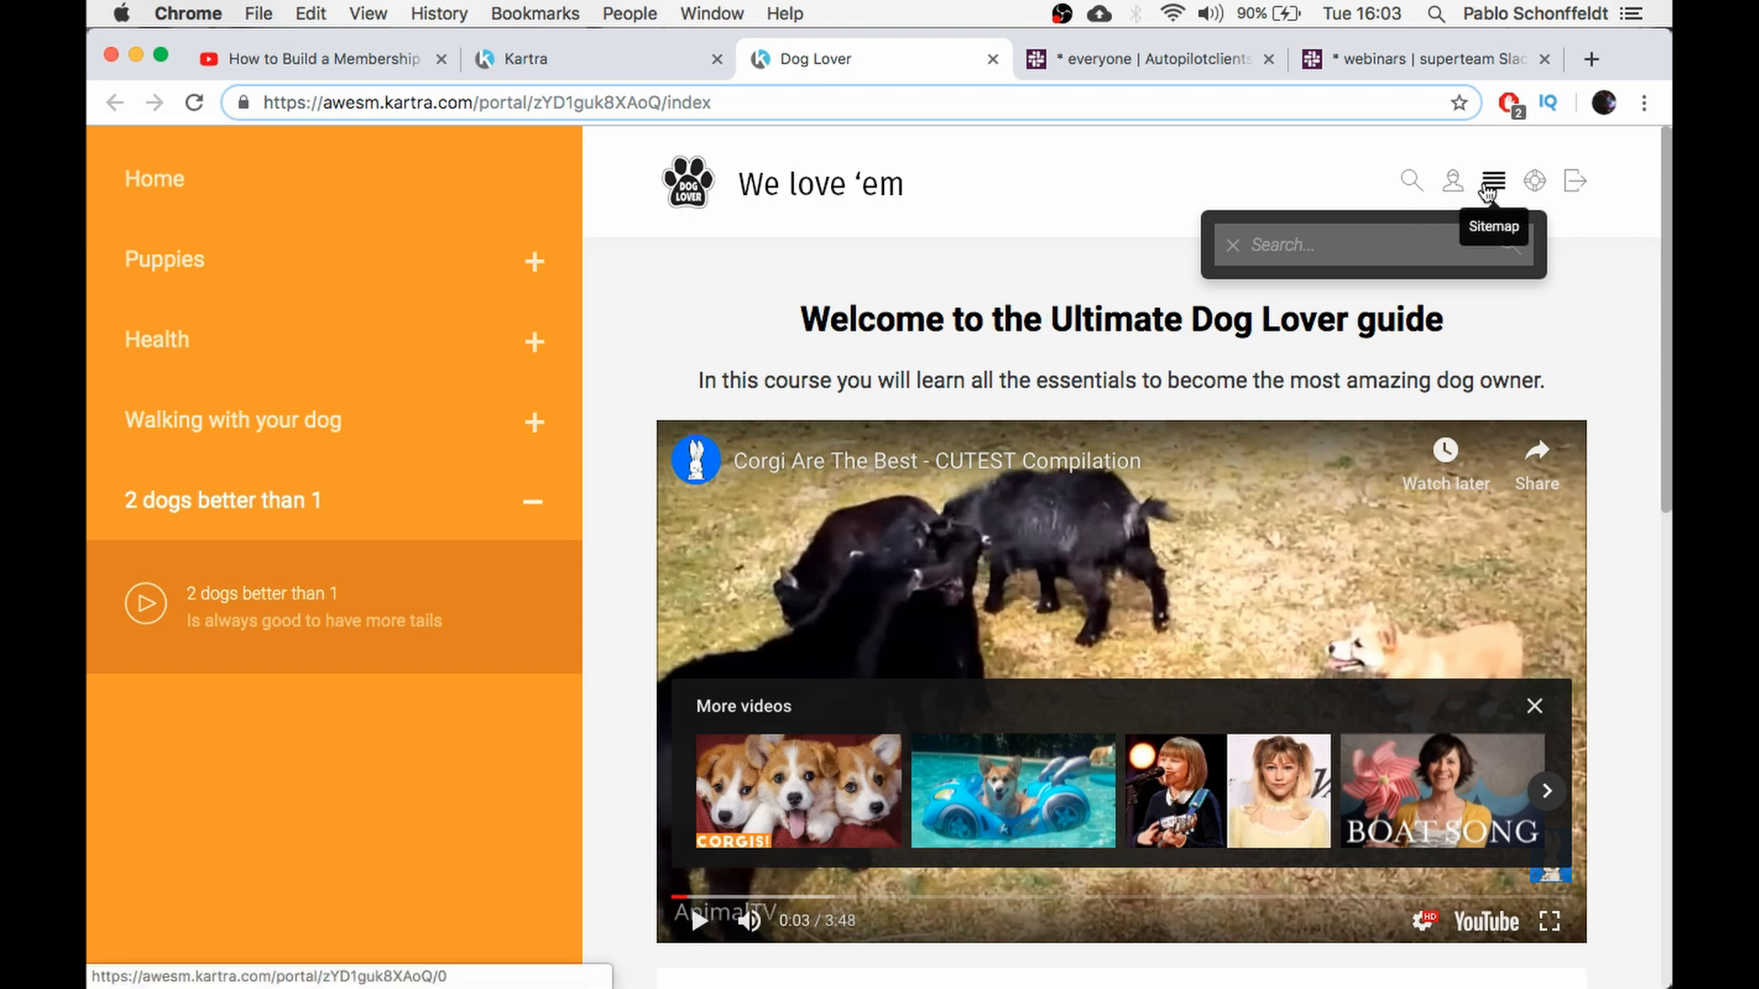
{"action": "left_click", "coordinate": [1490, 187]}
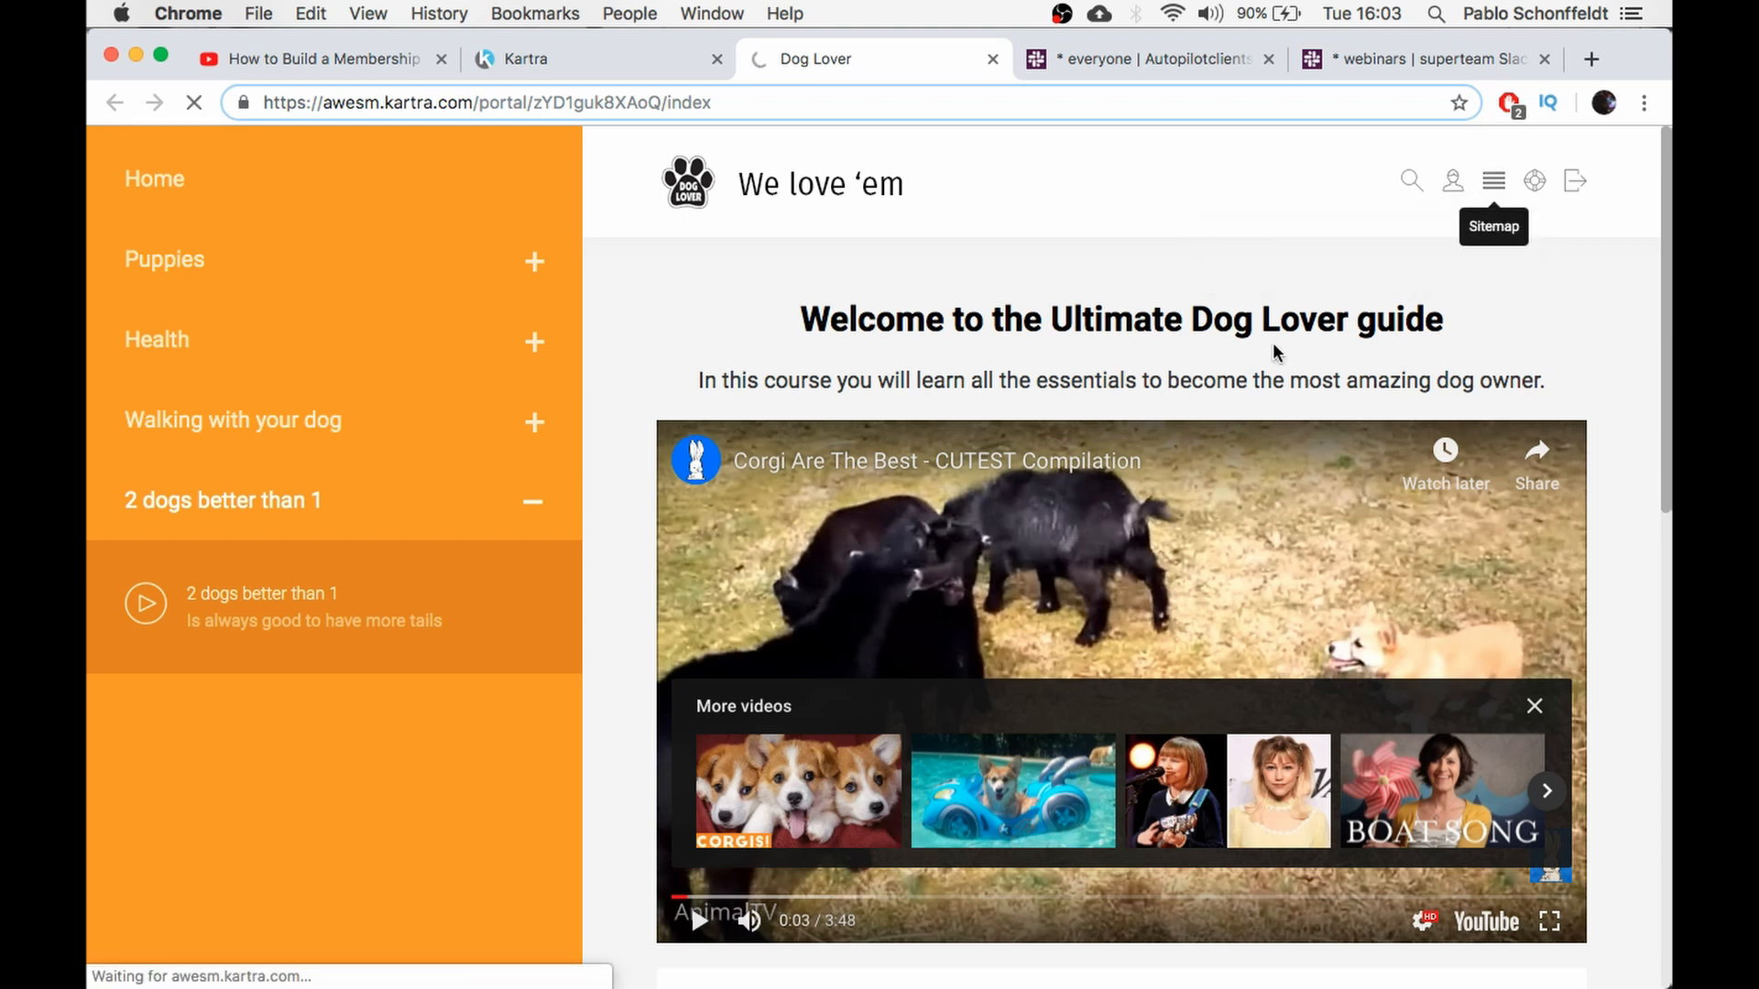
{"action": "scroll", "coordinate": [1322, 409], "scroll_direction": "down", "scroll_amount": 1}
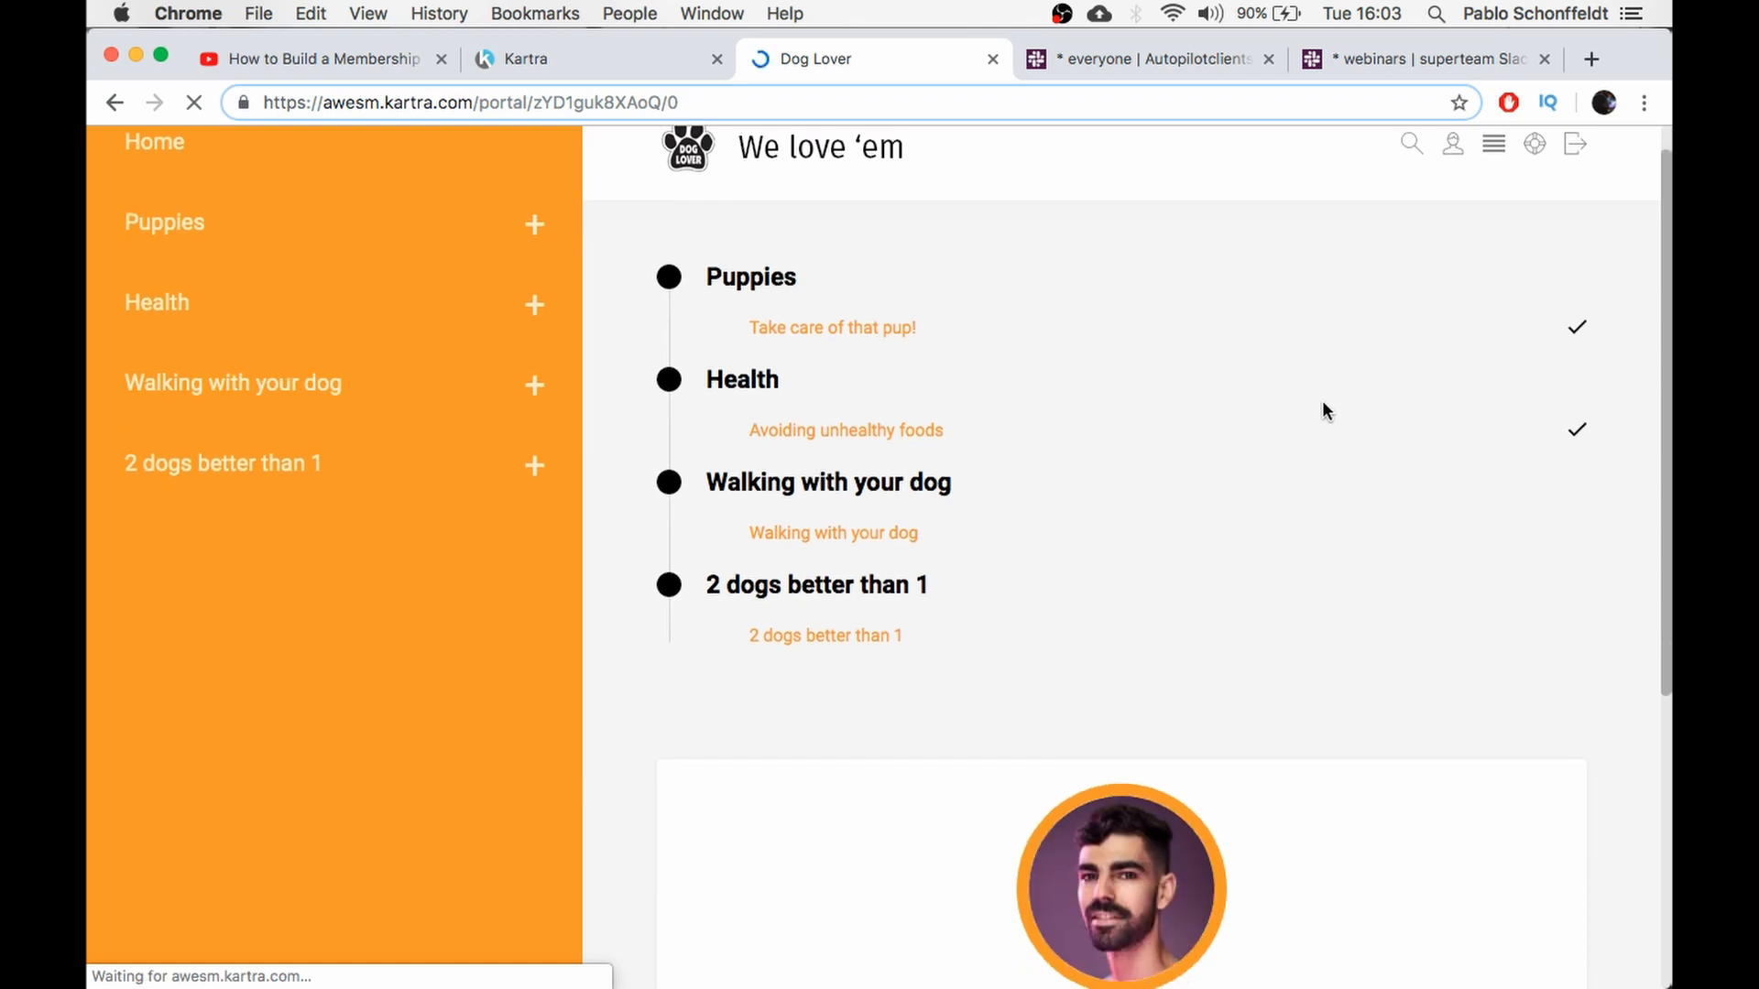
{"action": "scroll", "coordinate": [1180, 456], "scroll_direction": "up", "scroll_amount": 1}
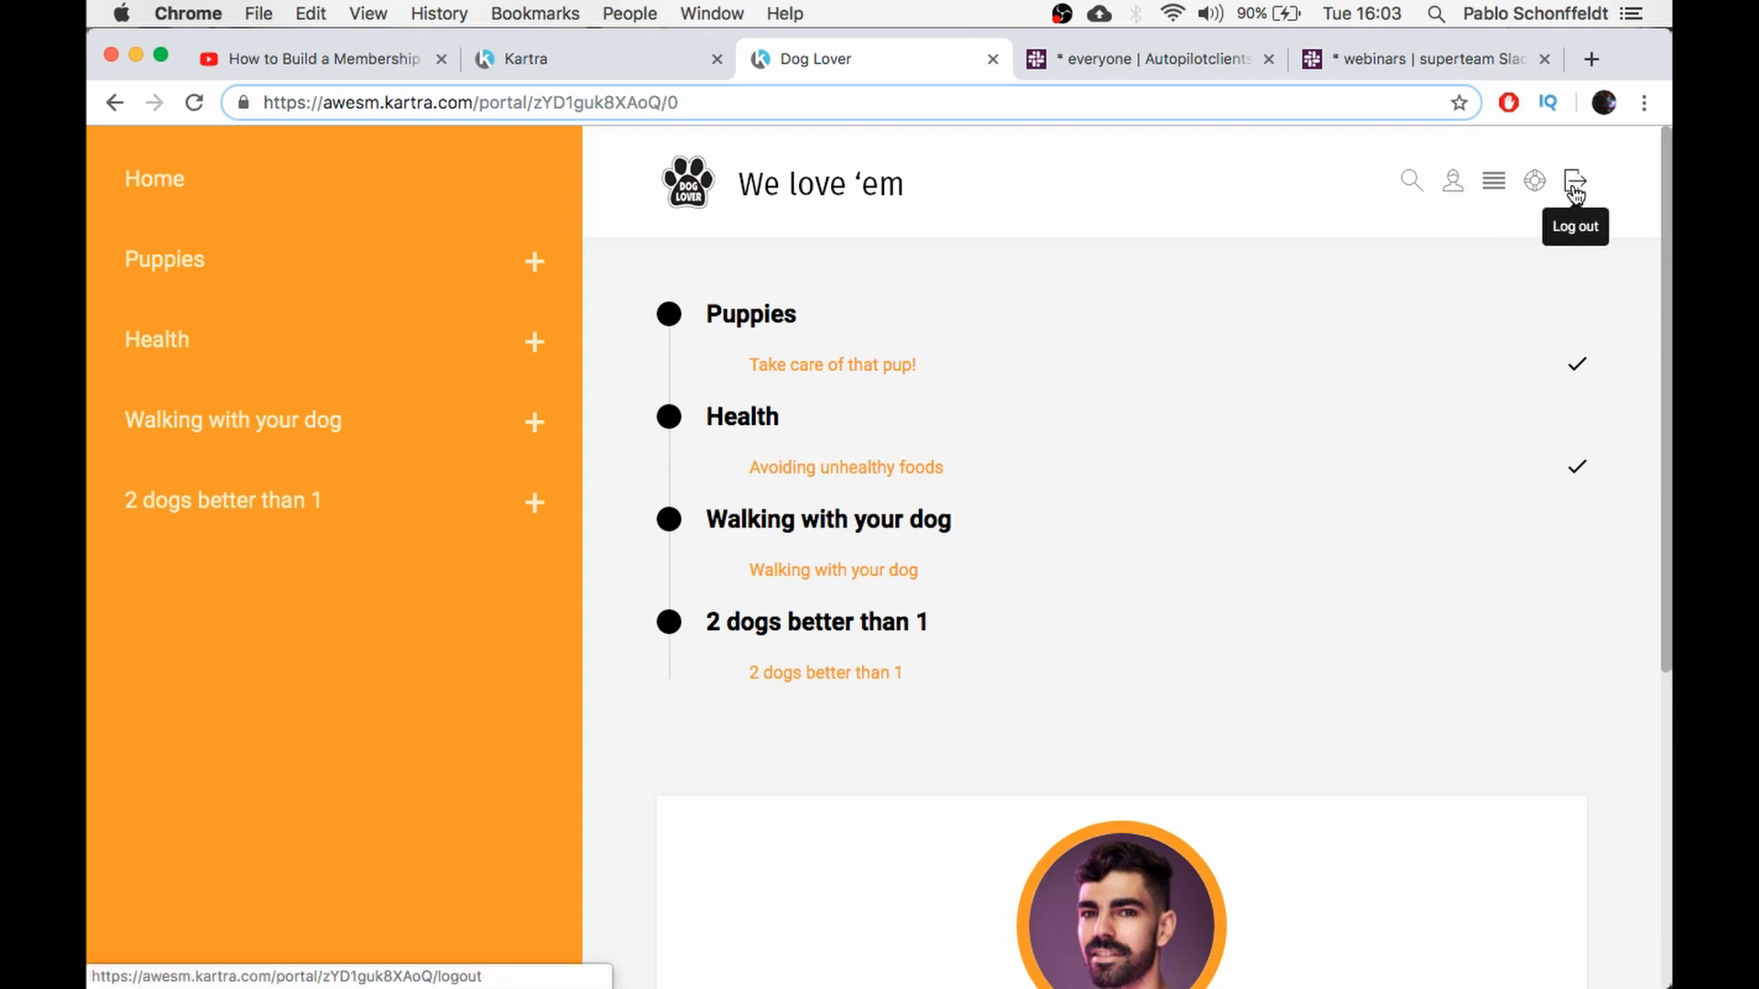
{"action": "scroll", "coordinate": [1092, 556], "scroll_direction": "down", "scroll_amount": 5}
{"action": "scroll", "coordinate": [1090, 553], "scroll_direction": "up", "scroll_amount": 5}
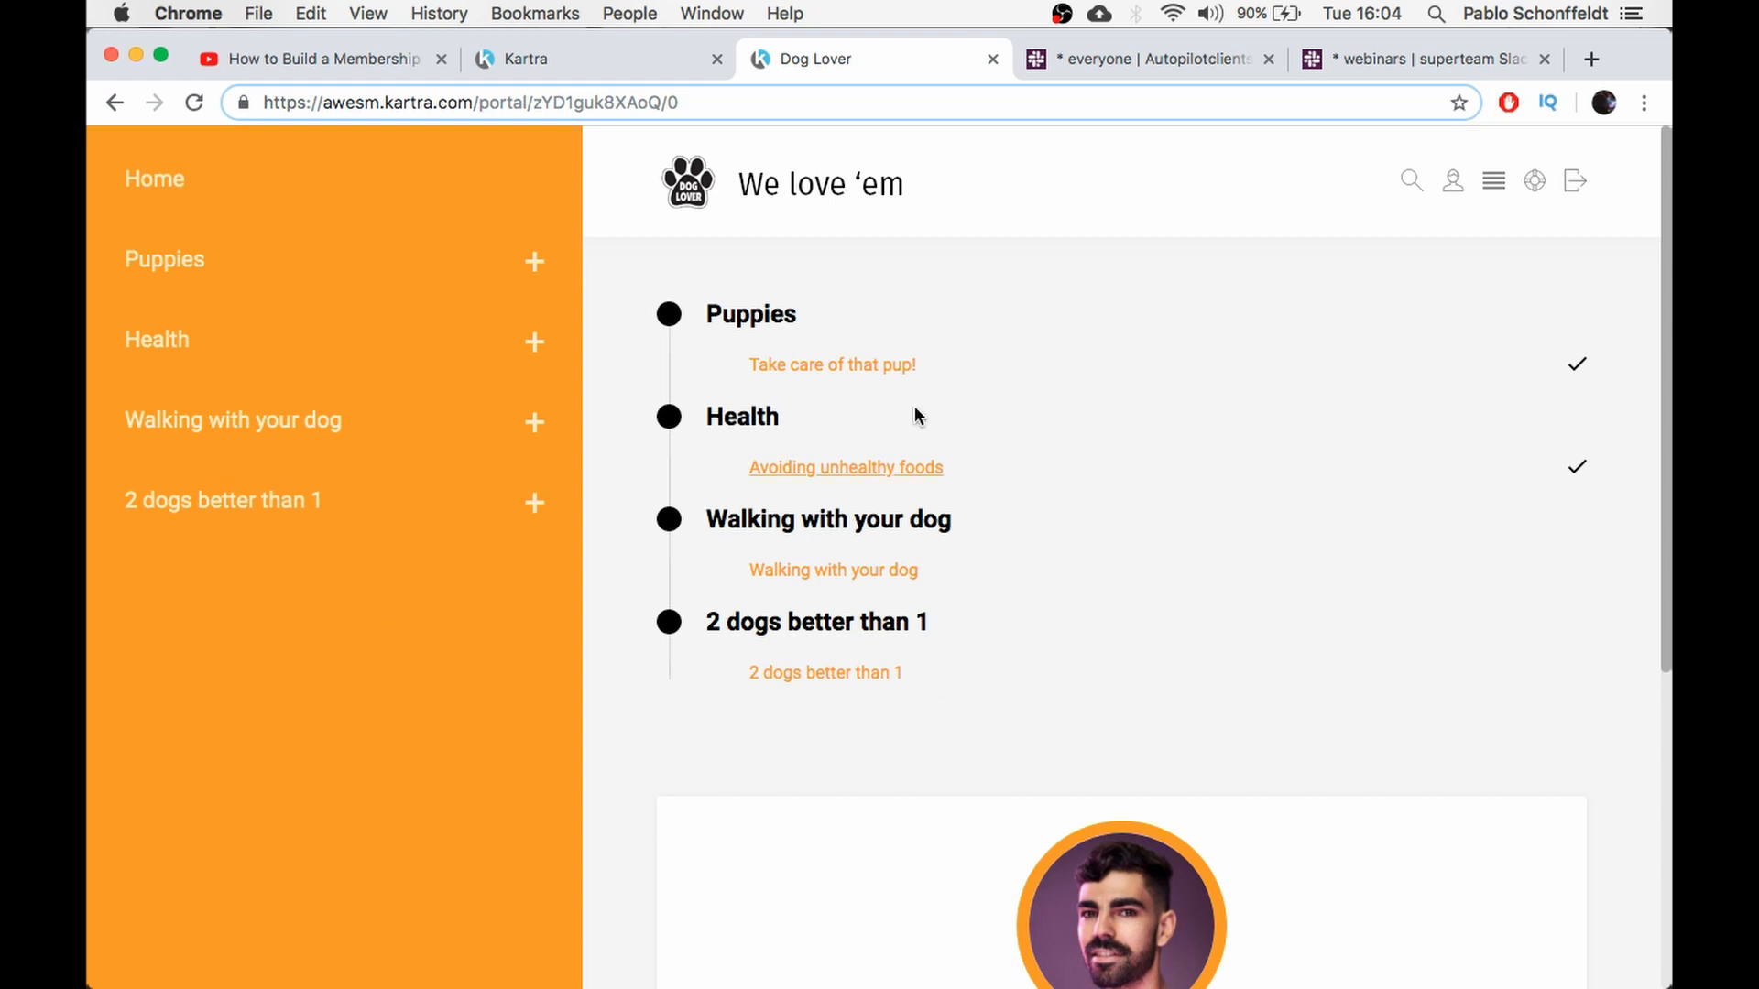
Close the site preview, save the orange template and exit the builder, then save the Contents stage to continue to Comments
{"action": "left_click", "coordinate": [993, 58]}
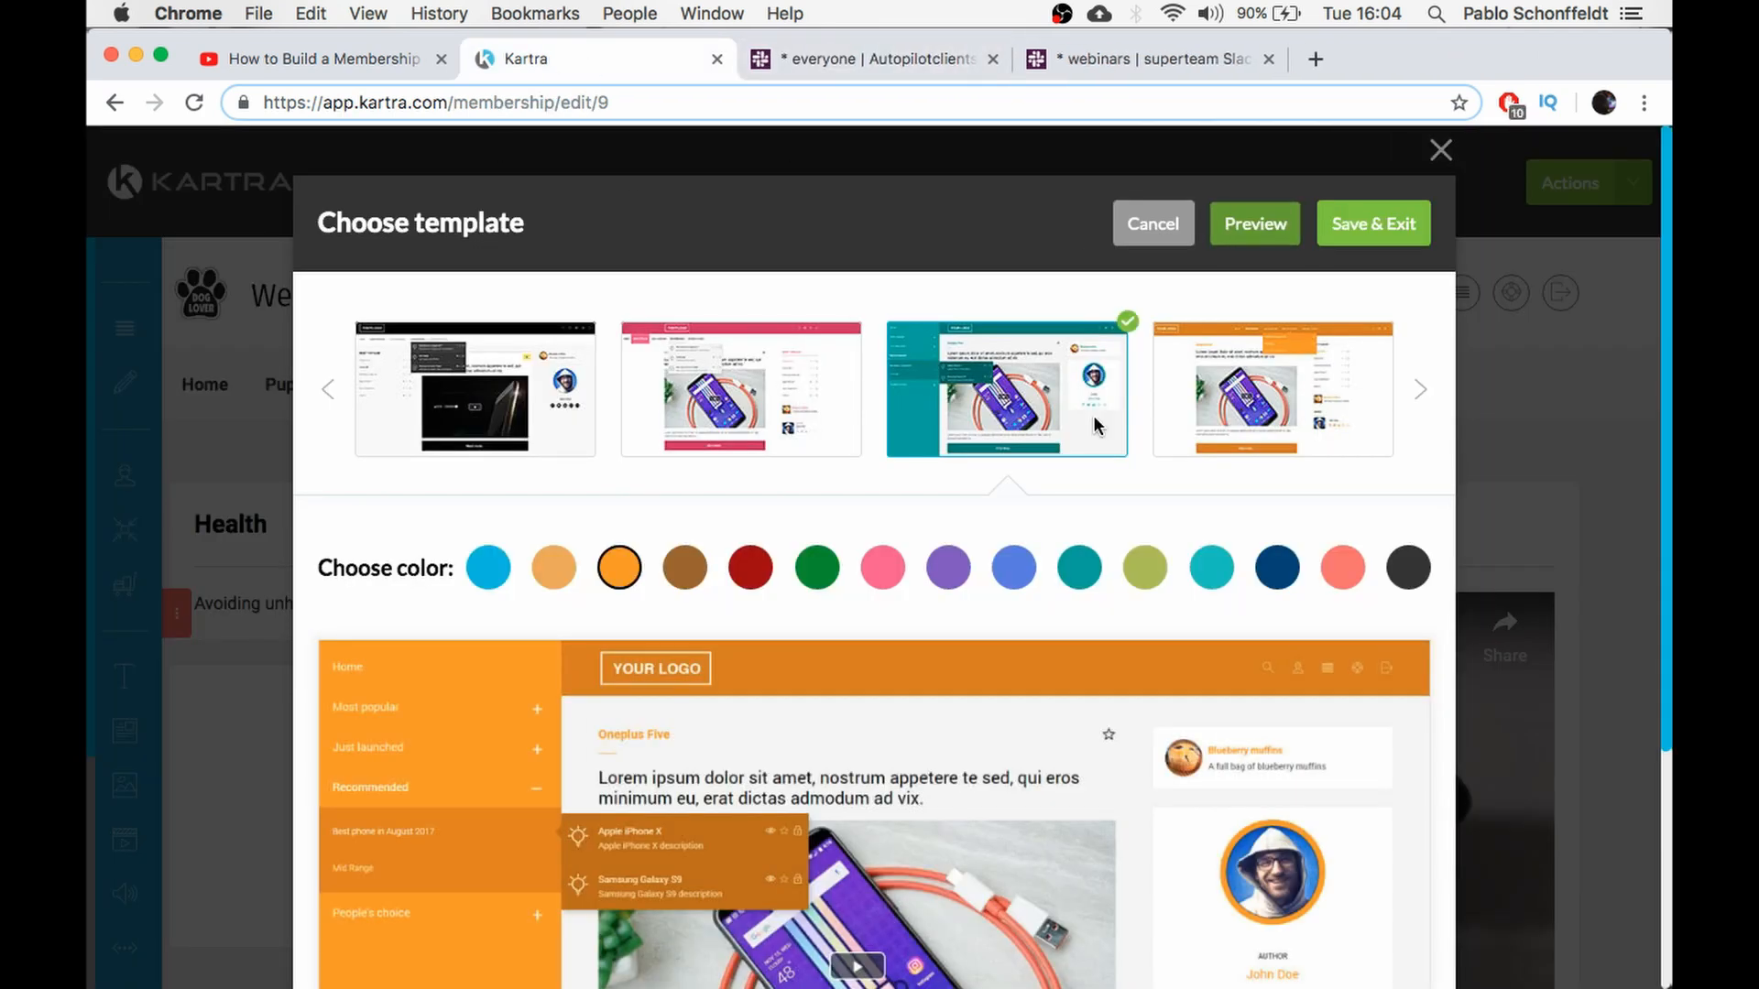
{"action": "left_click", "coordinate": [1377, 231]}
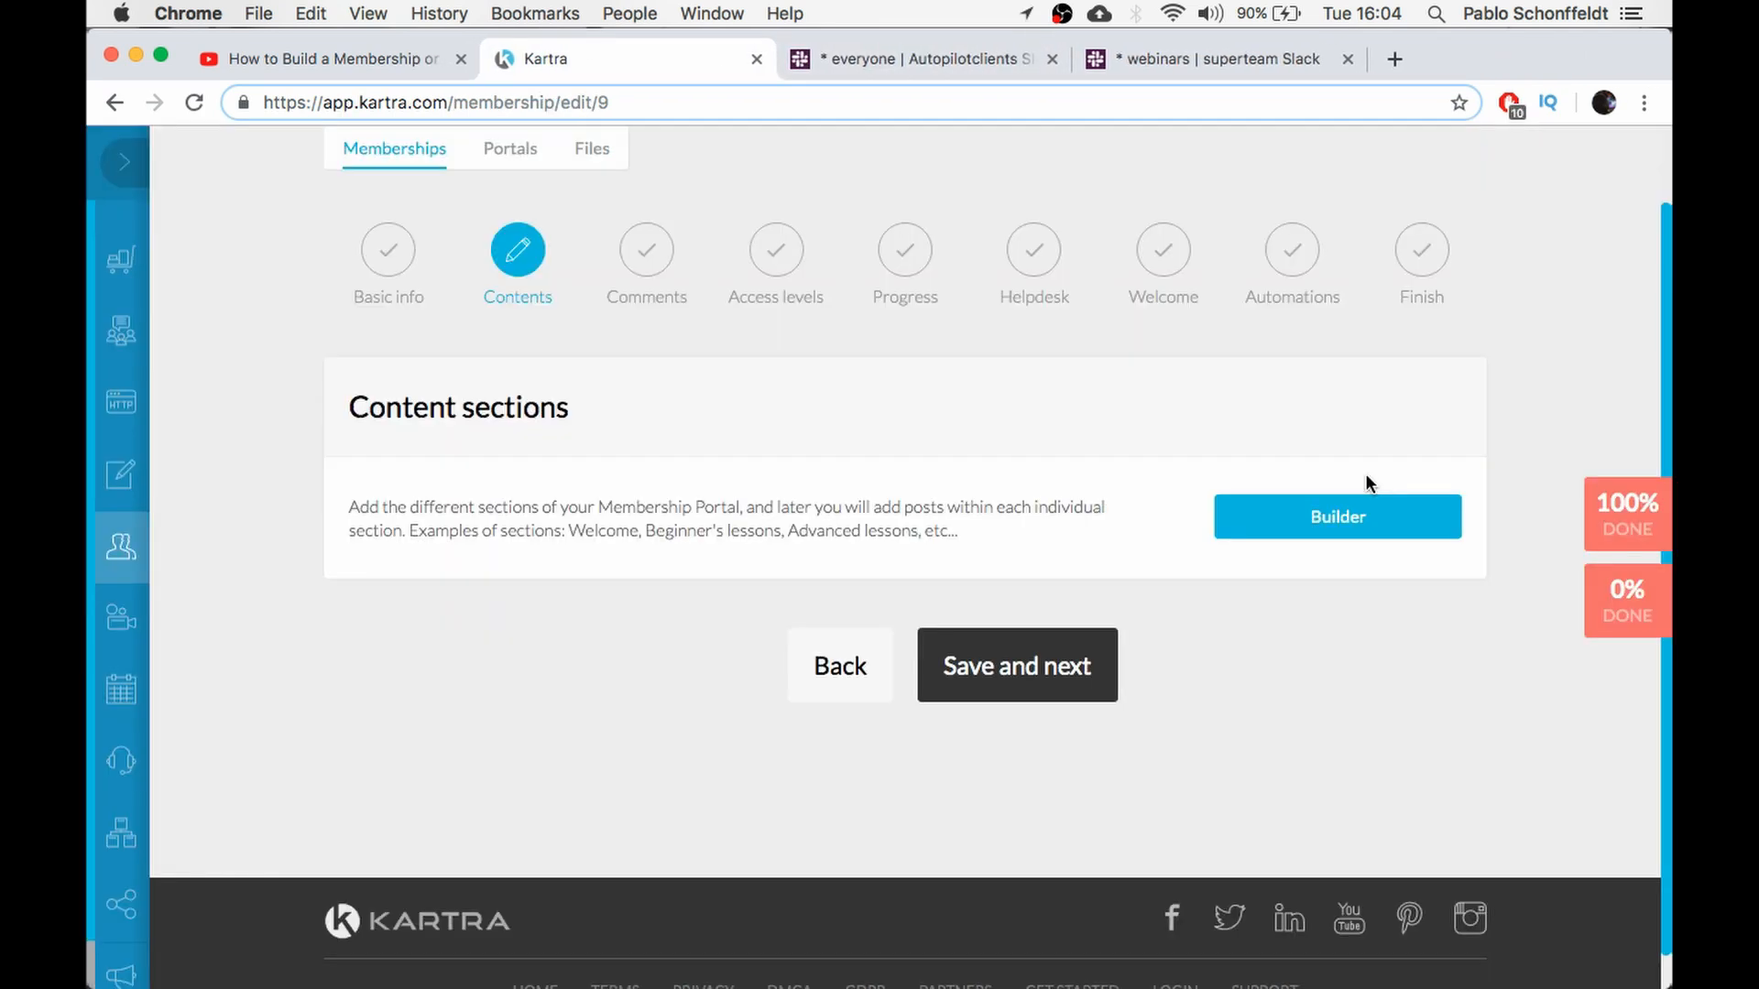
{"action": "left_click", "coordinate": [1007, 689]}
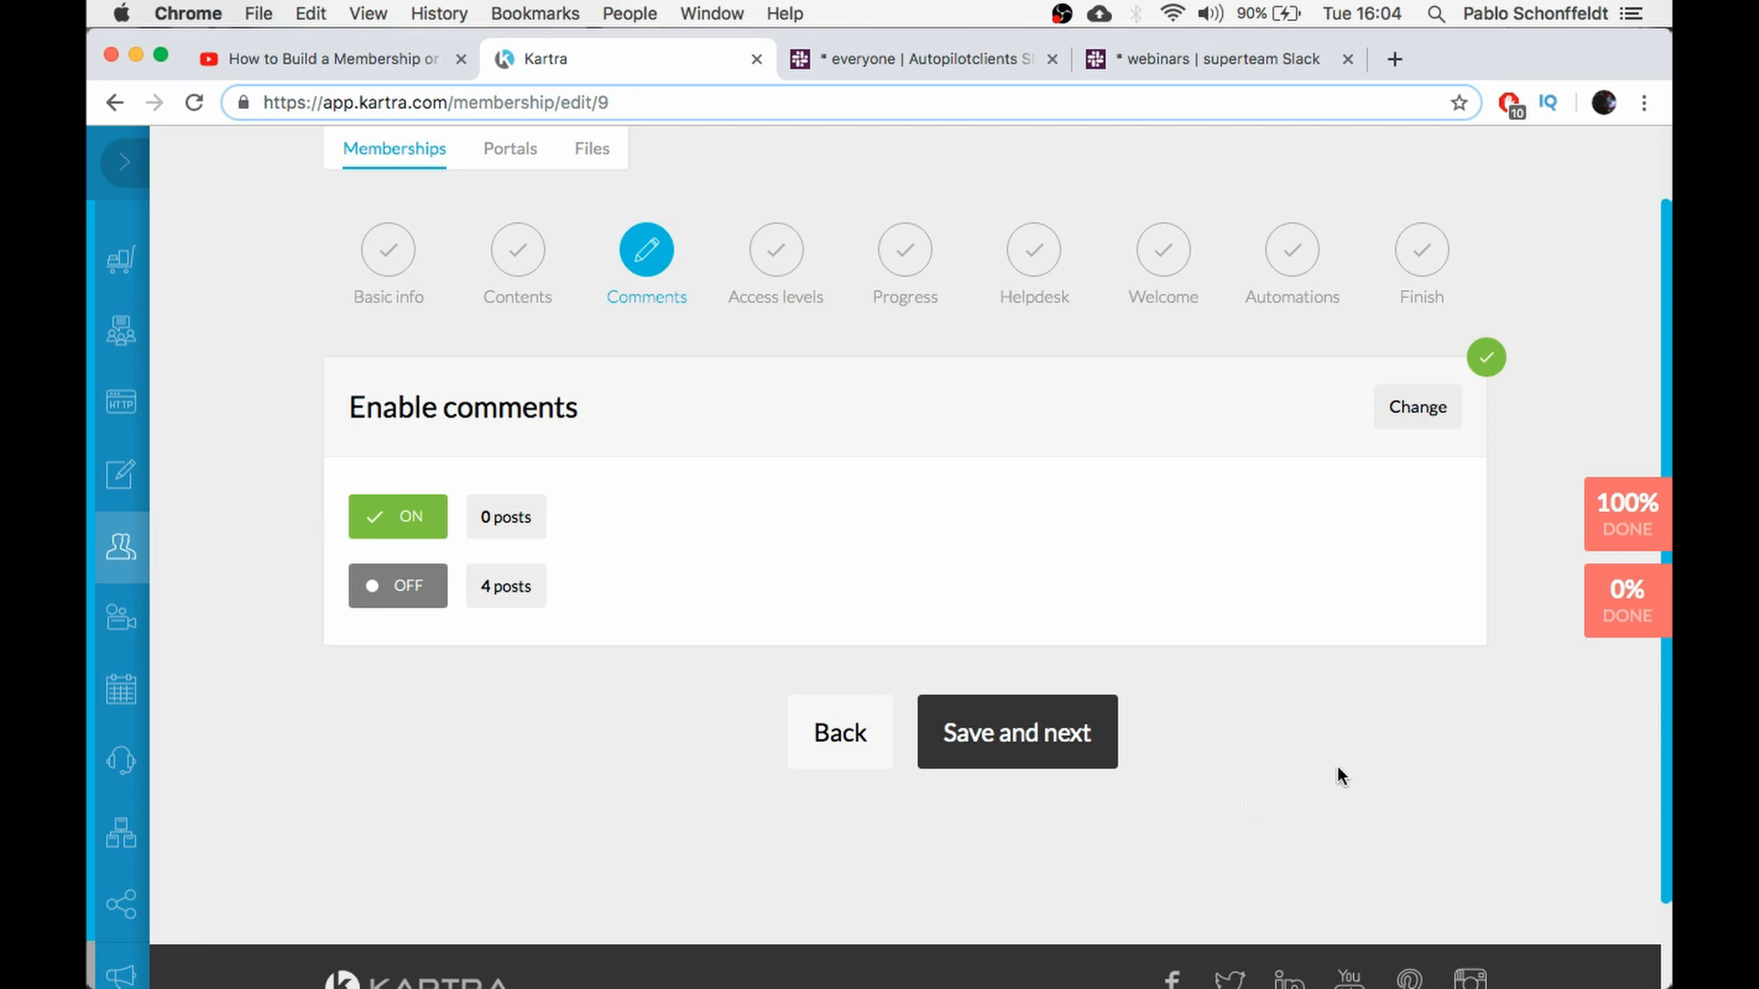
Enable comments for all four posts across the Puppies, Health, Walking with your dog and 2 dogs better than 1 categories and save
{"action": "left_click", "coordinate": [1389, 416]}
{"action": "scroll", "coordinate": [1075, 591], "scroll_direction": "down", "scroll_amount": 3}
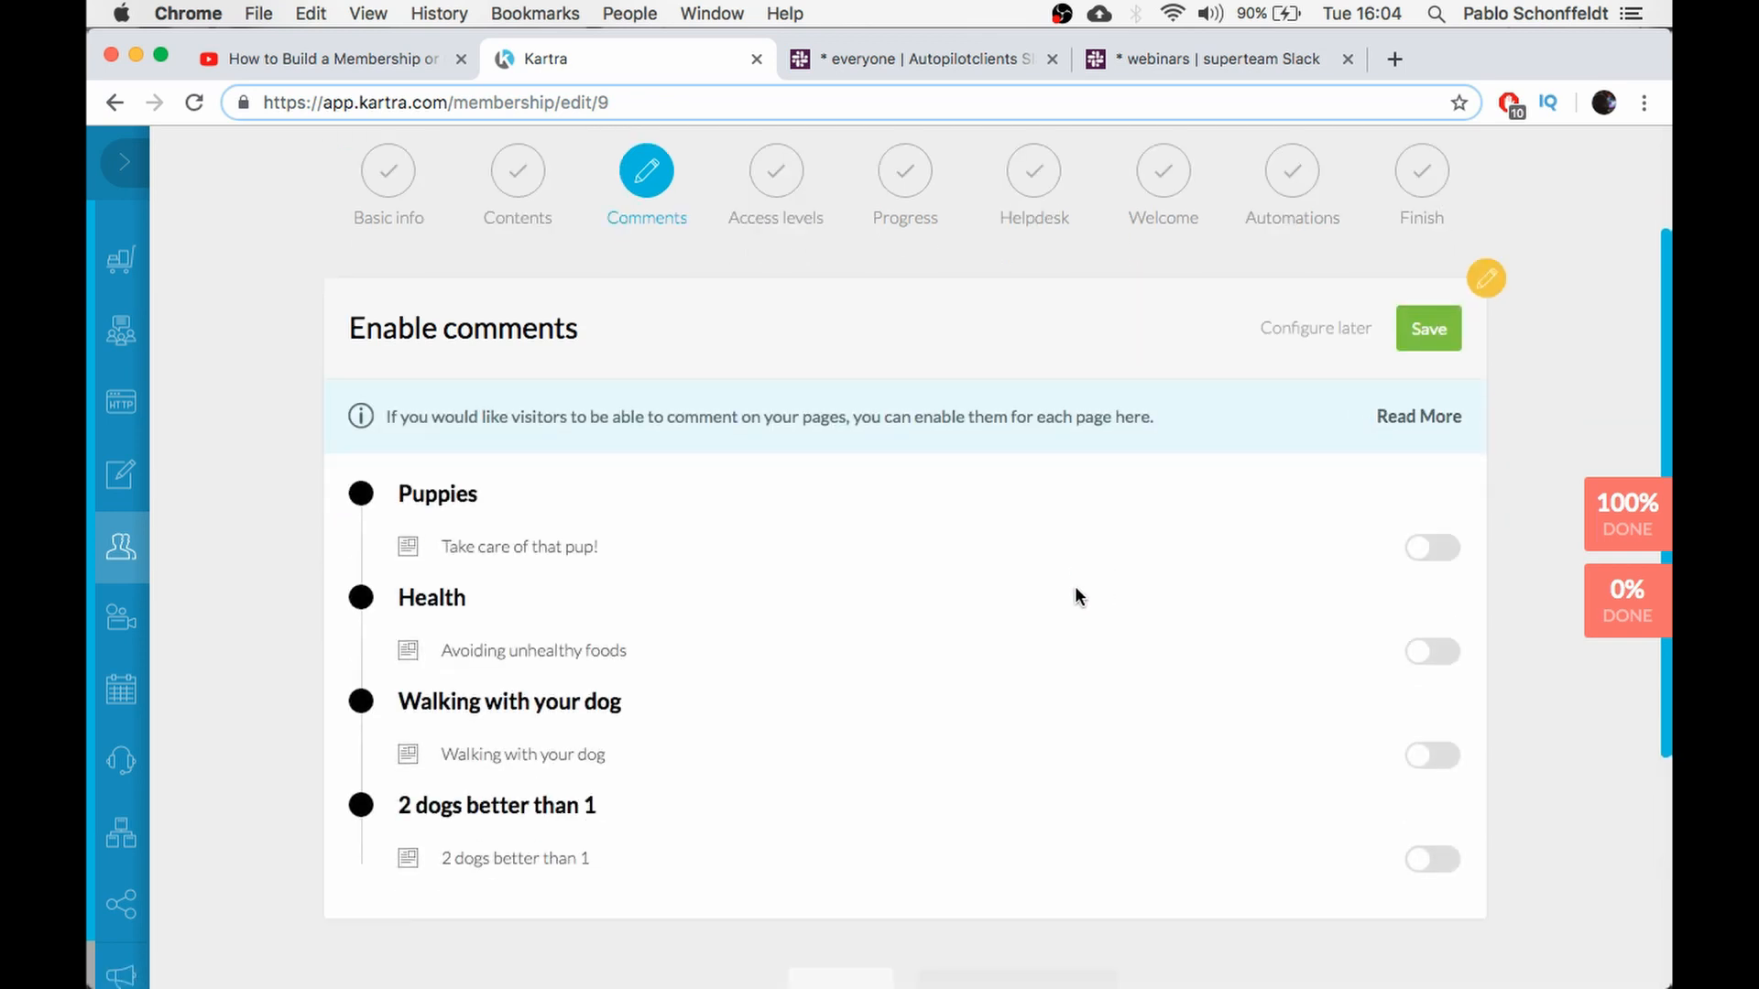
{"action": "left_click", "coordinate": [1429, 475]}
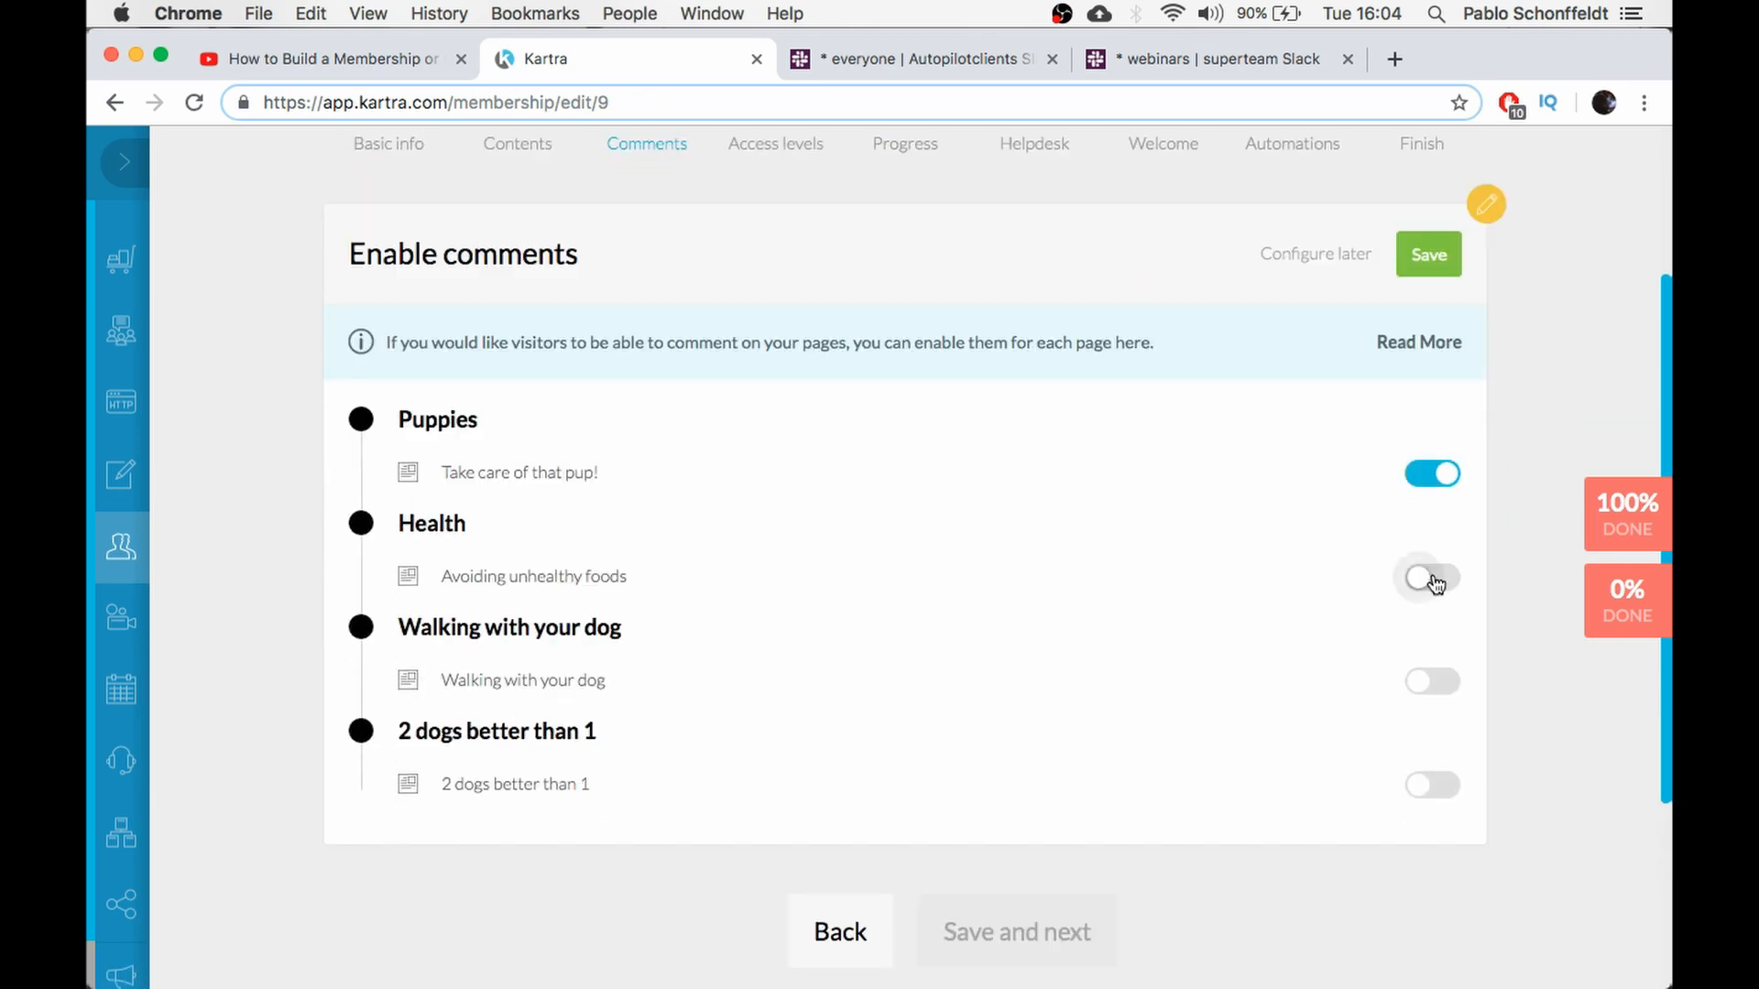
{"action": "left_click", "coordinate": [1432, 577]}
{"action": "left_click", "coordinate": [1432, 681]}
{"action": "left_click", "coordinate": [1431, 785]}
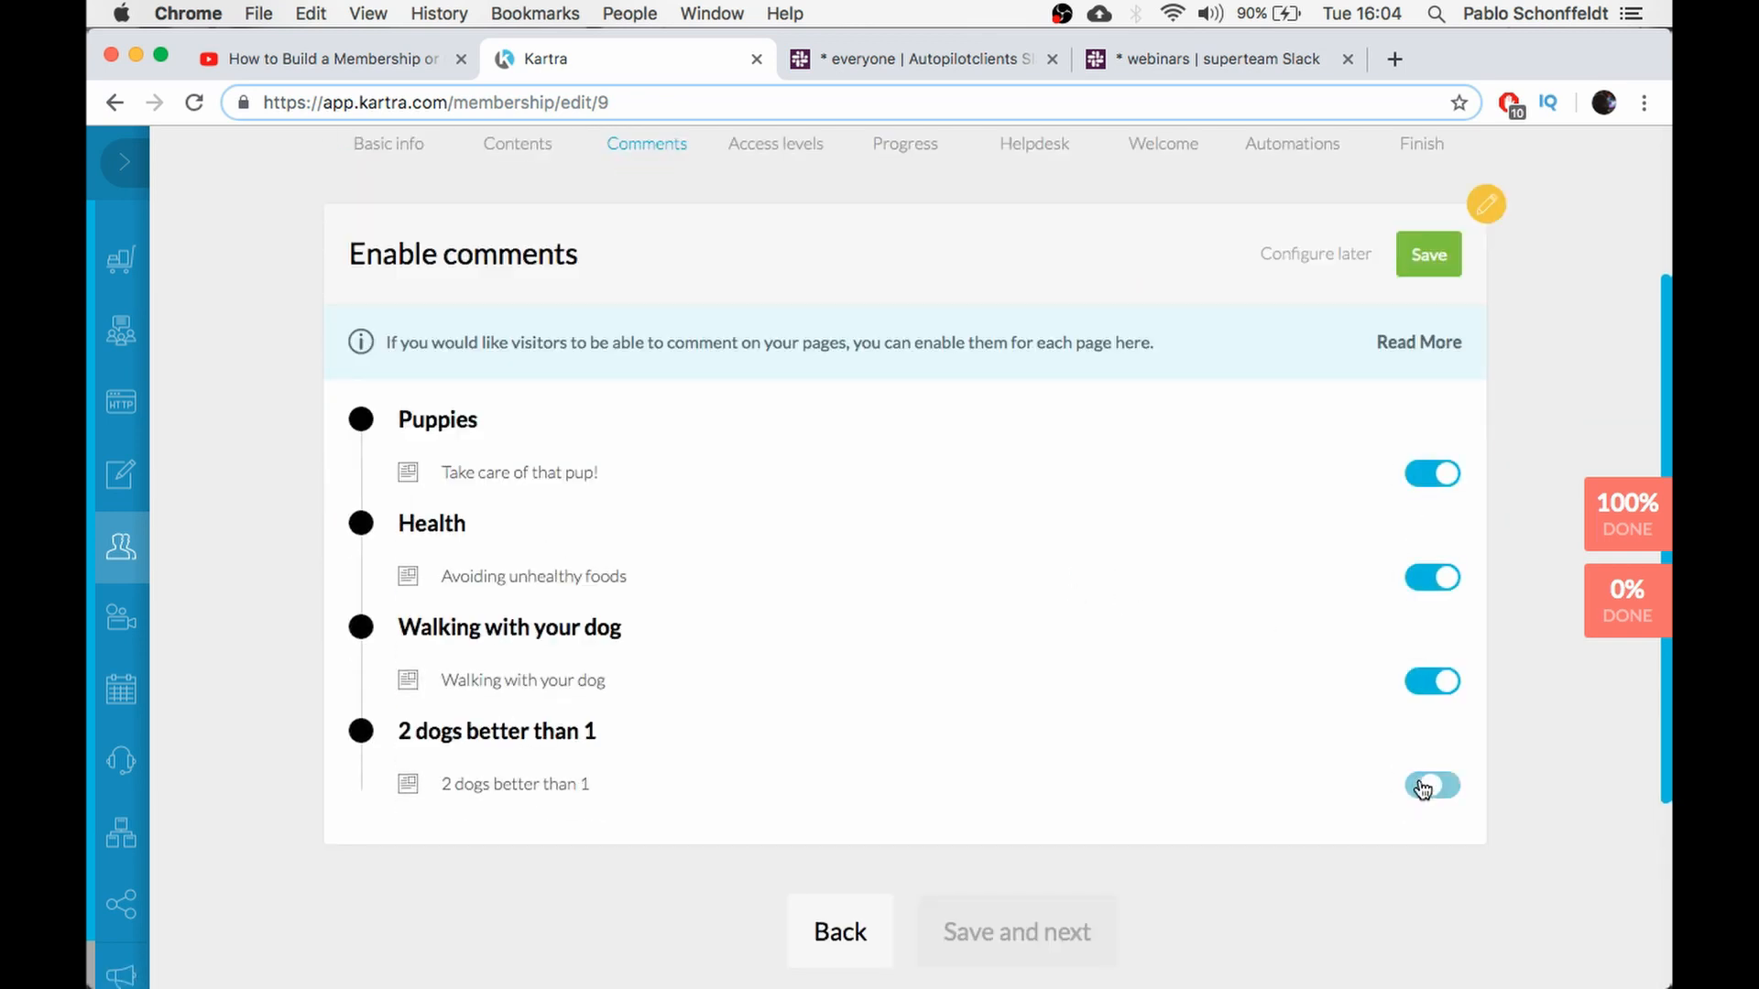
{"action": "scroll", "coordinate": [1063, 761], "scroll_direction": "down", "scroll_amount": 2}
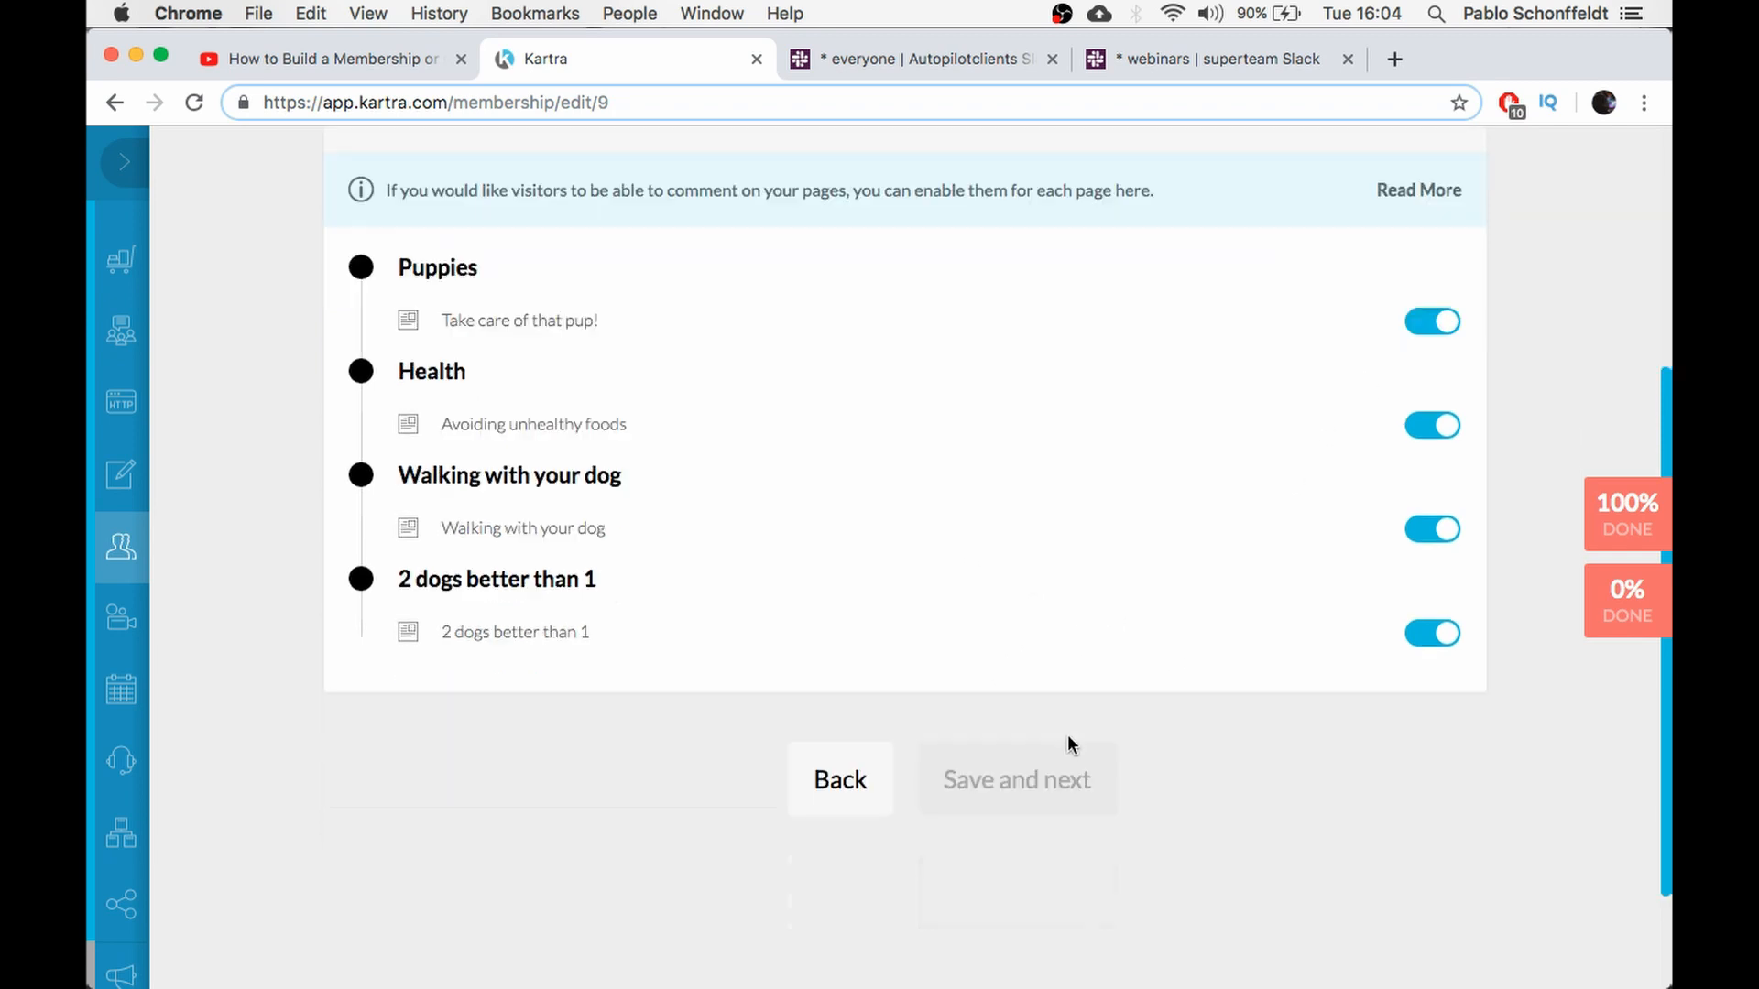
{"action": "scroll", "coordinate": [1126, 724], "scroll_direction": "up", "scroll_amount": 5}
{"action": "left_click", "coordinate": [1425, 505]}
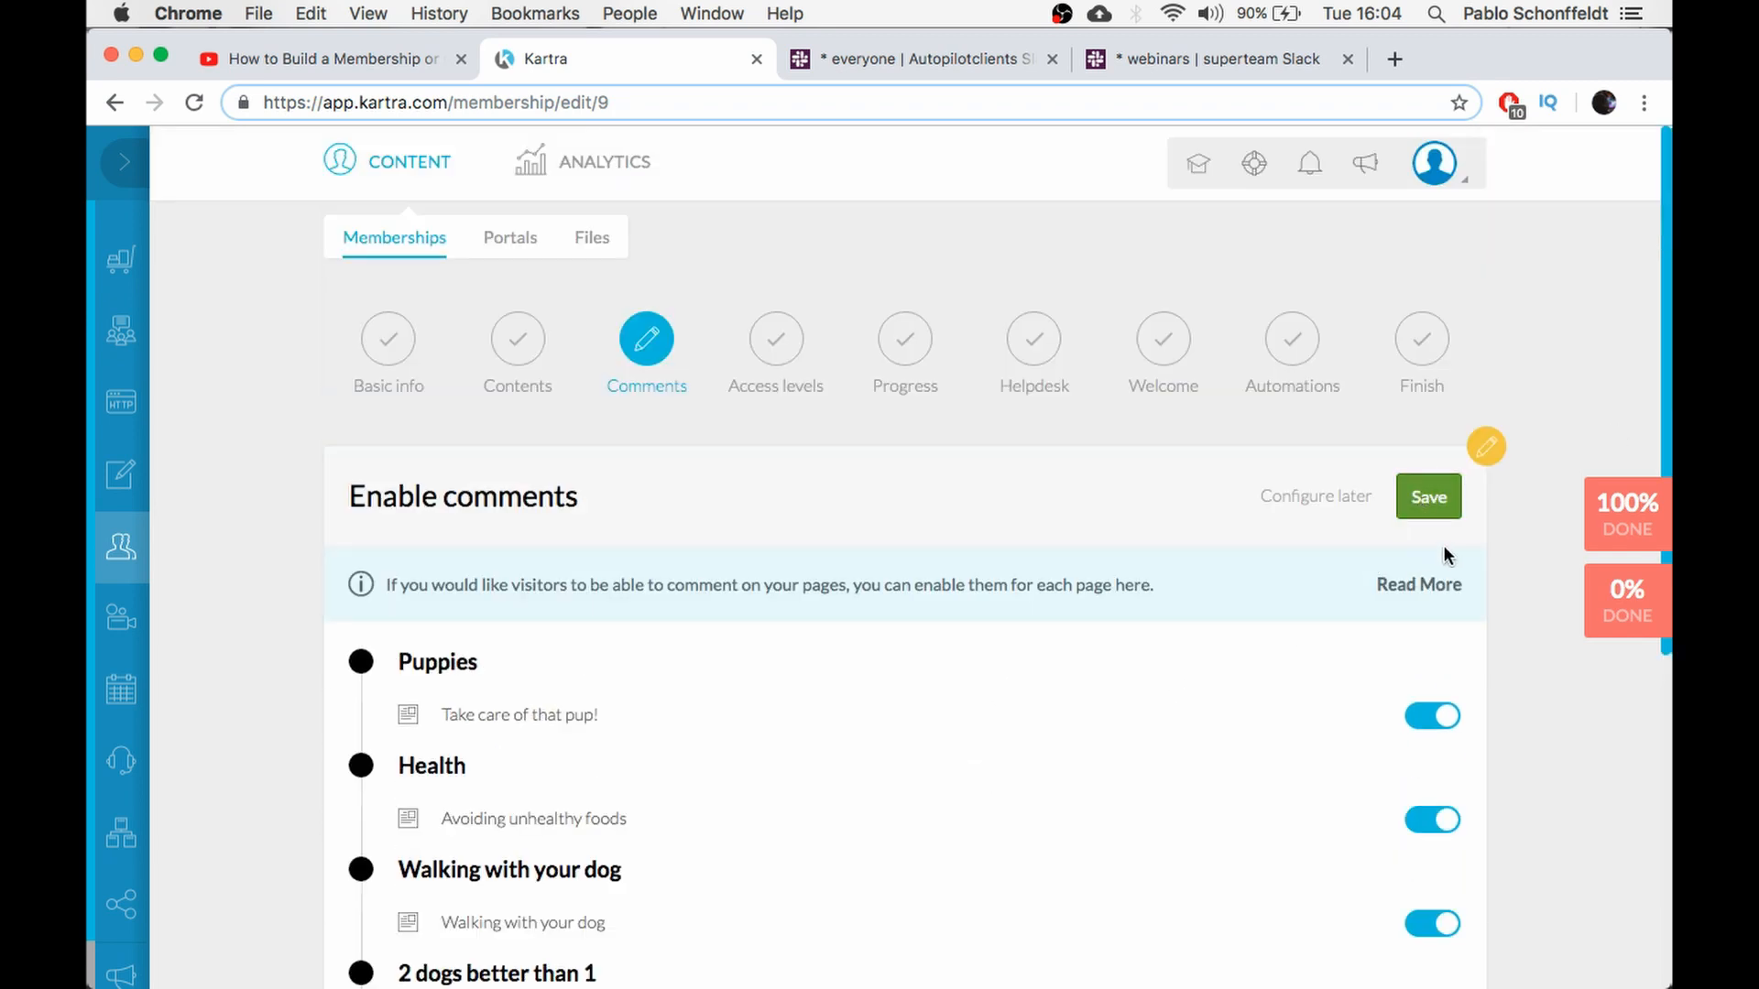
Keep comment moderation on admin approval, save it, and continue to the access levels
{"action": "scroll", "coordinate": [854, 657], "scroll_direction": "down", "scroll_amount": 2}
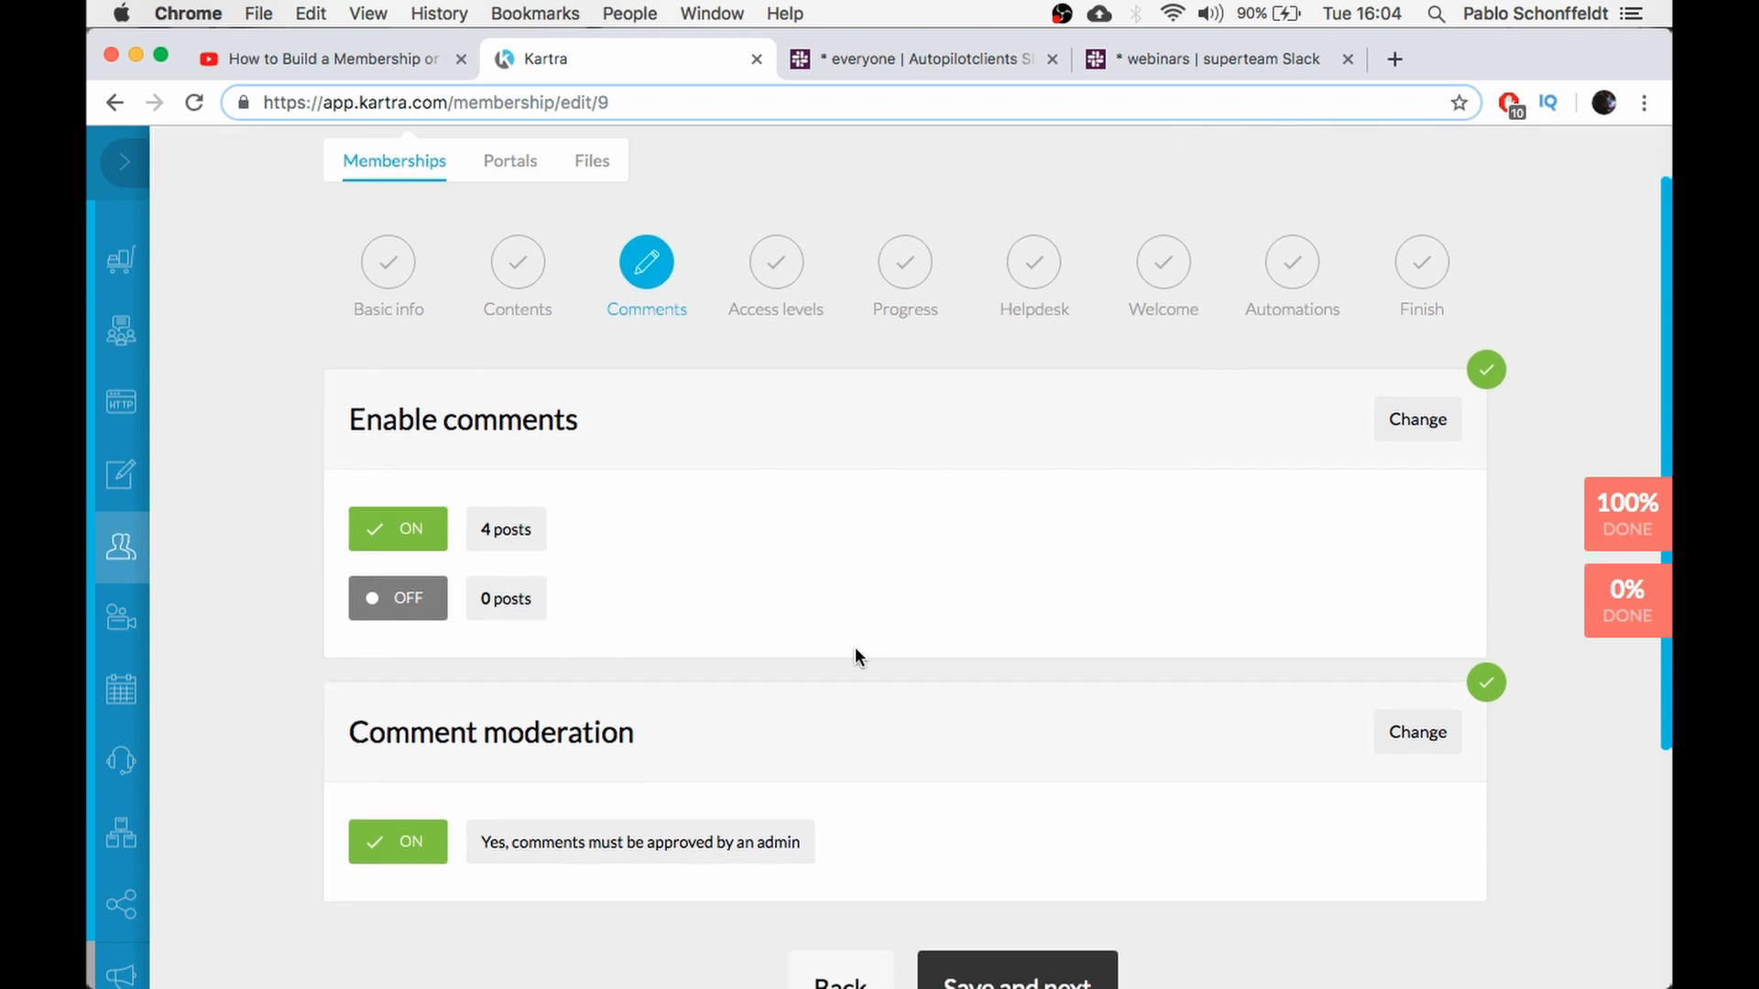
{"action": "scroll", "coordinate": [696, 752], "scroll_direction": "down", "scroll_amount": 1}
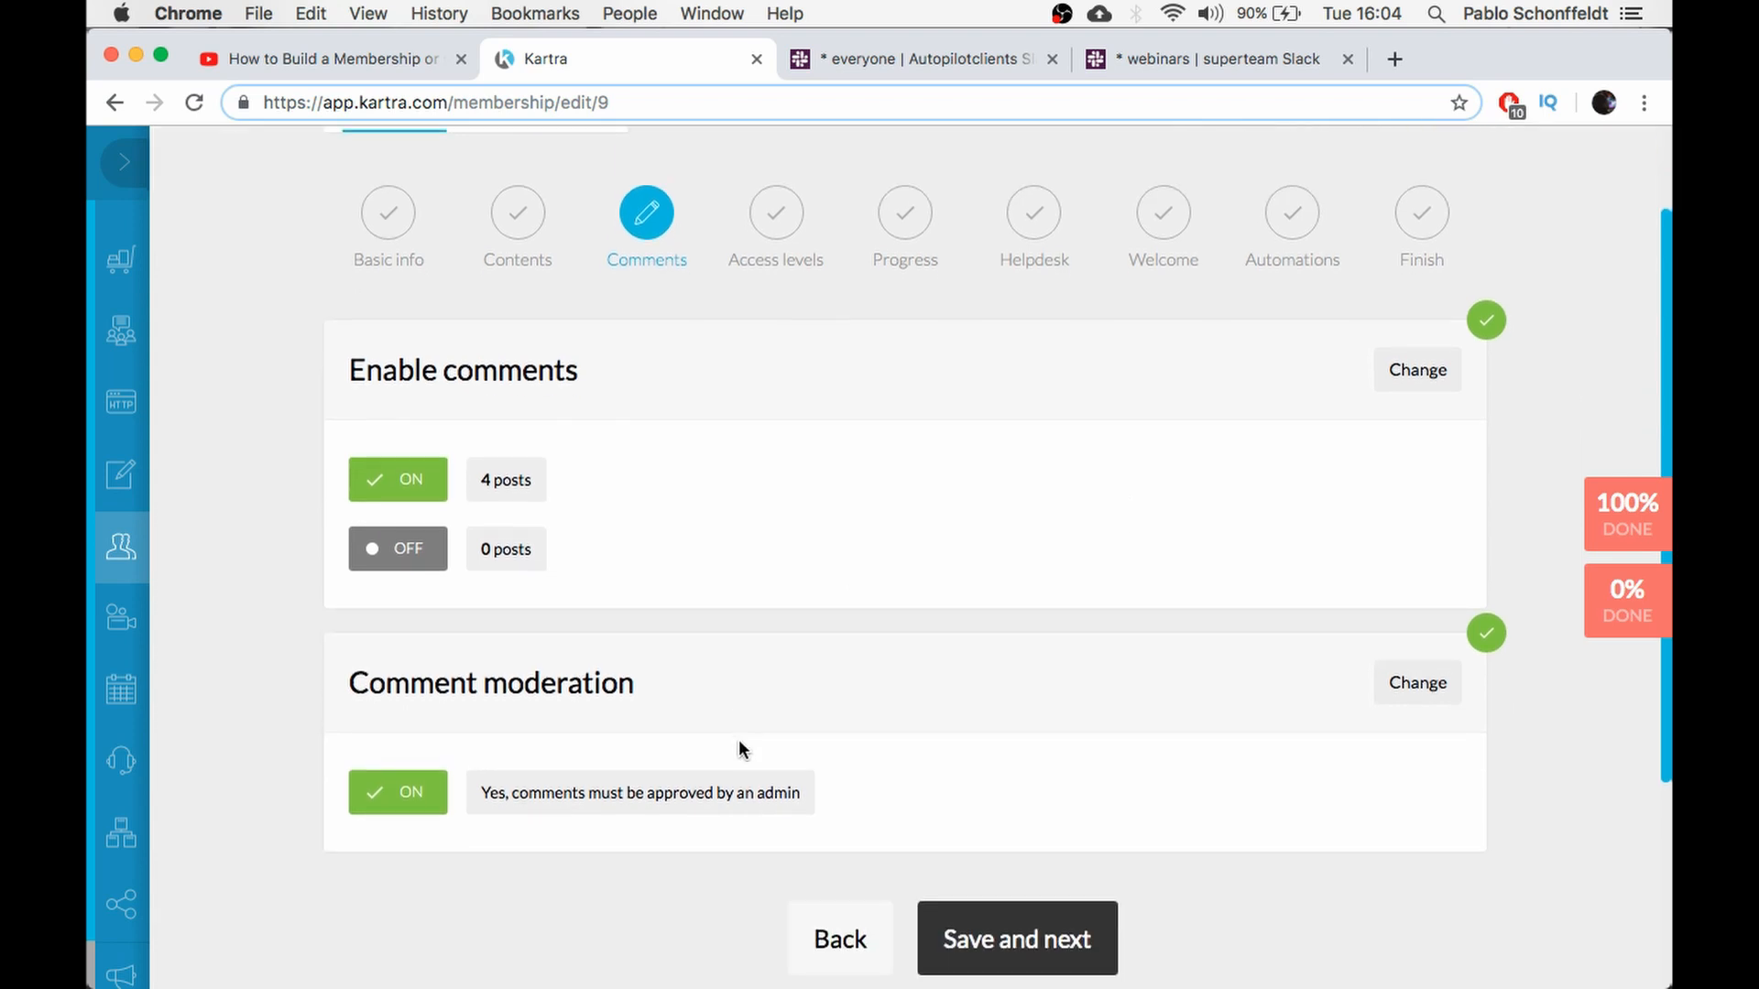
{"action": "left_click", "coordinate": [1429, 683]}
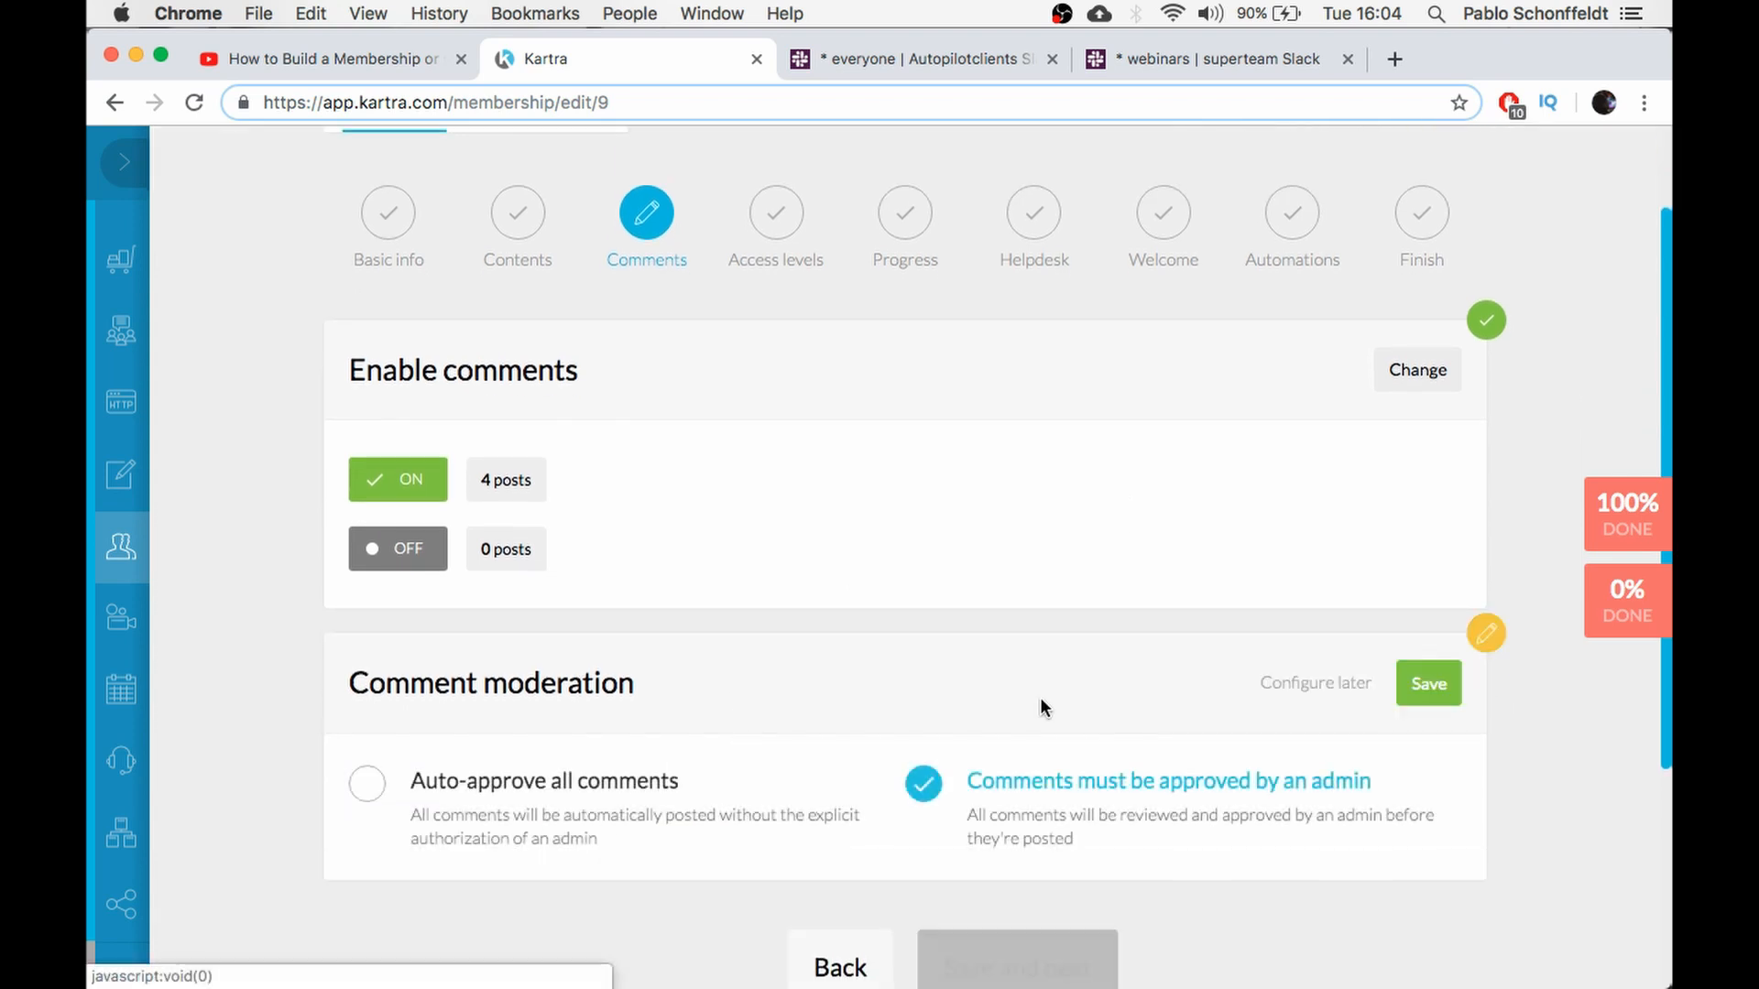
{"action": "scroll", "coordinate": [1100, 702], "scroll_direction": "down", "scroll_amount": 1}
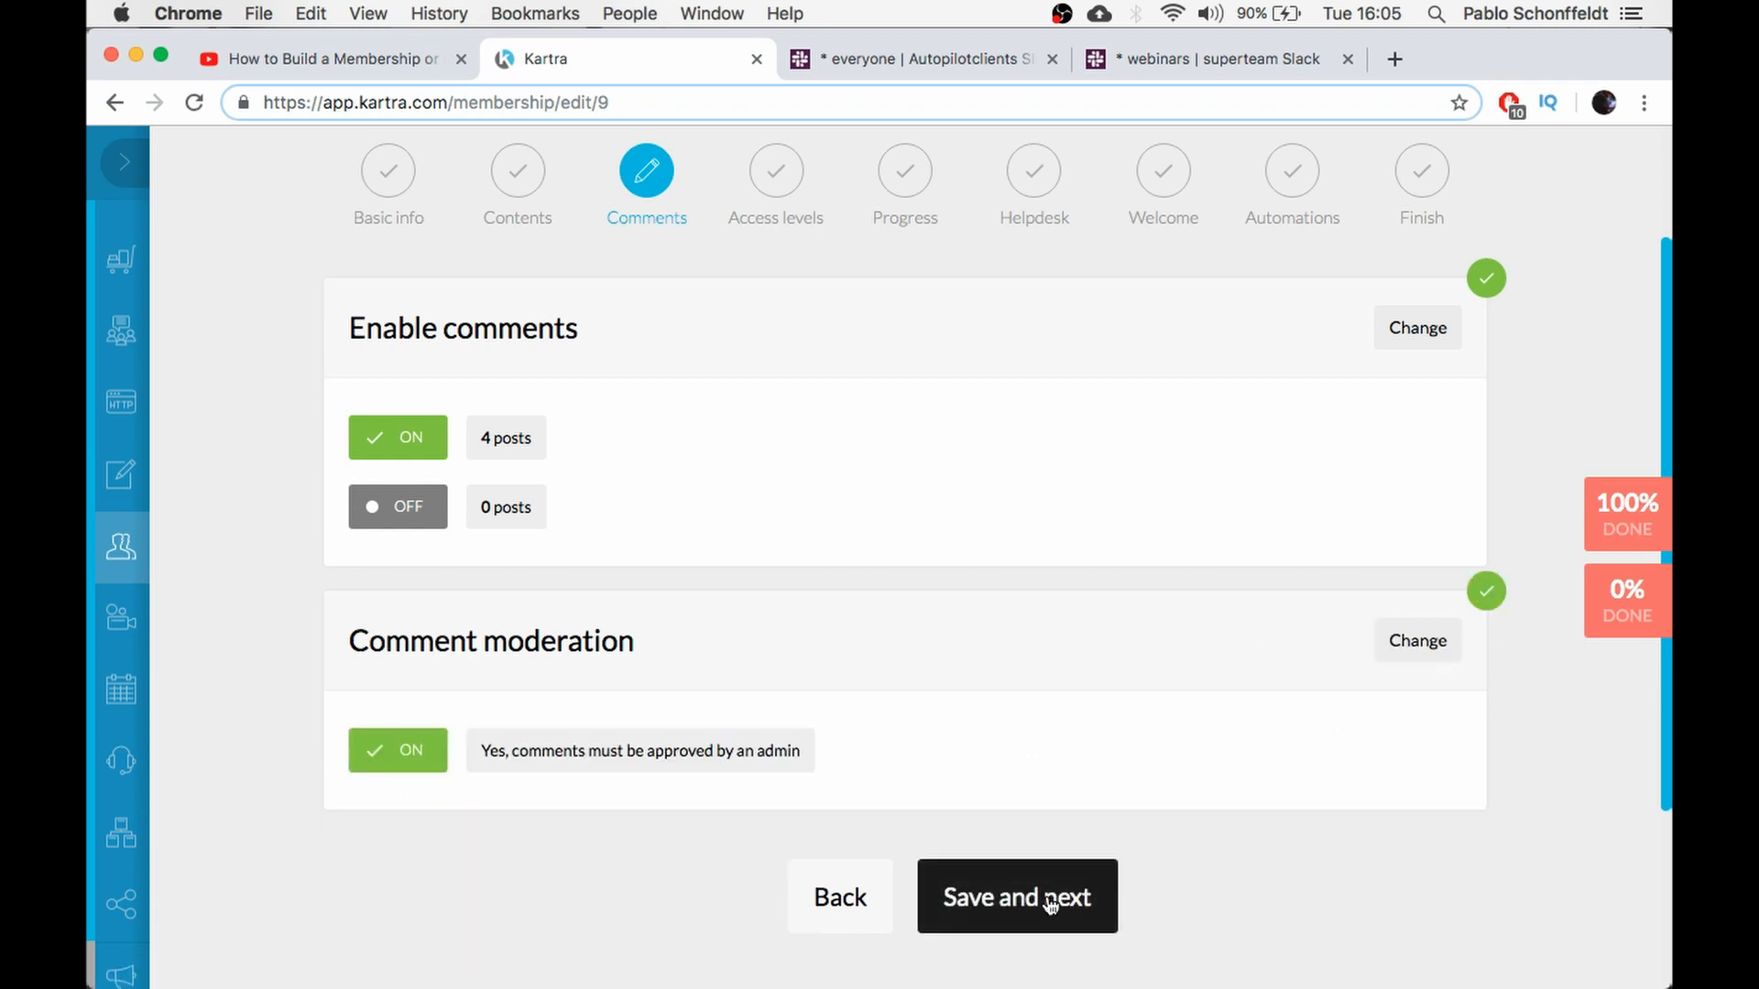
{"action": "left_click", "coordinate": [1051, 905]}
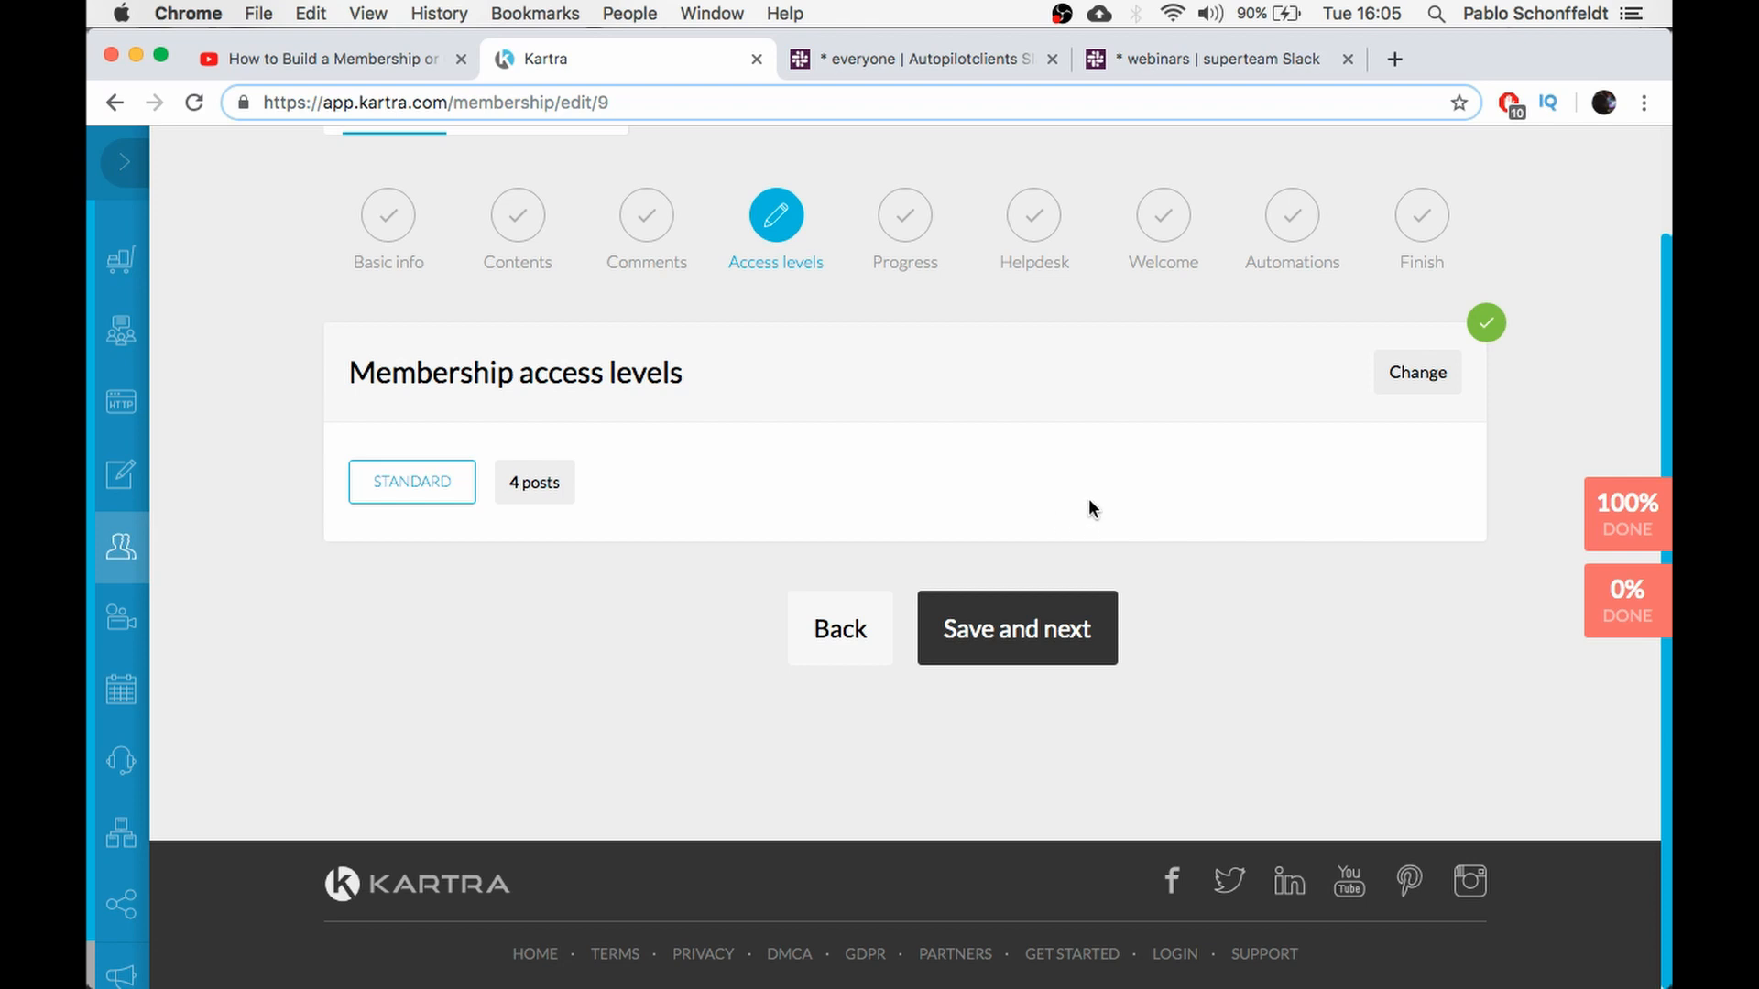
Open the membership access levels for editing and add a second level named Premium
{"action": "left_click", "coordinate": [1398, 378]}
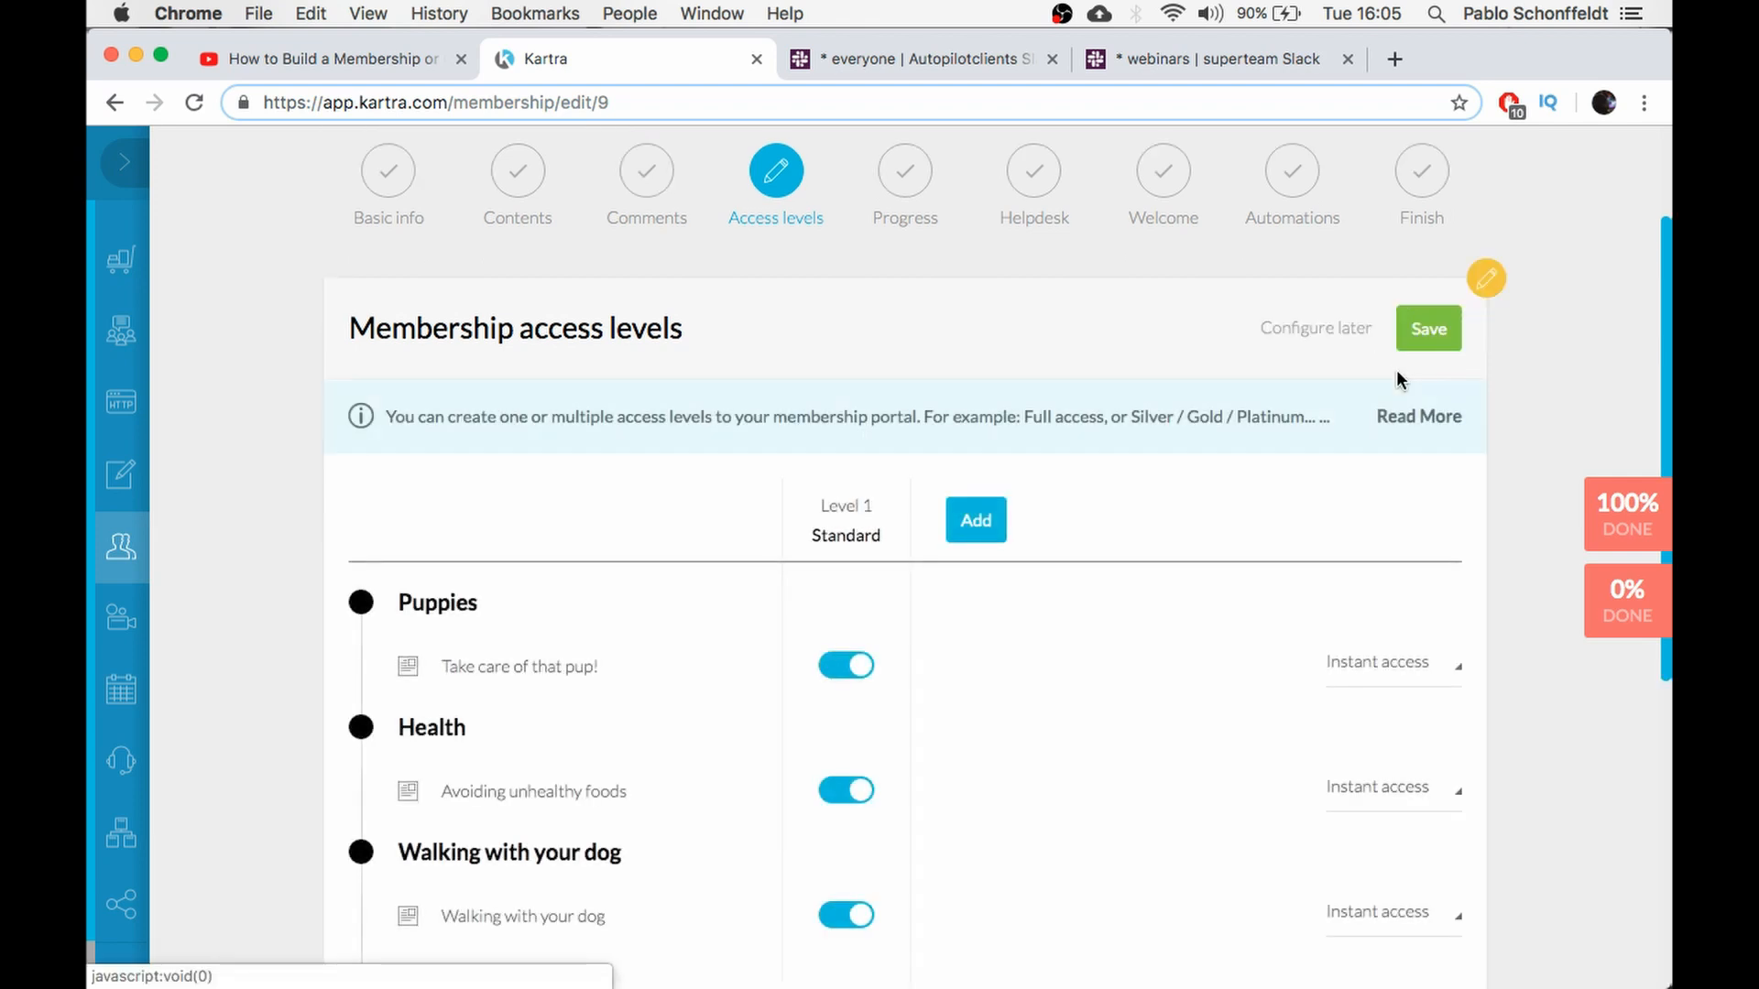
{"action": "scroll", "coordinate": [1225, 526], "scroll_direction": "down", "scroll_amount": 2}
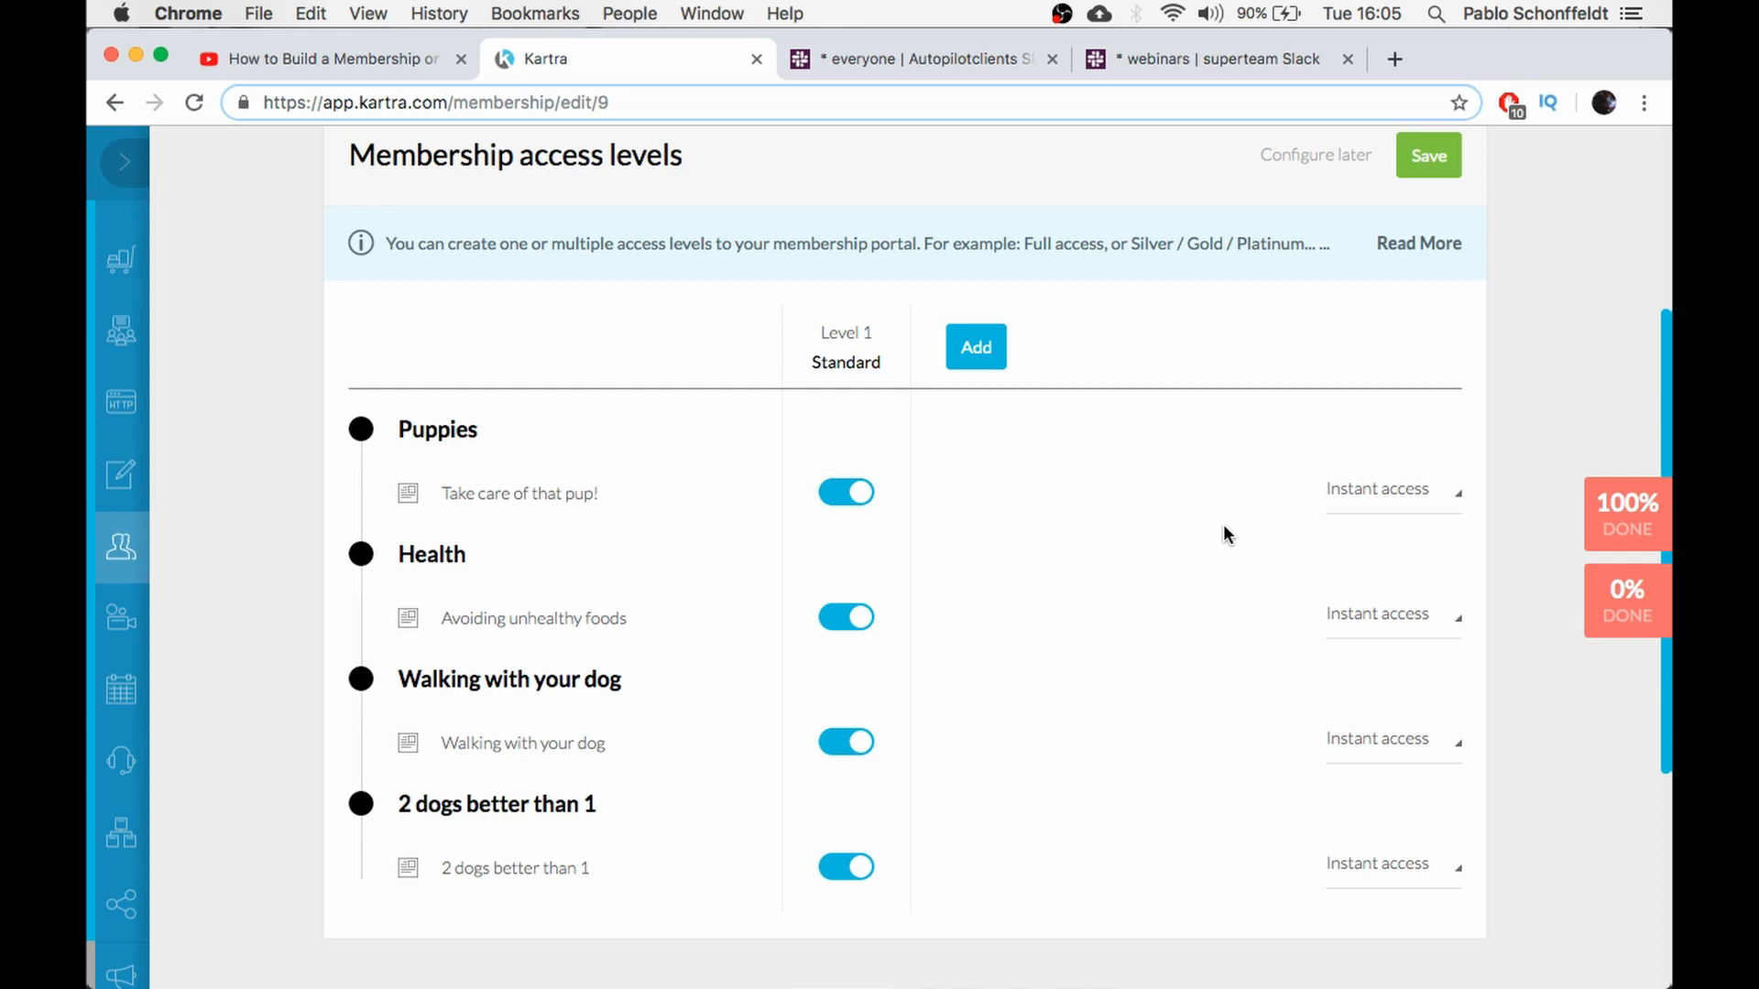
{"action": "mouse_move", "coordinate": [839, 371]}
{"action": "scroll", "coordinate": [976, 363], "scroll_direction": "down", "scroll_amount": 3}
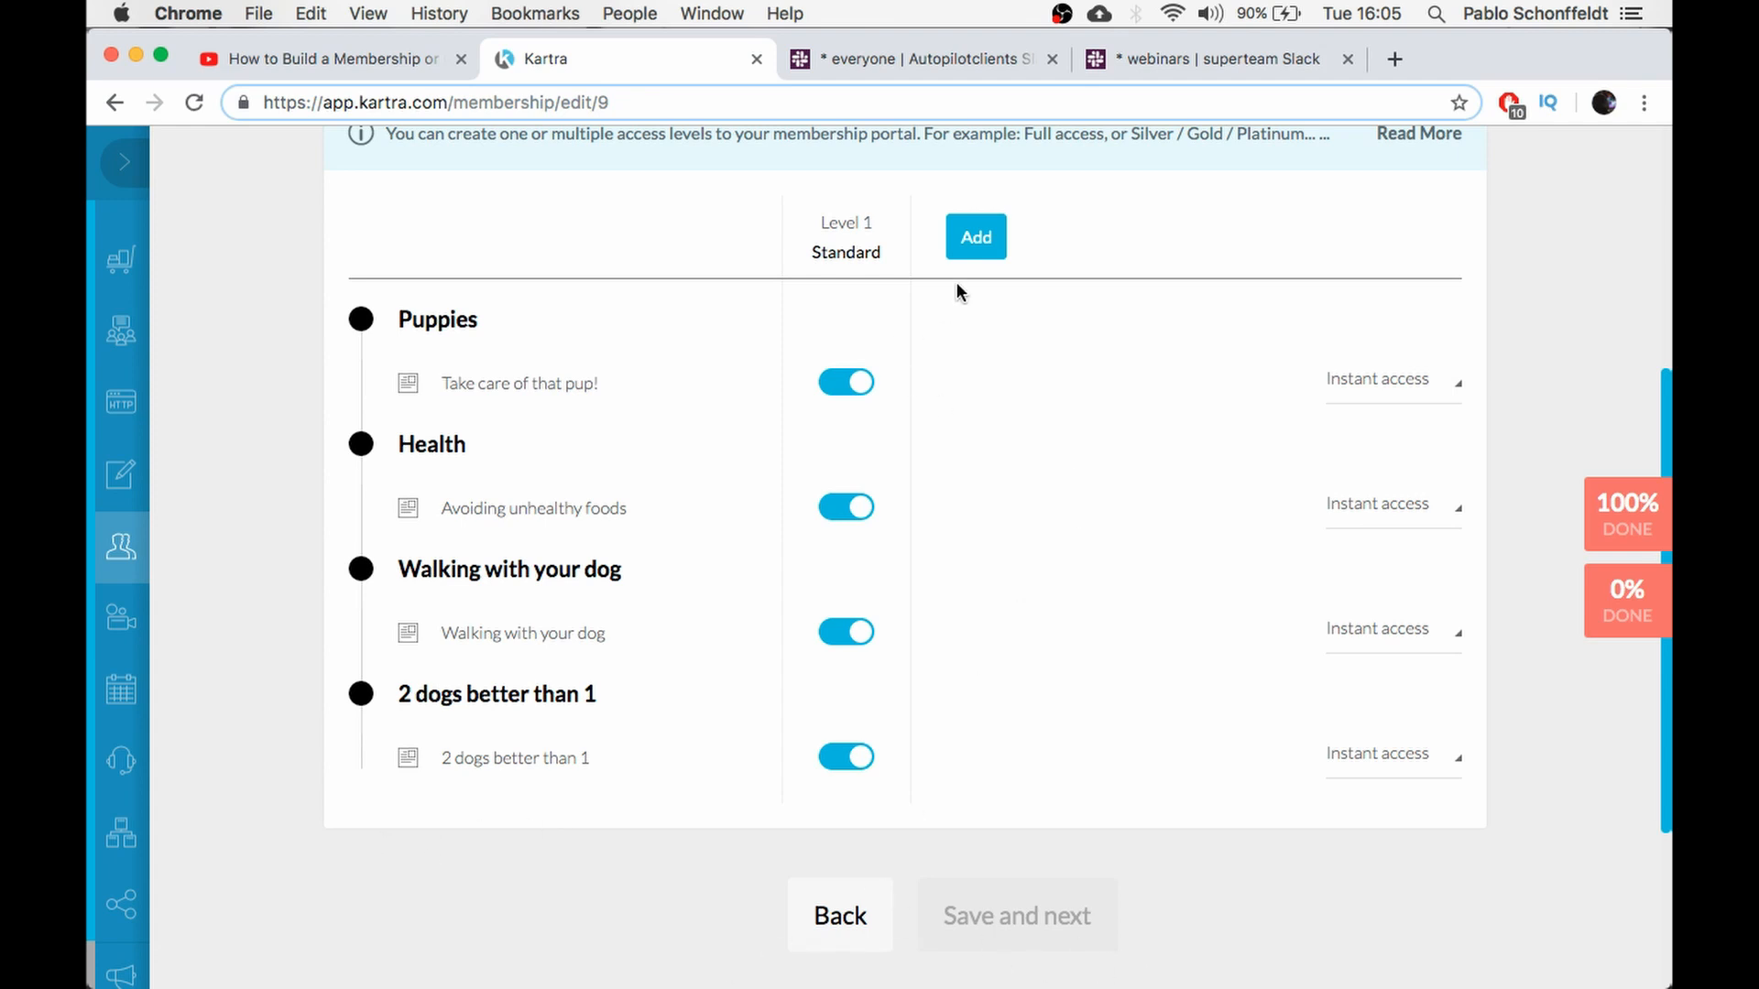
{"action": "left_click", "coordinate": [969, 254]}
{"action": "left_click", "coordinate": [701, 366]}
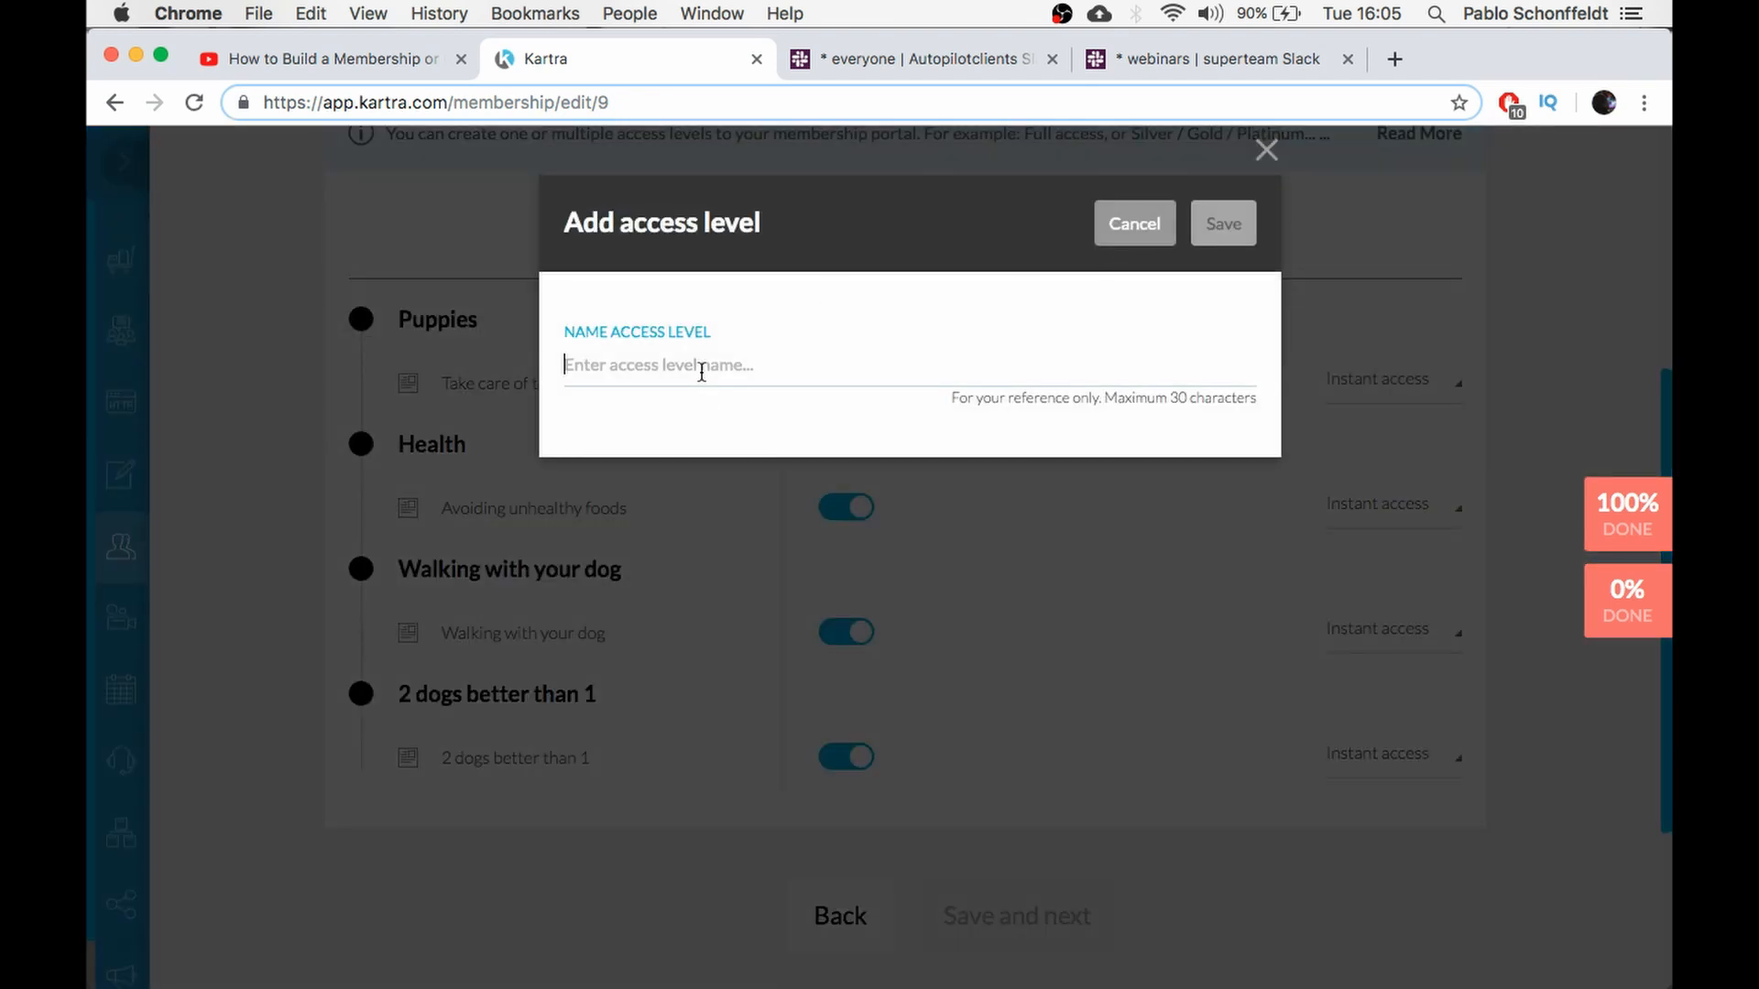
{"action": "type", "text": "Premium"}
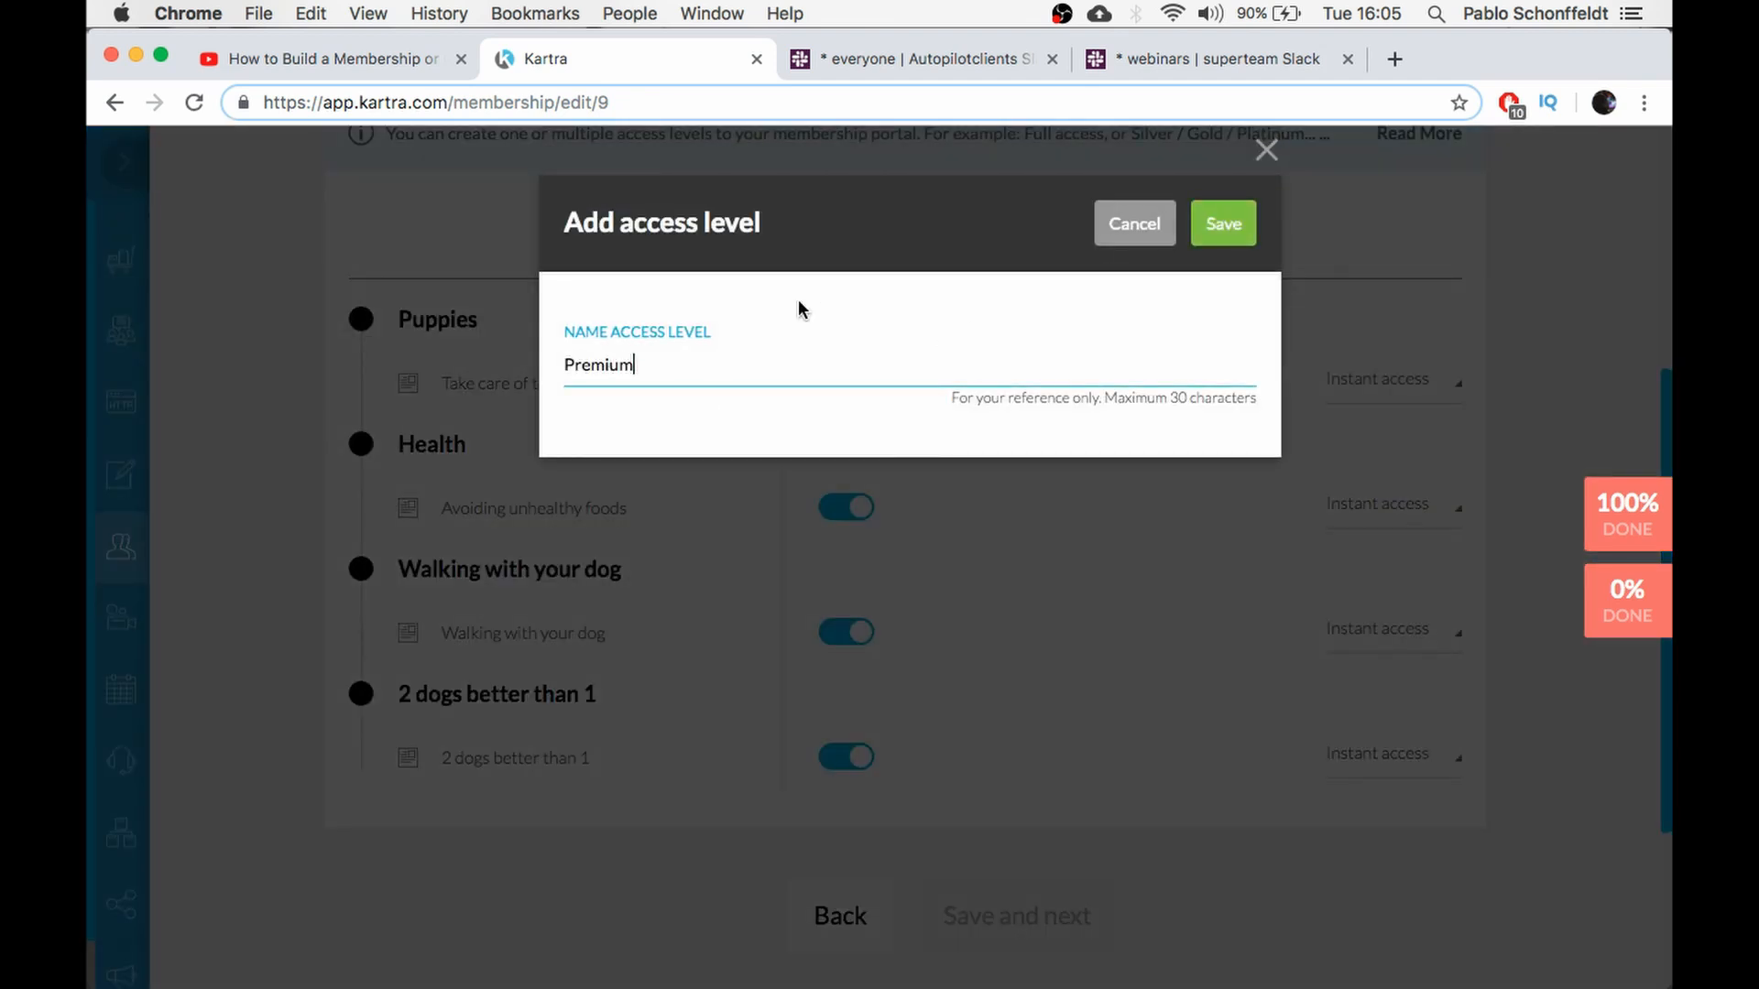
{"action": "left_click", "coordinate": [1222, 223]}
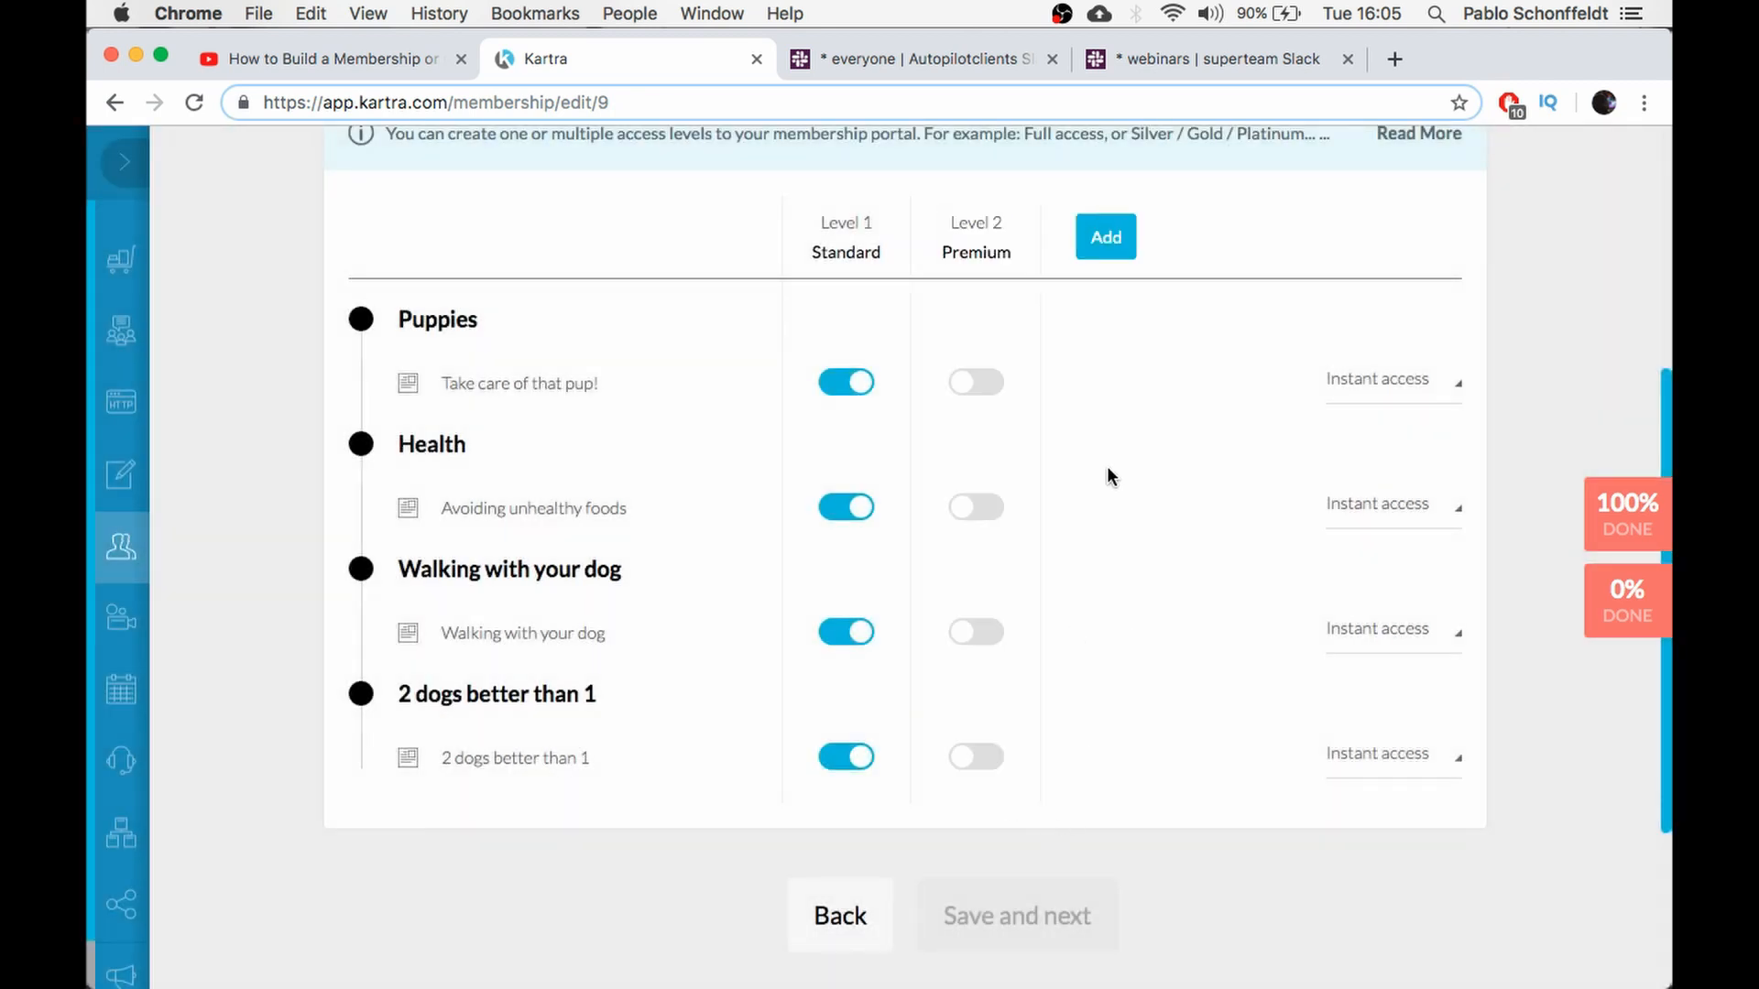
Give the Premium level access to all four posts
{"action": "left_click", "coordinate": [972, 758]}
{"action": "left_click", "coordinate": [973, 632]}
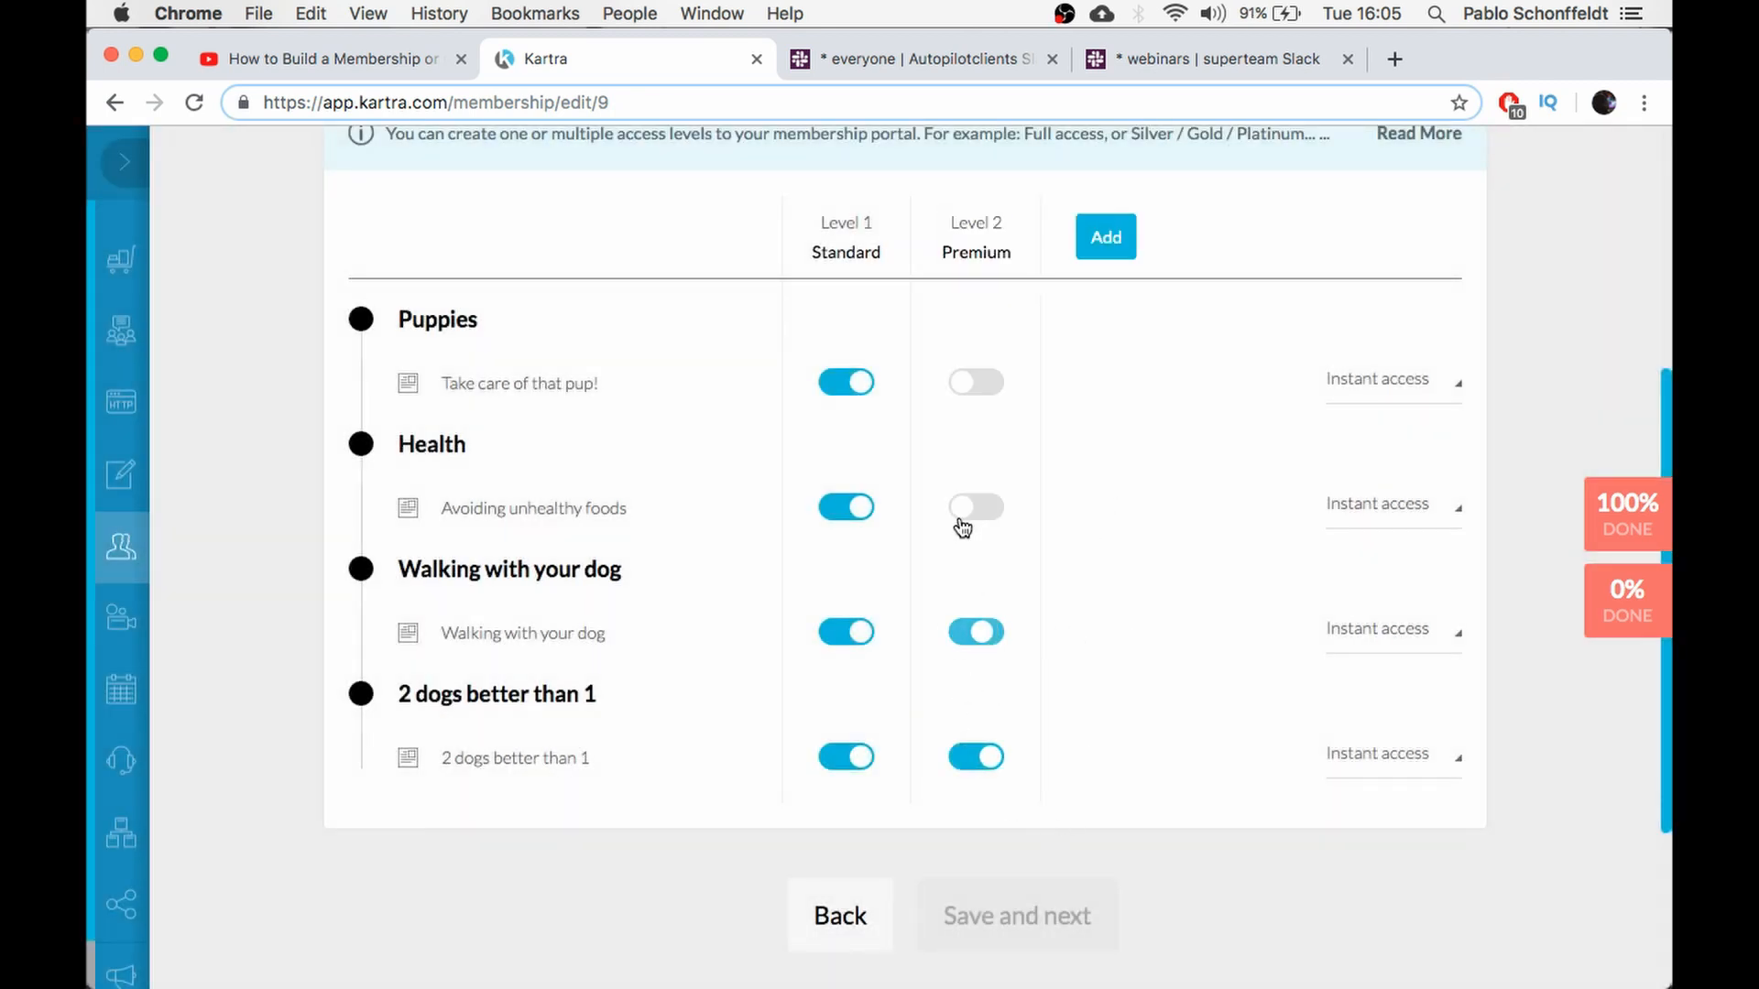
{"action": "left_click", "coordinate": [974, 506]}
{"action": "left_click", "coordinate": [976, 385]}
Remove the Standard level's access to the "2 dogs better than 1" and "Walking with your dog" posts
{"action": "left_click", "coordinate": [844, 759]}
{"action": "left_click", "coordinate": [846, 634]}
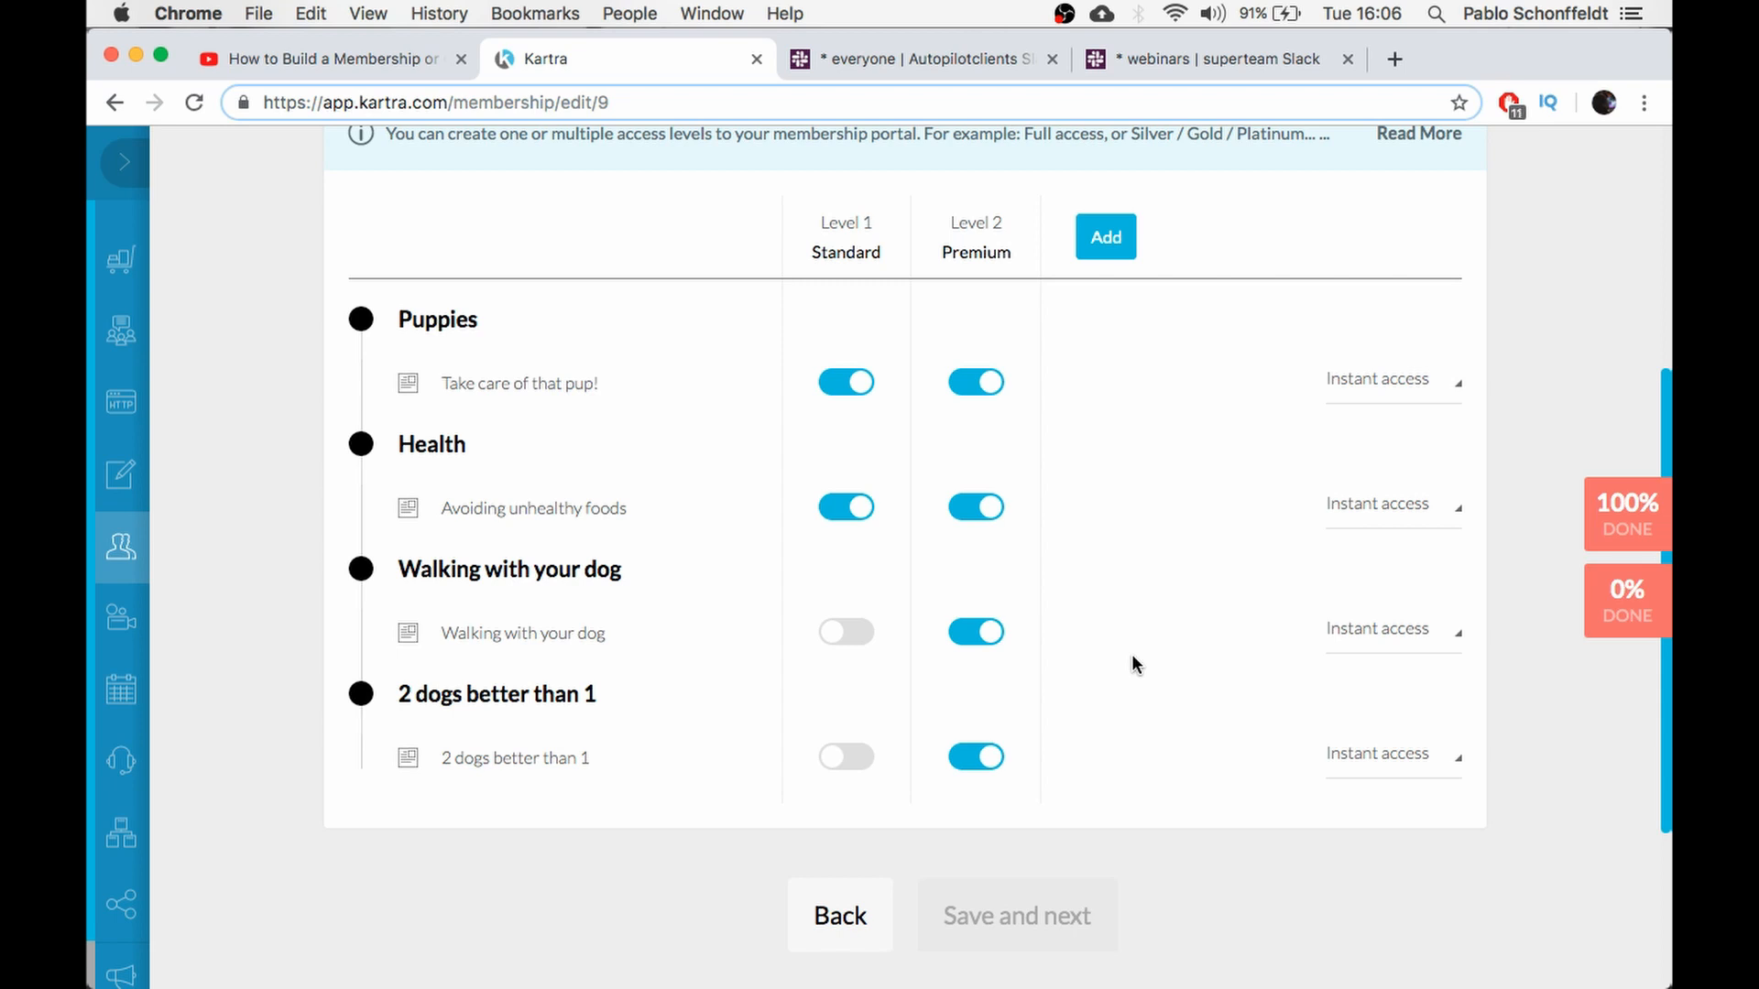
{"action": "scroll", "coordinate": [1000, 265], "scroll_direction": "up", "scroll_amount": 1}
{"action": "mouse_move", "coordinate": [1000, 268]}
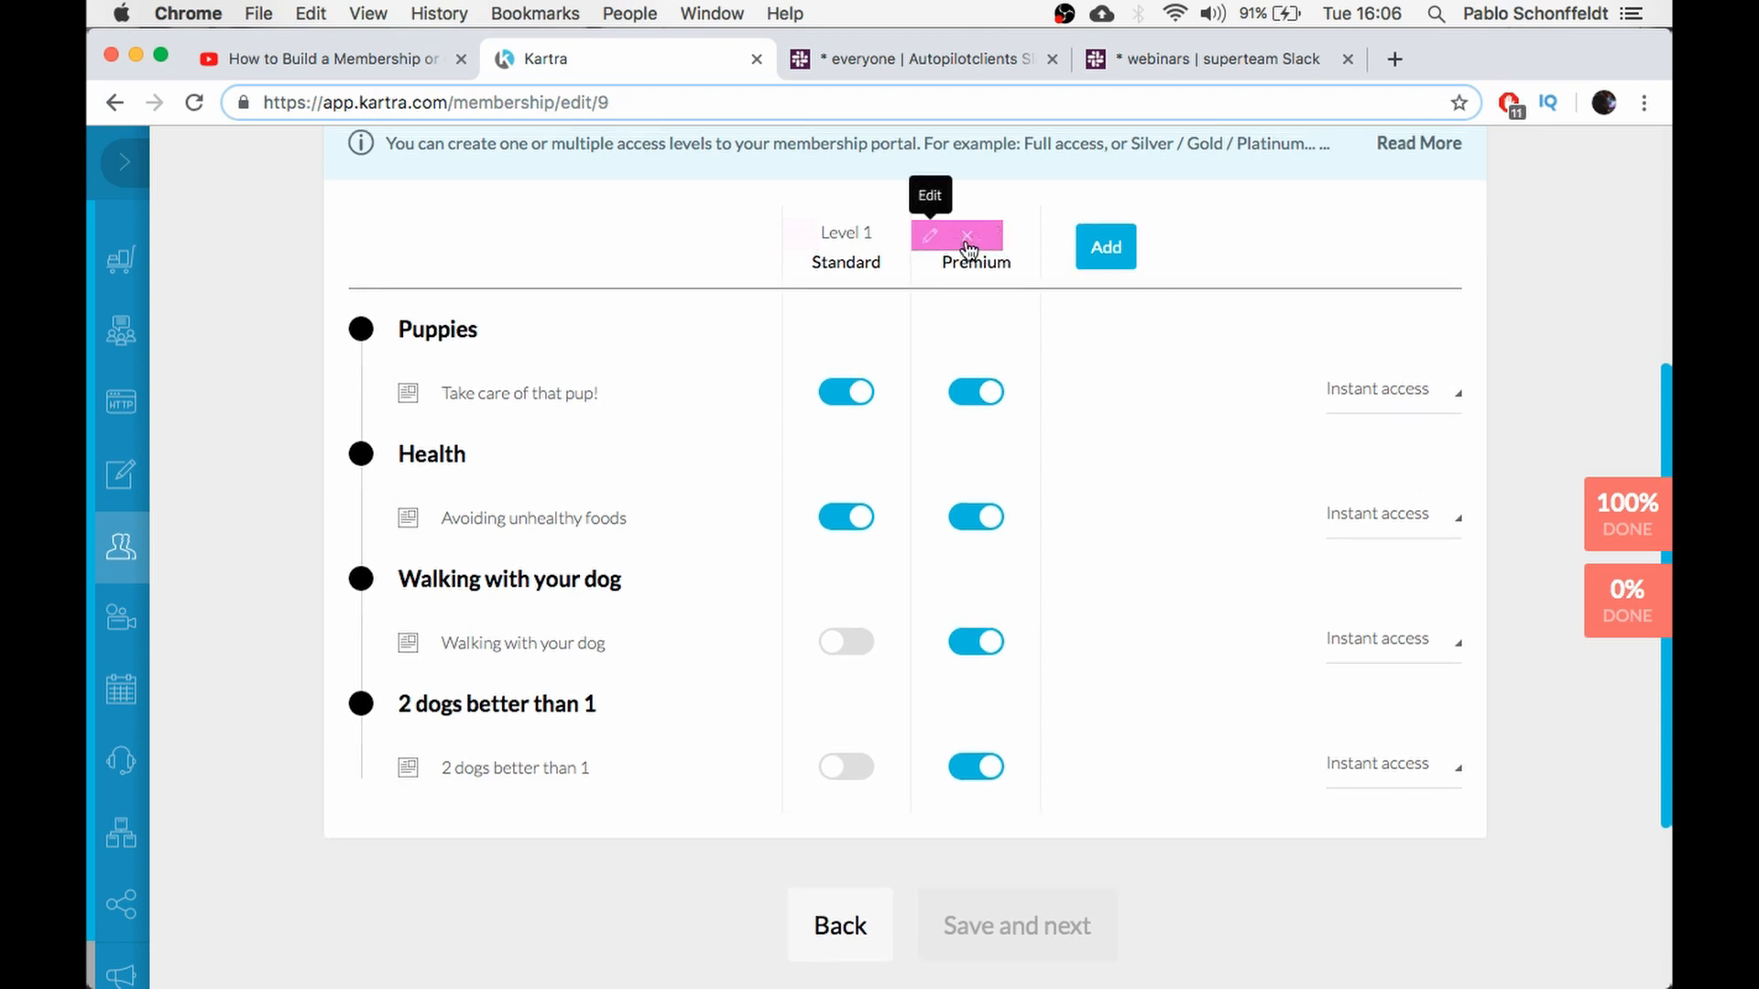
Delete the Premium level and give Standard access to the "Walking with your dog" and "2 dogs better than 1" posts
{"action": "left_click", "coordinate": [968, 238]}
{"action": "left_click", "coordinate": [1119, 224]}
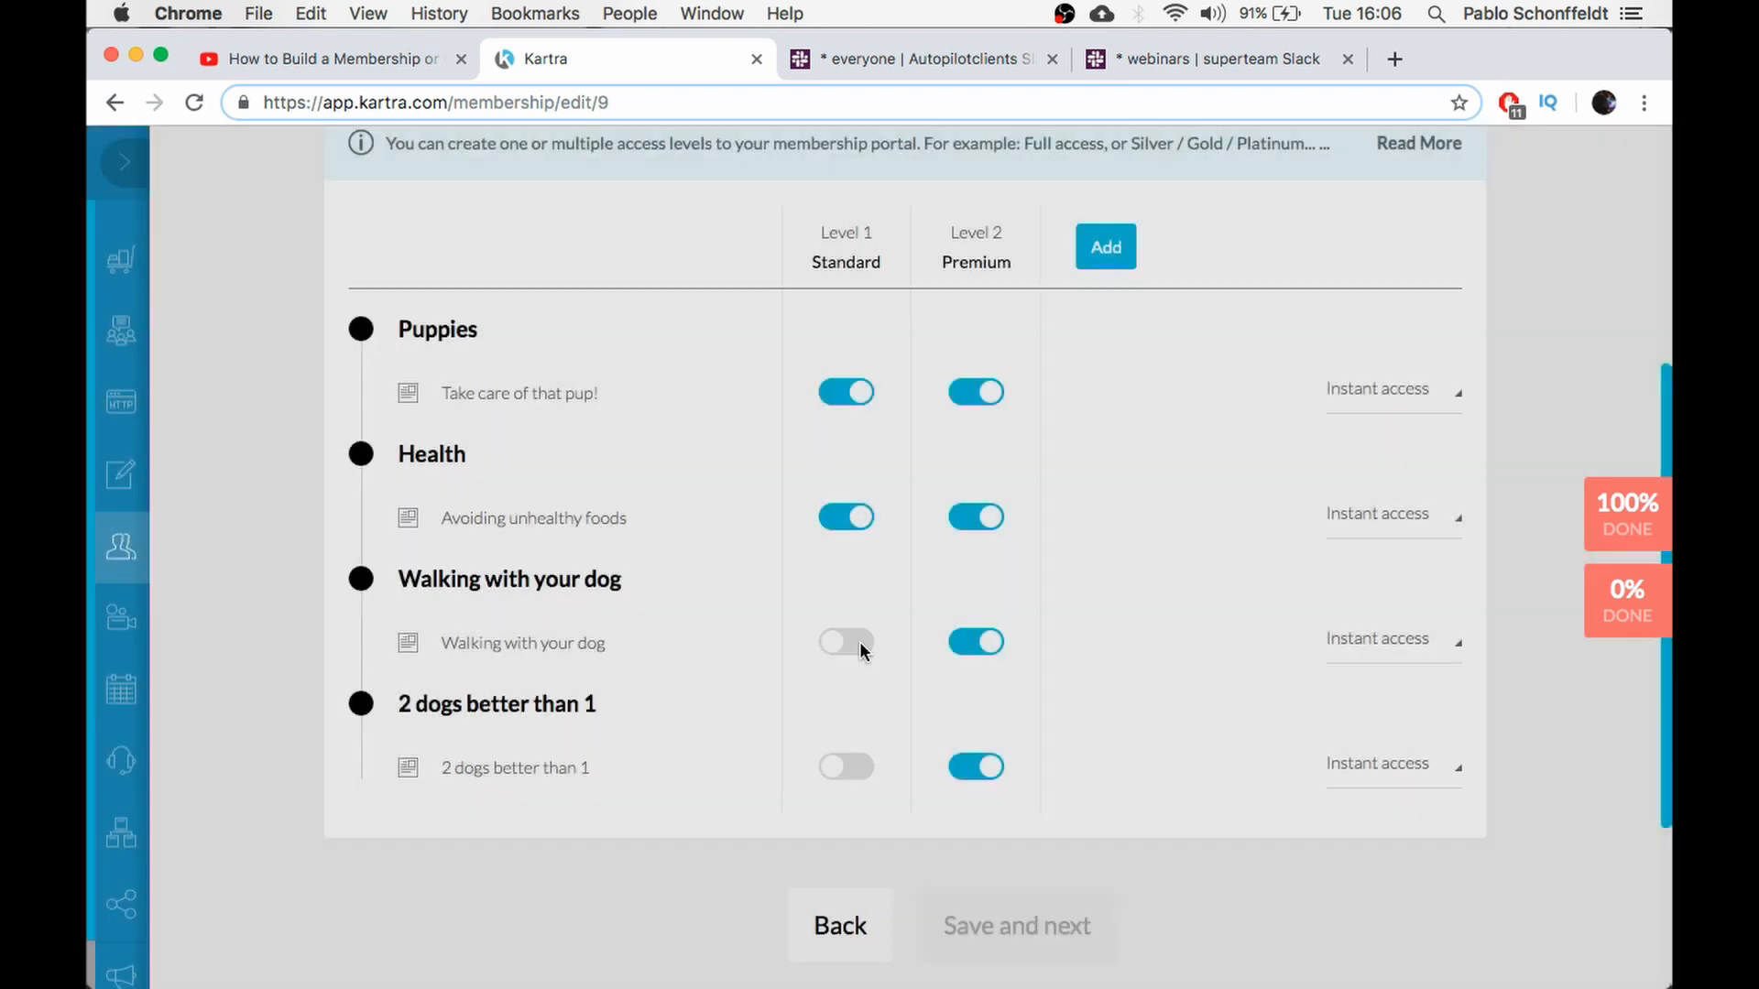
{"action": "left_click", "coordinate": [847, 643]}
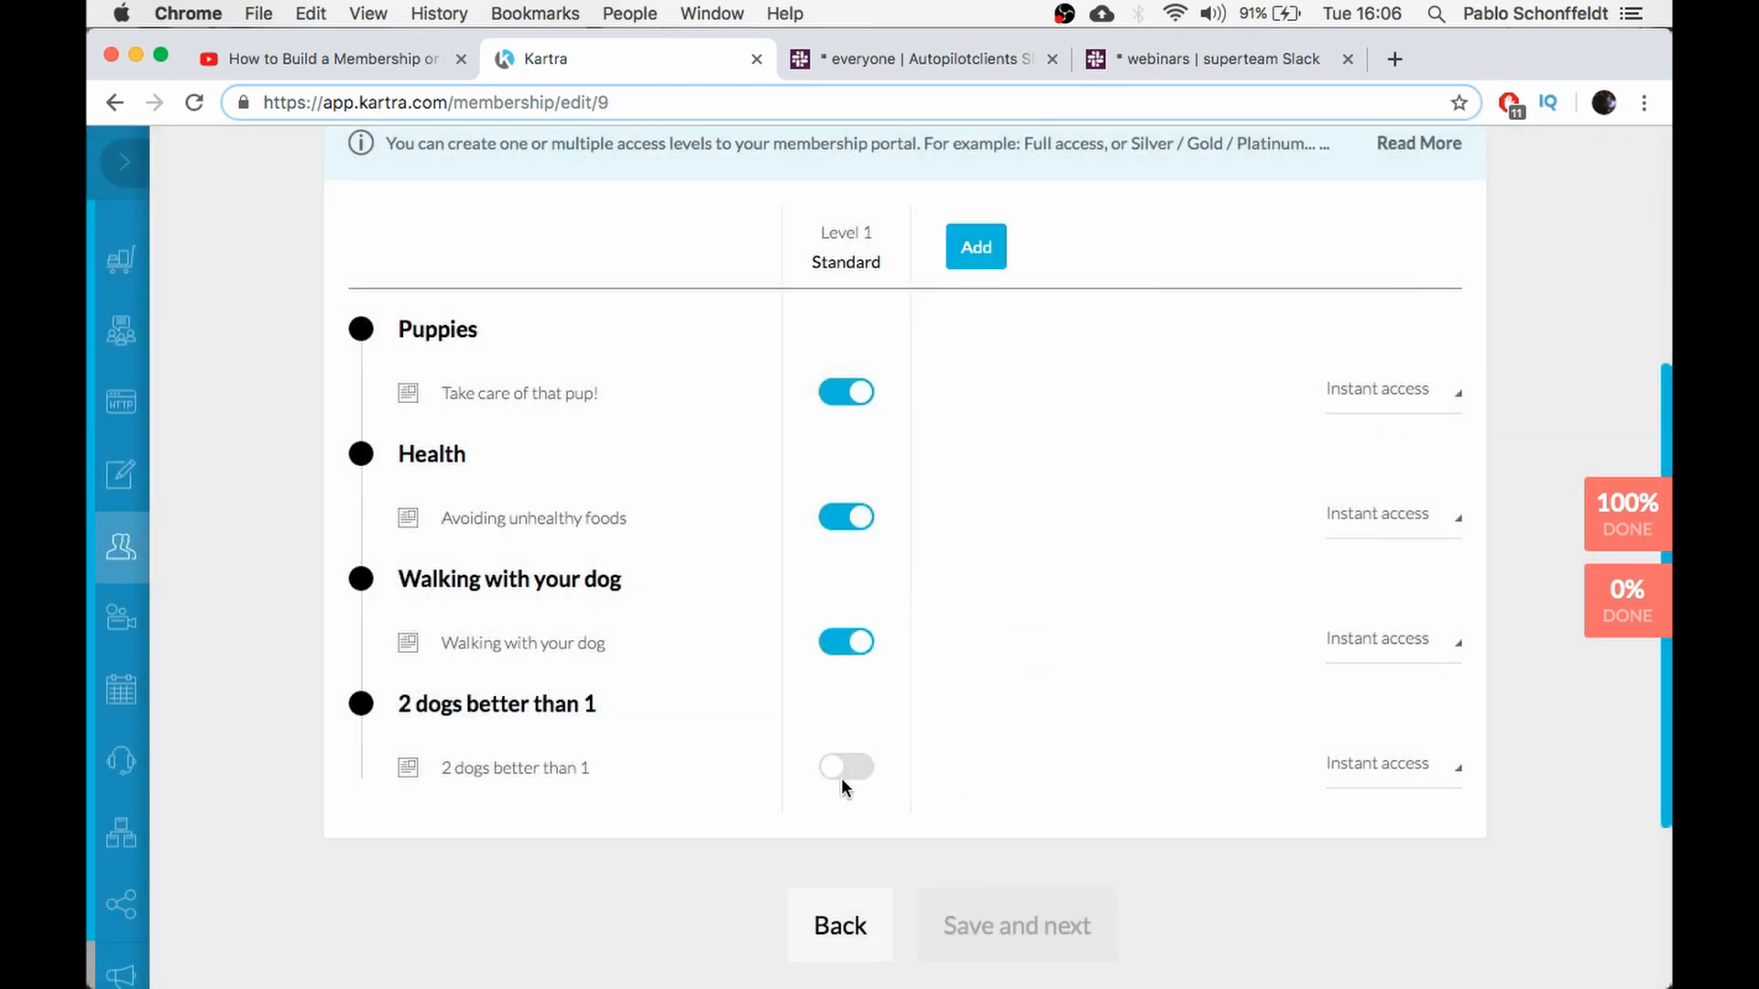
{"action": "left_click", "coordinate": [844, 783]}
Save the membership access levels and continue to the progress bar settings
{"action": "scroll", "coordinate": [971, 714], "scroll_direction": "up", "scroll_amount": 3}
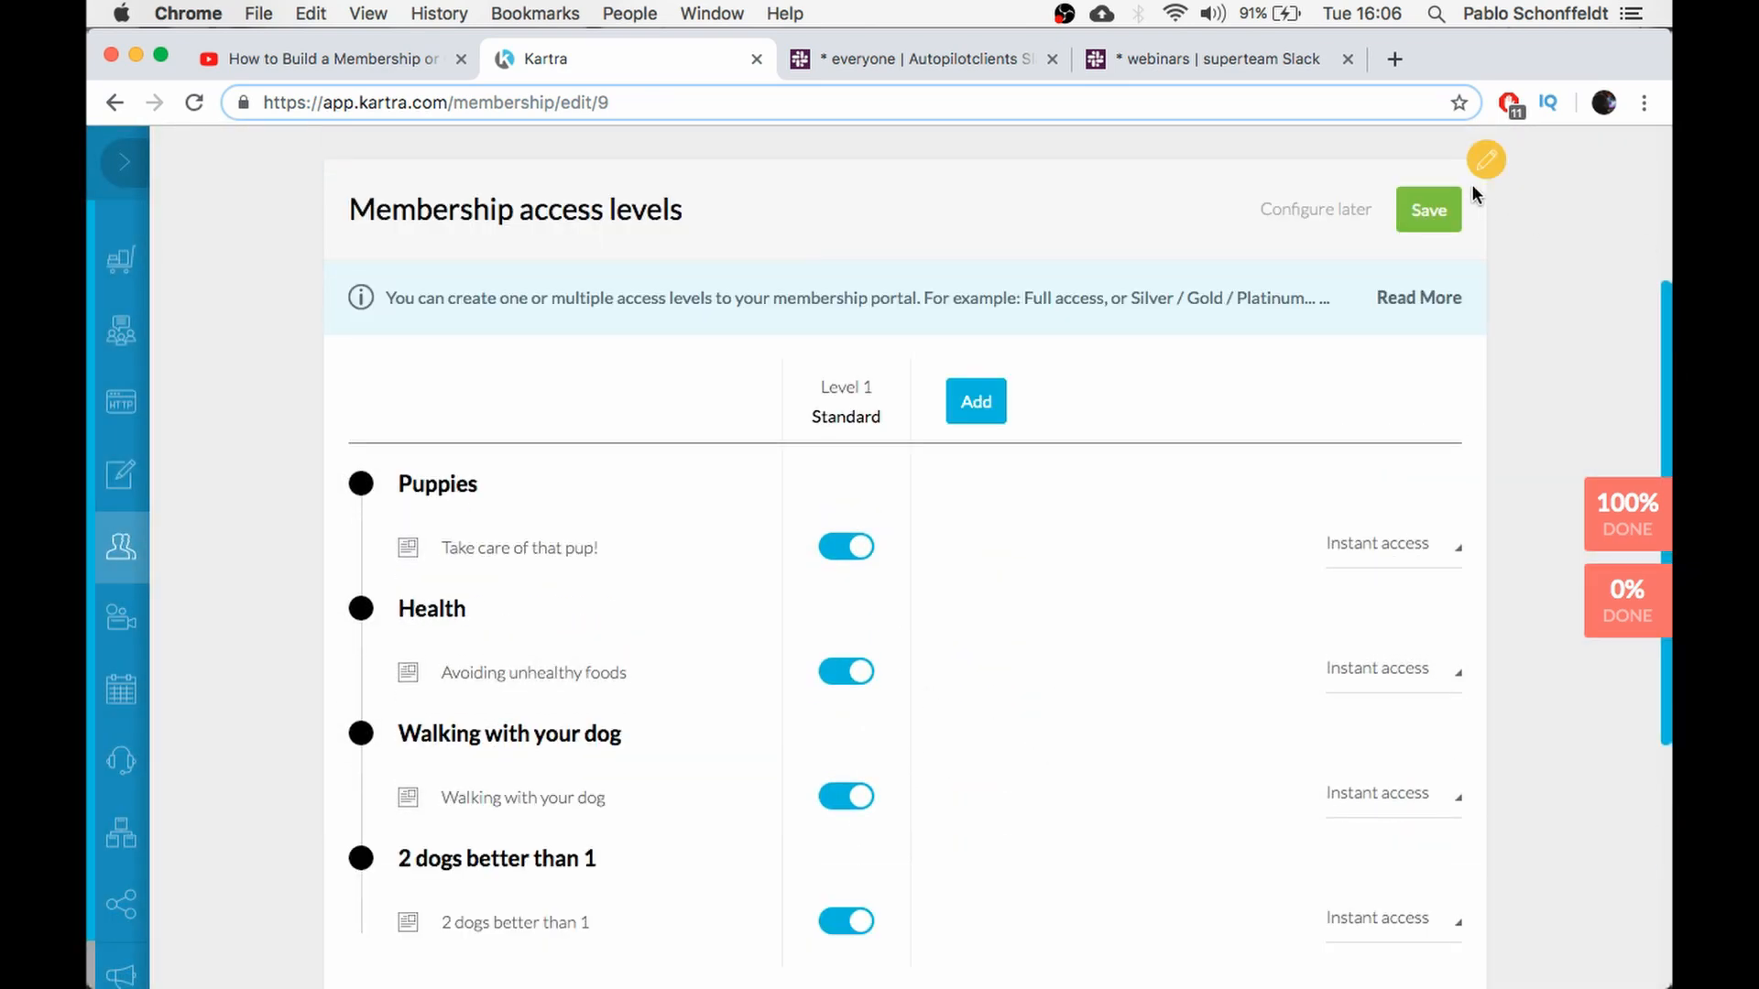
{"action": "left_click", "coordinate": [1427, 216]}
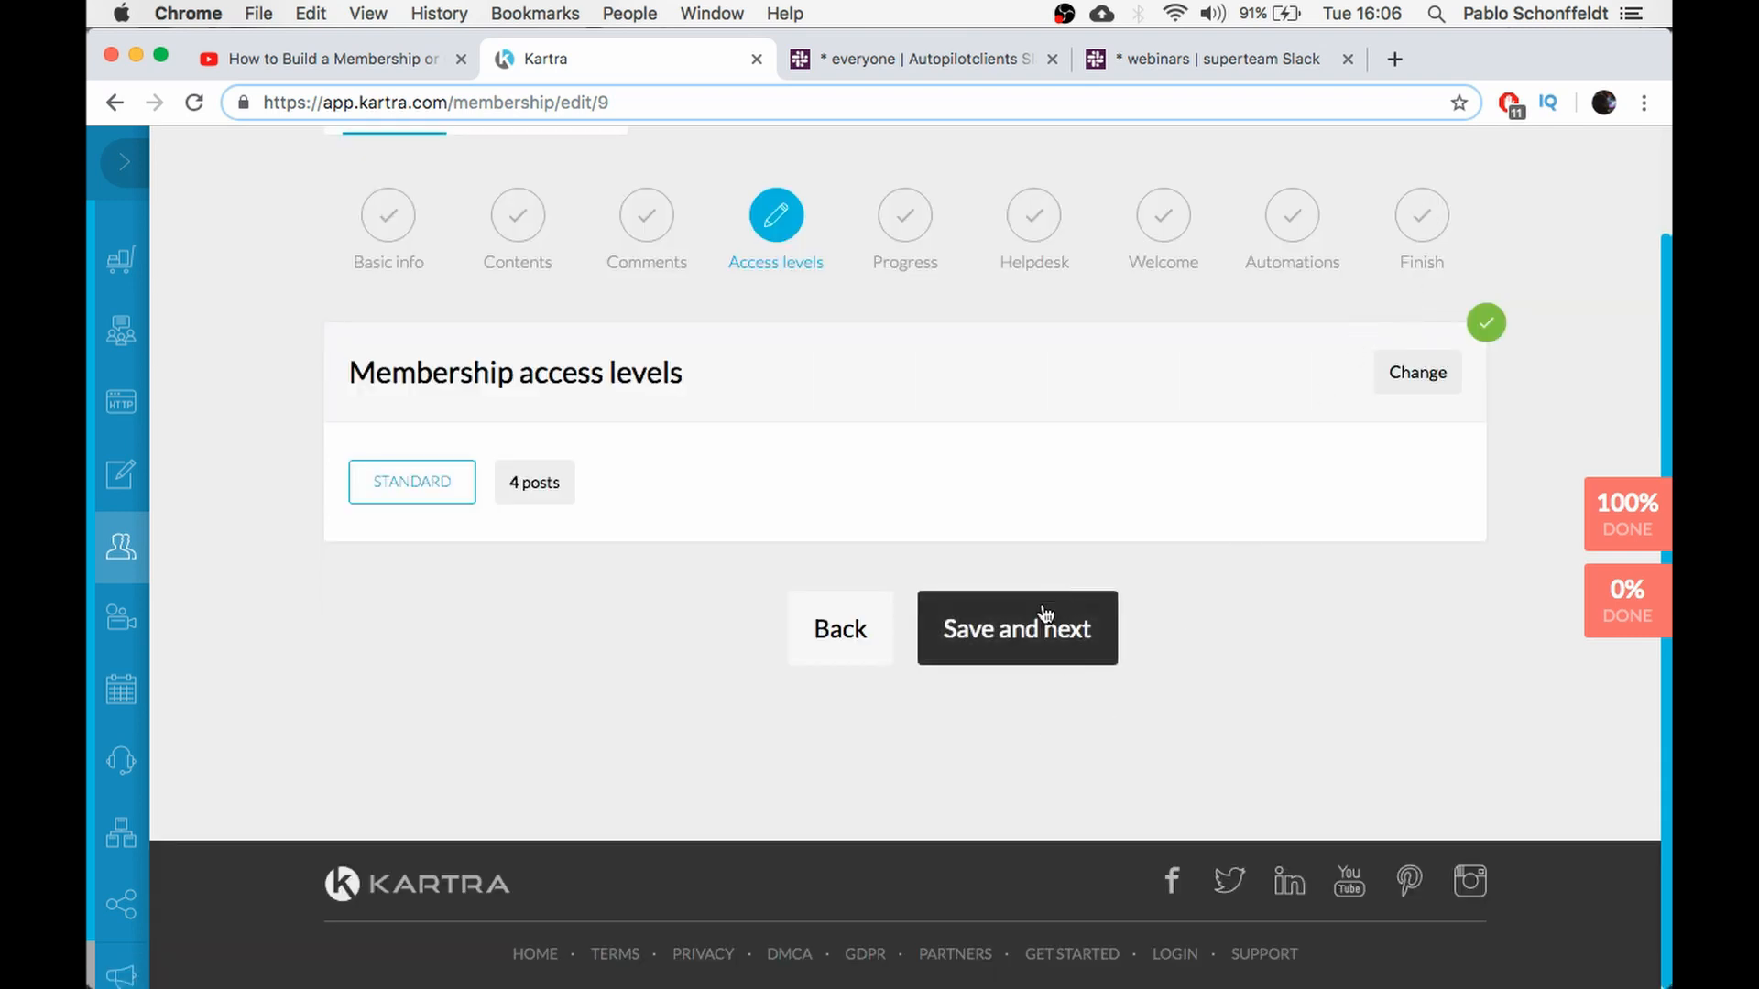
{"action": "left_click", "coordinate": [1027, 632]}
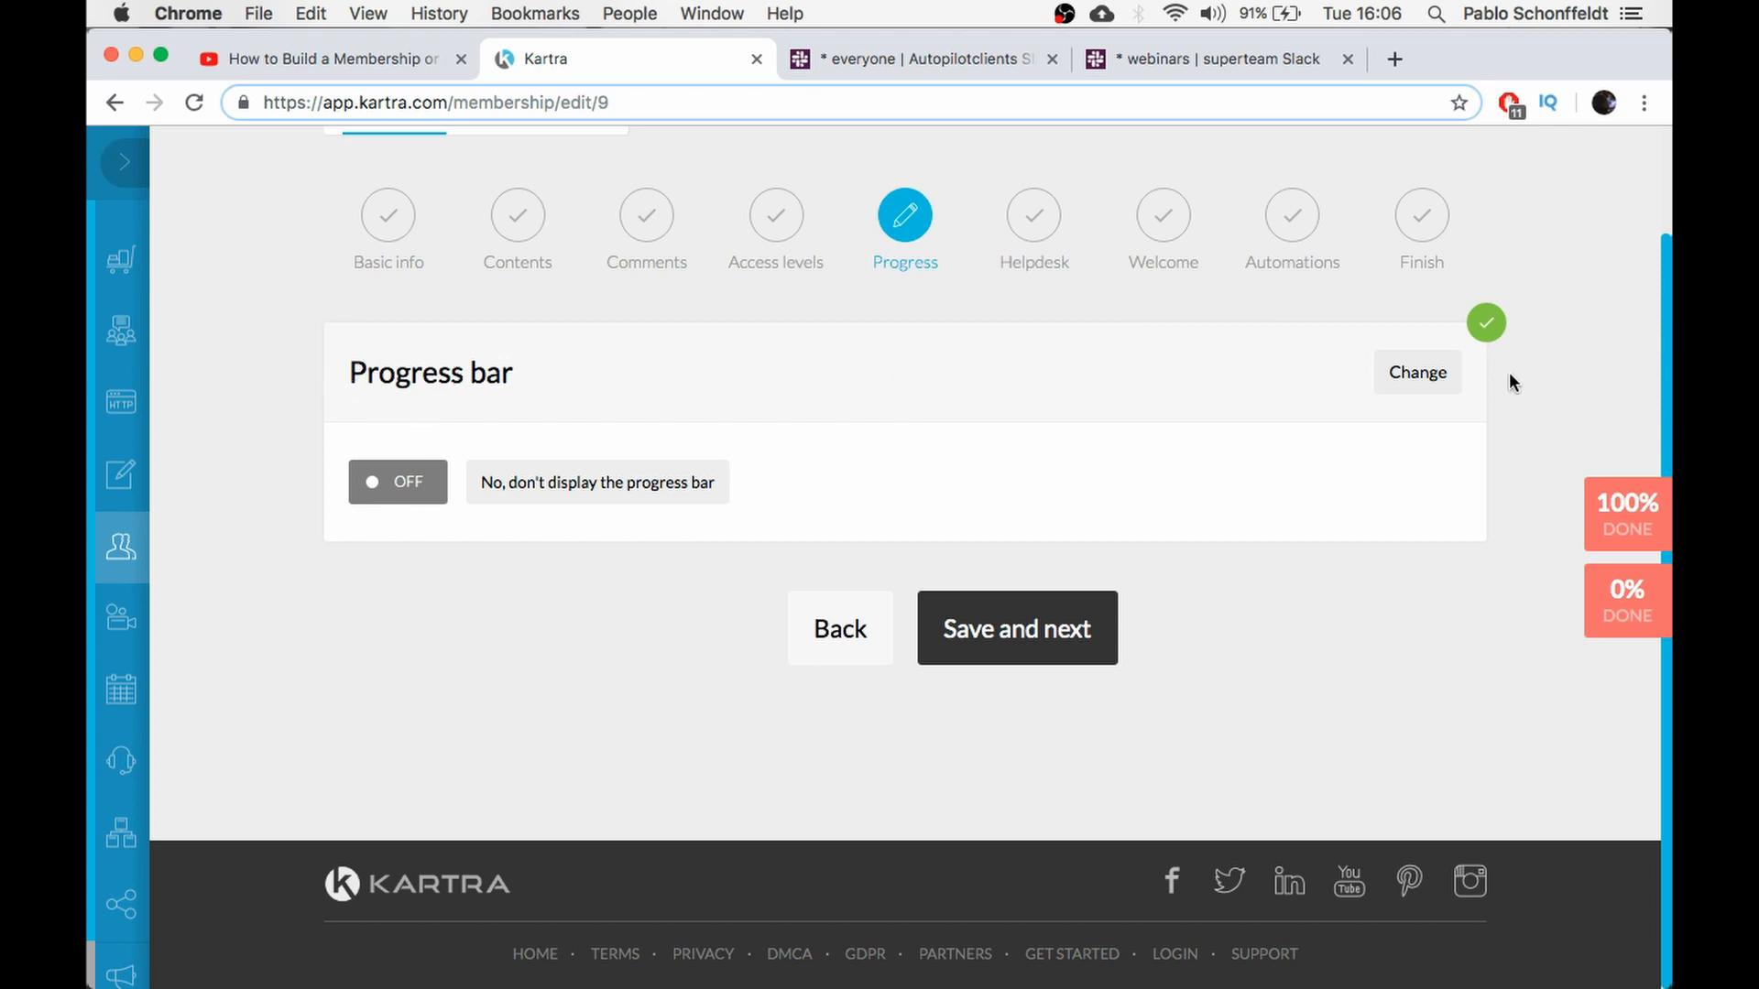
Try displaying the progress bar both with and without forced linear progression, examining the per-post options for level 1
{"action": "left_click", "coordinate": [1421, 373]}
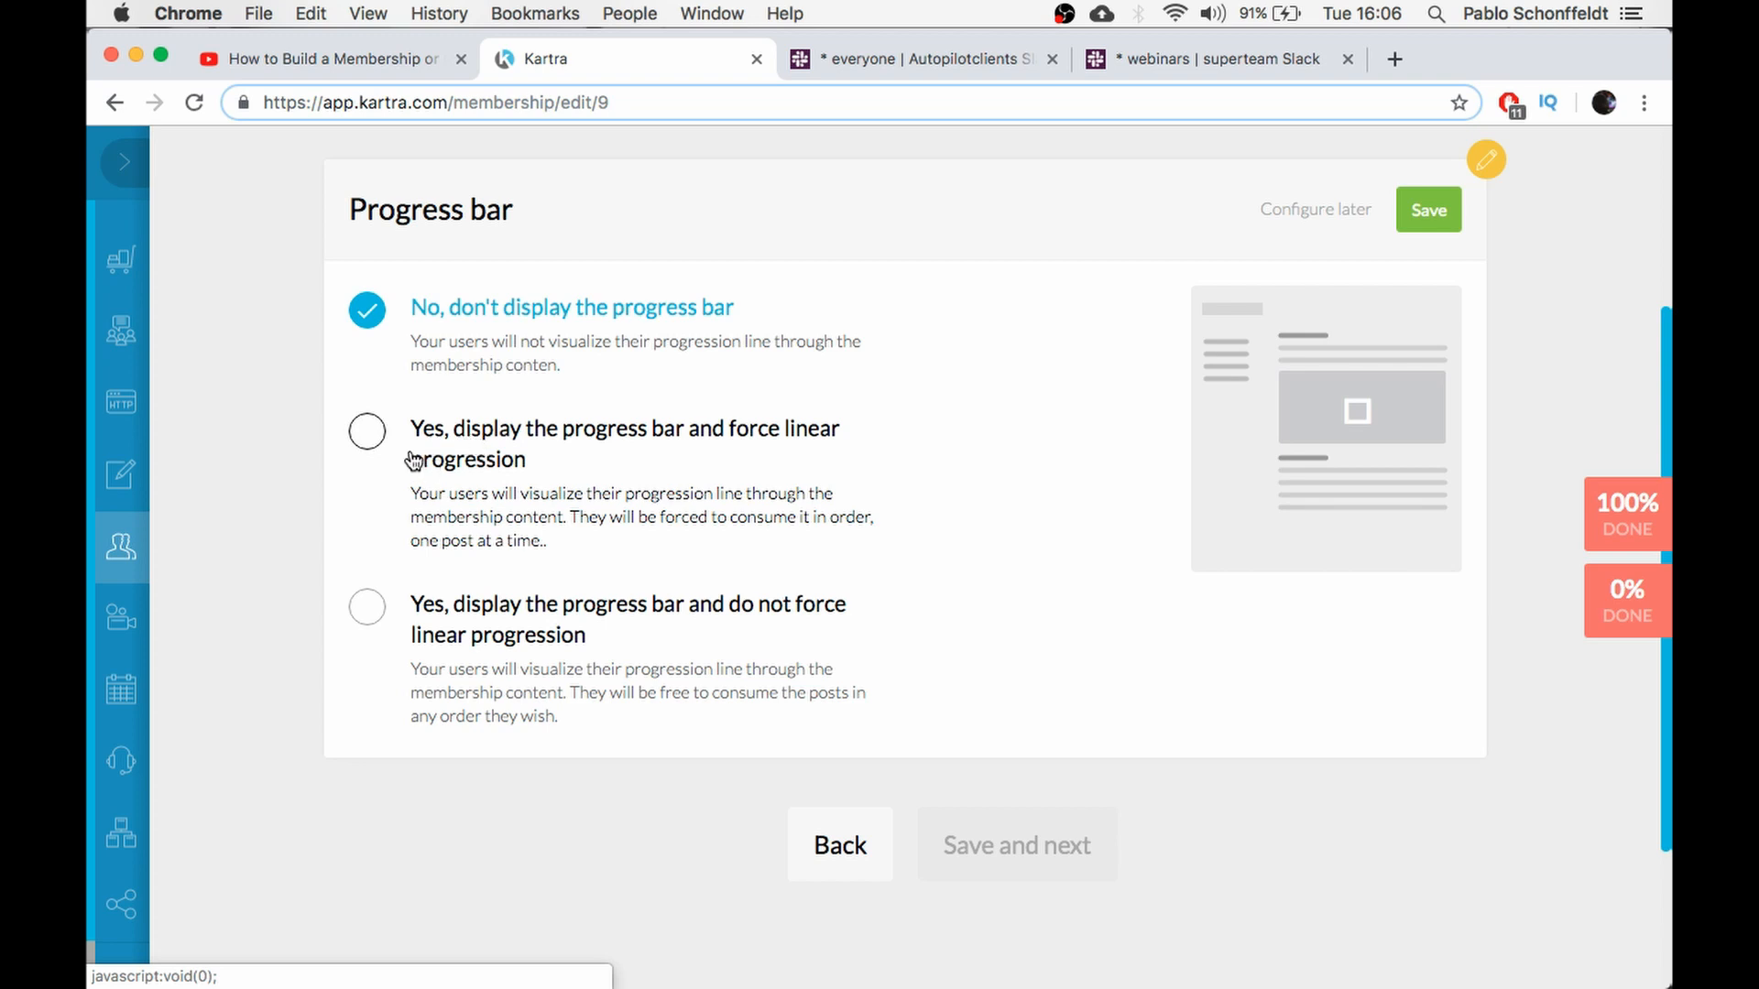
{"action": "left_click", "coordinate": [423, 519]}
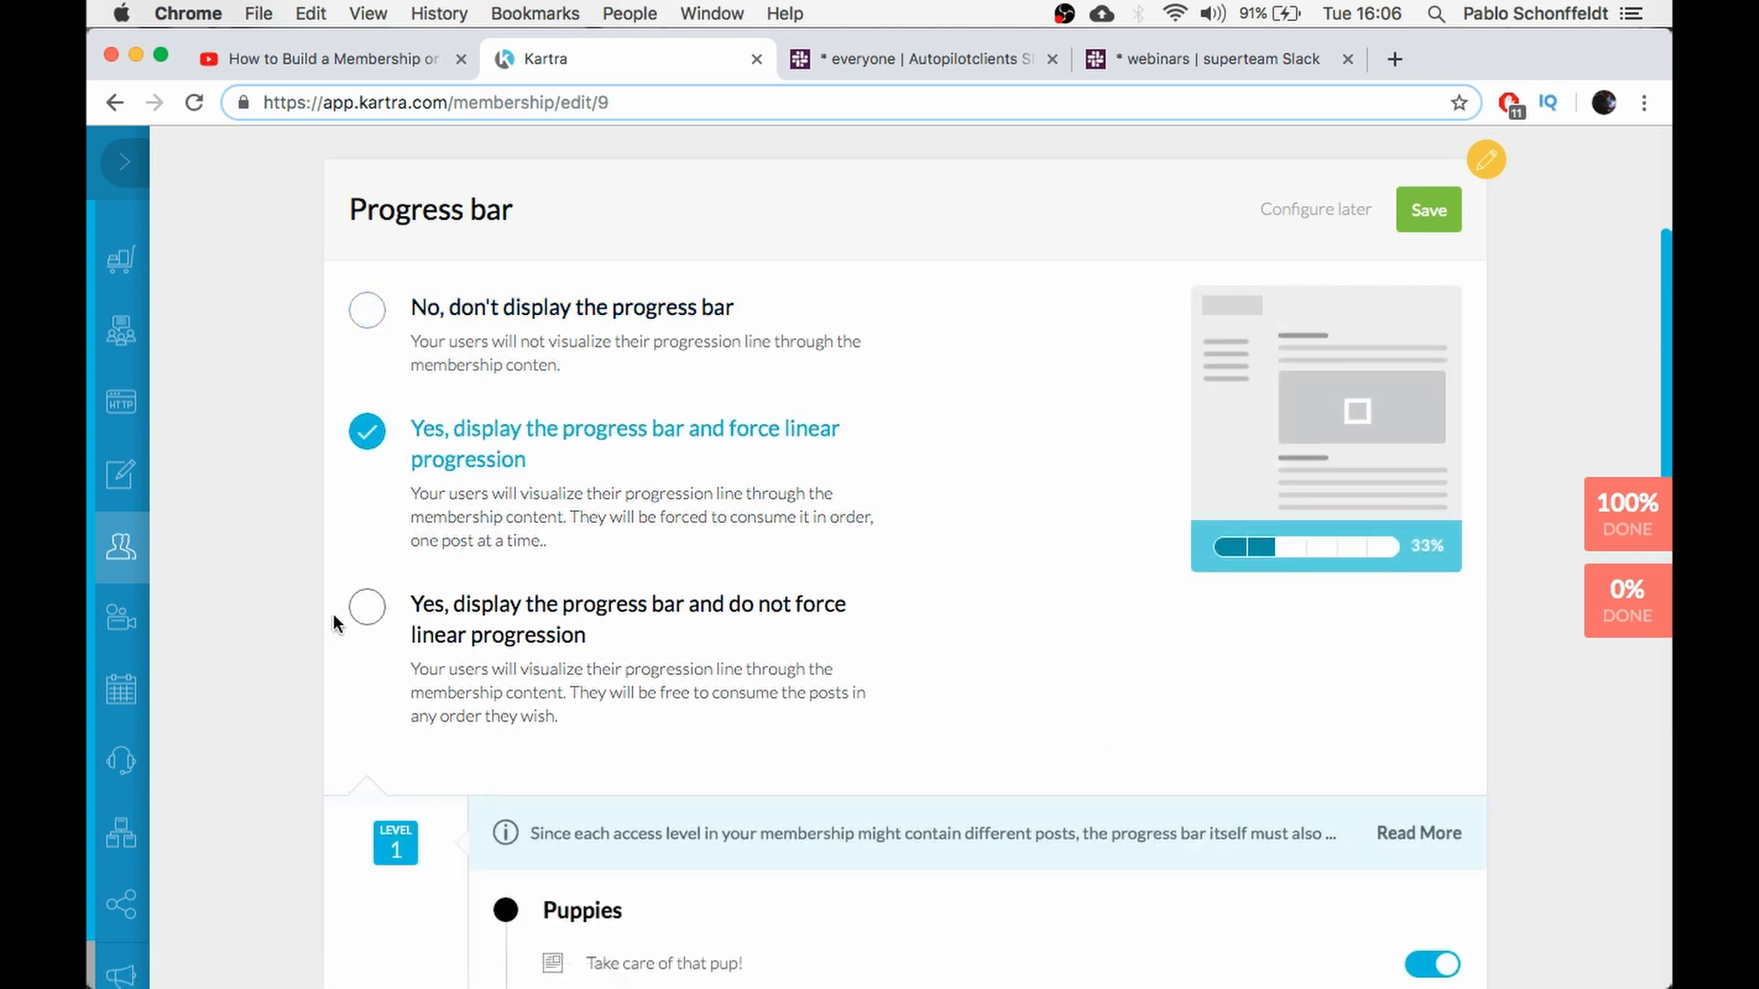
{"action": "scroll", "coordinate": [969, 656], "scroll_direction": "down", "scroll_amount": 4}
{"action": "scroll", "coordinate": [970, 653], "scroll_direction": "down", "scroll_amount": 6}
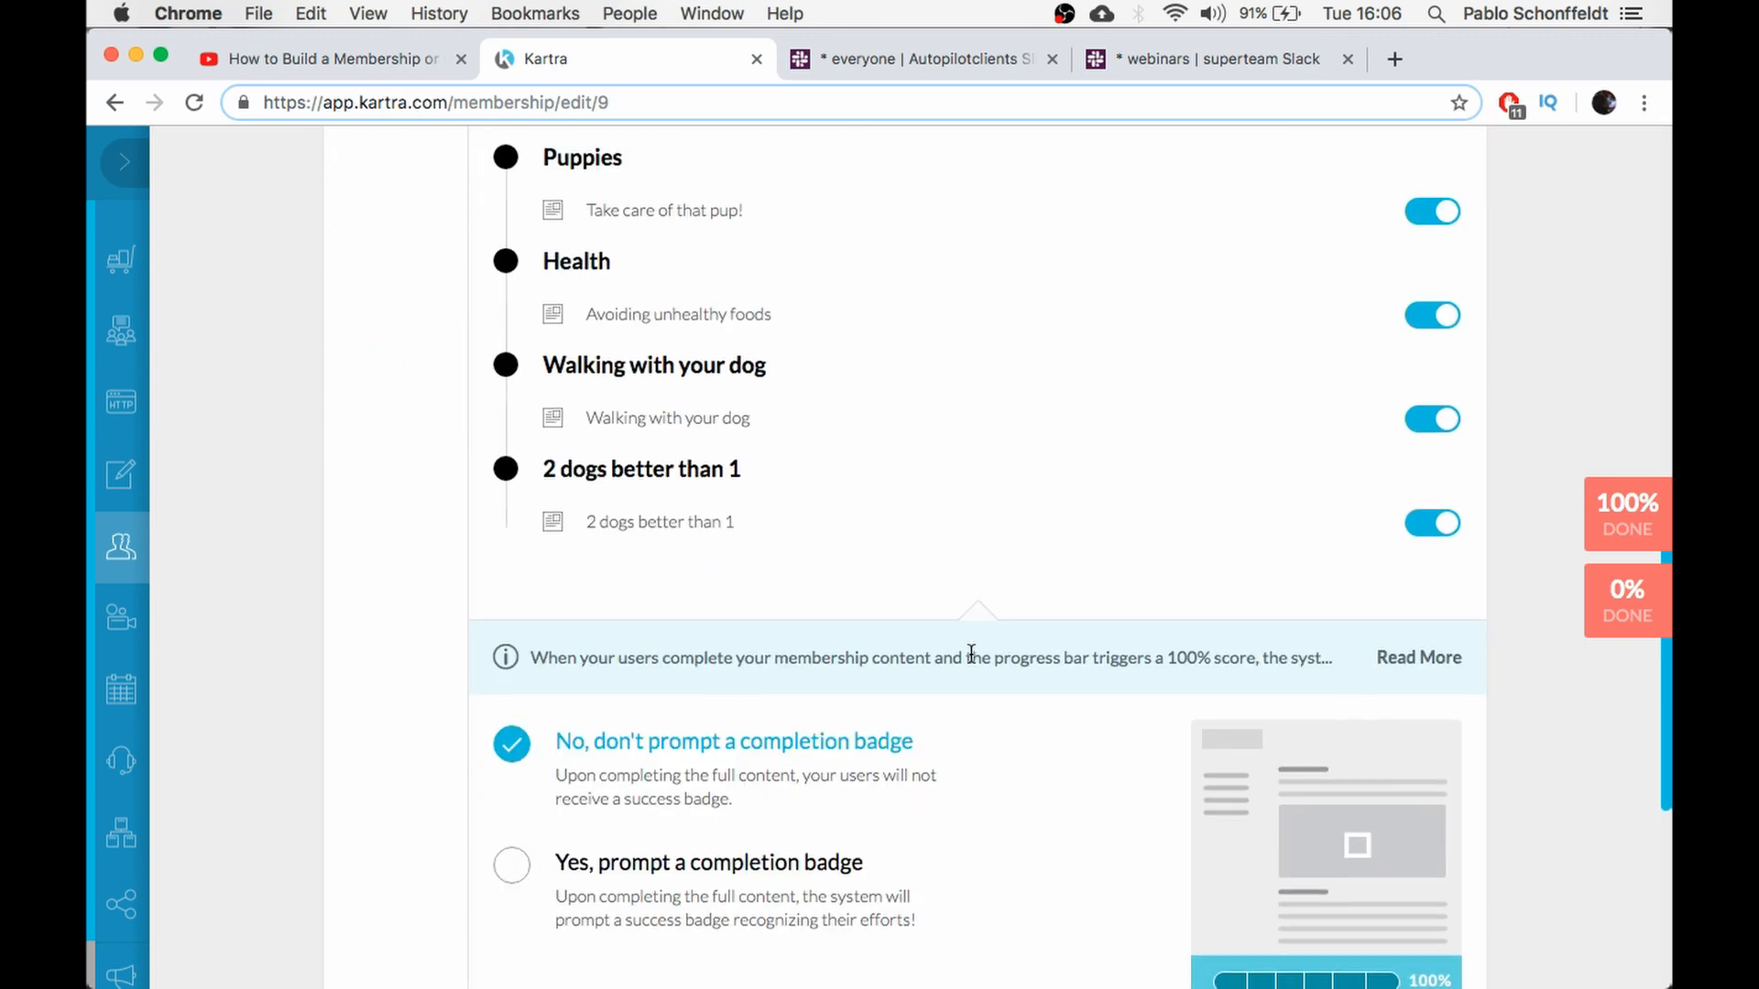
{"action": "scroll", "coordinate": [971, 657], "scroll_direction": "up", "scroll_amount": 10}
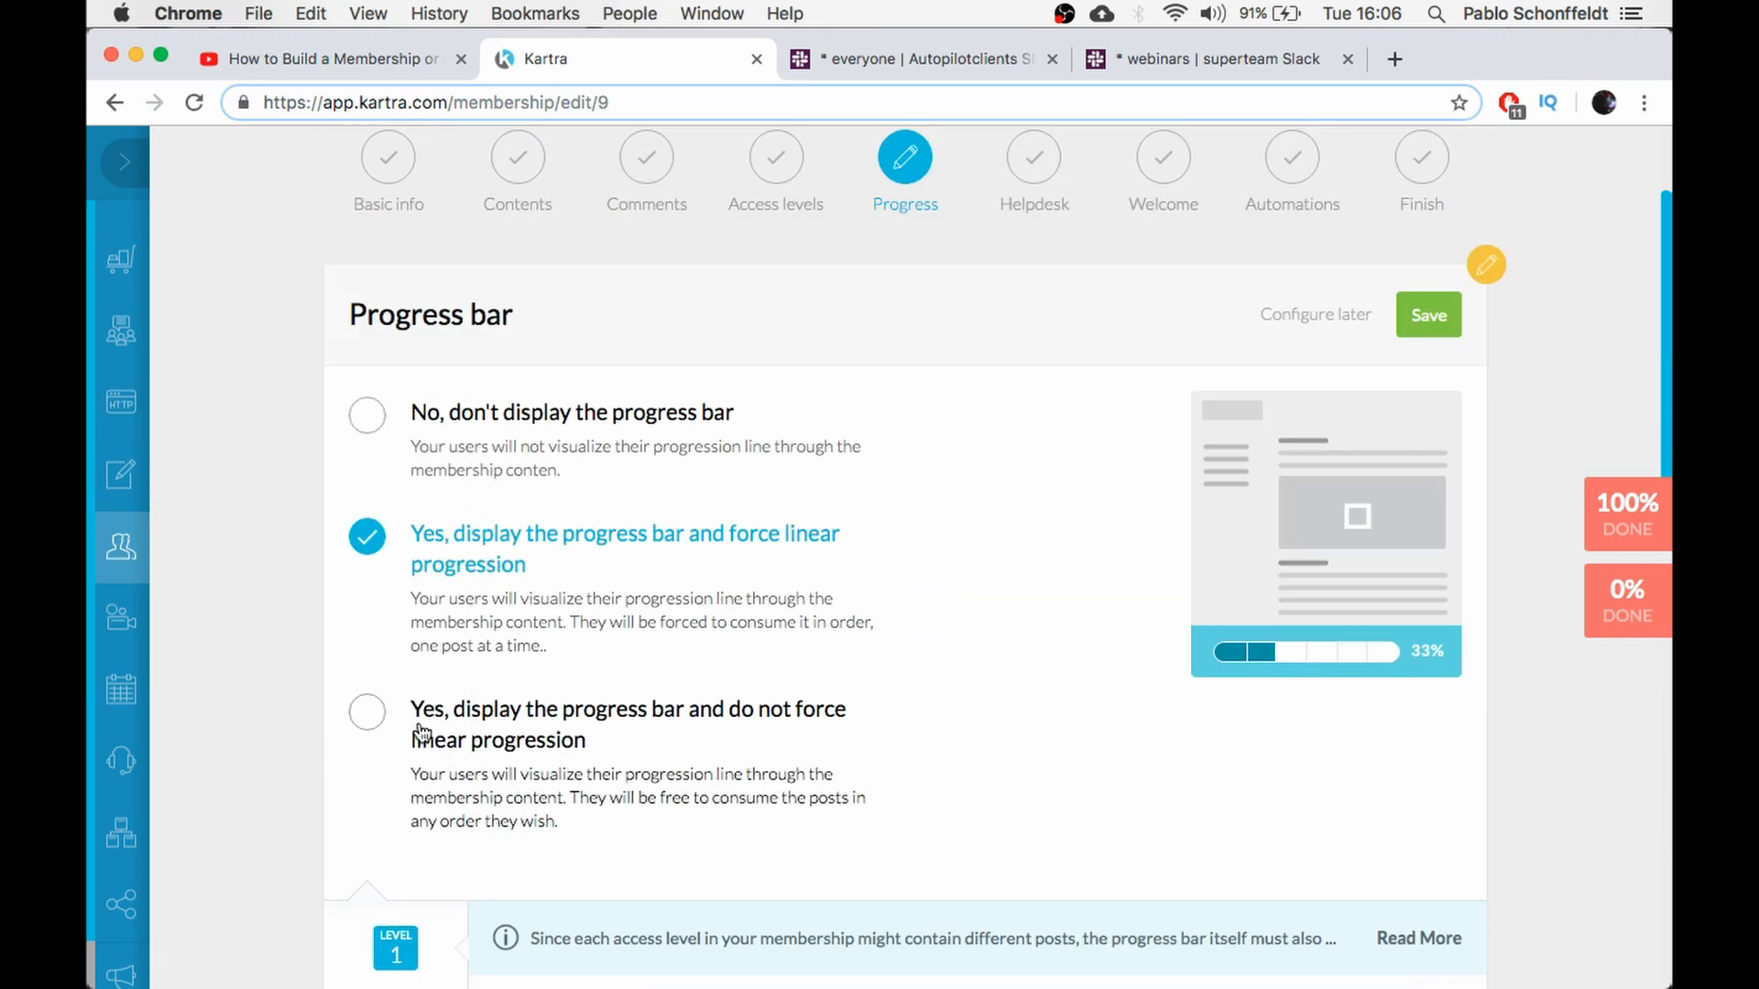
{"action": "left_click", "coordinate": [1151, 690]}
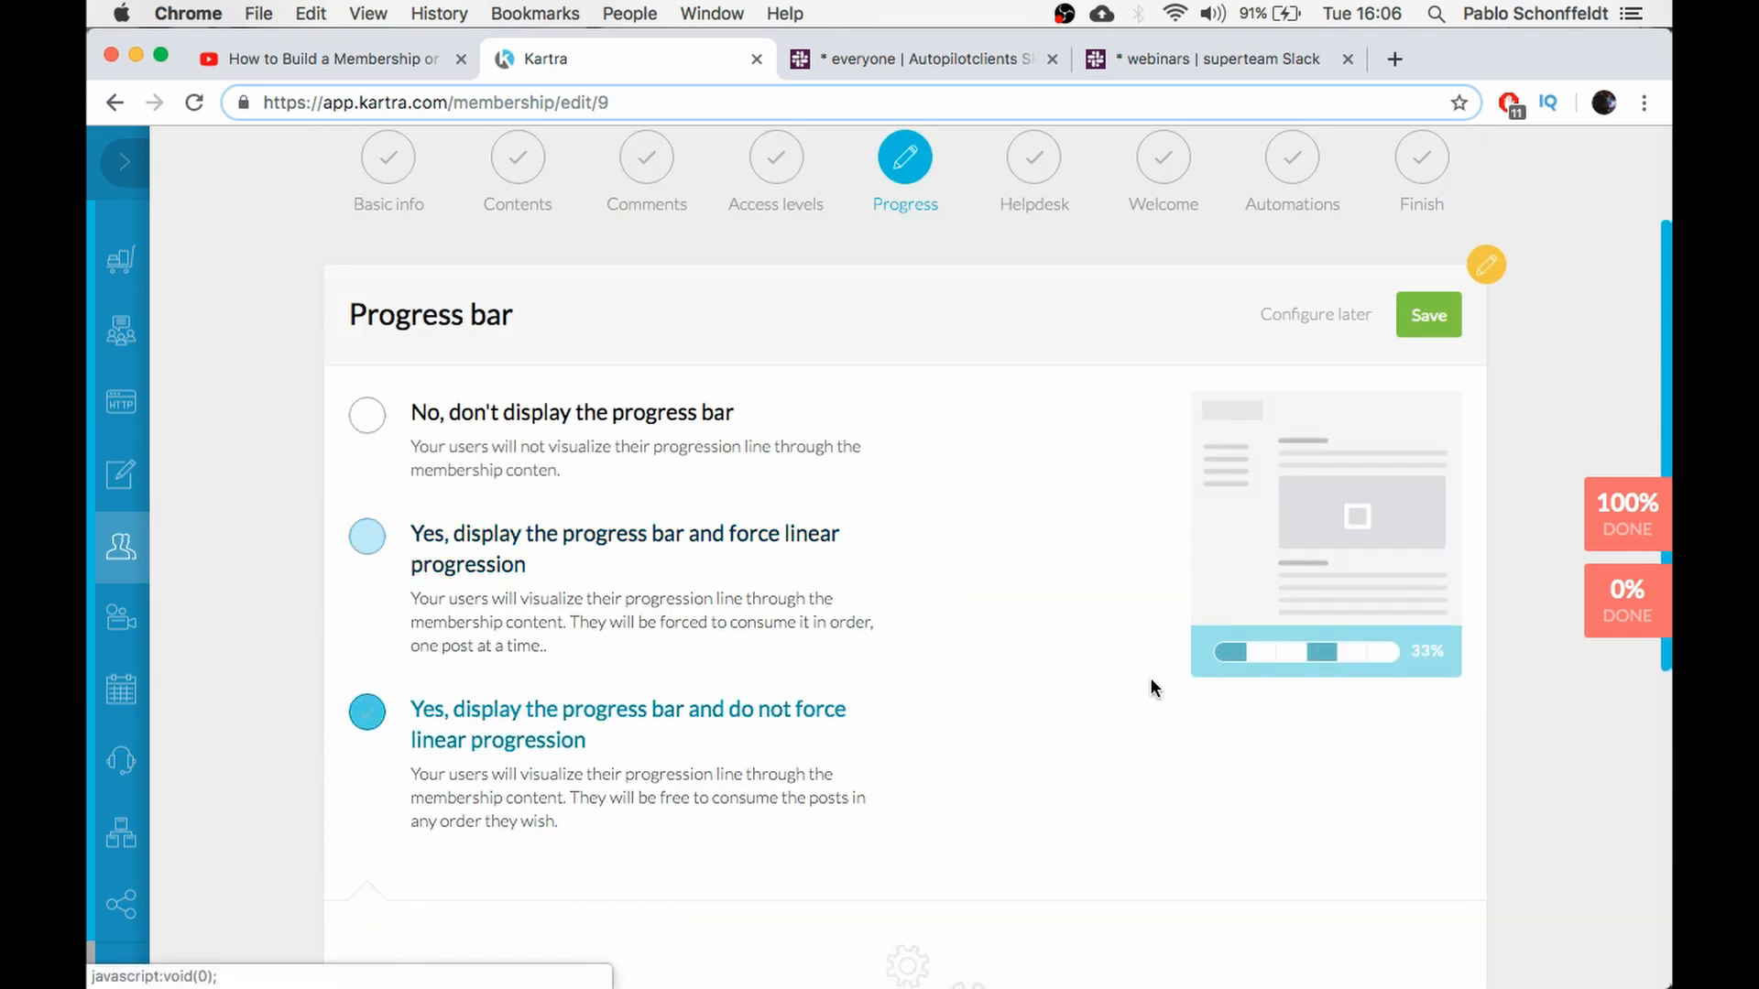
{"action": "scroll", "coordinate": [1107, 661], "scroll_direction": "down", "scroll_amount": 12}
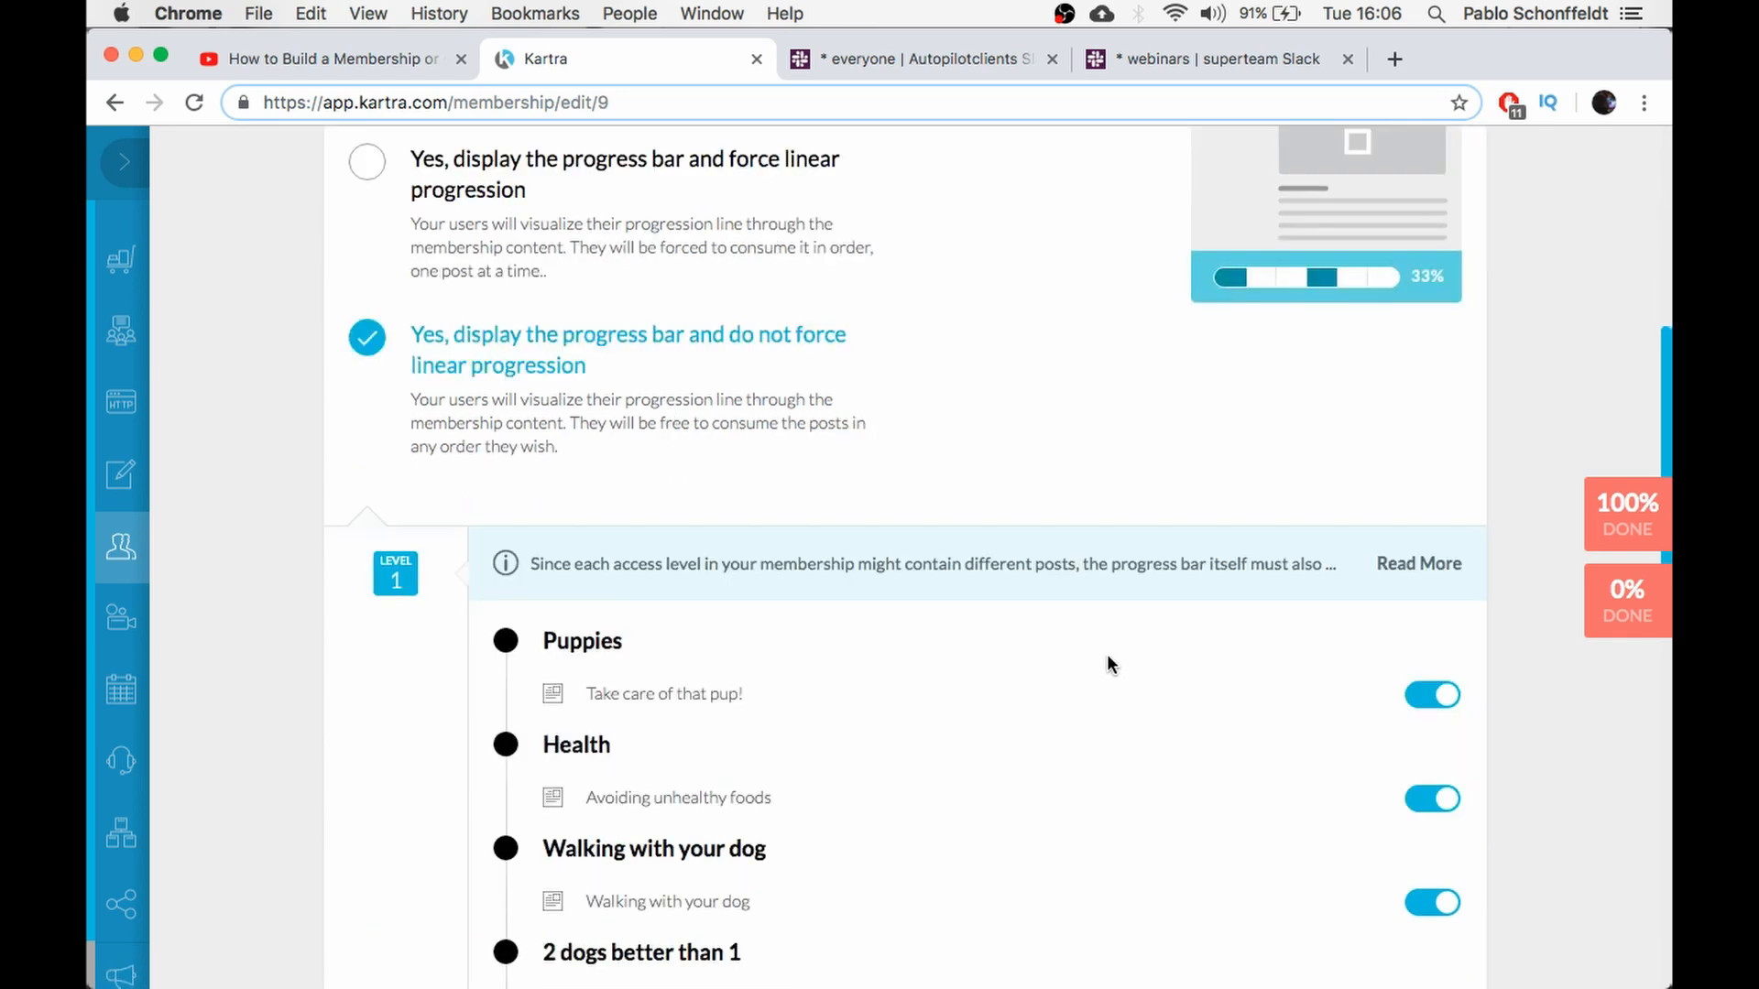
{"action": "scroll", "coordinate": [978, 632], "scroll_direction": "up", "scroll_amount": 12}
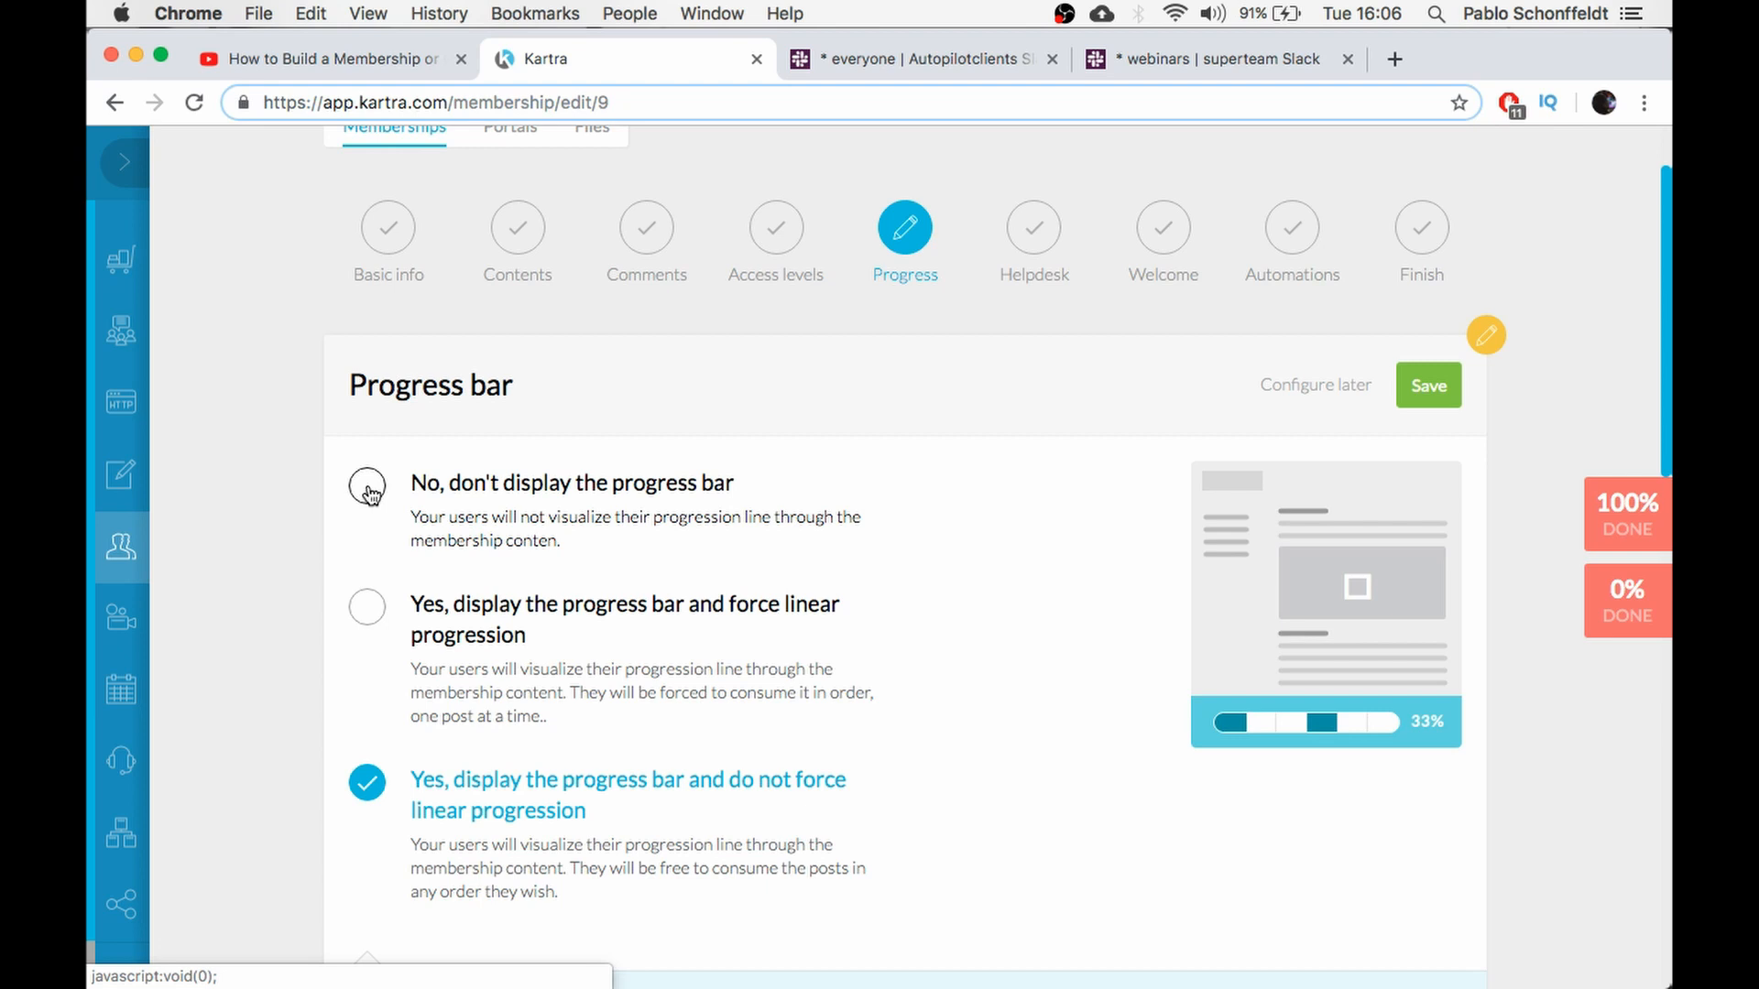
Save the progress bar as not displayed and keep the Awesm Kartra Helpdesk for customer support, continuing to the welcome settings
{"action": "left_click", "coordinate": [693, 534]}
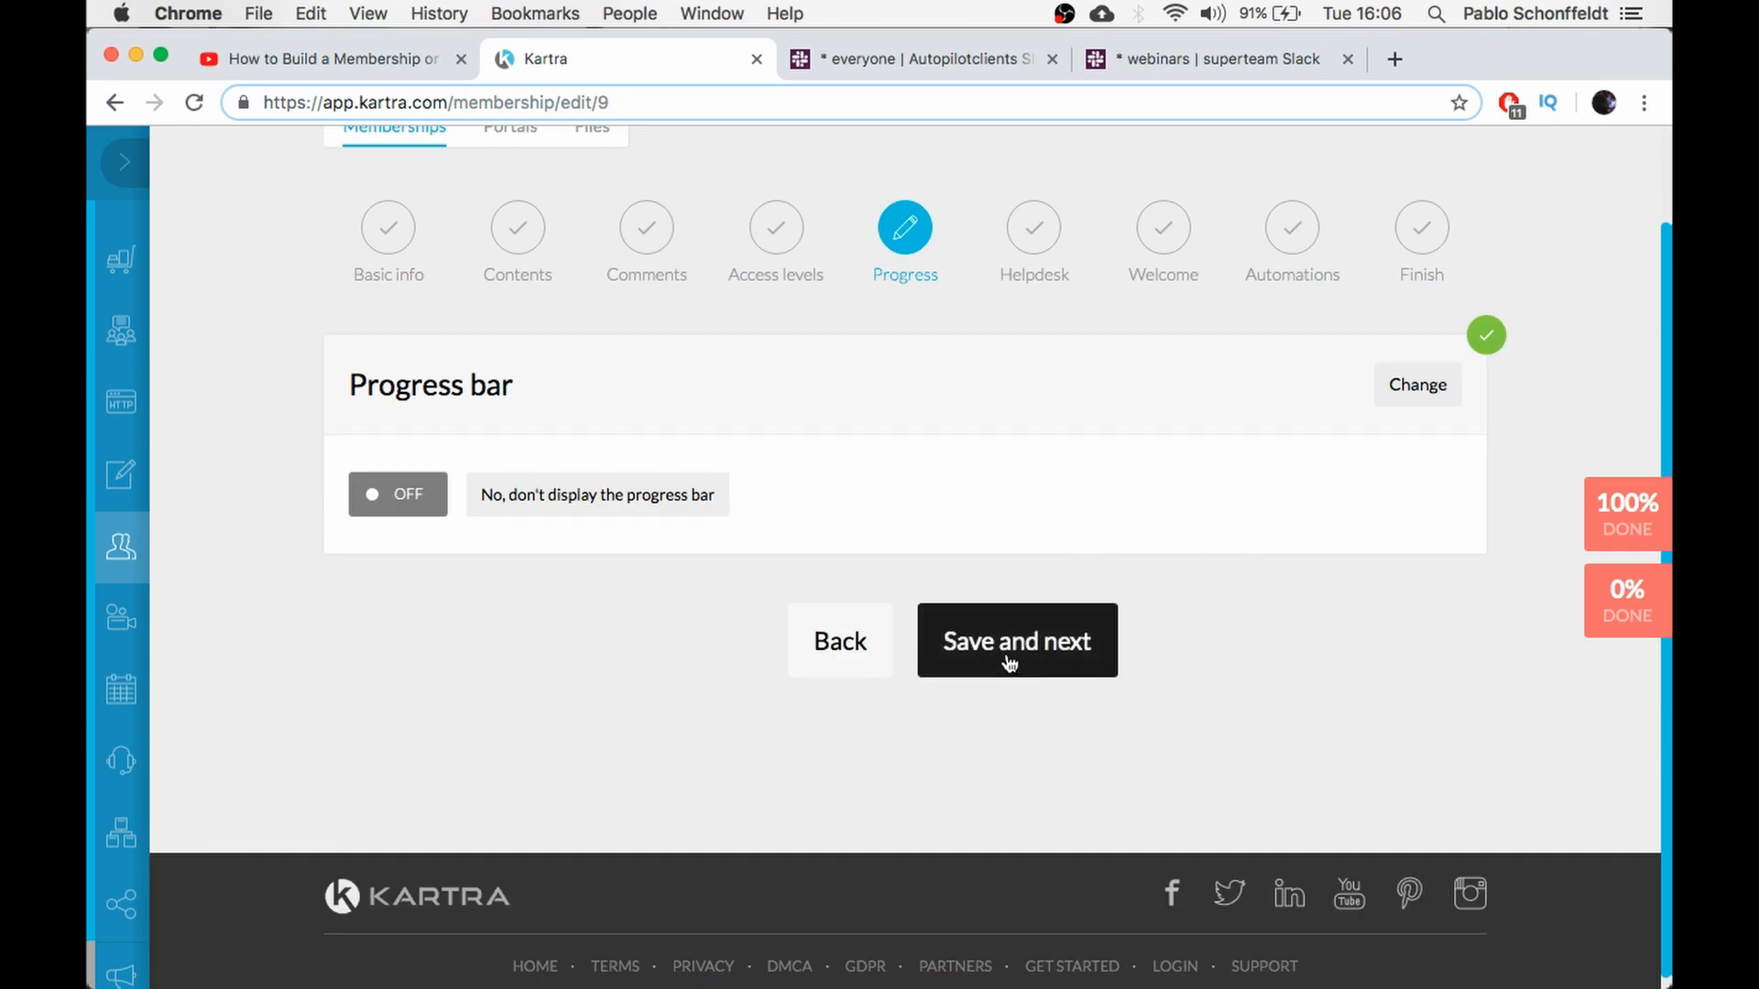
{"action": "left_click", "coordinate": [1001, 661]}
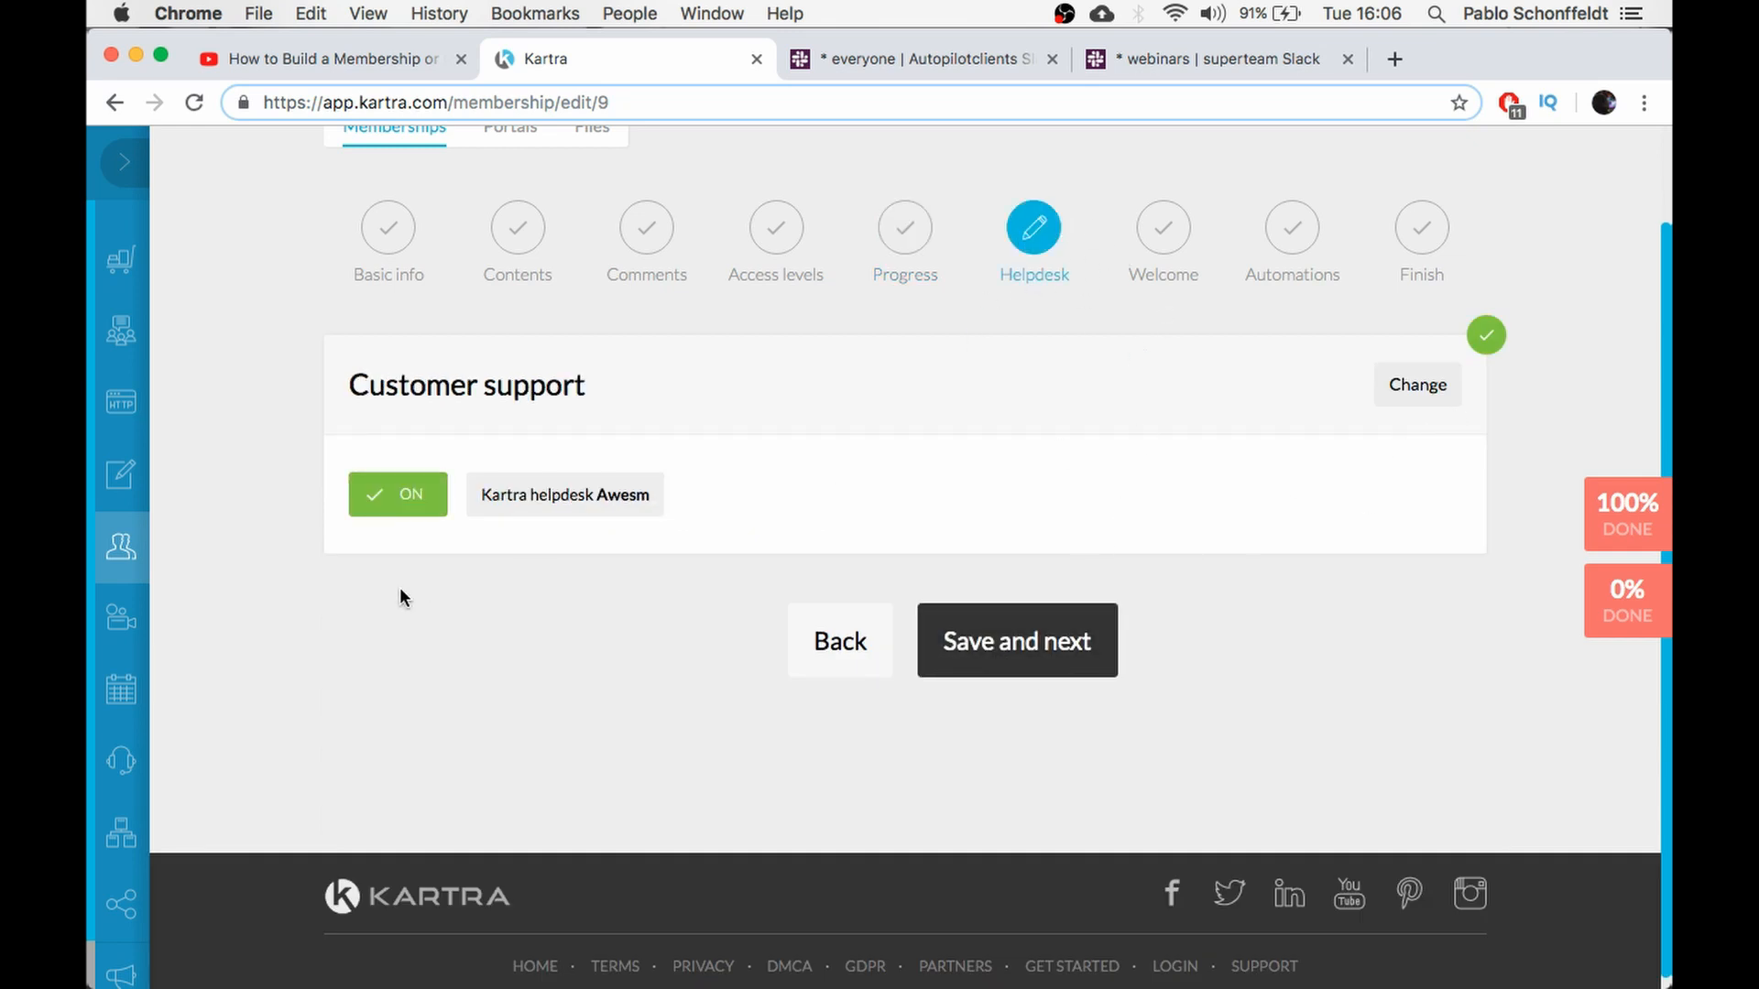
{"action": "left_click", "coordinate": [1461, 392]}
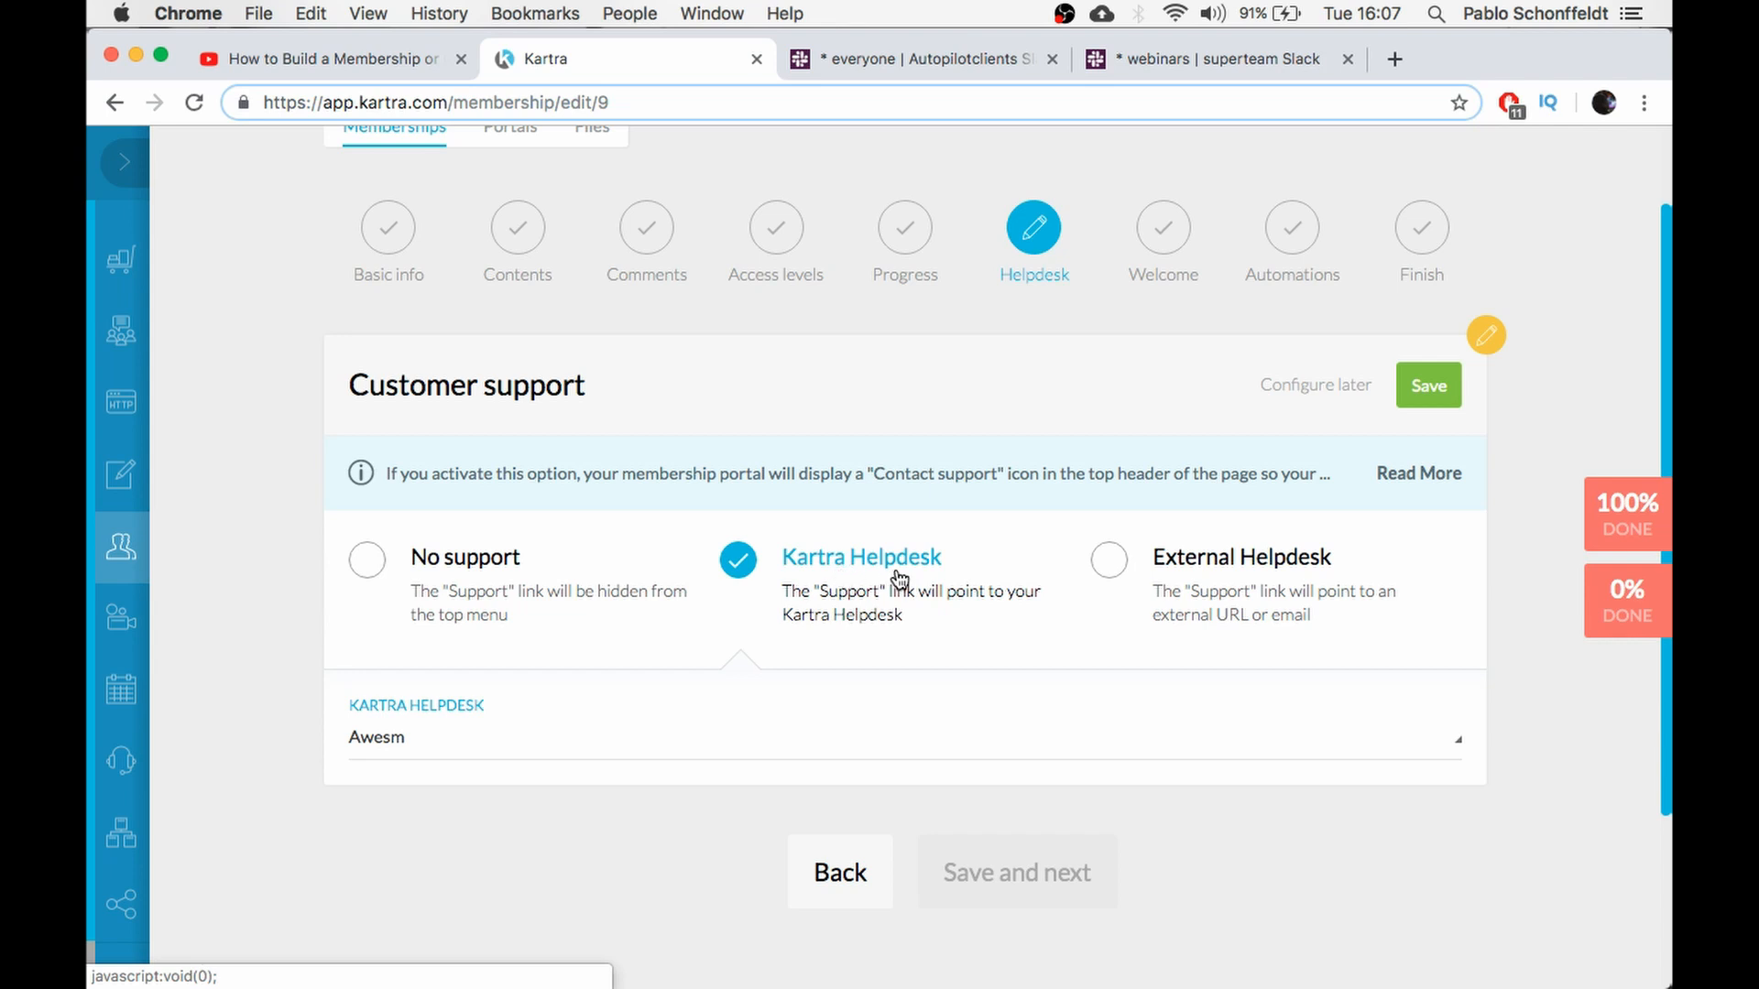
{"action": "left_click", "coordinate": [1444, 400]}
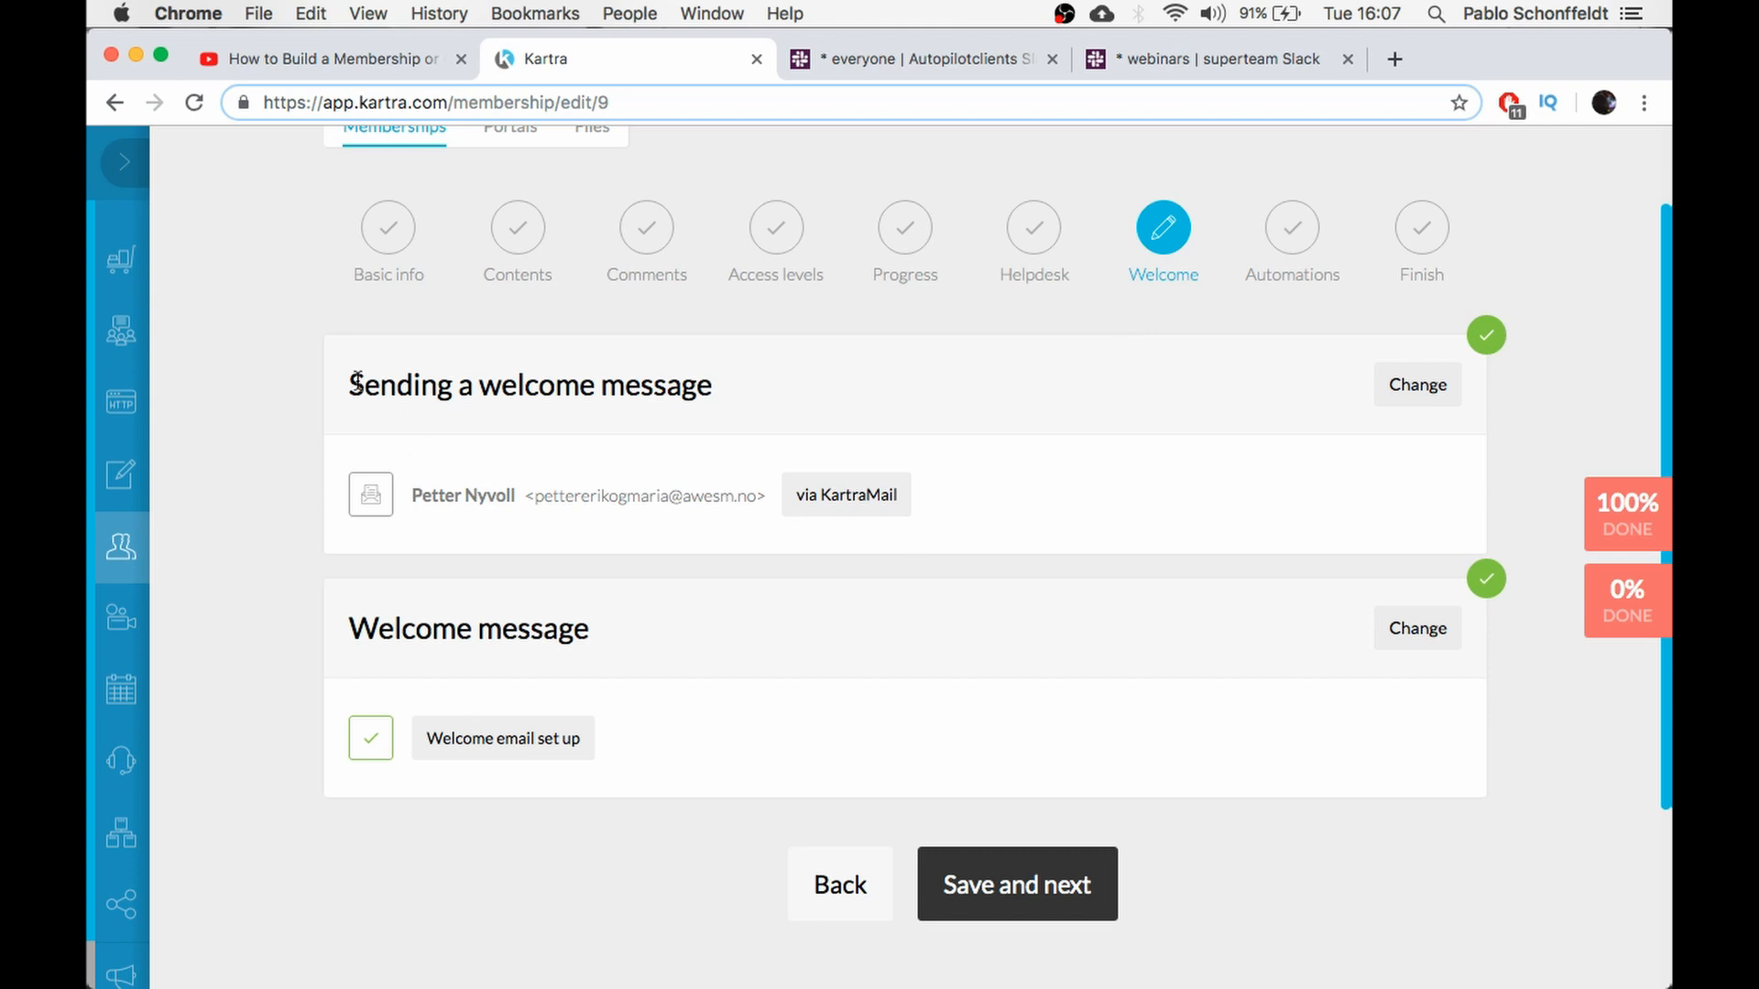
Open the sender settings for the welcome message and save them with KartraMail as the email gateway
{"action": "left_click_drag", "start_coordinate": [356, 383], "coordinate": [671, 397]}
{"action": "left_click", "coordinate": [1417, 385]}
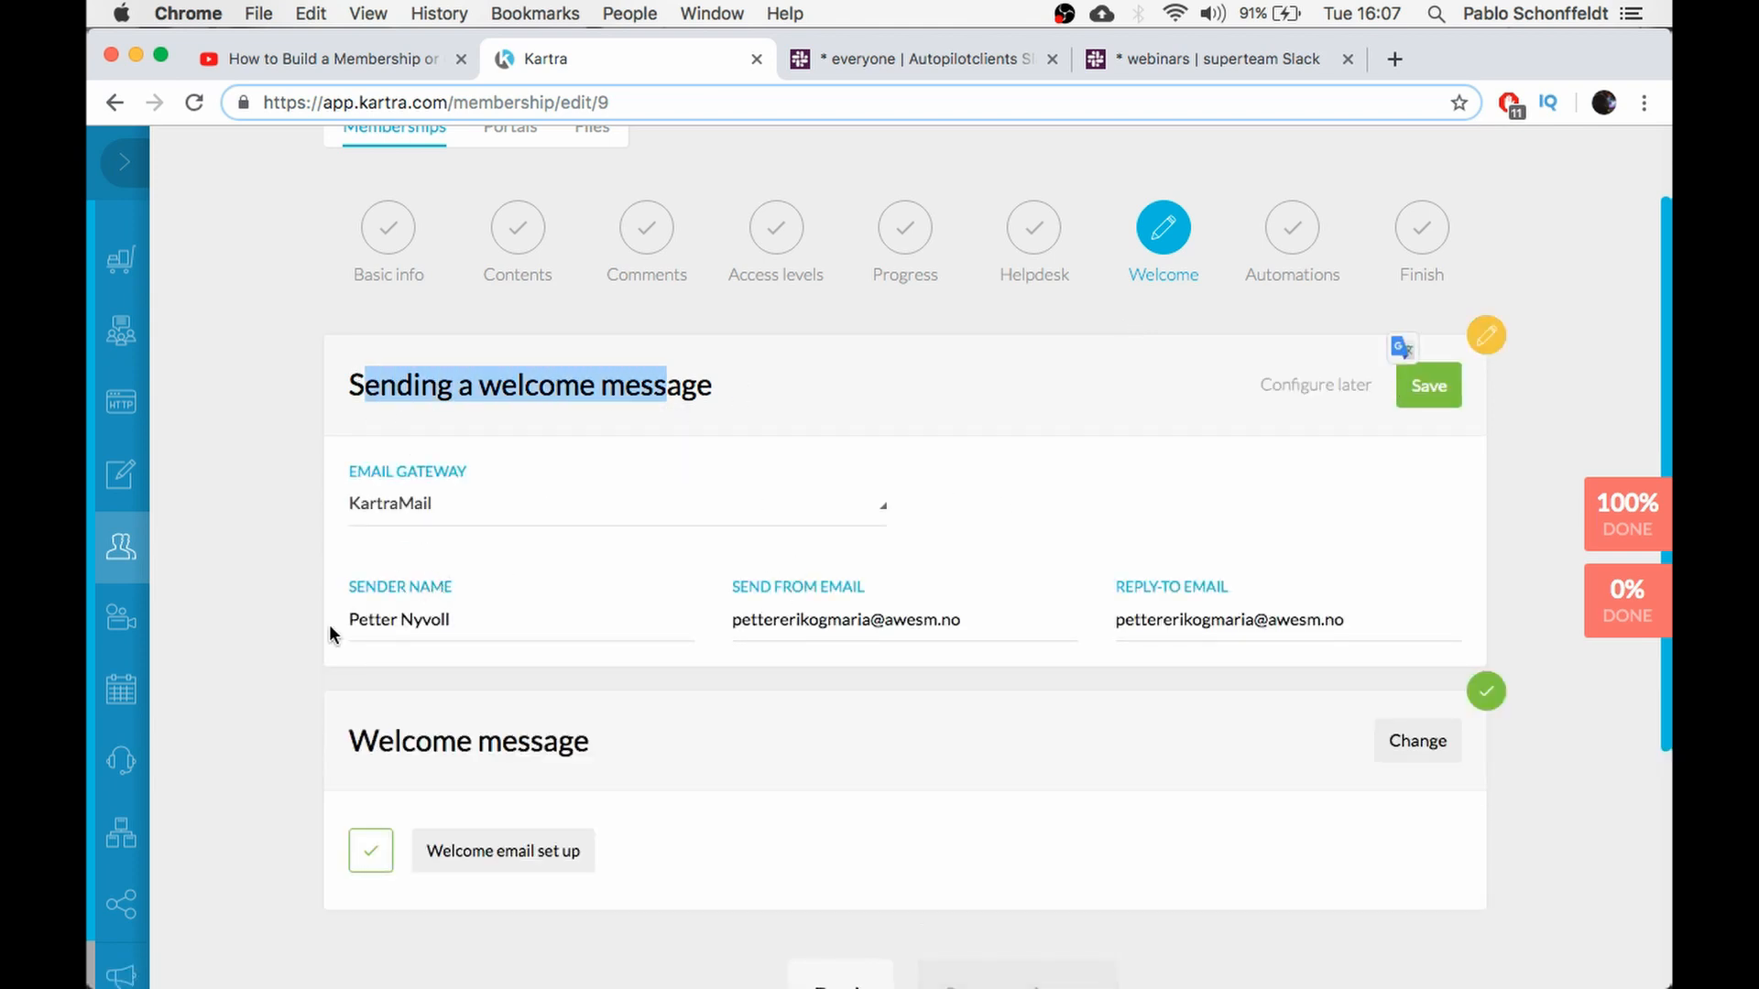
{"action": "left_click", "coordinate": [1426, 389]}
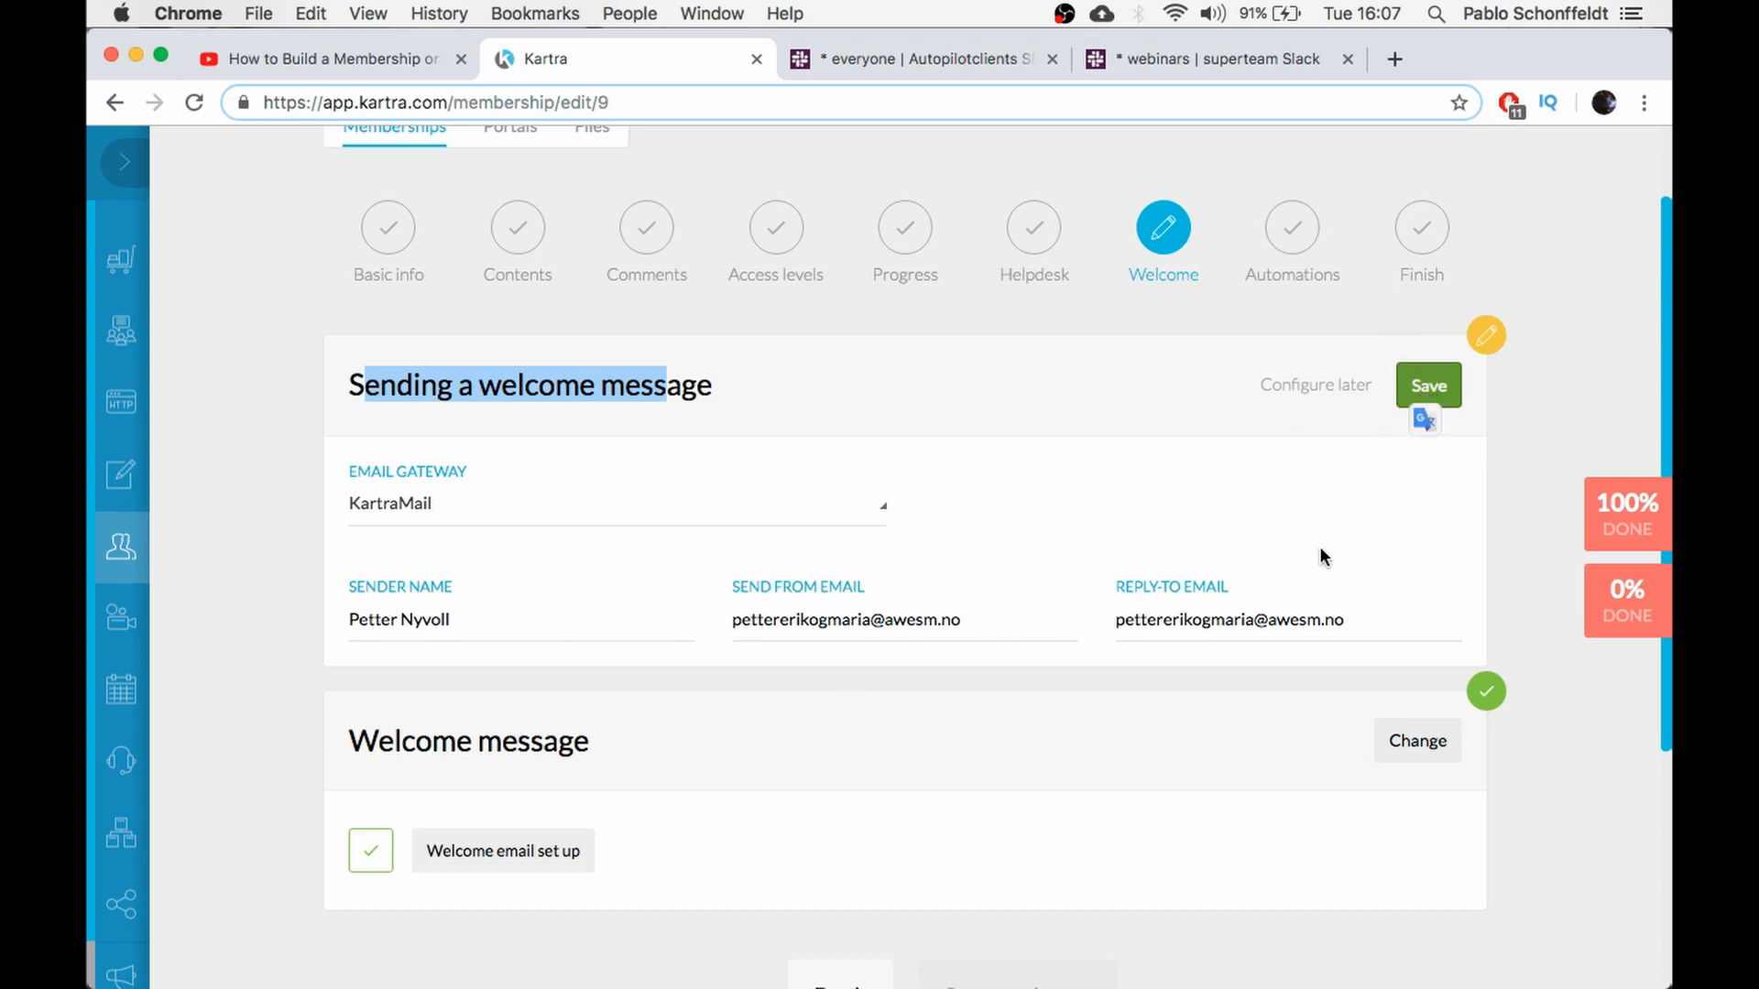
{"action": "left_click", "coordinate": [1423, 401]}
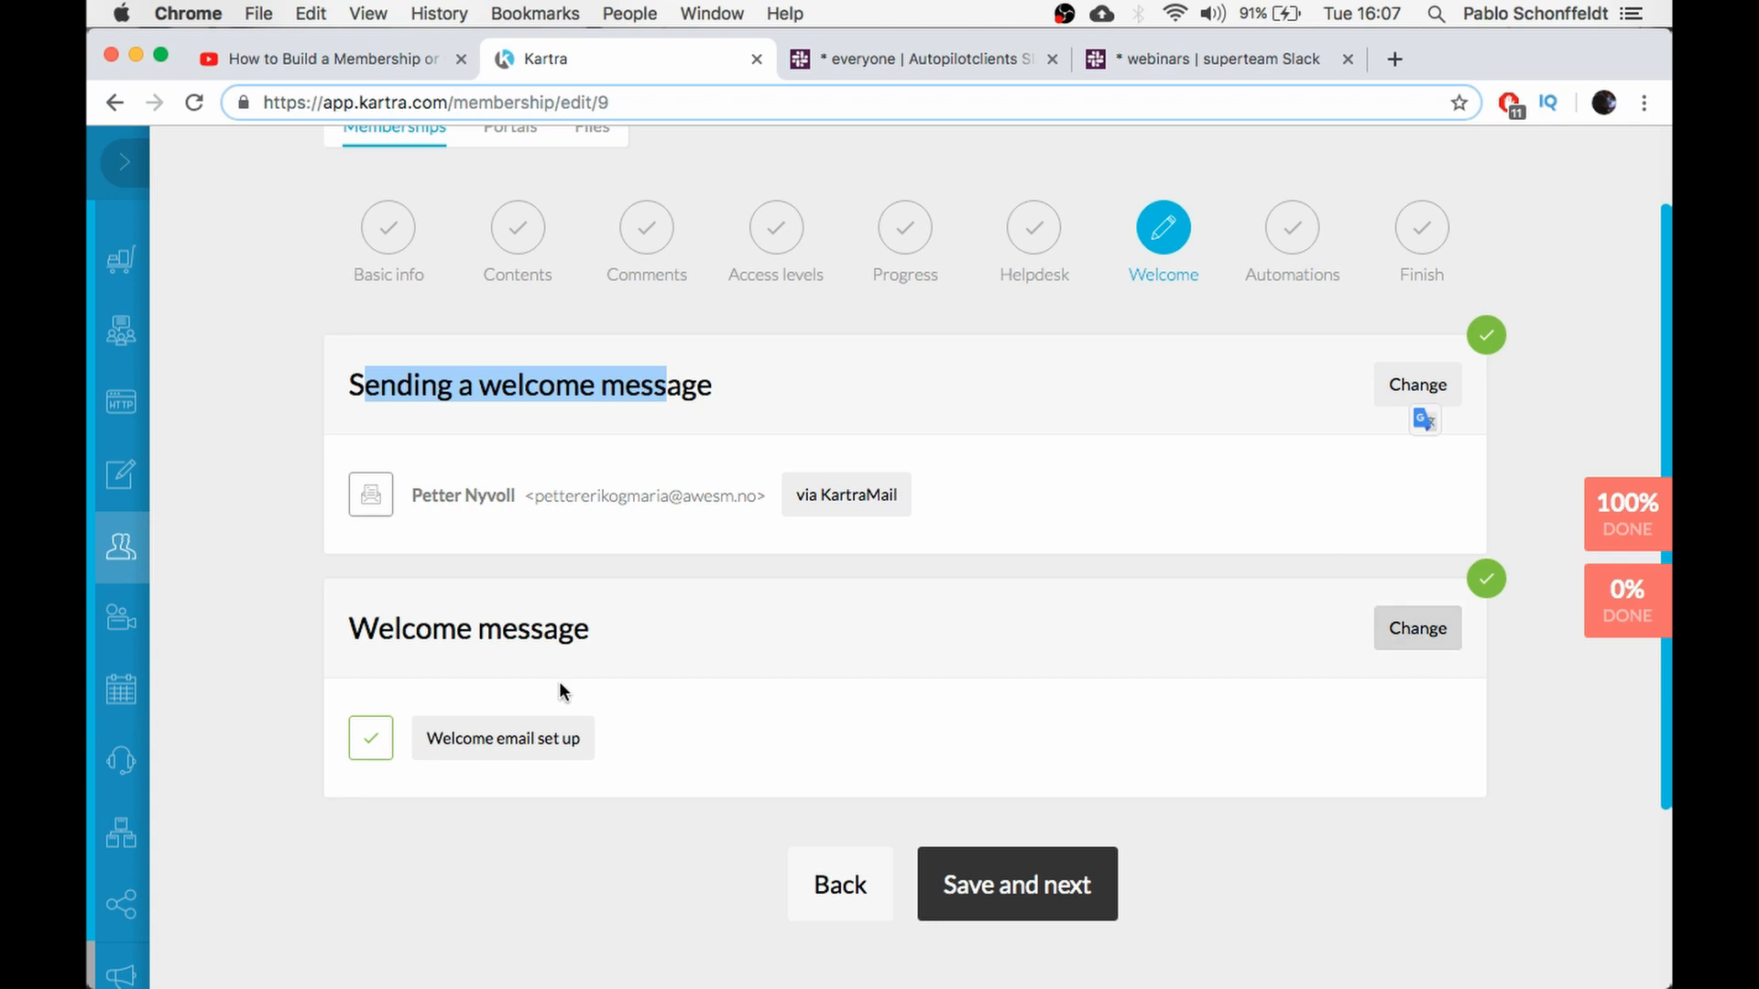
{"action": "left_click", "coordinate": [354, 626]}
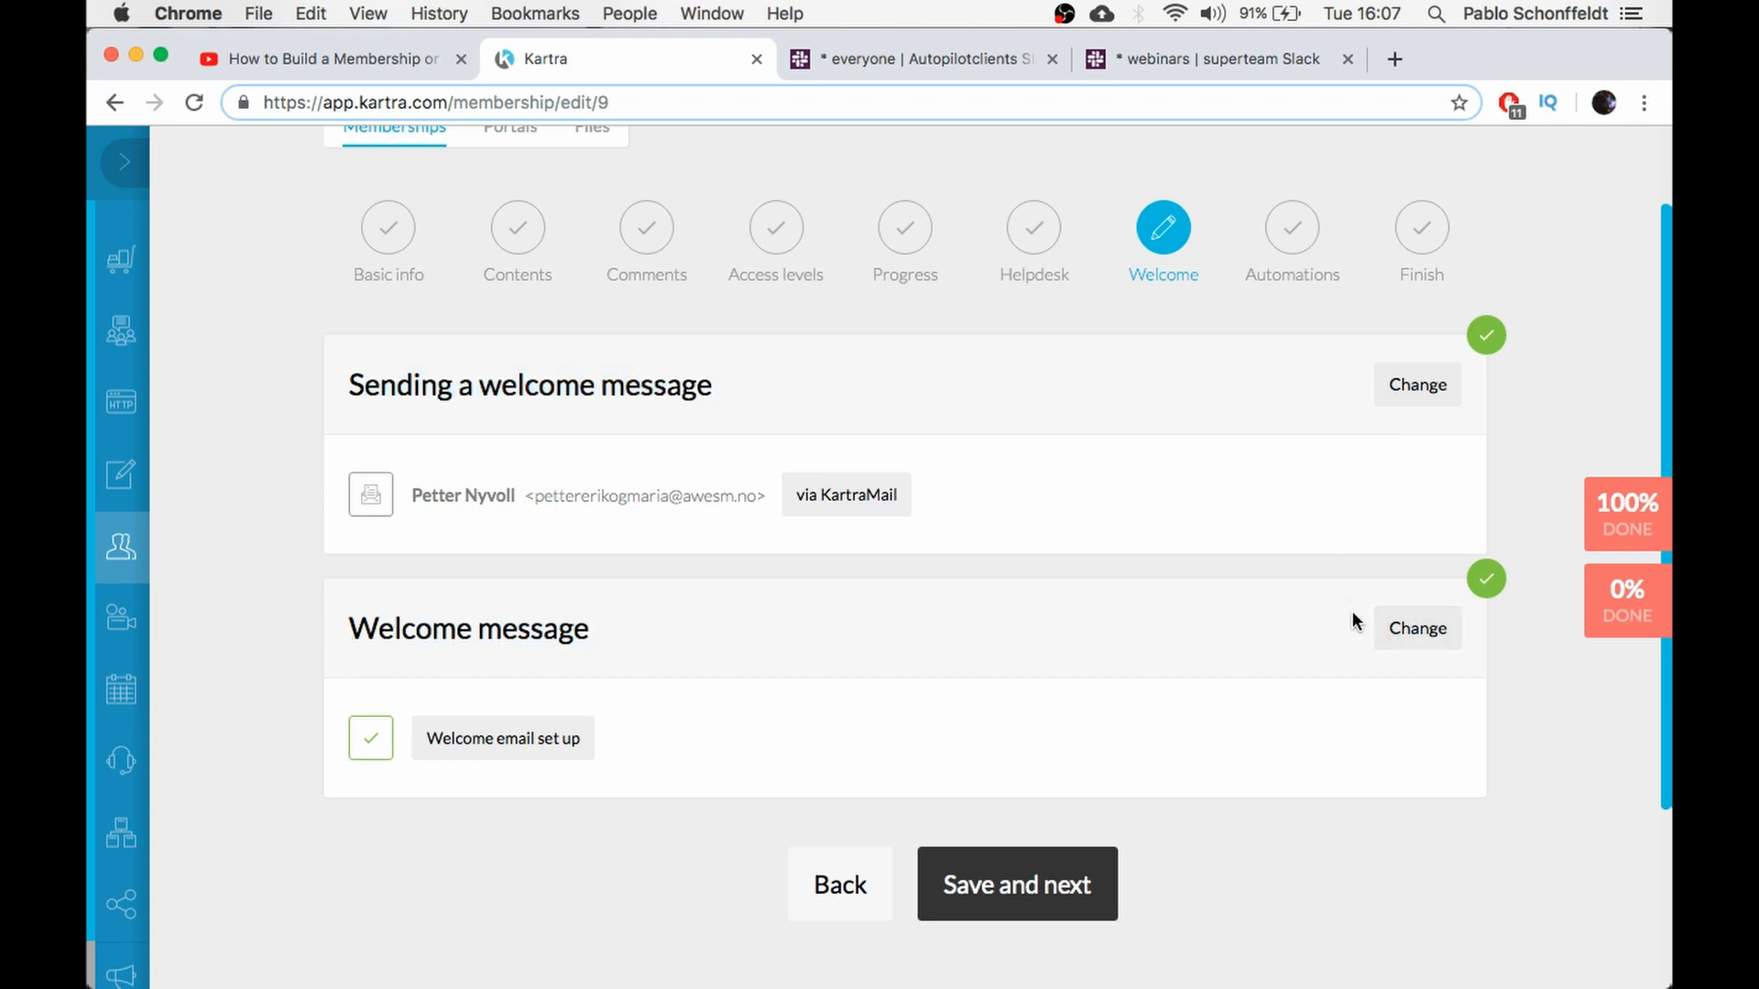
Review the "Your login information" welcome email, save it as is, and continue to the automations
{"action": "left_click", "coordinate": [1418, 630]}
{"action": "scroll", "coordinate": [954, 685], "scroll_direction": "down", "scroll_amount": 1}
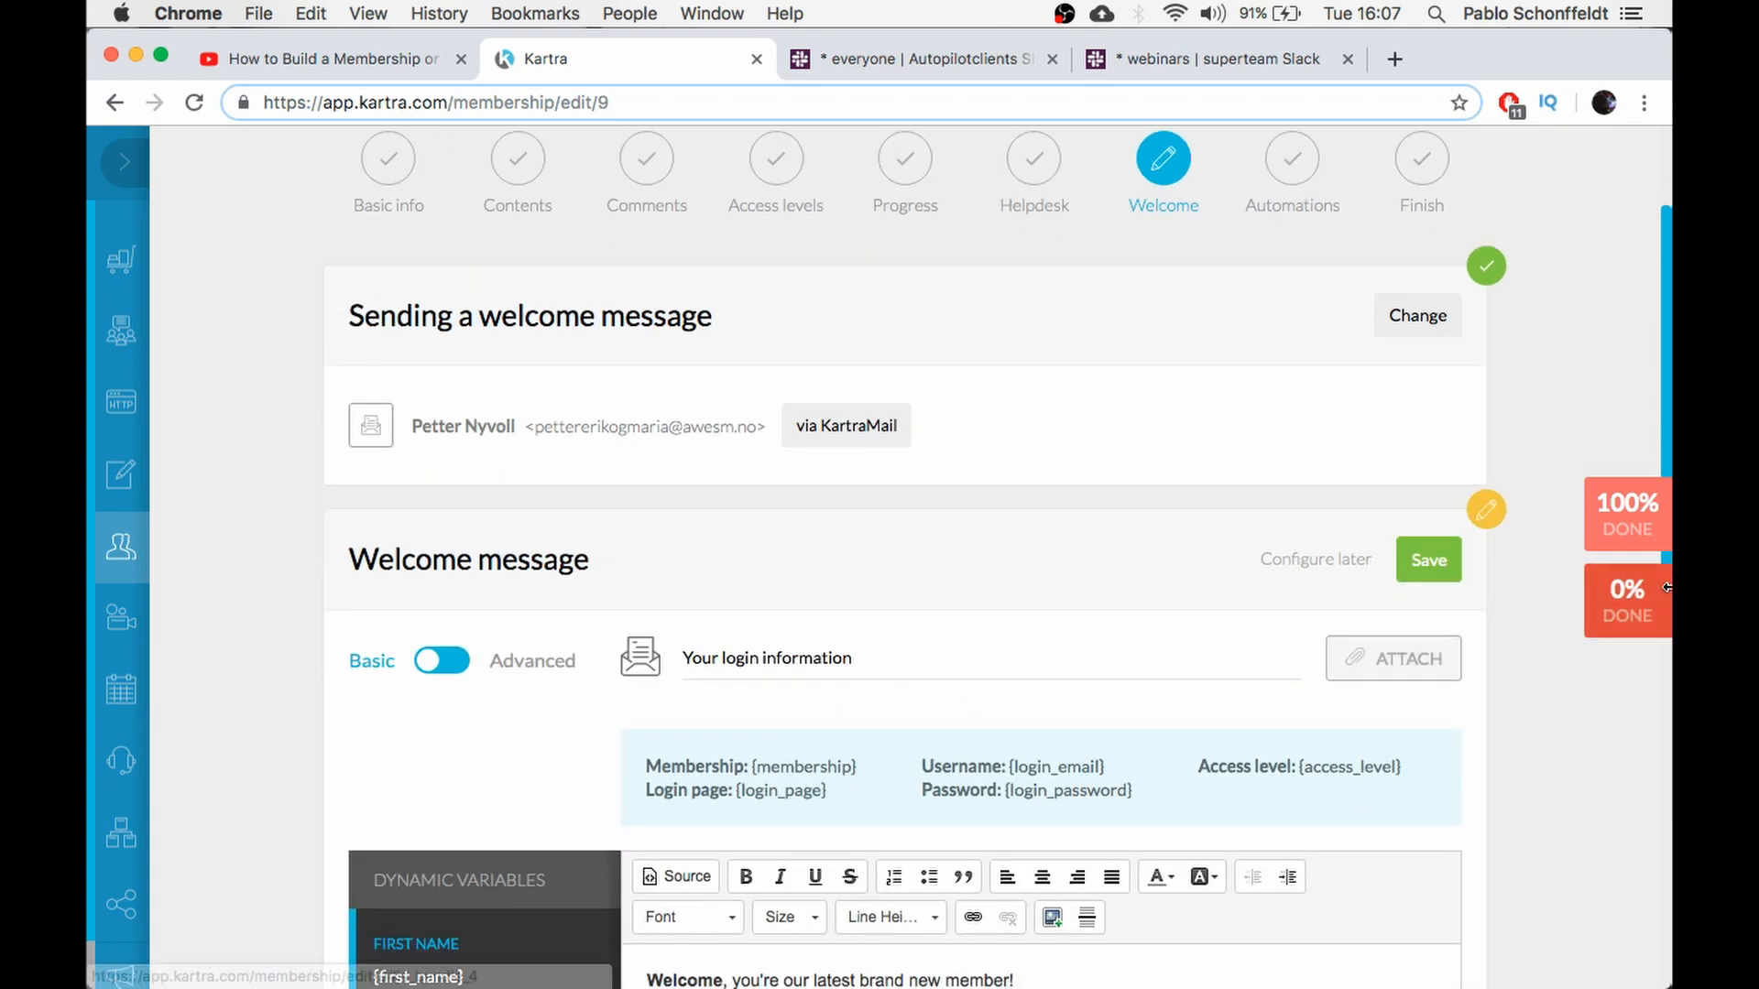
{"action": "scroll", "coordinate": [1568, 661], "scroll_direction": "down", "scroll_amount": 4}
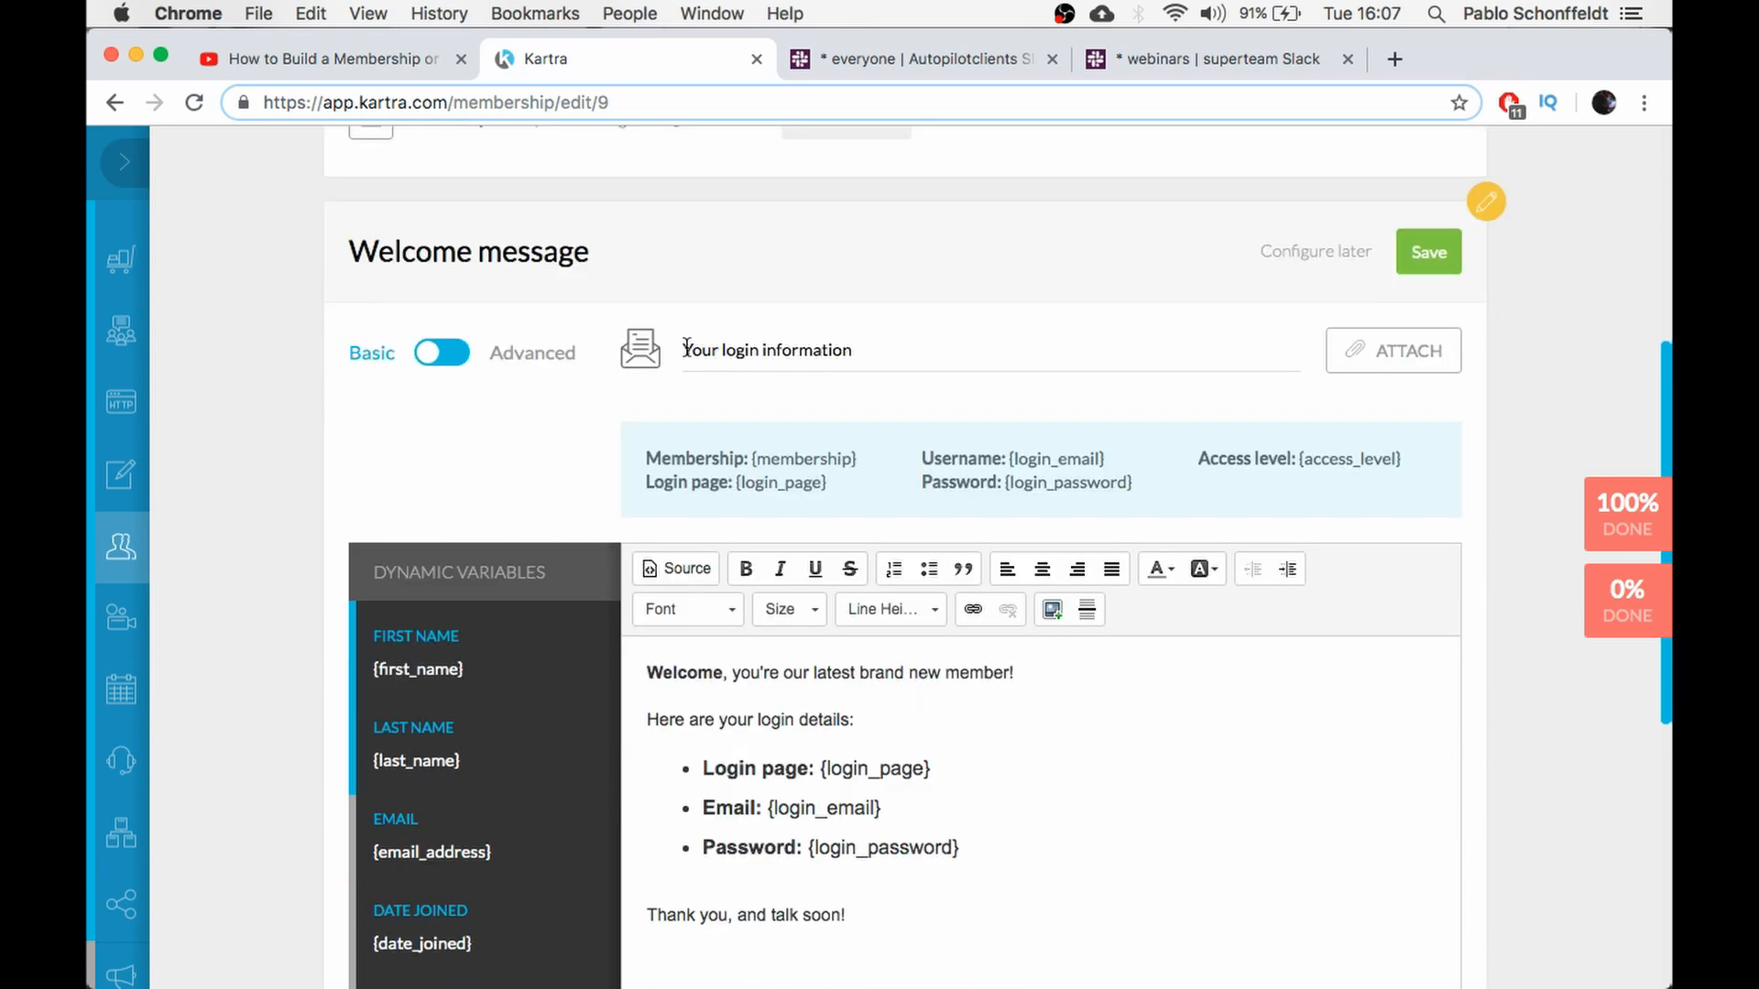
{"action": "scroll", "coordinate": [1072, 275], "scroll_direction": "down", "scroll_amount": 1}
{"action": "scroll", "coordinate": [251, 577], "scroll_direction": "down", "scroll_amount": 2}
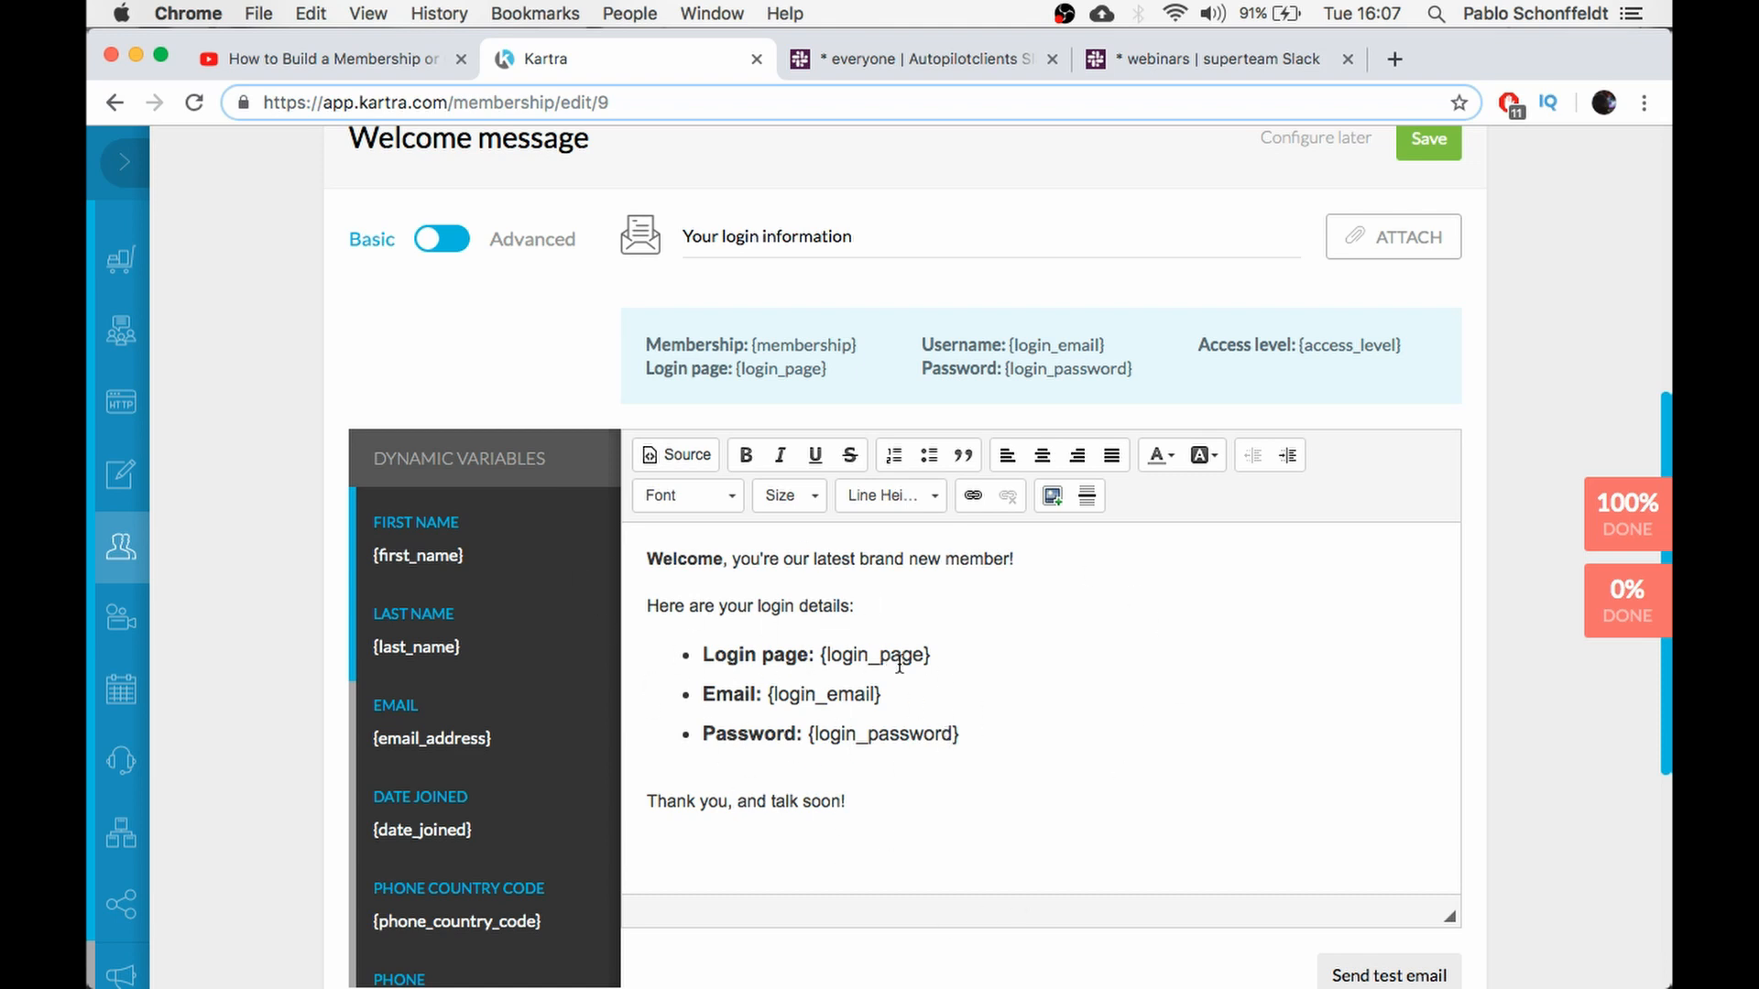
{"action": "scroll", "coordinate": [1528, 345], "scroll_direction": "up", "scroll_amount": 4}
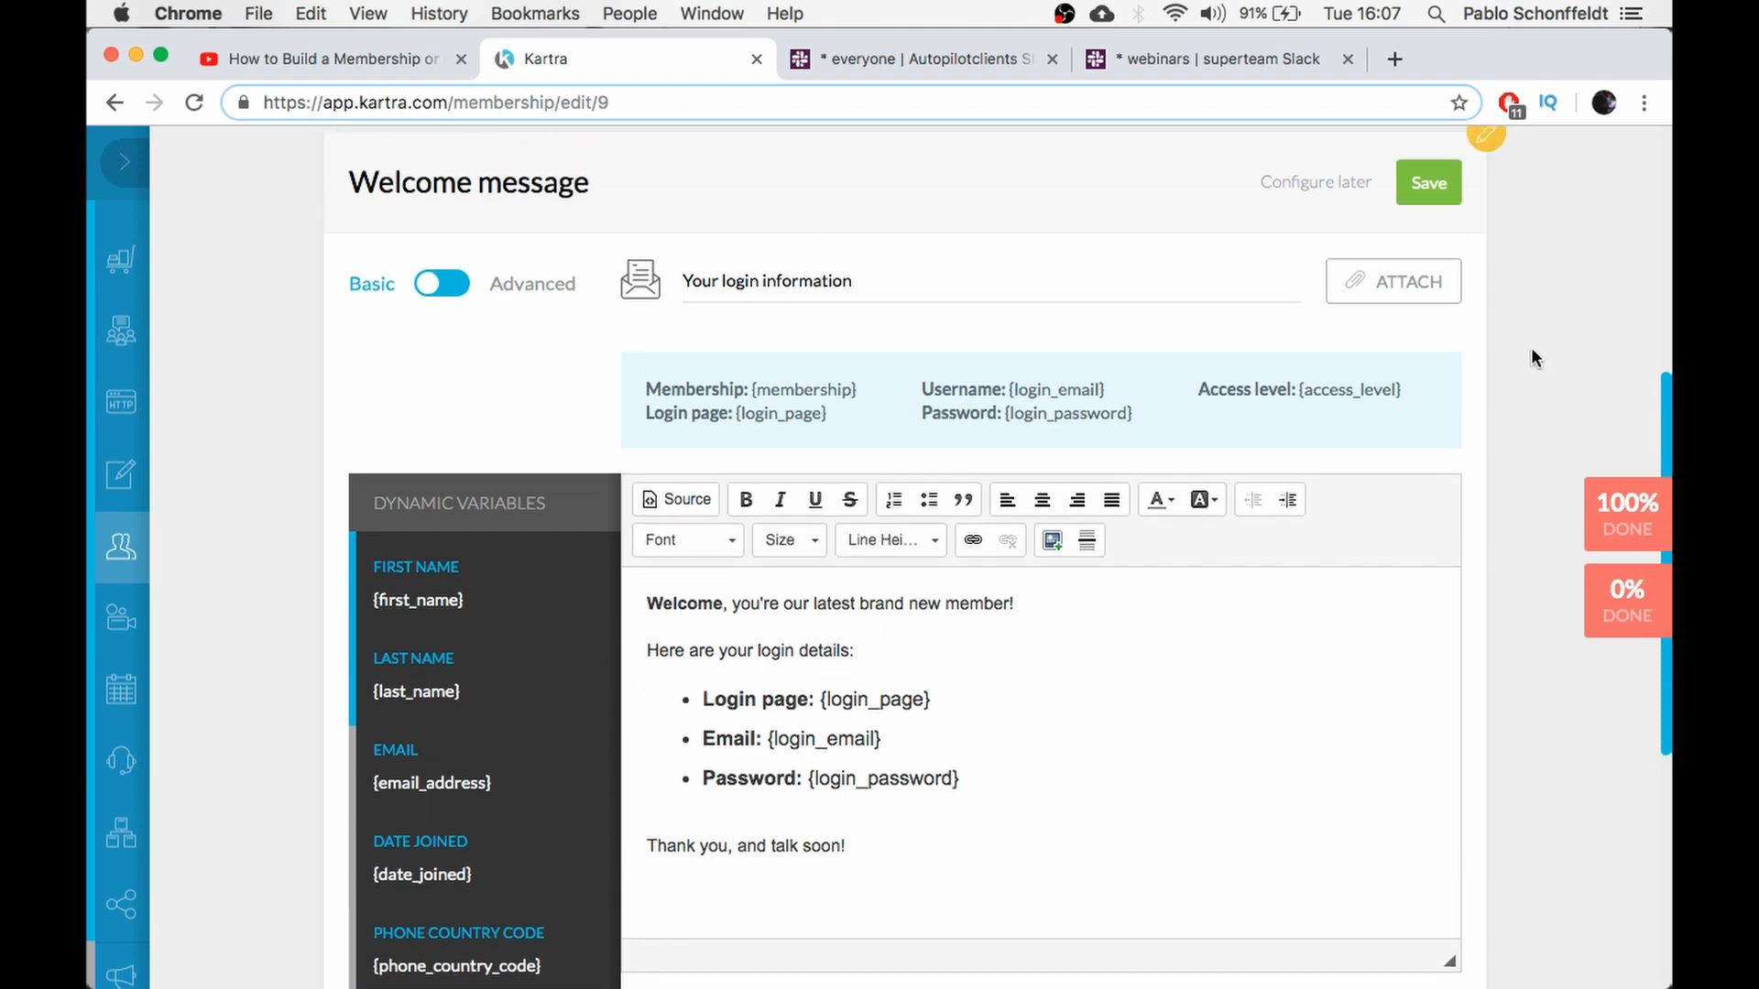
{"action": "left_click", "coordinate": [1426, 382]}
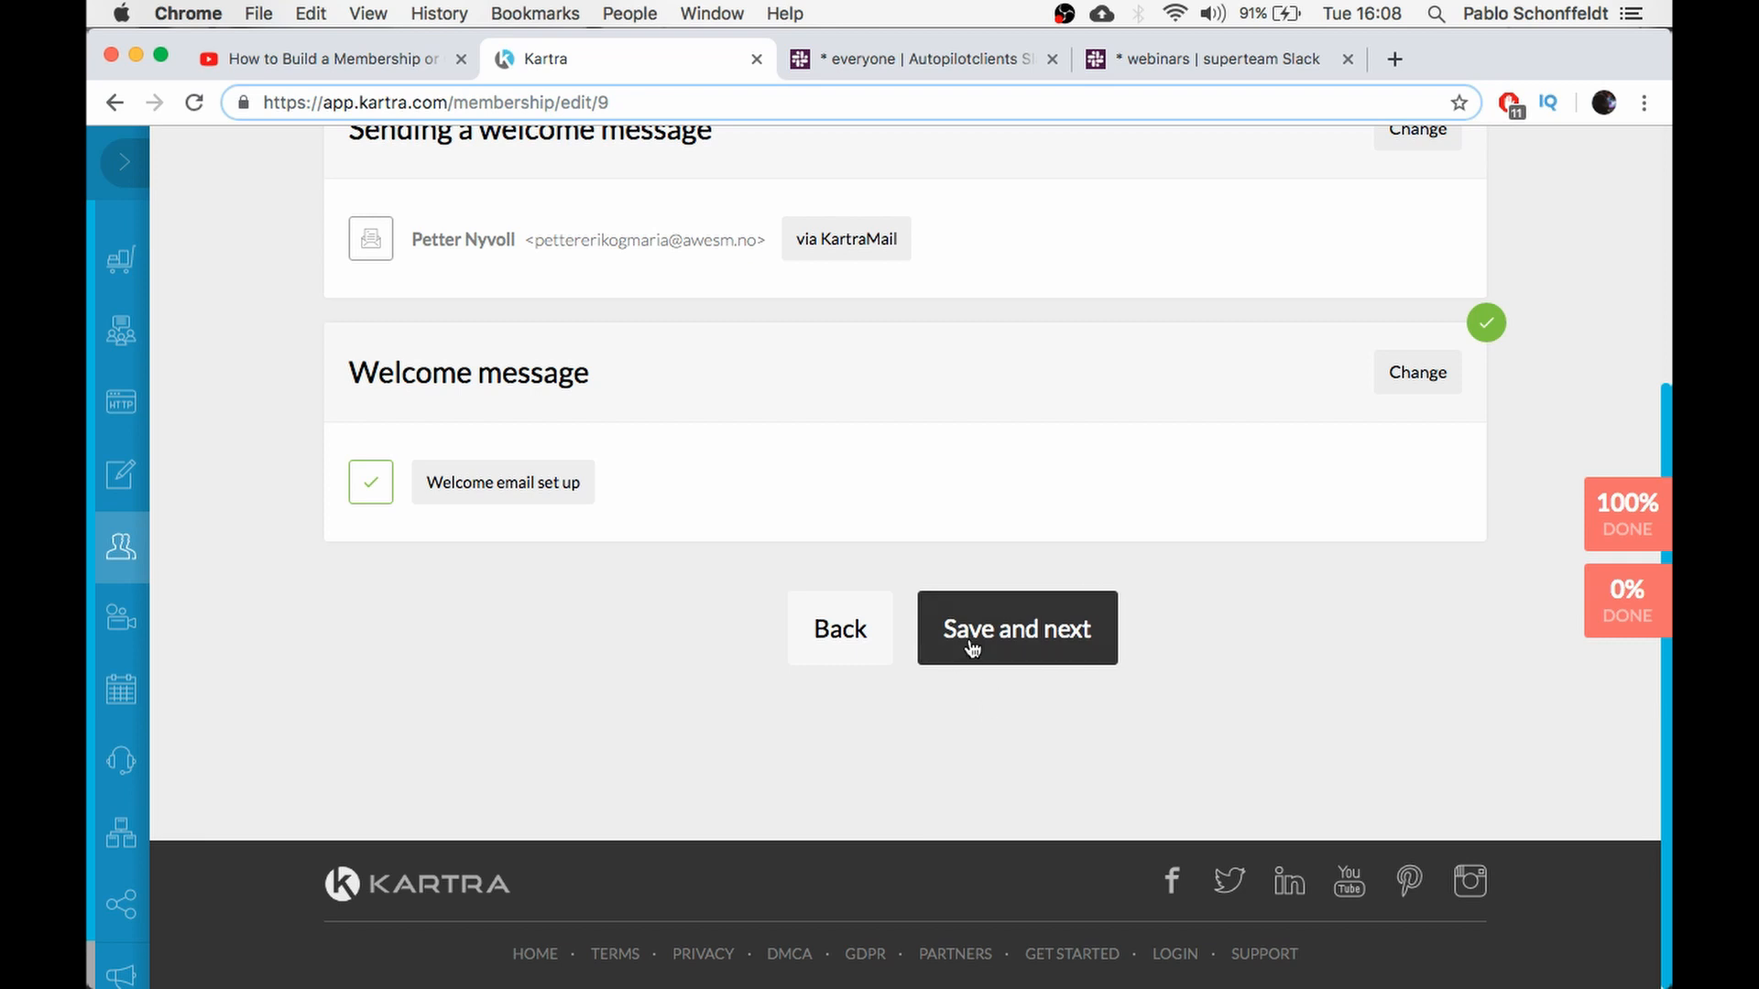
{"action": "left_click", "coordinate": [969, 636]}
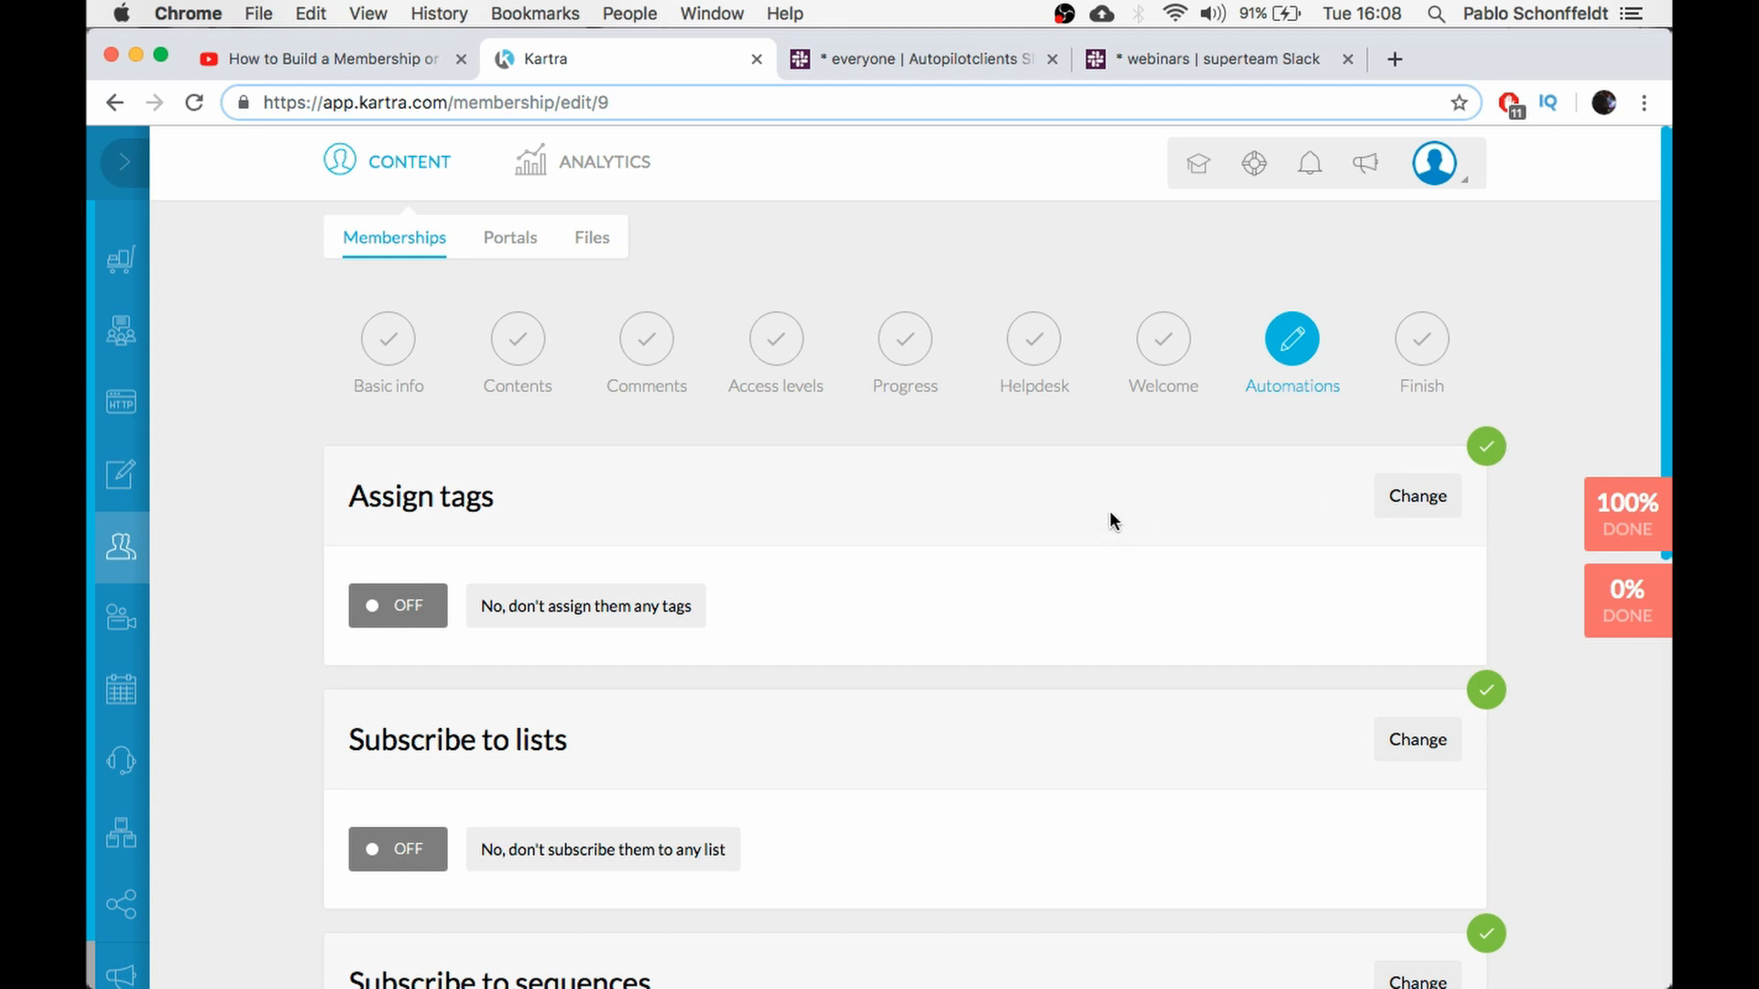
Keep tag assignment on "Don't assign any tag" and save it
{"action": "left_click", "coordinate": [1397, 503]}
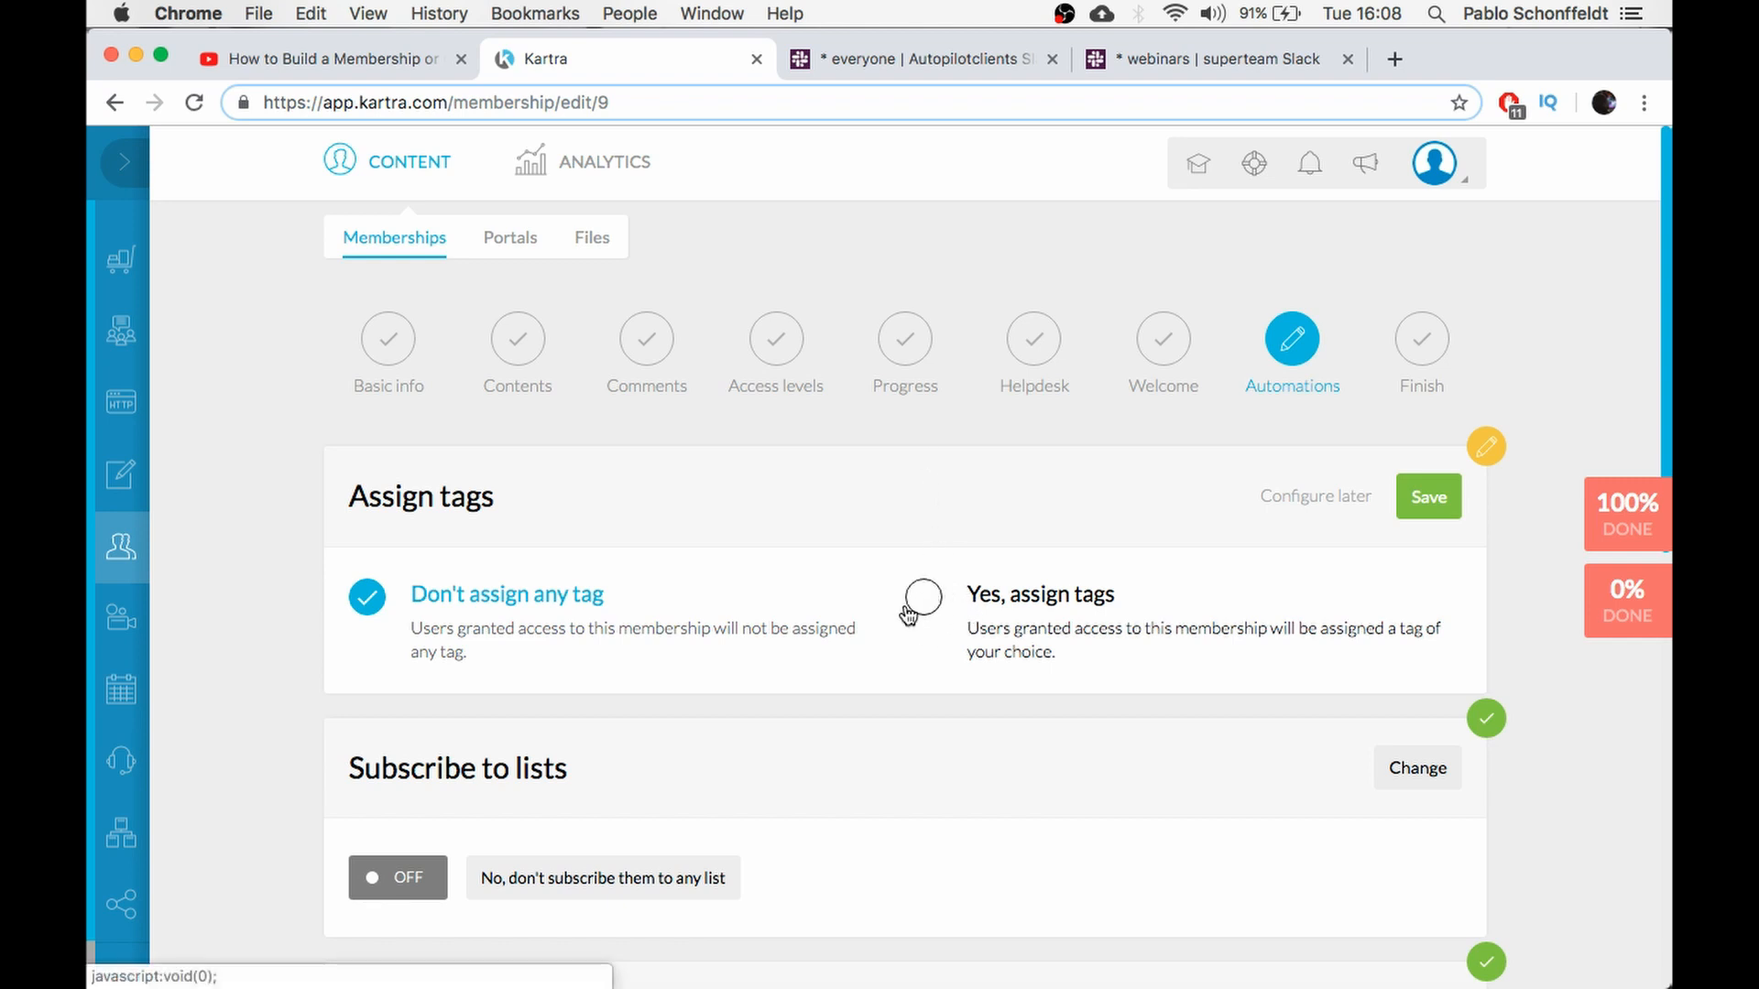
{"action": "scroll", "coordinate": [944, 632], "scroll_direction": "down", "scroll_amount": 5}
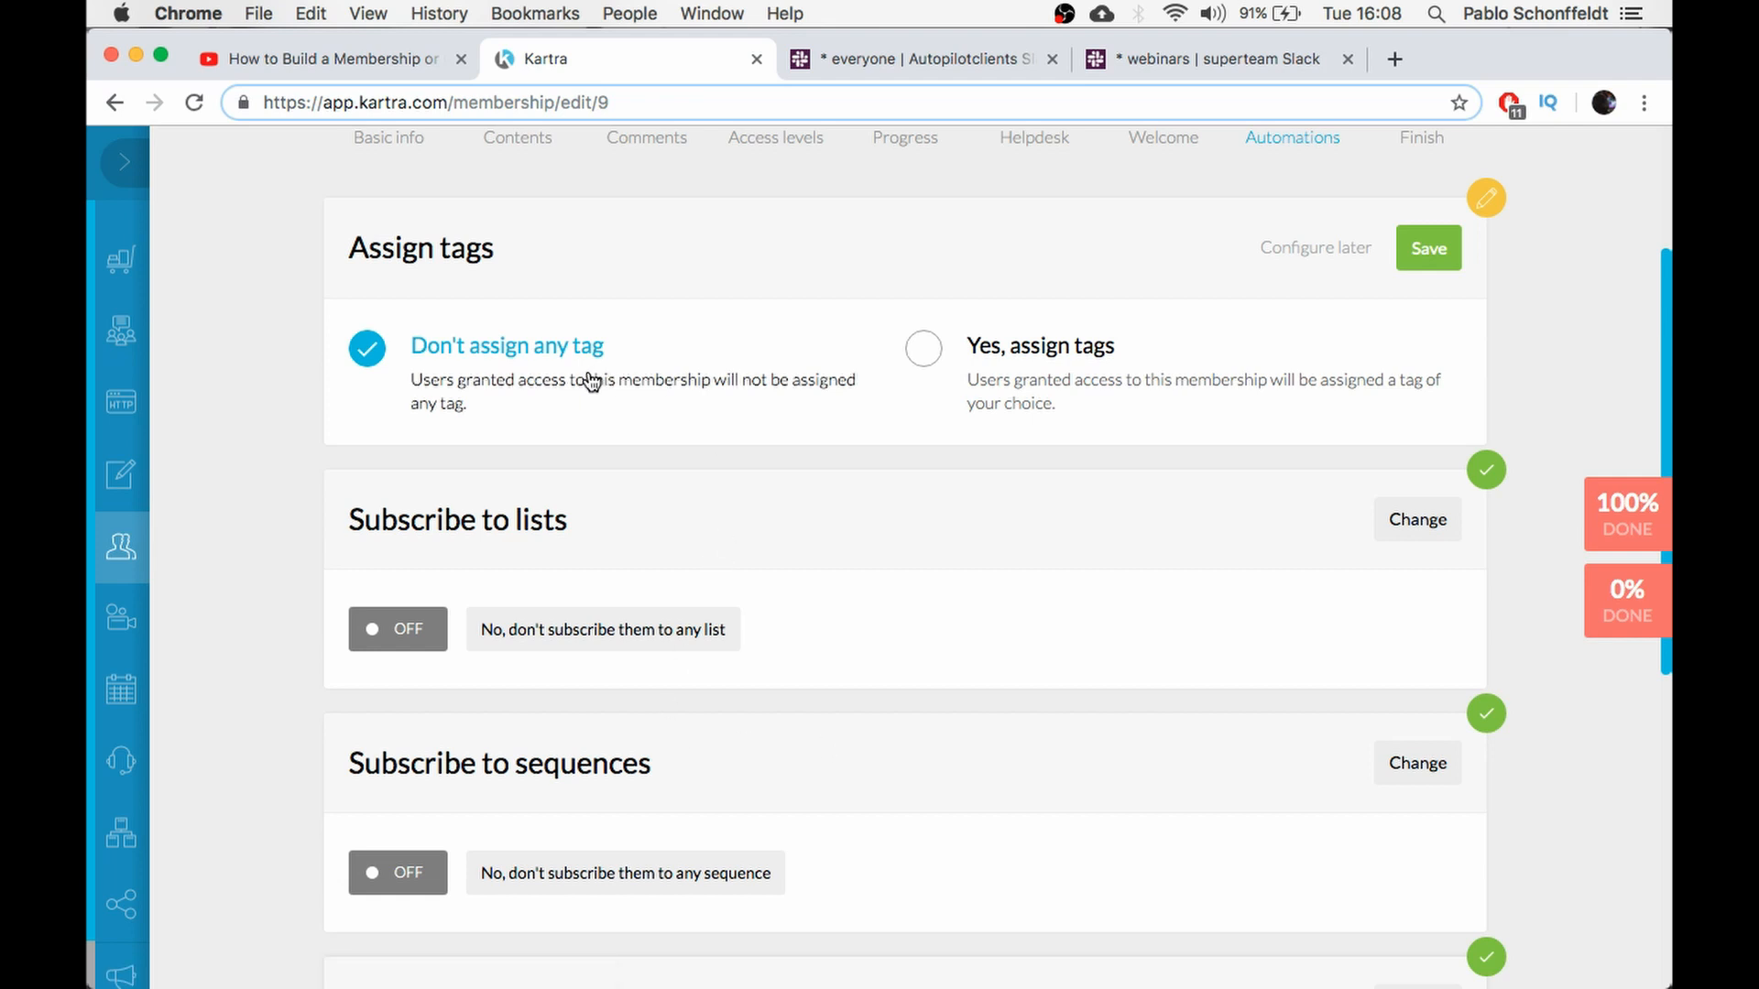
{"action": "left_click", "coordinate": [1445, 245]}
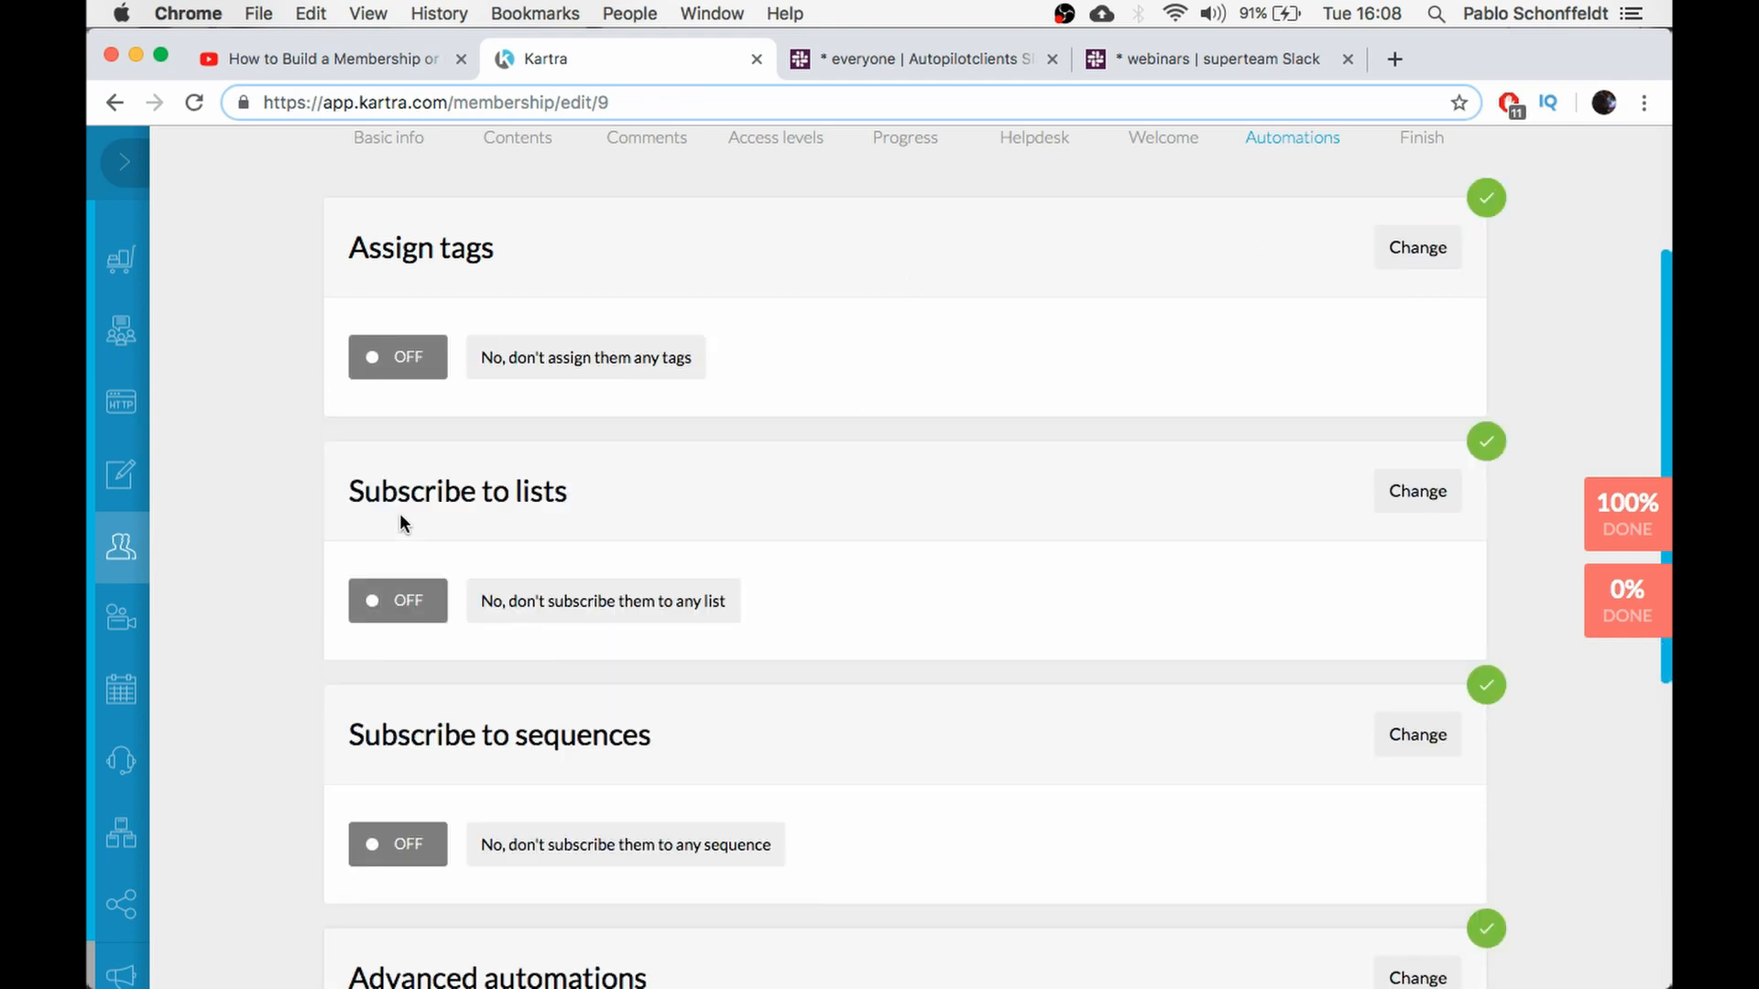
Leave the list, sequence and advanced automations off and save to finish creating the membership portal
{"action": "scroll", "coordinate": [397, 523], "scroll_direction": "down", "scroll_amount": 5}
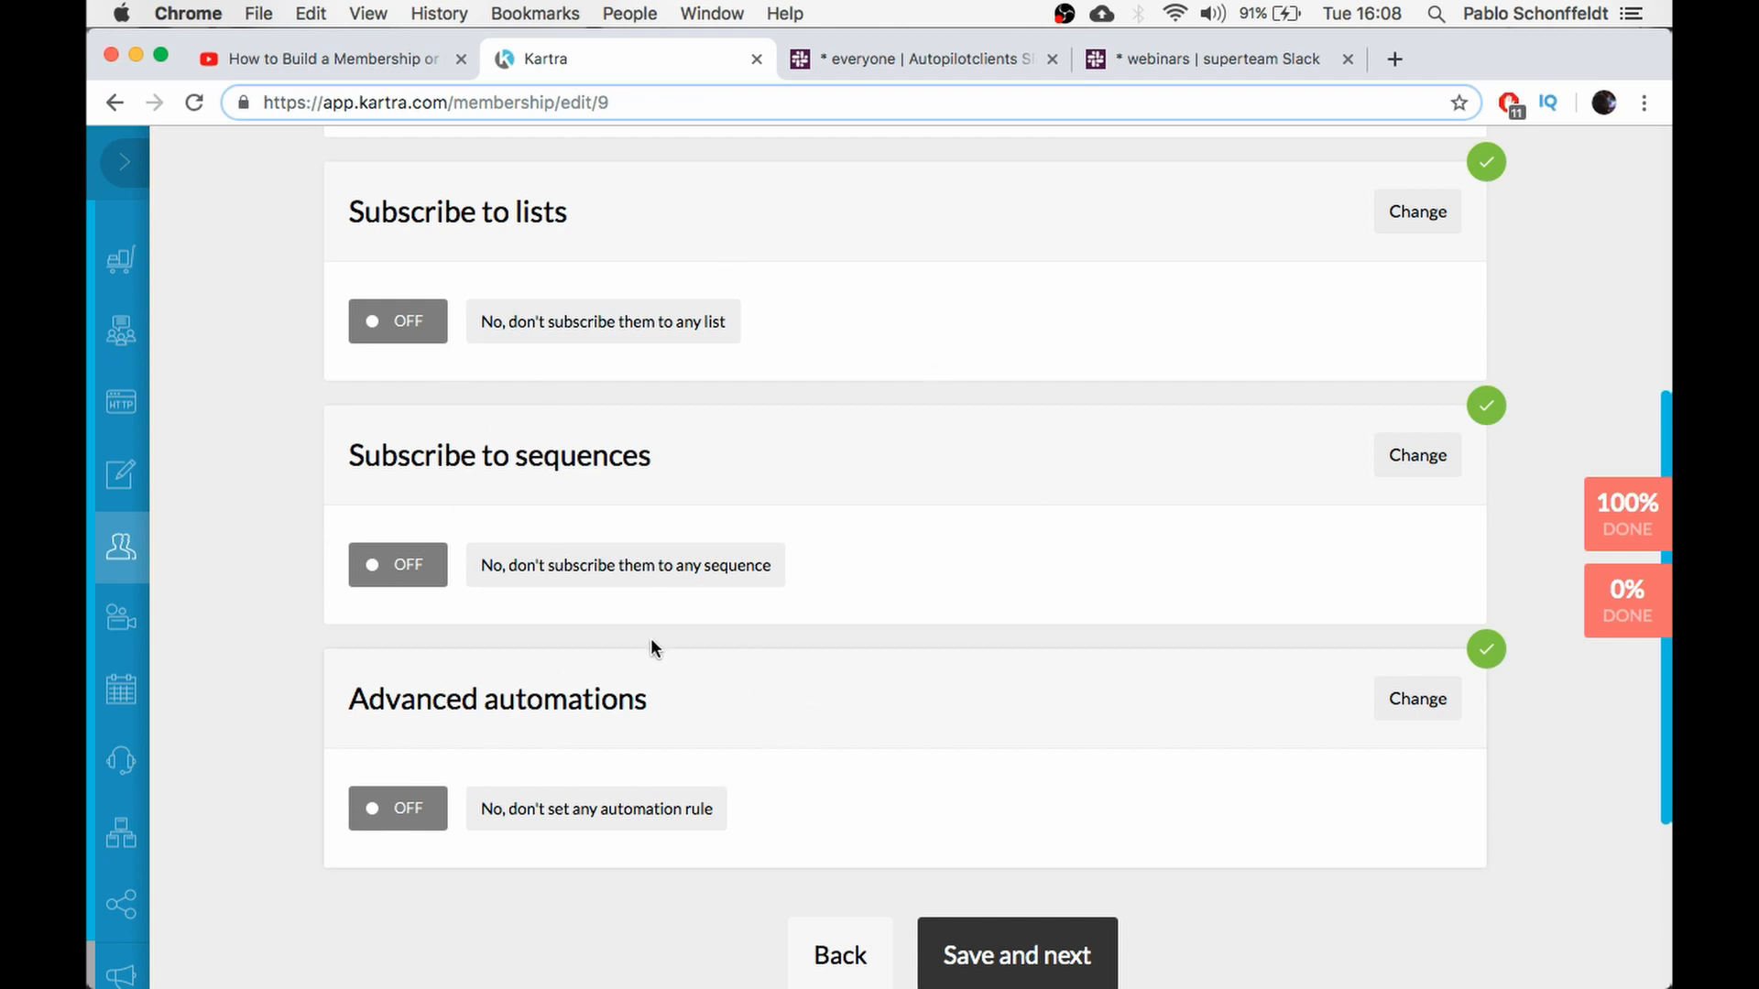
{"action": "scroll", "coordinate": [765, 705], "scroll_direction": "up", "scroll_amount": 1}
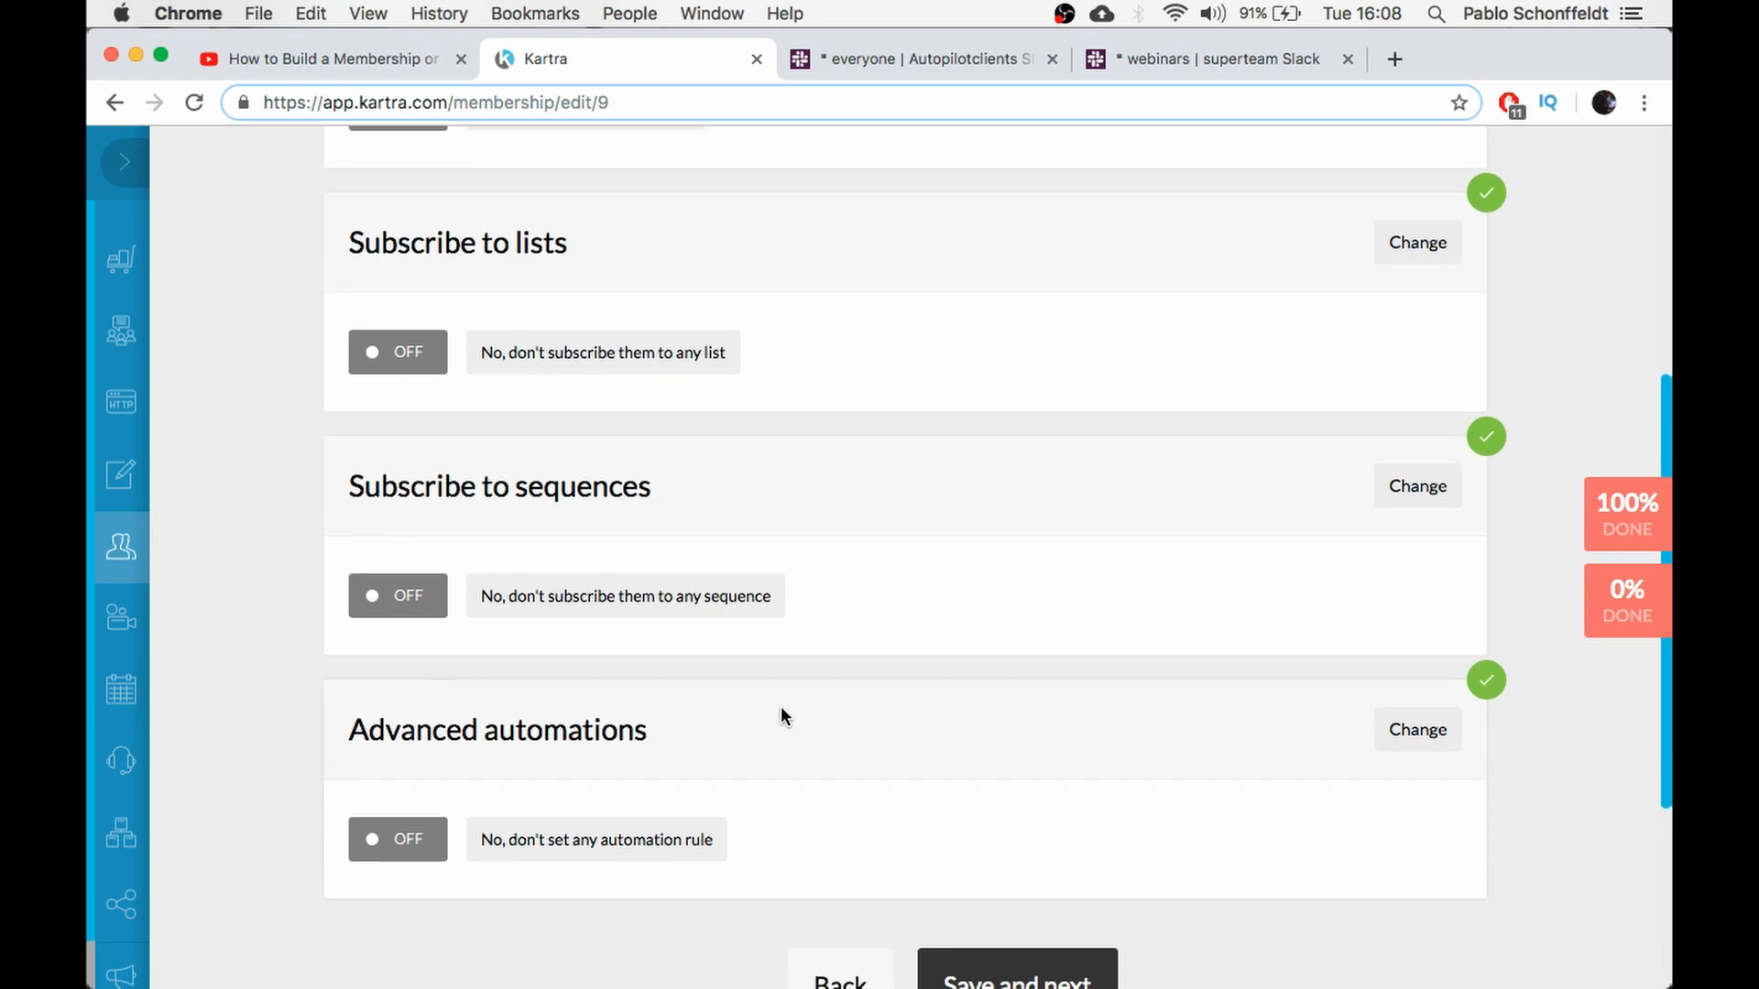
{"action": "scroll", "coordinate": [1099, 568], "scroll_direction": "up", "scroll_amount": 1}
{"action": "scroll", "coordinate": [766, 532], "scroll_direction": "up", "scroll_amount": 5}
{"action": "scroll", "coordinate": [953, 485], "scroll_direction": "down", "scroll_amount": 2}
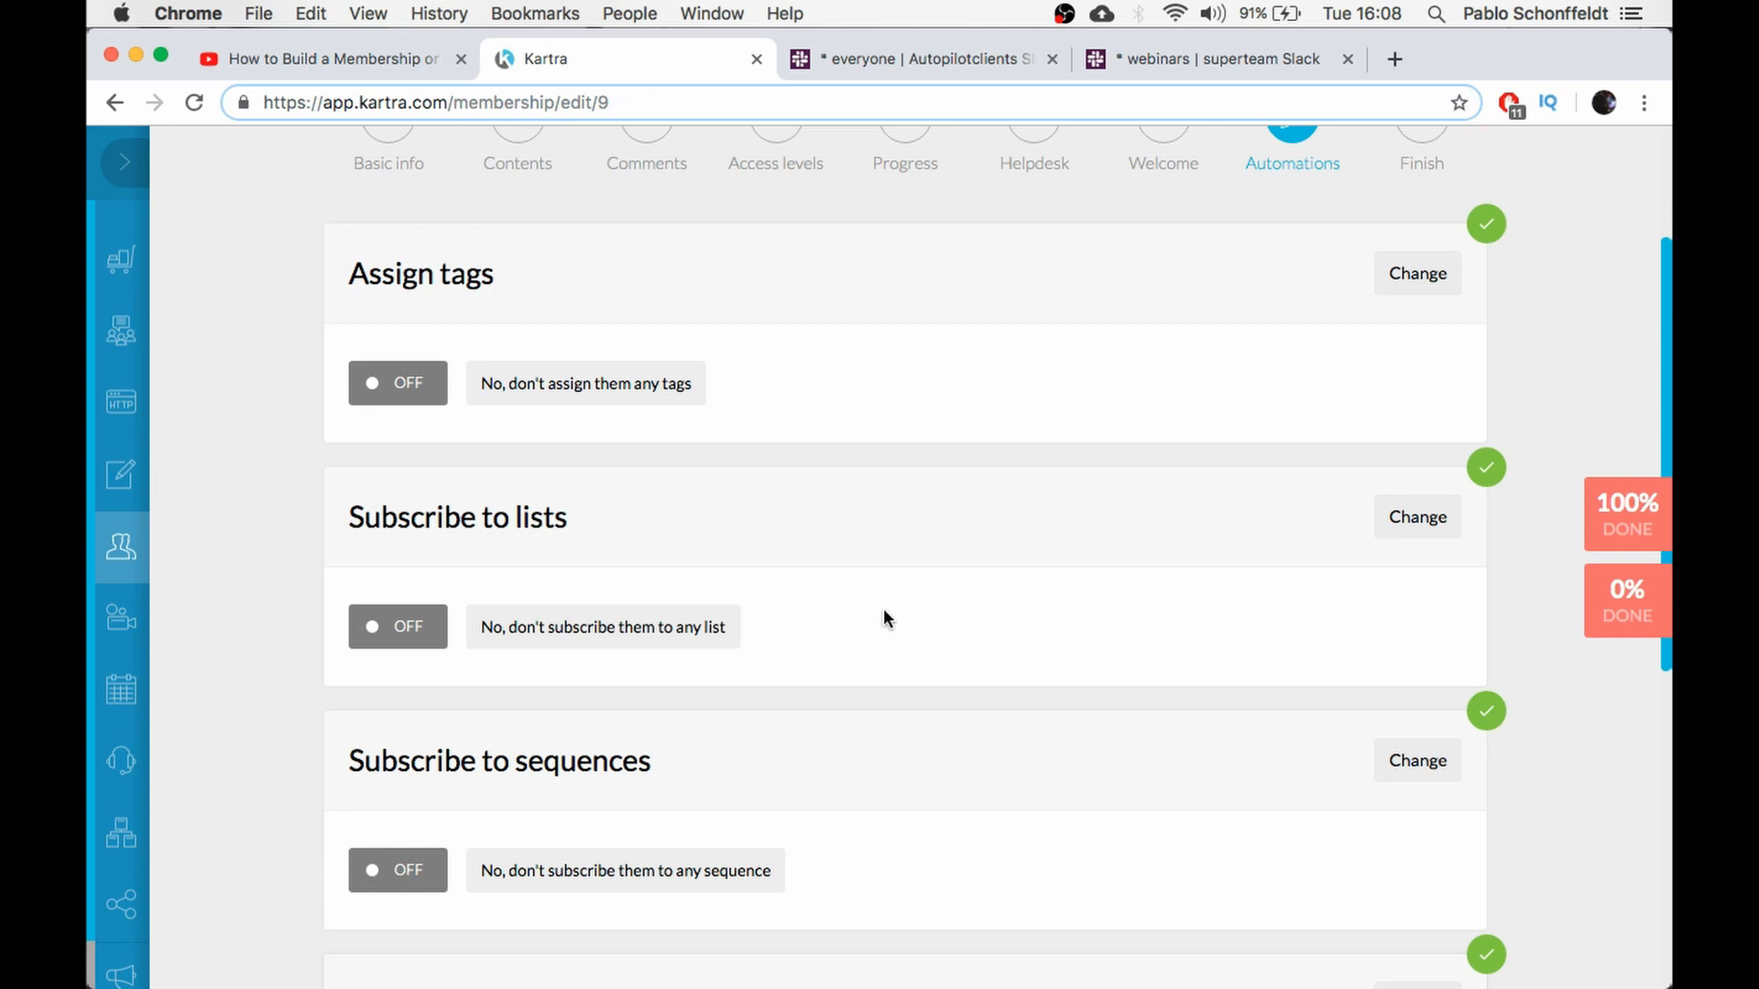
{"action": "scroll", "coordinate": [825, 546], "scroll_direction": "up", "scroll_amount": 3}
{"action": "scroll", "coordinate": [974, 498], "scroll_direction": "down", "scroll_amount": 10}
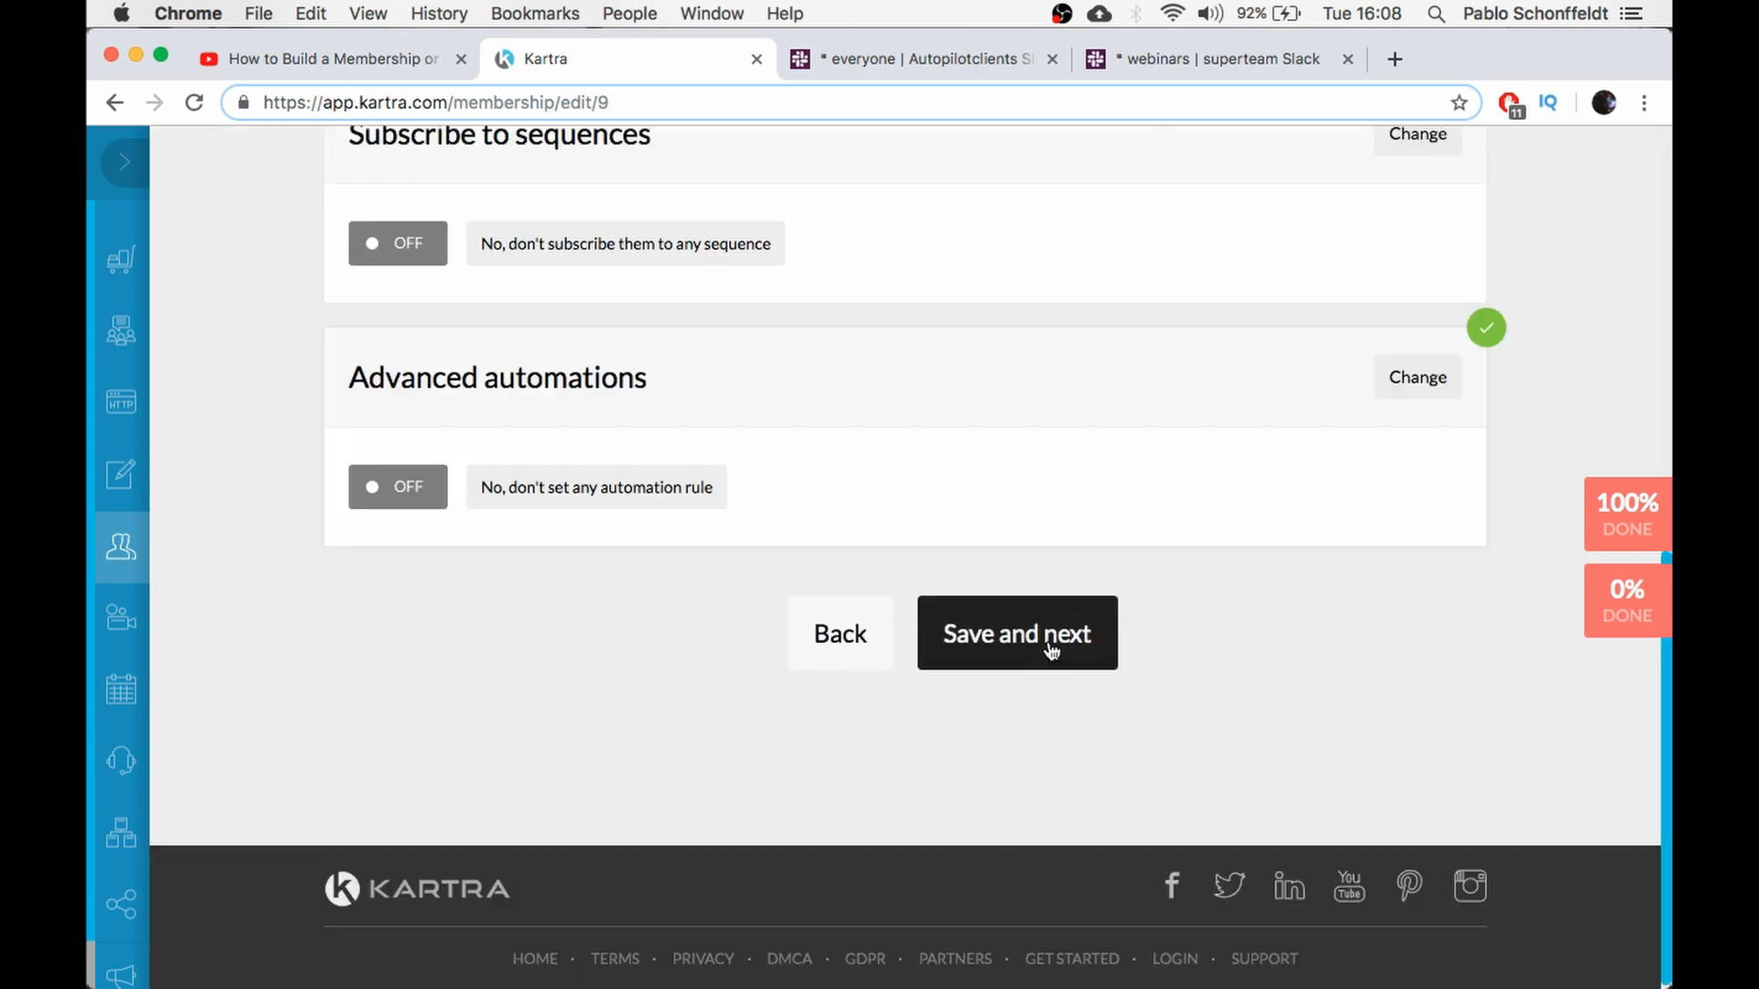
{"action": "left_click", "coordinate": [1016, 632]}
{"action": "scroll", "coordinate": [1122, 633], "scroll_direction": "up", "scroll_amount": 5}
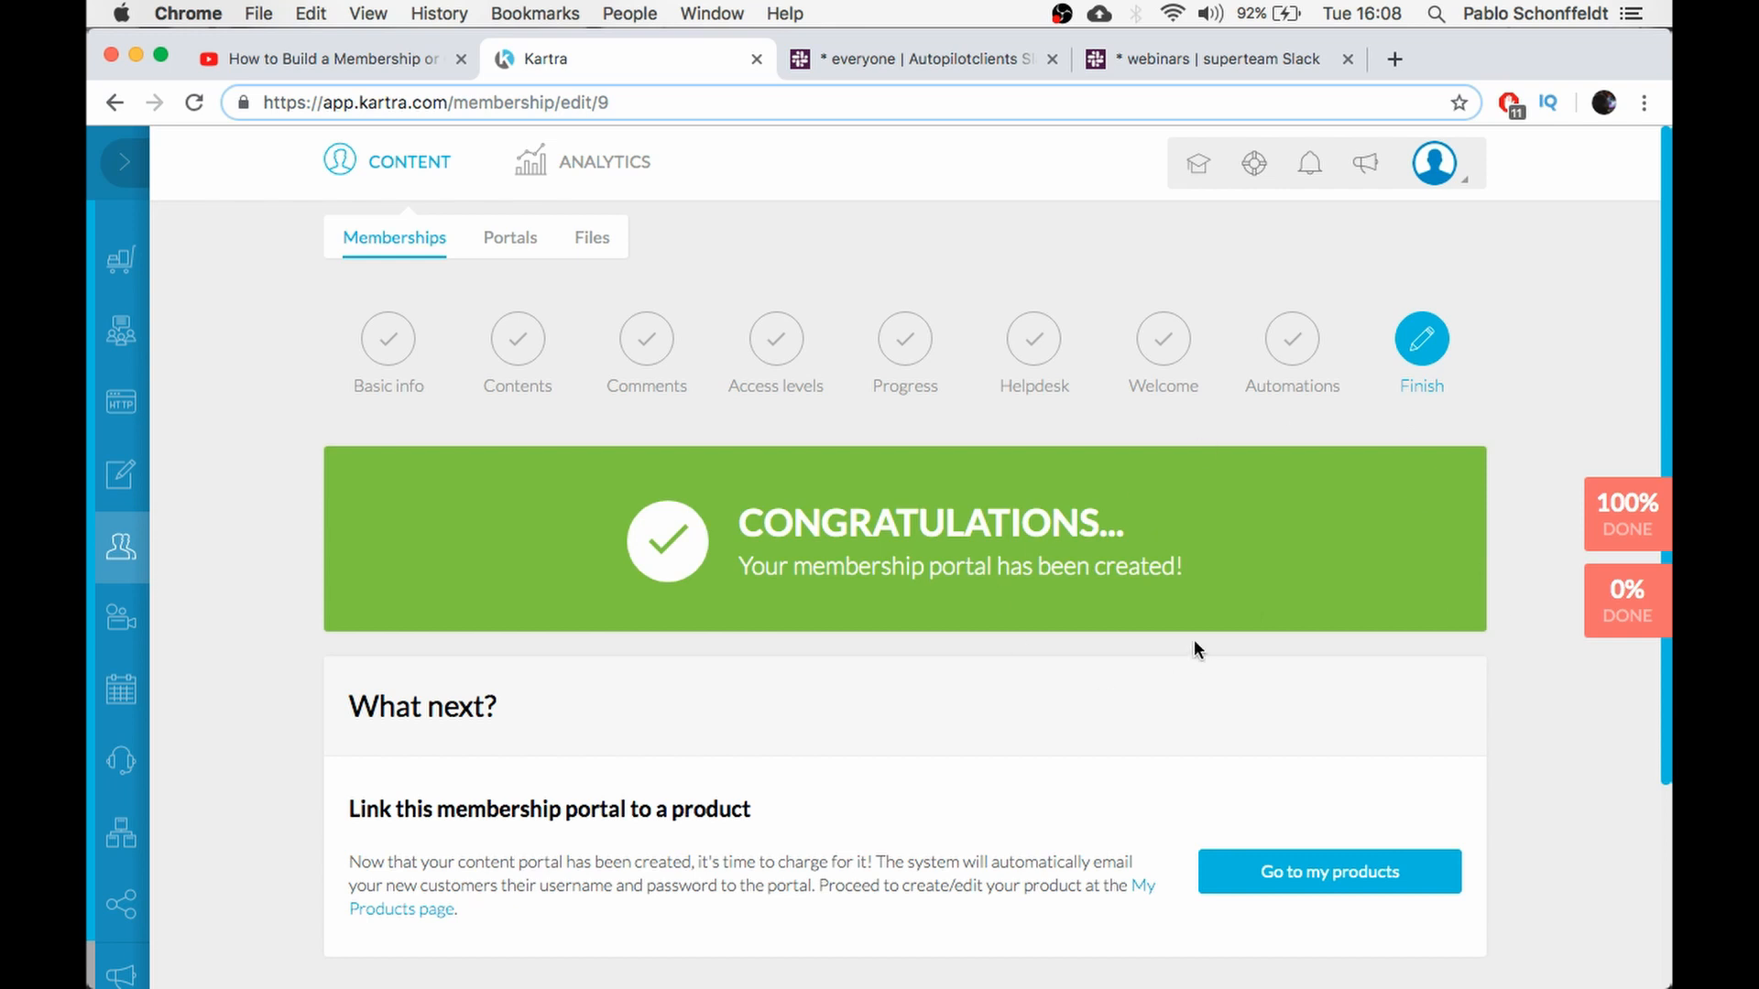
{"action": "scroll", "coordinate": [1411, 524], "scroll_direction": "down", "scroll_amount": 1}
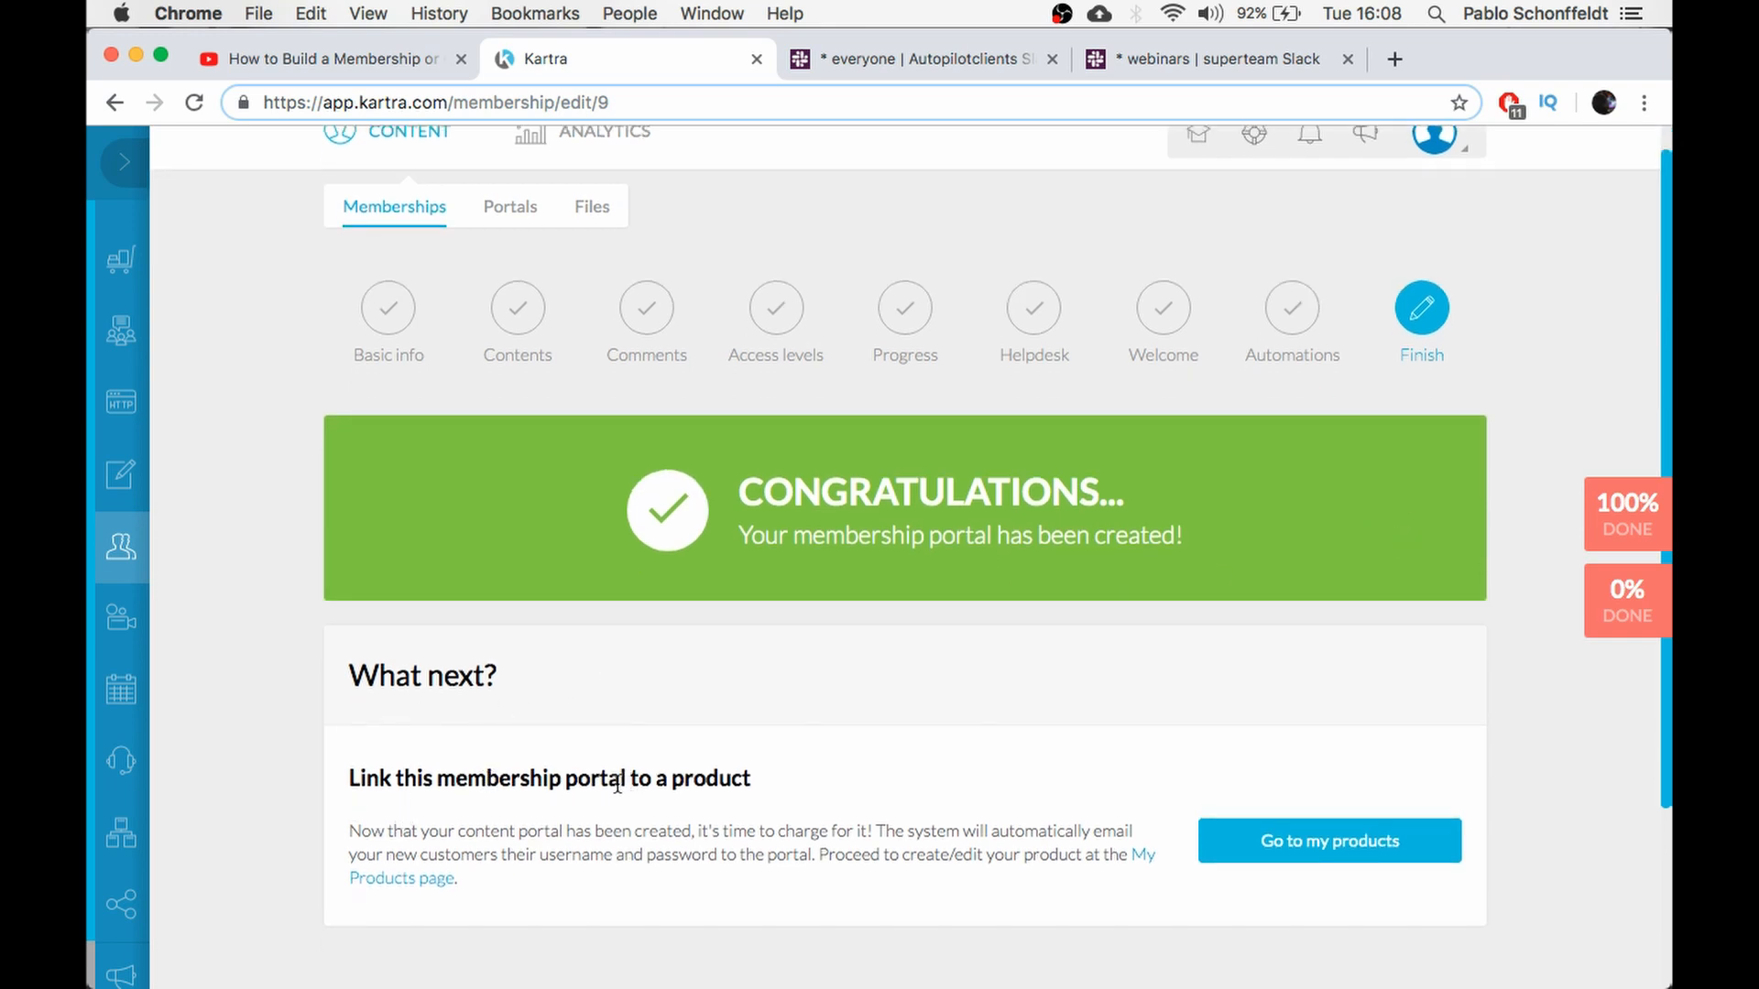
Go from the finished membership portal to the products and select the Dog lover product
{"action": "scroll", "coordinate": [1269, 705], "scroll_direction": "down", "scroll_amount": 3}
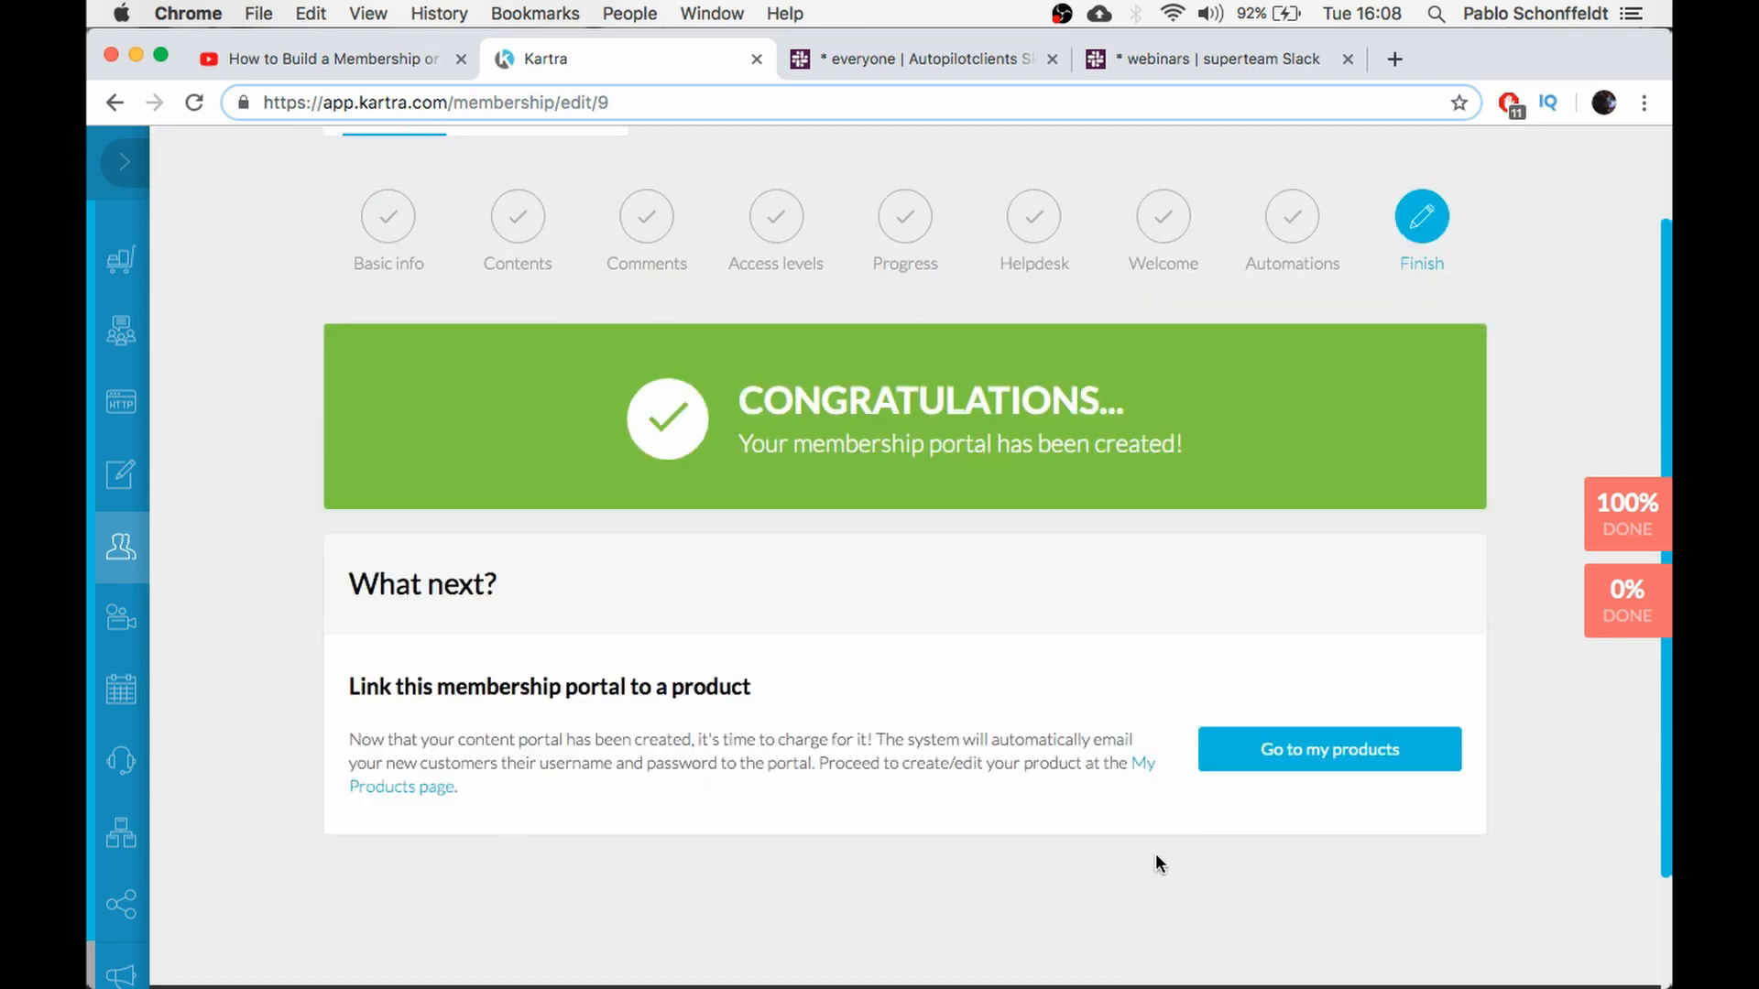
{"action": "left_click", "coordinate": [1350, 762]}
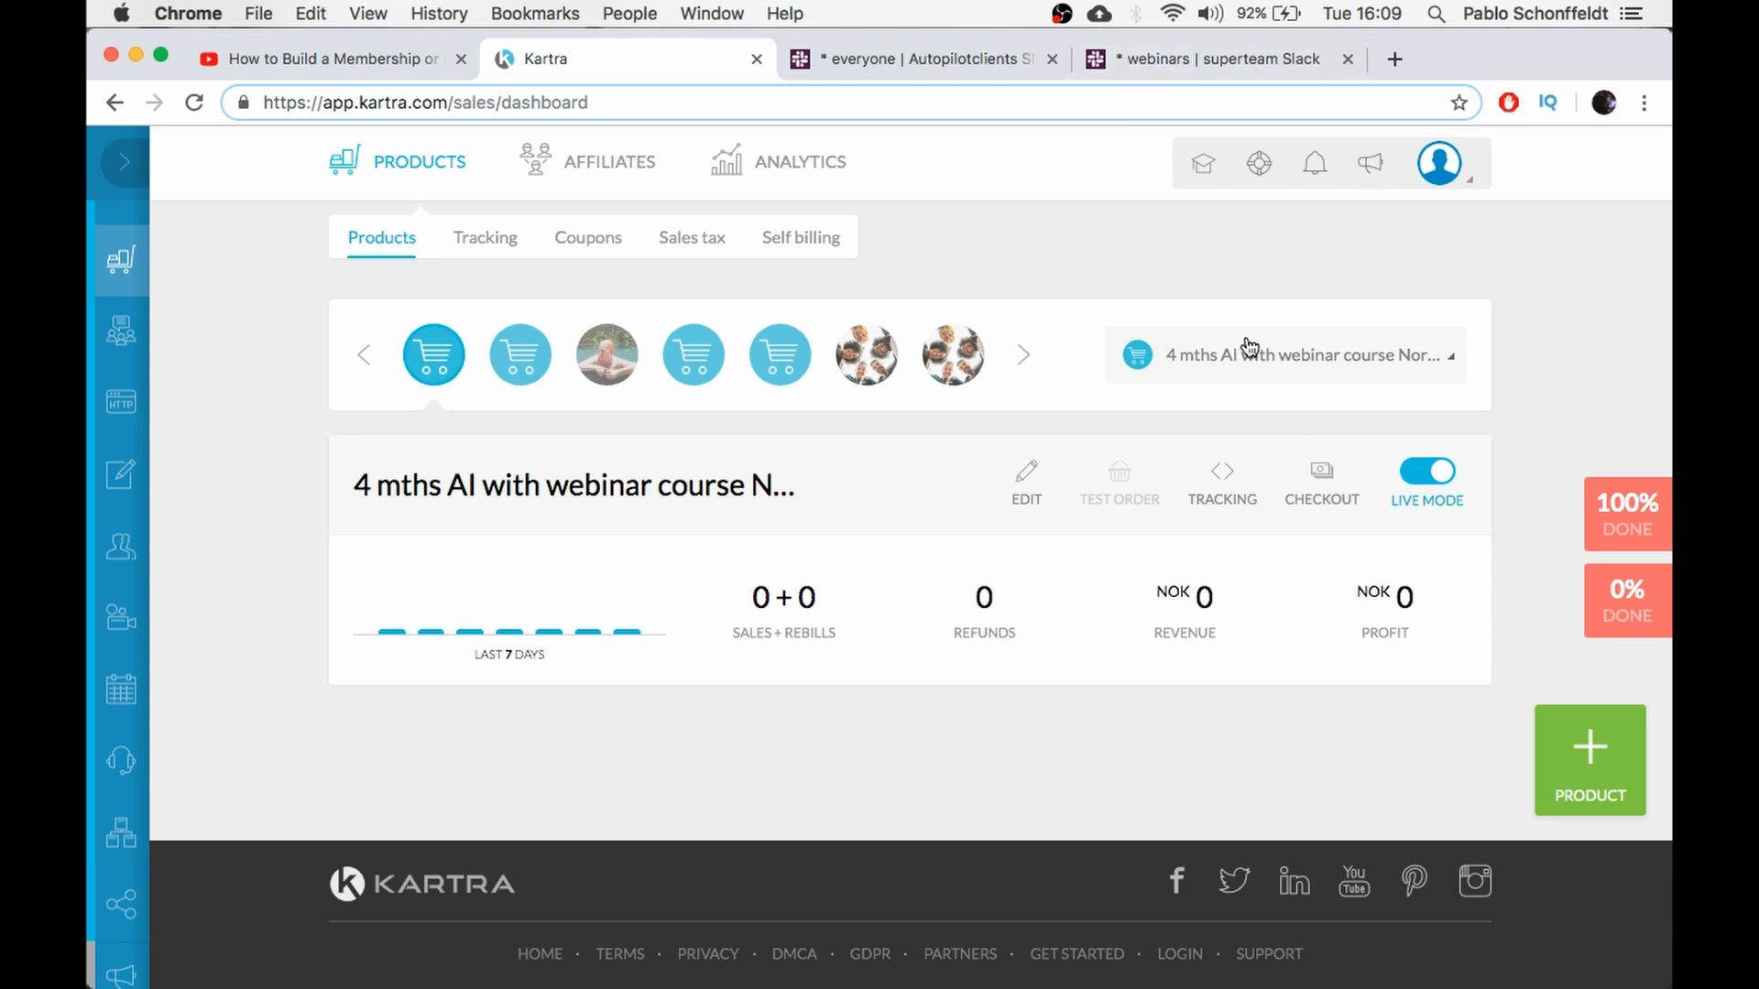
{"action": "left_click", "coordinate": [1158, 362]}
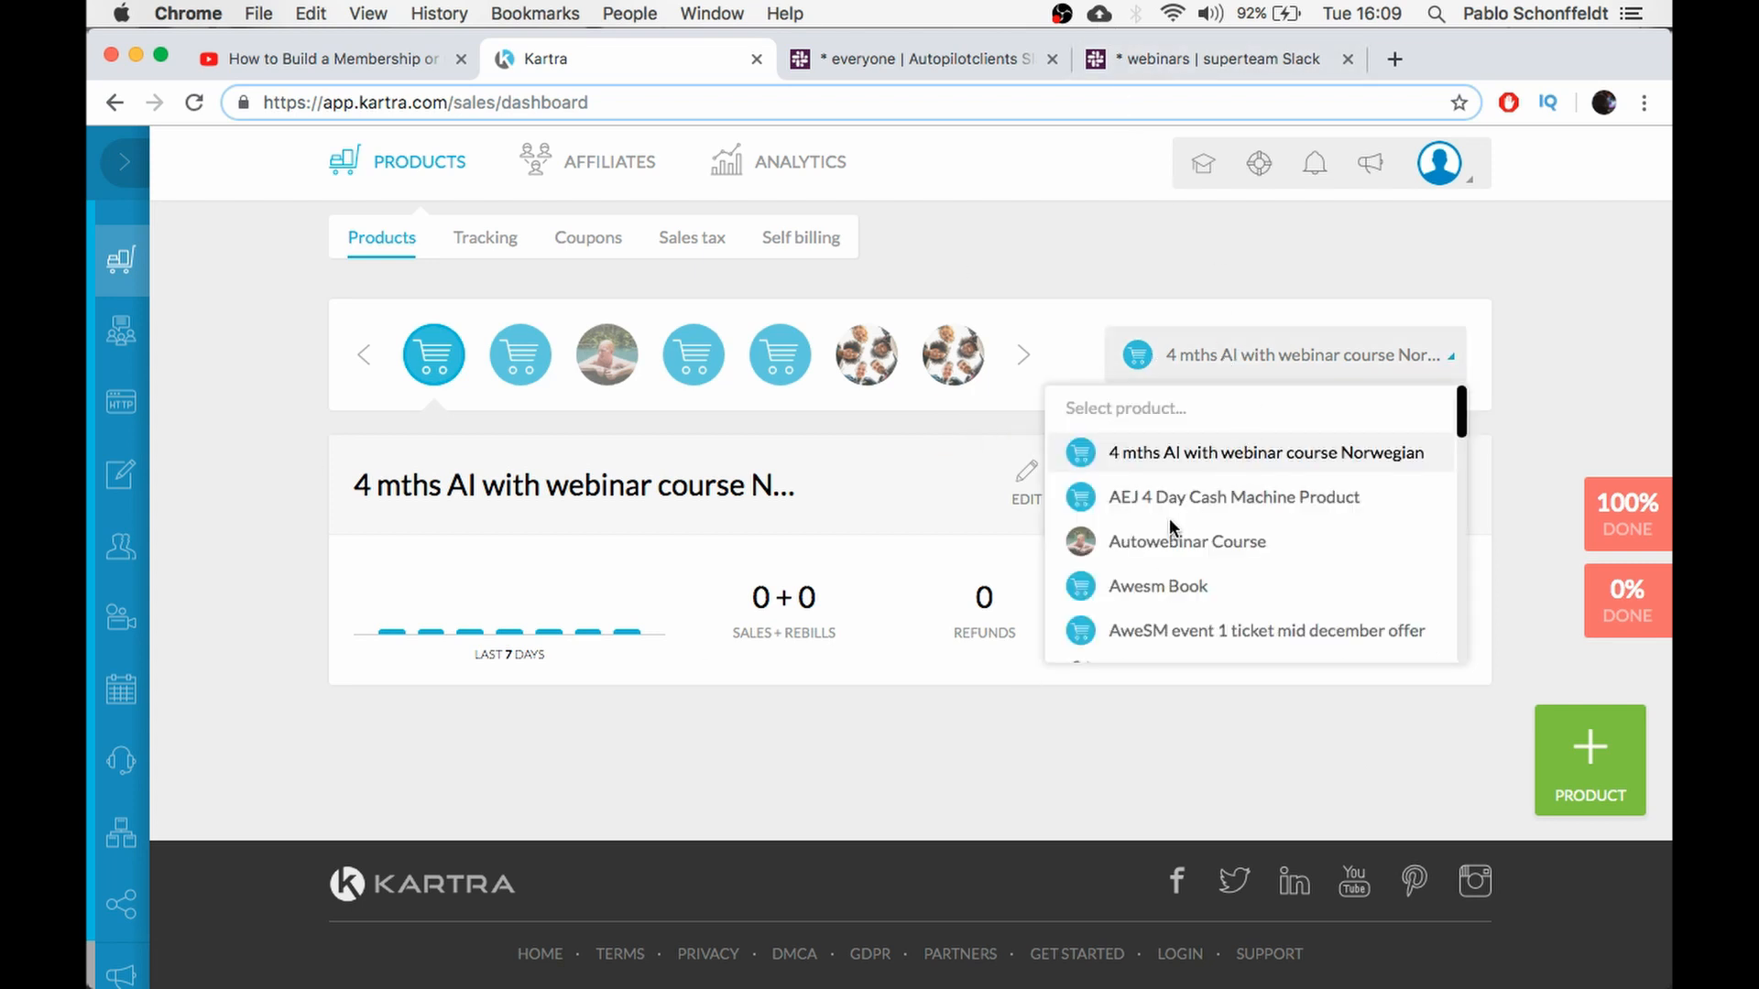
{"action": "scroll", "coordinate": [1182, 559], "scroll_direction": "down", "scroll_amount": 5}
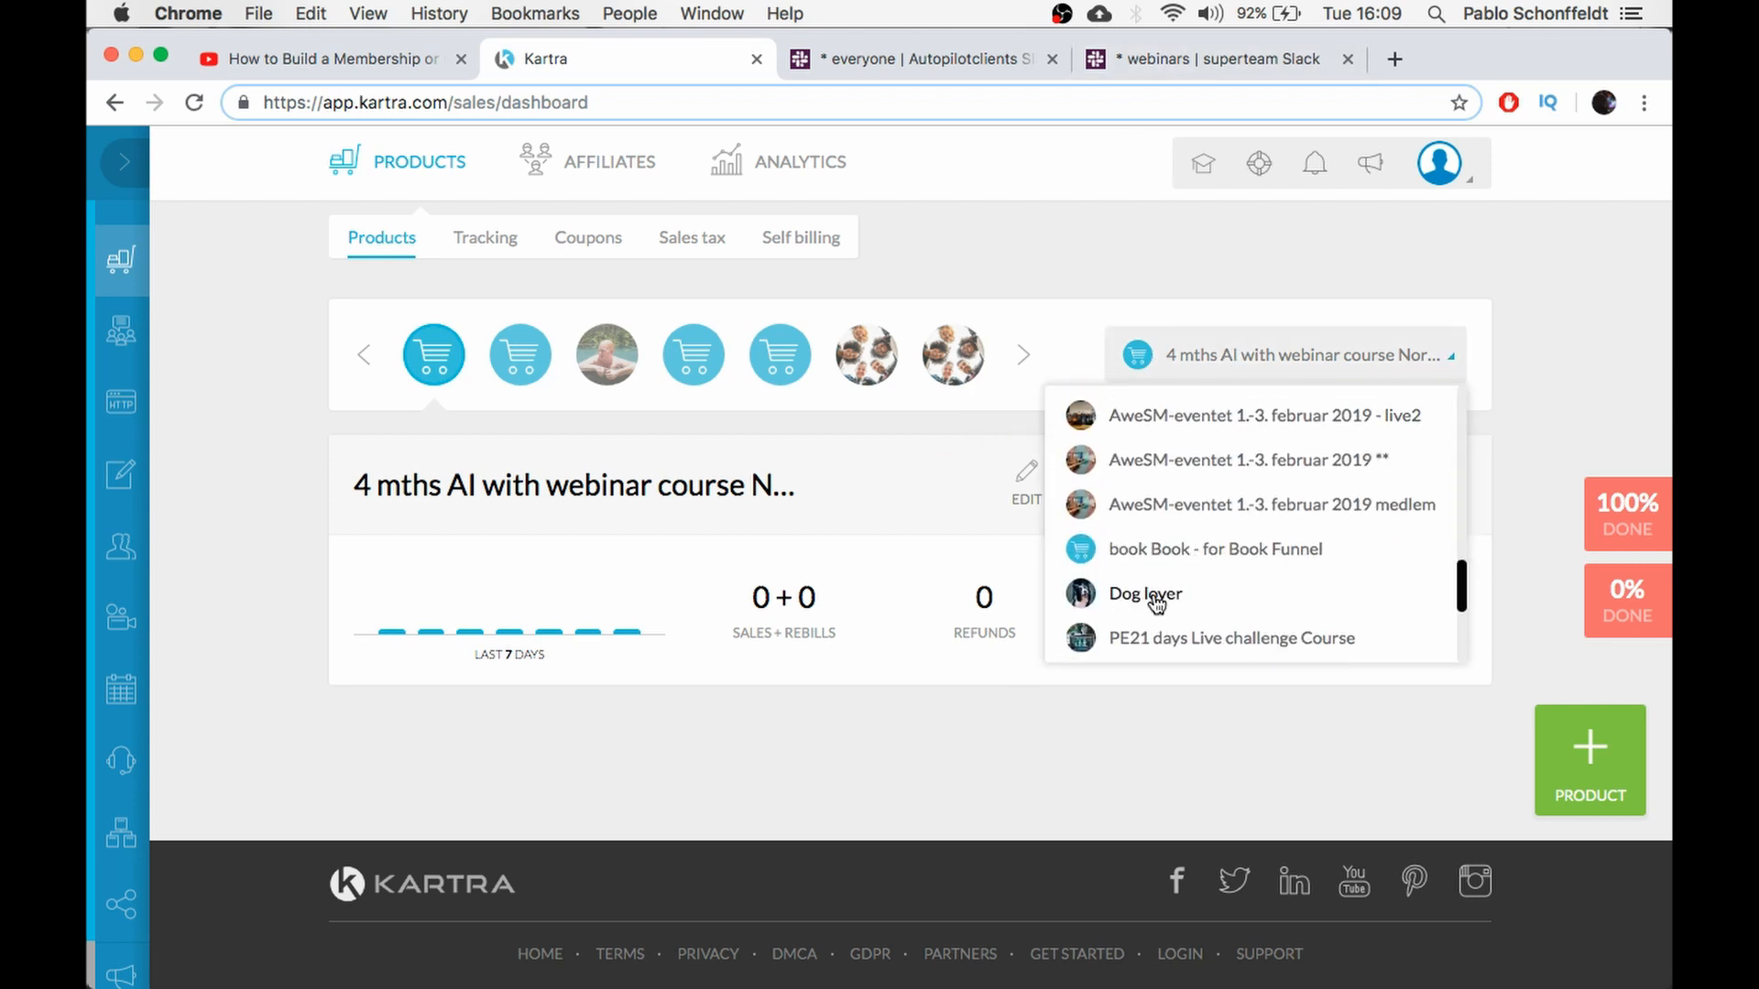
{"action": "left_click", "coordinate": [1154, 594]}
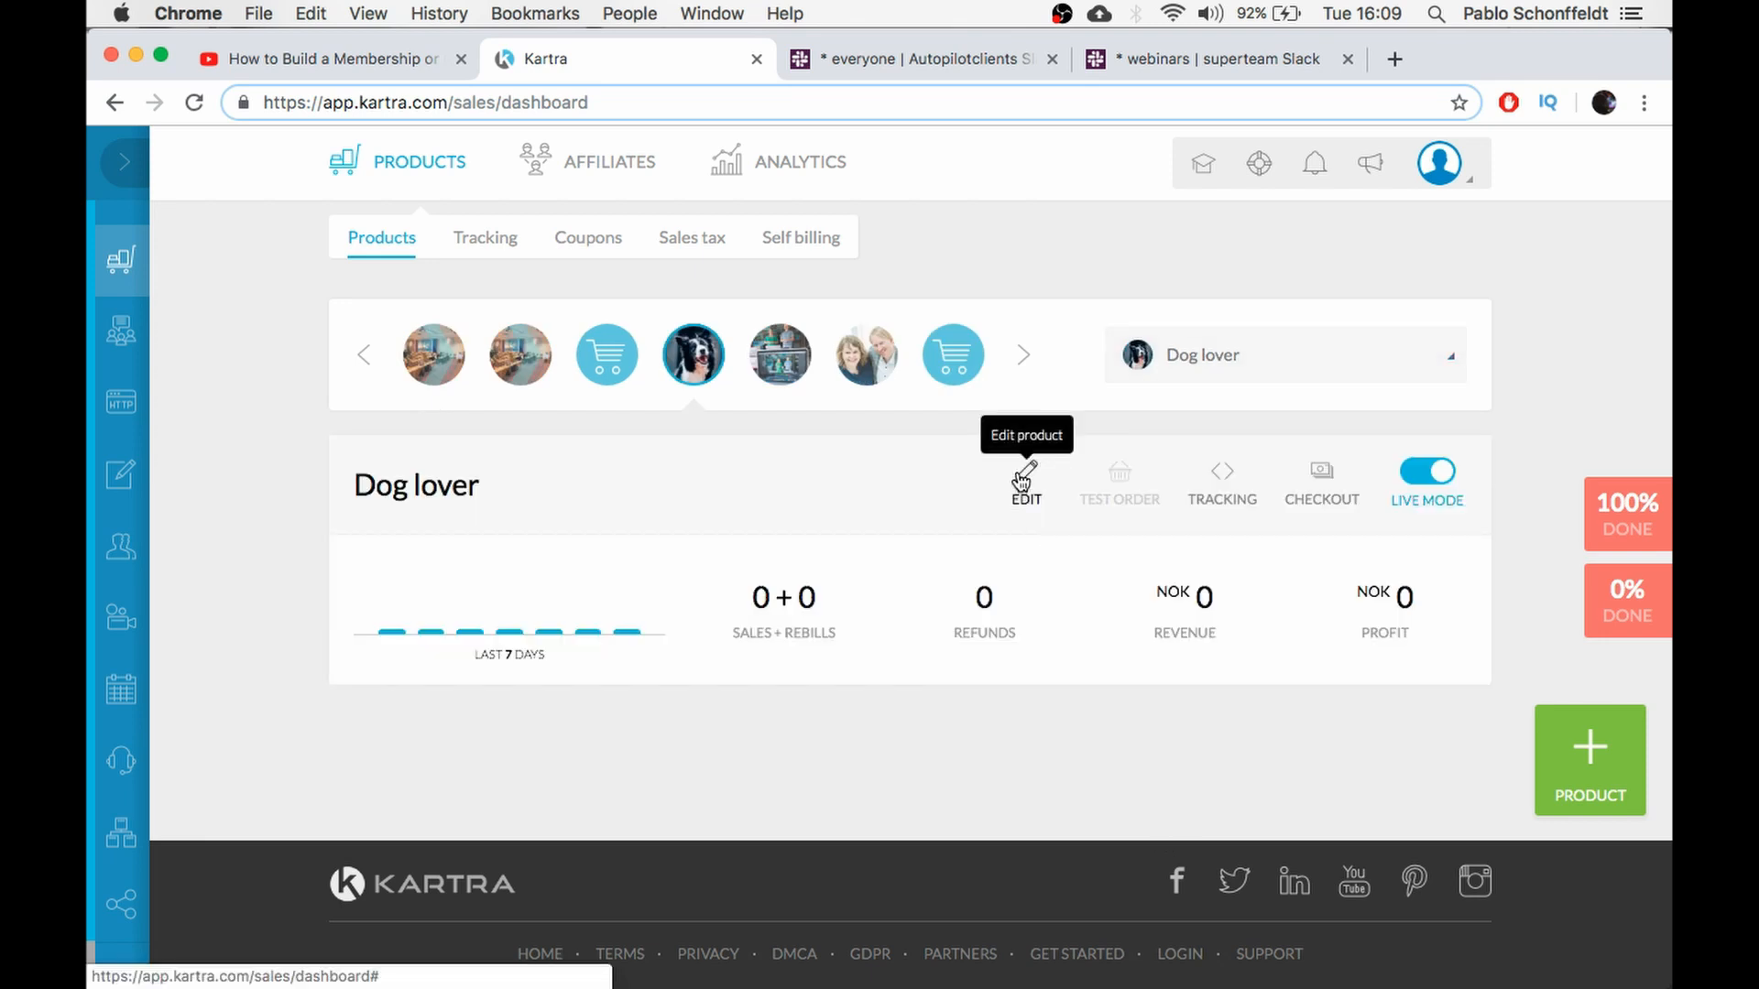
Open the Dog lover product for editing, keeping its internal name, and continue to its basic info
{"action": "left_click", "coordinate": [1021, 481]}
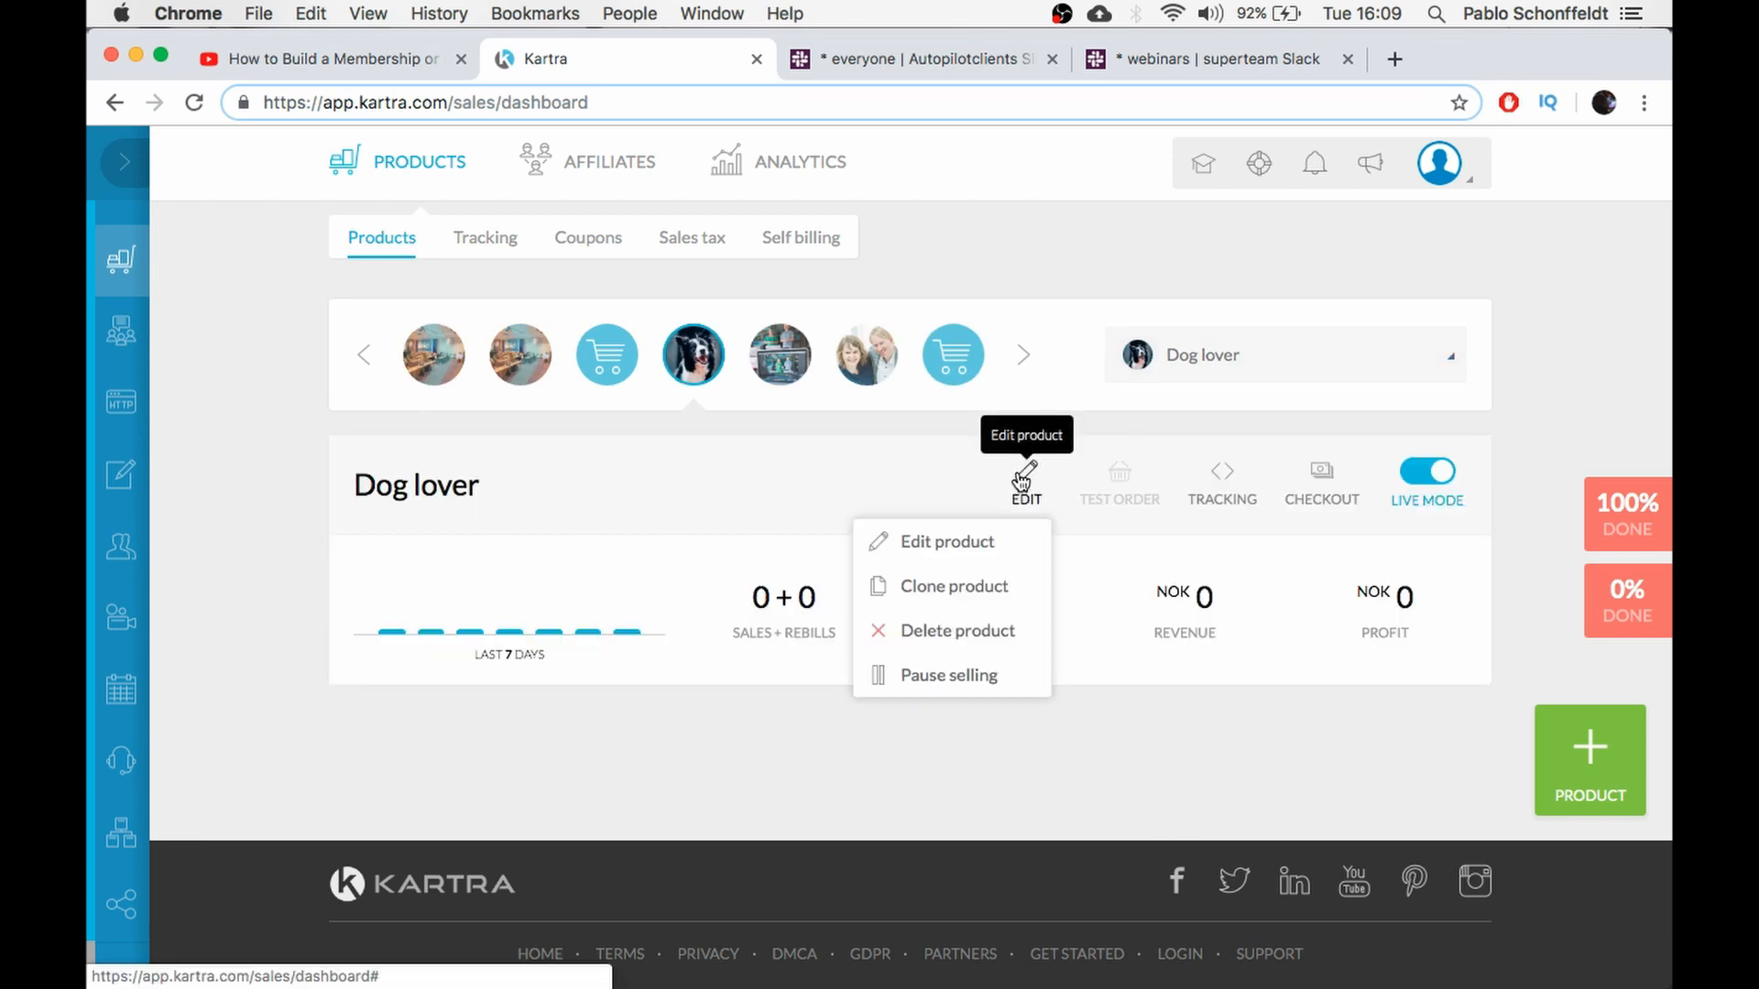
{"action": "left_click", "coordinate": [922, 549]}
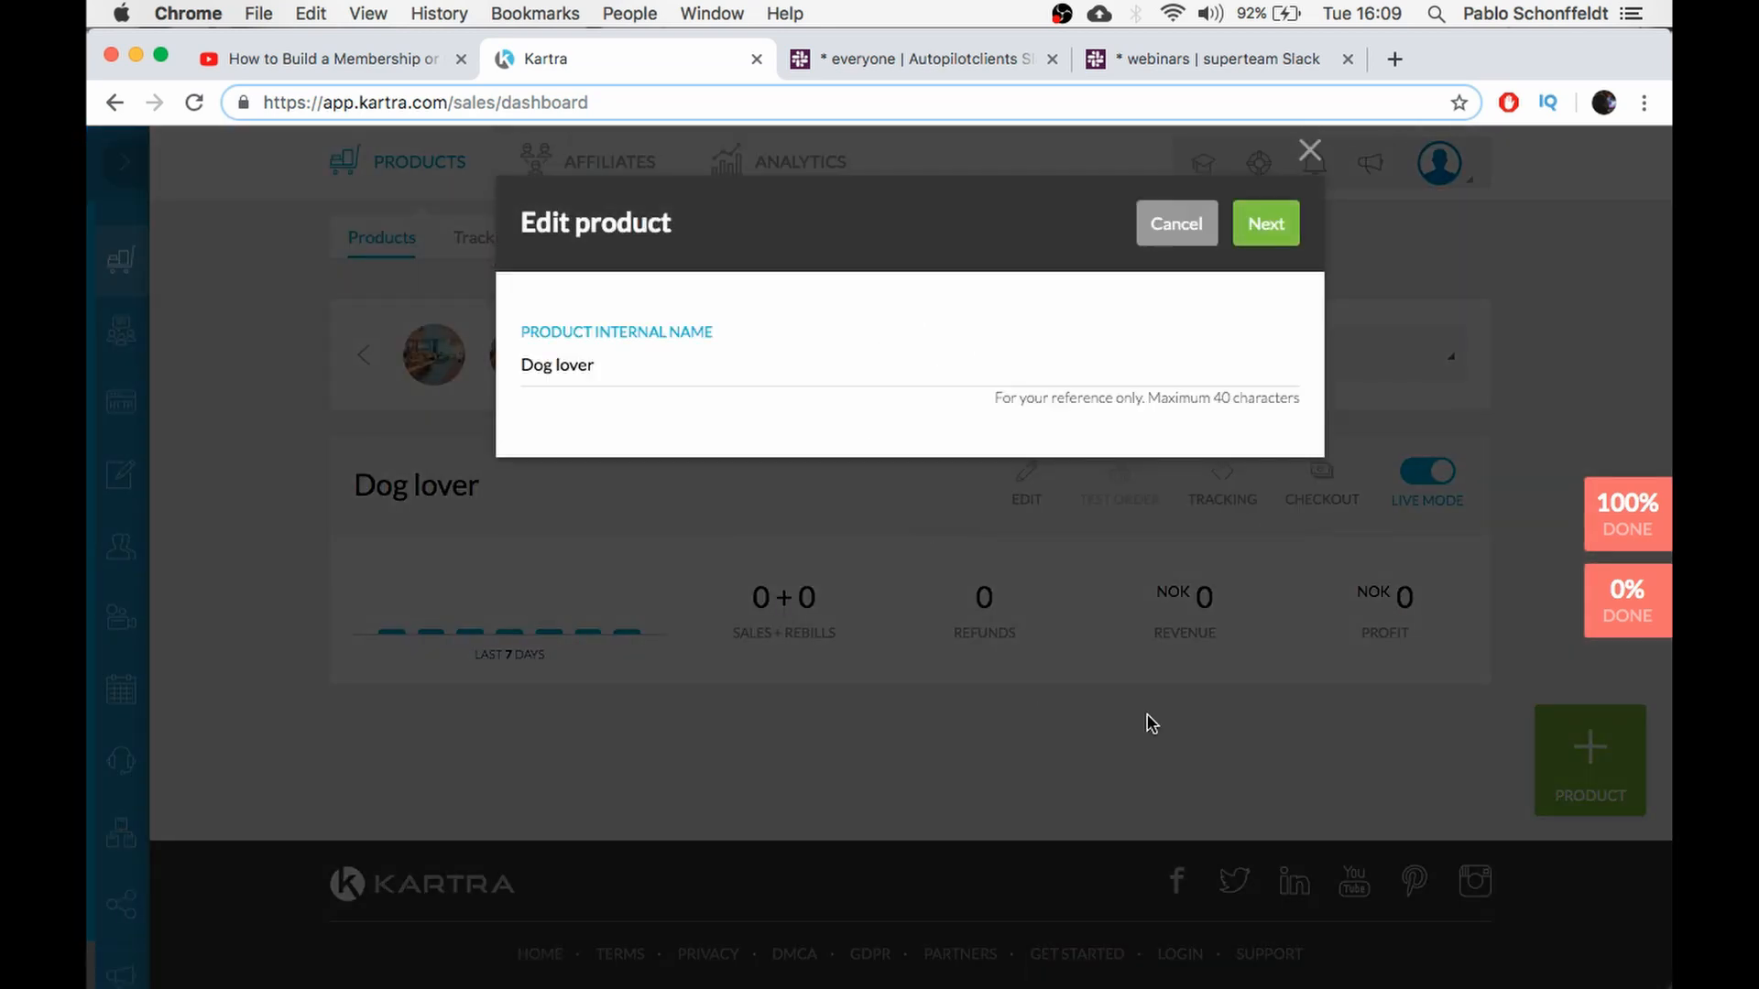
{"action": "left_click", "coordinate": [1262, 229]}
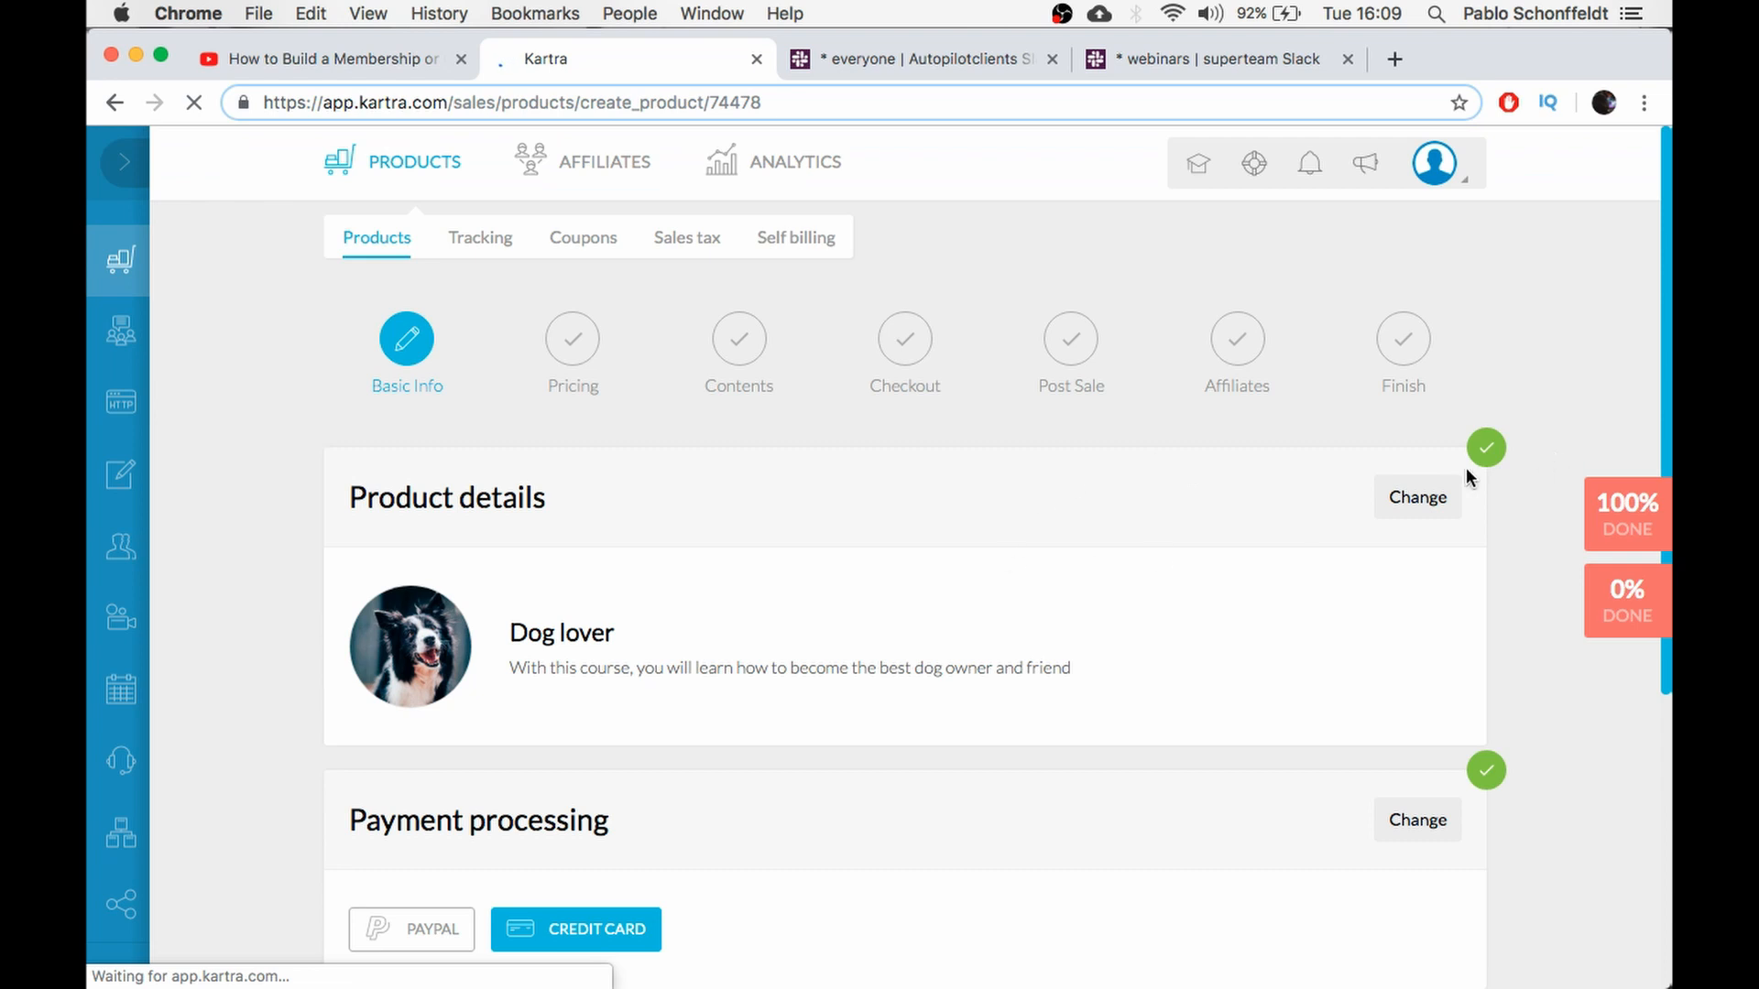
Review the Dog lover product details, keep the product private in the marketplace, and save them unchanged
{"action": "left_click", "coordinate": [1434, 496]}
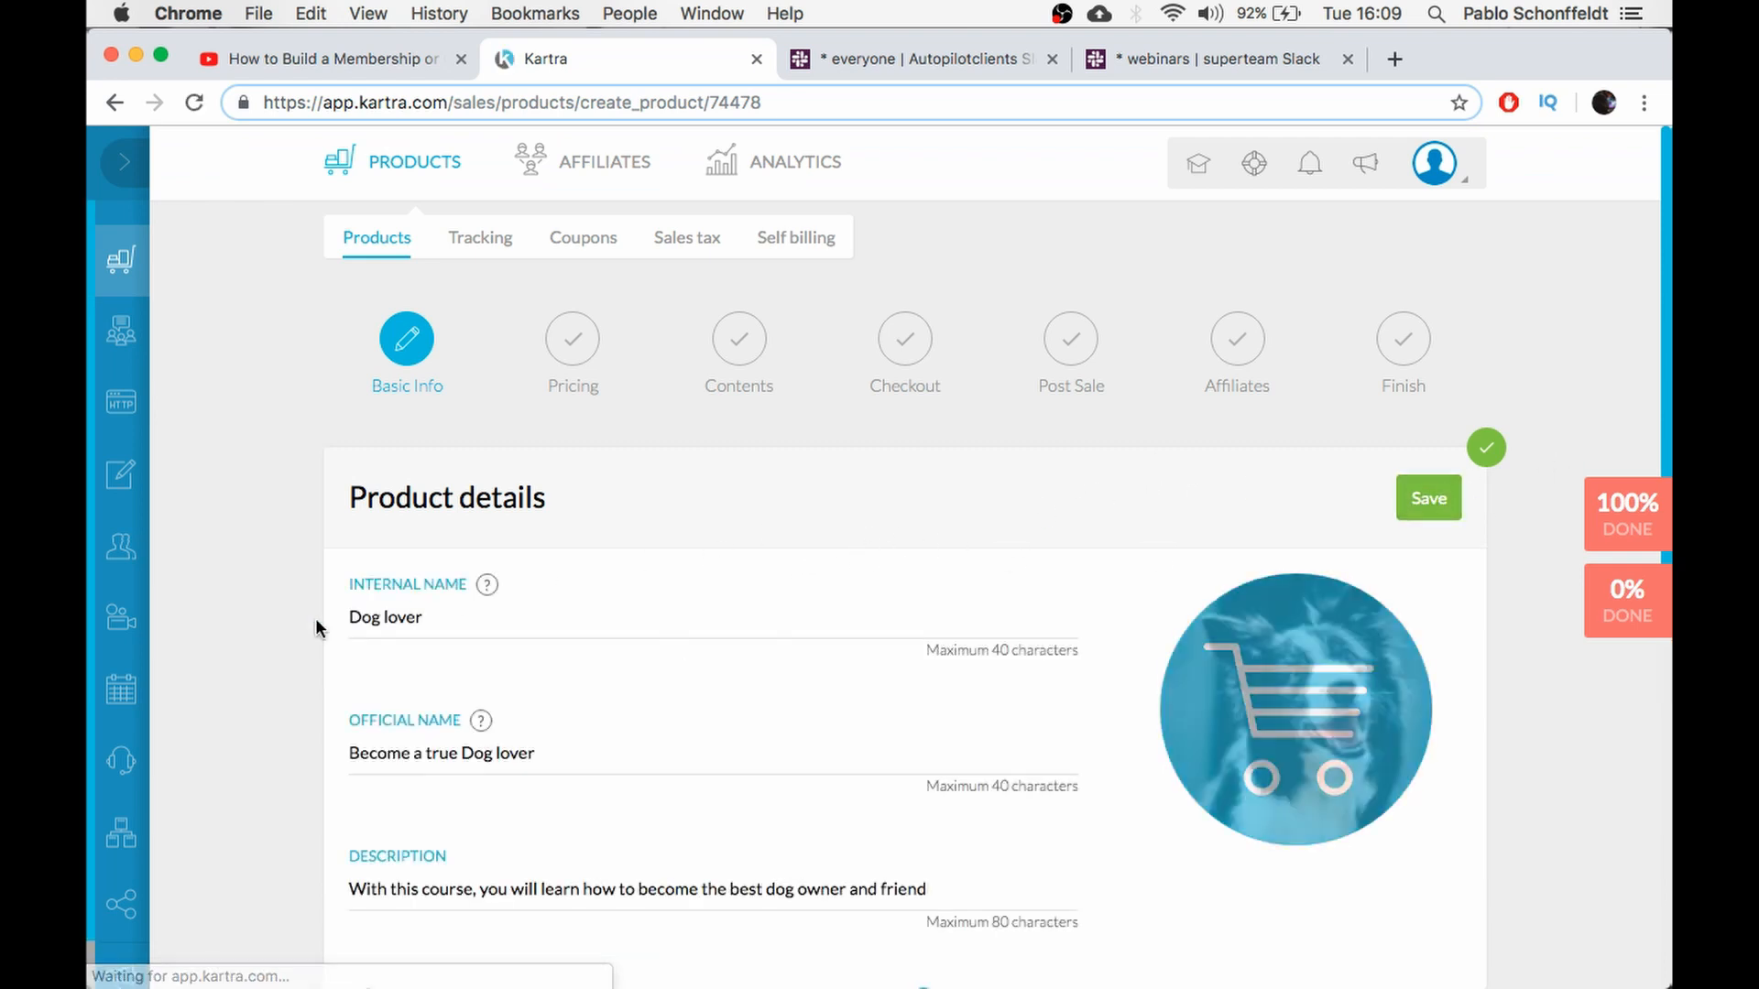
{"action": "scroll", "coordinate": [421, 622], "scroll_direction": "down", "scroll_amount": 1}
{"action": "scroll", "coordinate": [417, 643], "scroll_direction": "down", "scroll_amount": 1}
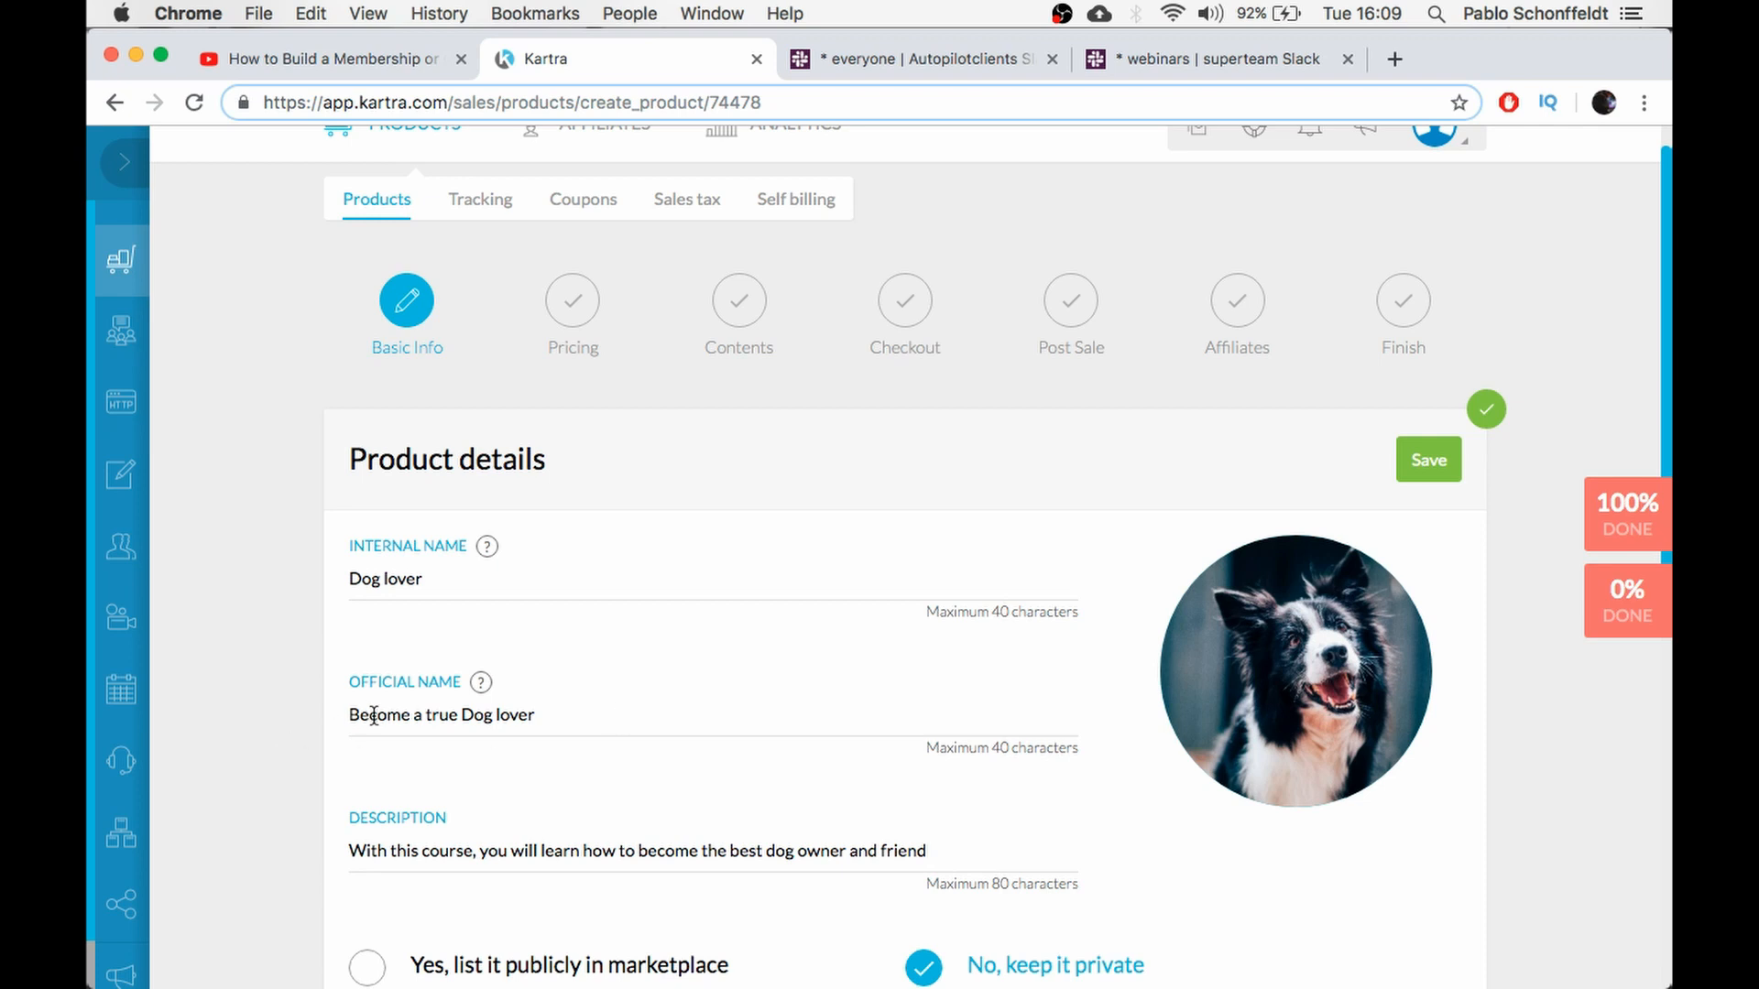
{"action": "scroll", "coordinate": [549, 717], "scroll_direction": "down", "scroll_amount": 5}
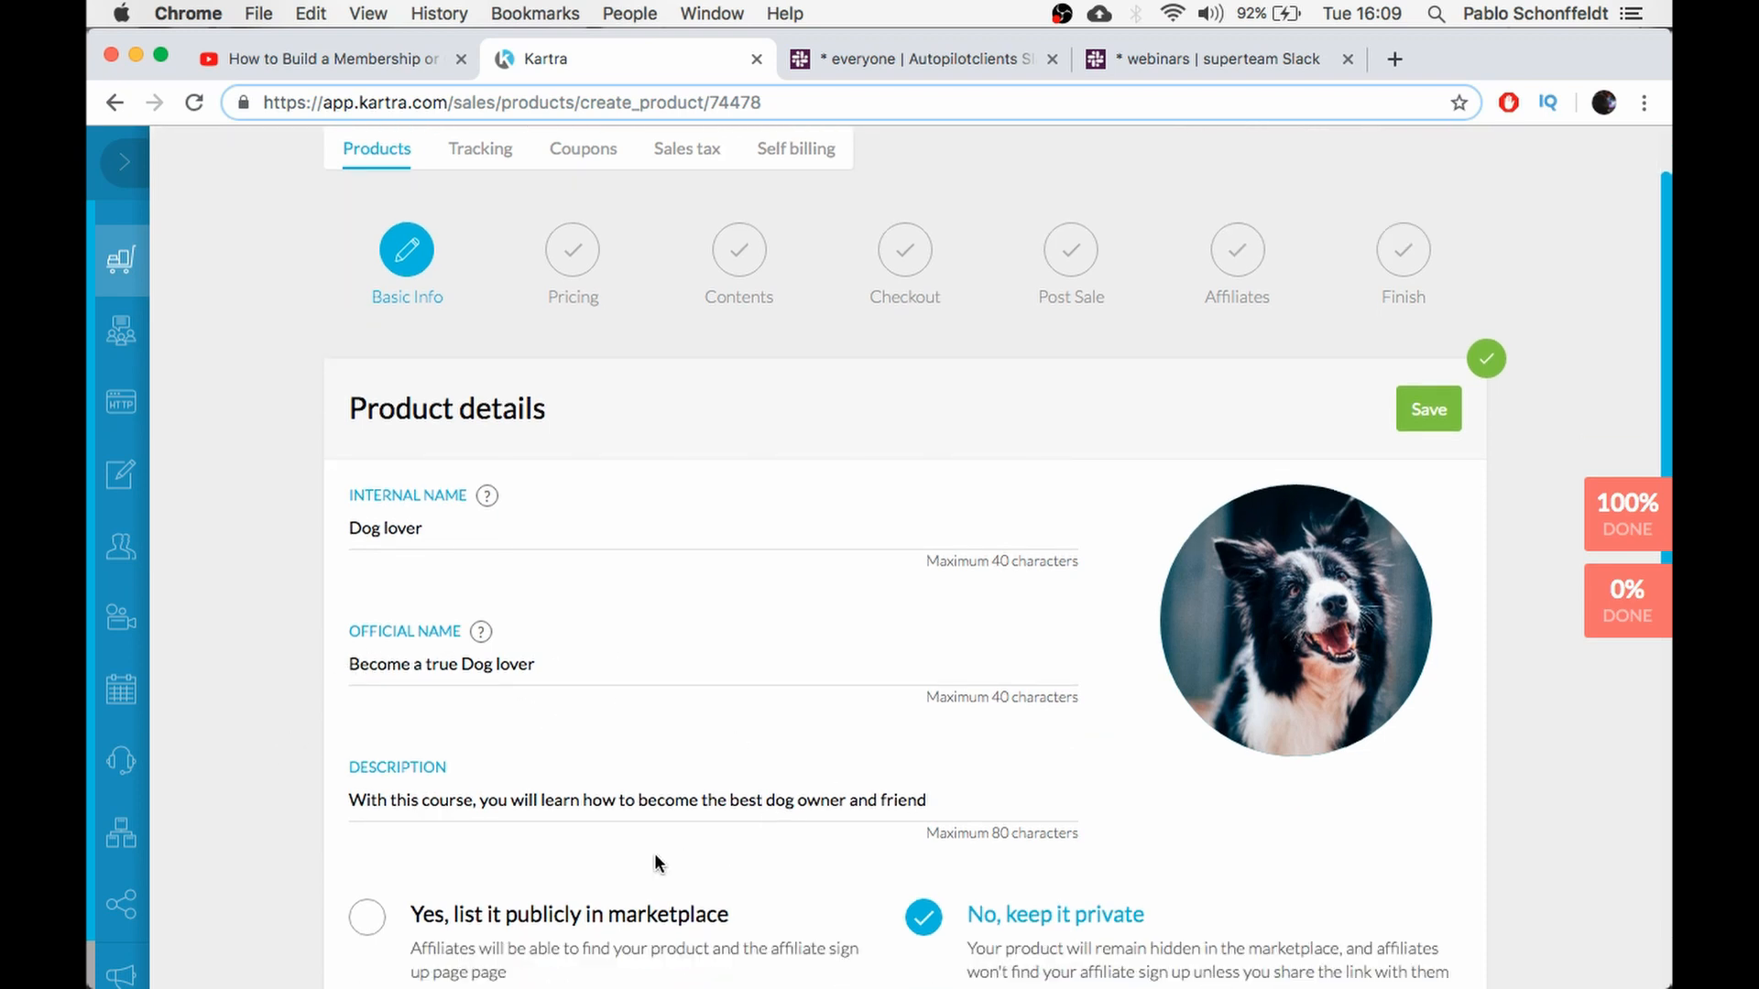
{"action": "mouse_move", "coordinate": [1303, 405]}
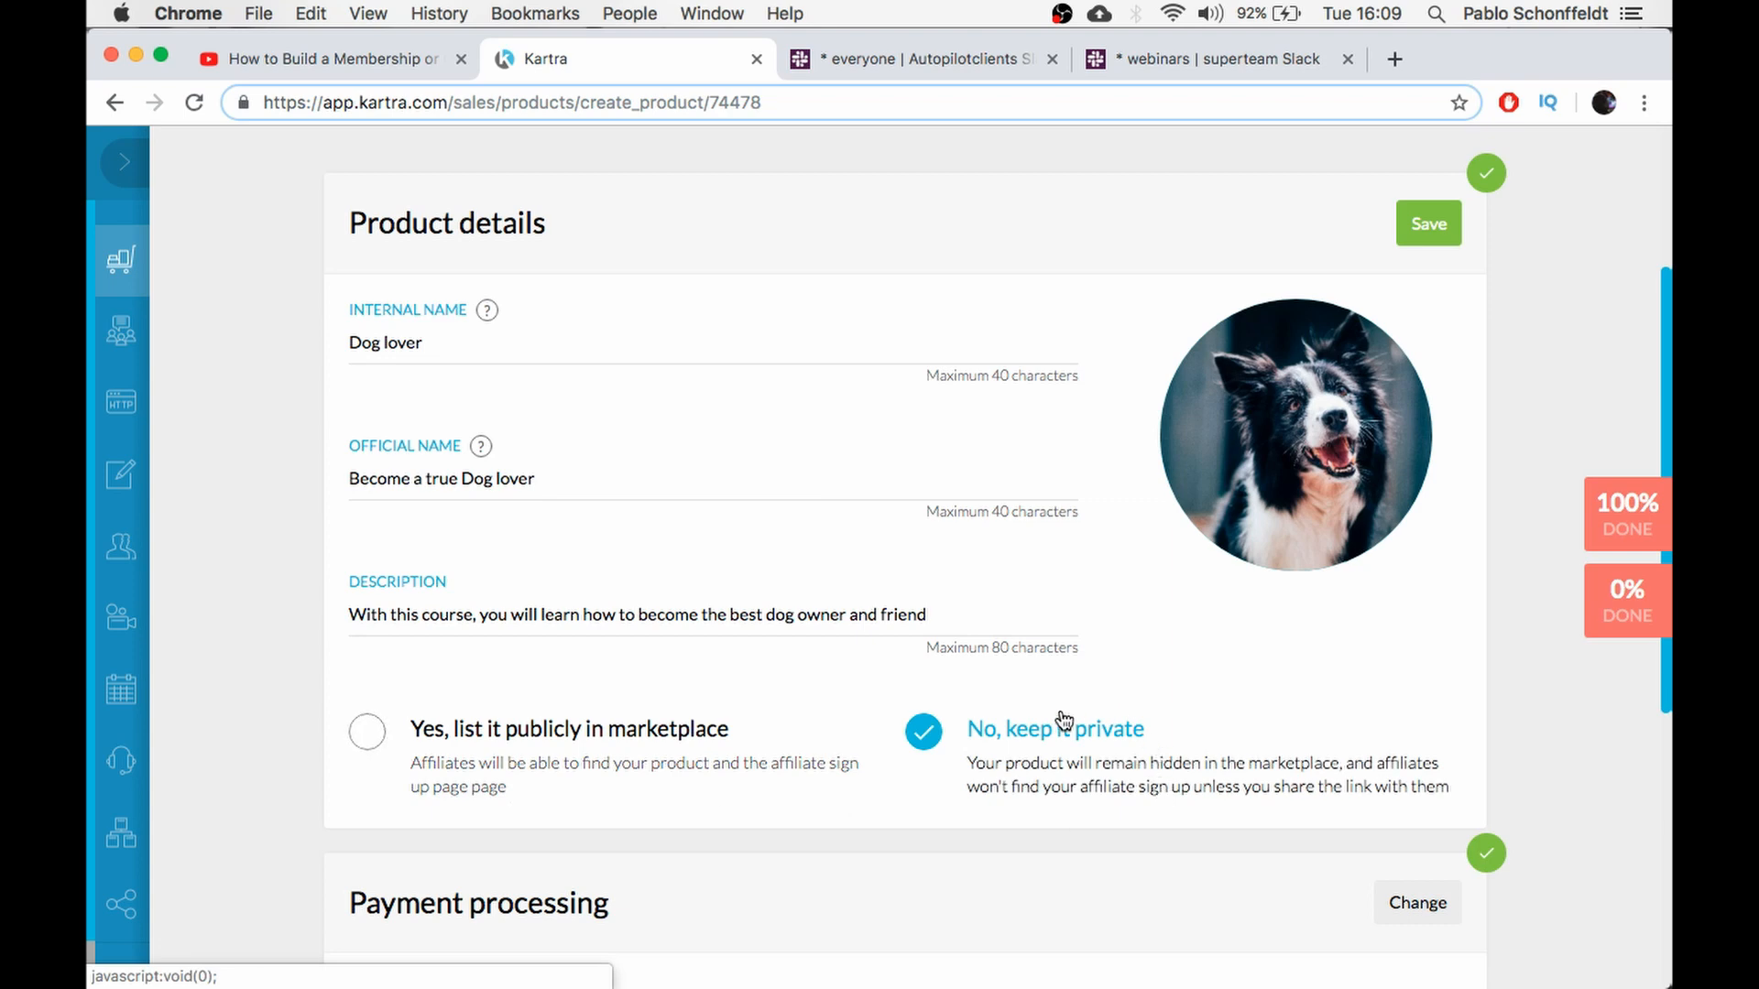
{"action": "scroll", "coordinate": [1033, 743], "scroll_direction": "down", "scroll_amount": 1}
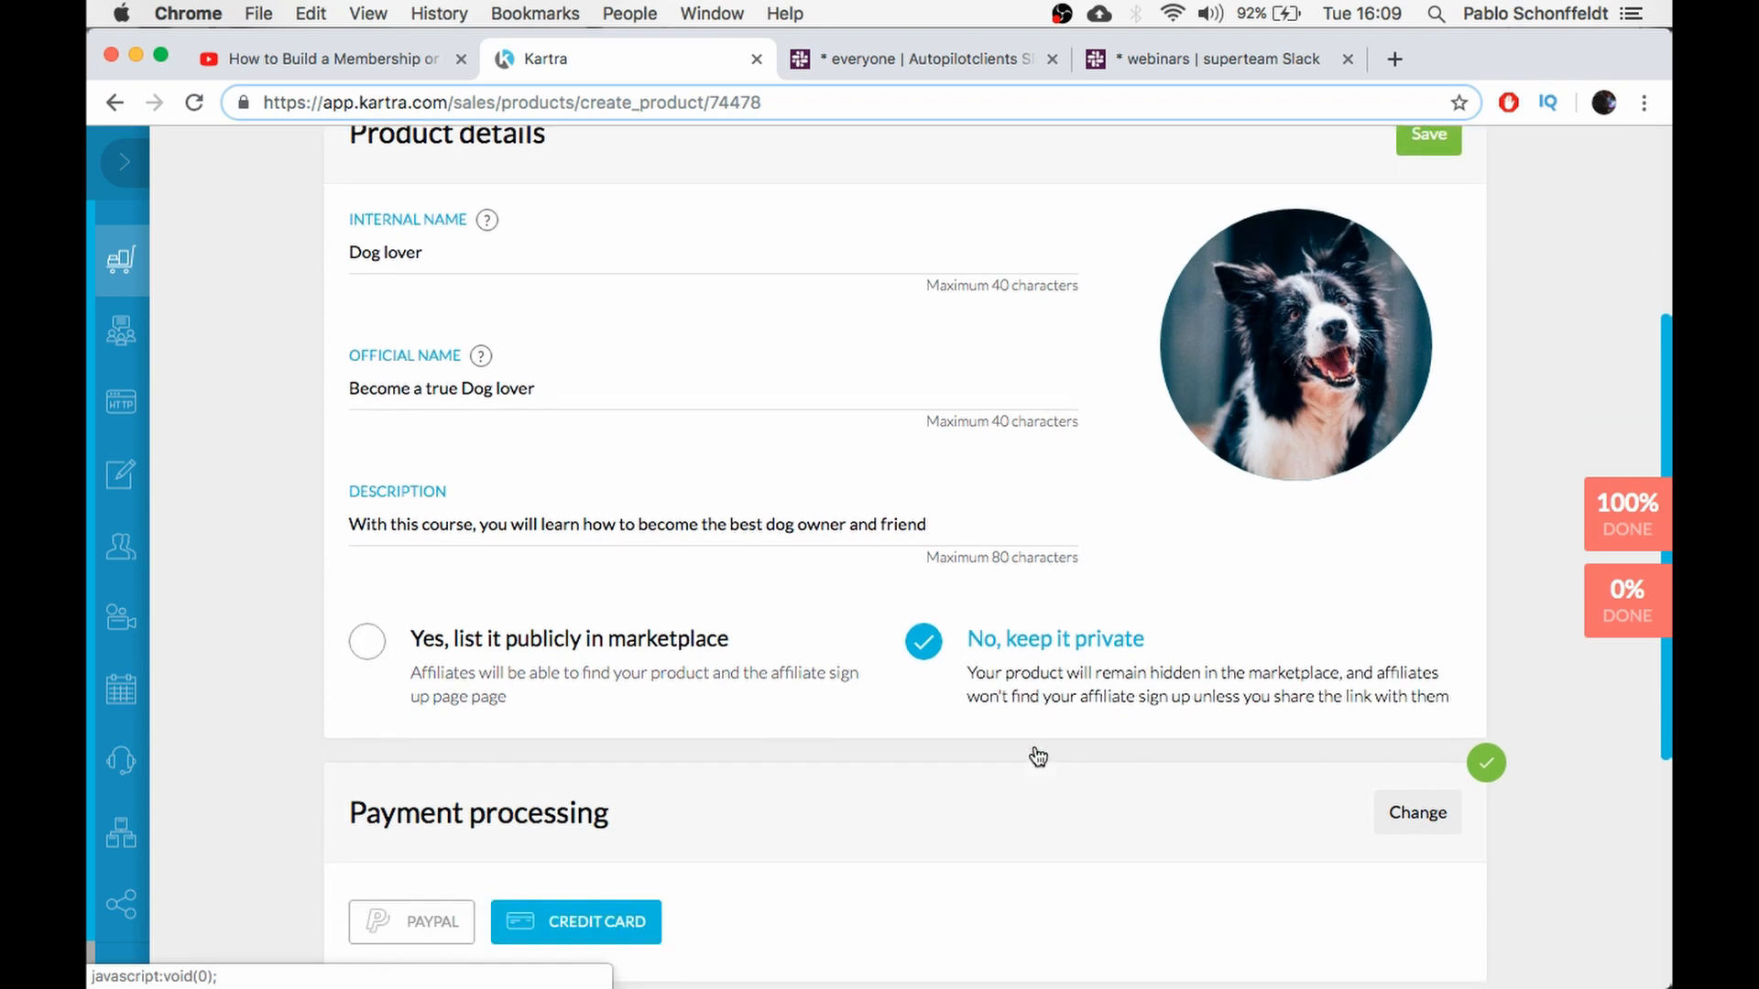
{"action": "scroll", "coordinate": [1038, 755], "scroll_direction": "up", "scroll_amount": 3}
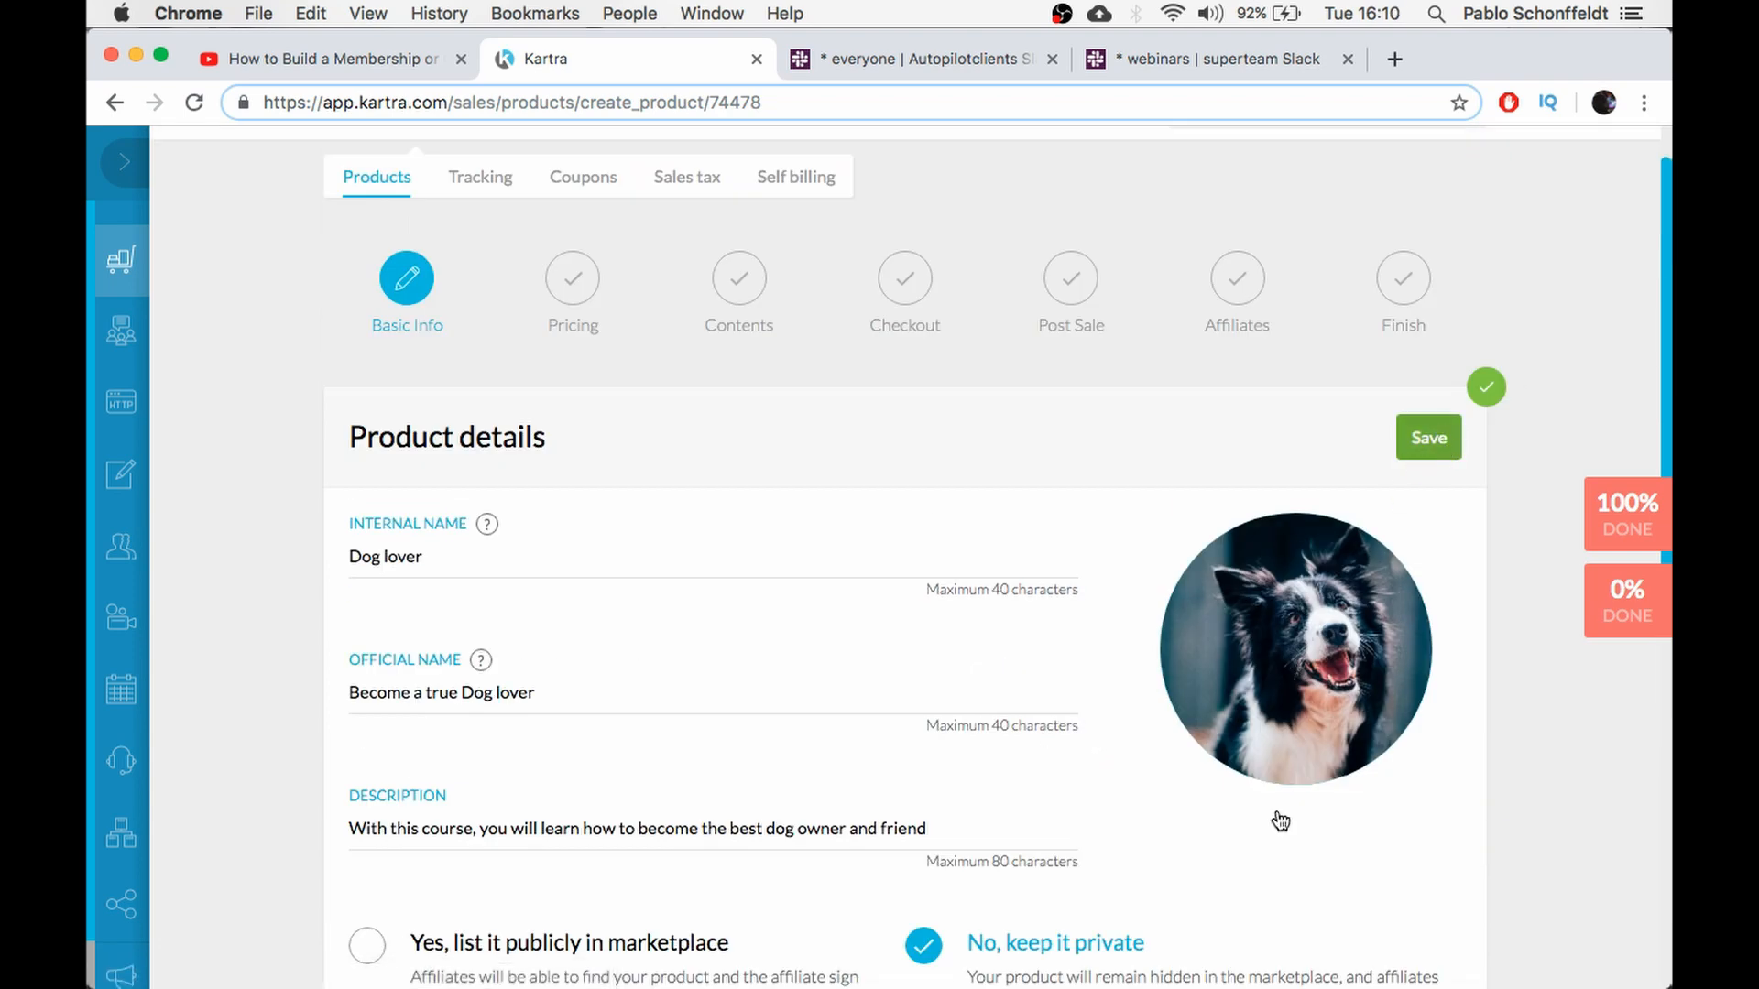
{"action": "left_click", "coordinate": [1415, 438]}
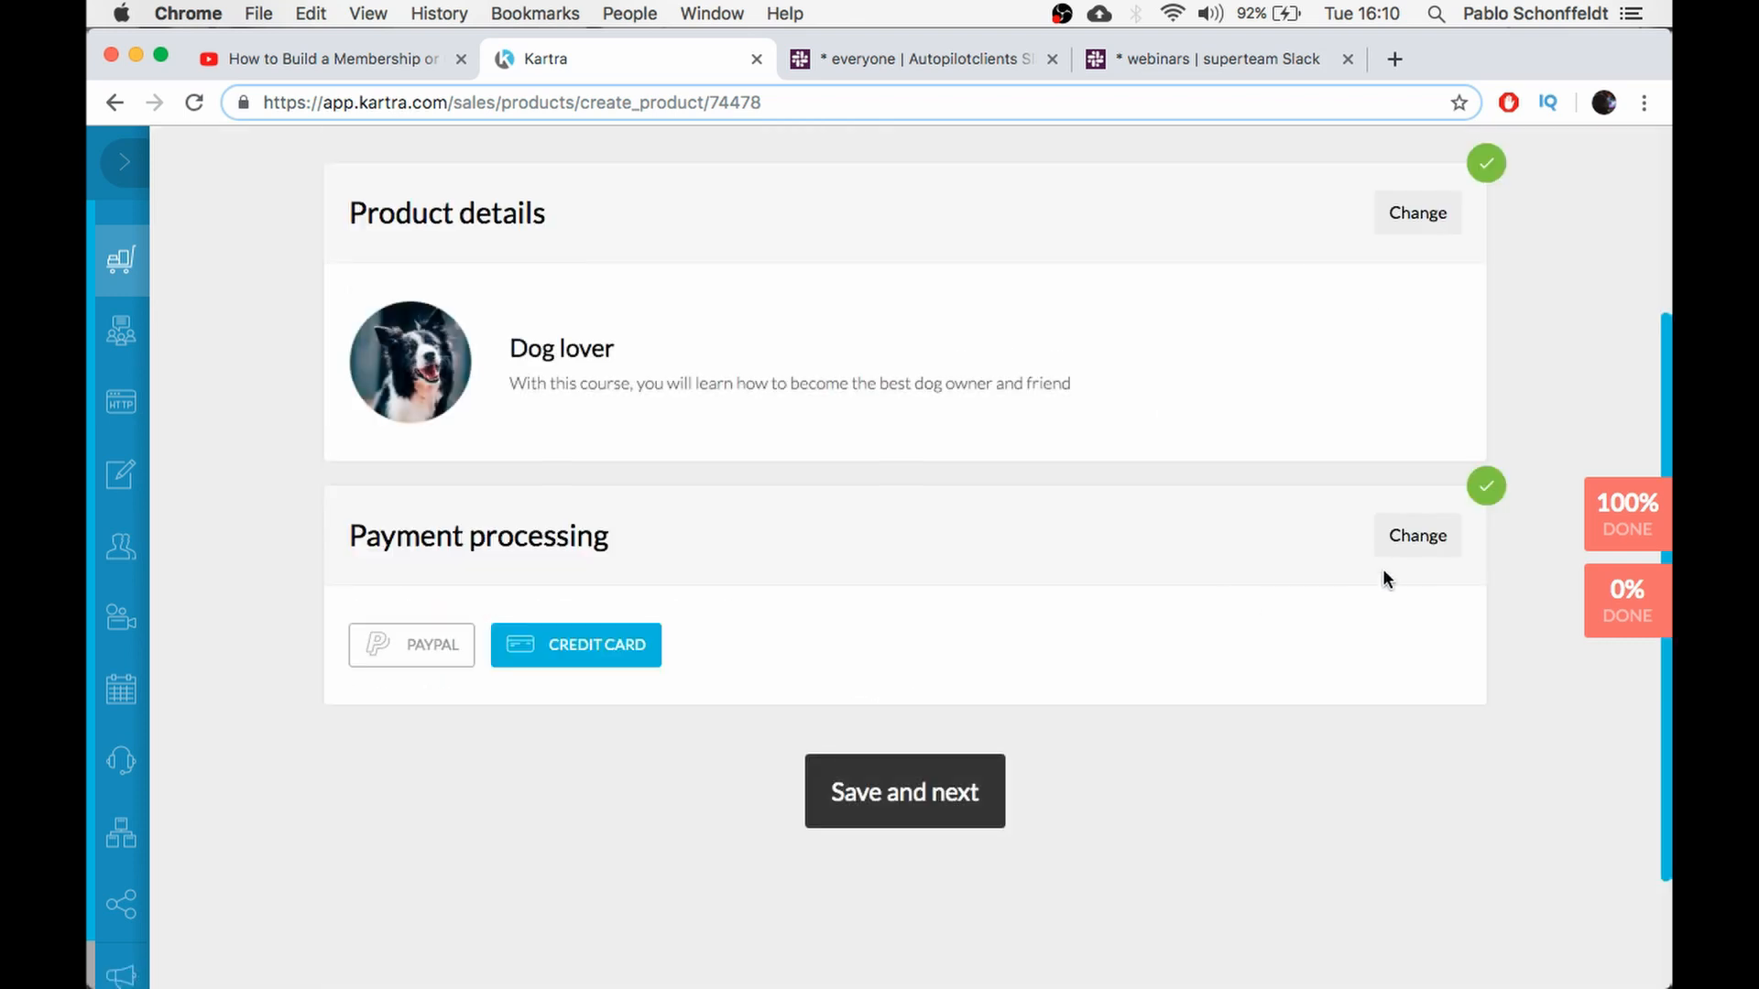
Keep credit card as the payment processing method, save it, and continue to the pricing
{"action": "left_click", "coordinate": [1414, 538]}
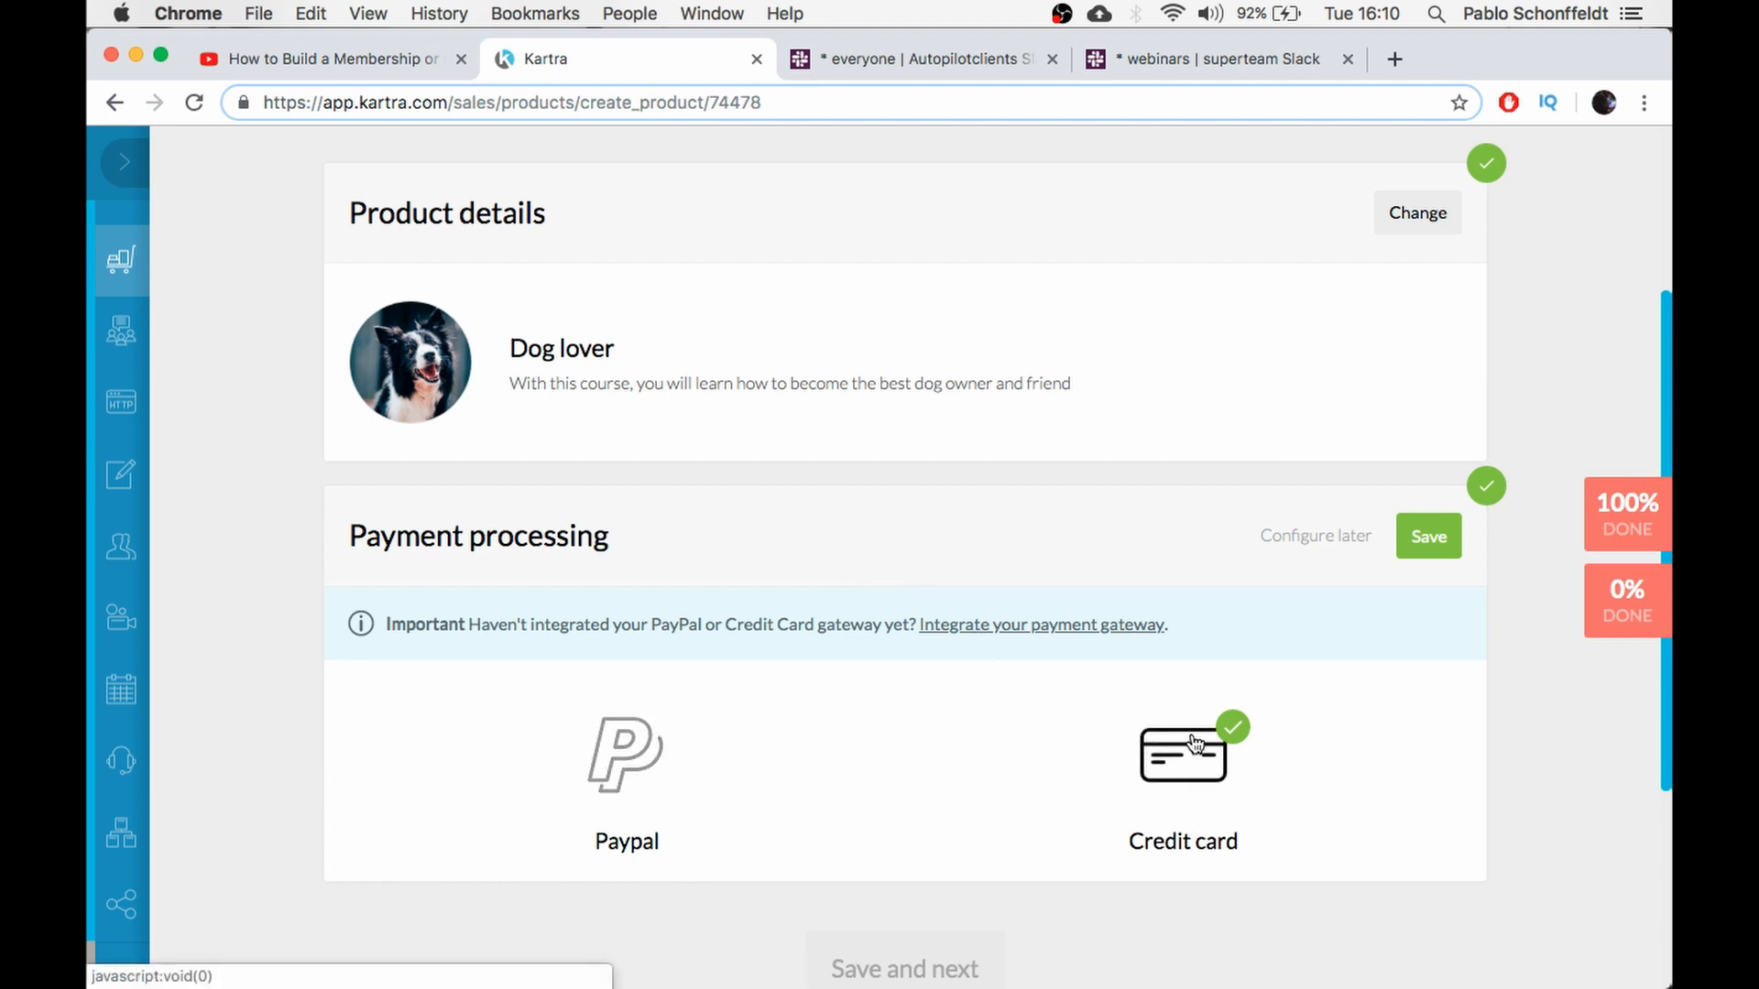
{"action": "scroll", "coordinate": [1162, 760], "scroll_direction": "down", "scroll_amount": 3}
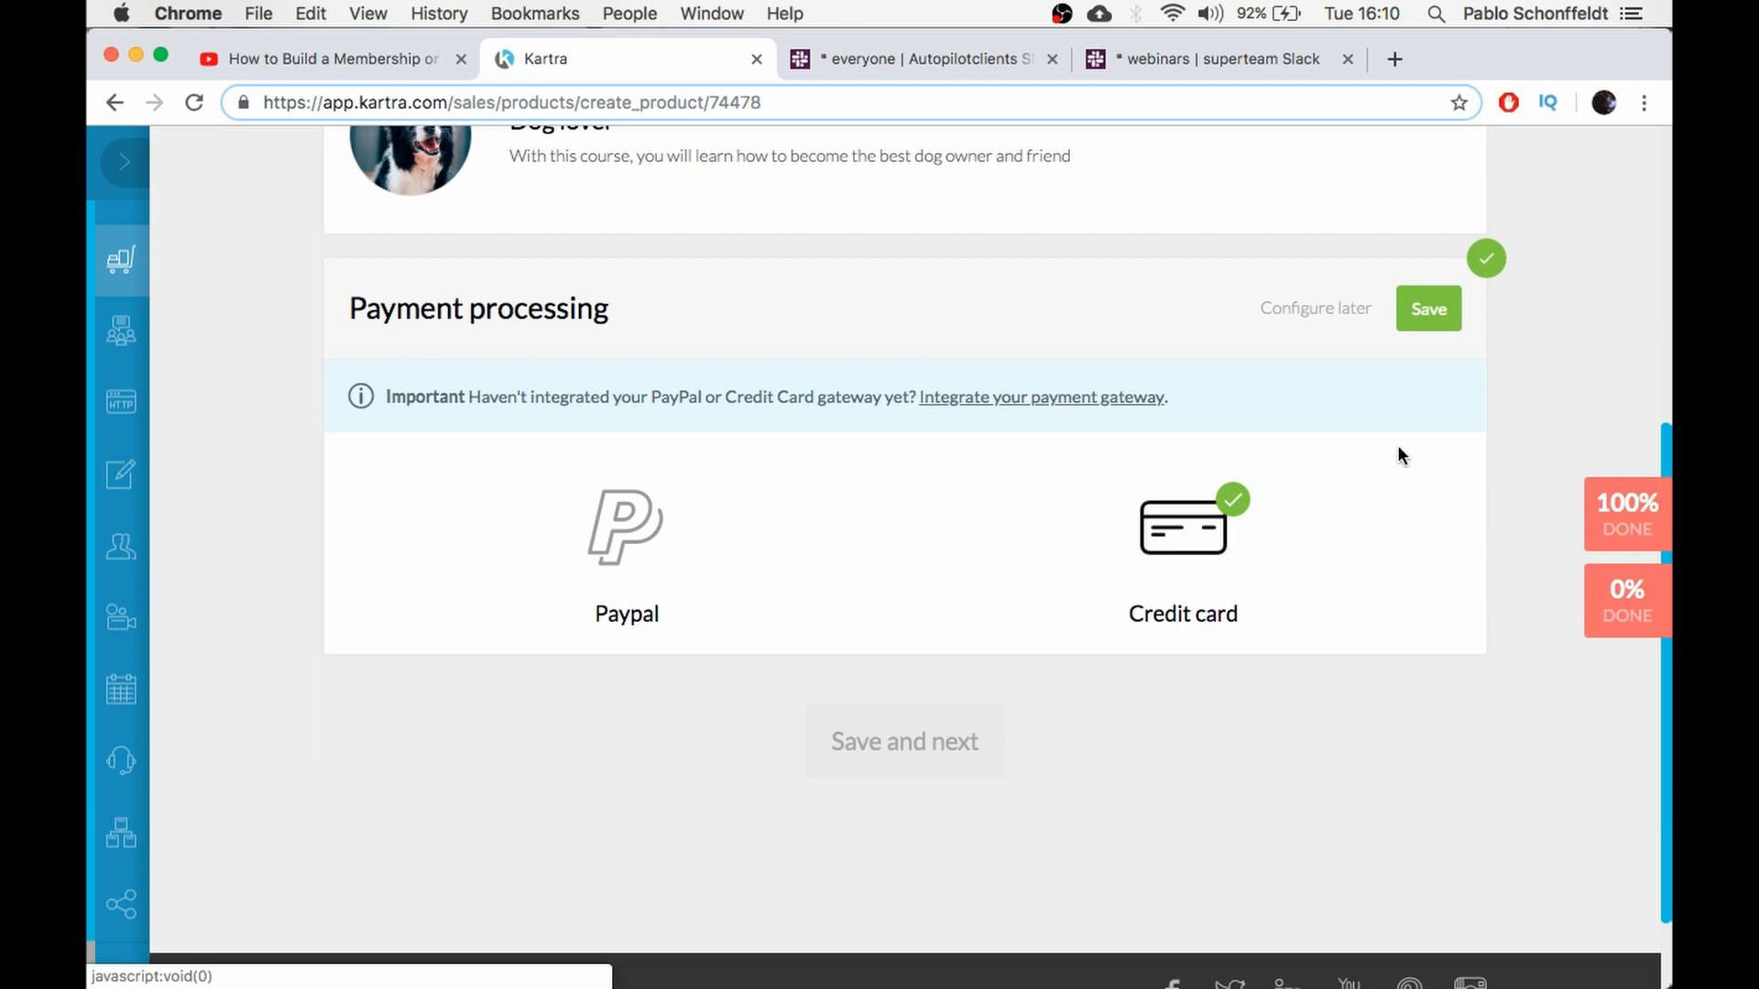
{"action": "left_click", "coordinate": [1432, 311]}
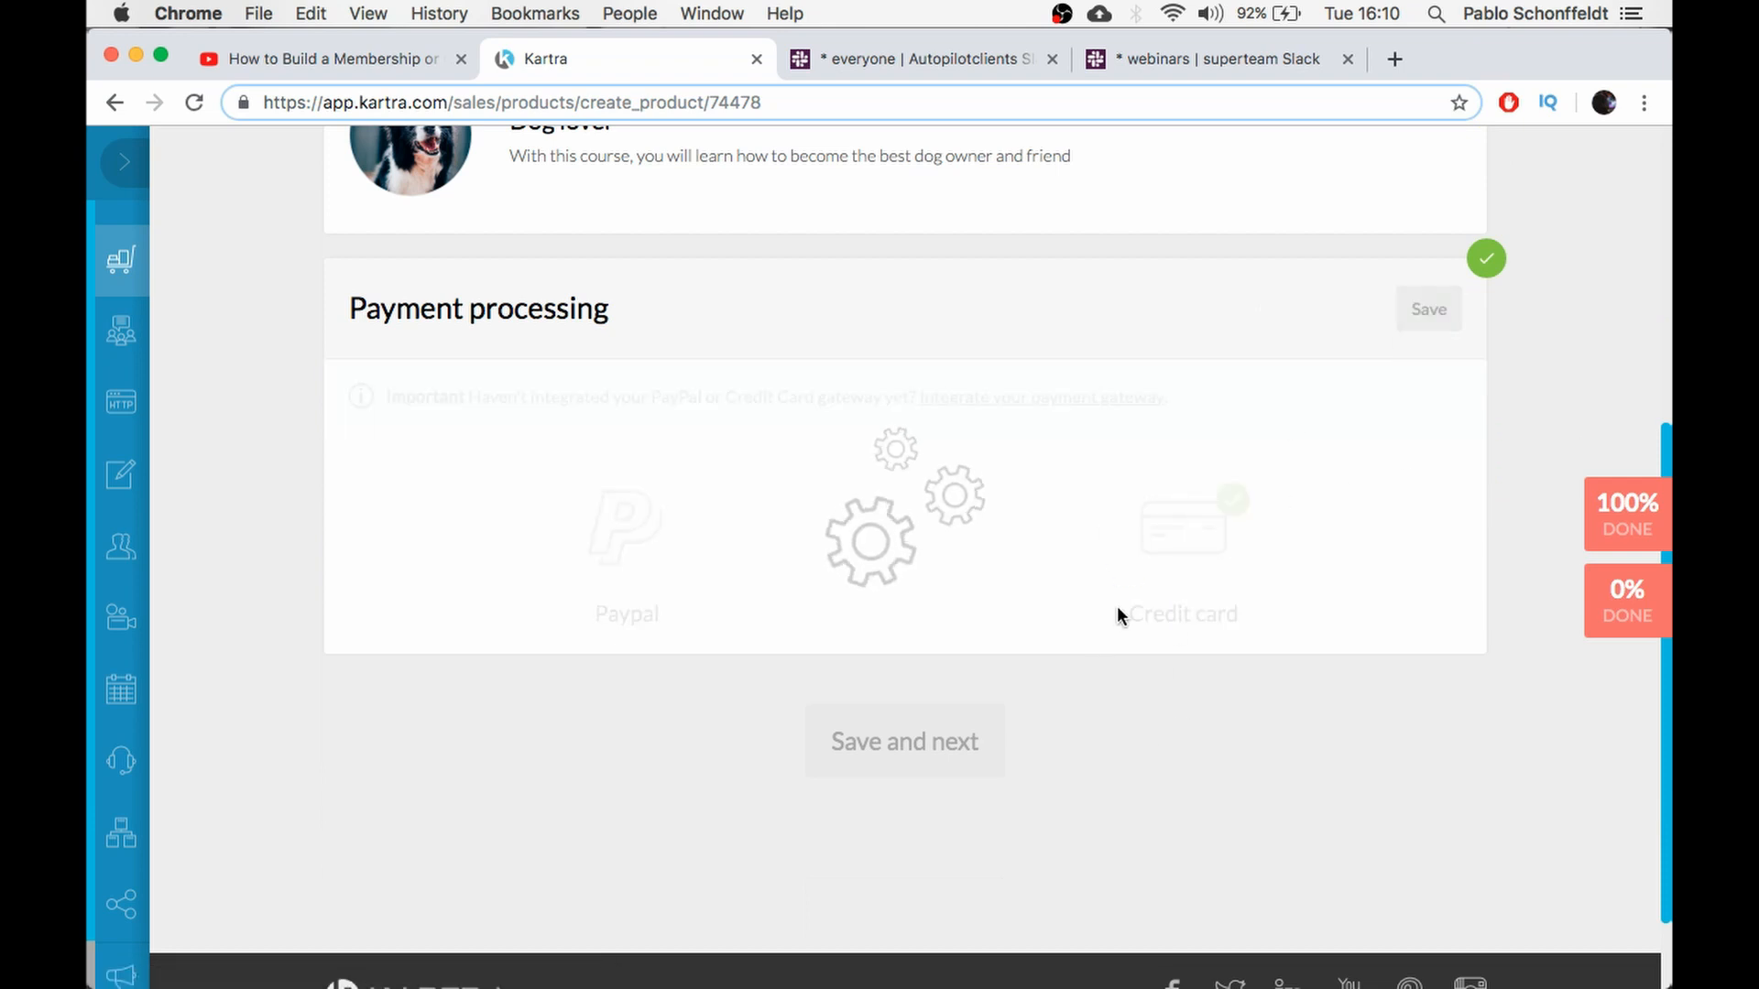
{"action": "left_click", "coordinate": [921, 649]}
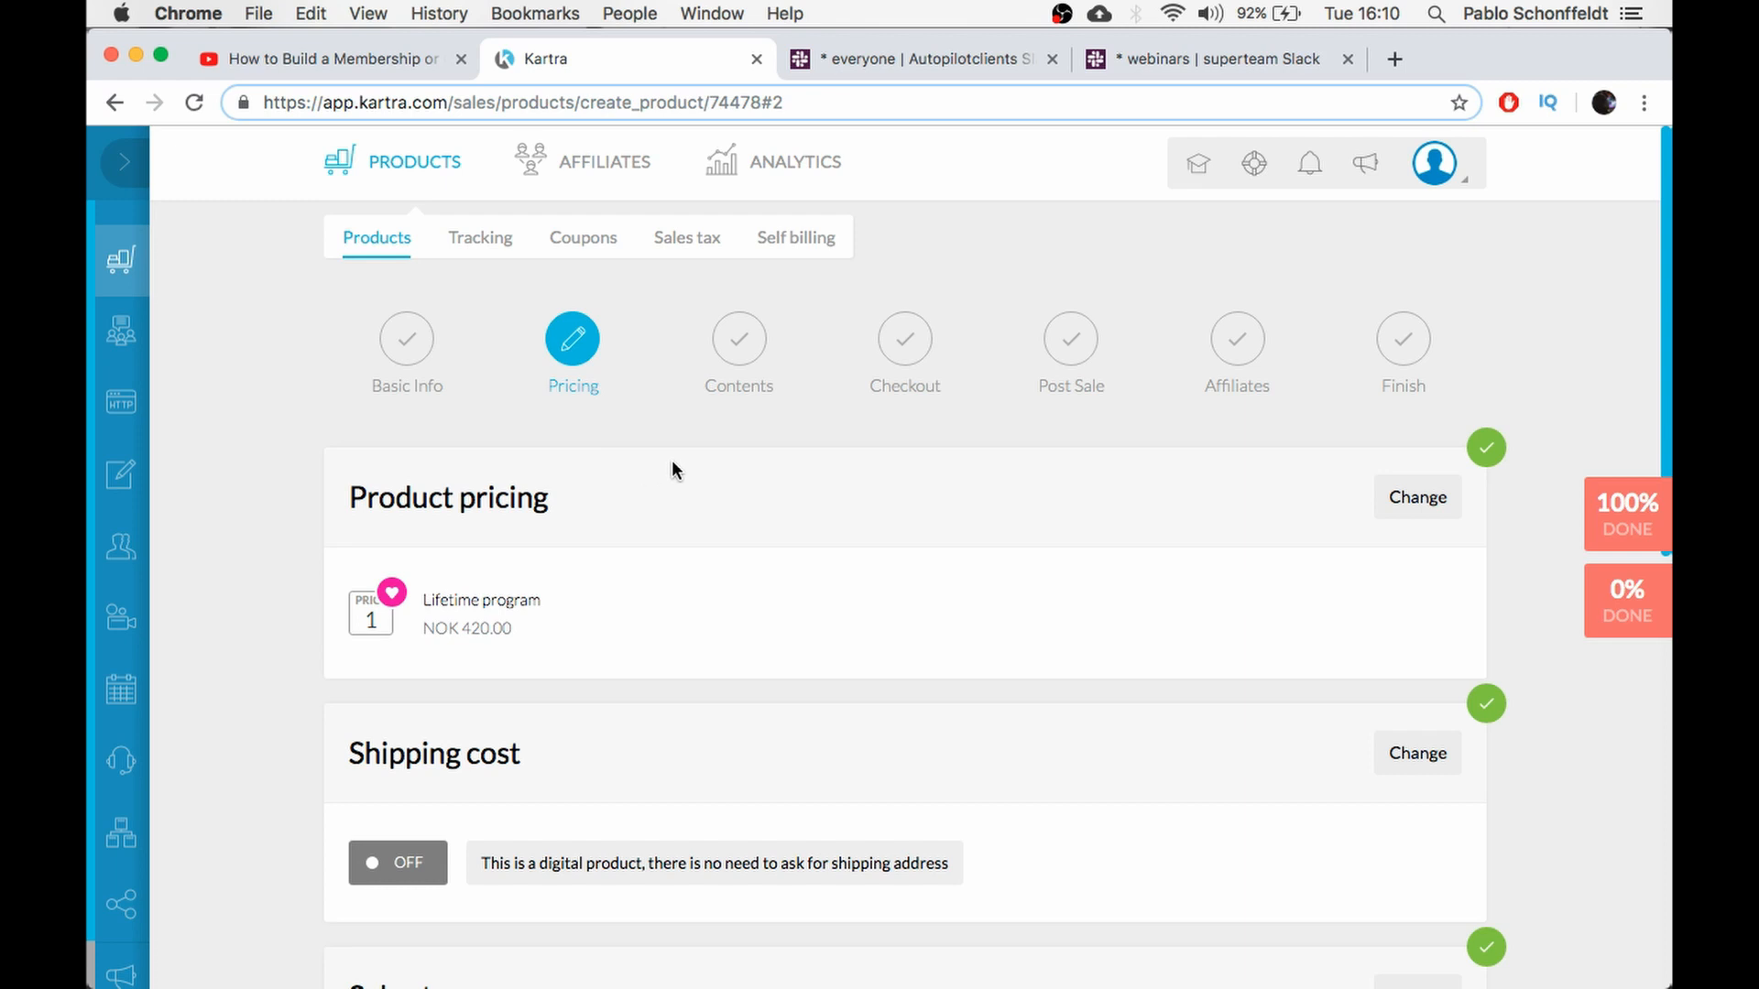
Review the product pricing and save it as a one-time "Lifetime program" payment of NOK 420.00, without initial payment and set as default price
{"action": "left_click", "coordinate": [1416, 502]}
{"action": "scroll", "coordinate": [1094, 474], "scroll_direction": "down", "scroll_amount": 1}
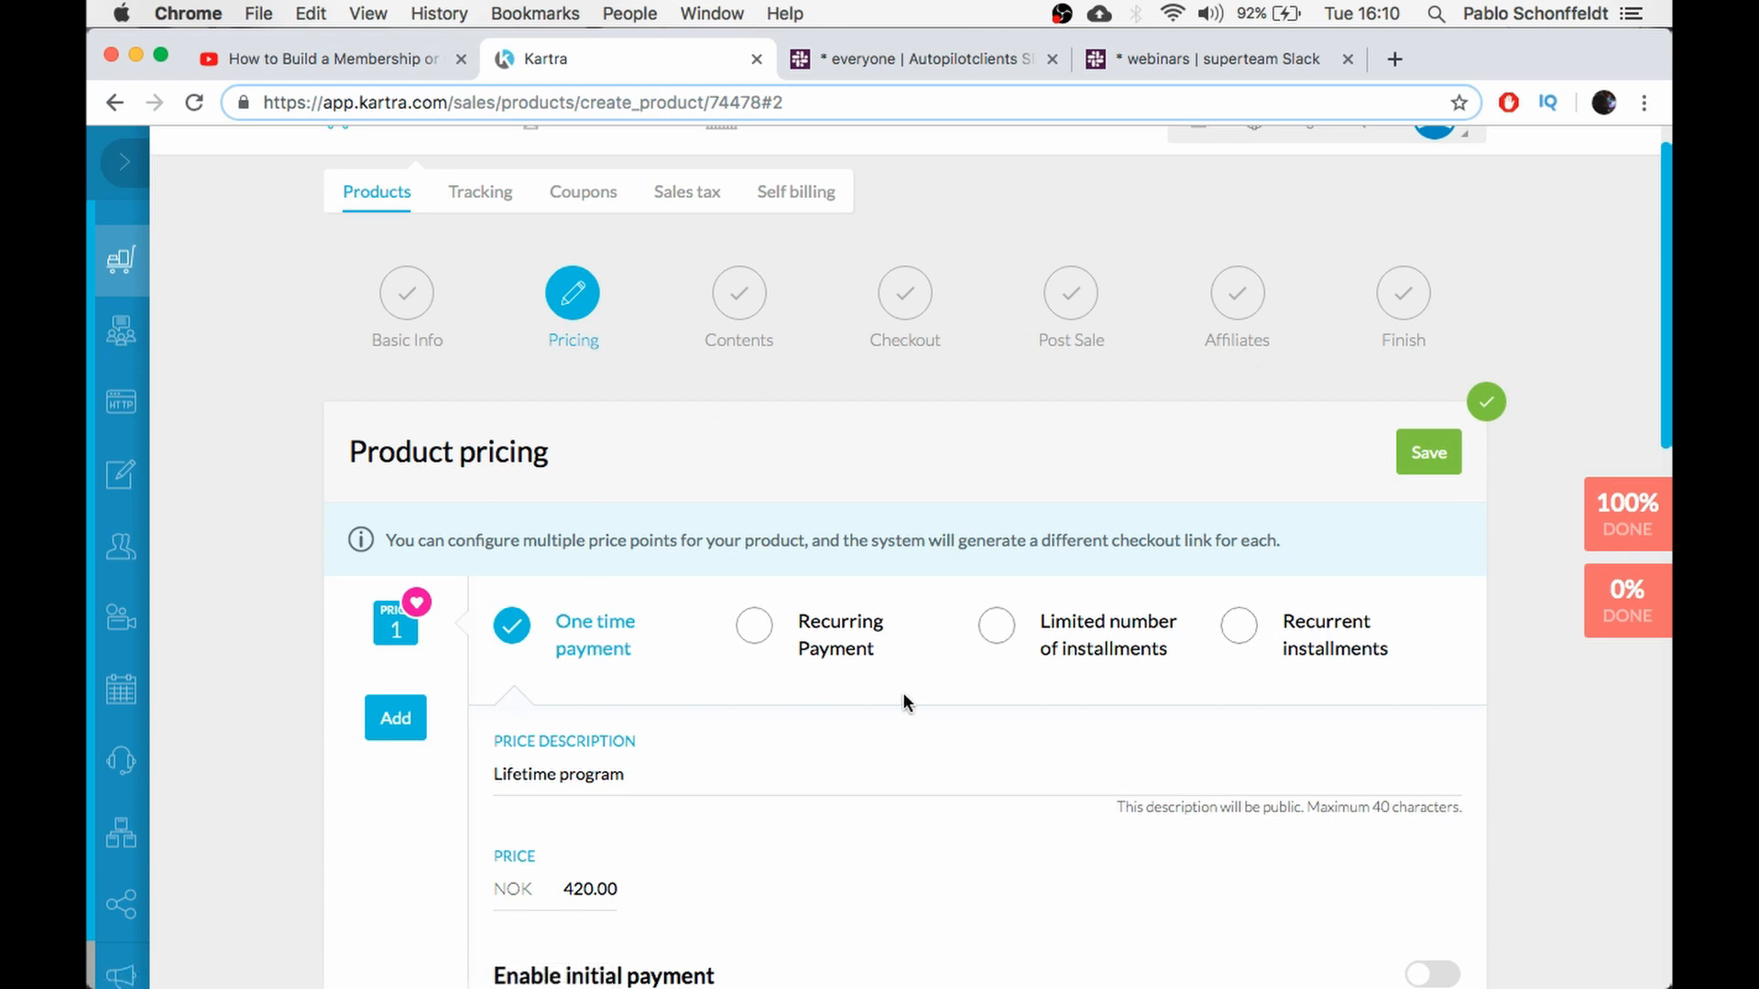
{"action": "scroll", "coordinate": [1337, 641], "scroll_direction": "down", "scroll_amount": 3}
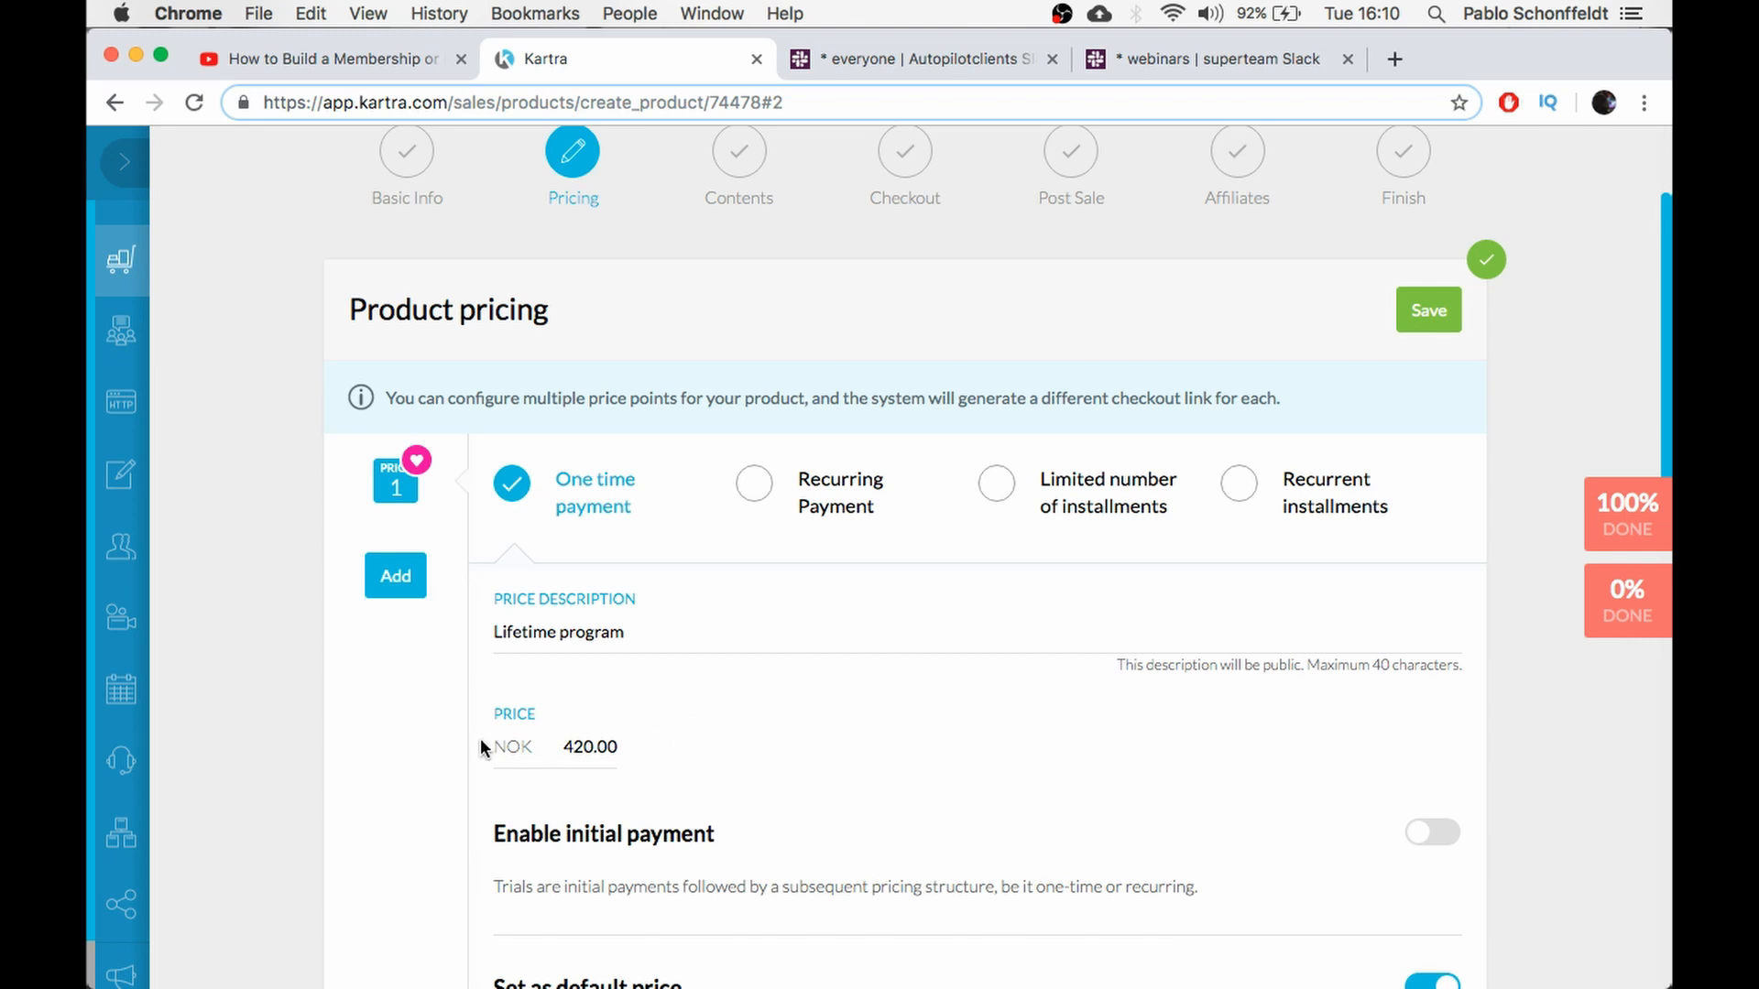
{"action": "scroll", "coordinate": [641, 746], "scroll_direction": "down", "scroll_amount": 3}
{"action": "scroll", "coordinate": [824, 765], "scroll_direction": "down", "scroll_amount": 3}
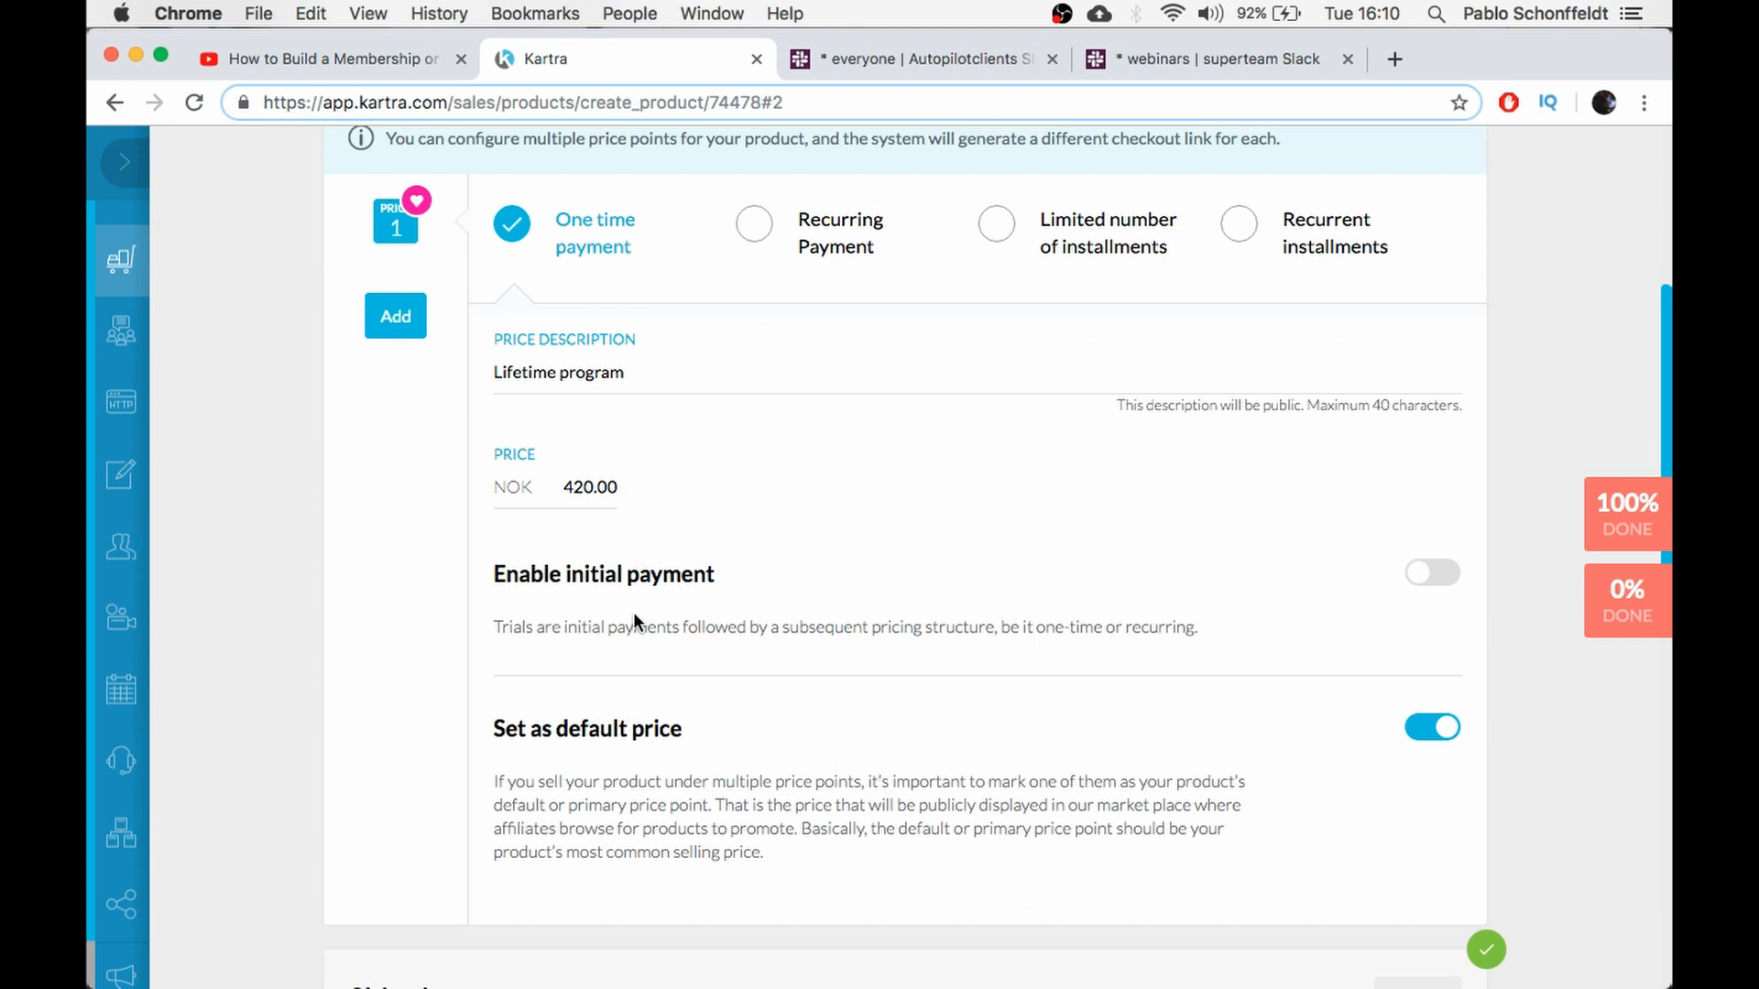
{"action": "scroll", "coordinate": [609, 715], "scroll_direction": "down", "scroll_amount": 1}
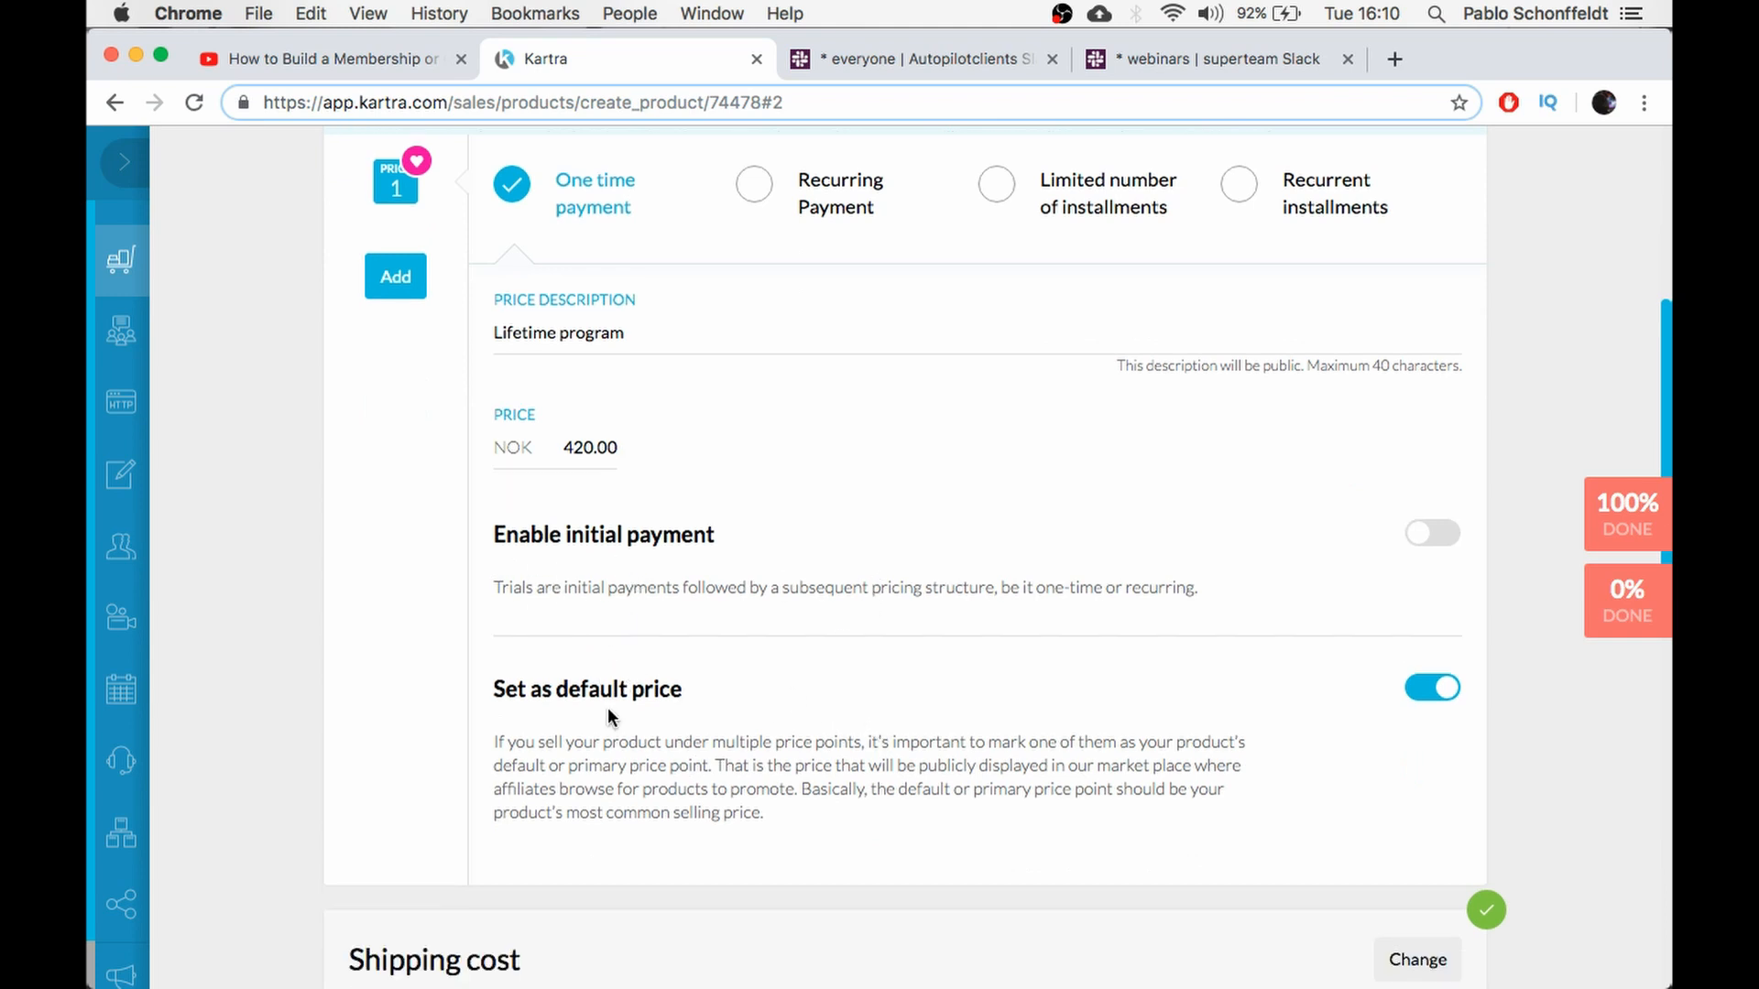
{"action": "scroll", "coordinate": [674, 695], "scroll_direction": "down", "scroll_amount": 3}
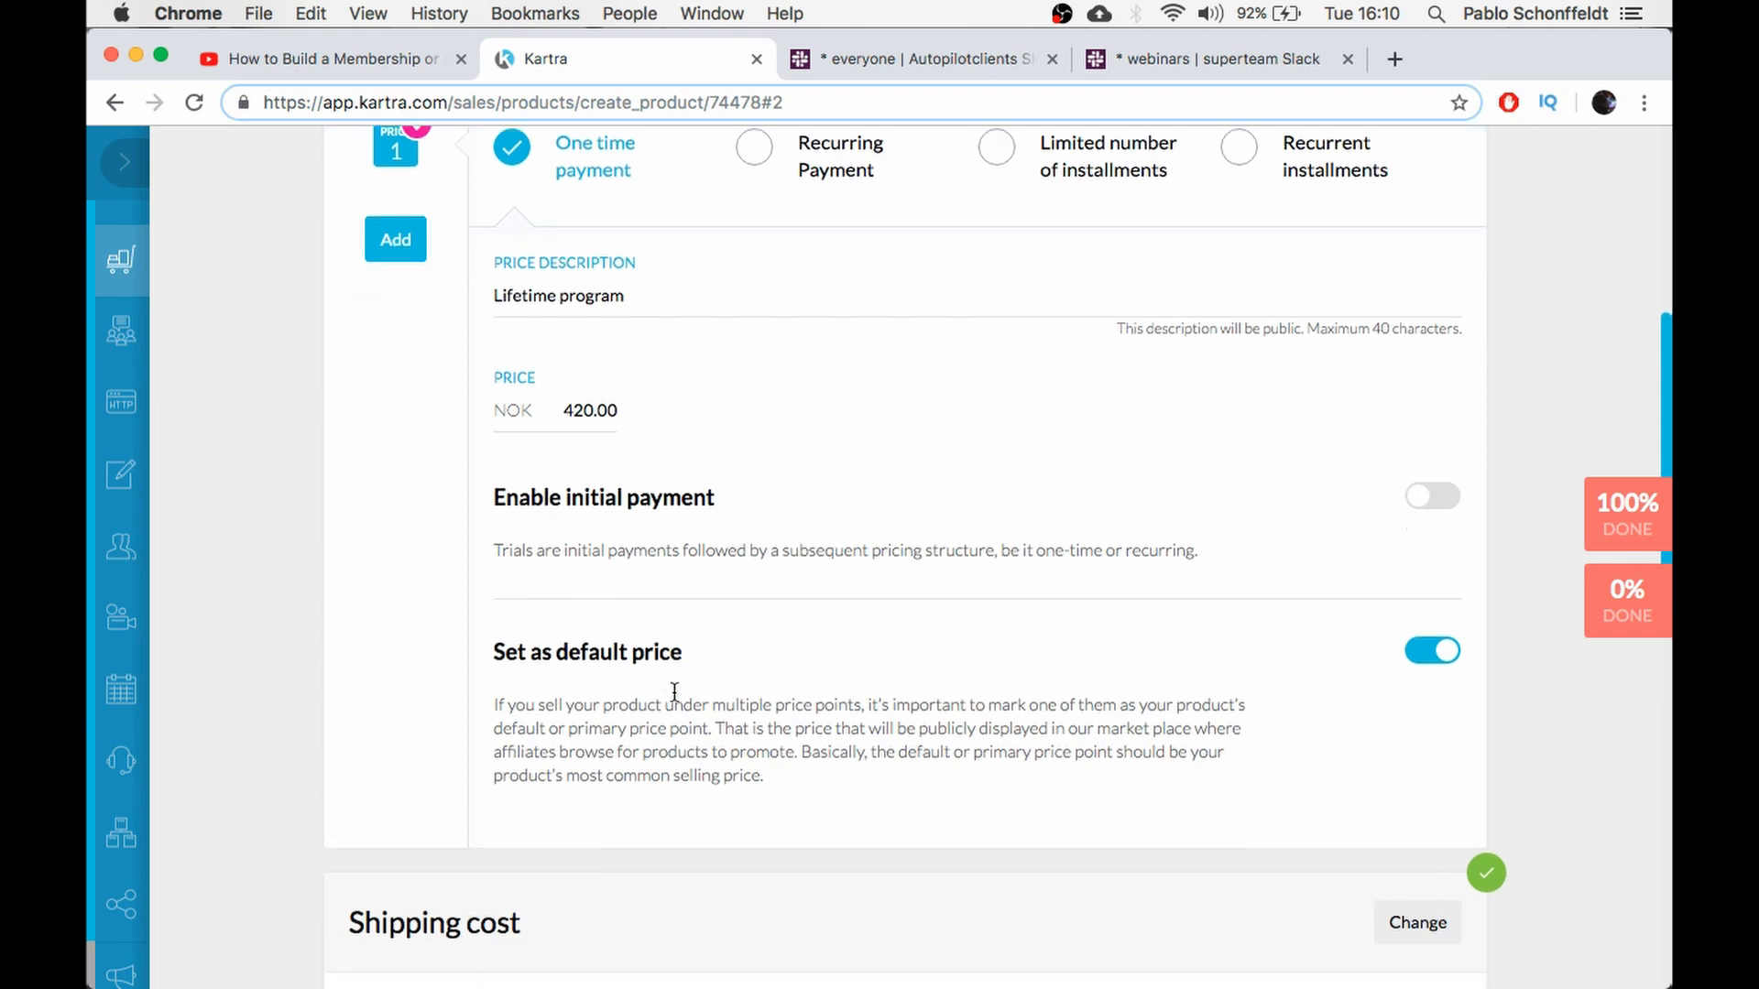
{"action": "scroll", "coordinate": [1018, 507], "scroll_direction": "up", "scroll_amount": 8}
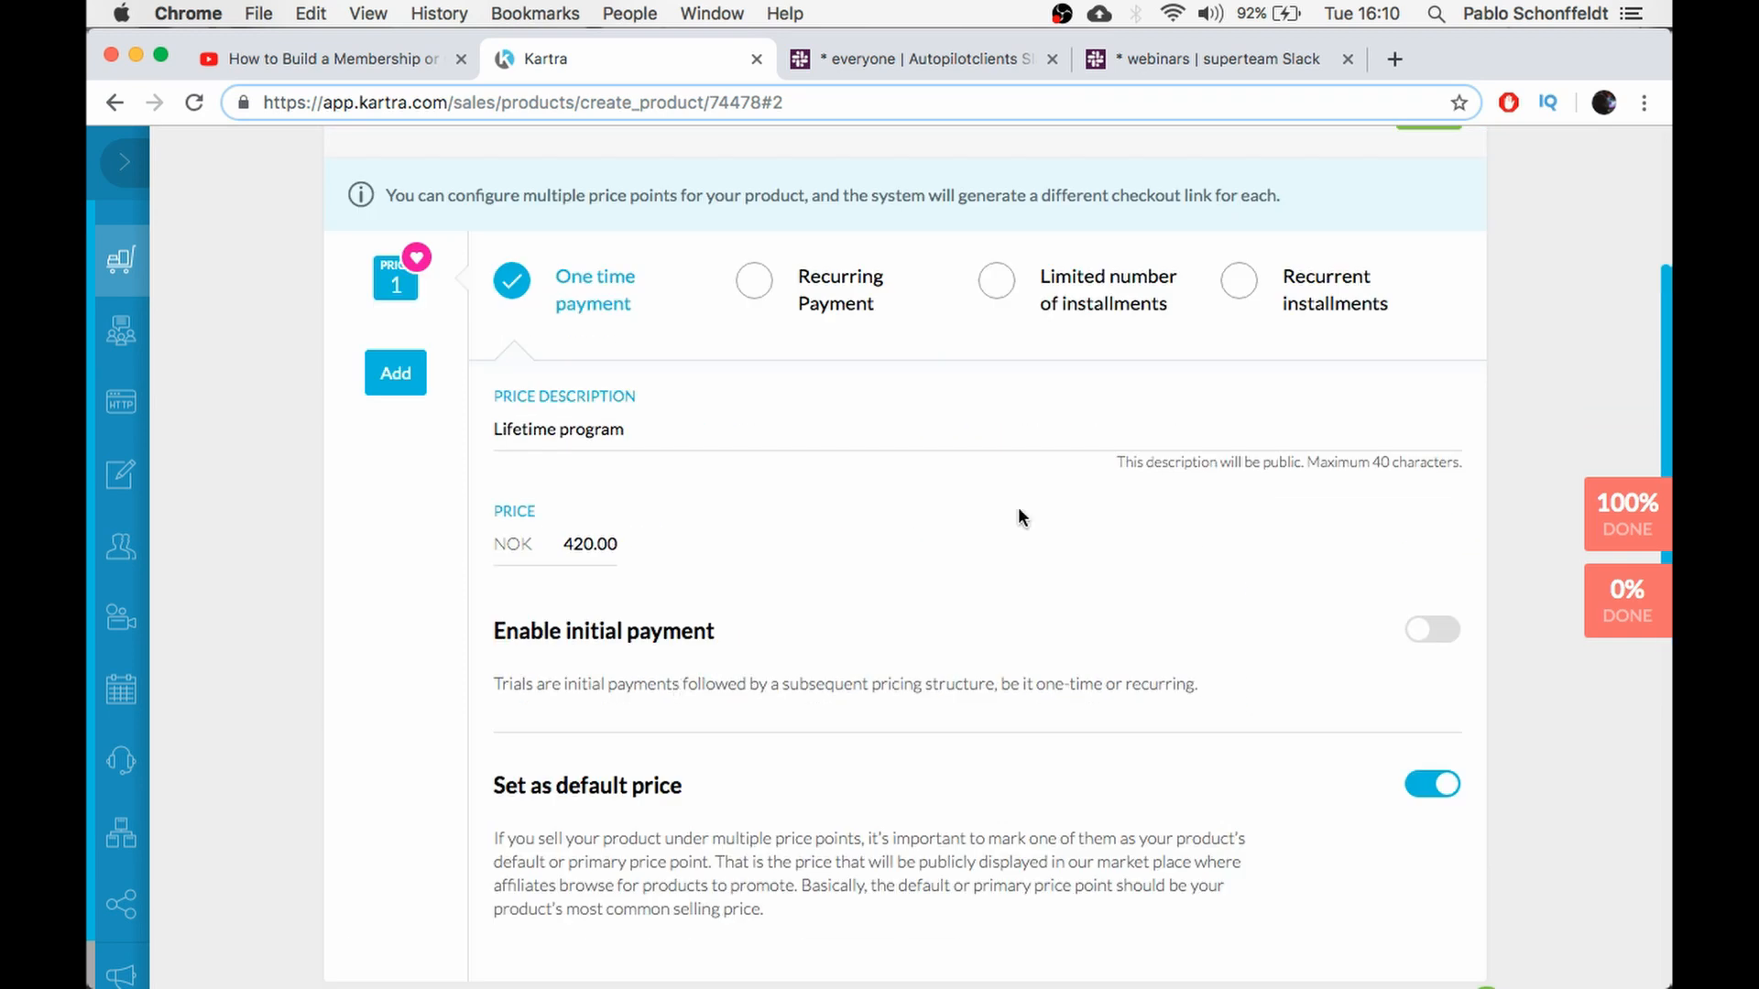
{"action": "left_click", "coordinate": [1427, 501]}
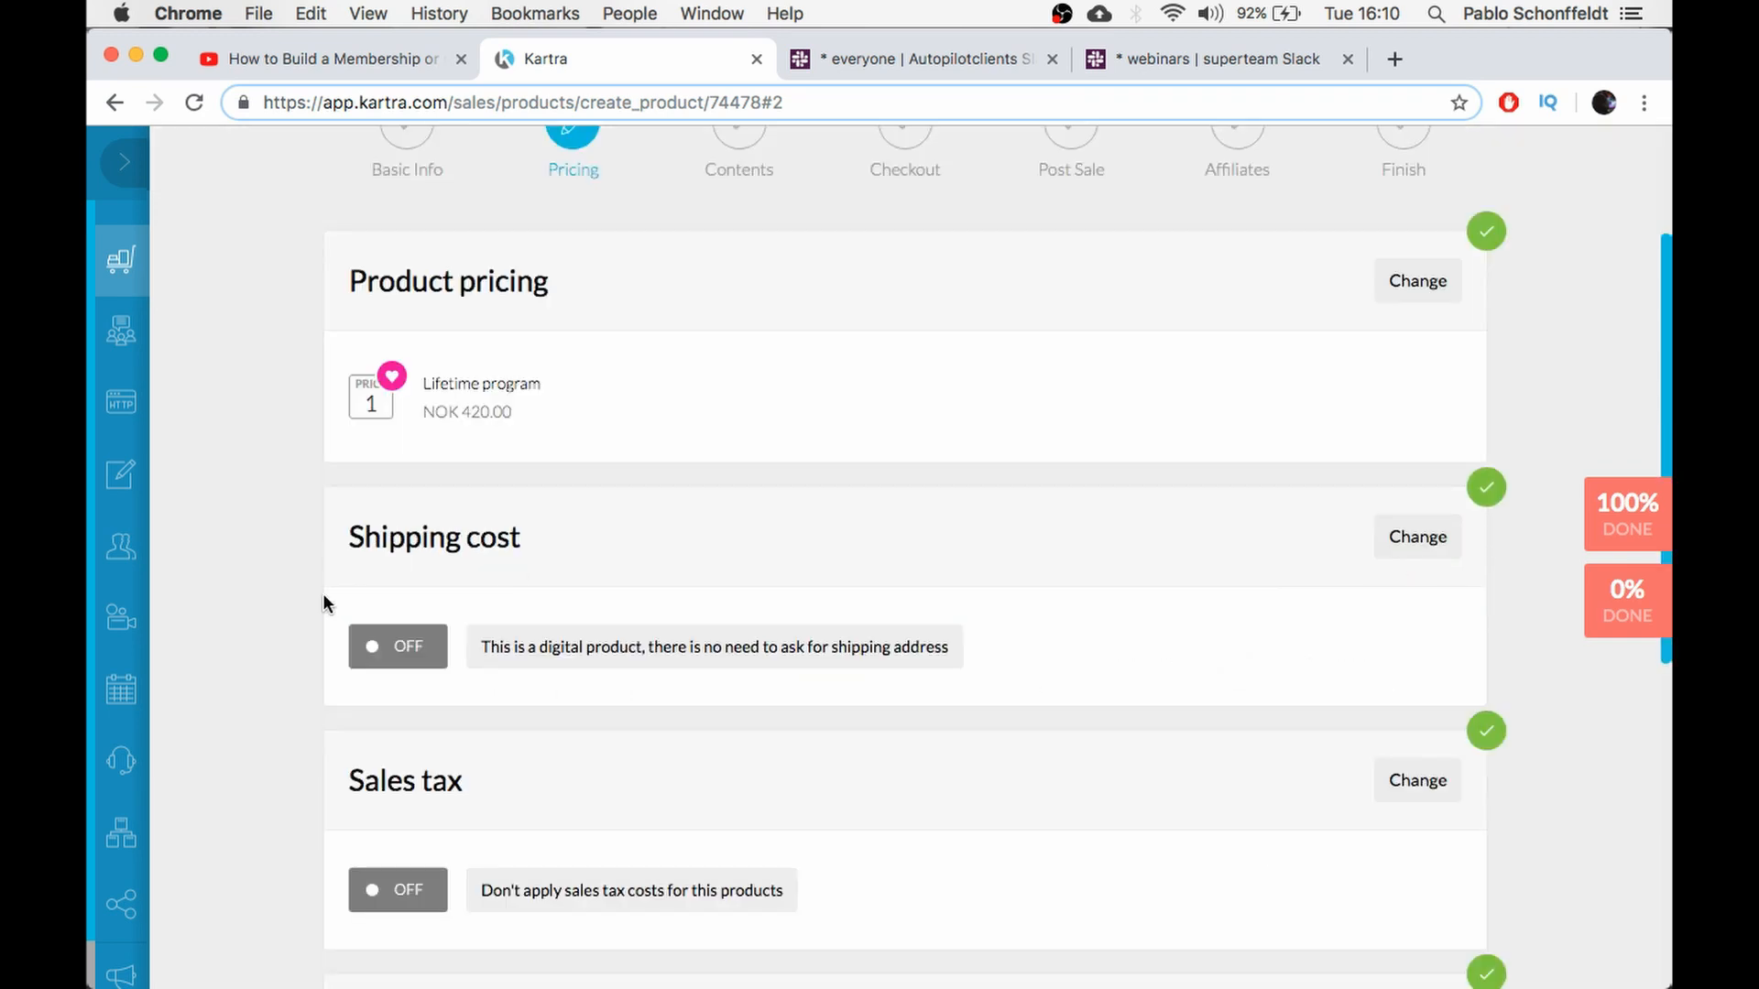
Leave shipping cost and sales tax off, keep the 30-day money-back guarantee, and save to continue to the product contents
{"action": "scroll", "coordinate": [544, 595], "scroll_direction": "down", "scroll_amount": 5}
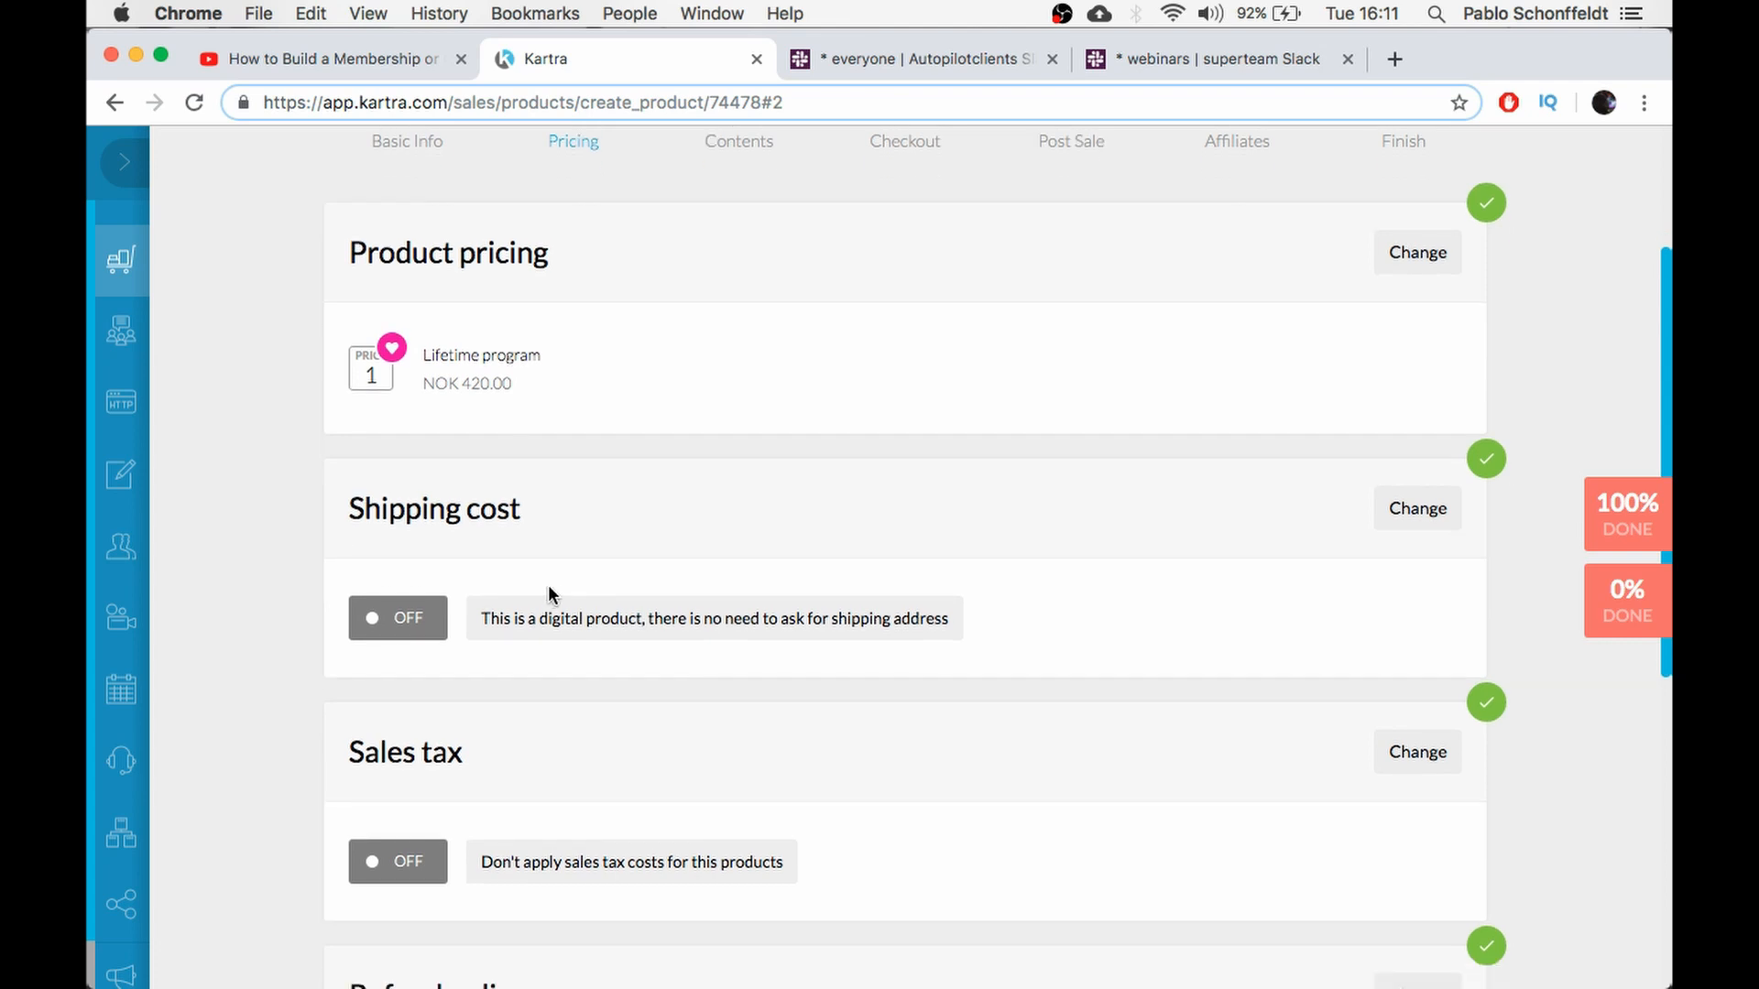
{"action": "scroll", "coordinate": [587, 660], "scroll_direction": "down", "scroll_amount": 1}
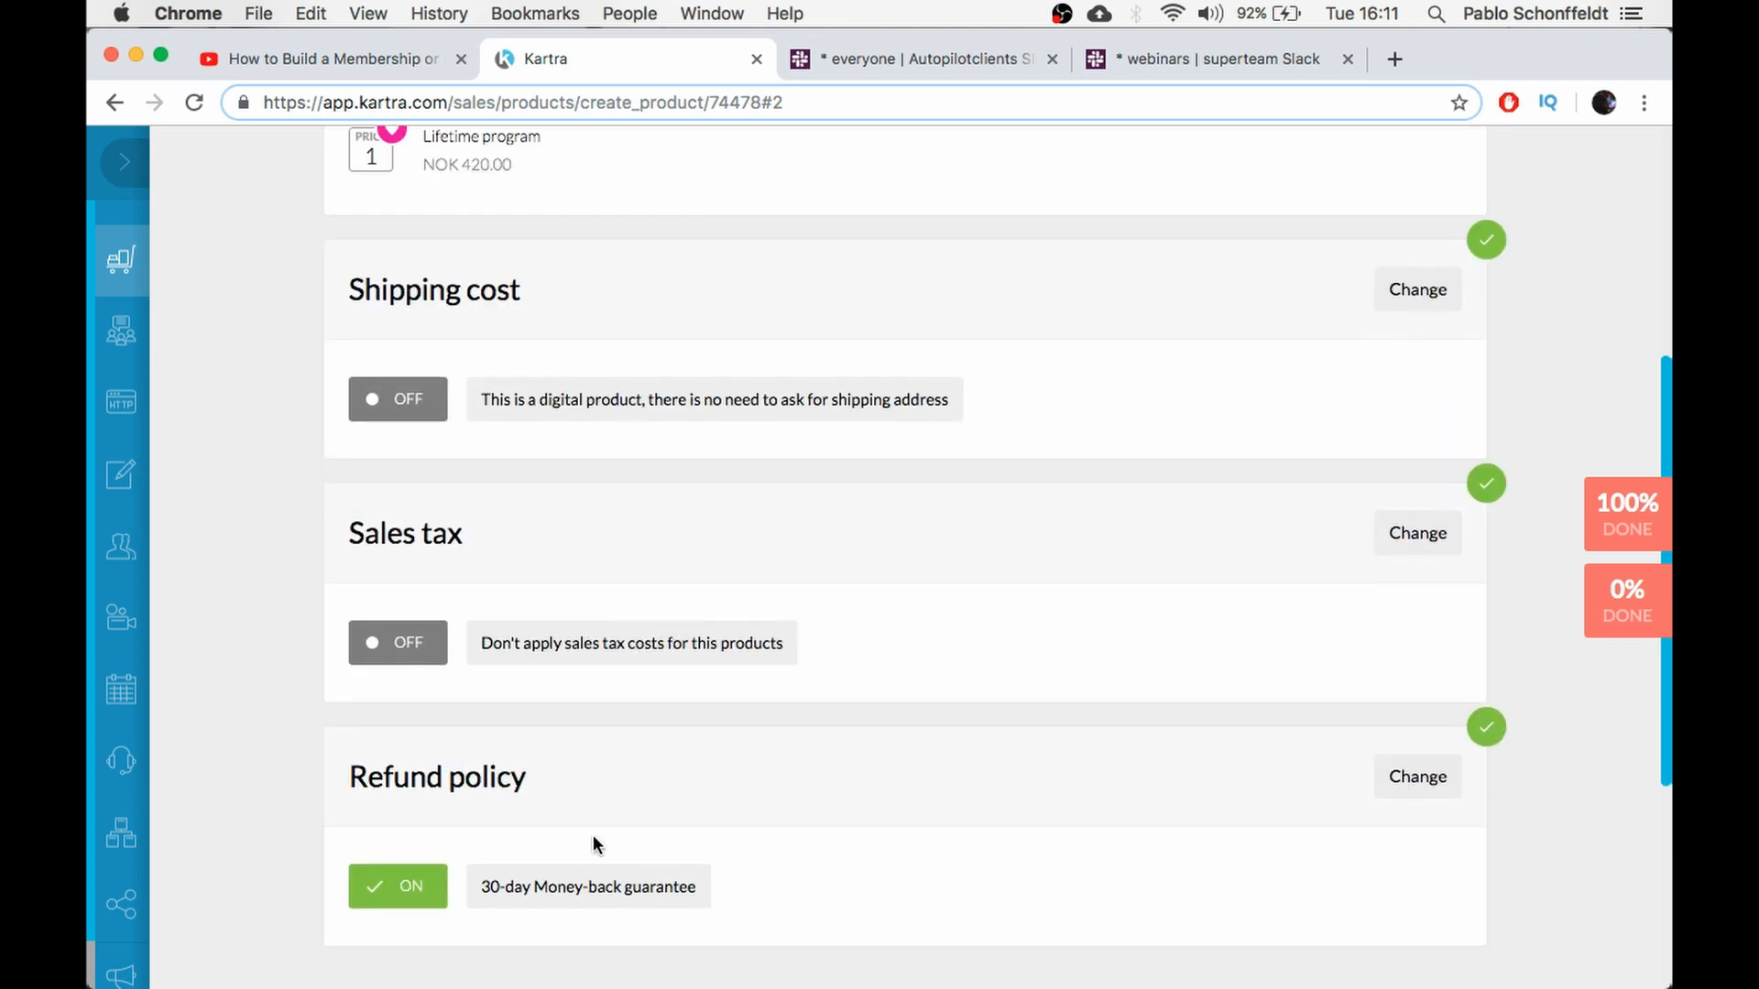
{"action": "scroll", "coordinate": [687, 824], "scroll_direction": "down", "scroll_amount": 4}
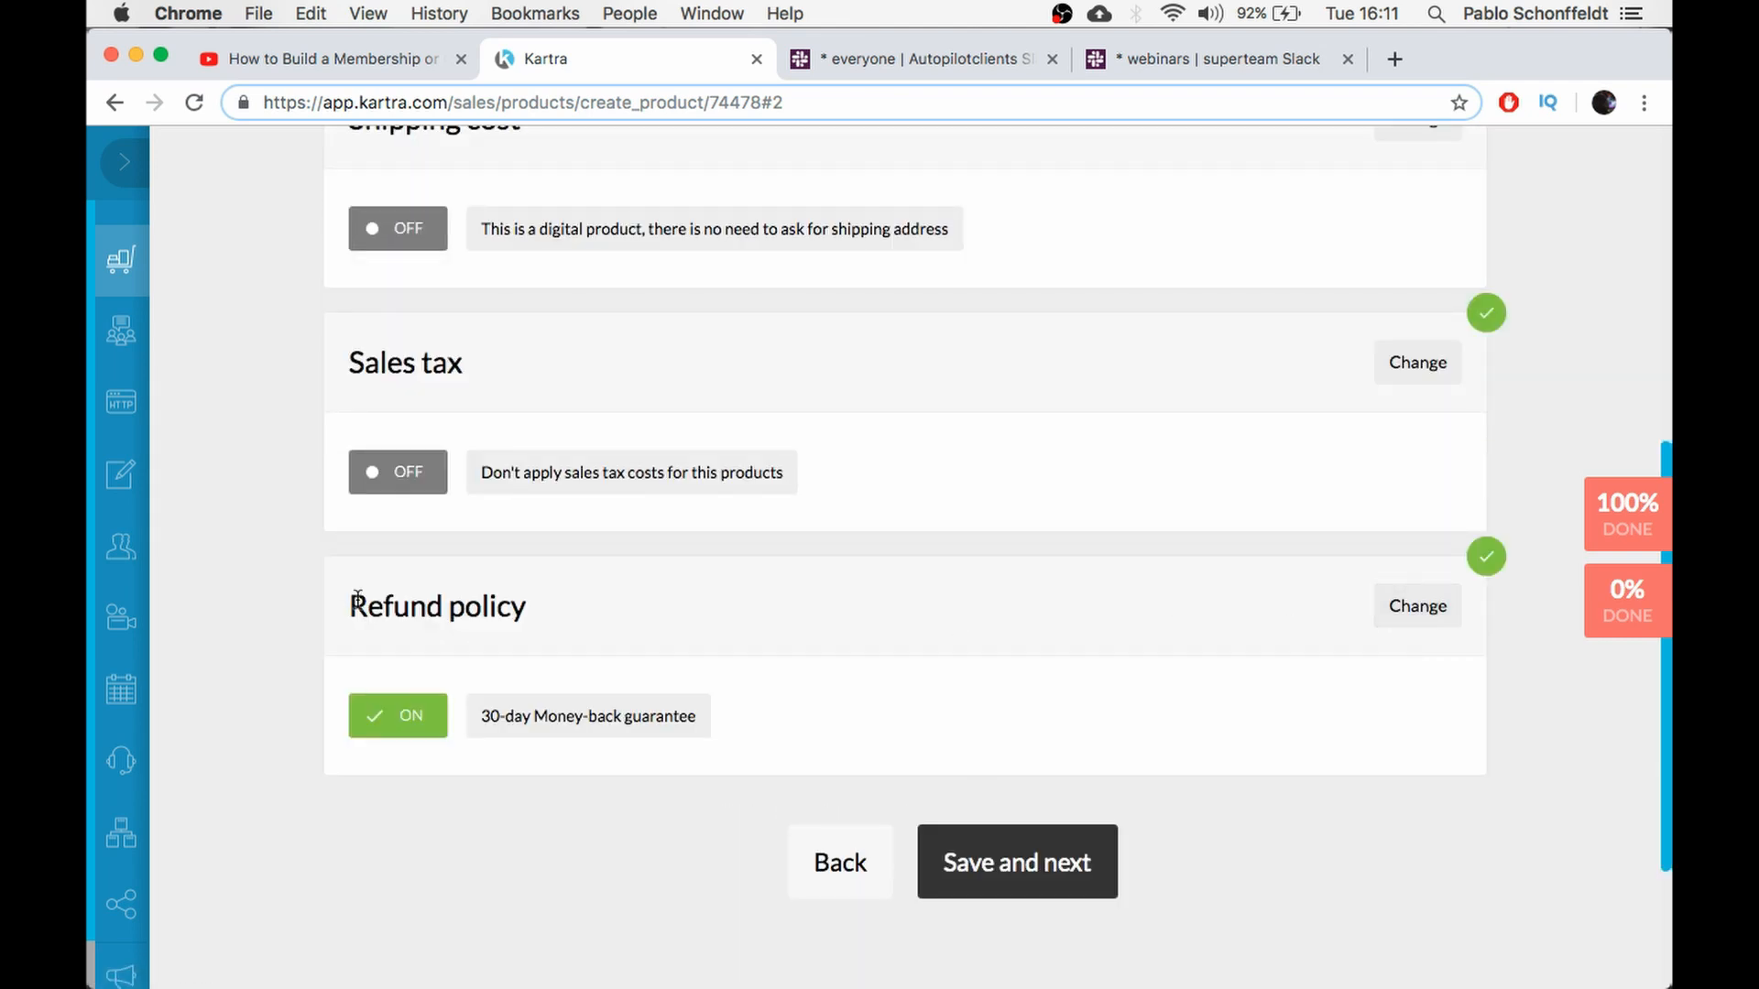
{"action": "left_click", "coordinate": [1017, 879]}
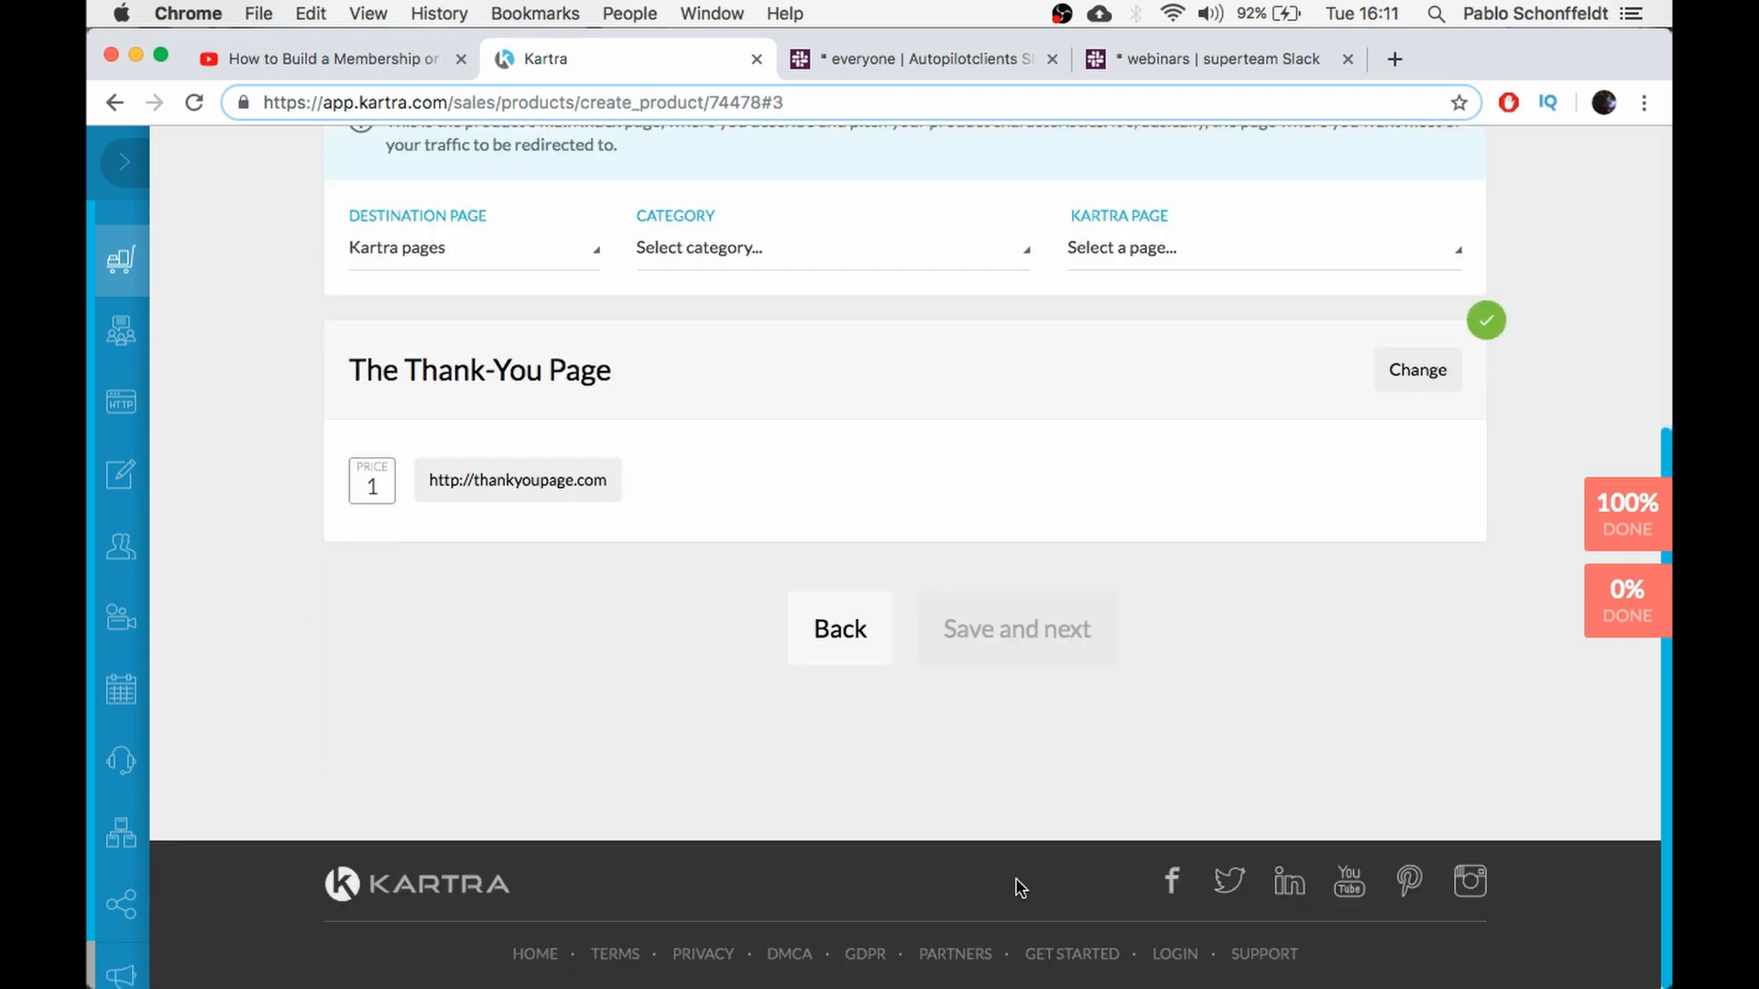
Set the product page to the Dog Lover Kartra page in the test category and save it
{"action": "scroll", "coordinate": [982, 864], "scroll_direction": "up", "scroll_amount": 5}
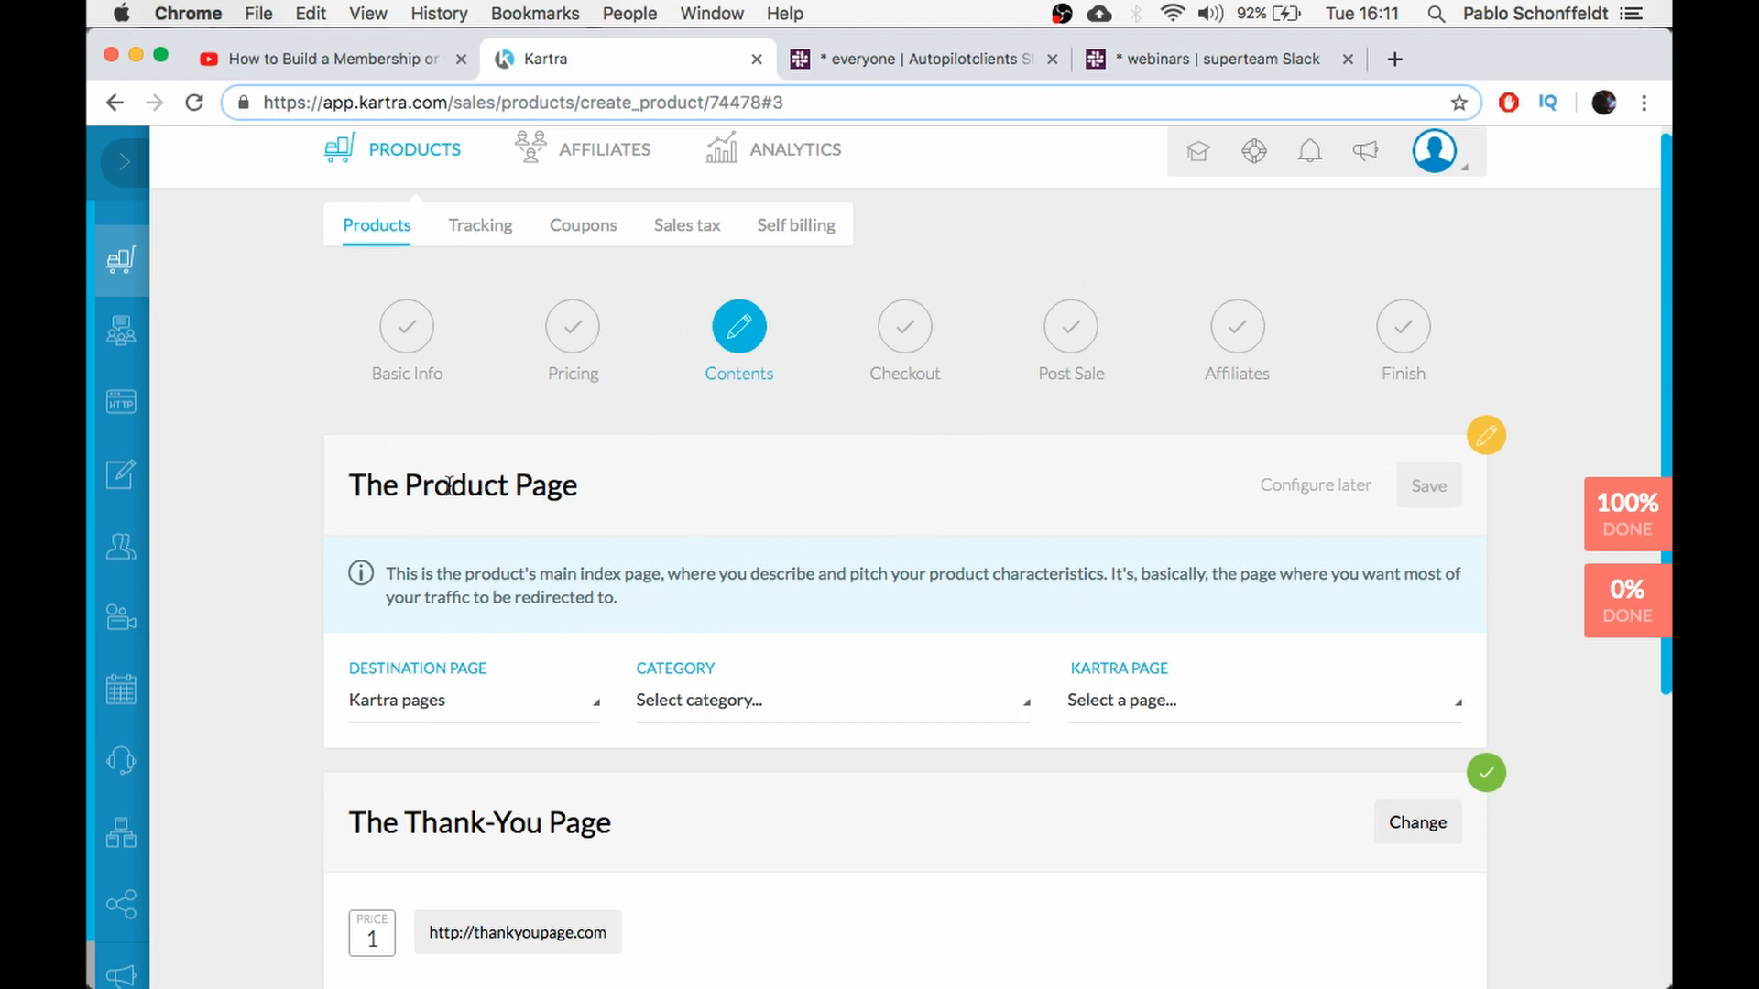
{"action": "left_click", "coordinate": [450, 708]}
{"action": "left_click", "coordinate": [467, 804]}
{"action": "left_click", "coordinate": [714, 711]}
{"action": "scroll", "coordinate": [881, 616], "scroll_direction": "down", "scroll_amount": 5}
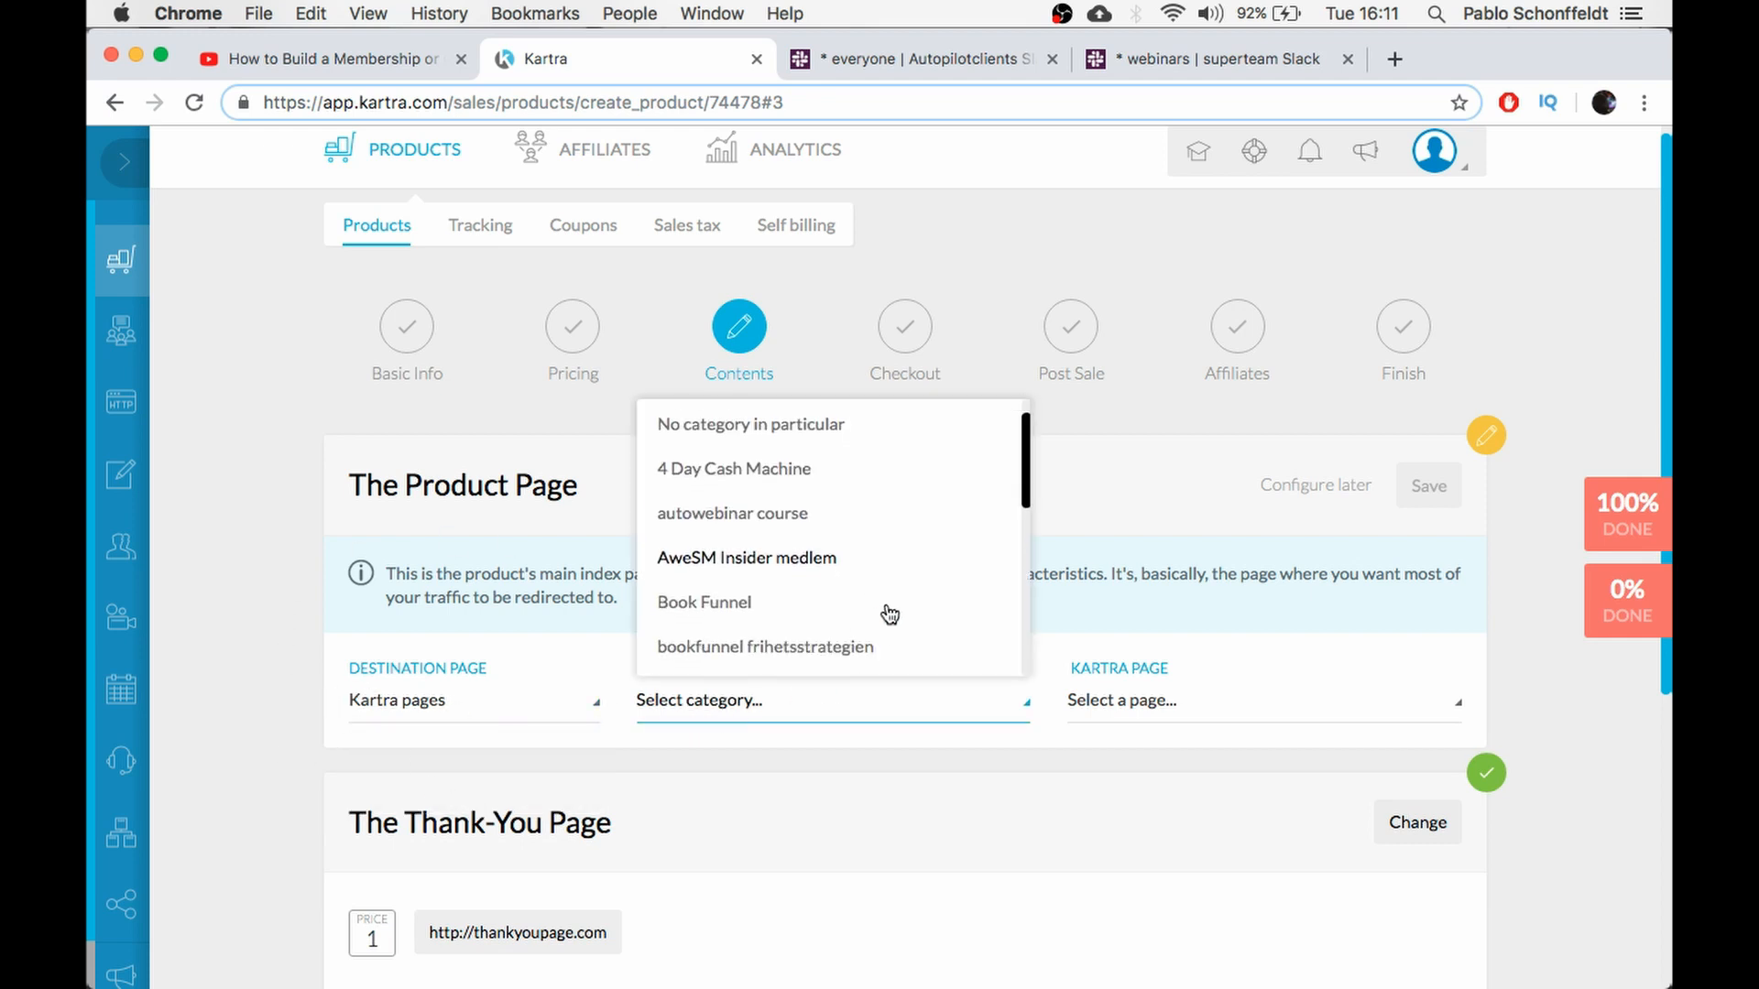
{"action": "scroll", "coordinate": [881, 615], "scroll_direction": "down", "scroll_amount": 2}
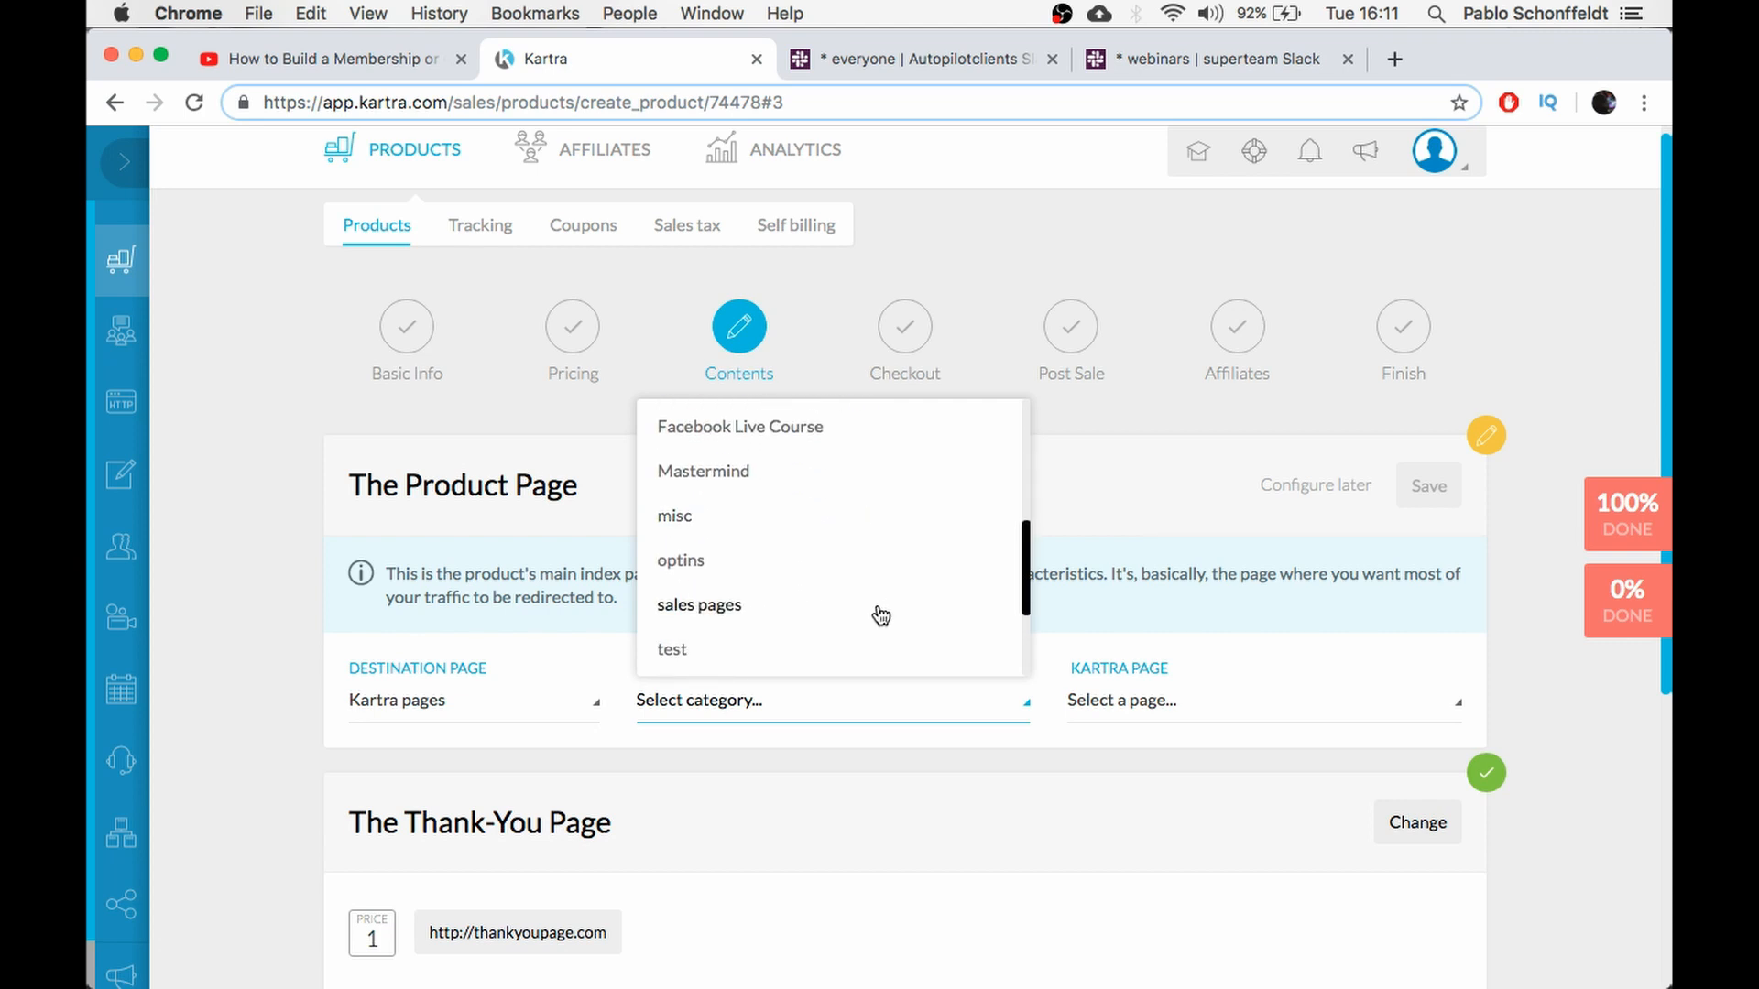
{"action": "left_click", "coordinate": [716, 652]}
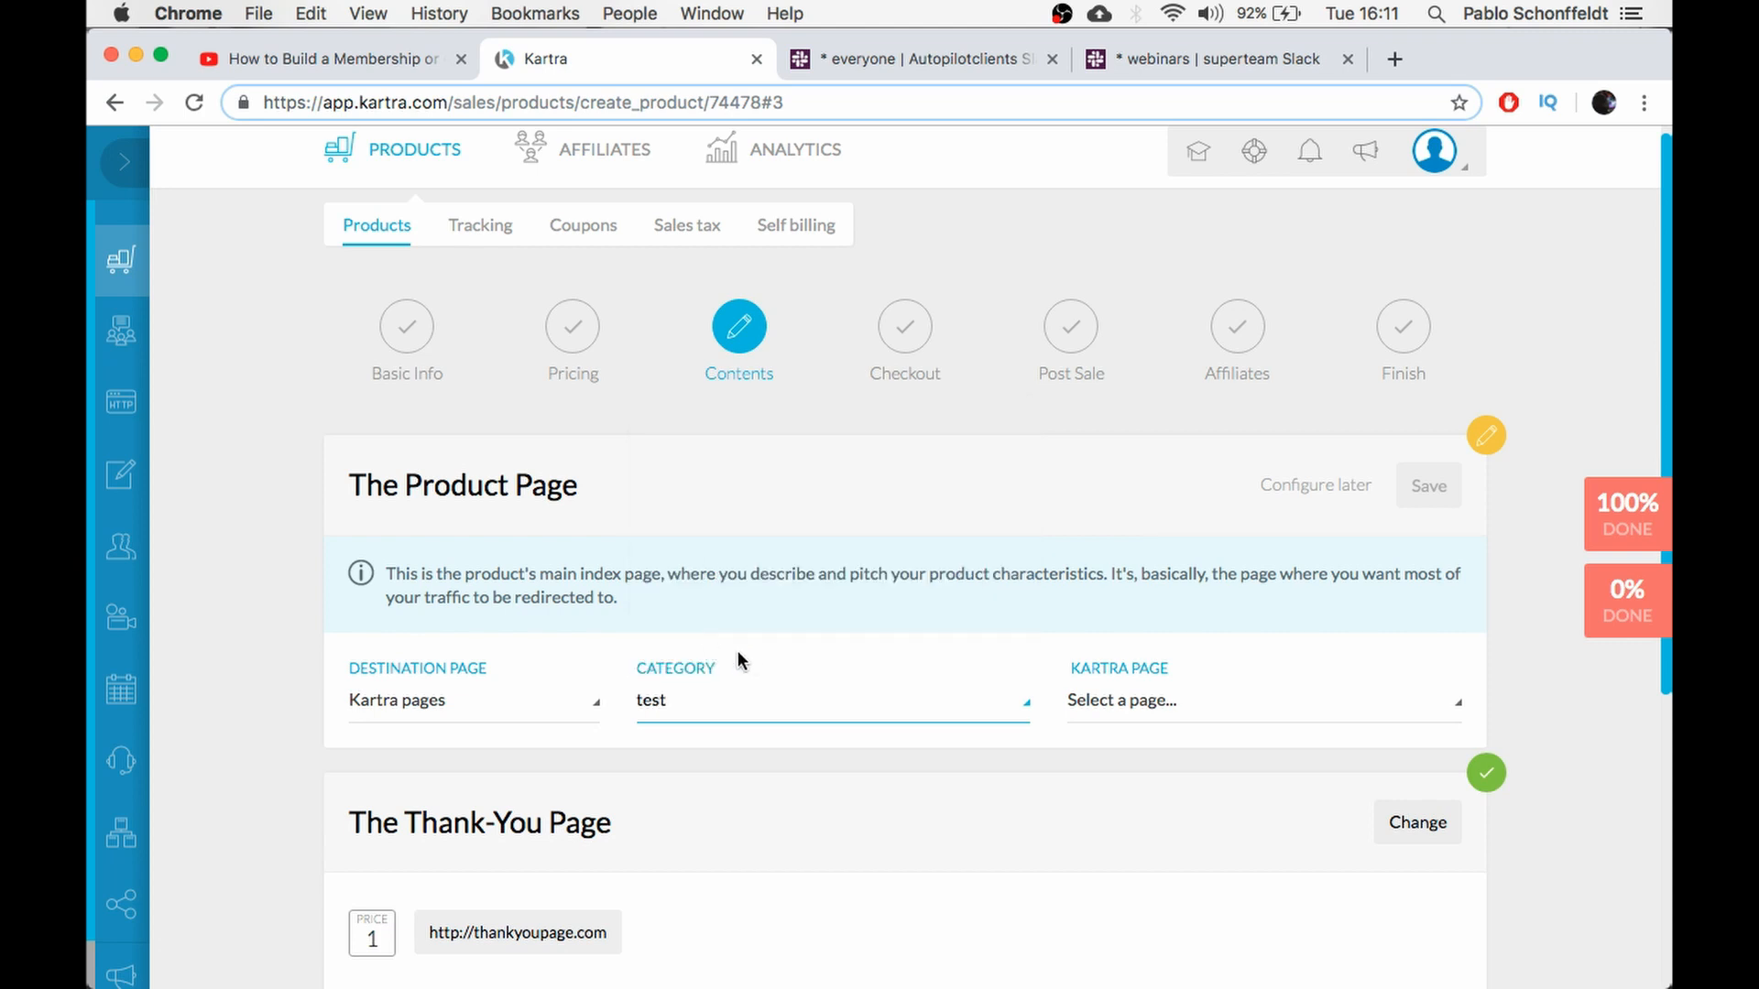
{"action": "left_click", "coordinate": [1135, 711]}
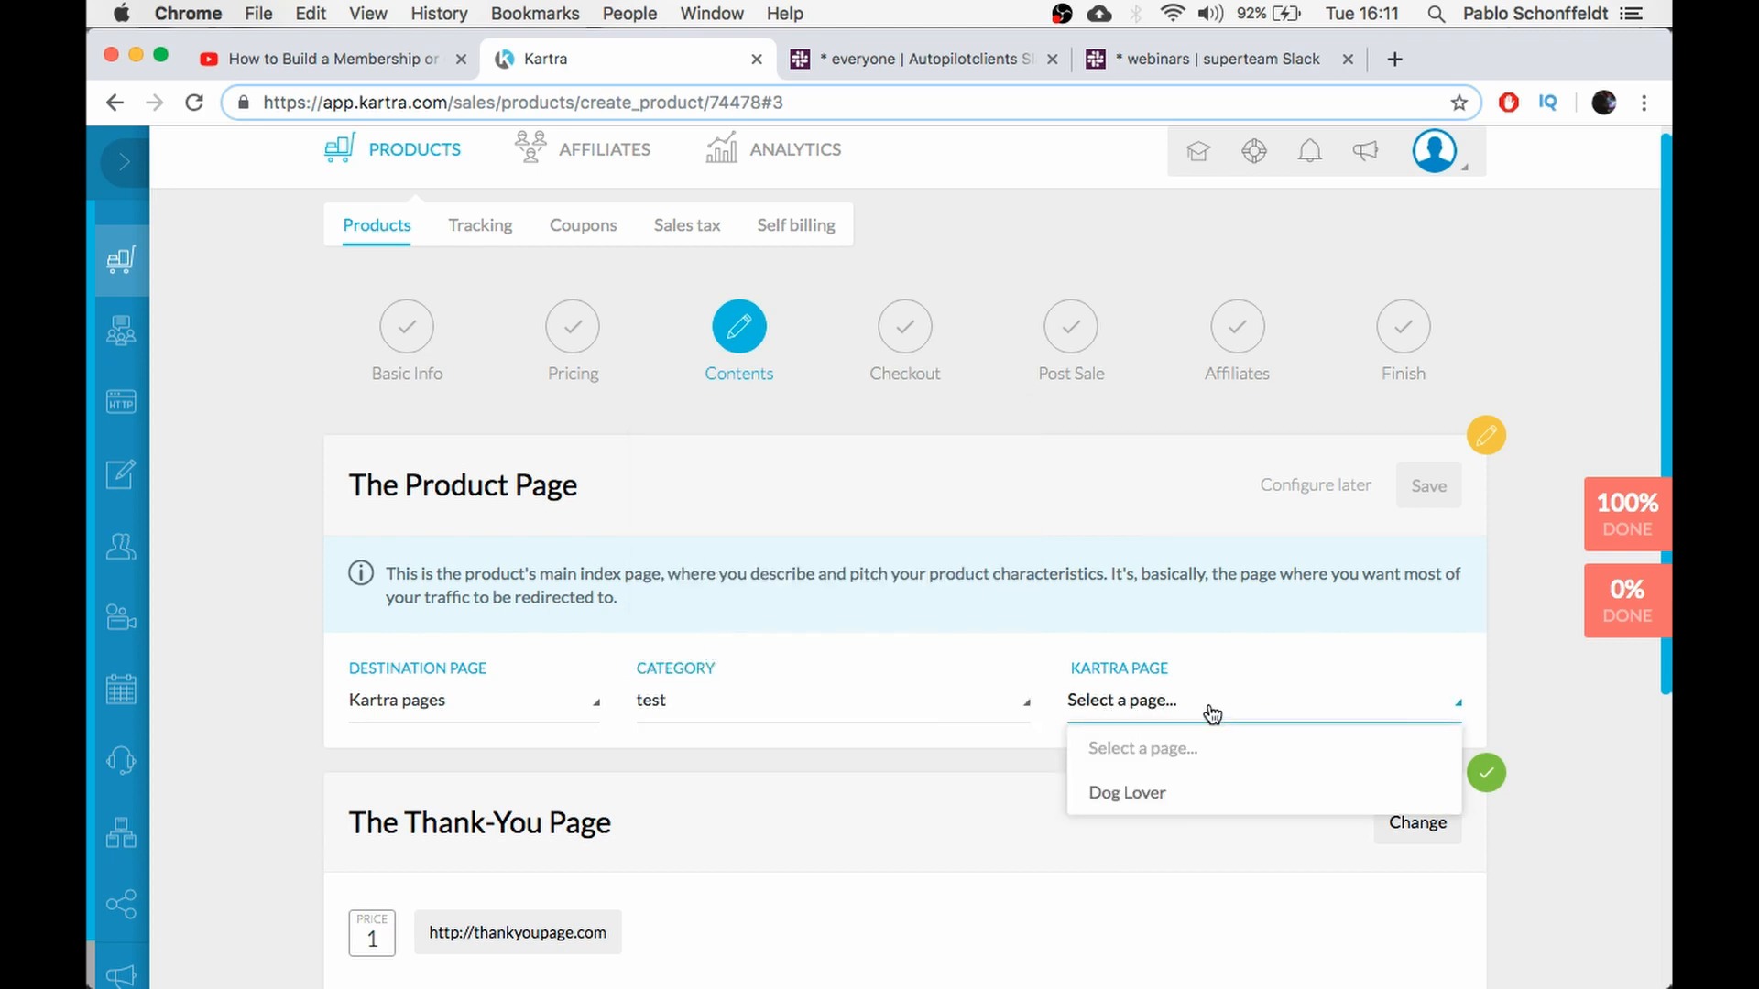
{"action": "left_click", "coordinate": [1127, 795]}
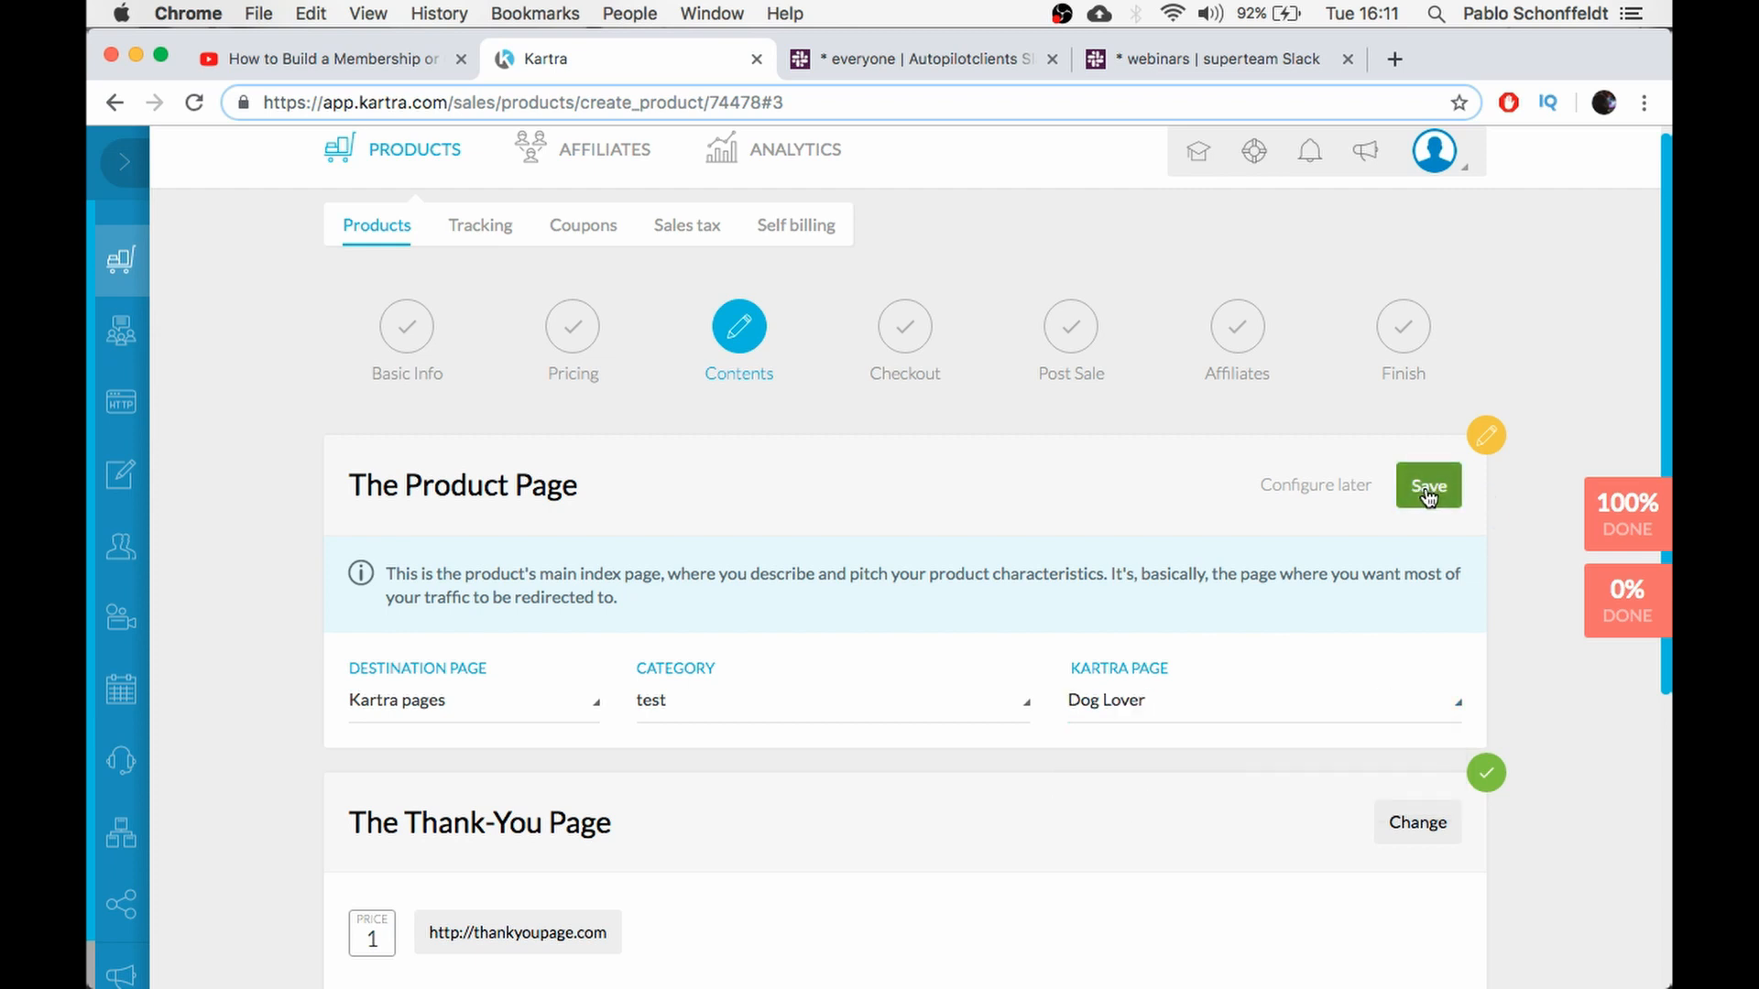
{"action": "left_click", "coordinate": [1427, 491]}
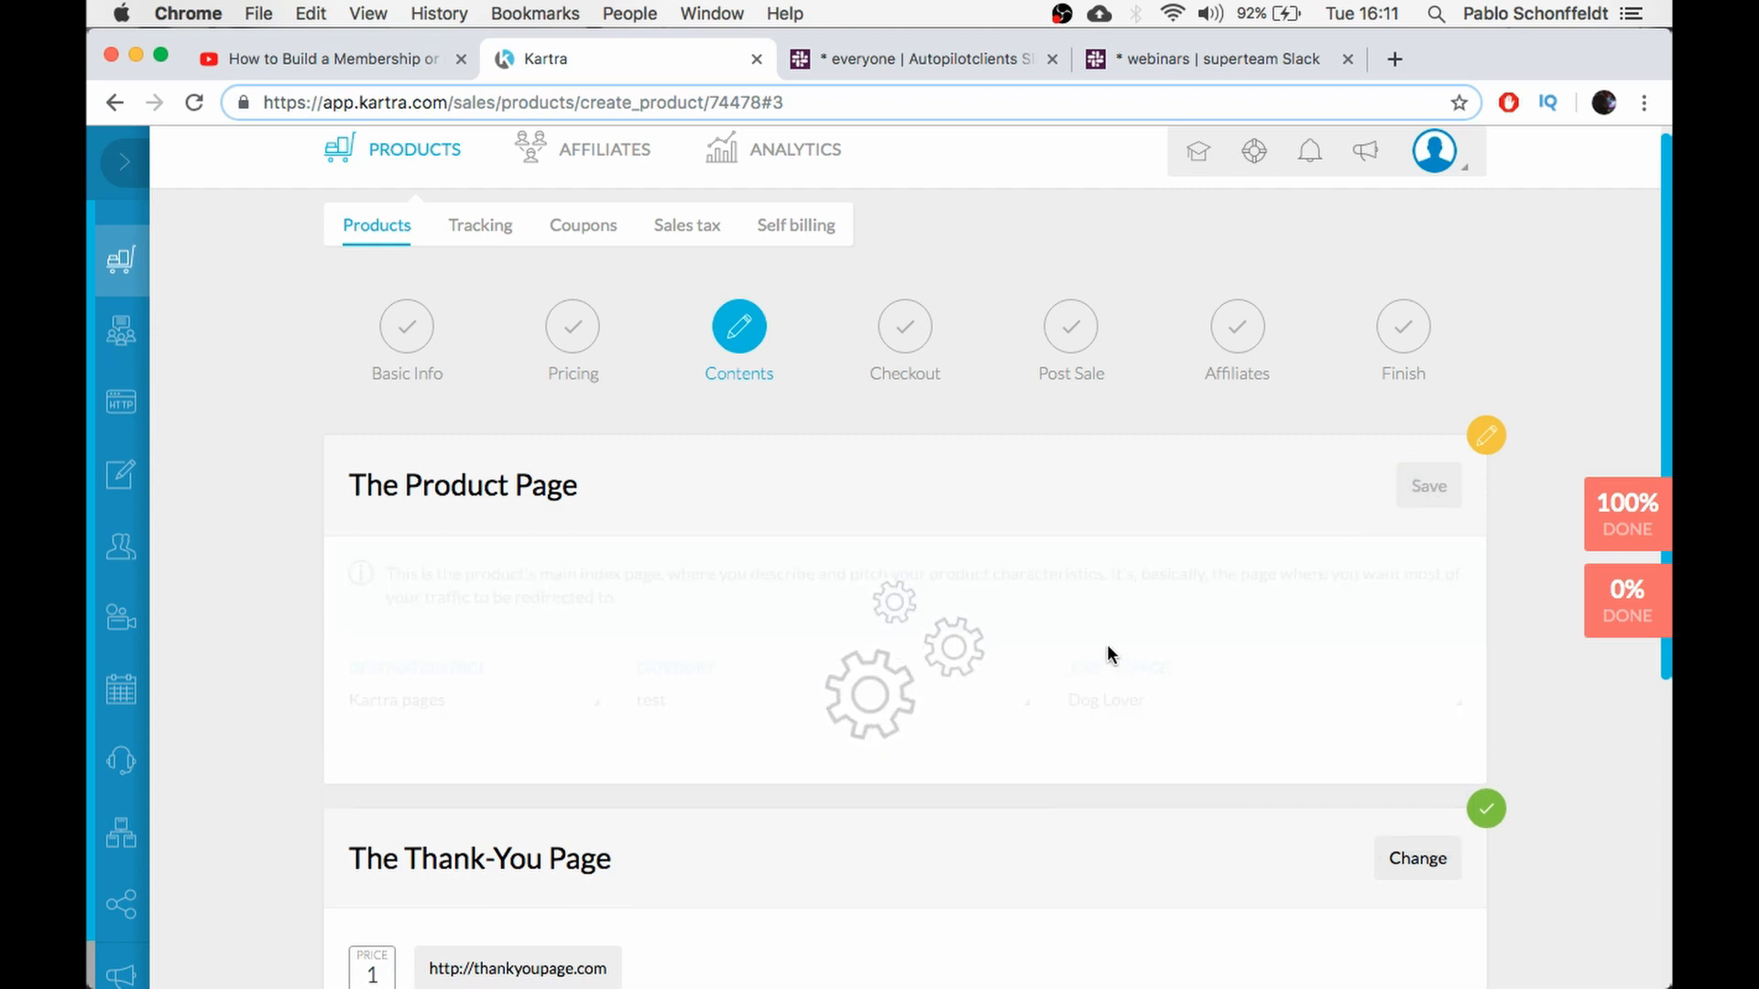
{"action": "scroll", "coordinate": [916, 650], "scroll_direction": "down", "scroll_amount": 2}
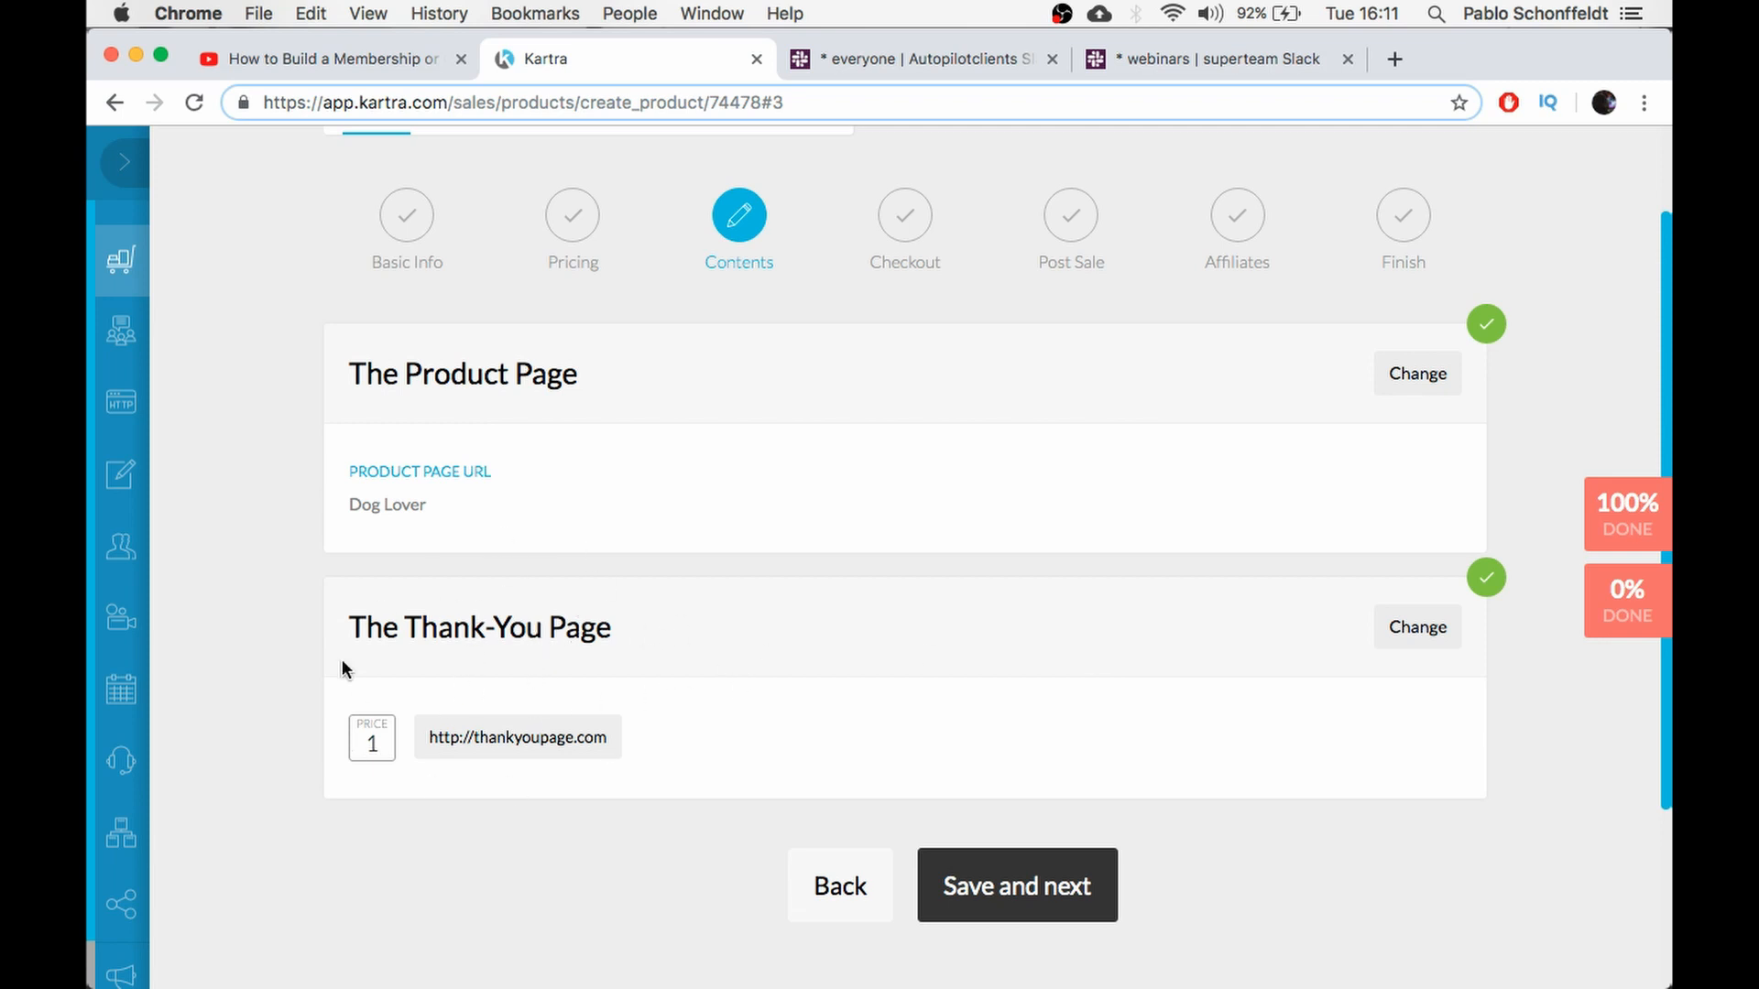
{"action": "left_click", "coordinate": [1410, 632]}
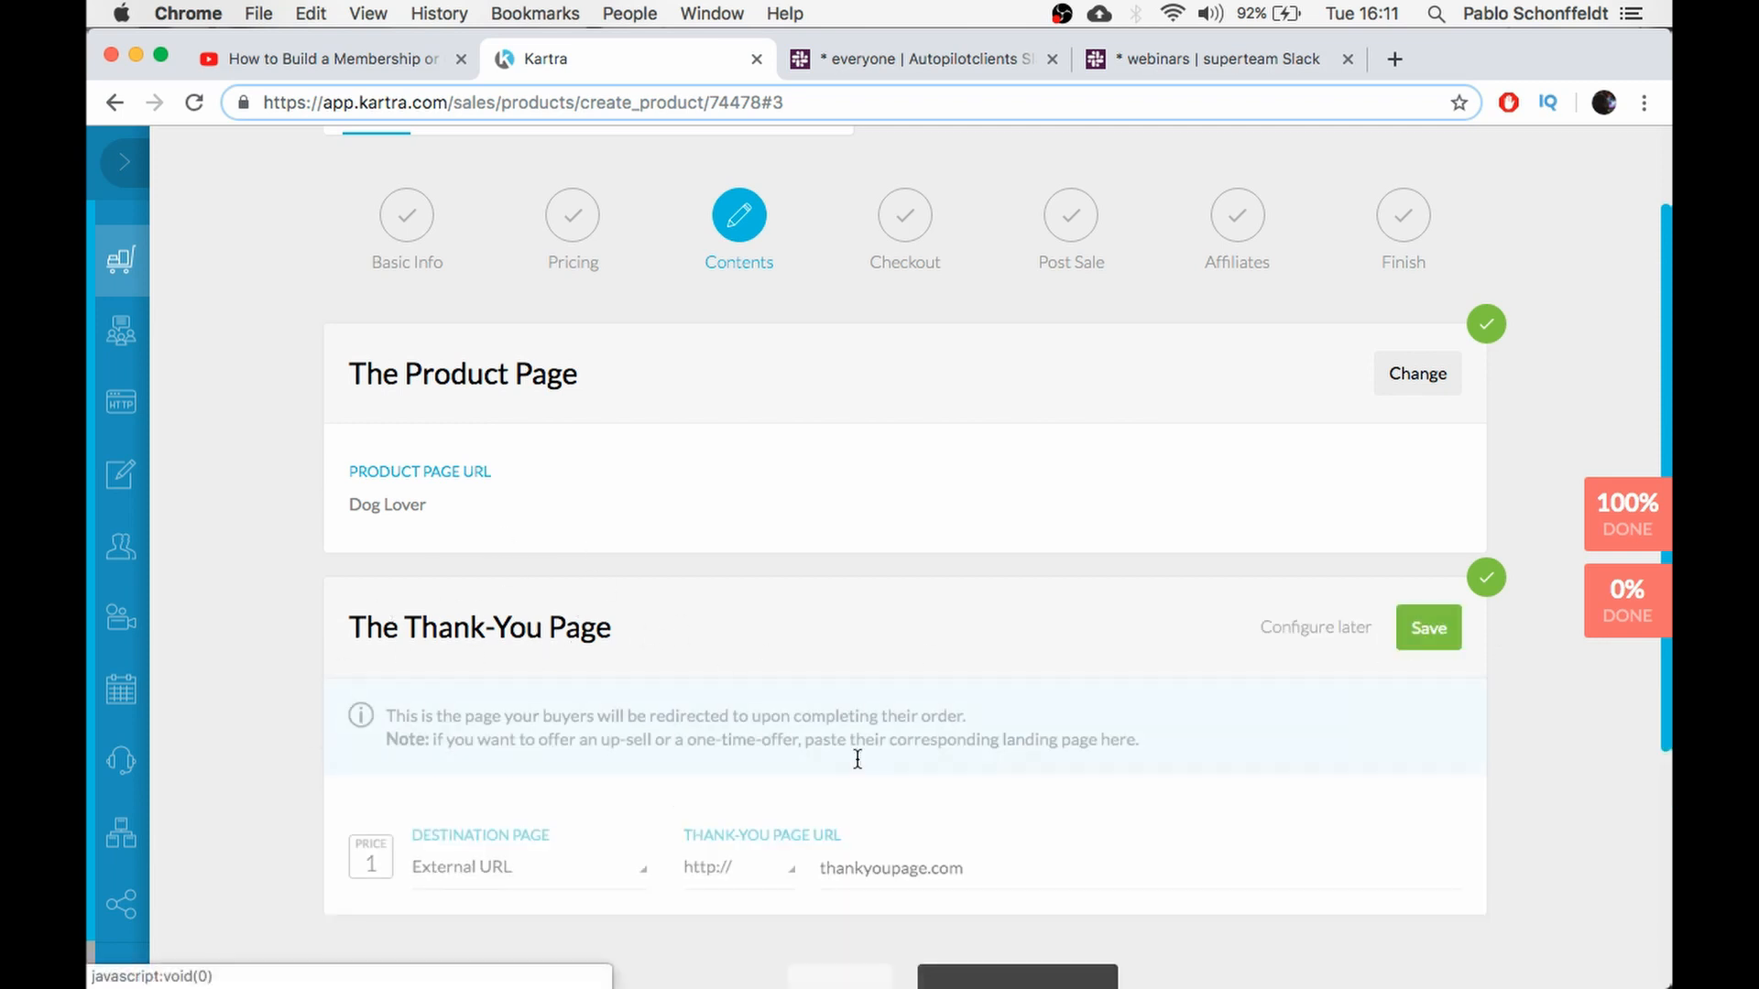
{"action": "scroll", "coordinate": [998, 858], "scroll_direction": "down", "scroll_amount": 1}
{"action": "left_click", "coordinate": [1012, 851]}
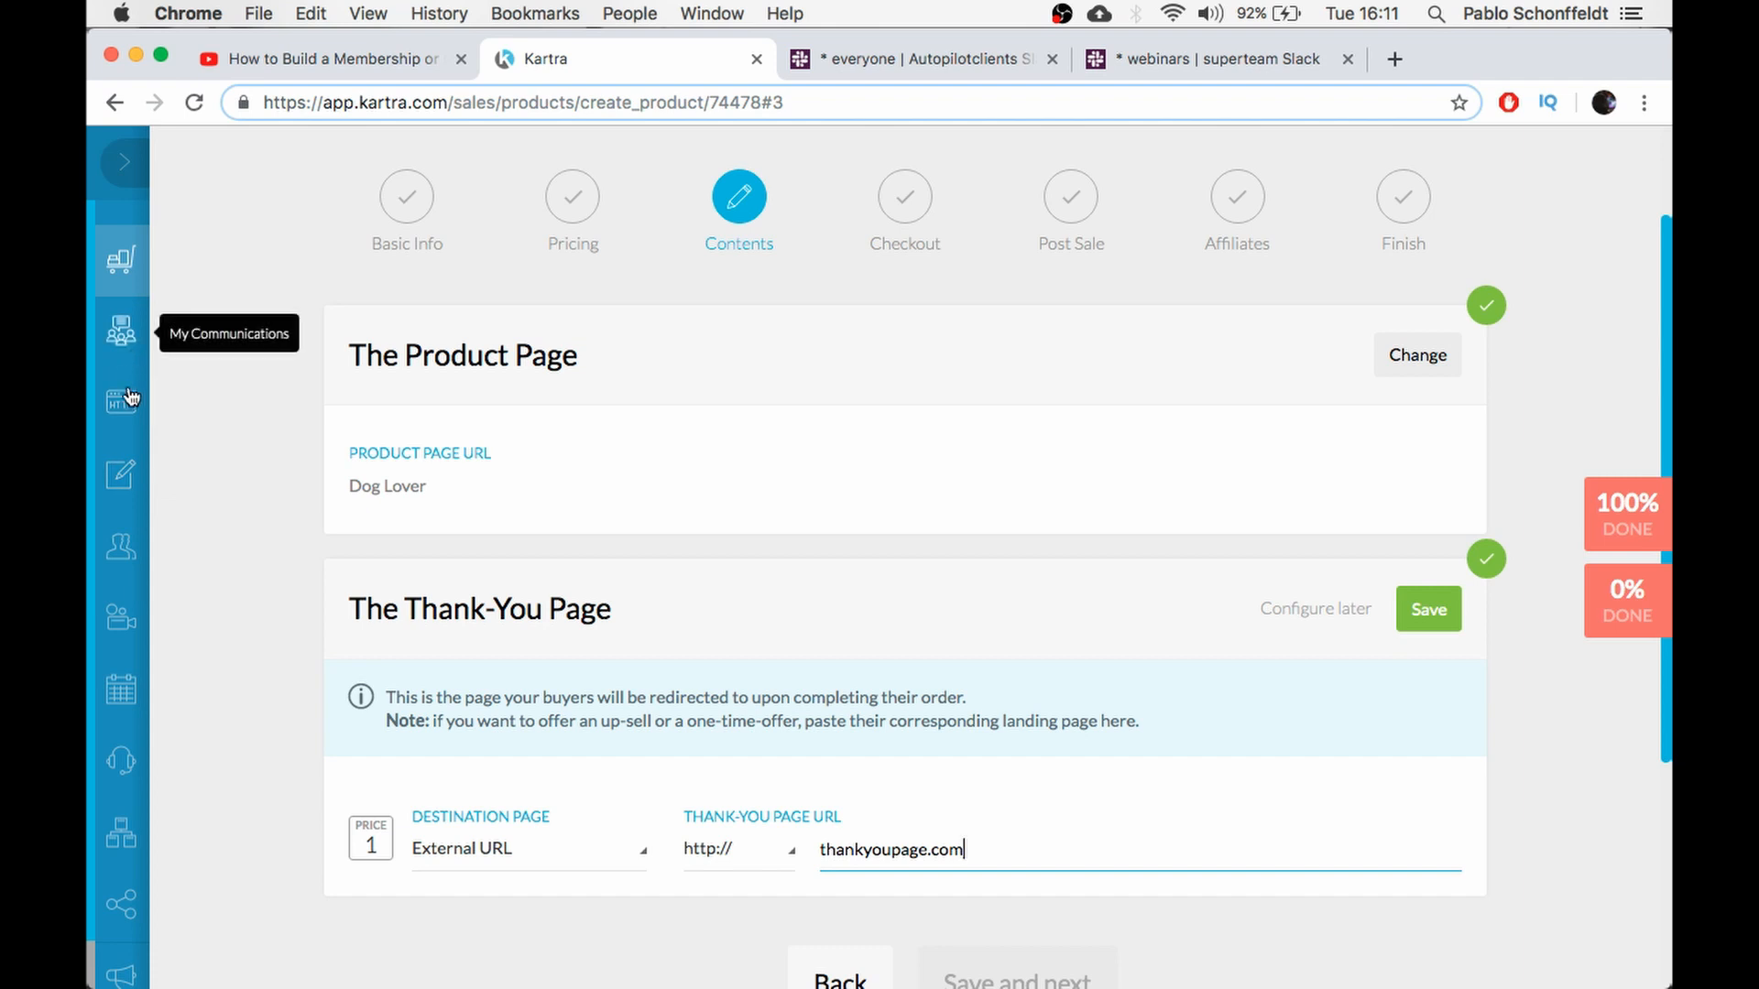
{"action": "left_click", "coordinate": [1431, 614]}
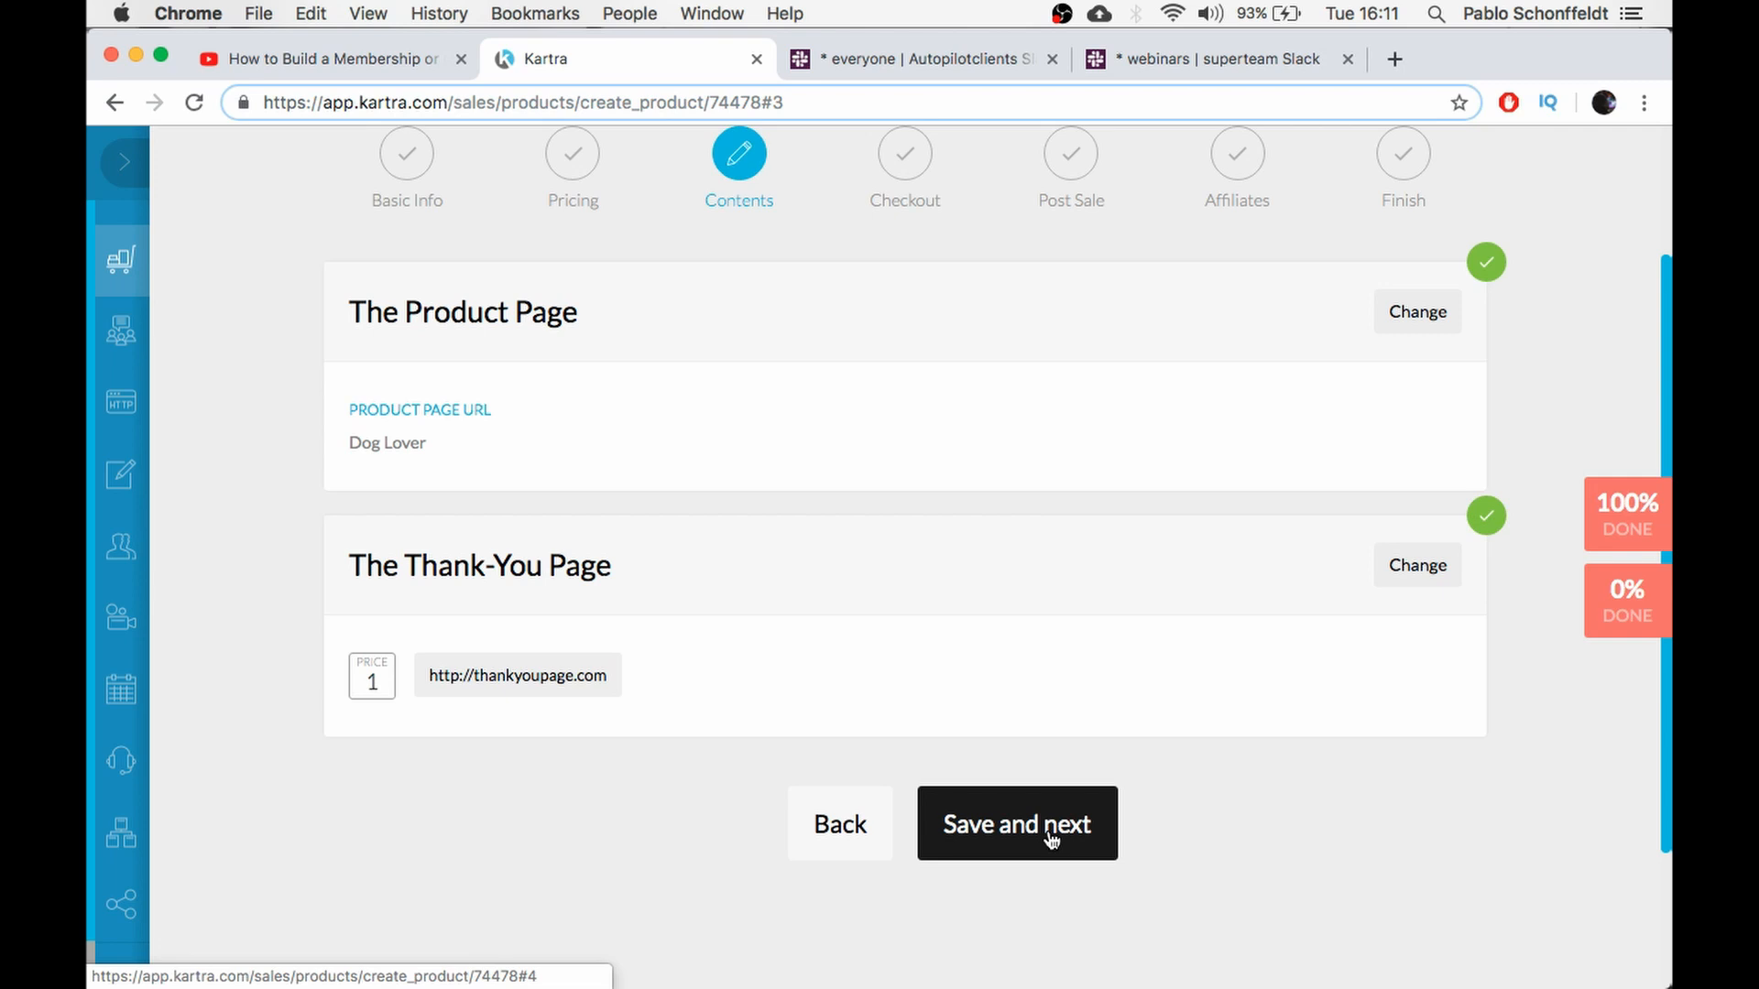
{"action": "left_click", "coordinate": [1050, 840]}
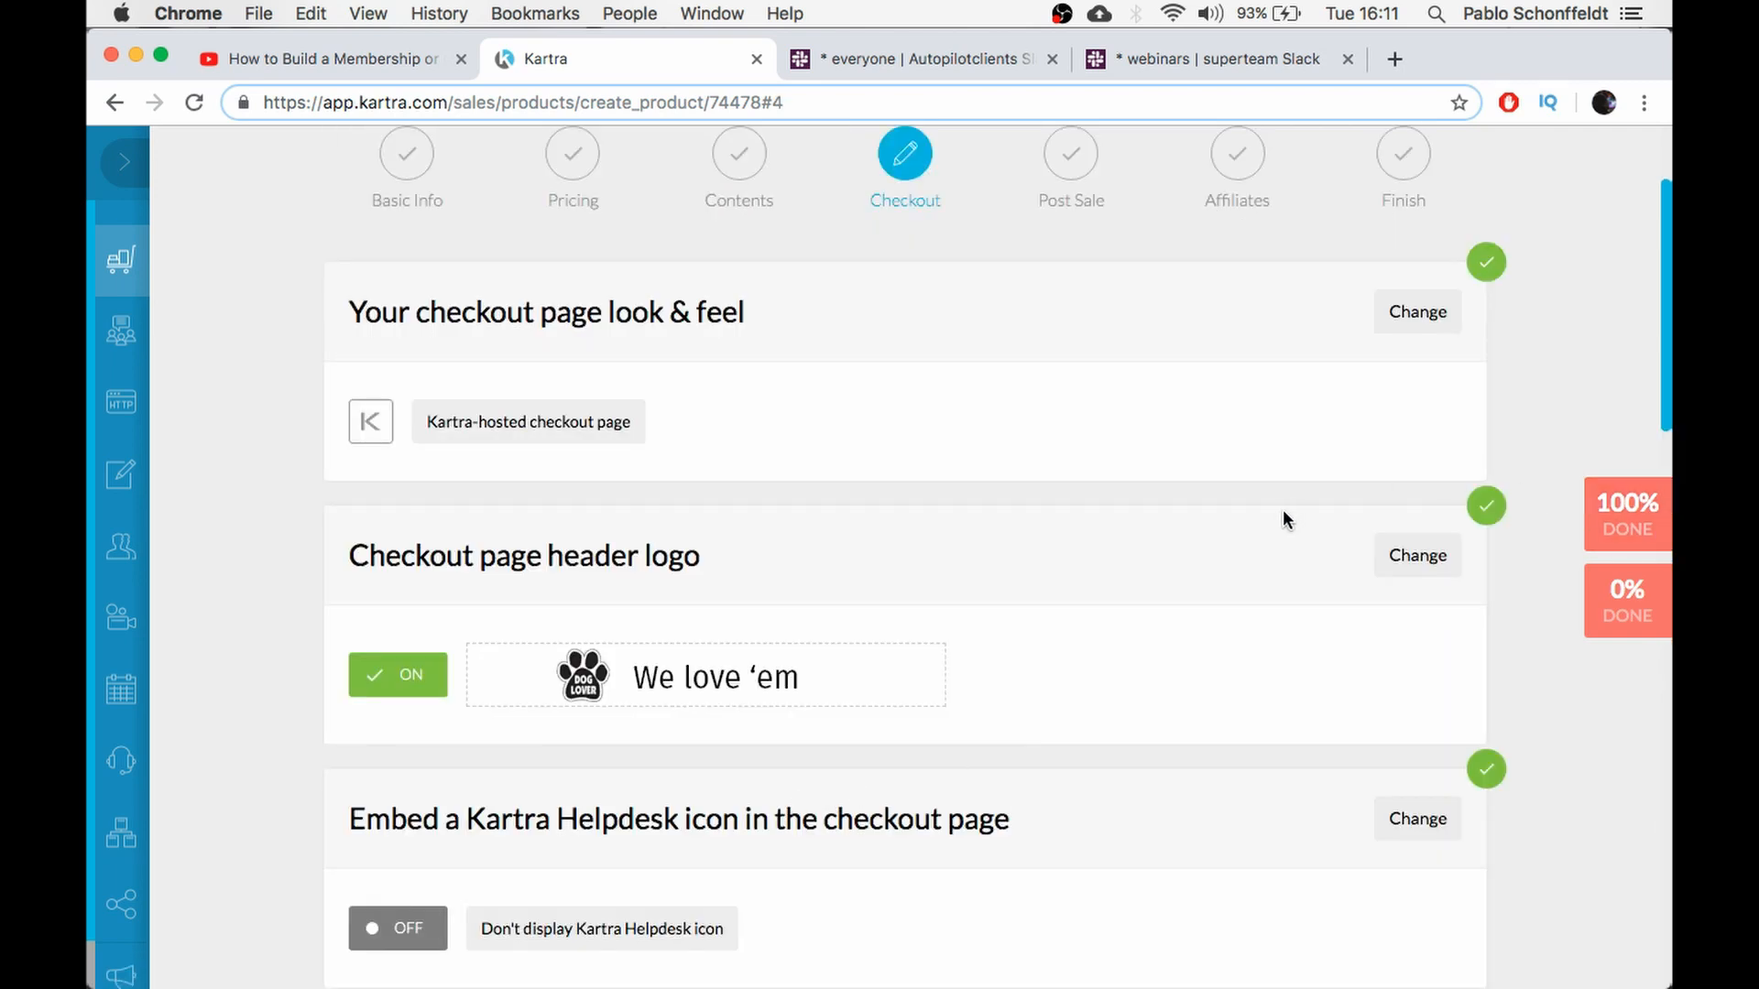
Open the checkout page look & feel settings, browse the template themes, and return to the Grey & Cyan one
{"action": "scroll", "coordinate": [1282, 509], "scroll_direction": "up", "scroll_amount": 2}
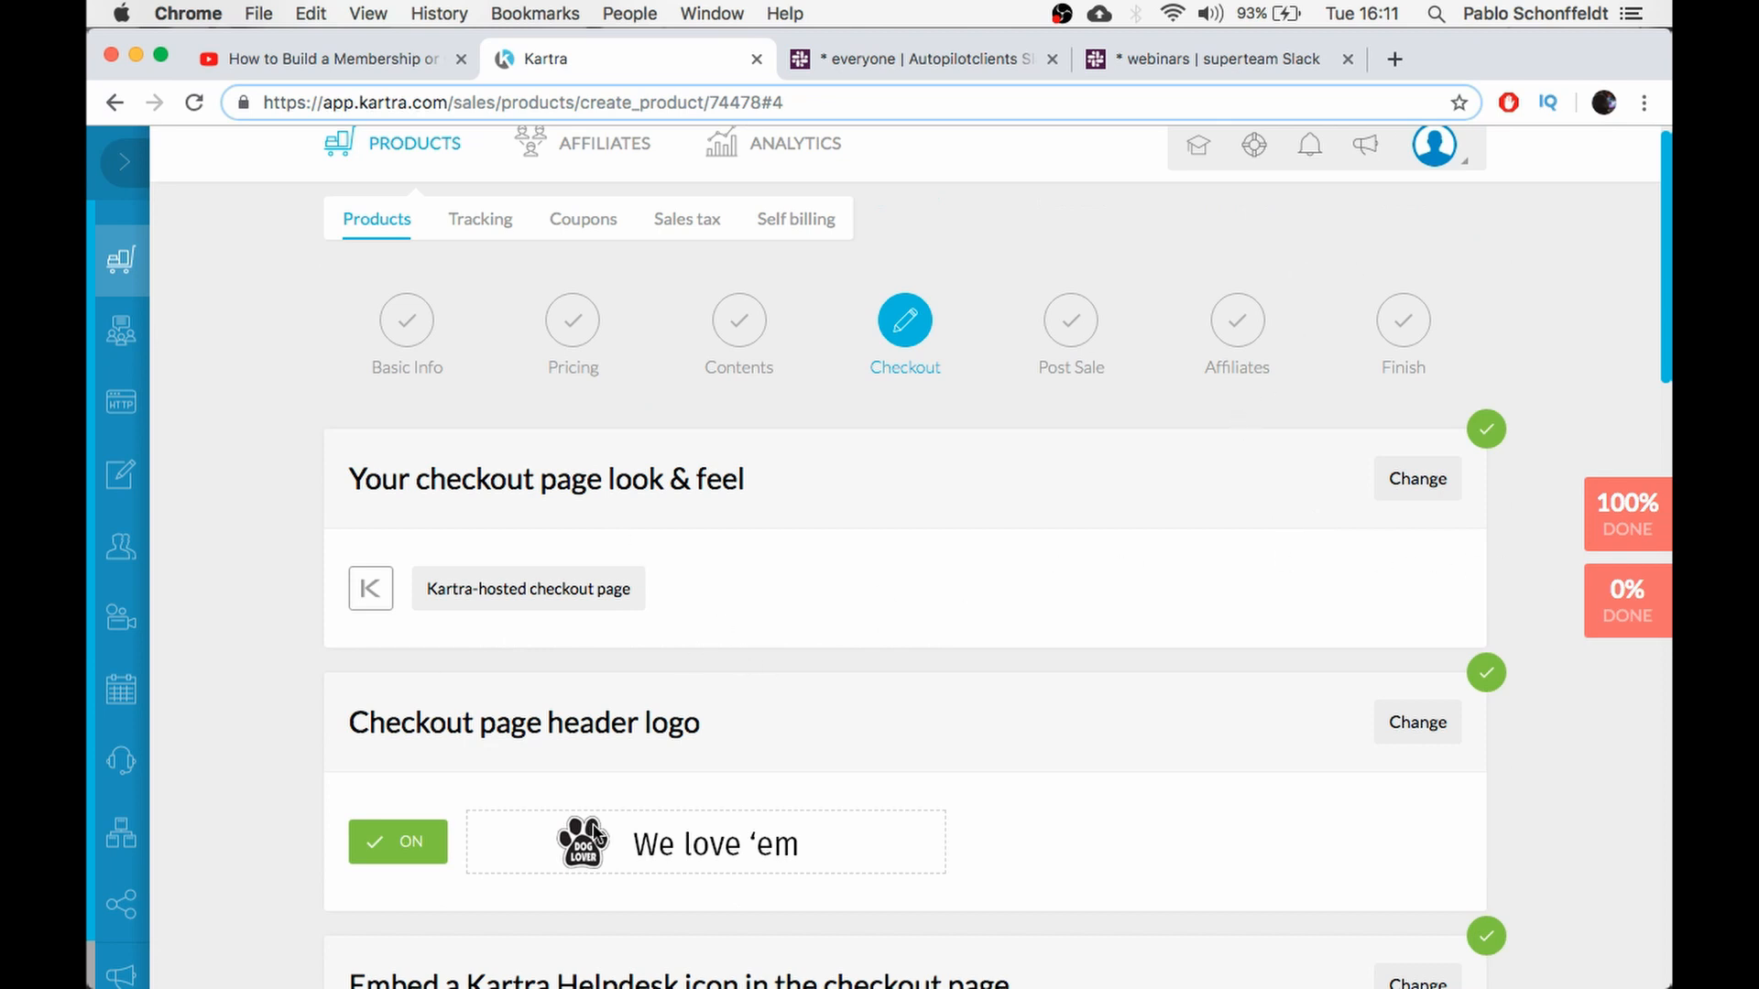
{"action": "left_click", "coordinate": [1412, 495]}
{"action": "scroll", "coordinate": [669, 633], "scroll_direction": "down", "scroll_amount": 1}
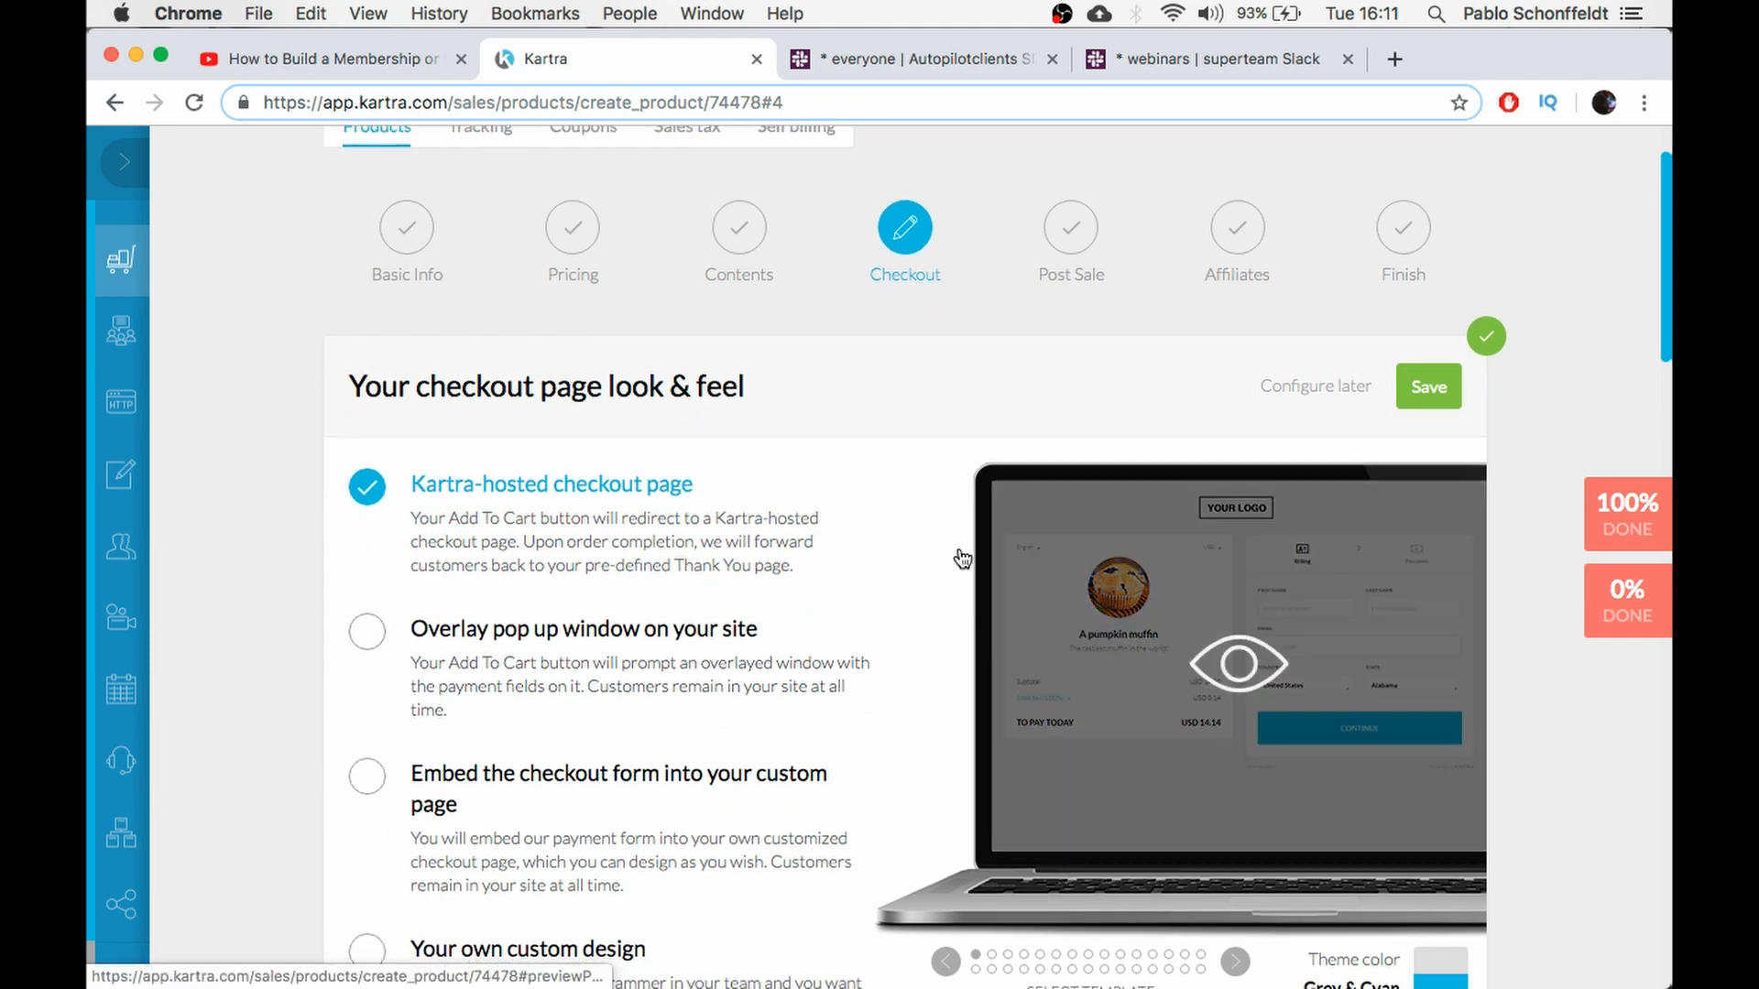
{"action": "scroll", "coordinate": [962, 558], "scroll_direction": "down", "scroll_amount": 1}
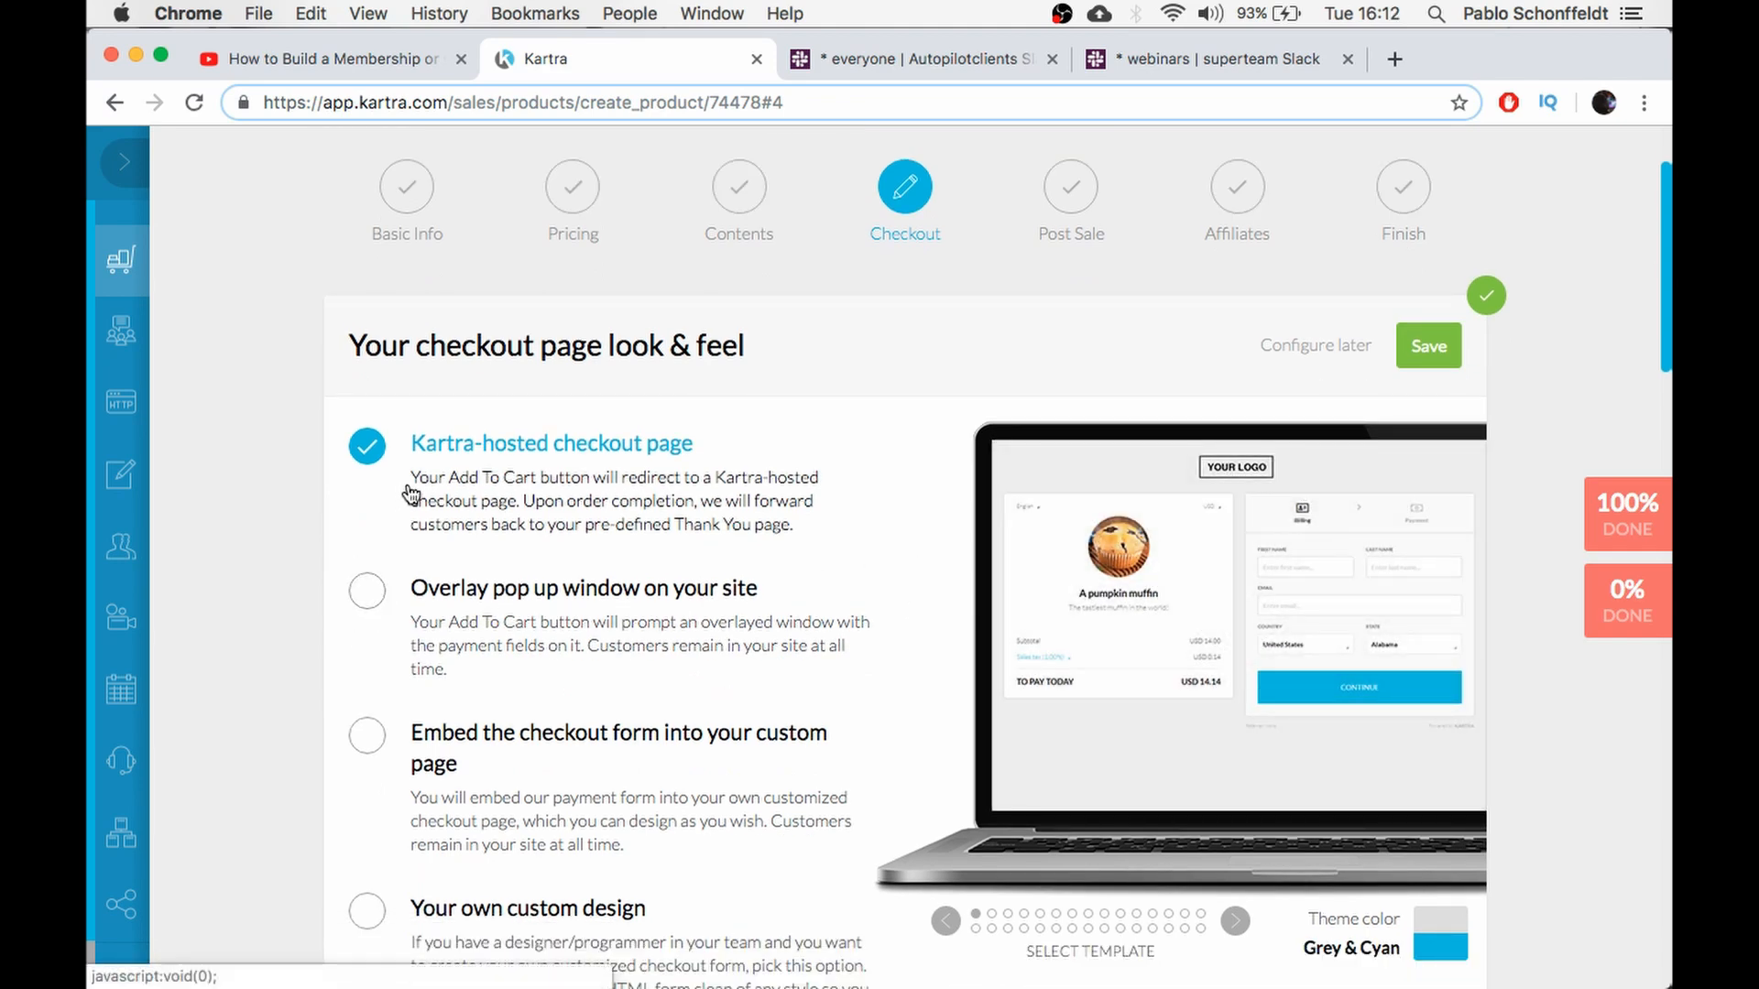
{"action": "scroll", "coordinate": [410, 495], "scroll_direction": "down", "scroll_amount": 4}
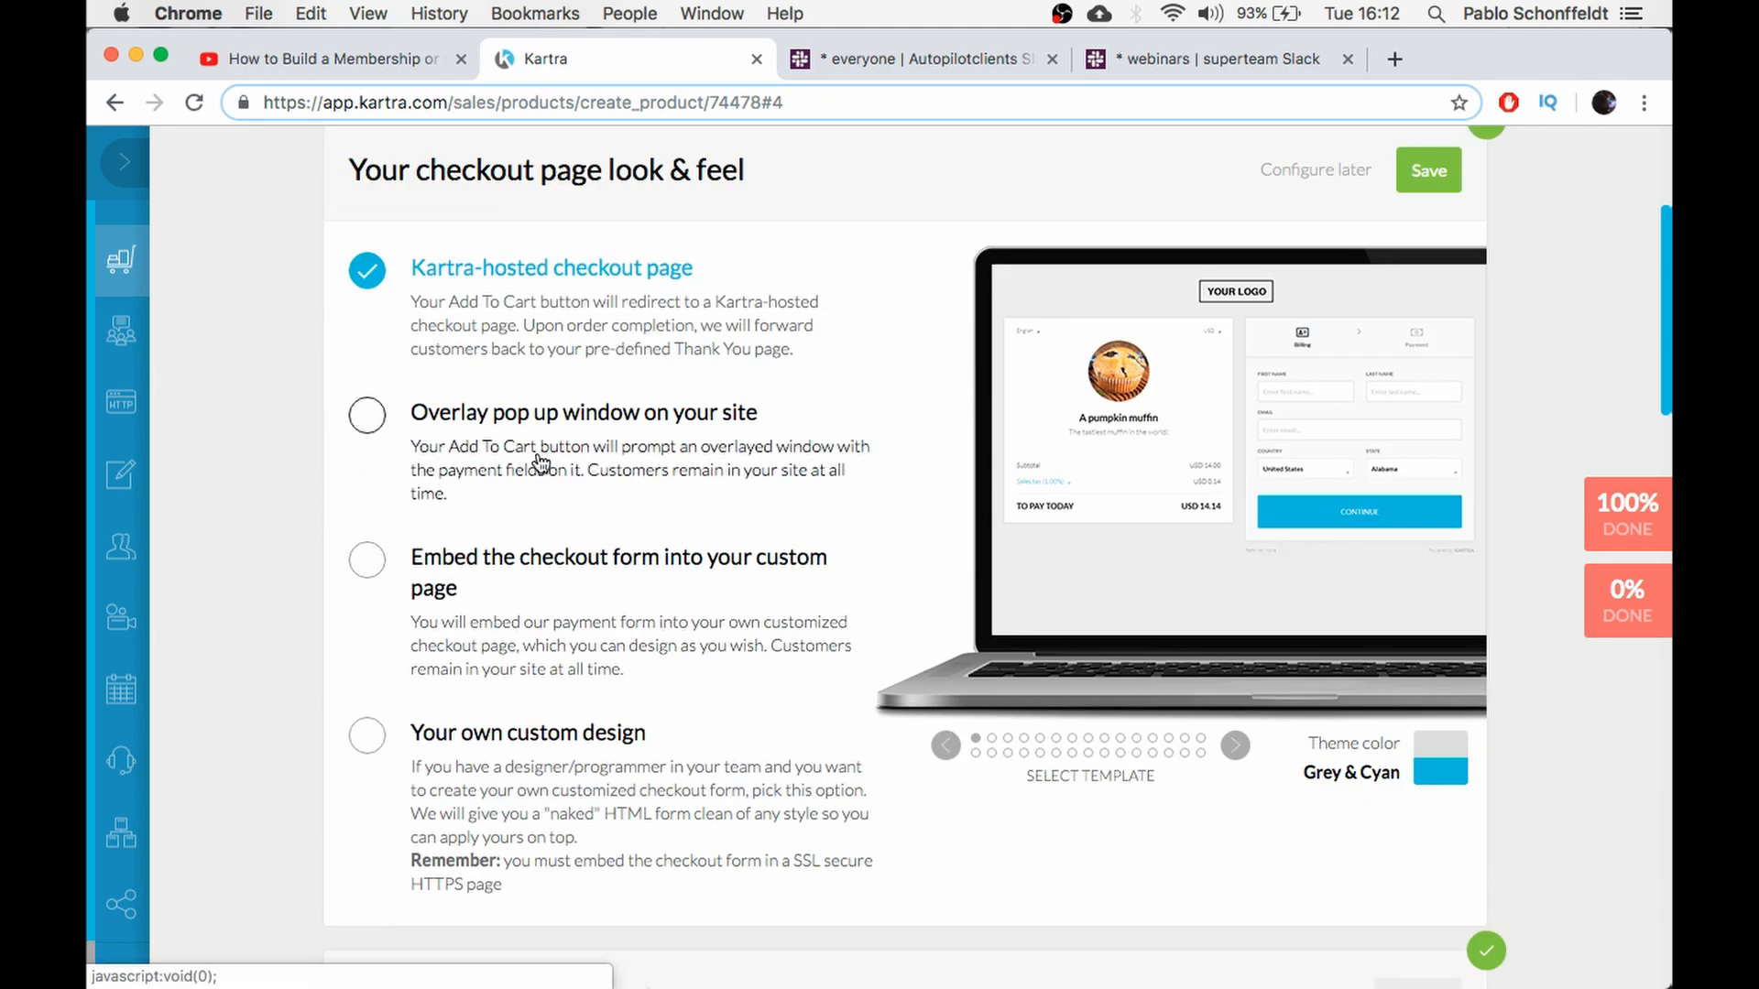
{"action": "left_click", "coordinate": [1235, 747]}
{"action": "left_click", "coordinate": [1234, 748]}
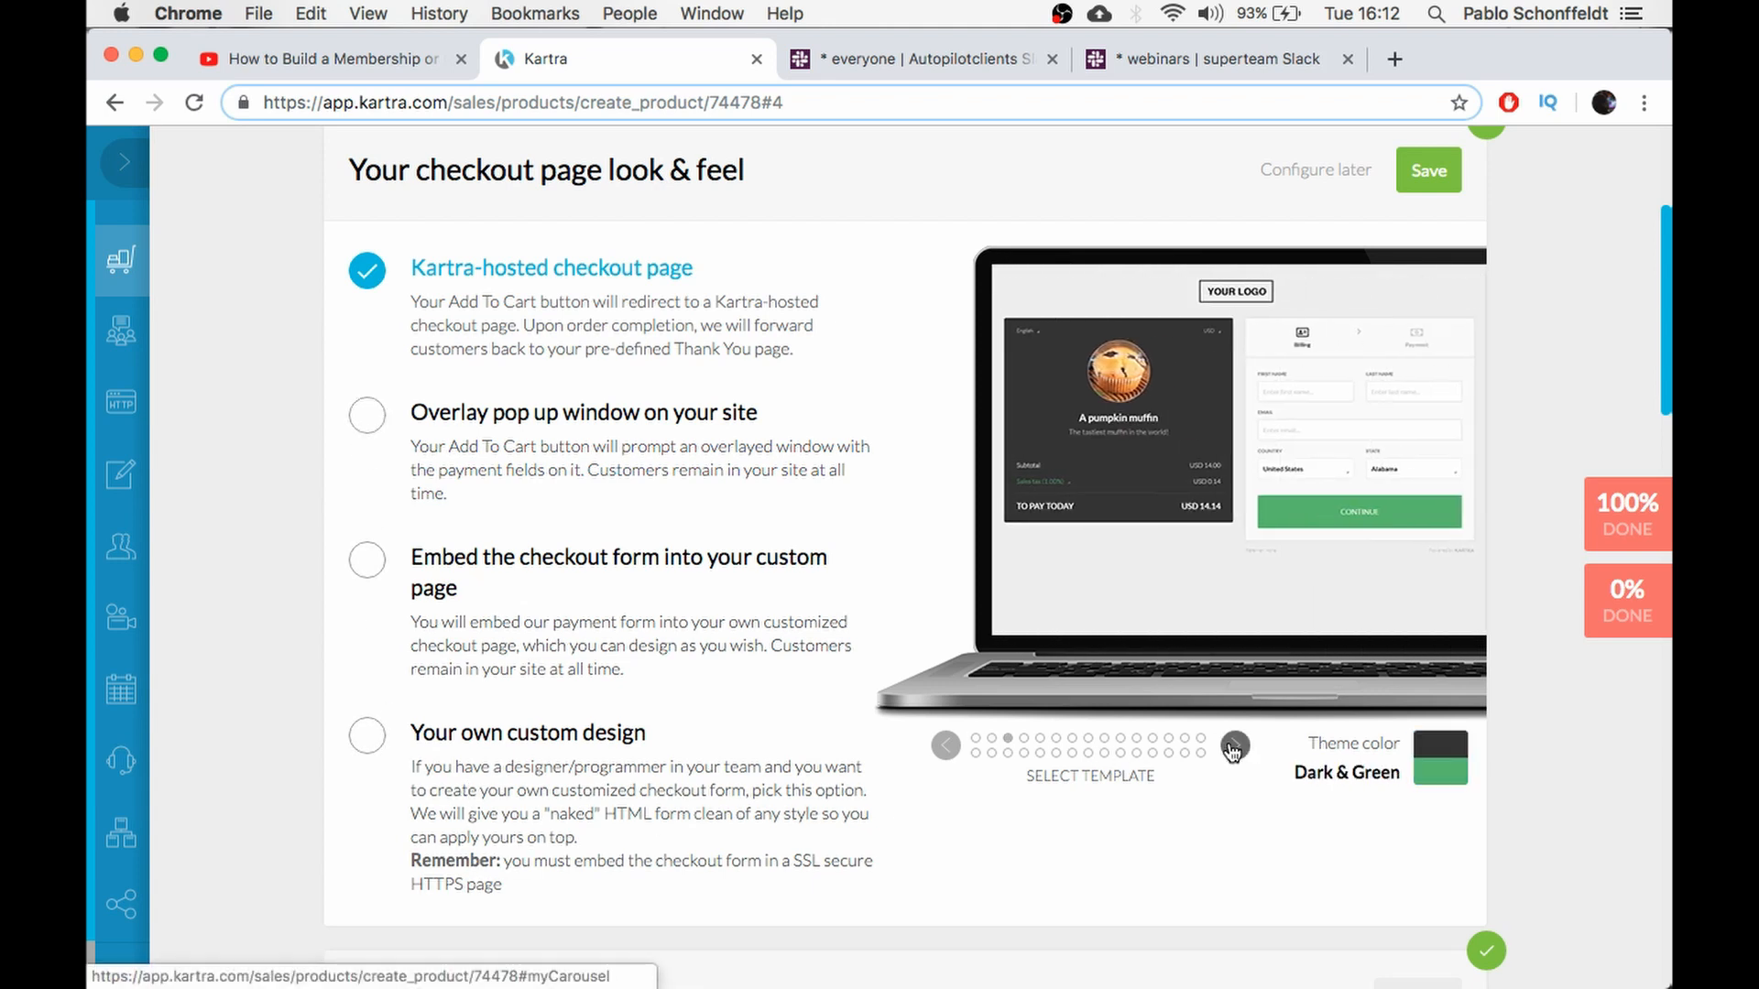
{"action": "left_click", "coordinate": [1234, 748]}
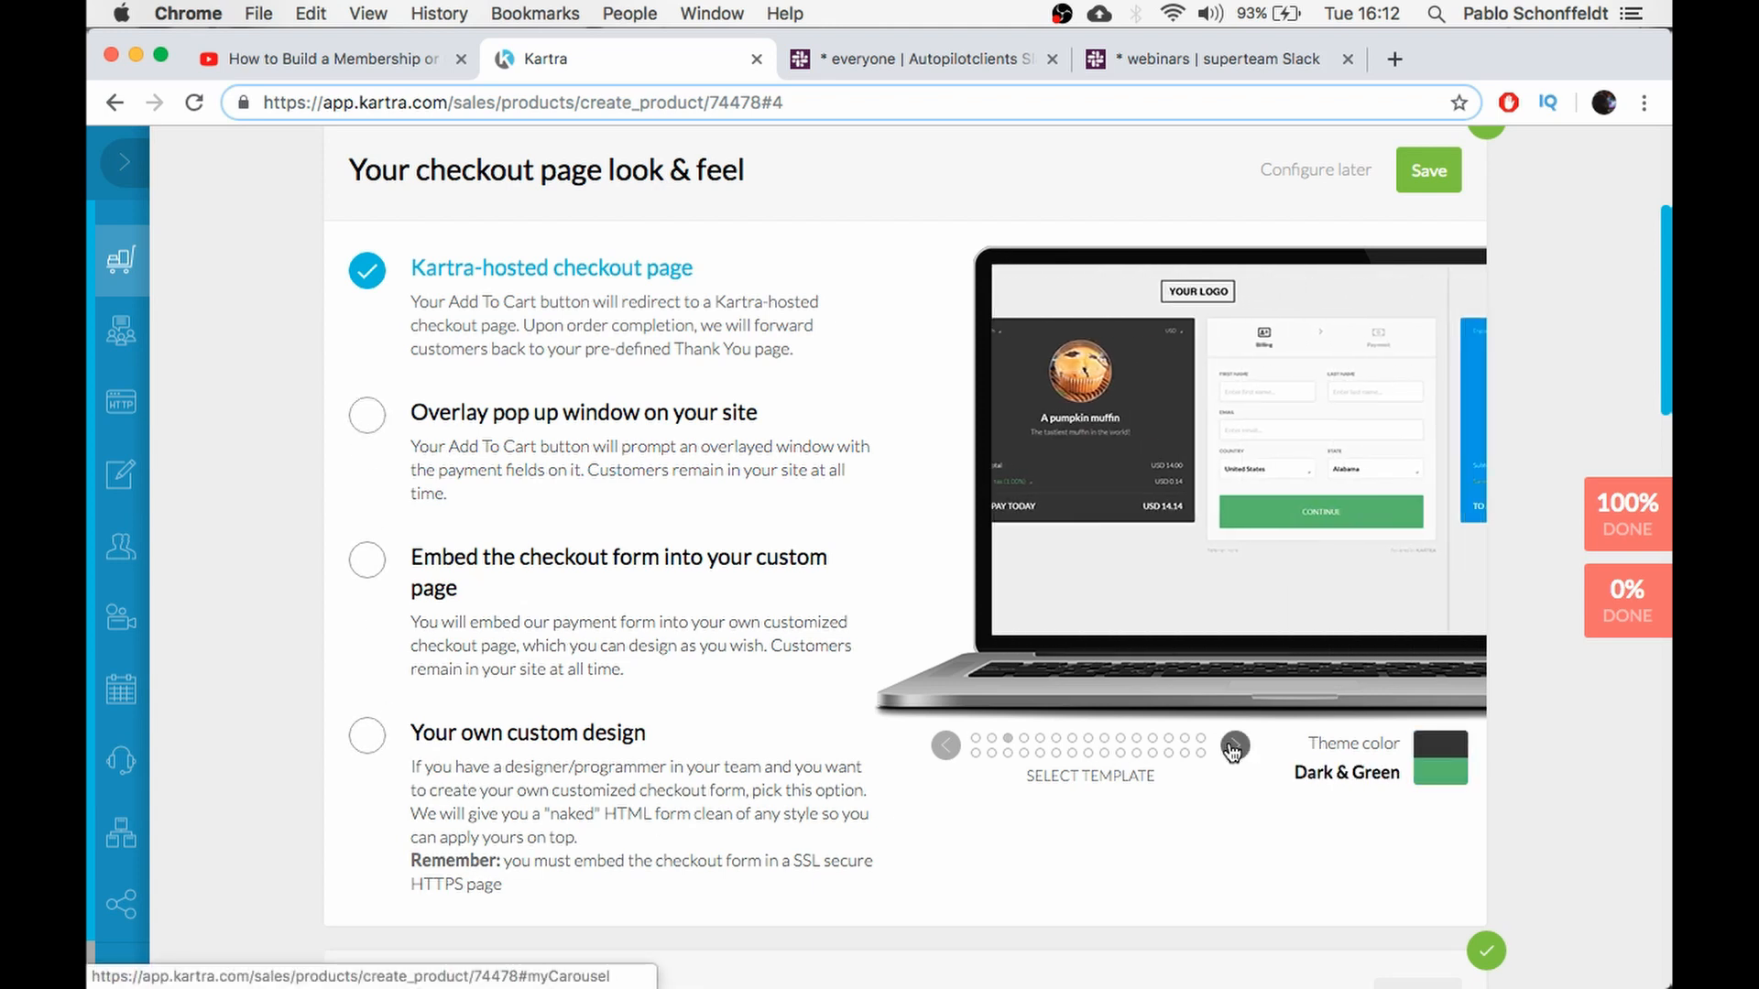
{"action": "left_click", "coordinate": [976, 737]}
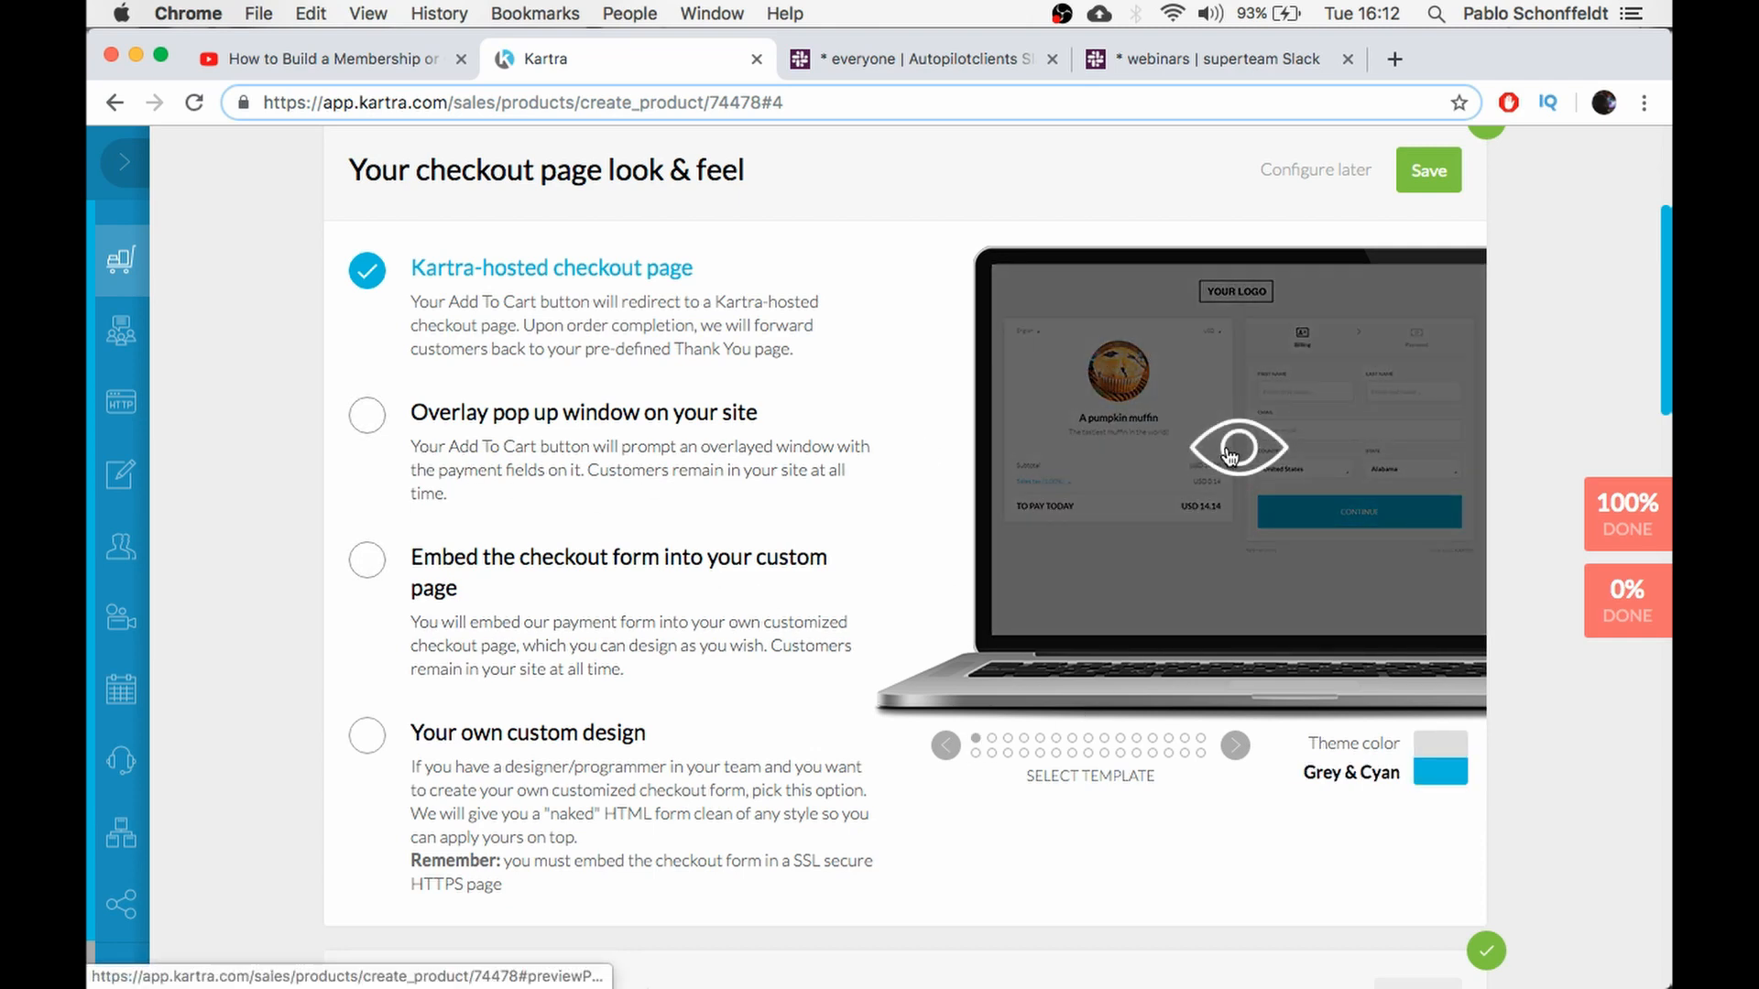
Preview the Grey & Cyan checkout template and save the look & feel as a Kartra-hosted checkout page
{"action": "left_click", "coordinate": [1232, 456]}
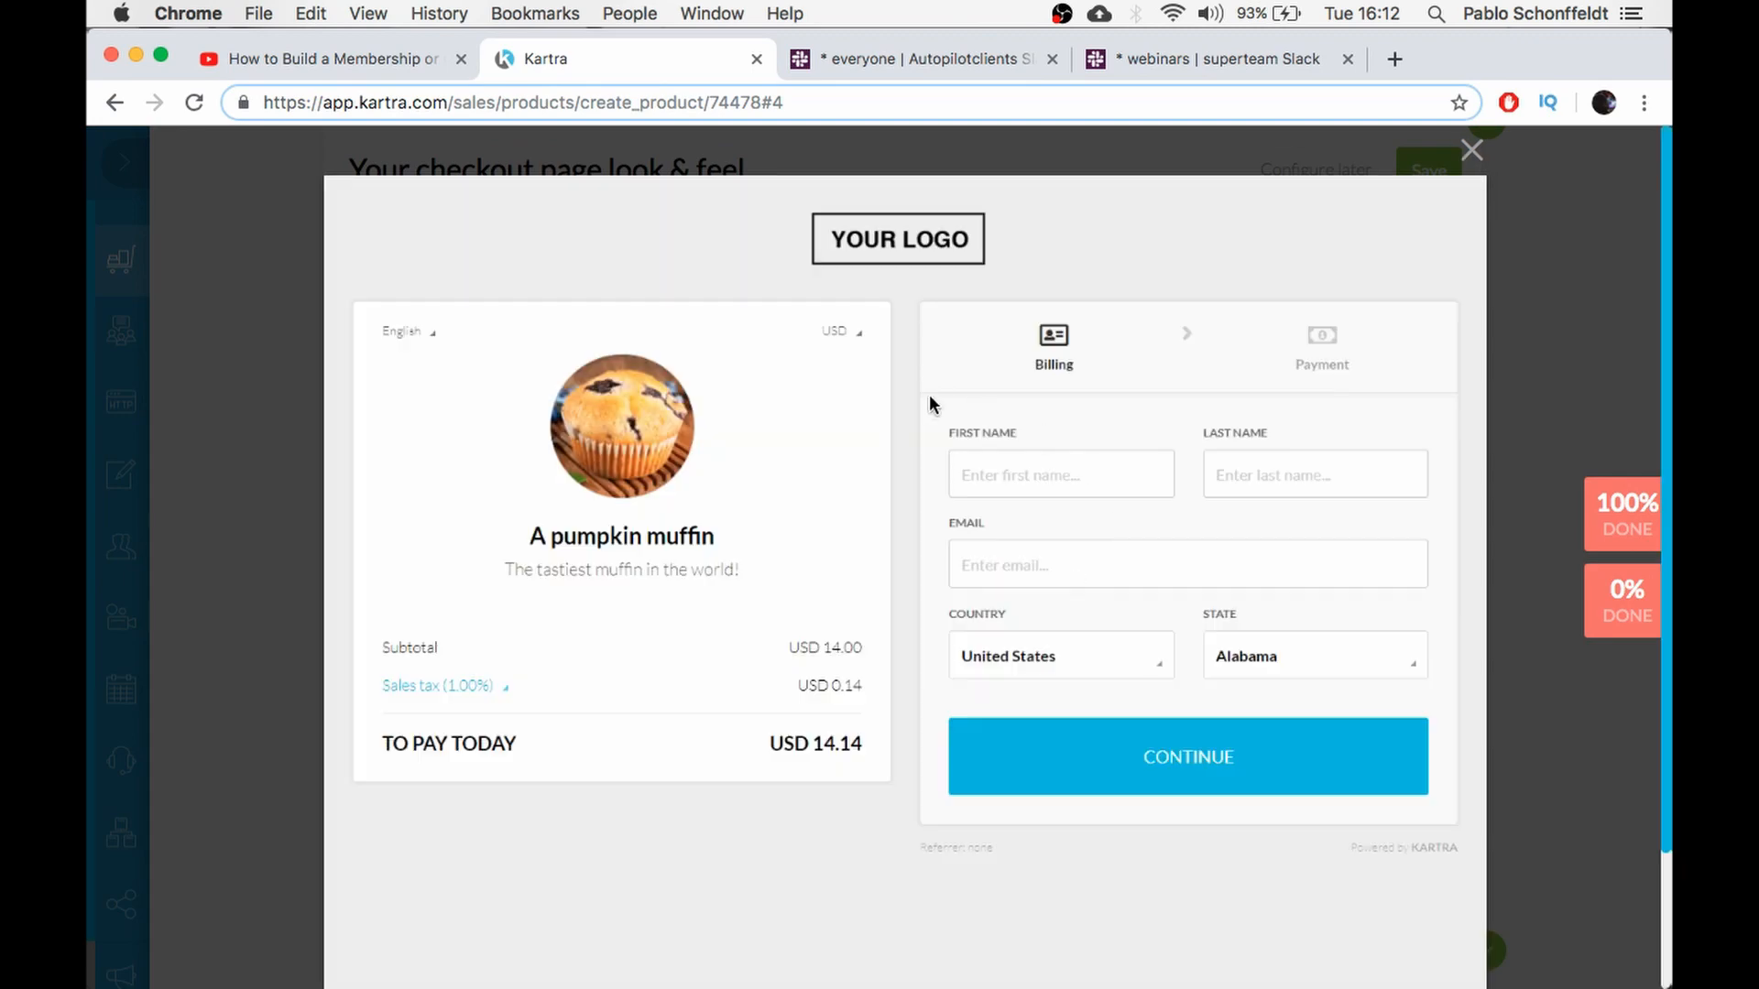
{"action": "scroll", "coordinate": [744, 568], "scroll_direction": "down", "scroll_amount": 2}
{"action": "scroll", "coordinate": [839, 621], "scroll_direction": "up", "scroll_amount": 2}
{"action": "scroll", "coordinate": [1218, 456], "scroll_direction": "up", "scroll_amount": 1}
{"action": "left_click", "coordinate": [1471, 150]}
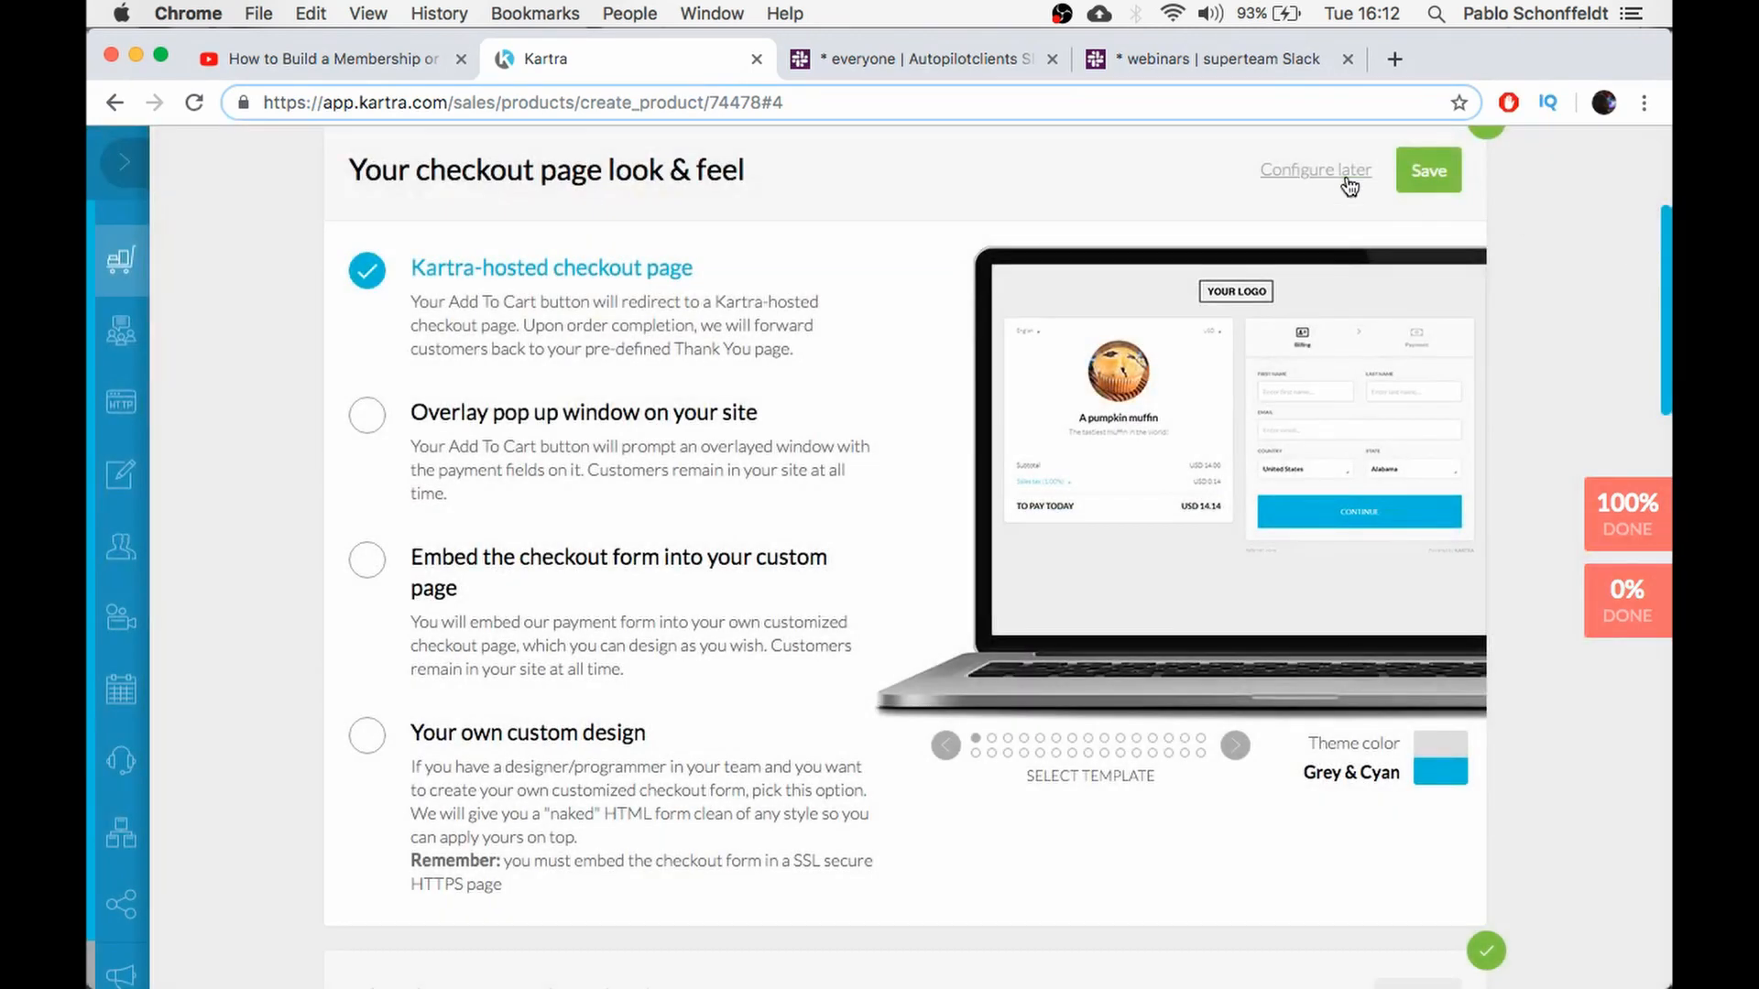
{"action": "left_click", "coordinate": [1434, 173]}
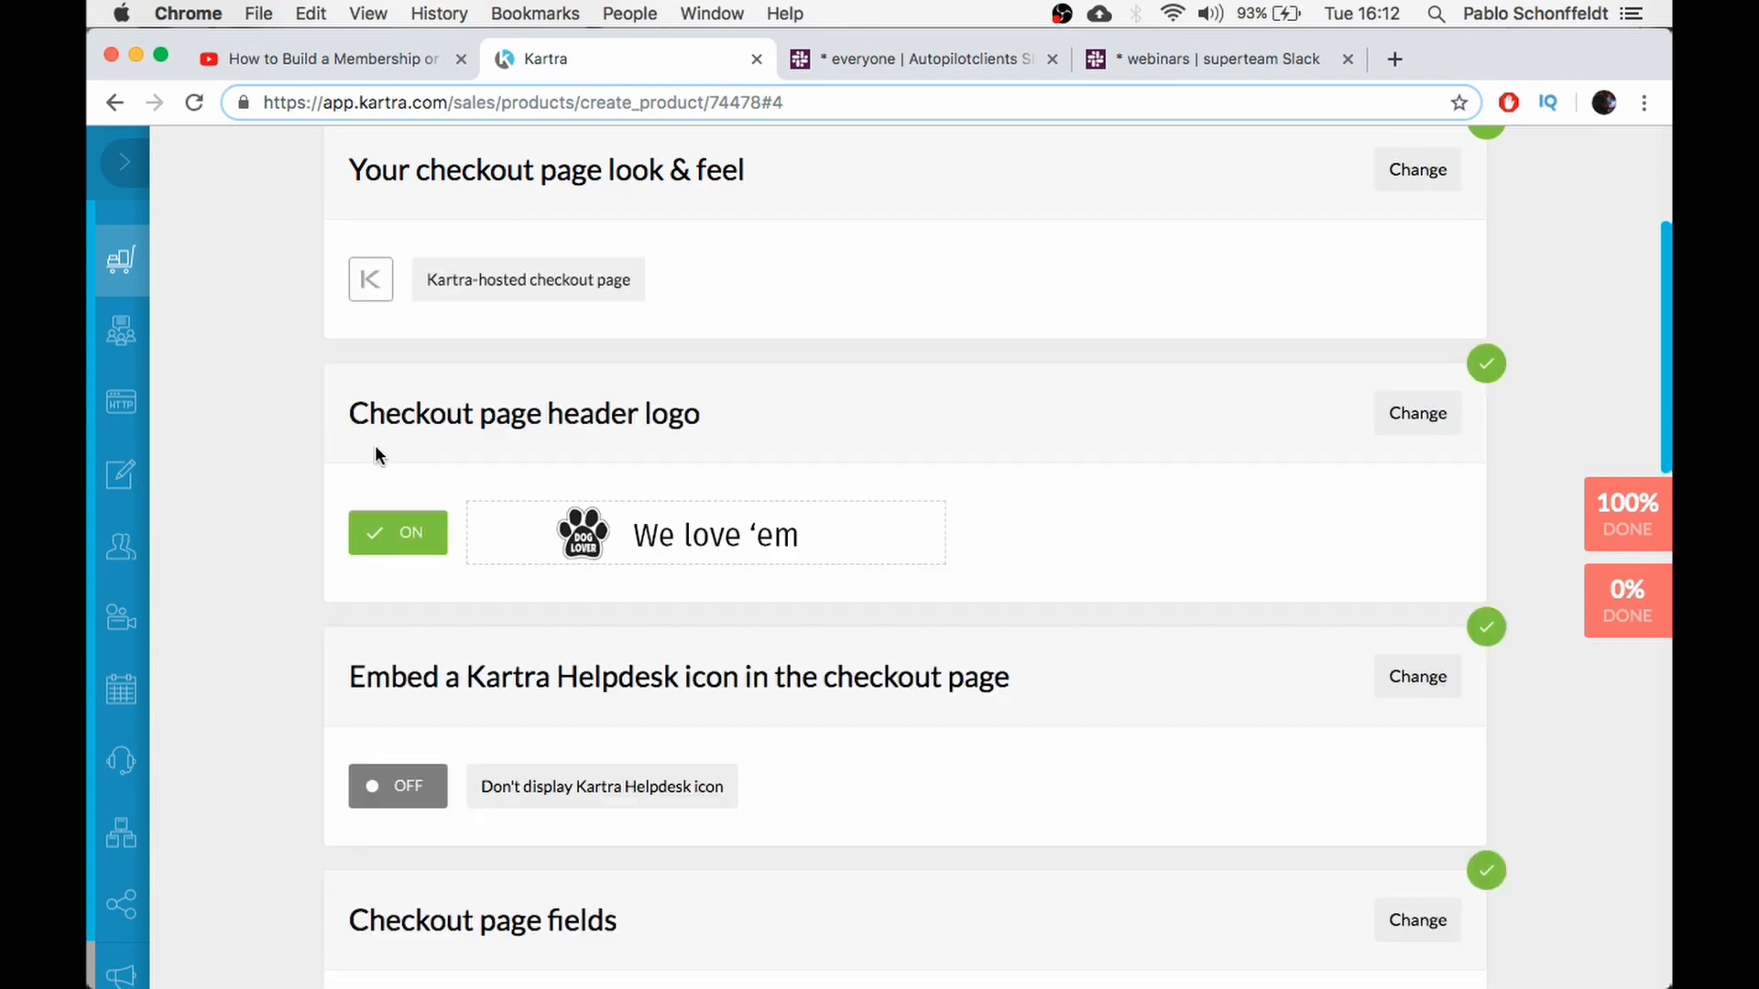
Review the checkout page fields, keep Address, City and Postal code, and Phone selected without Company, and save them
{"action": "left_click_drag", "start_coordinate": [349, 413], "coordinate": [1003, 405]}
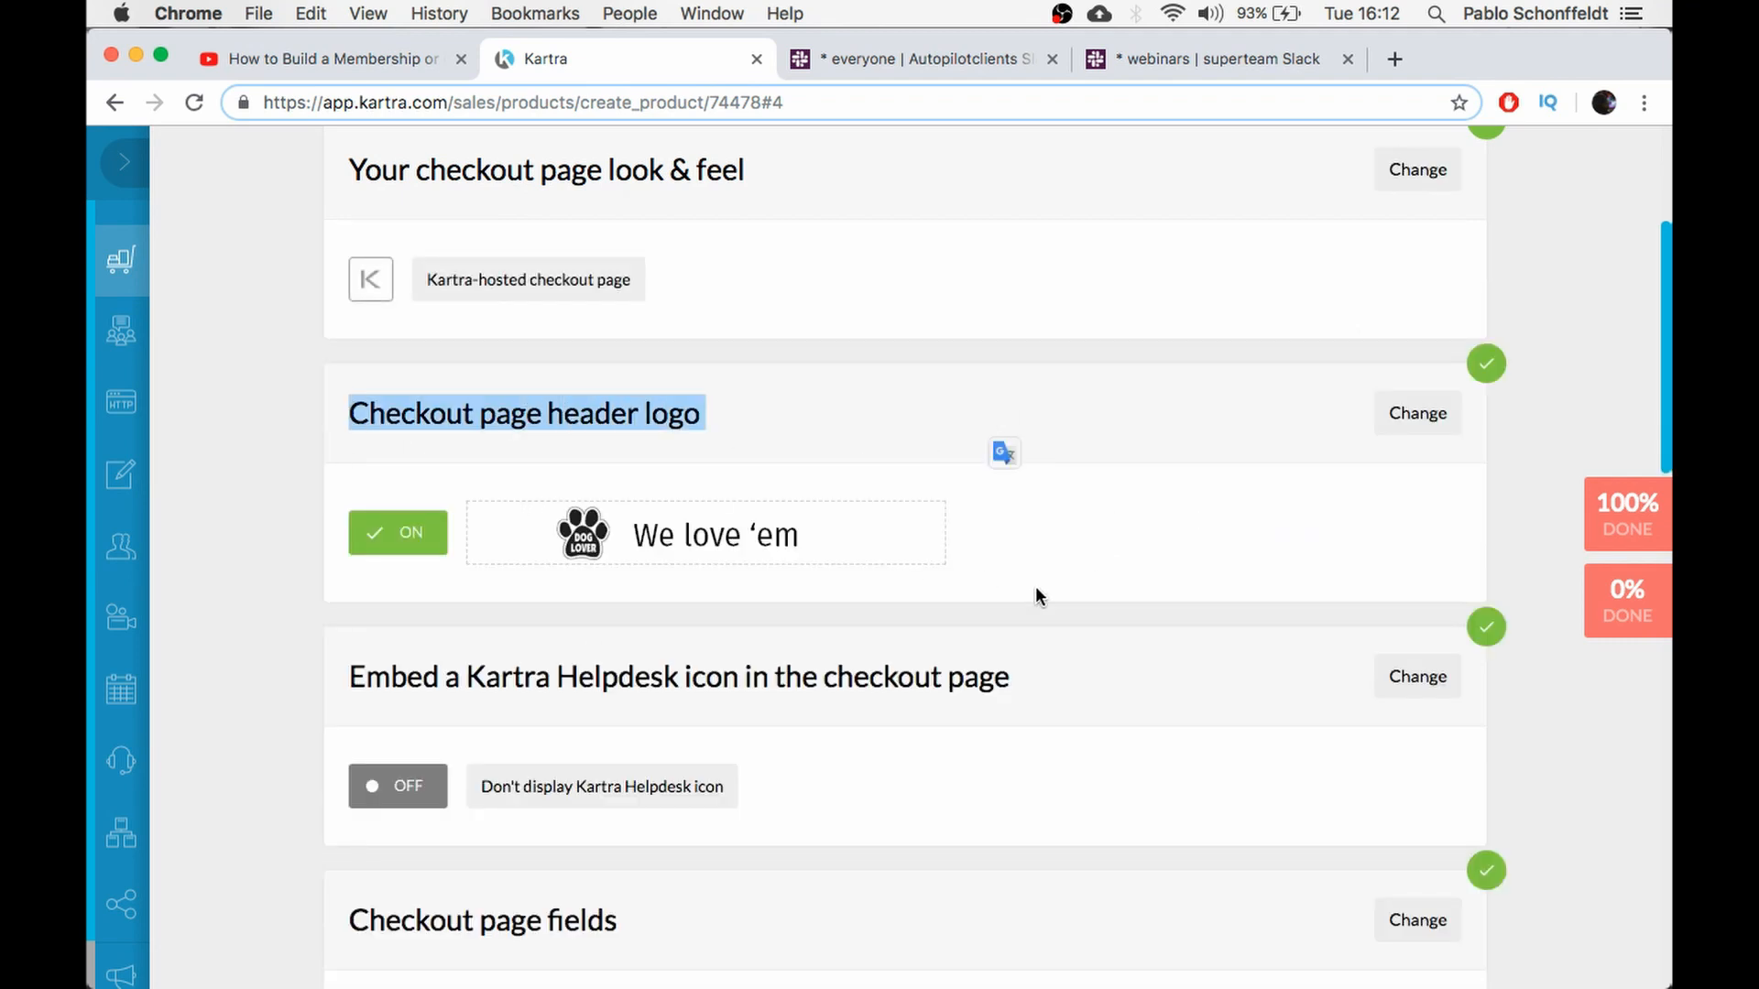
{"action": "scroll", "coordinate": [704, 678], "scroll_direction": "down", "scroll_amount": 1}
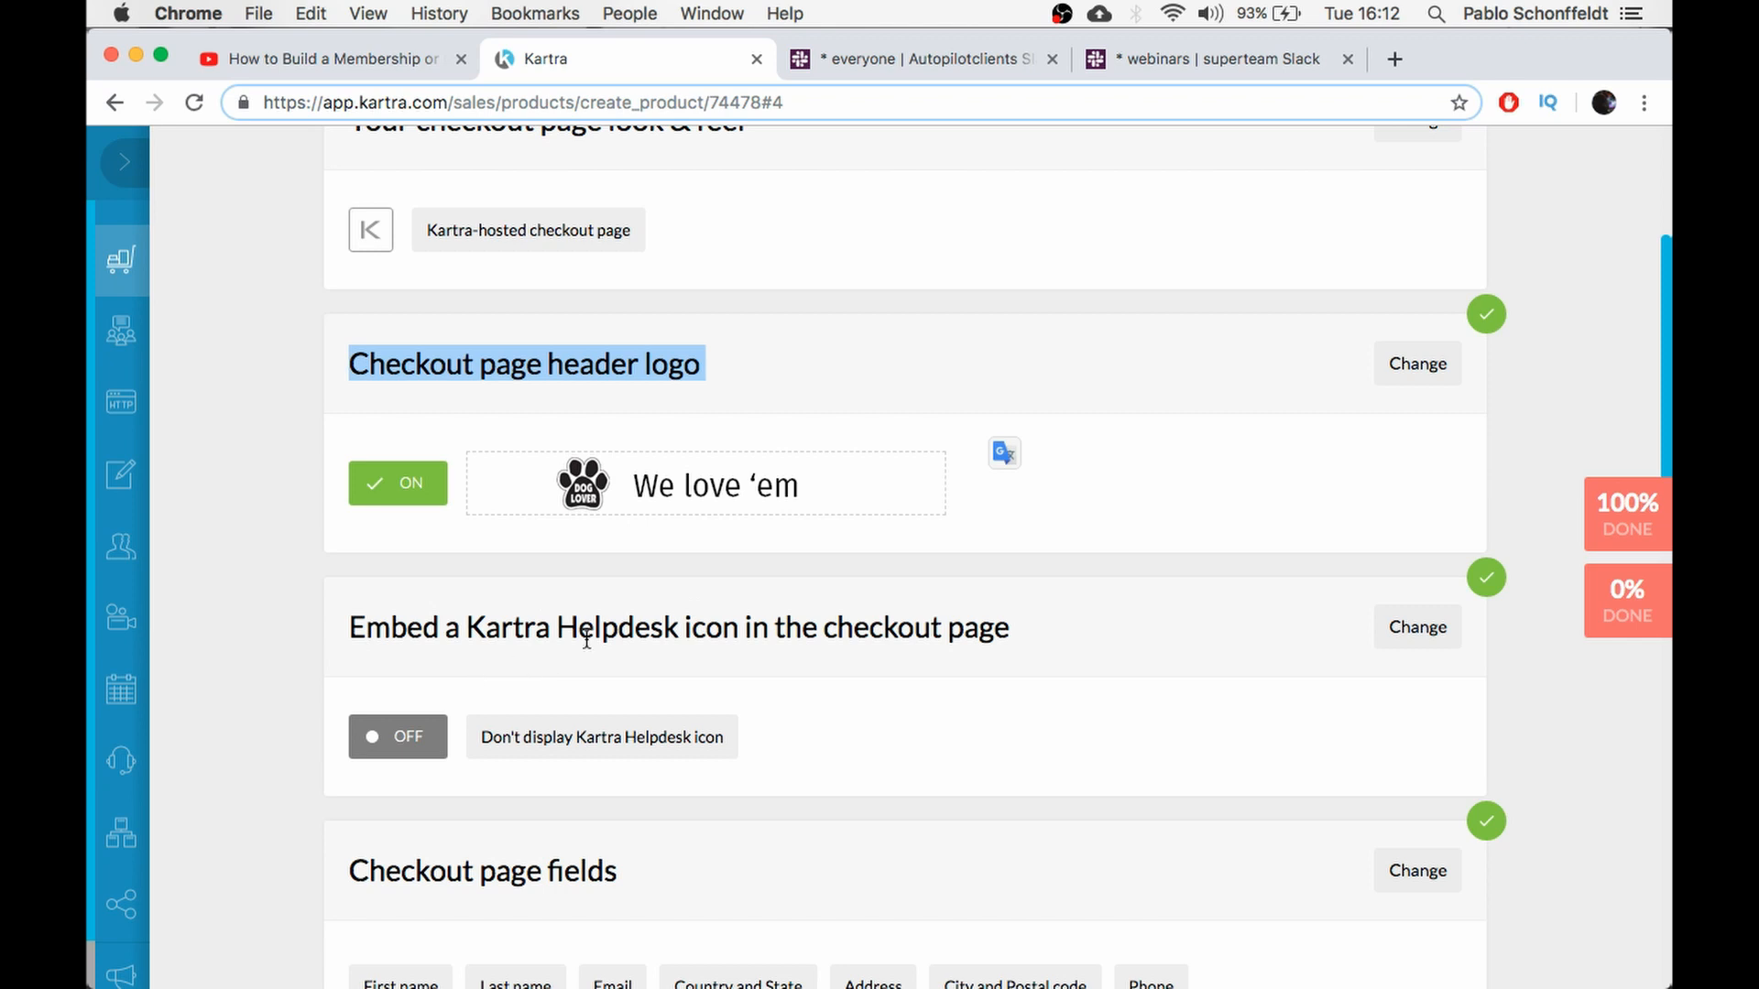
{"action": "scroll", "coordinate": [602, 637], "scroll_direction": "down", "scroll_amount": 5}
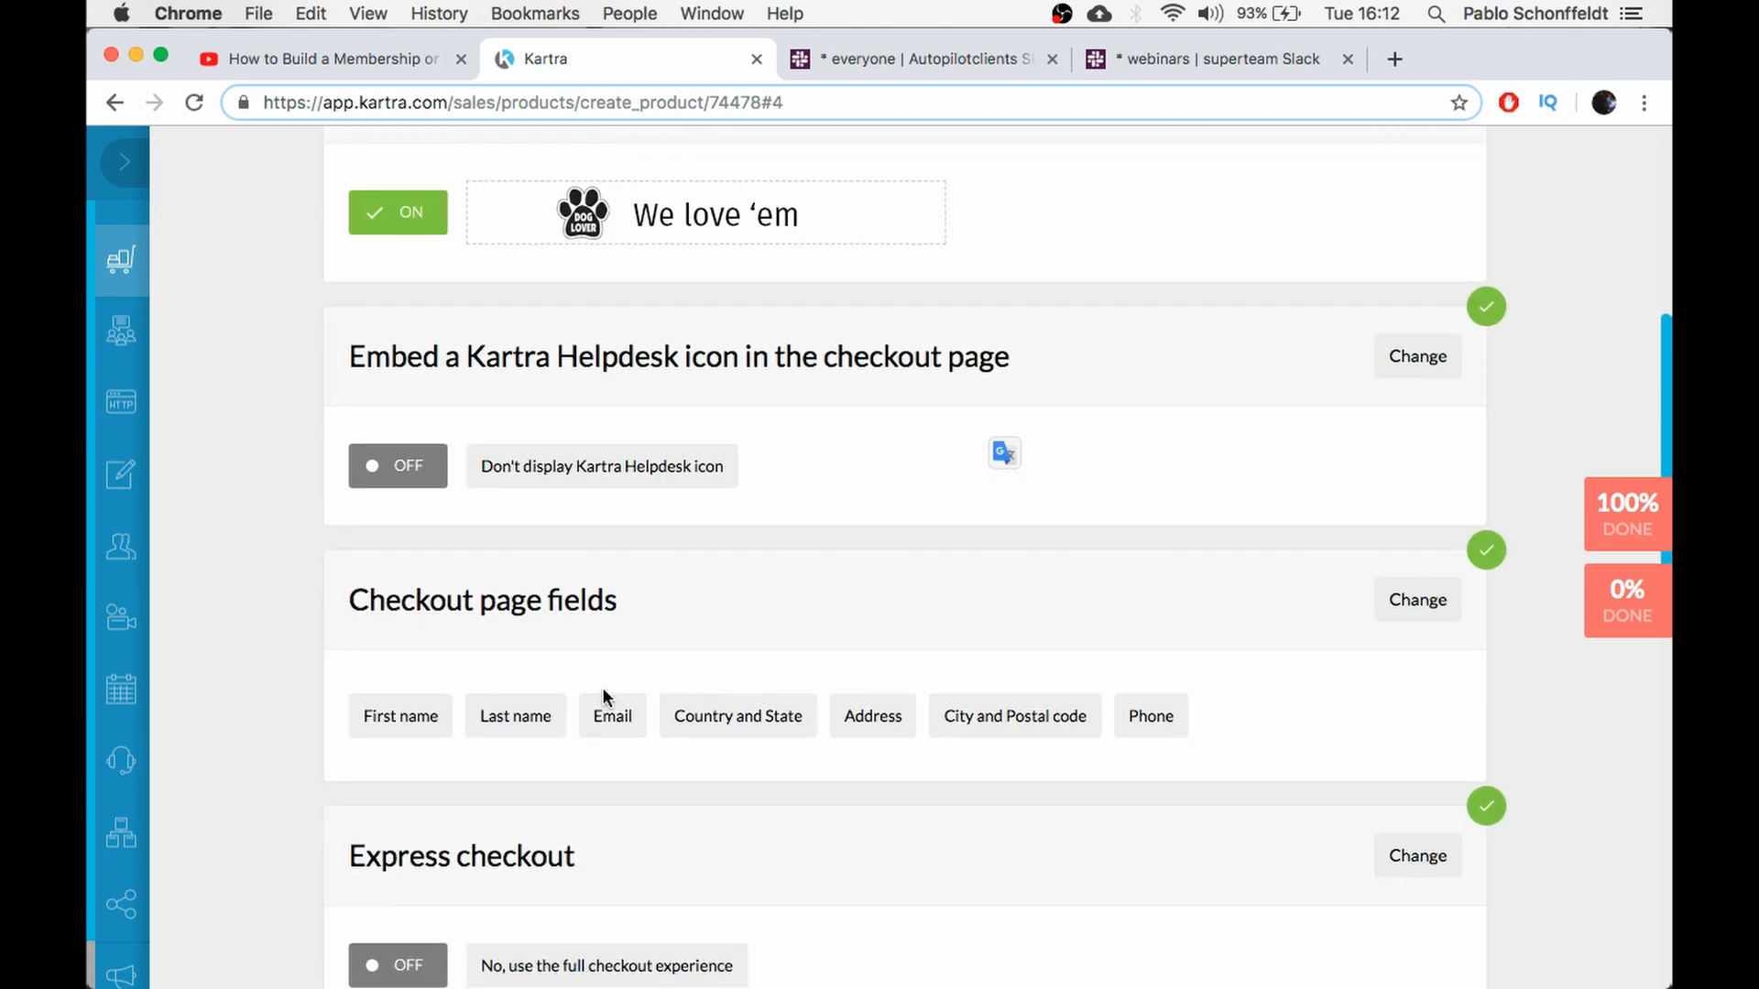
{"action": "left_click", "coordinate": [1425, 603]}
{"action": "scroll", "coordinate": [827, 641], "scroll_direction": "down", "scroll_amount": 1}
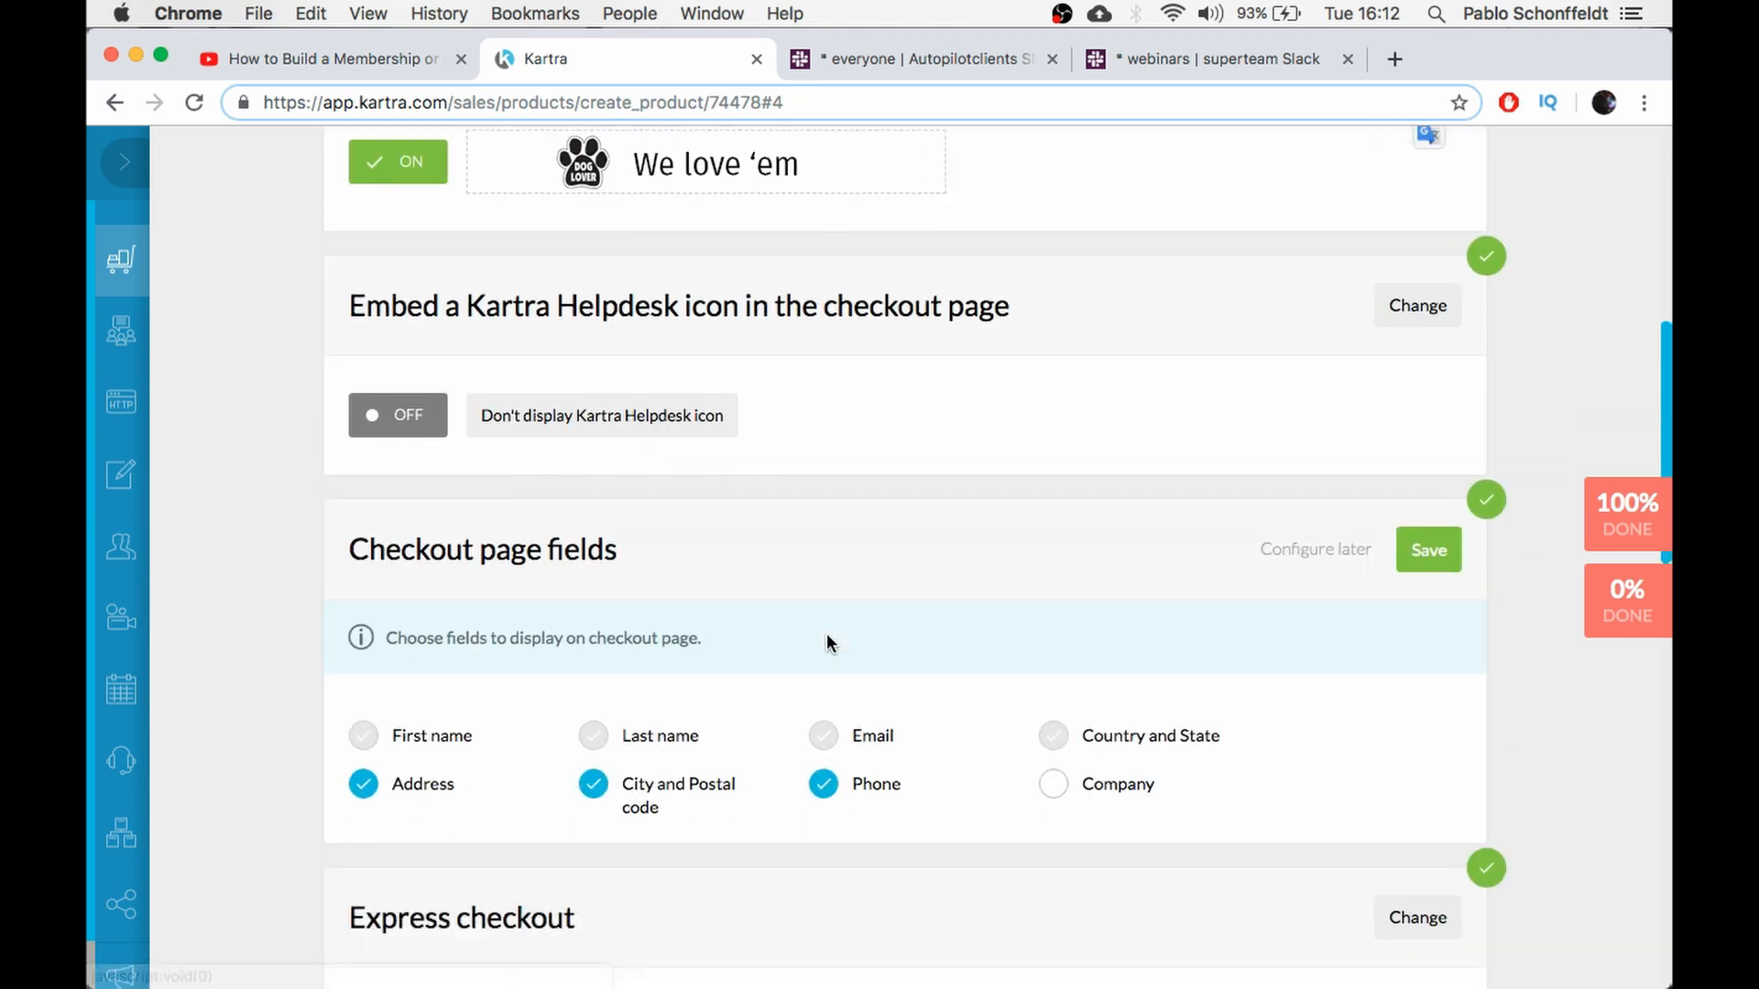
{"action": "scroll", "coordinate": [826, 642], "scroll_direction": "down", "scroll_amount": 3}
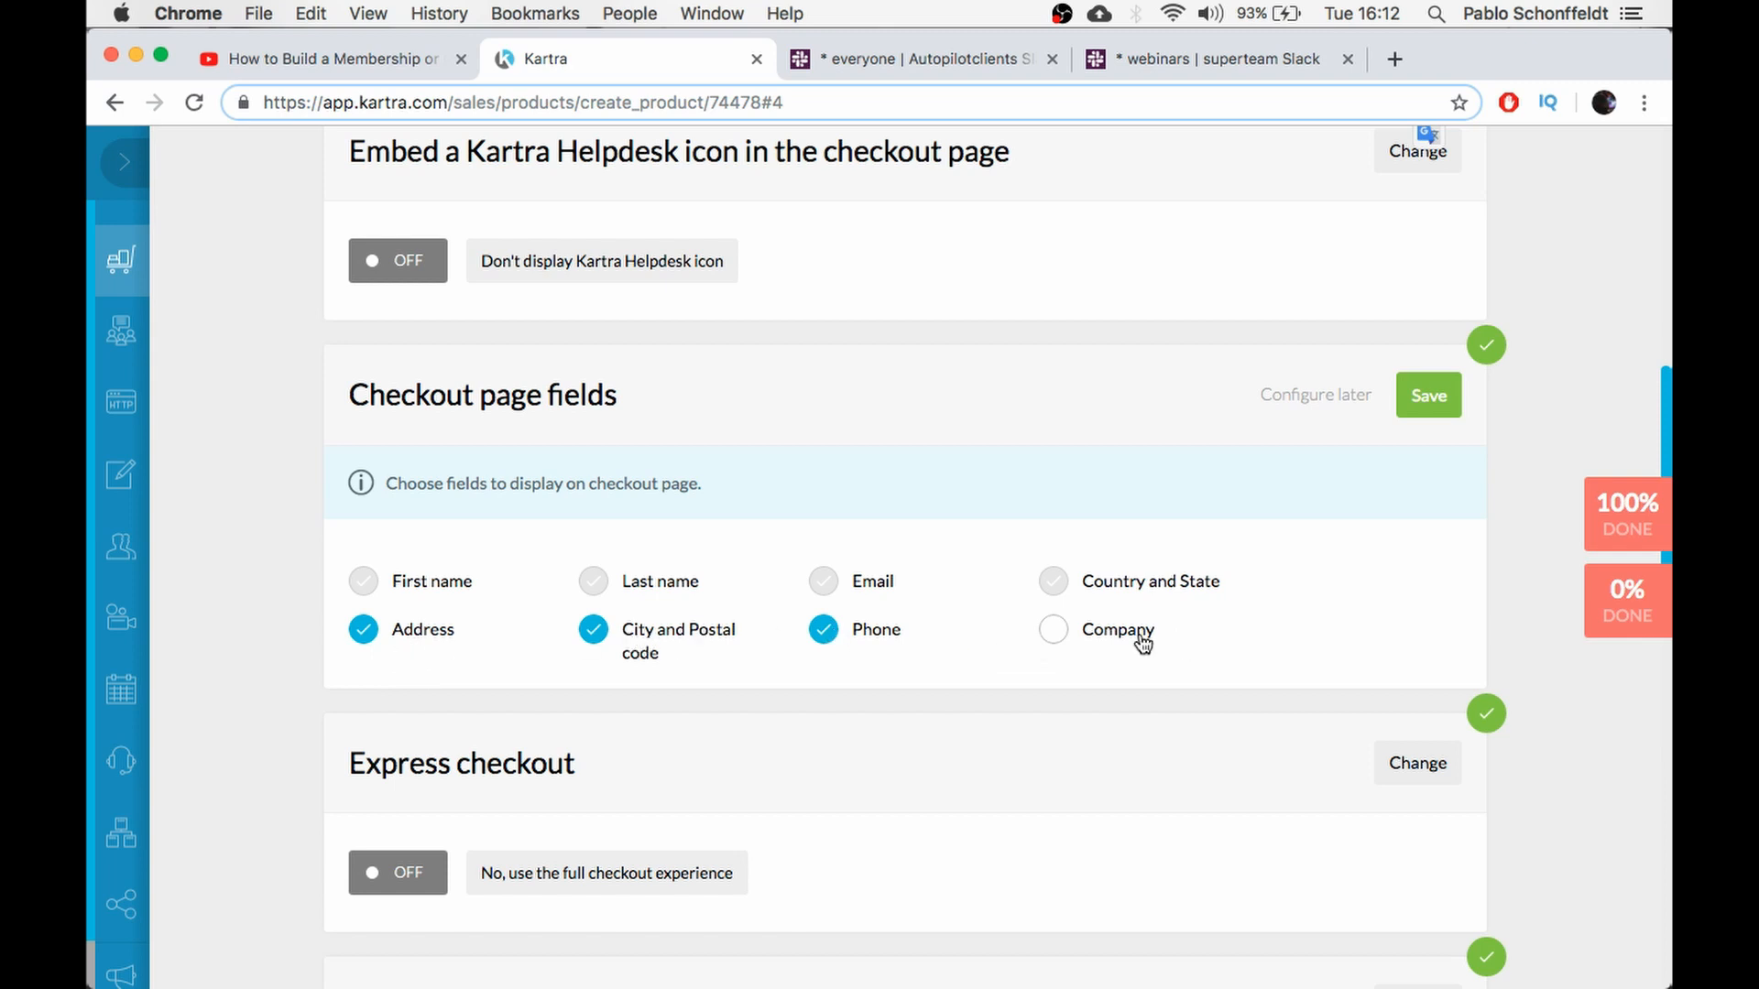
{"action": "left_click", "coordinate": [1434, 401]}
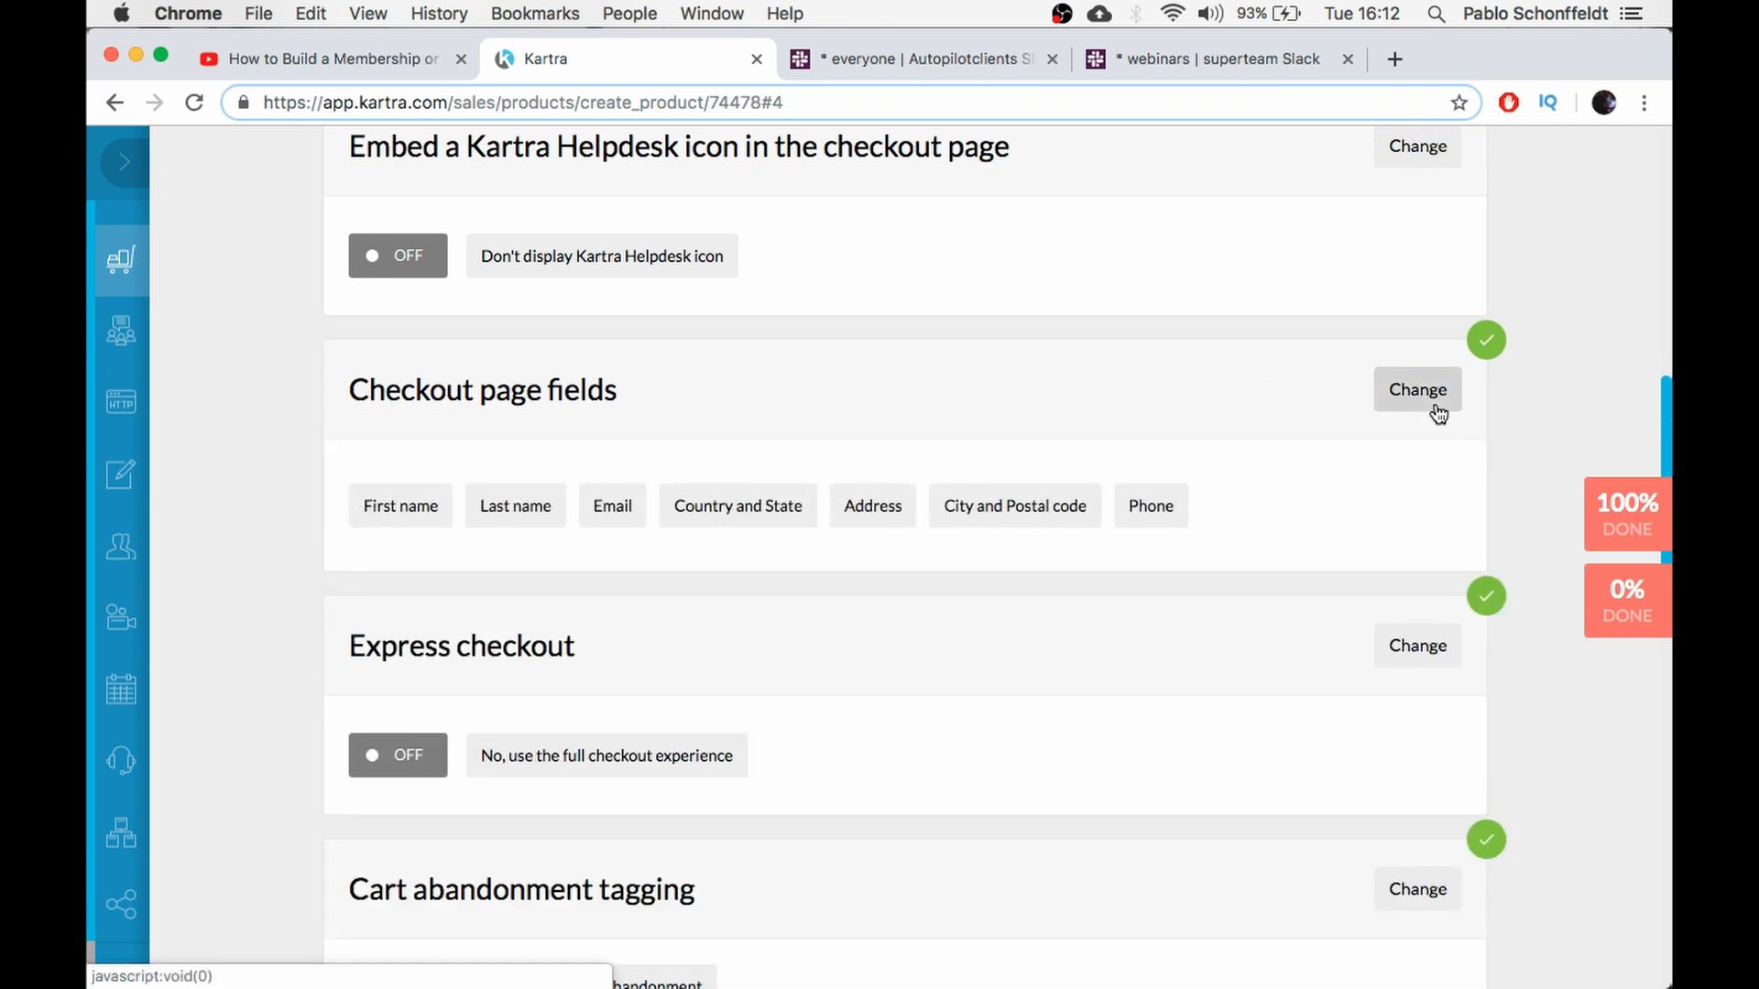
Review the express checkout, cart abandonment tagging, checkout language, ROSCA billing agreement, and bump offer settings
{"action": "scroll", "coordinate": [1182, 440], "scroll_direction": "down", "scroll_amount": 3}
{"action": "scroll", "coordinate": [1156, 506], "scroll_direction": "down", "scroll_amount": 3}
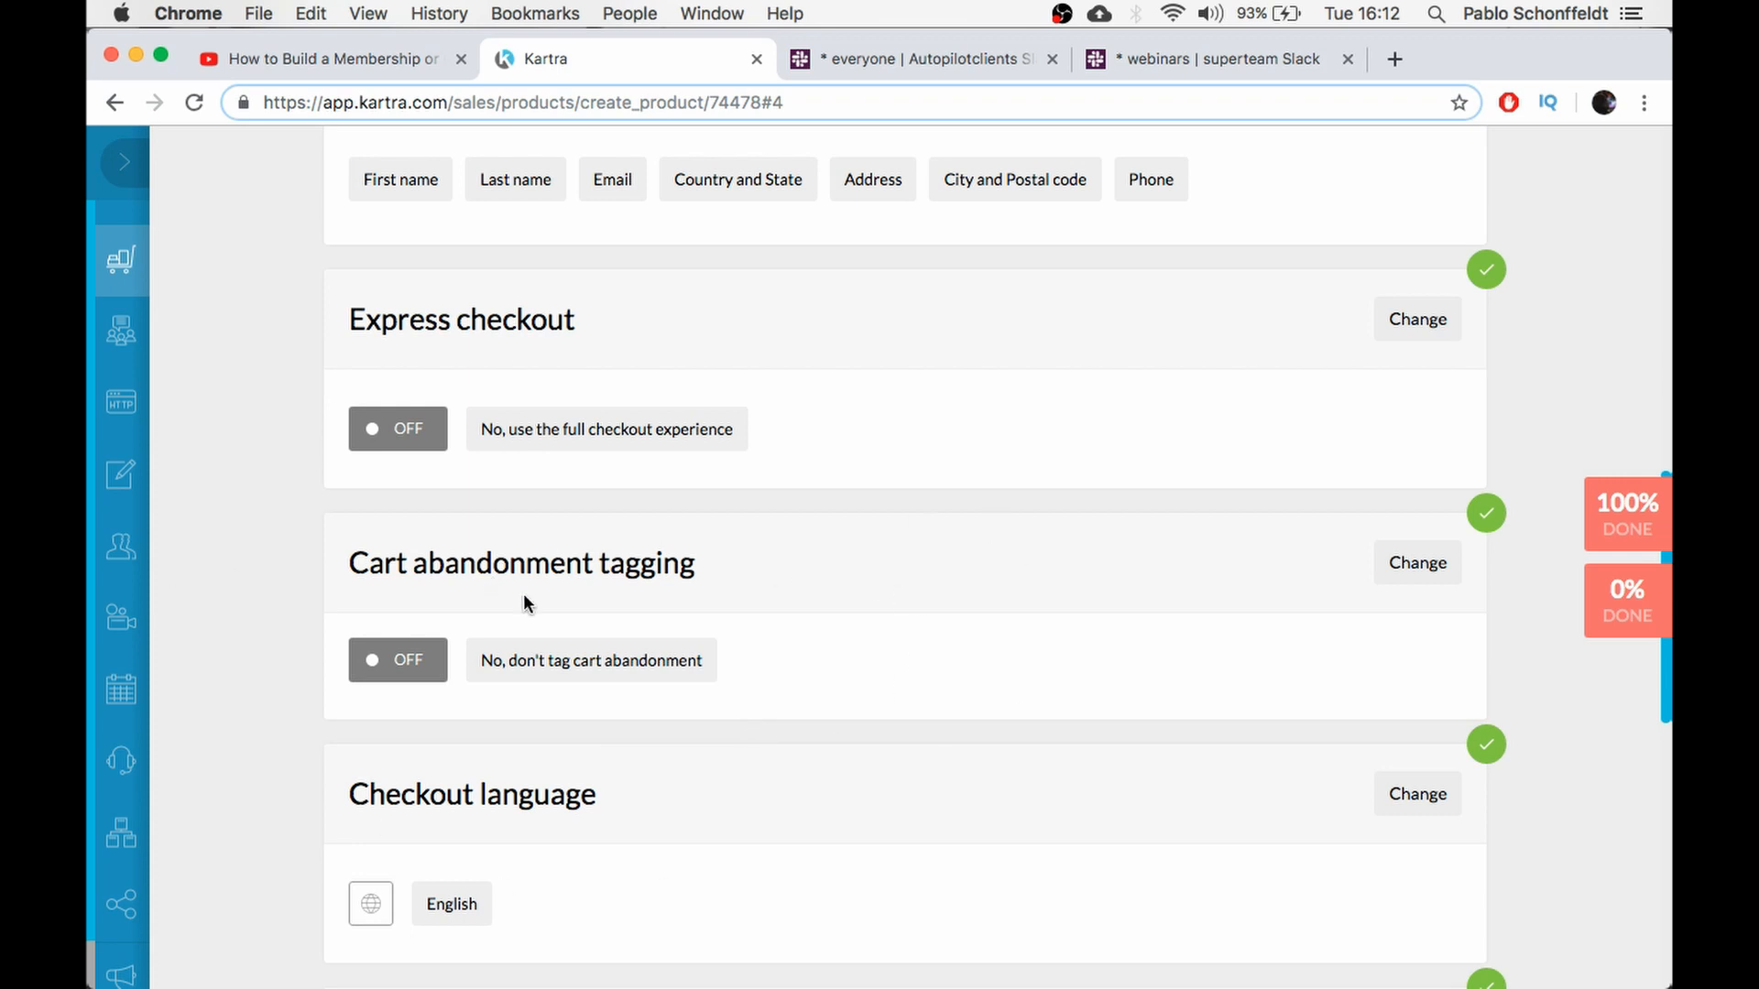
{"action": "left_click_drag", "start_coordinate": [624, 561], "coordinate": [704, 561]}
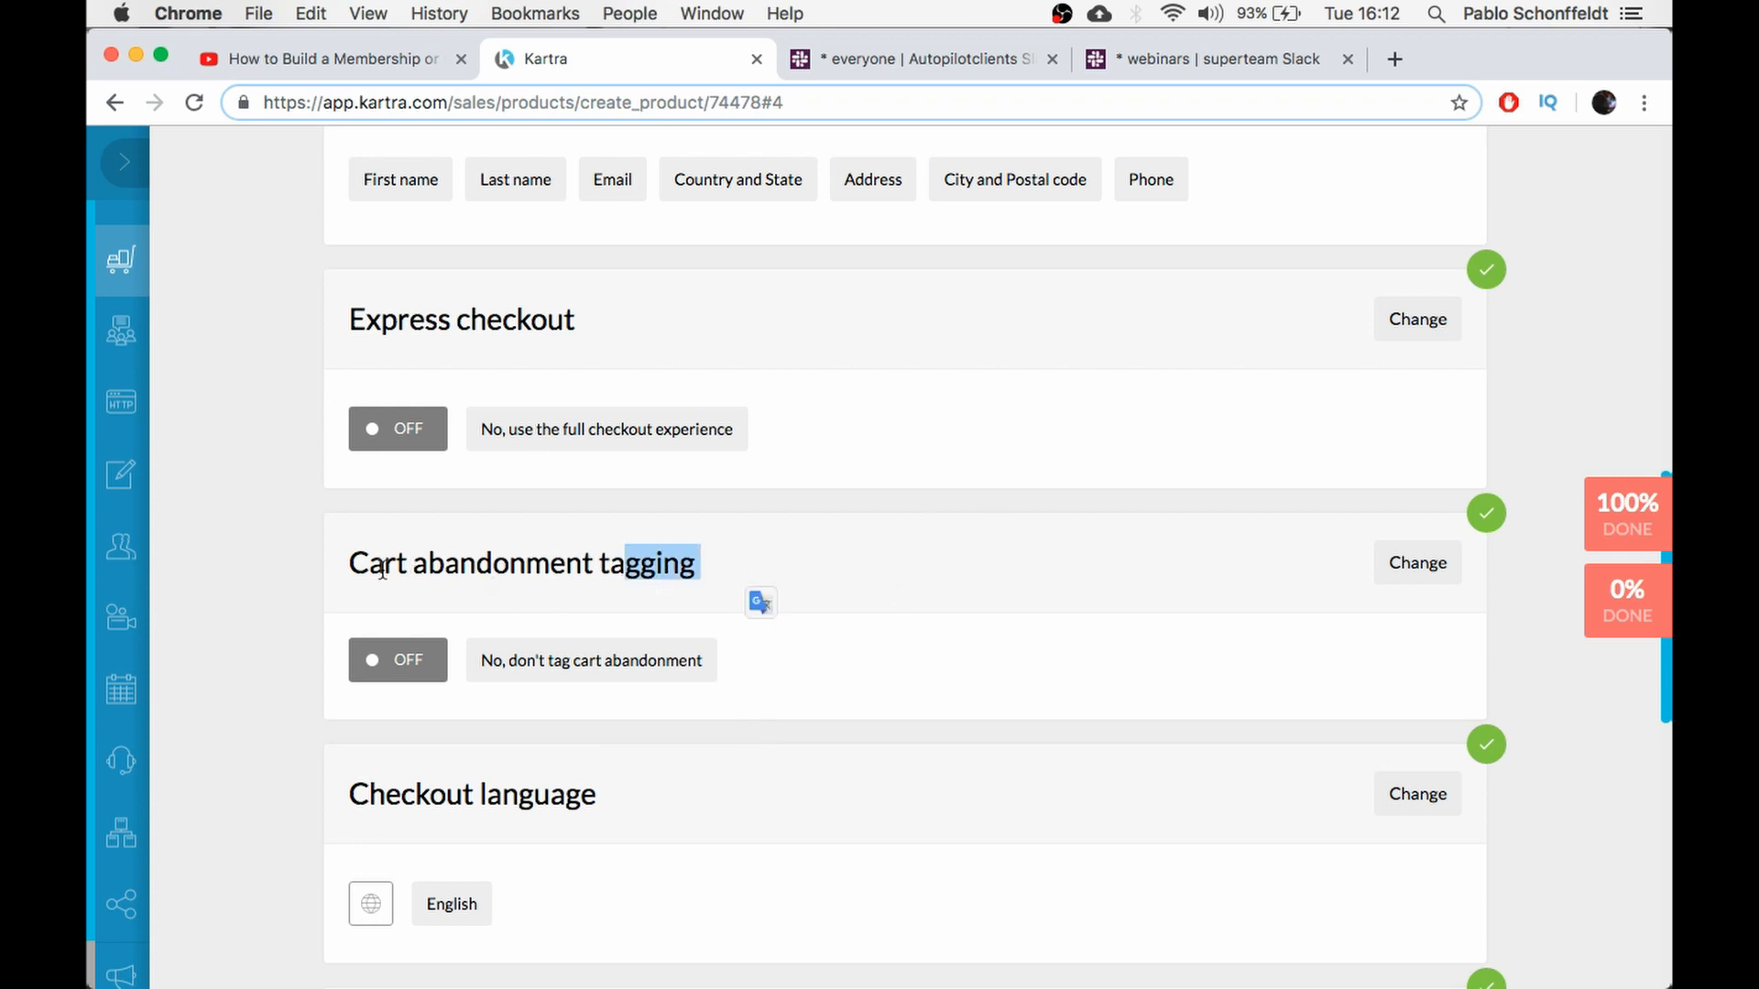
{"action": "left_click_drag", "start_coordinate": [415, 563], "coordinate": [589, 562]}
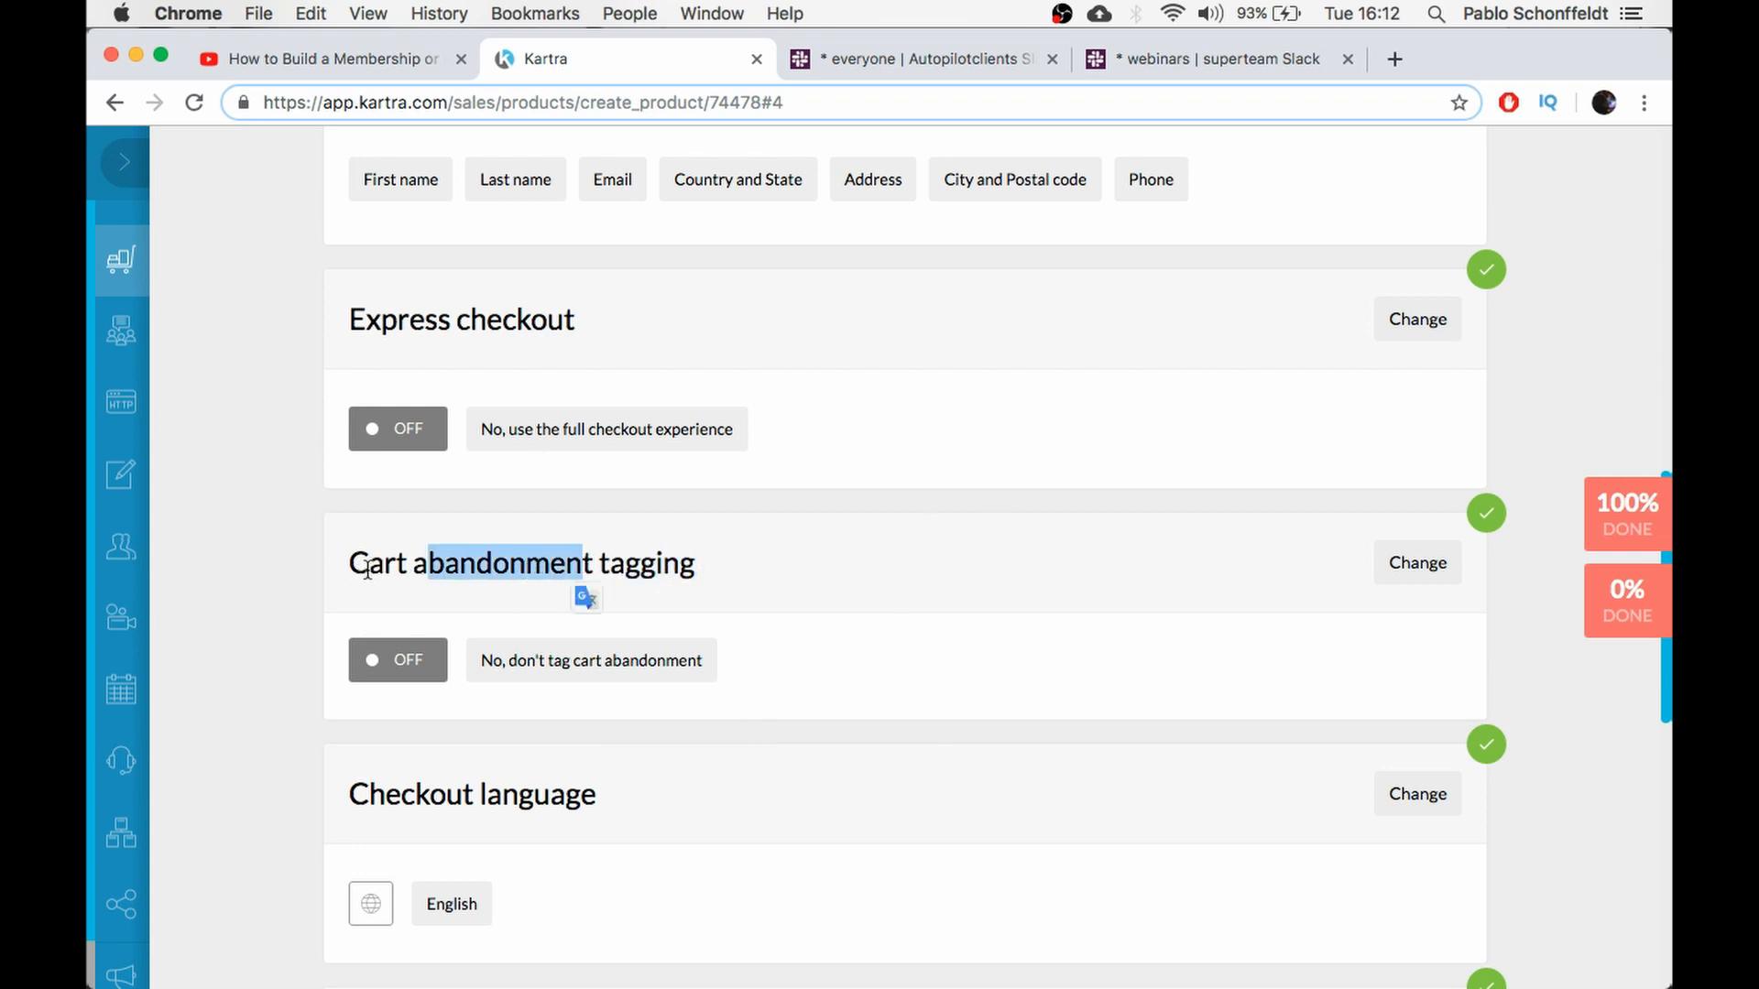
{"action": "left_click_drag", "start_coordinate": [369, 565], "coordinate": [428, 562]}
{"action": "left_click", "coordinate": [696, 623]}
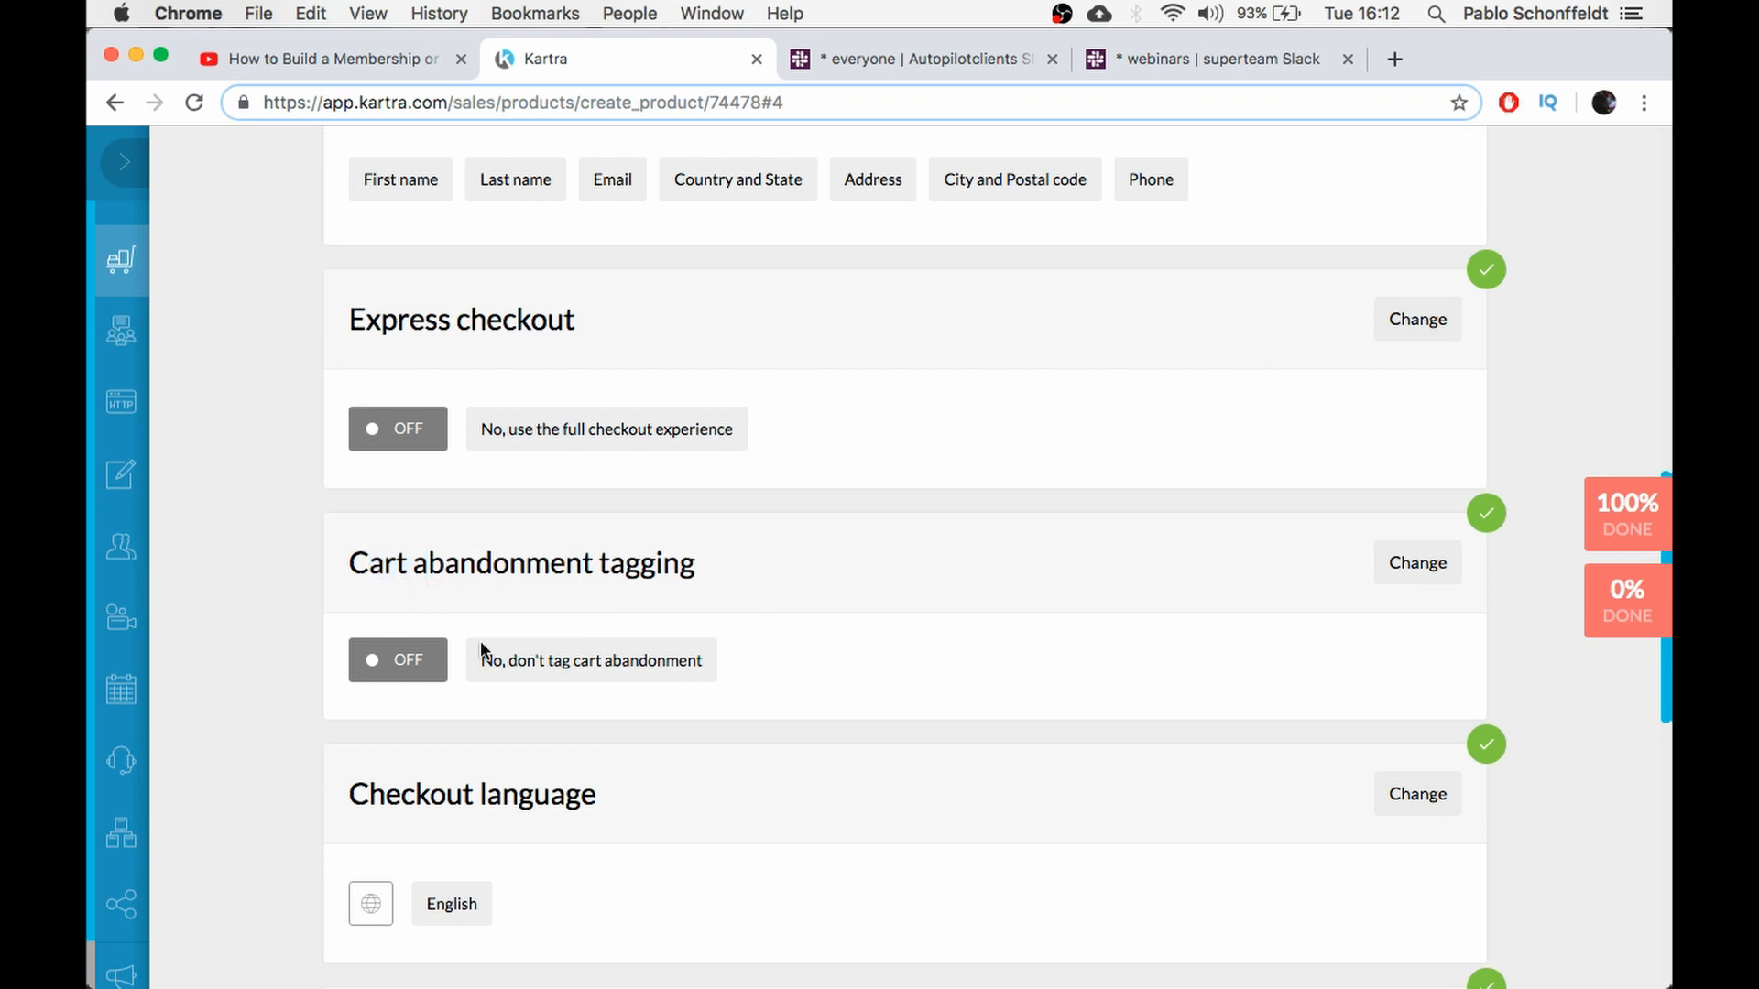
{"action": "scroll", "coordinate": [696, 645], "scroll_direction": "down", "scroll_amount": 3}
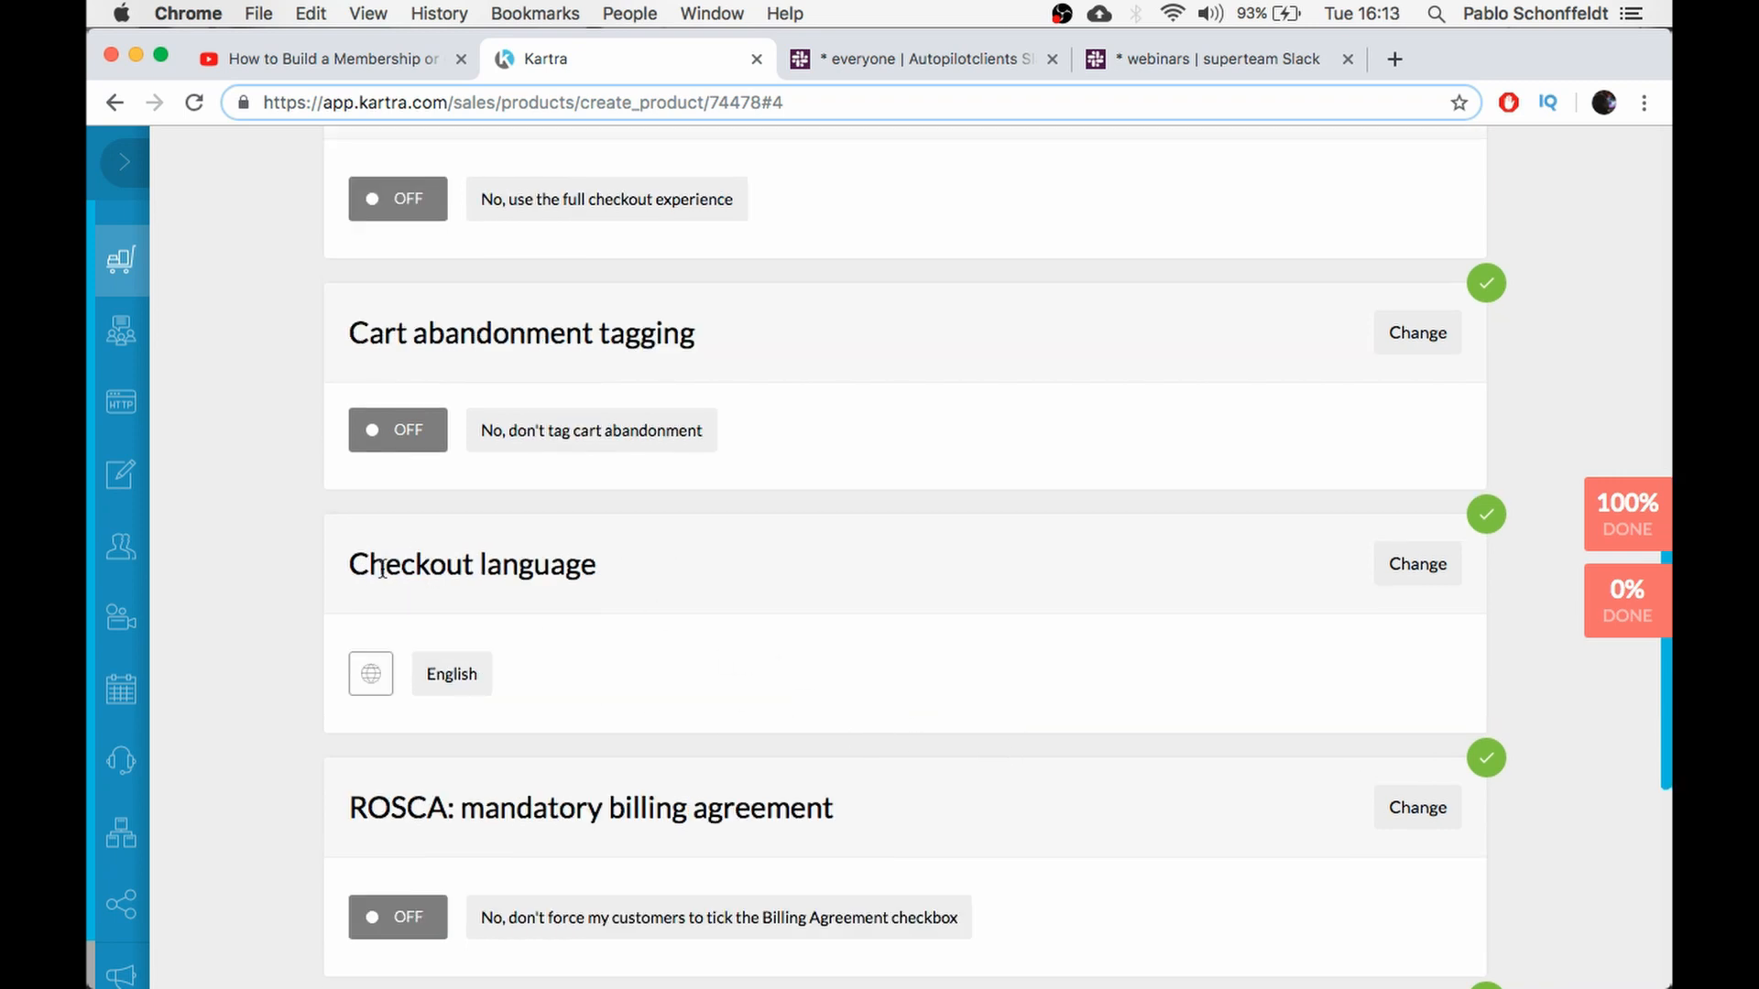
{"action": "scroll", "coordinate": [612, 684], "scroll_direction": "down", "scroll_amount": 5}
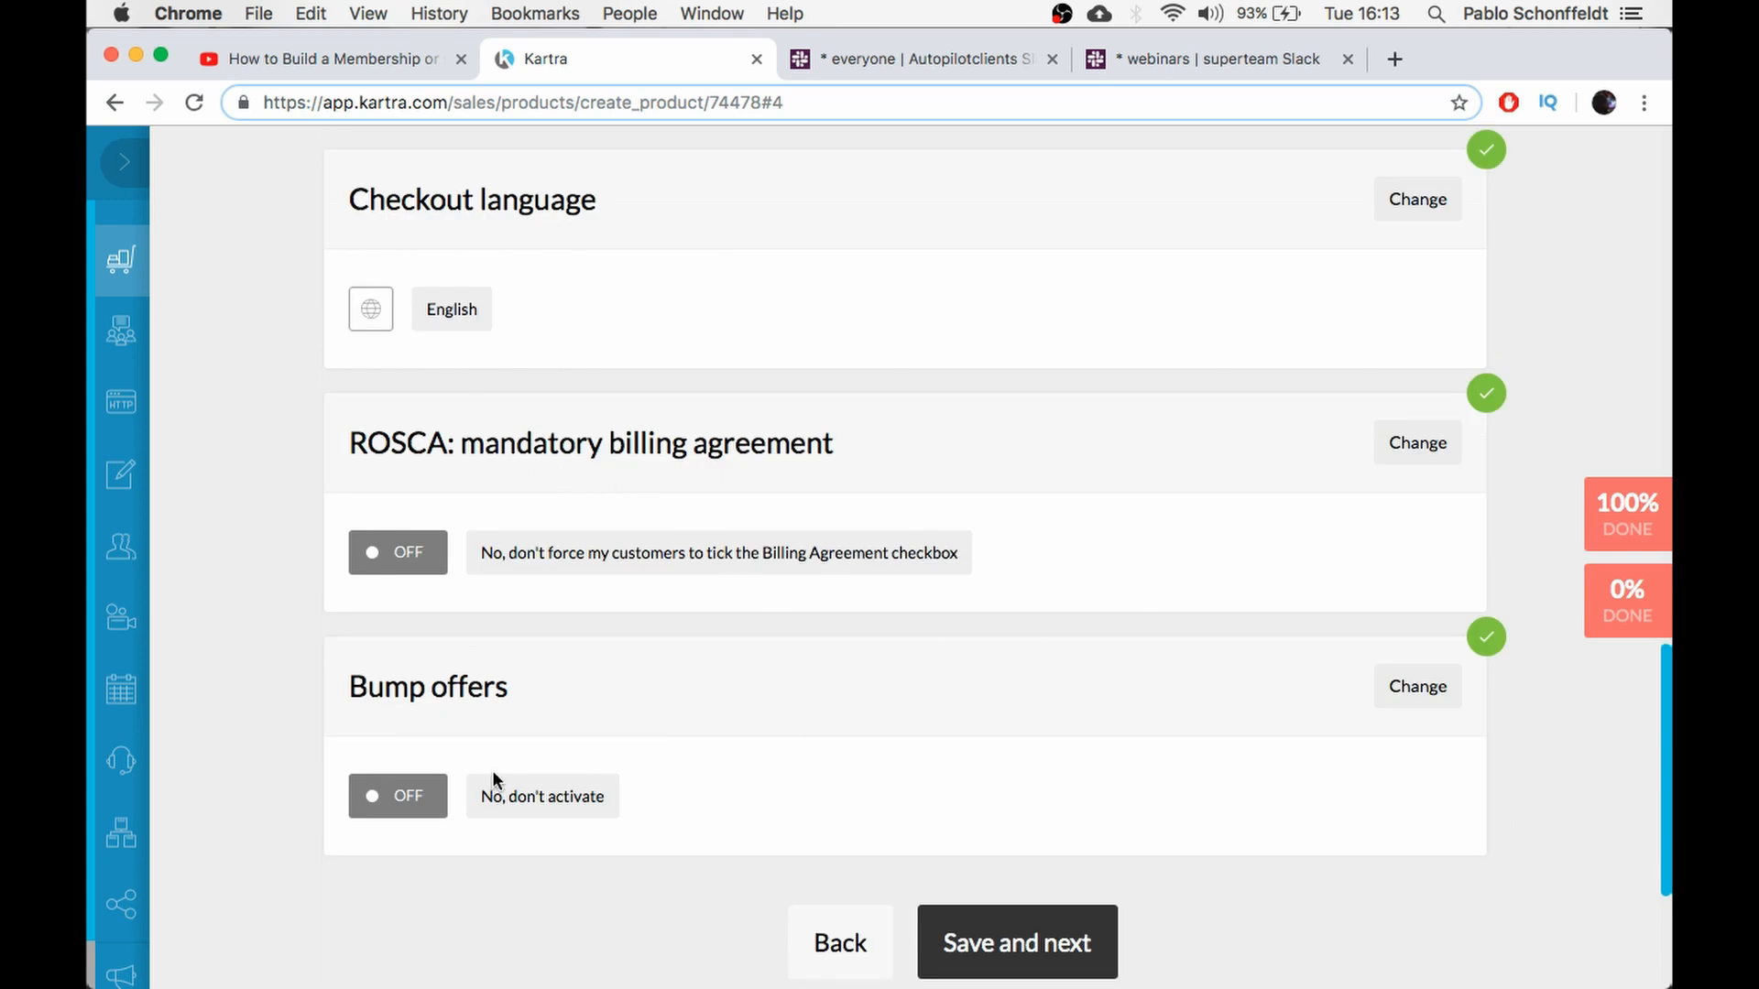
{"action": "scroll", "coordinate": [504, 770], "scroll_direction": "down", "scroll_amount": 1}
{"action": "left_click_drag", "start_coordinate": [344, 640], "coordinate": [509, 646]}
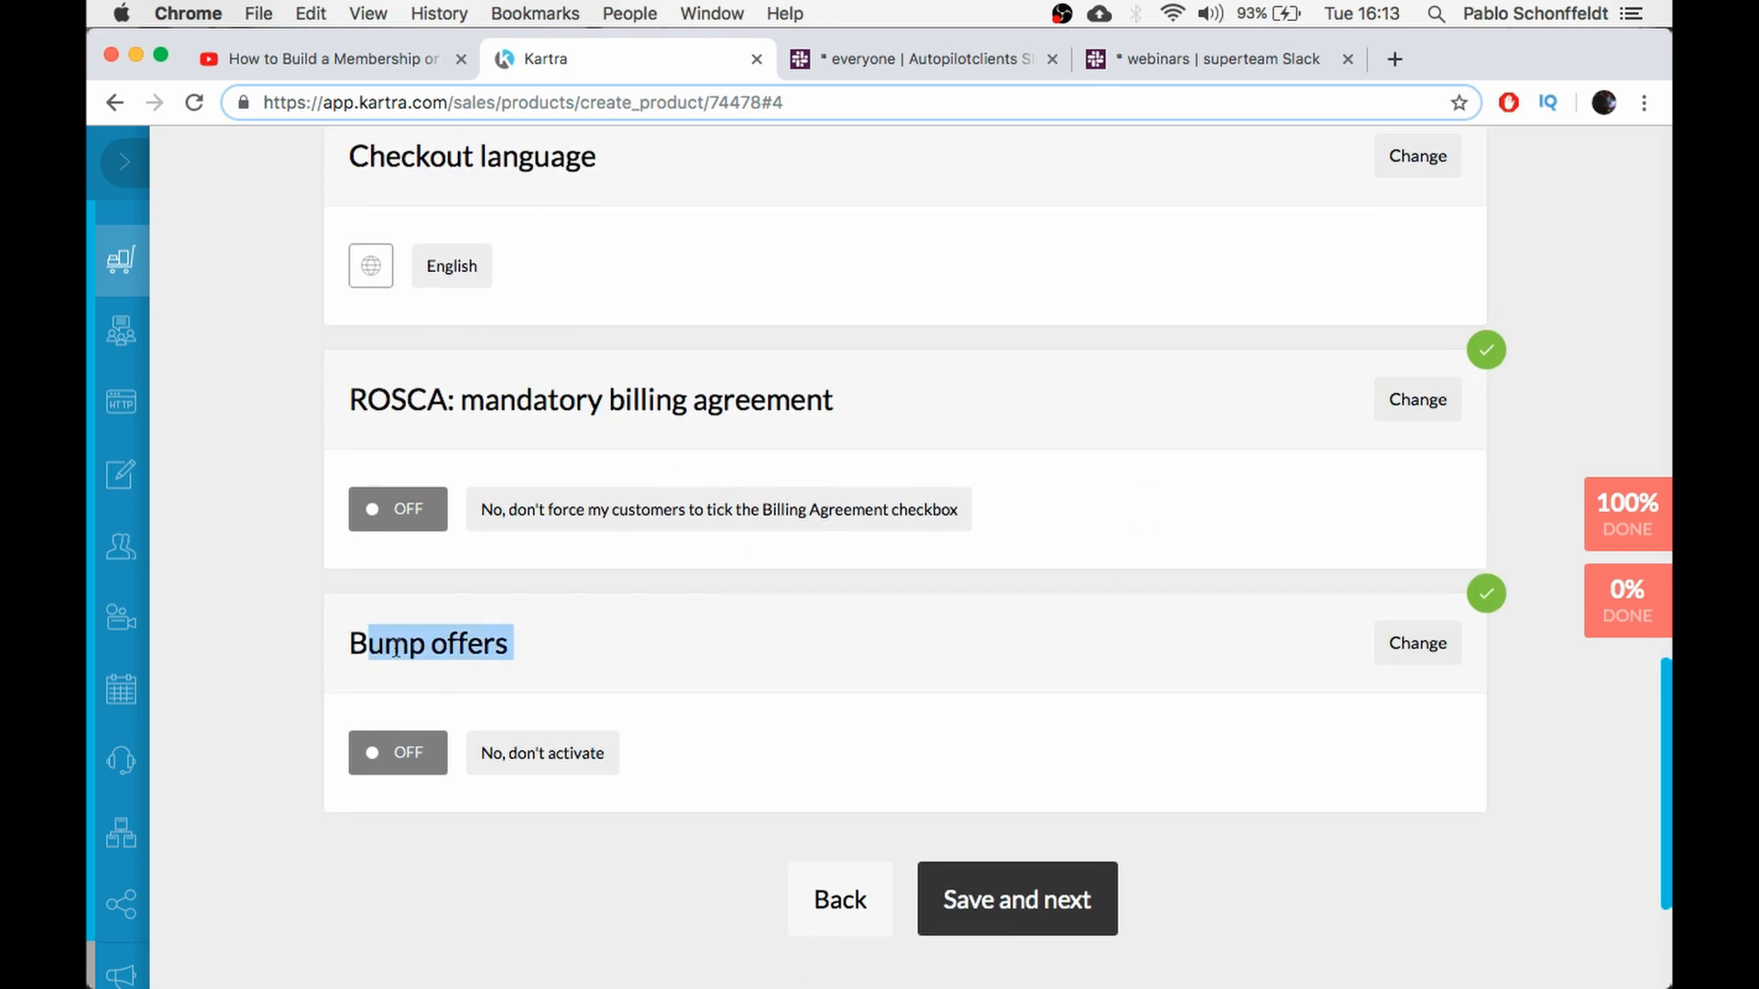
Check the remaining checkout settings, then save them and continue to the Post Sale stage
{"action": "left_click", "coordinate": [304, 653]}
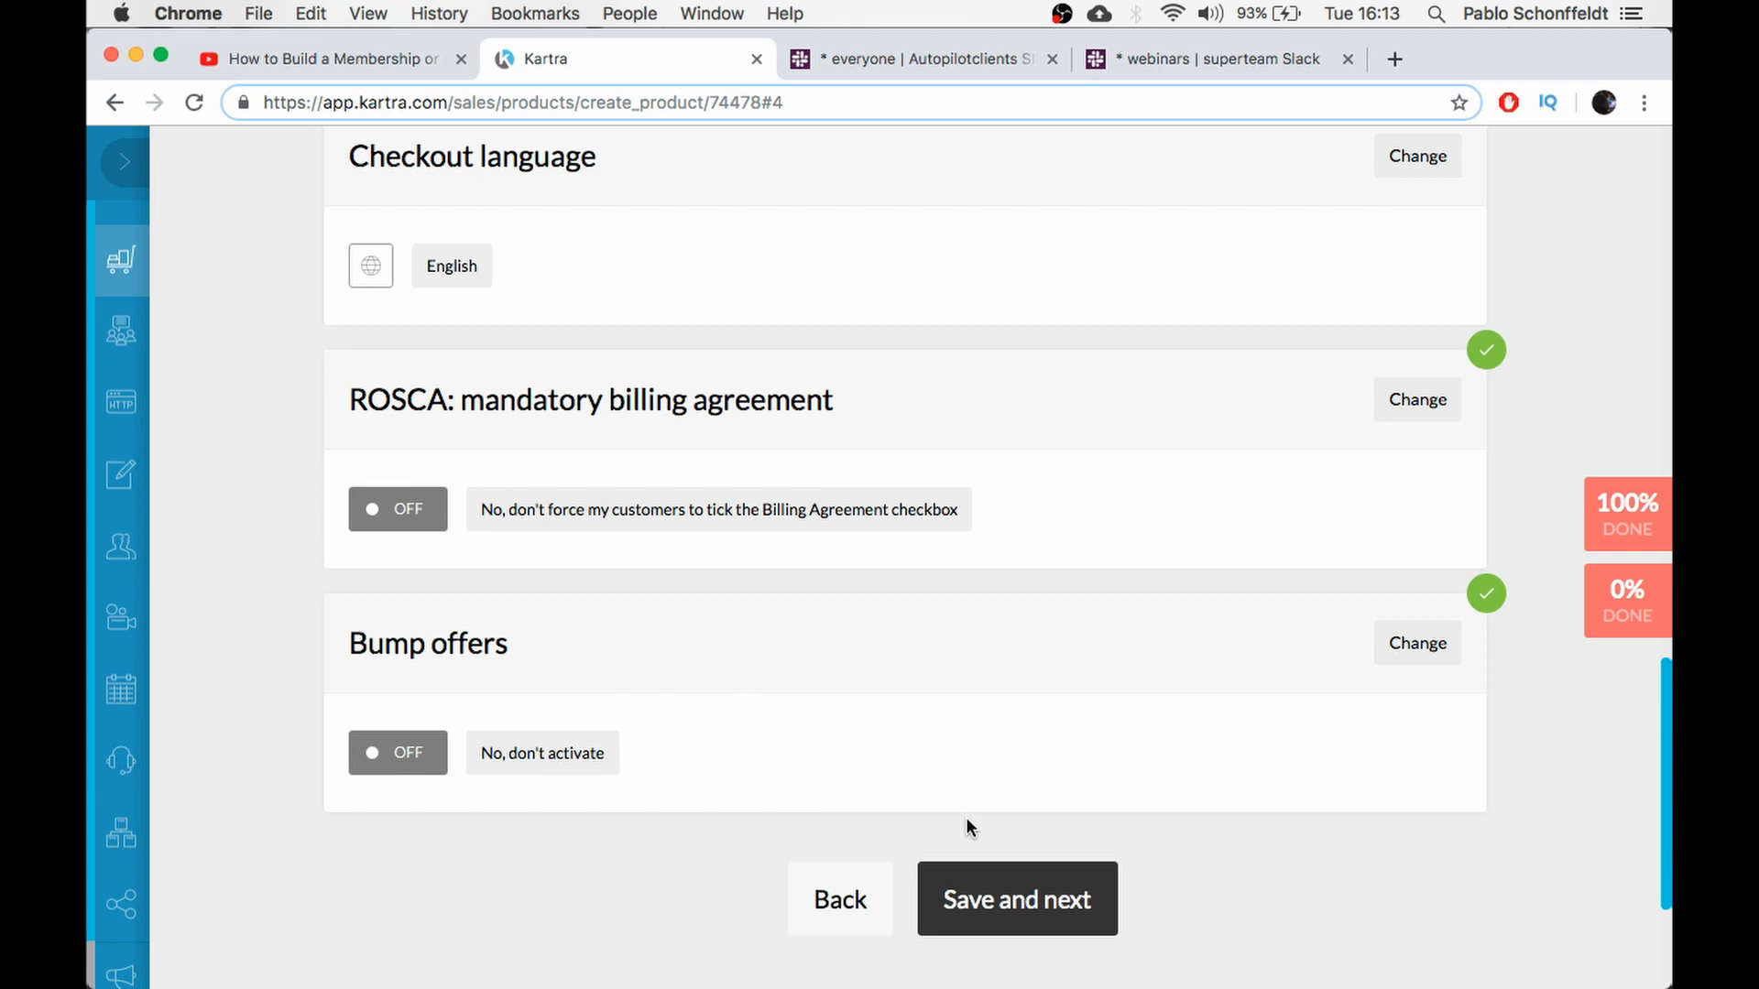
{"action": "scroll", "coordinate": [1128, 519], "scroll_direction": "up", "scroll_amount": 13}
{"action": "scroll", "coordinate": [1131, 518], "scroll_direction": "down", "scroll_amount": 16}
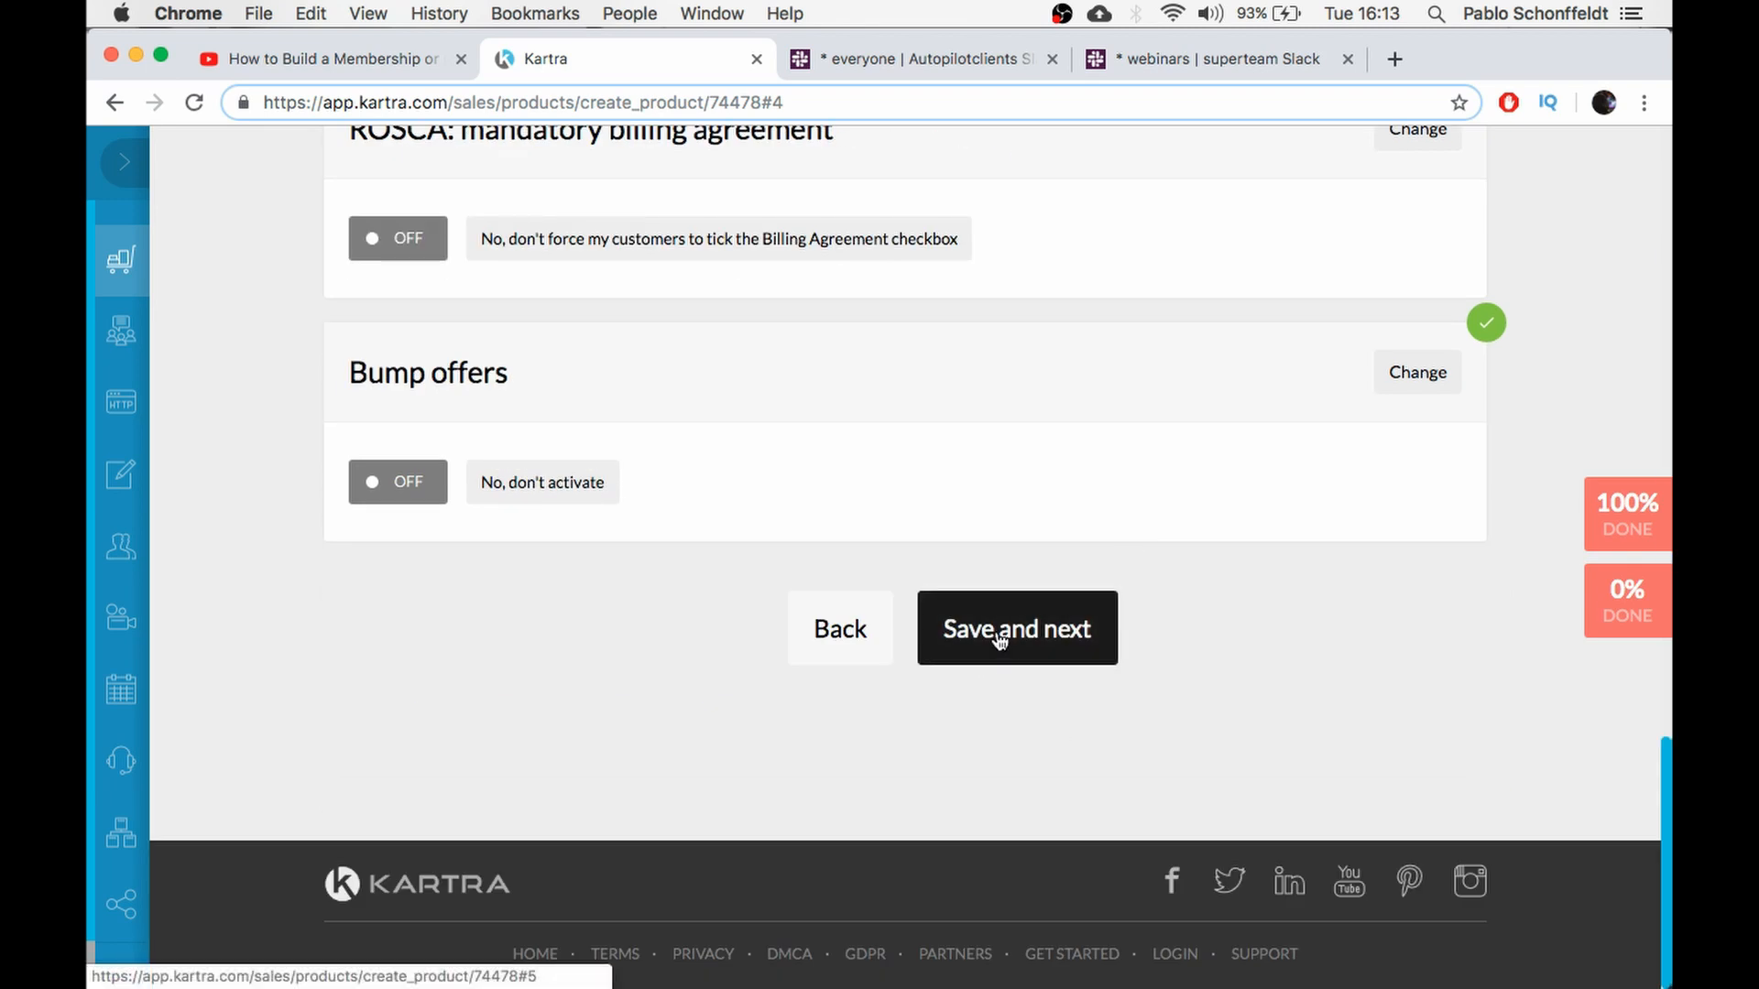
{"action": "left_click", "coordinate": [999, 632]}
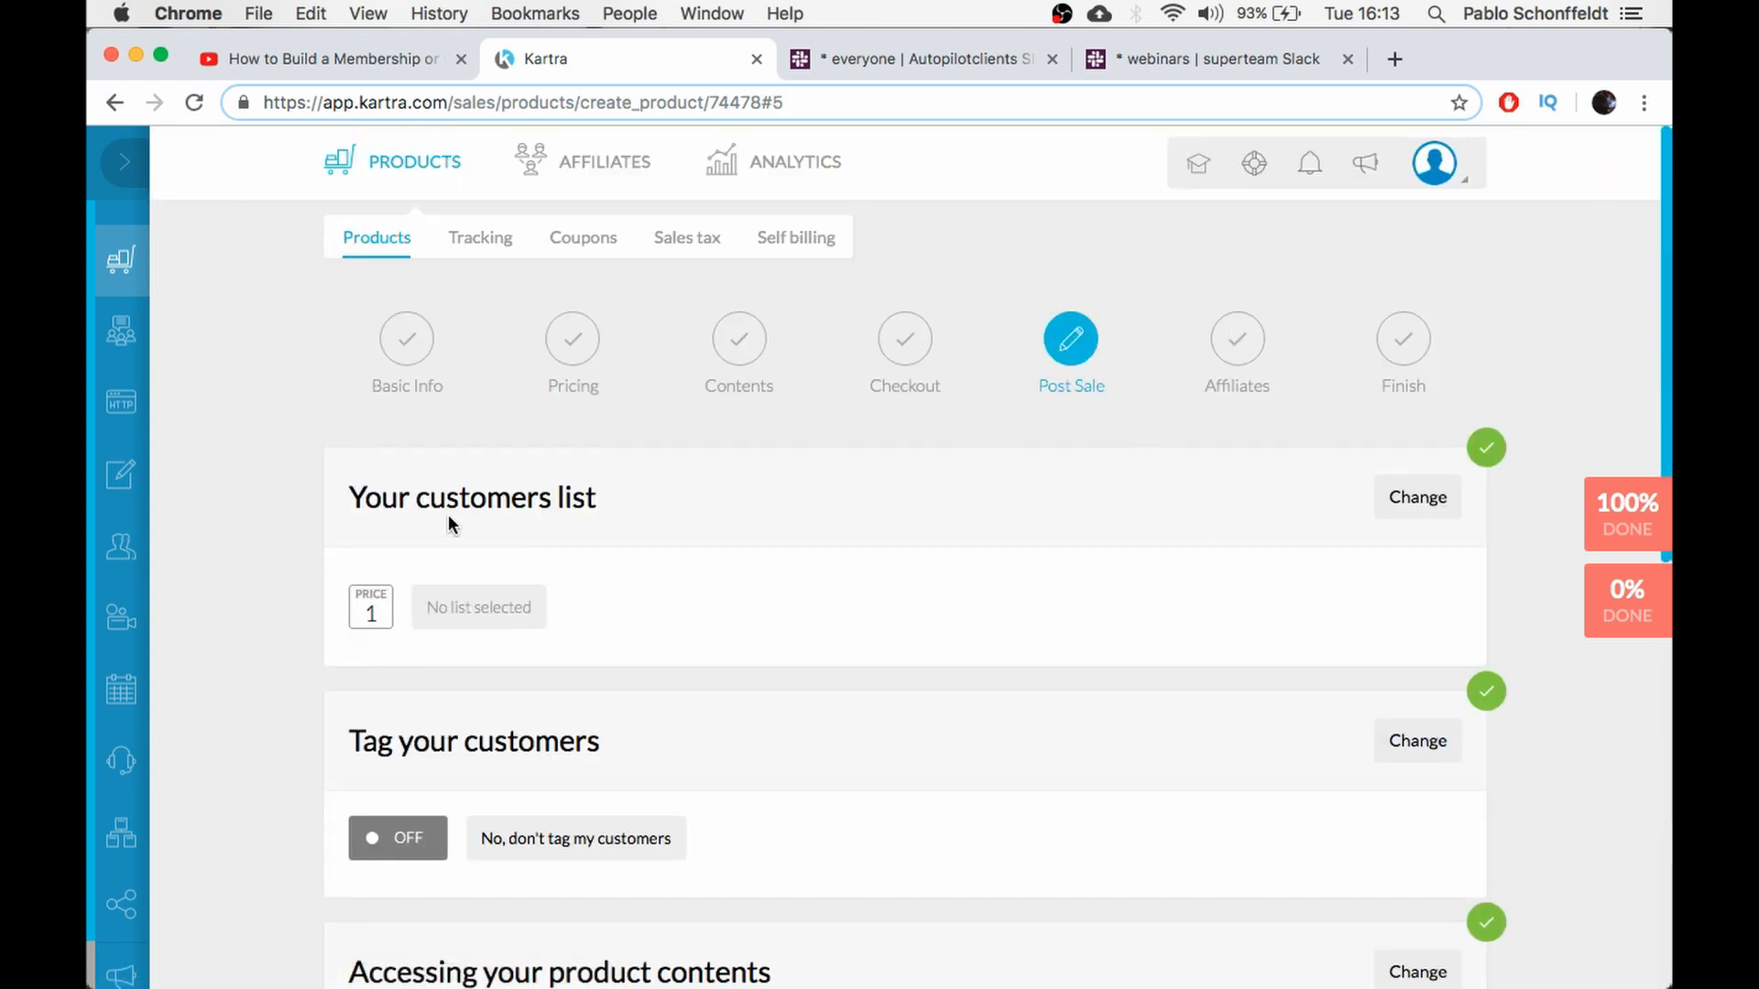
Browse the available customer lists, save the customers list section without selecting one, and review the customer tagging option
{"action": "left_click", "coordinate": [1417, 496]}
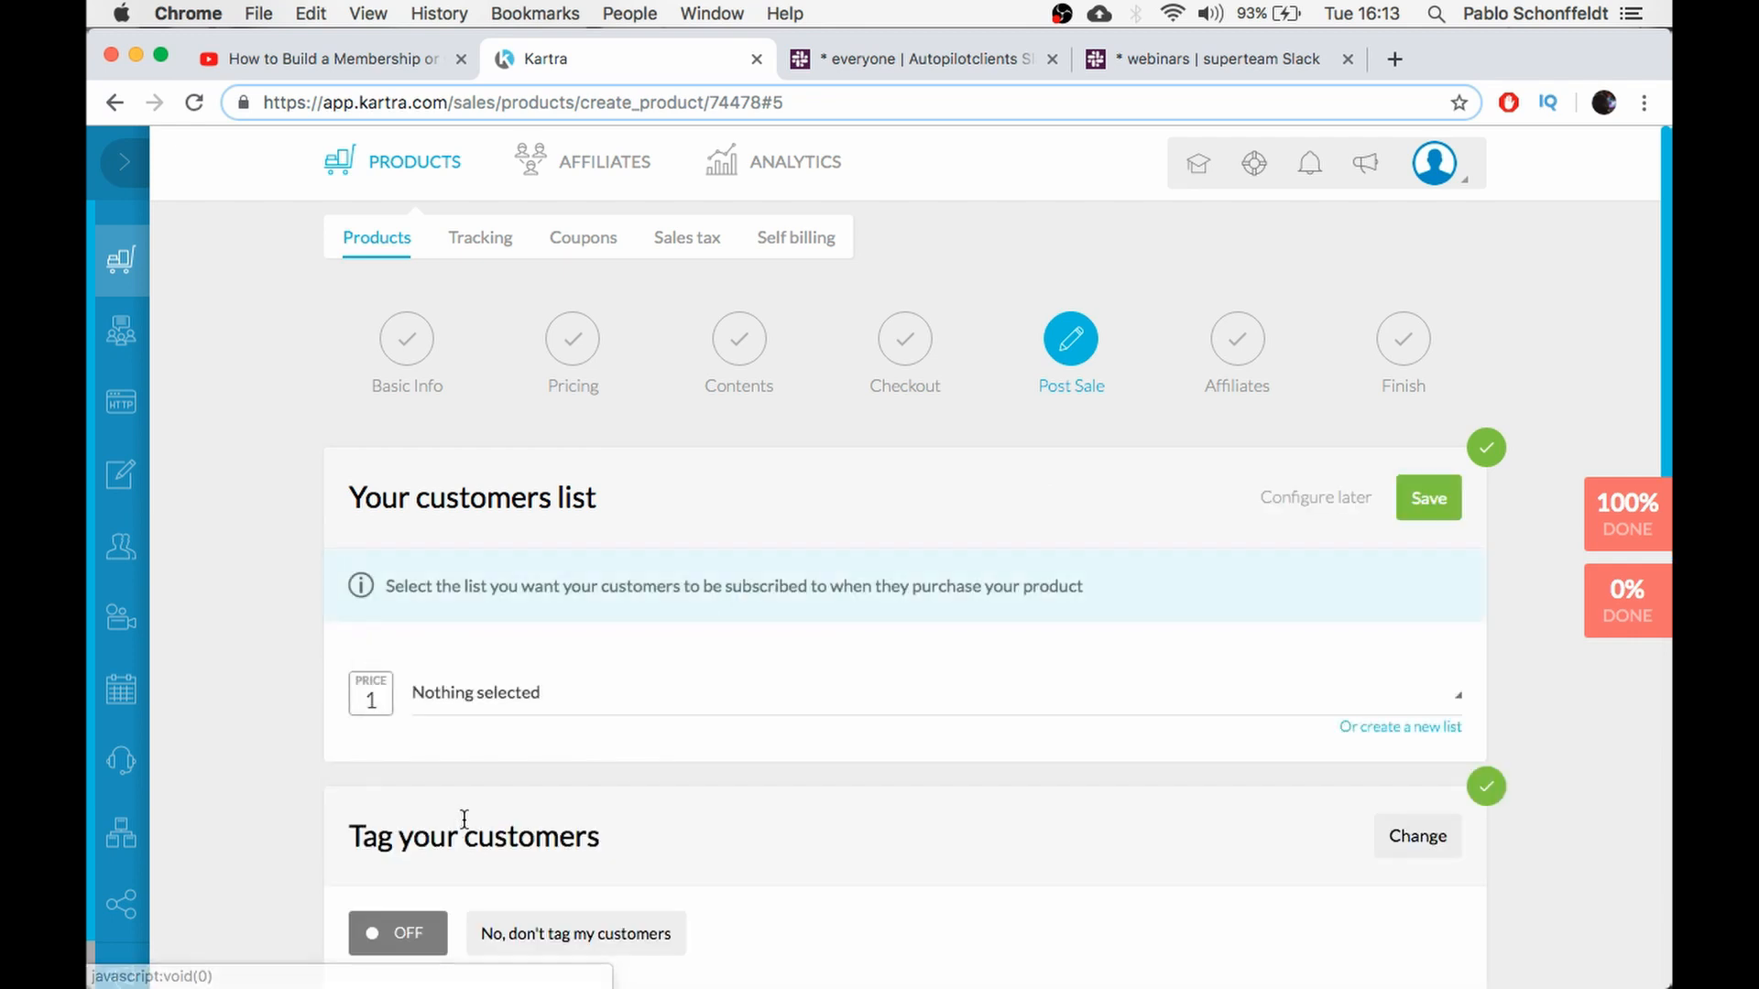
{"action": "left_click", "coordinate": [534, 706]}
{"action": "scroll", "coordinate": [632, 568], "scroll_direction": "down", "scroll_amount": 10}
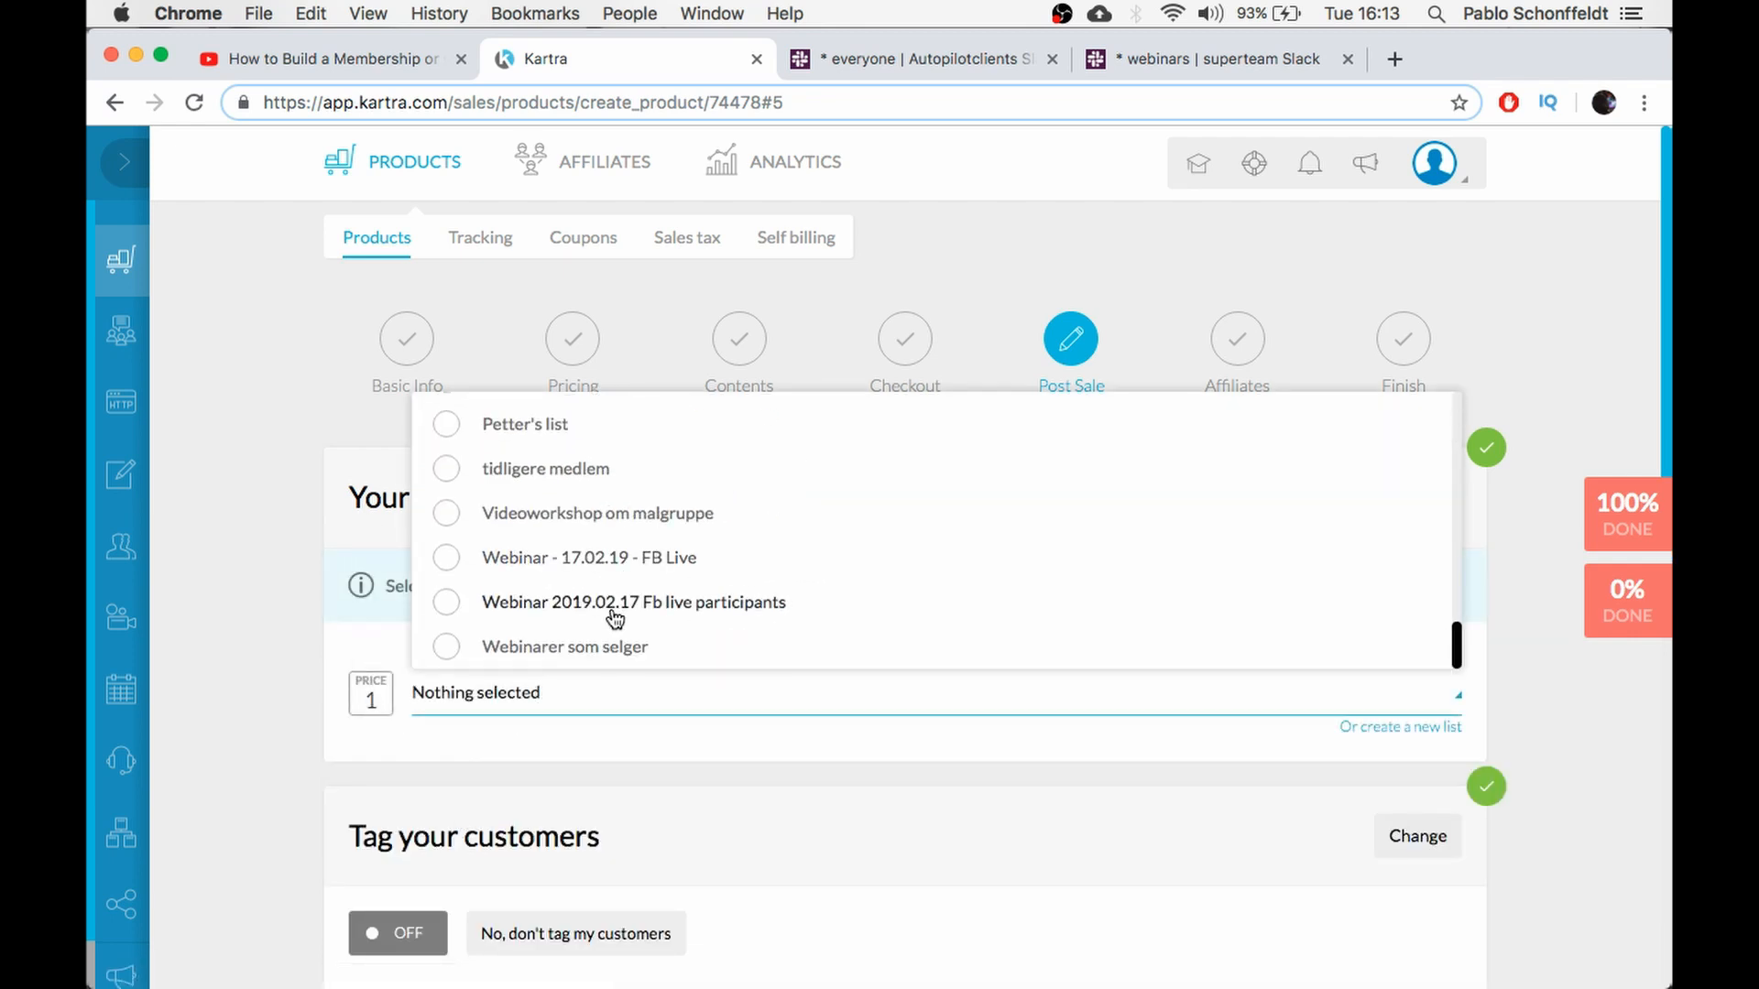
{"action": "scroll", "coordinate": [611, 619], "scroll_direction": "up", "scroll_amount": 2}
{"action": "scroll", "coordinate": [611, 618], "scroll_direction": "down", "scroll_amount": 2}
{"action": "scroll", "coordinate": [623, 659], "scroll_direction": "up", "scroll_amount": 10}
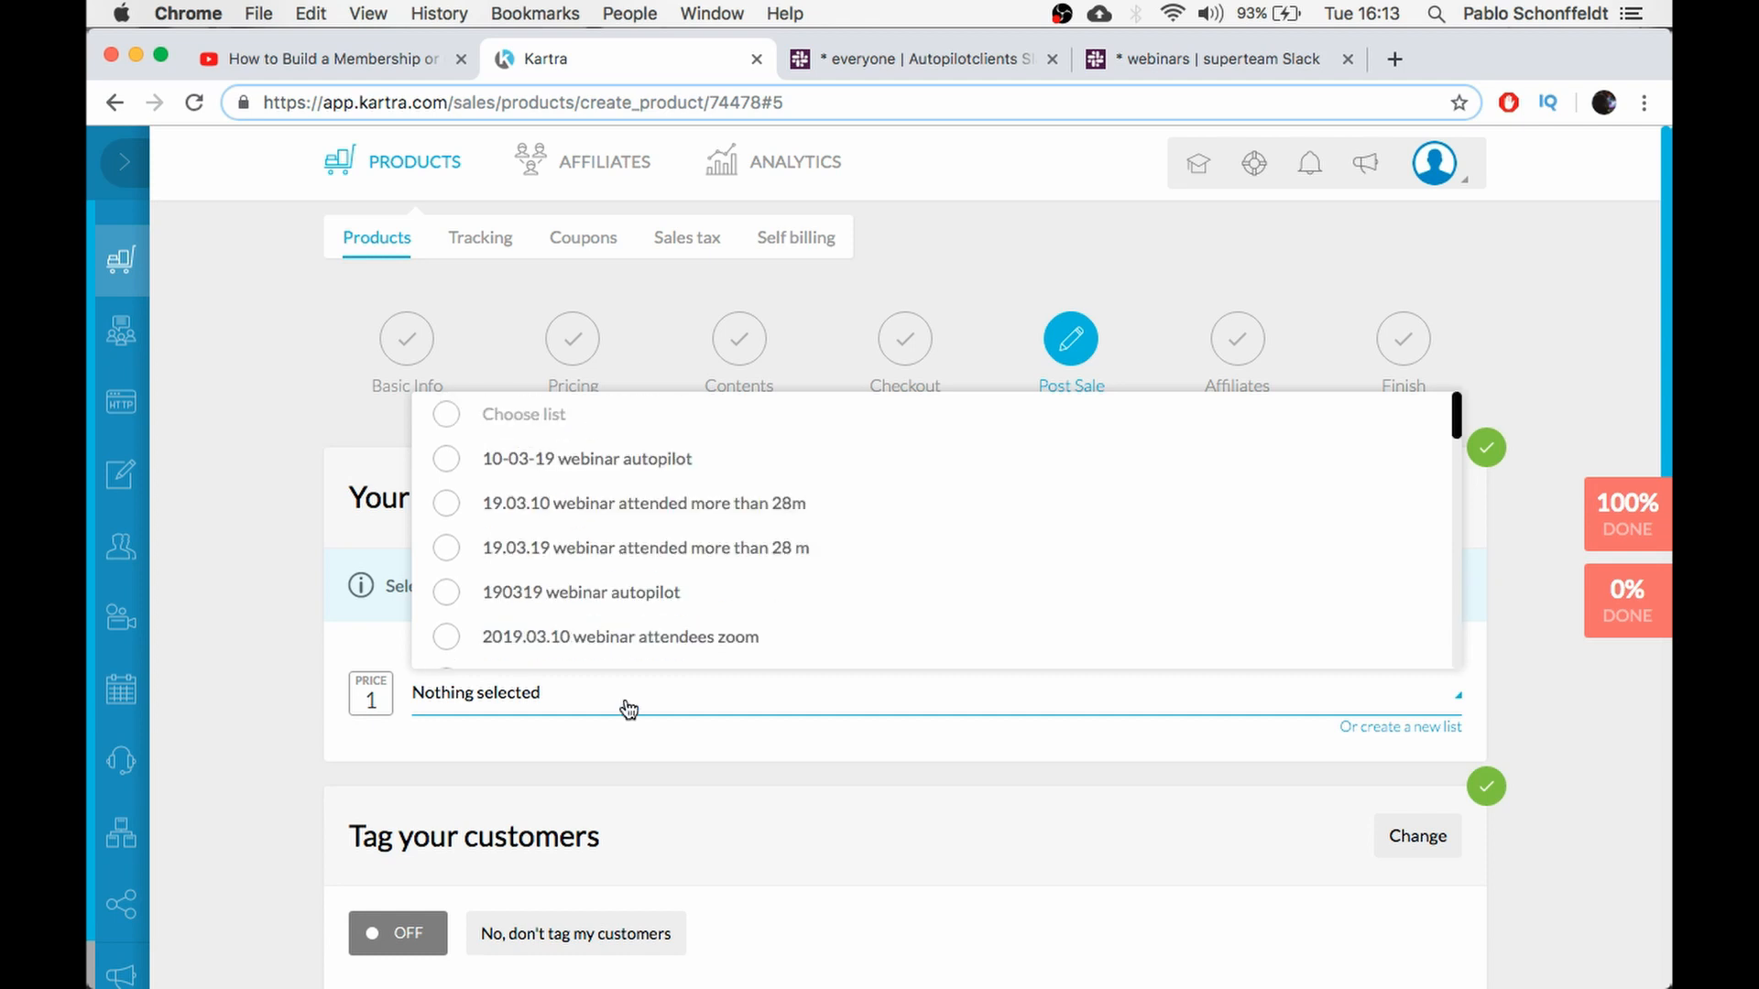
{"action": "left_click", "coordinate": [312, 683]}
{"action": "scroll", "coordinate": [730, 706], "scroll_direction": "down", "scroll_amount": 1}
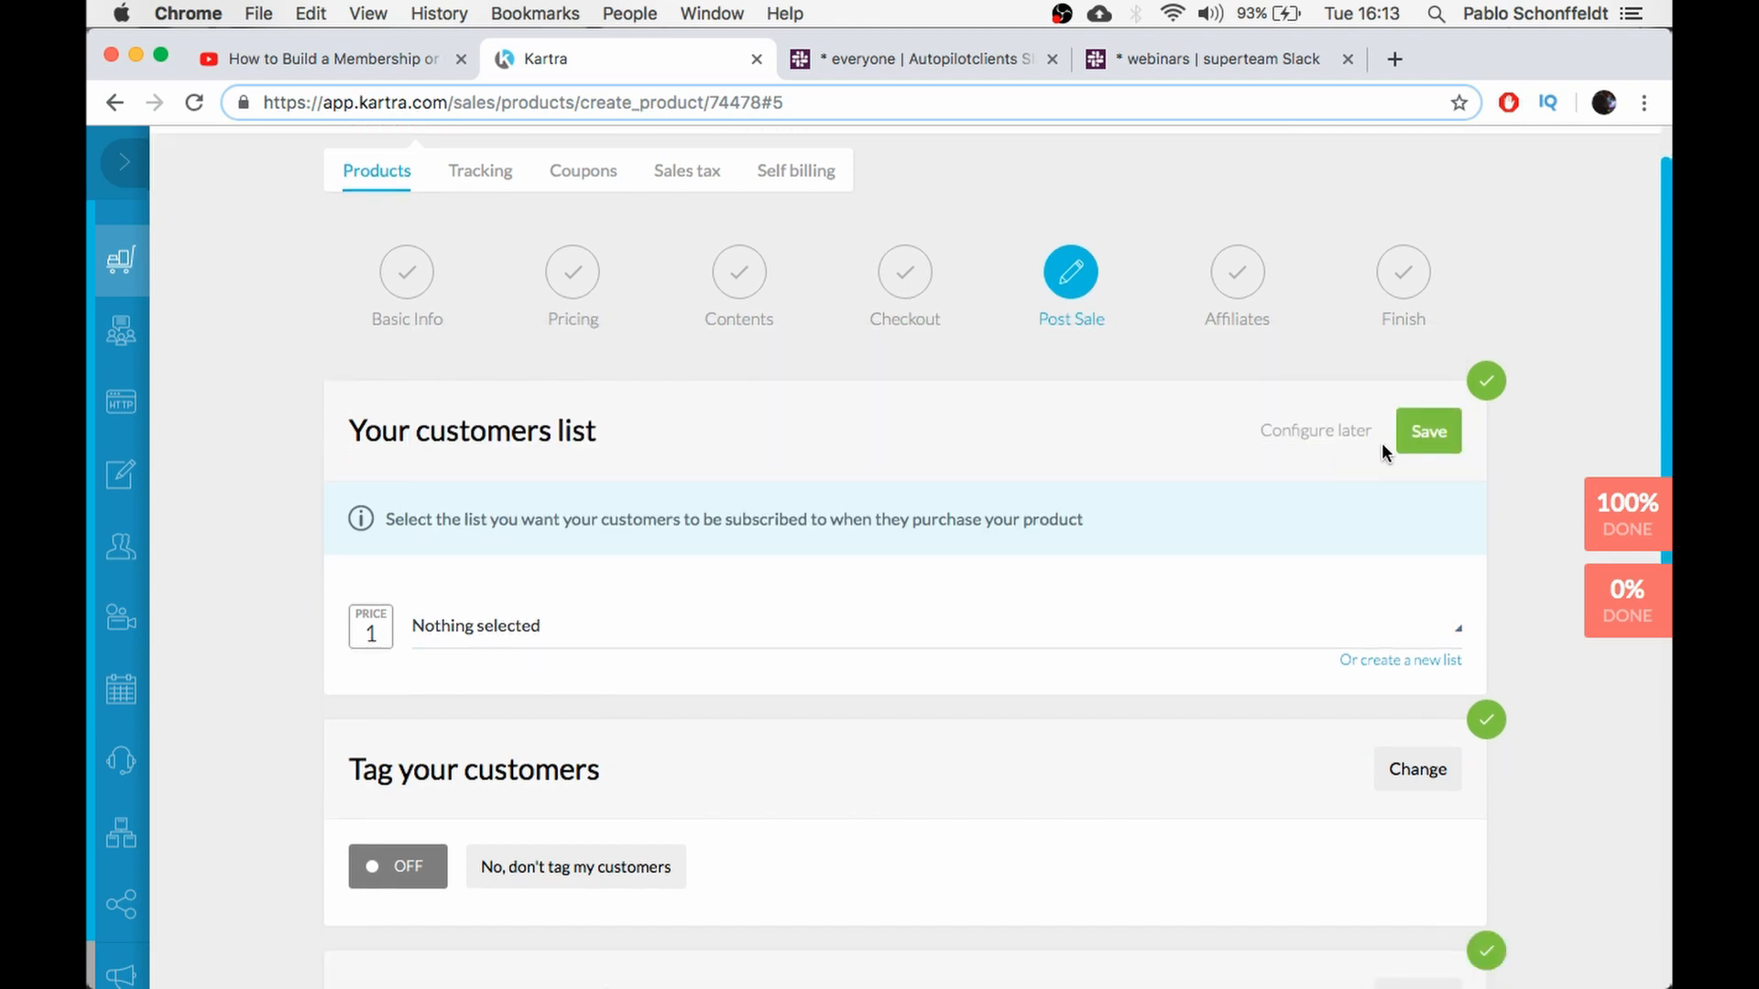
{"action": "left_click", "coordinate": [1426, 436]}
{"action": "scroll", "coordinate": [846, 584], "scroll_direction": "down", "scroll_amount": 3}
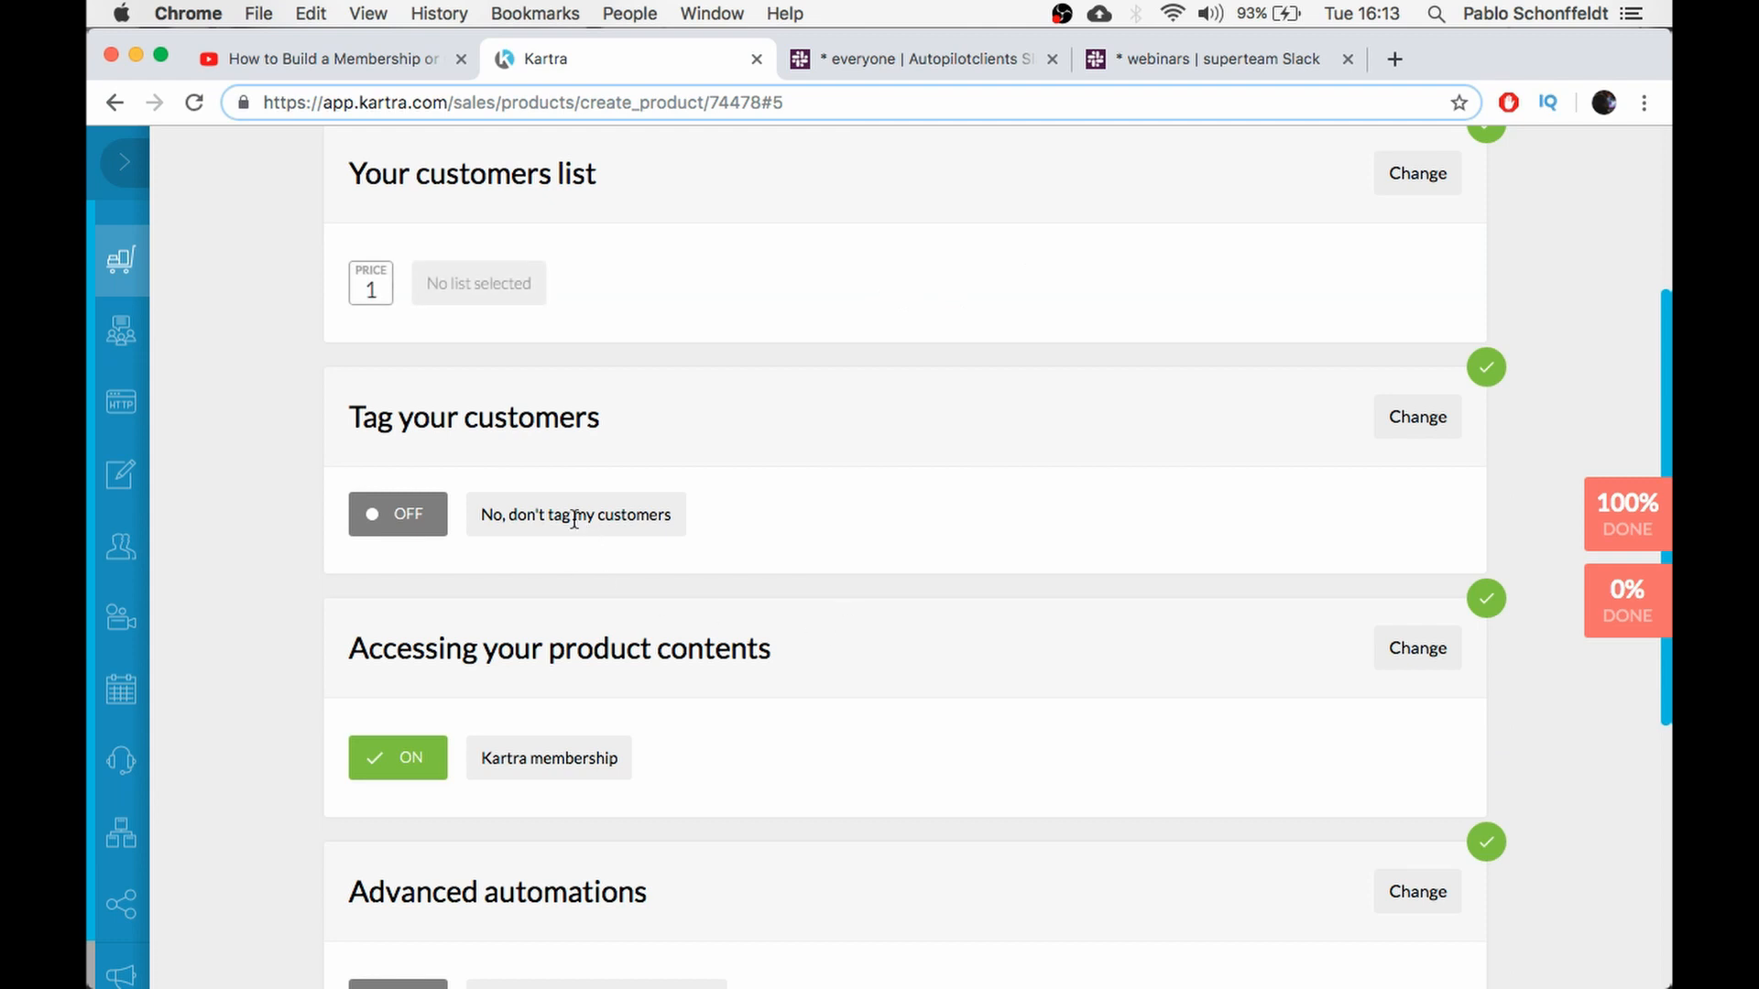
{"action": "left_click_drag", "start_coordinate": [364, 417], "coordinate": [587, 423]}
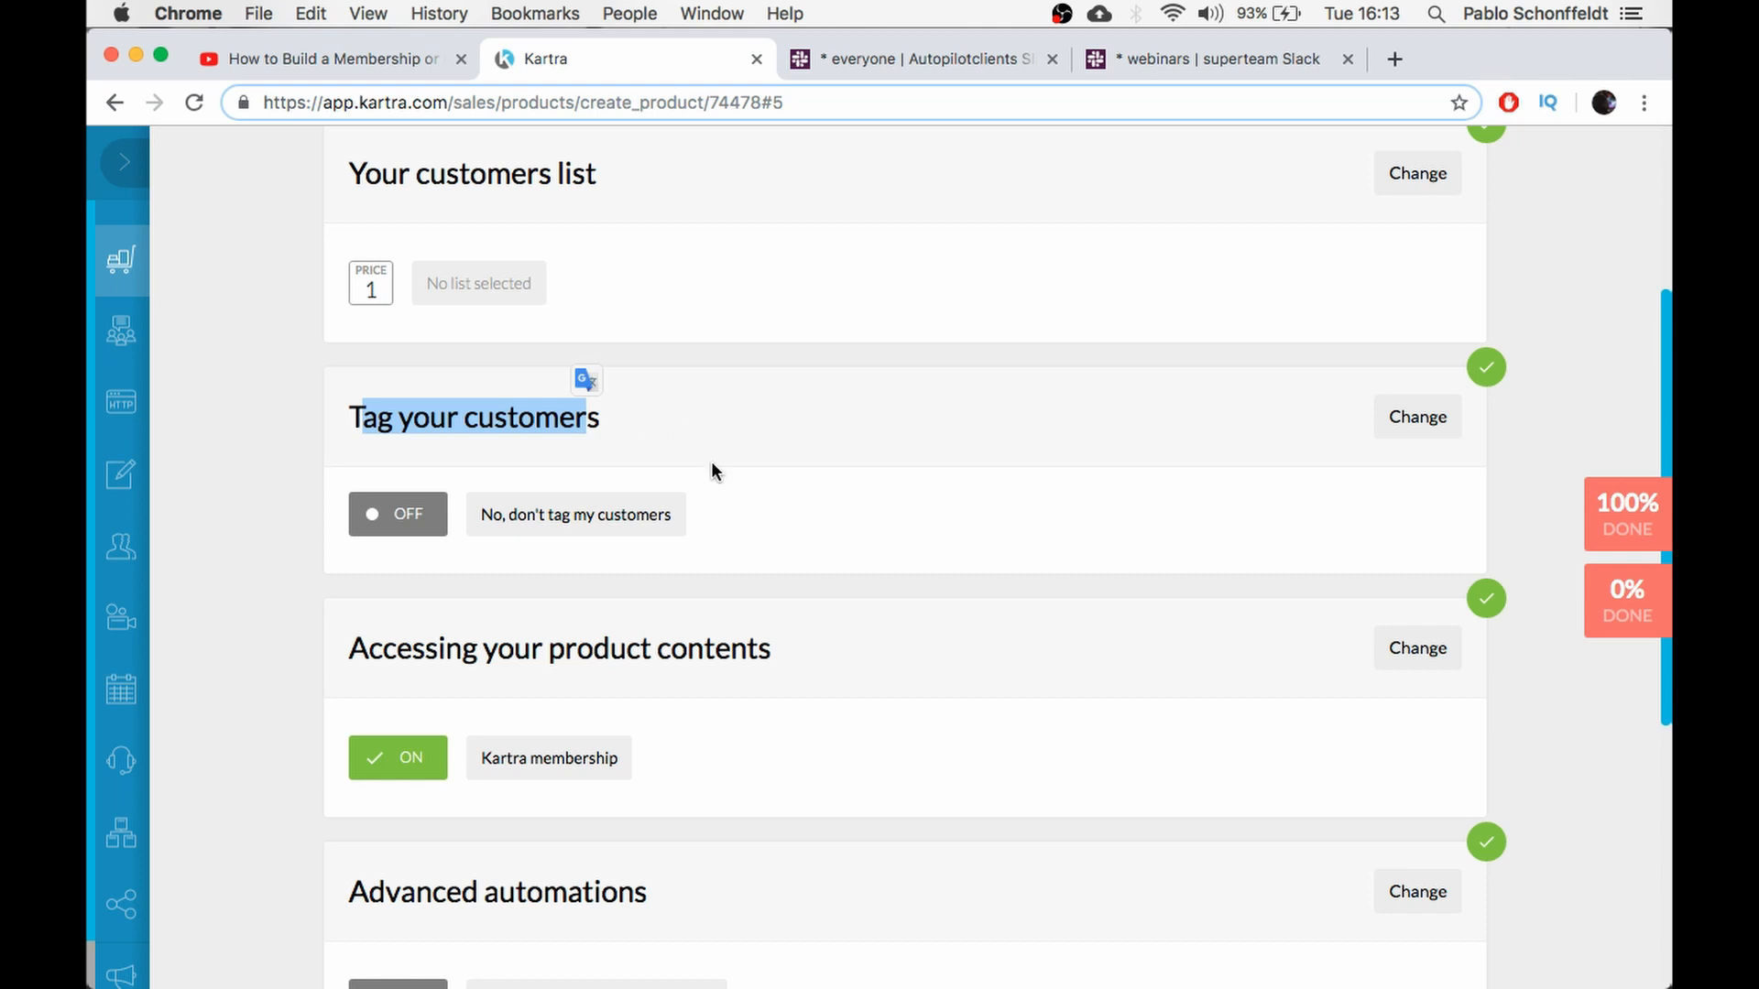
{"action": "left_click", "coordinate": [868, 657]}
{"action": "scroll", "coordinate": [866, 646], "scroll_direction": "down", "scroll_amount": 3}
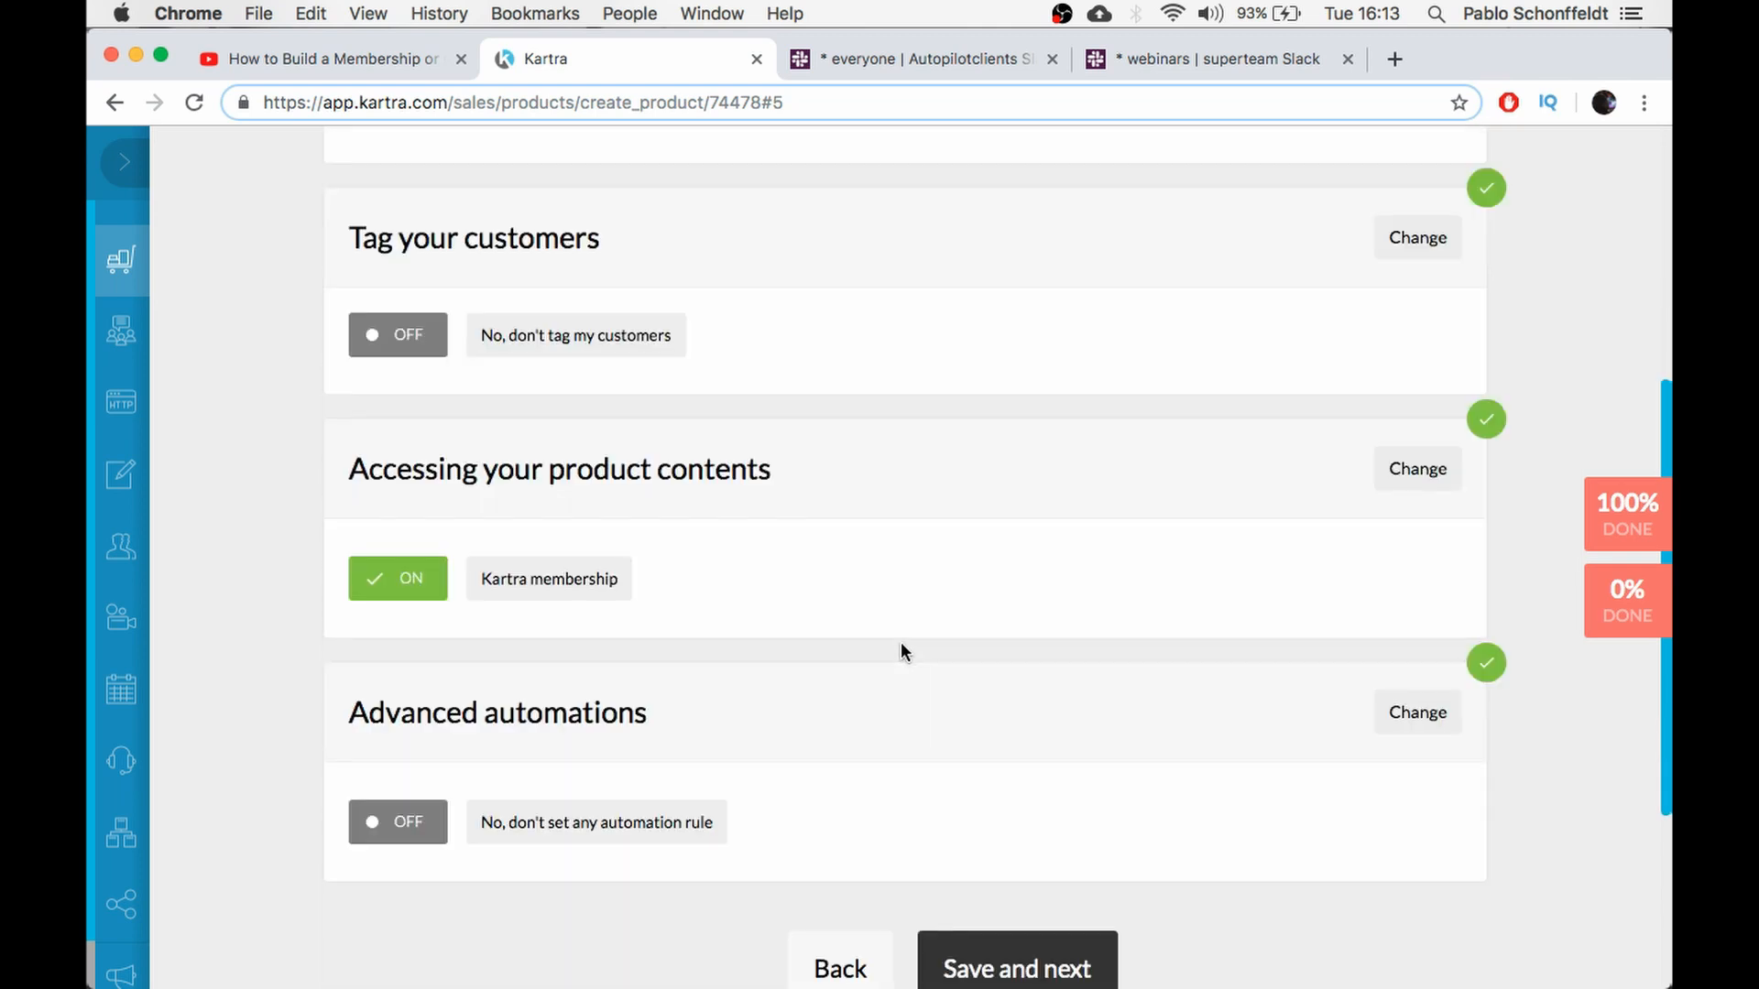
Set product content access to Kartra membership for Dog Lover with the Standard access level, and save it
{"action": "left_click", "coordinate": [1406, 467]}
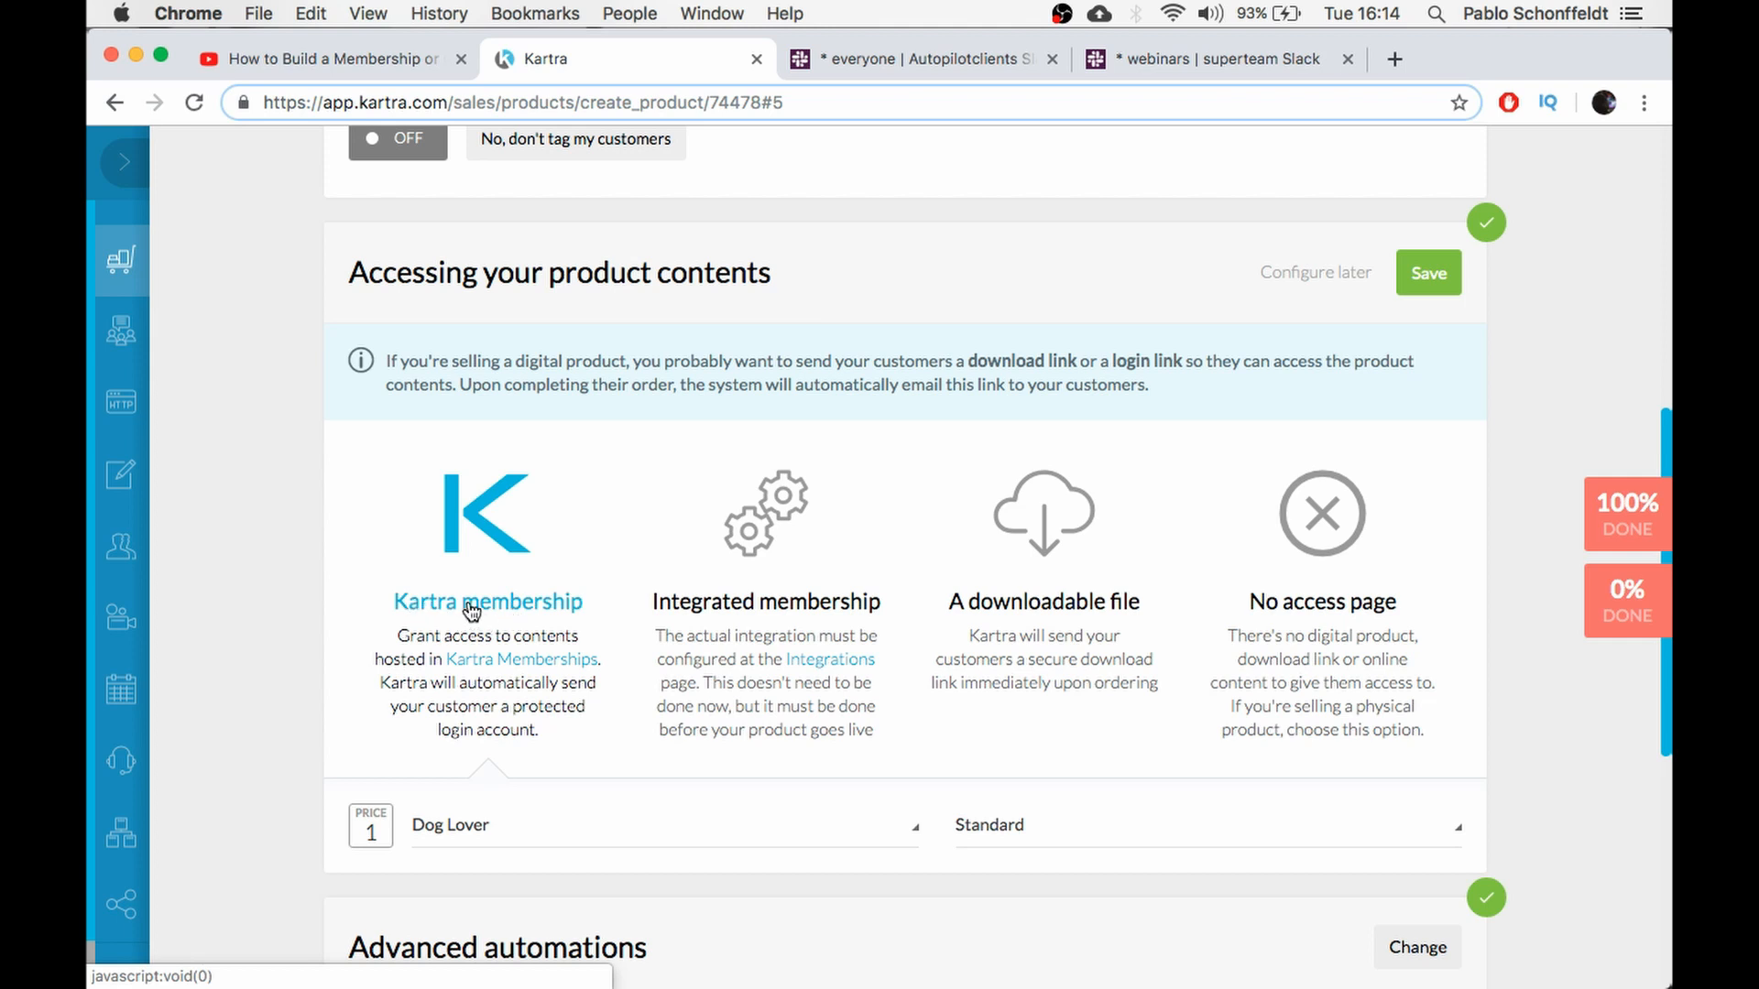
{"action": "left_click", "coordinate": [442, 838]}
{"action": "left_click", "coordinate": [450, 679]}
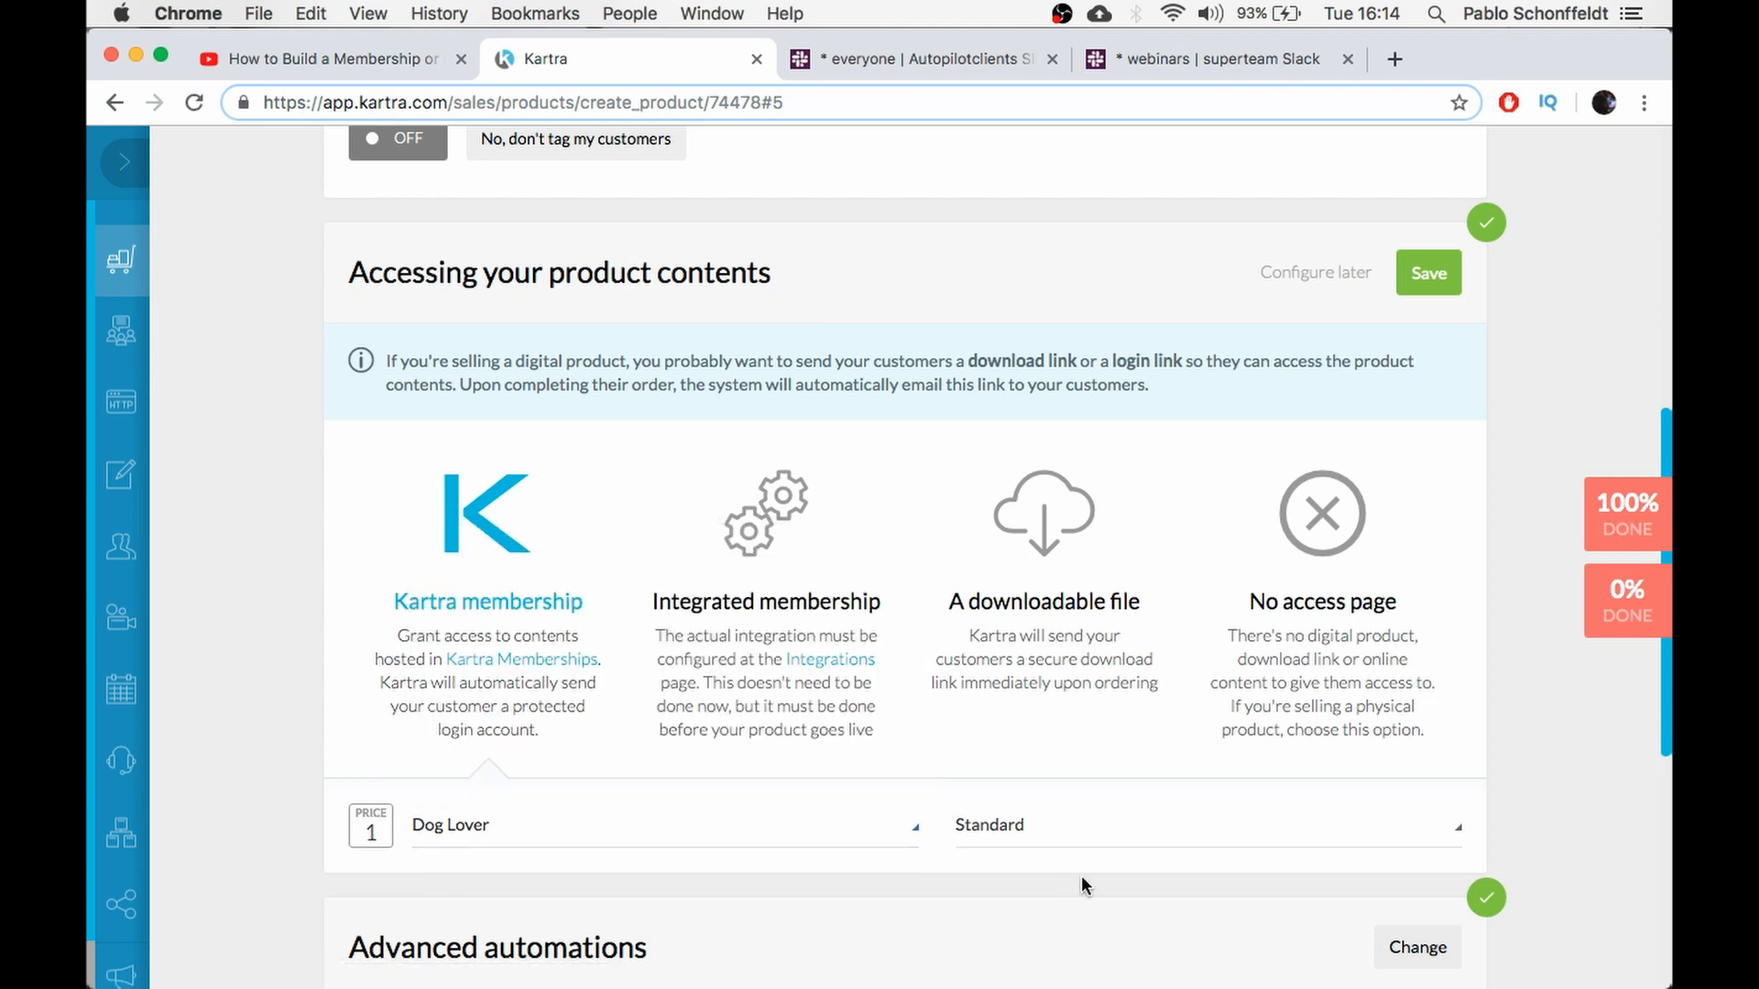
{"action": "left_click", "coordinate": [1031, 833]}
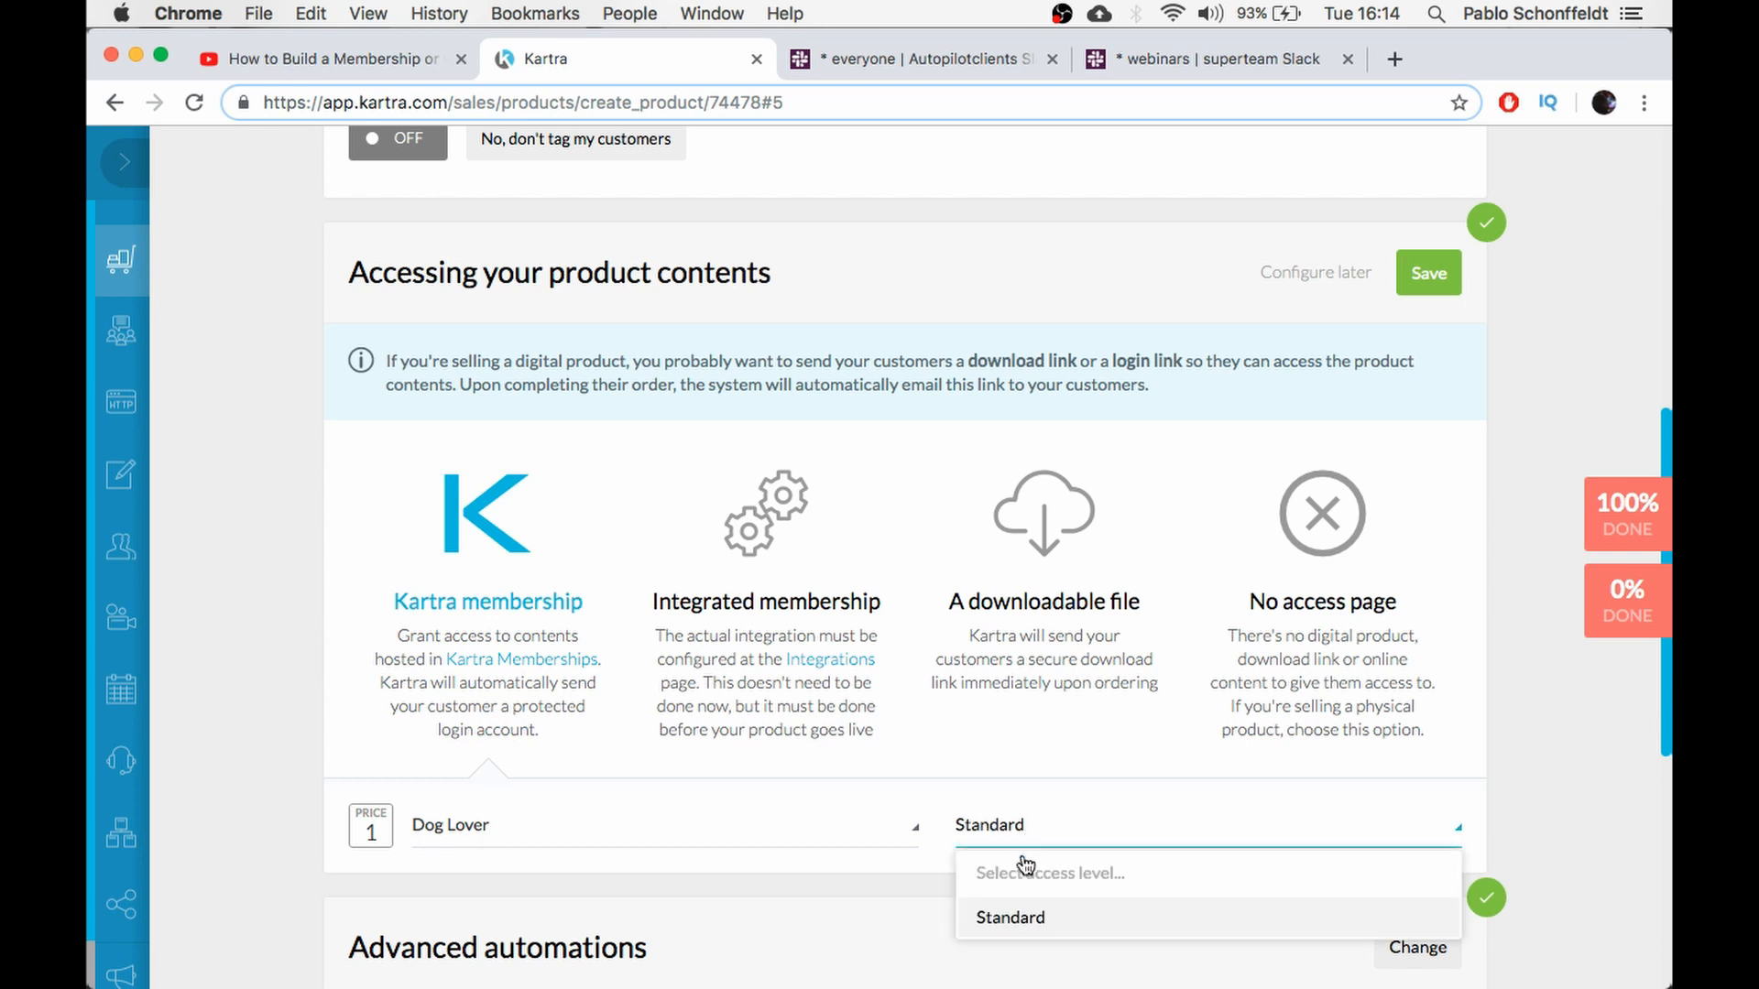
{"action": "left_click", "coordinate": [1015, 919]}
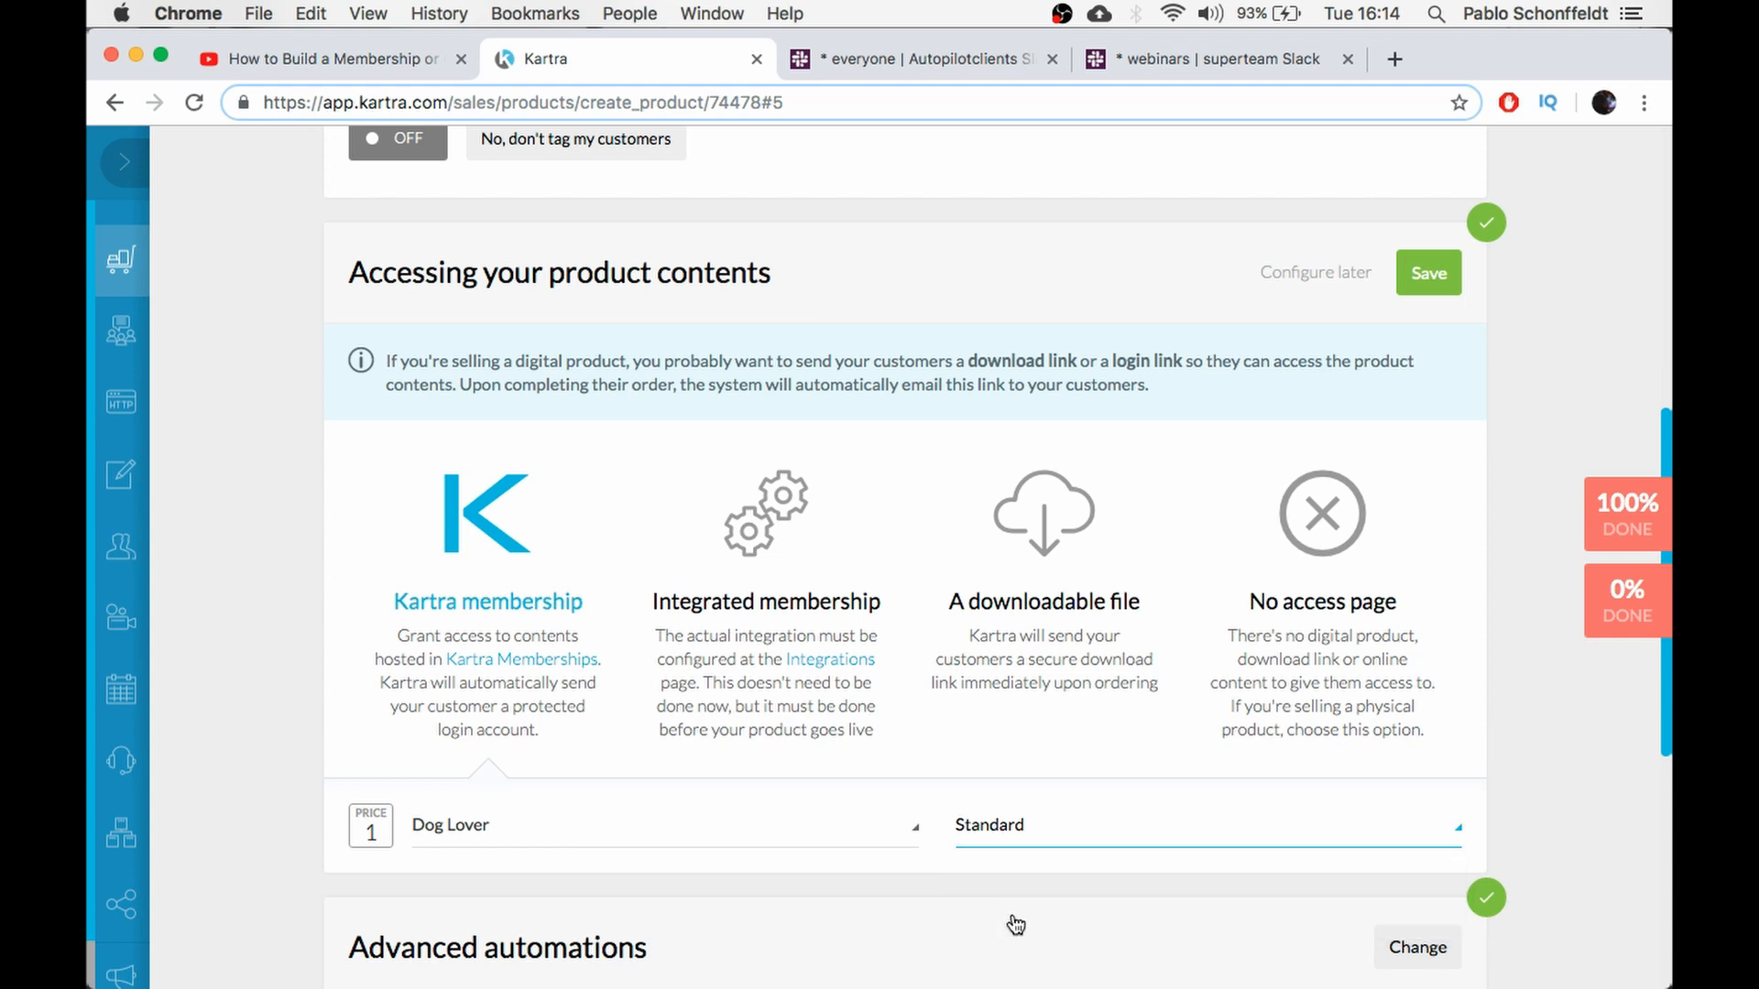
{"action": "left_click", "coordinate": [1431, 268]}
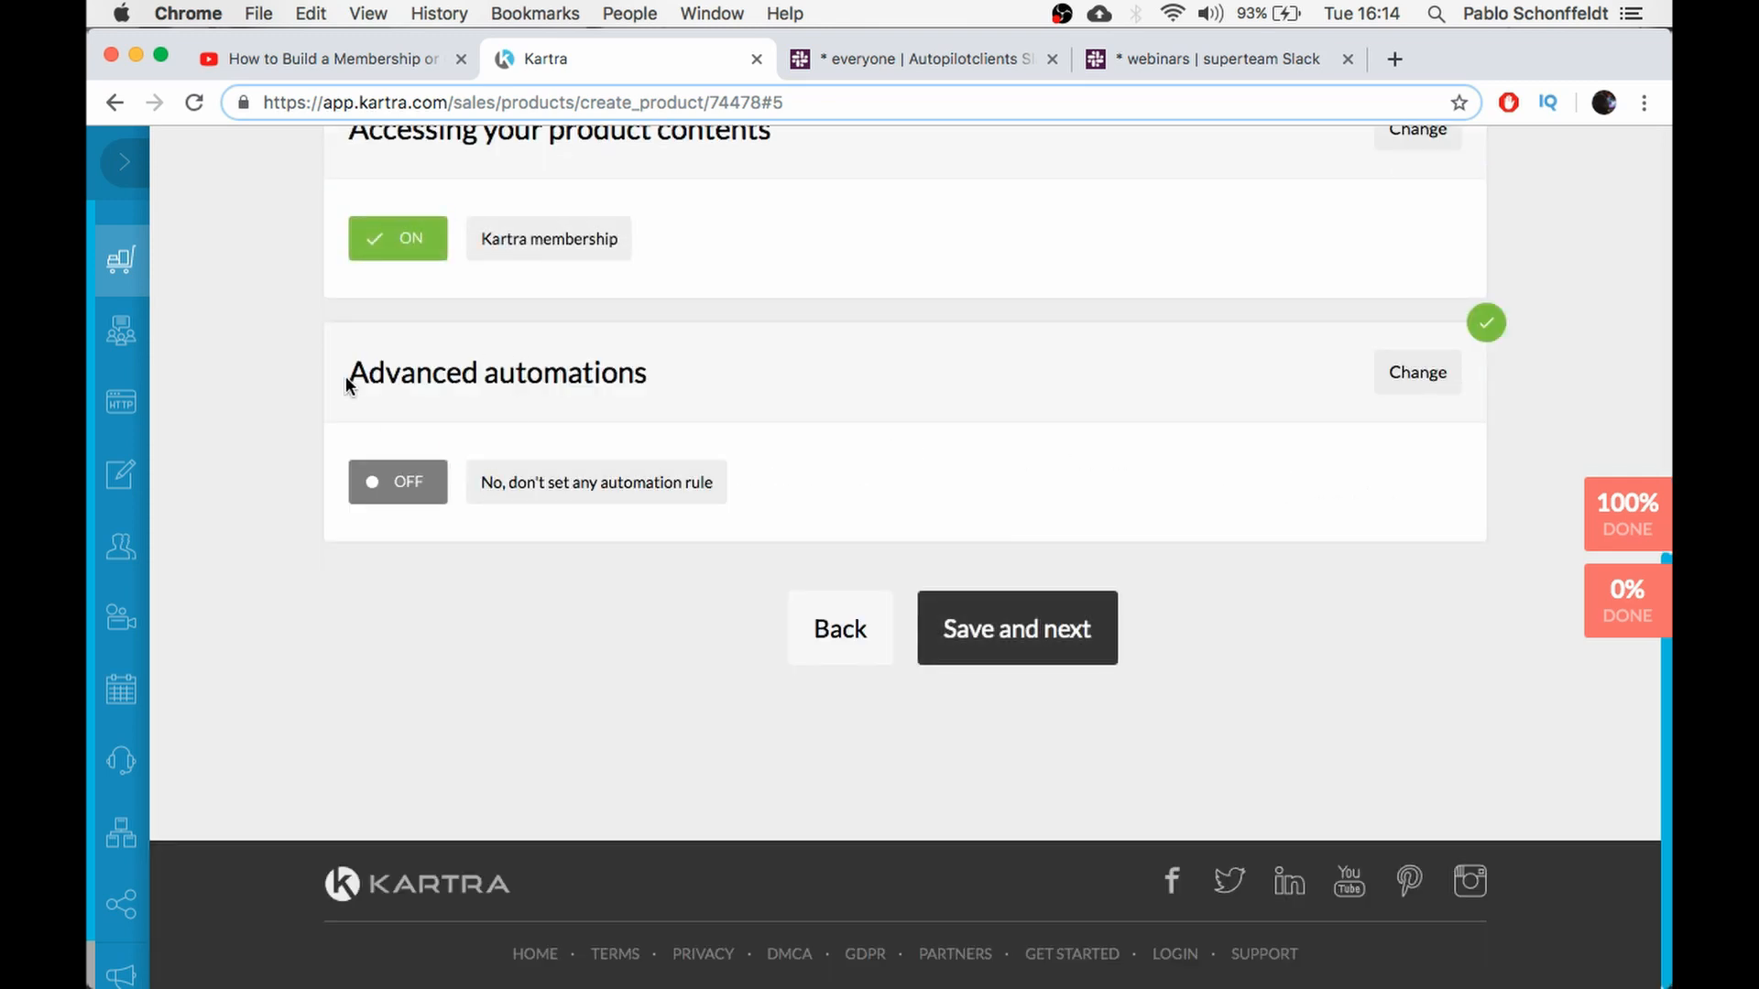
Save the post-sale settings without automations, leave both affiliate programs off, and finish the product configuration
{"action": "left_click_drag", "start_coordinate": [346, 380], "coordinate": [653, 371]}
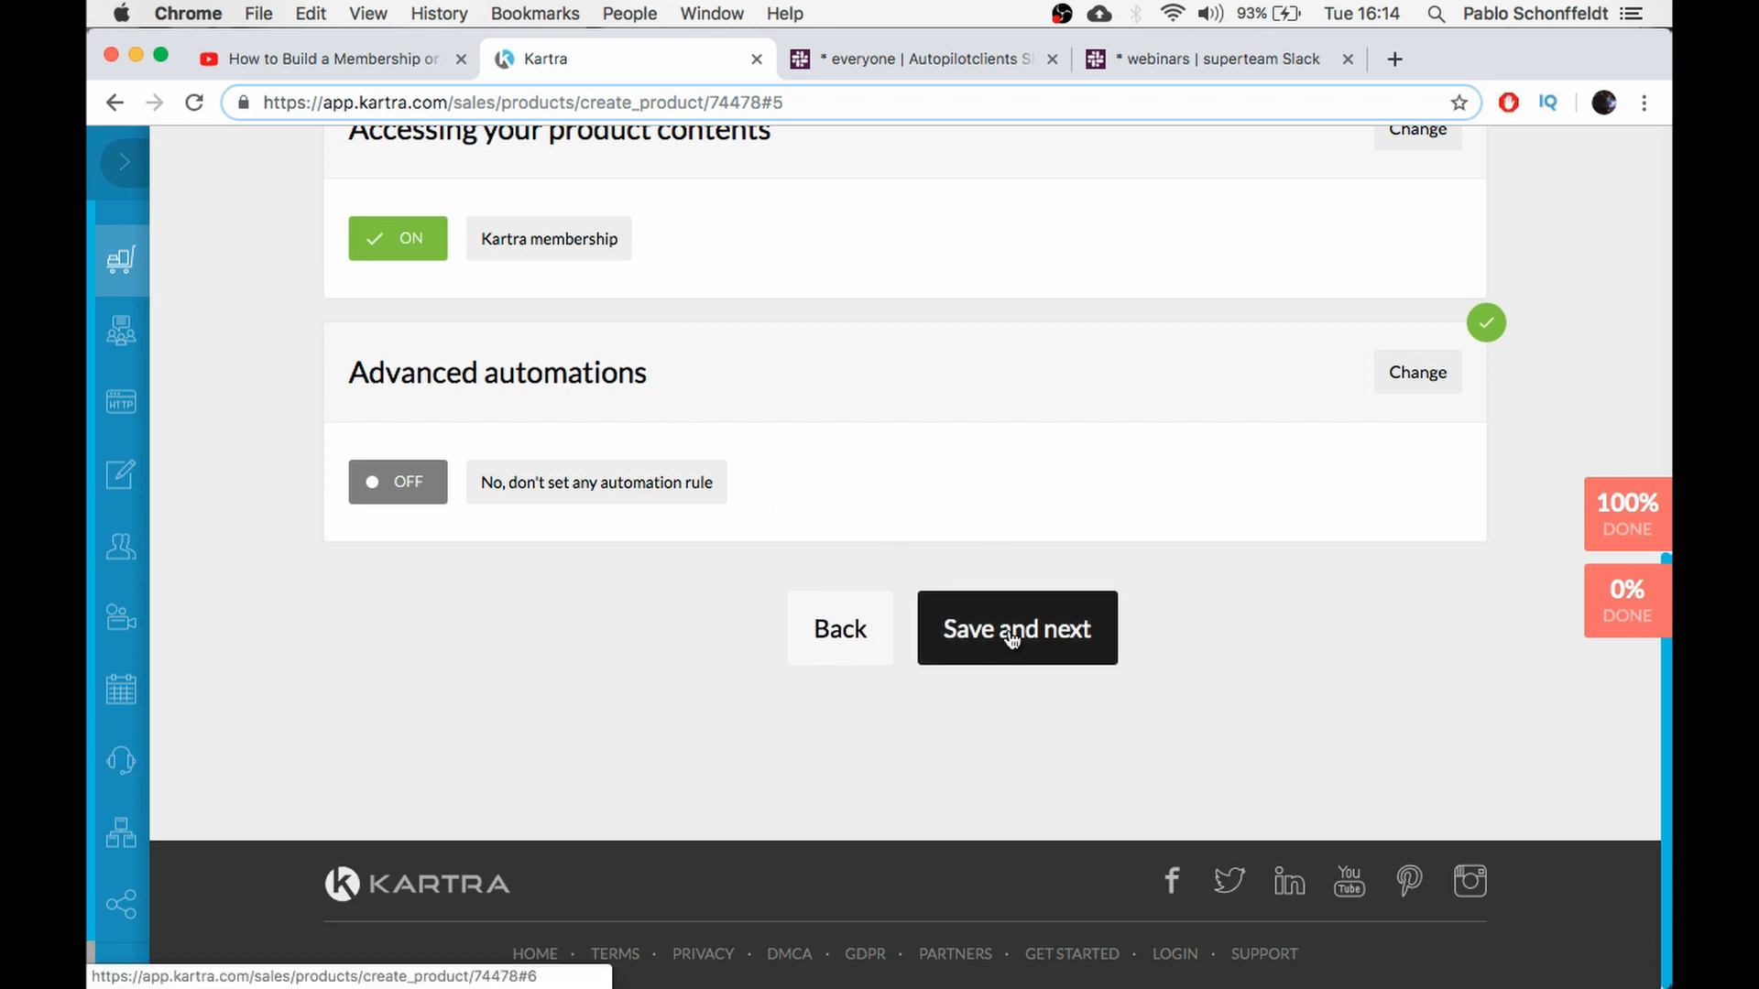
{"action": "left_click", "coordinate": [1012, 638]}
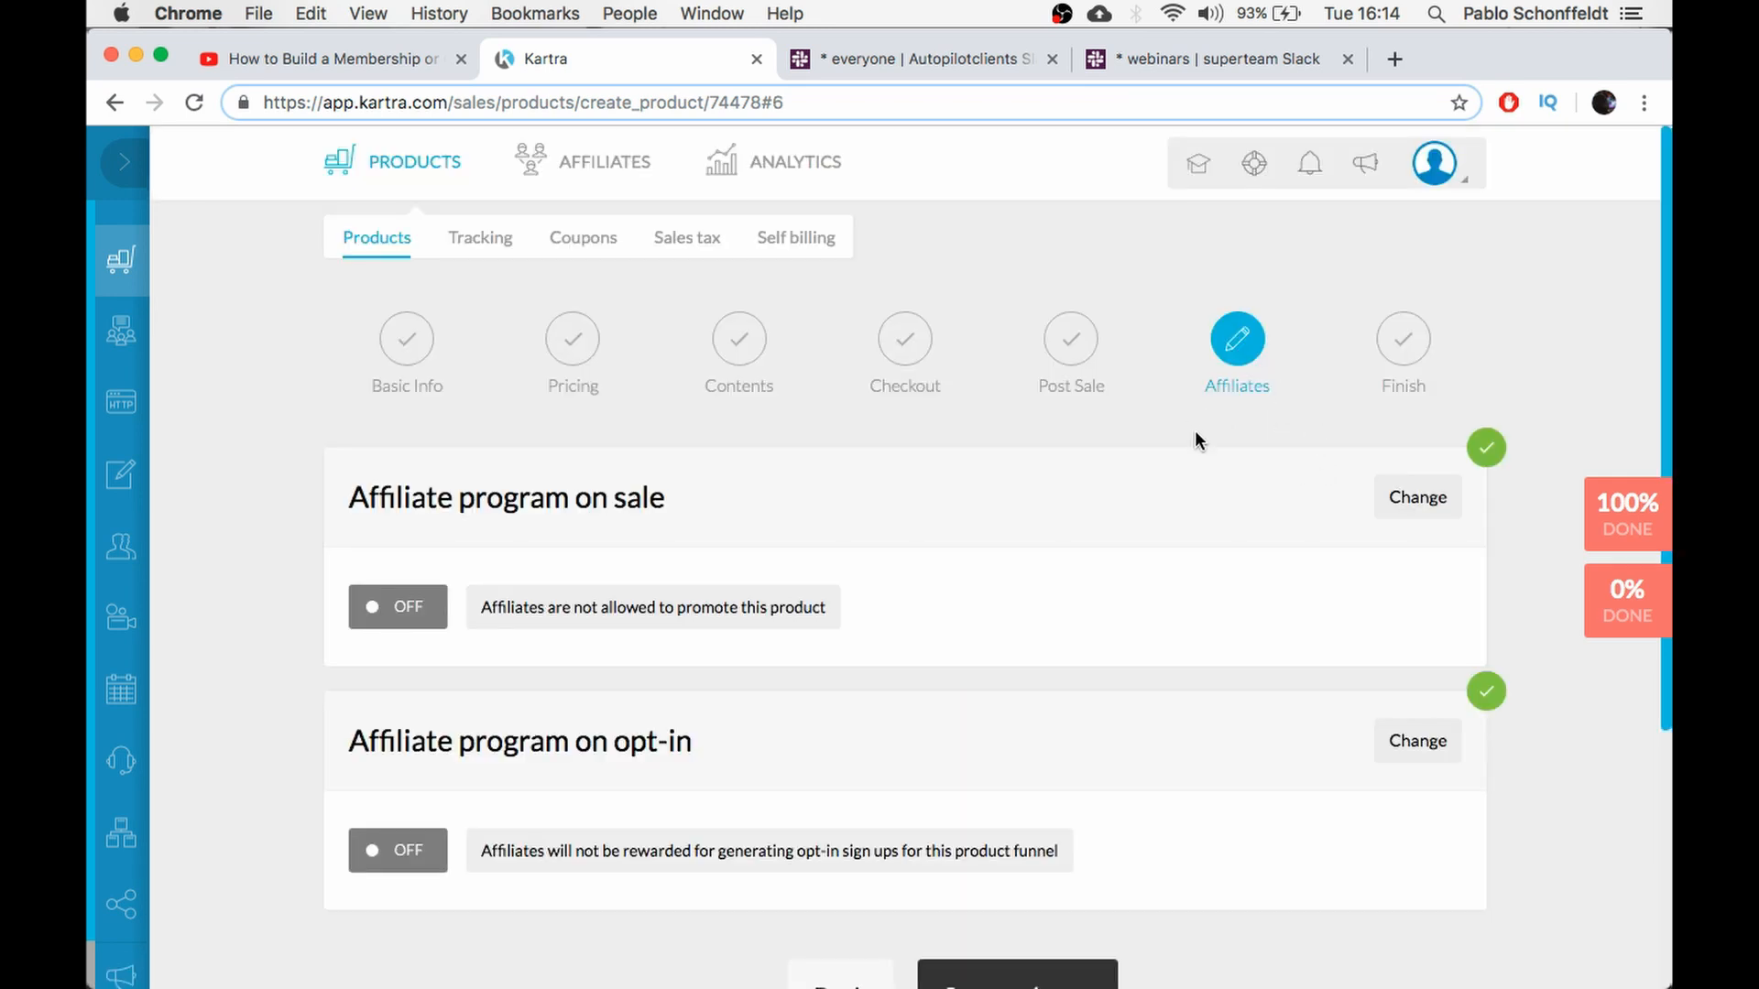
{"action": "scroll", "coordinate": [460, 702], "scroll_direction": "down", "scroll_amount": 1}
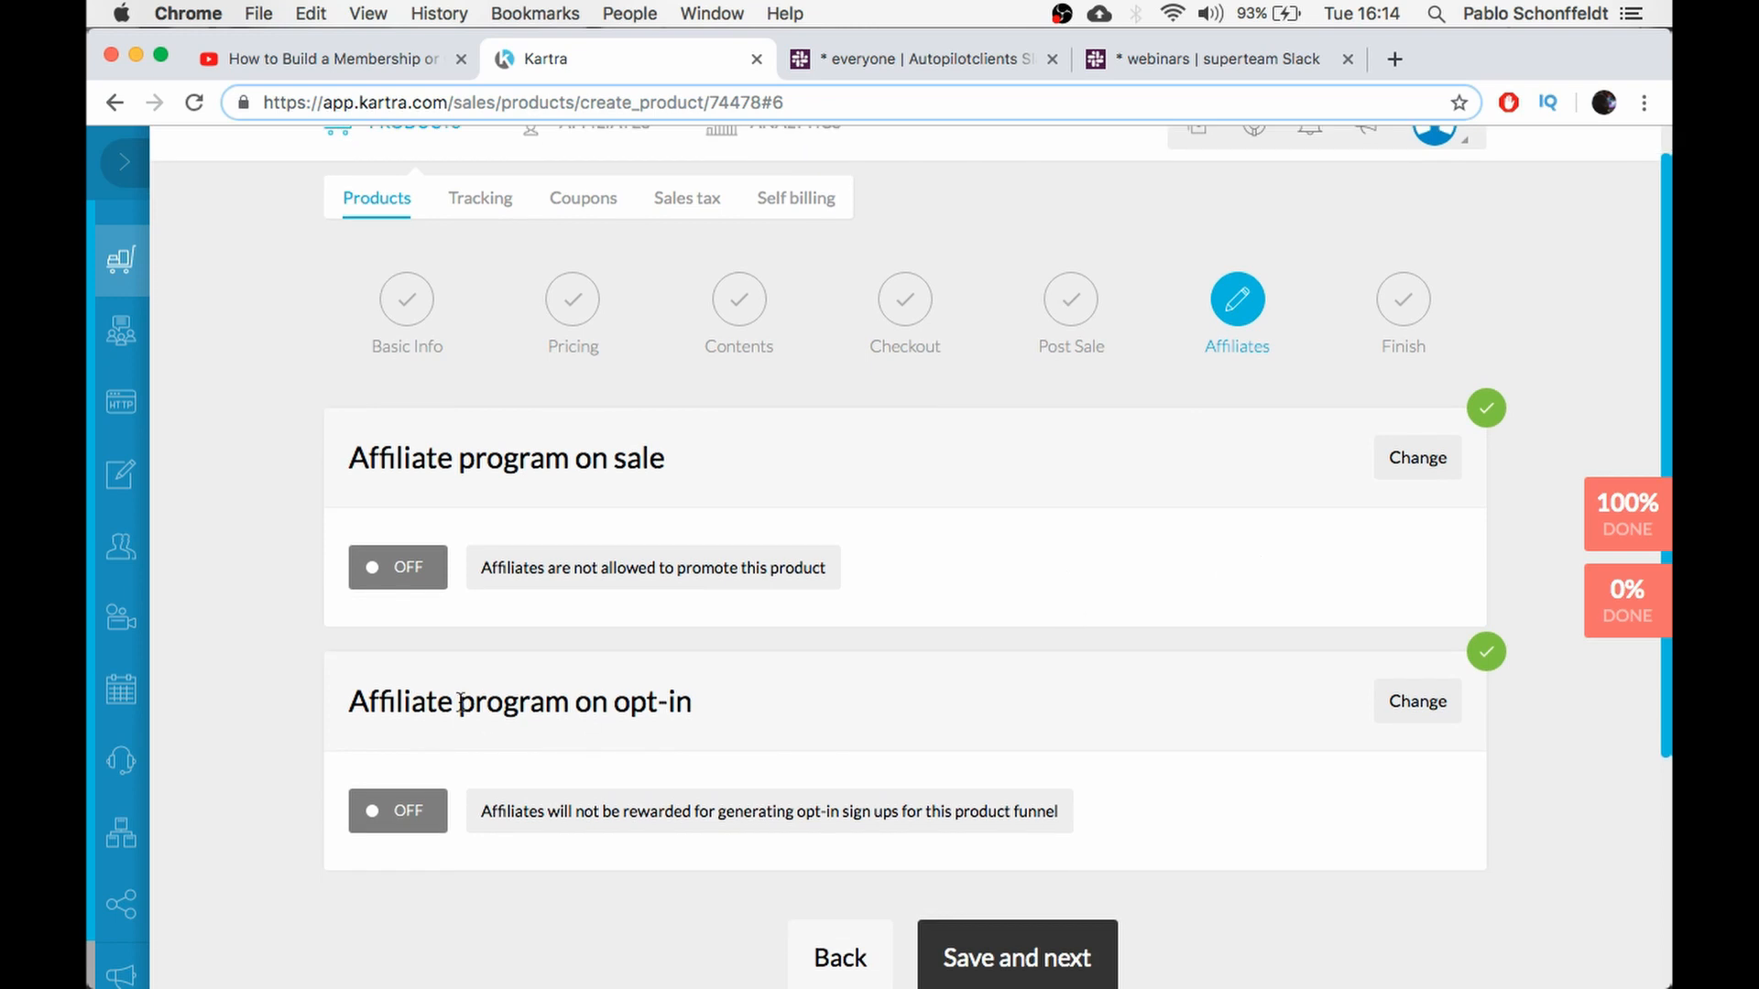
{"action": "scroll", "coordinate": [873, 574], "scroll_direction": "down", "scroll_amount": 3}
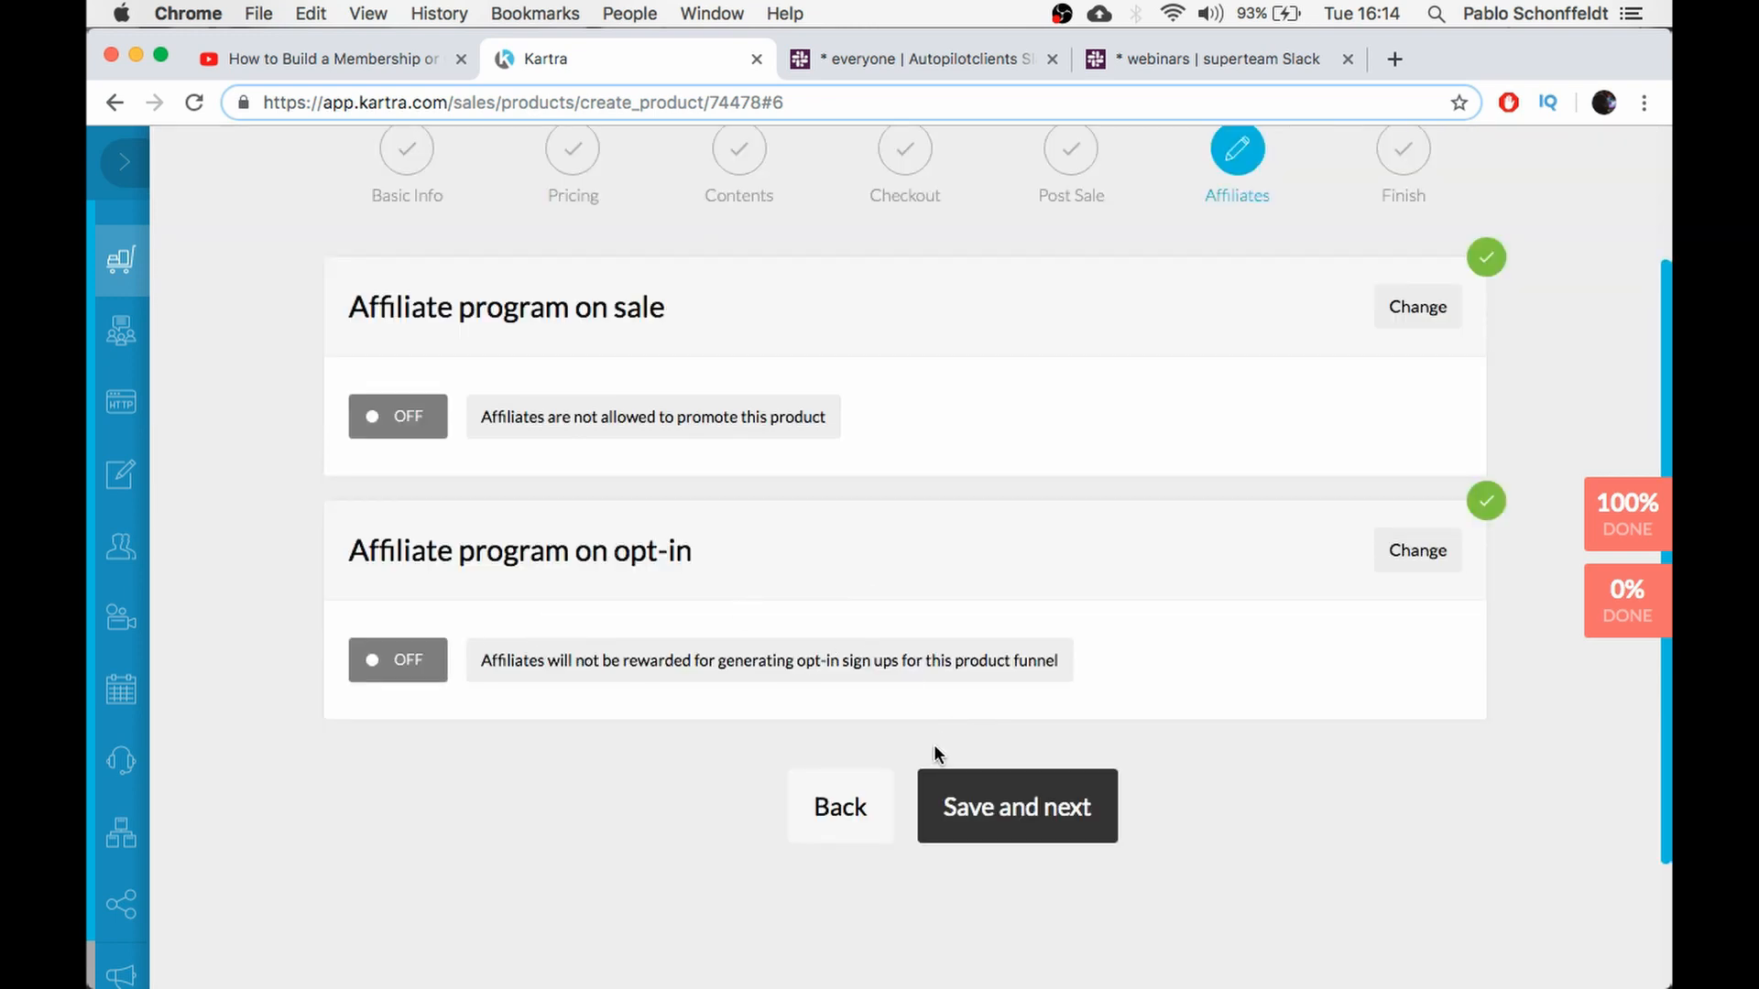
{"action": "left_click", "coordinate": [1005, 815]}
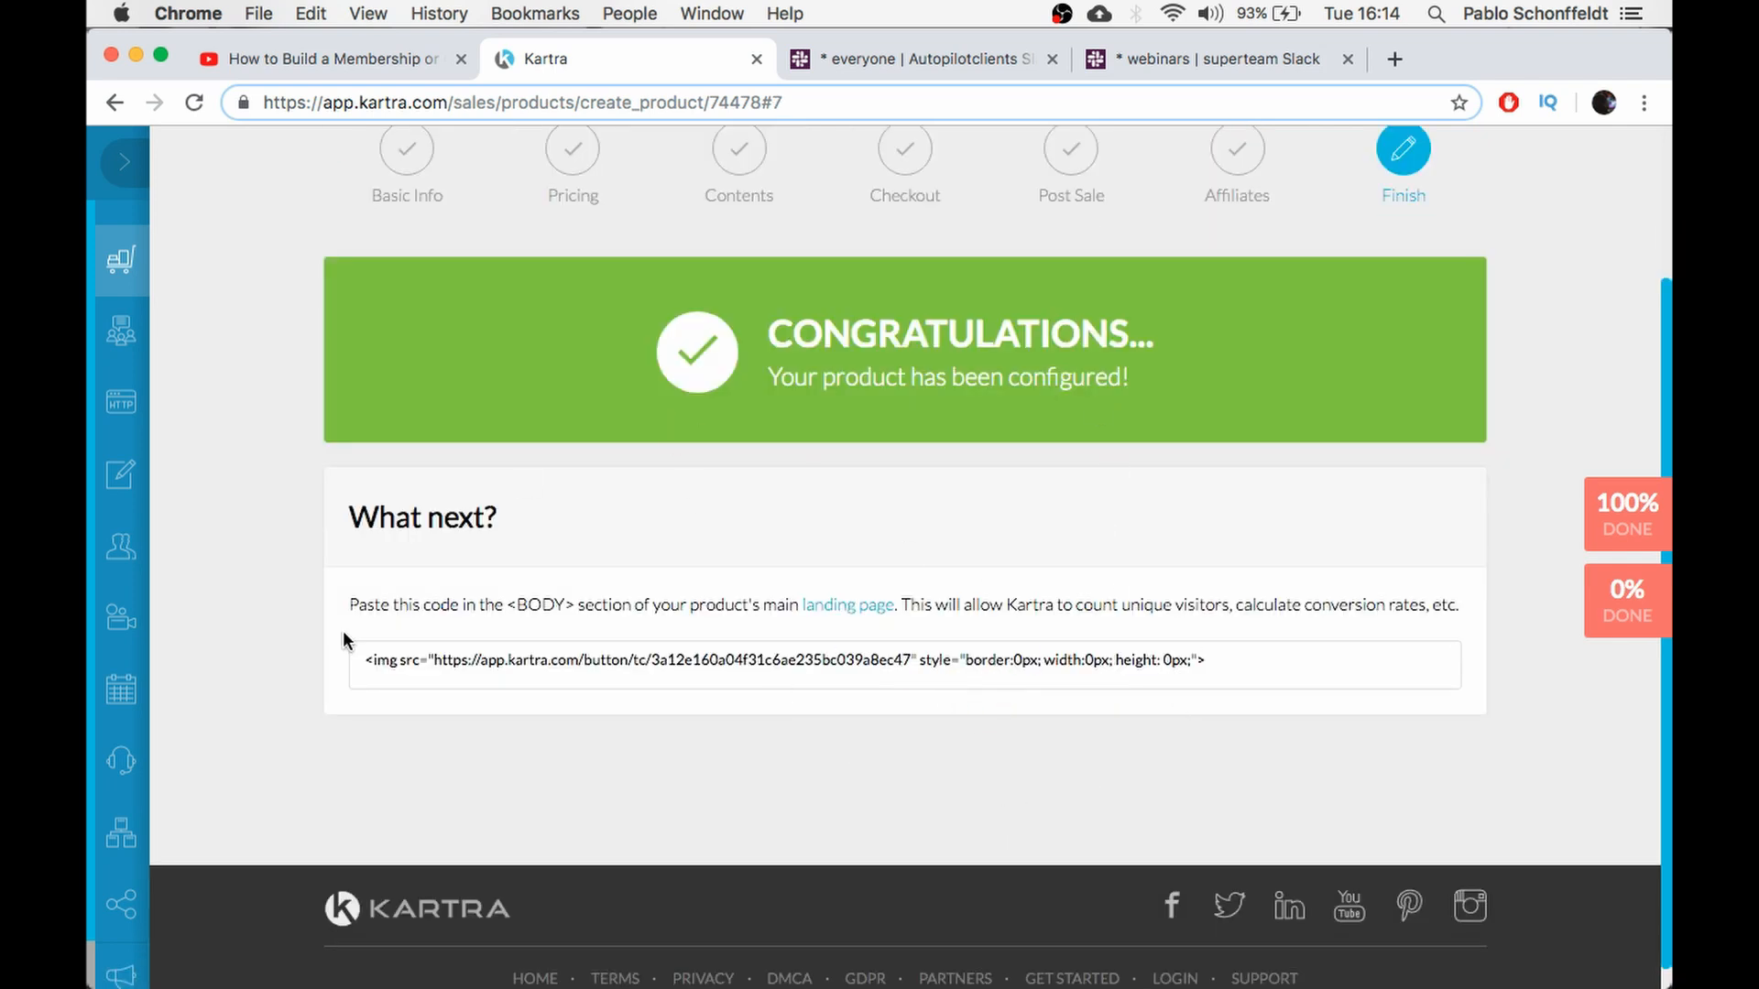
{"action": "scroll", "coordinate": [1025, 489], "scroll_direction": "up", "scroll_amount": 2}
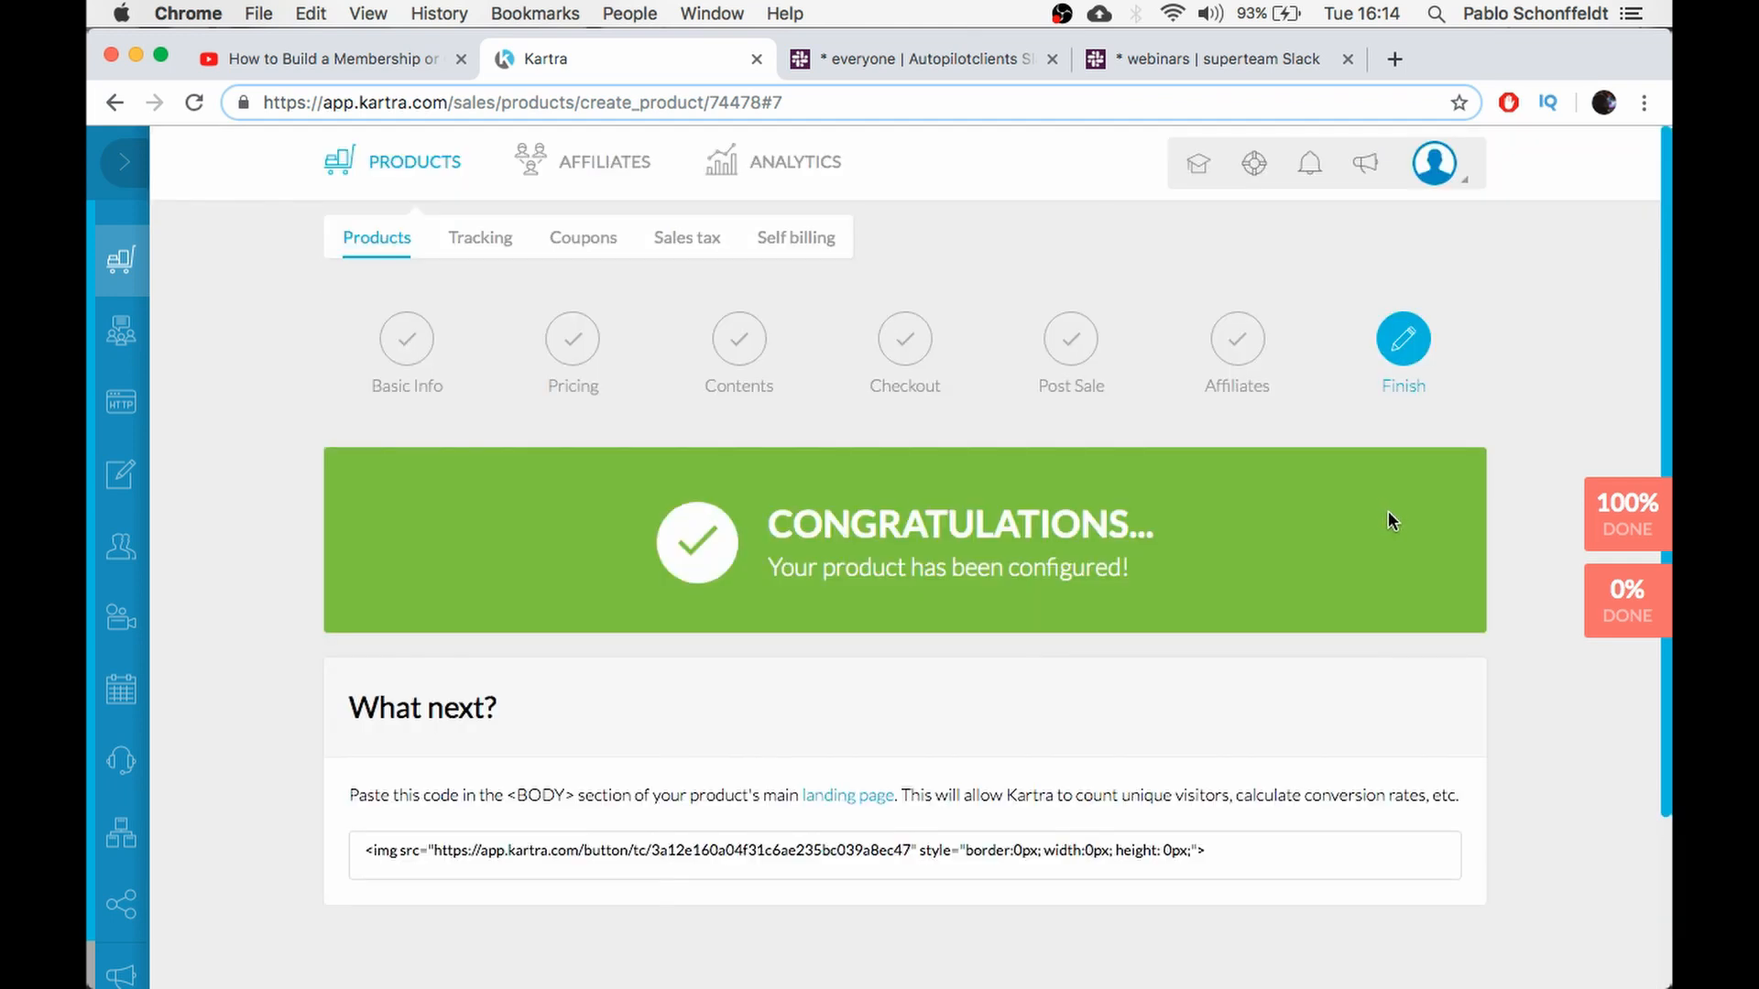
{"action": "scroll", "coordinate": [1386, 519], "scroll_direction": "down", "scroll_amount": 3}
{"action": "scroll", "coordinate": [640, 541], "scroll_direction": "up", "scroll_amount": 3}
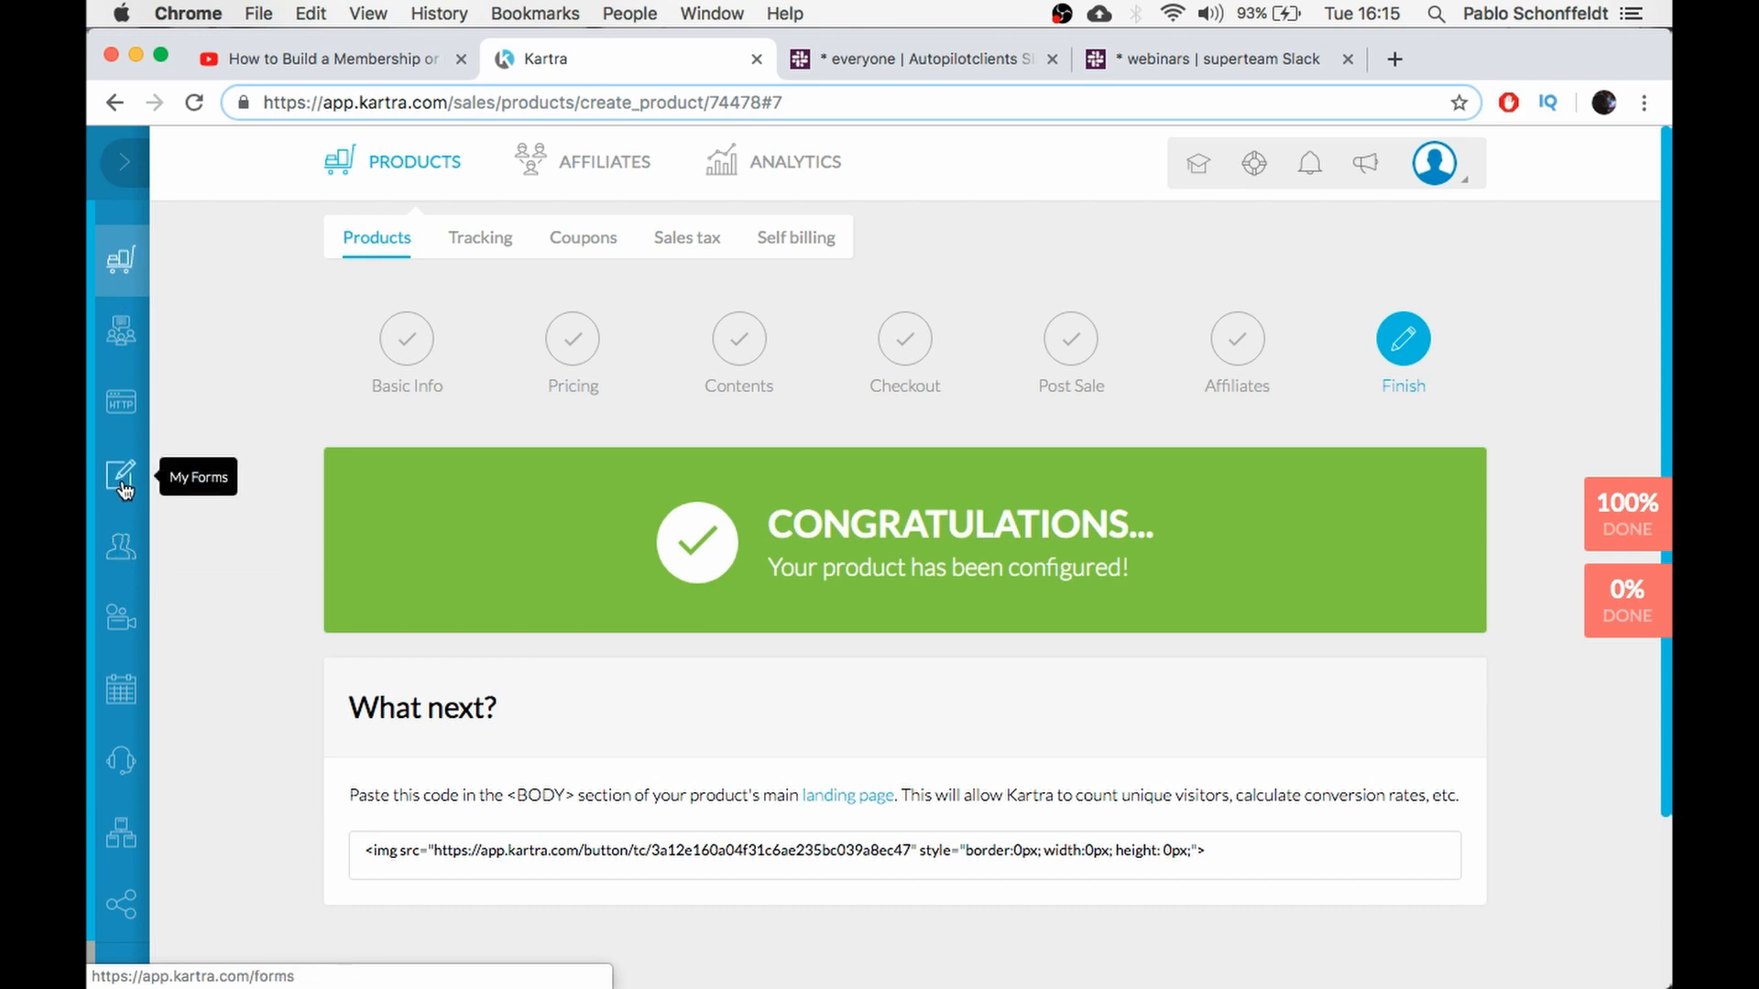
Open the Dog Lover page from the site's pages in the page builder, keeping its name and test category
{"action": "left_click", "coordinate": [121, 404]}
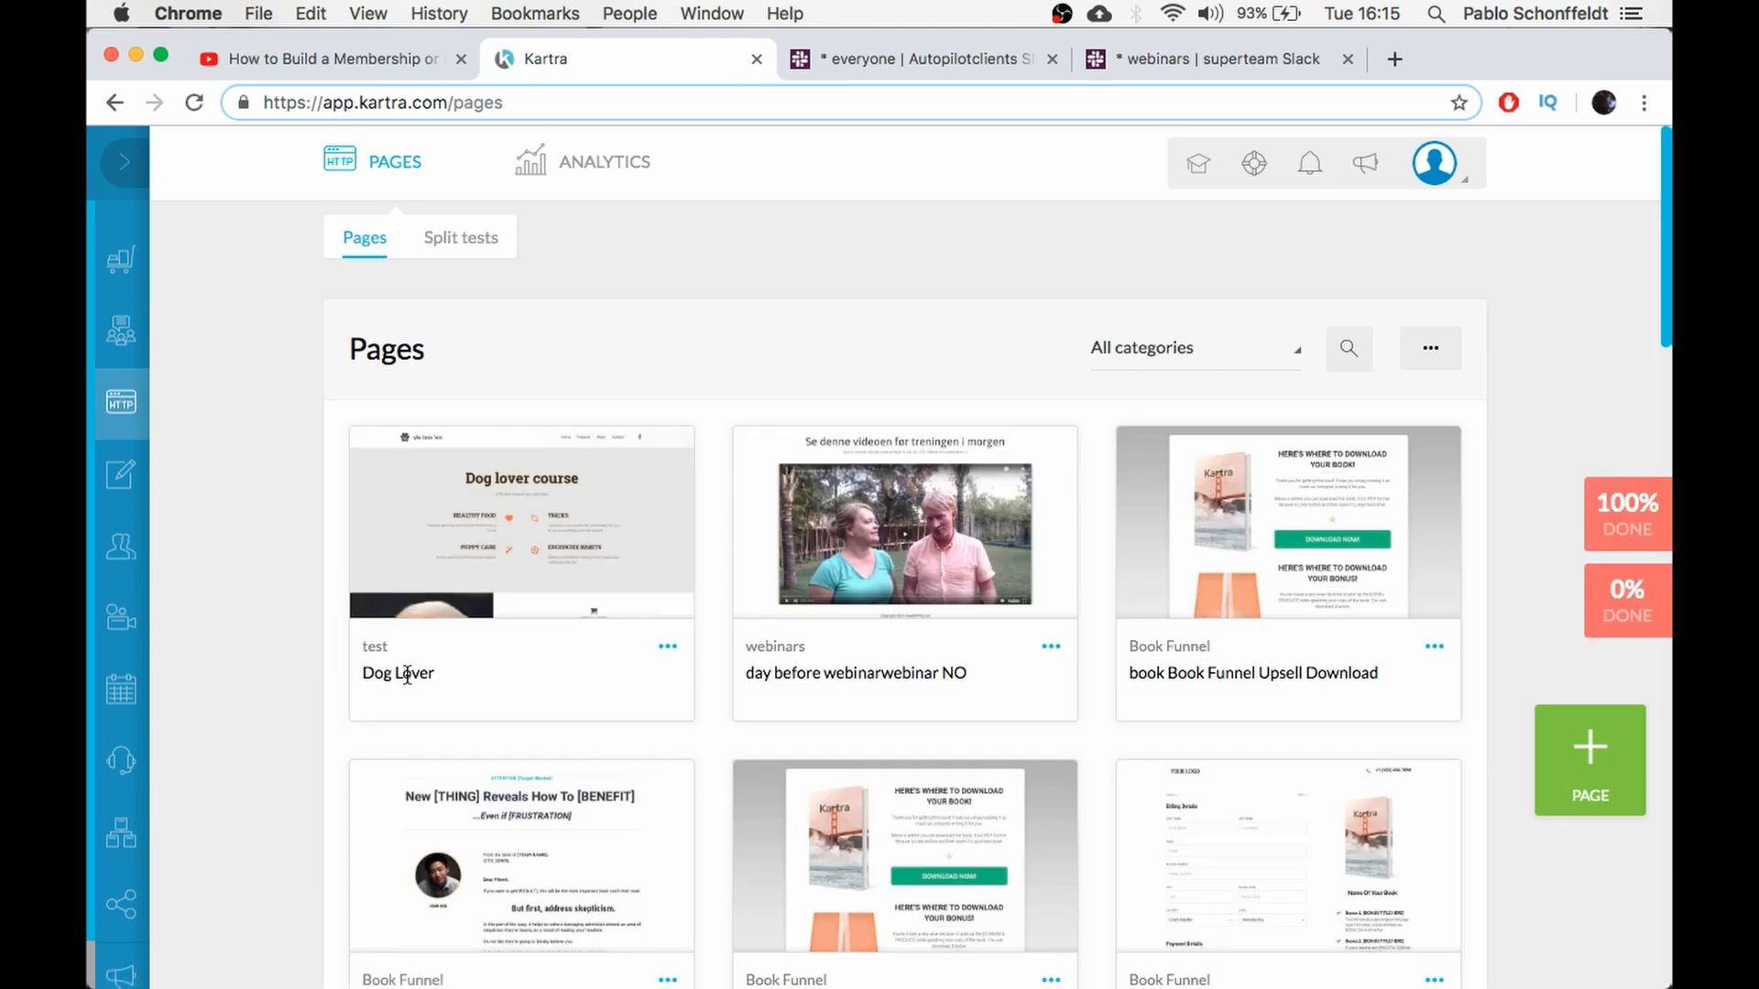
{"action": "left_click", "coordinate": [667, 647]}
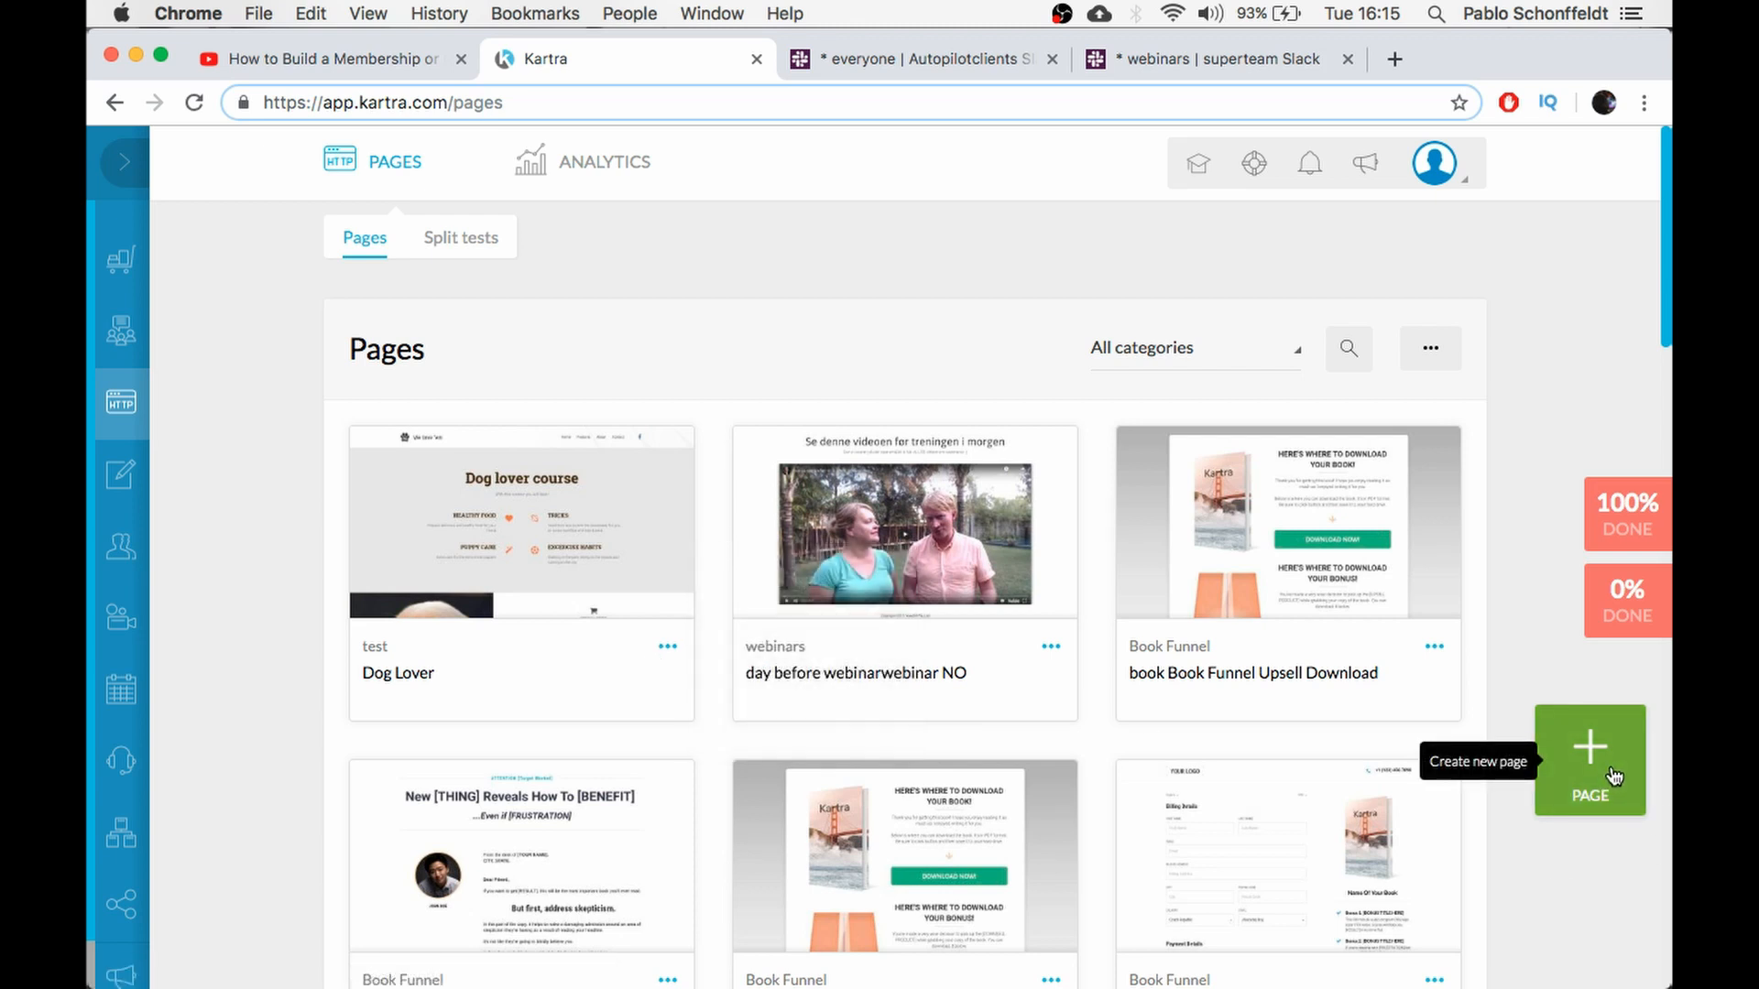
{"action": "left_click", "coordinate": [667, 647]}
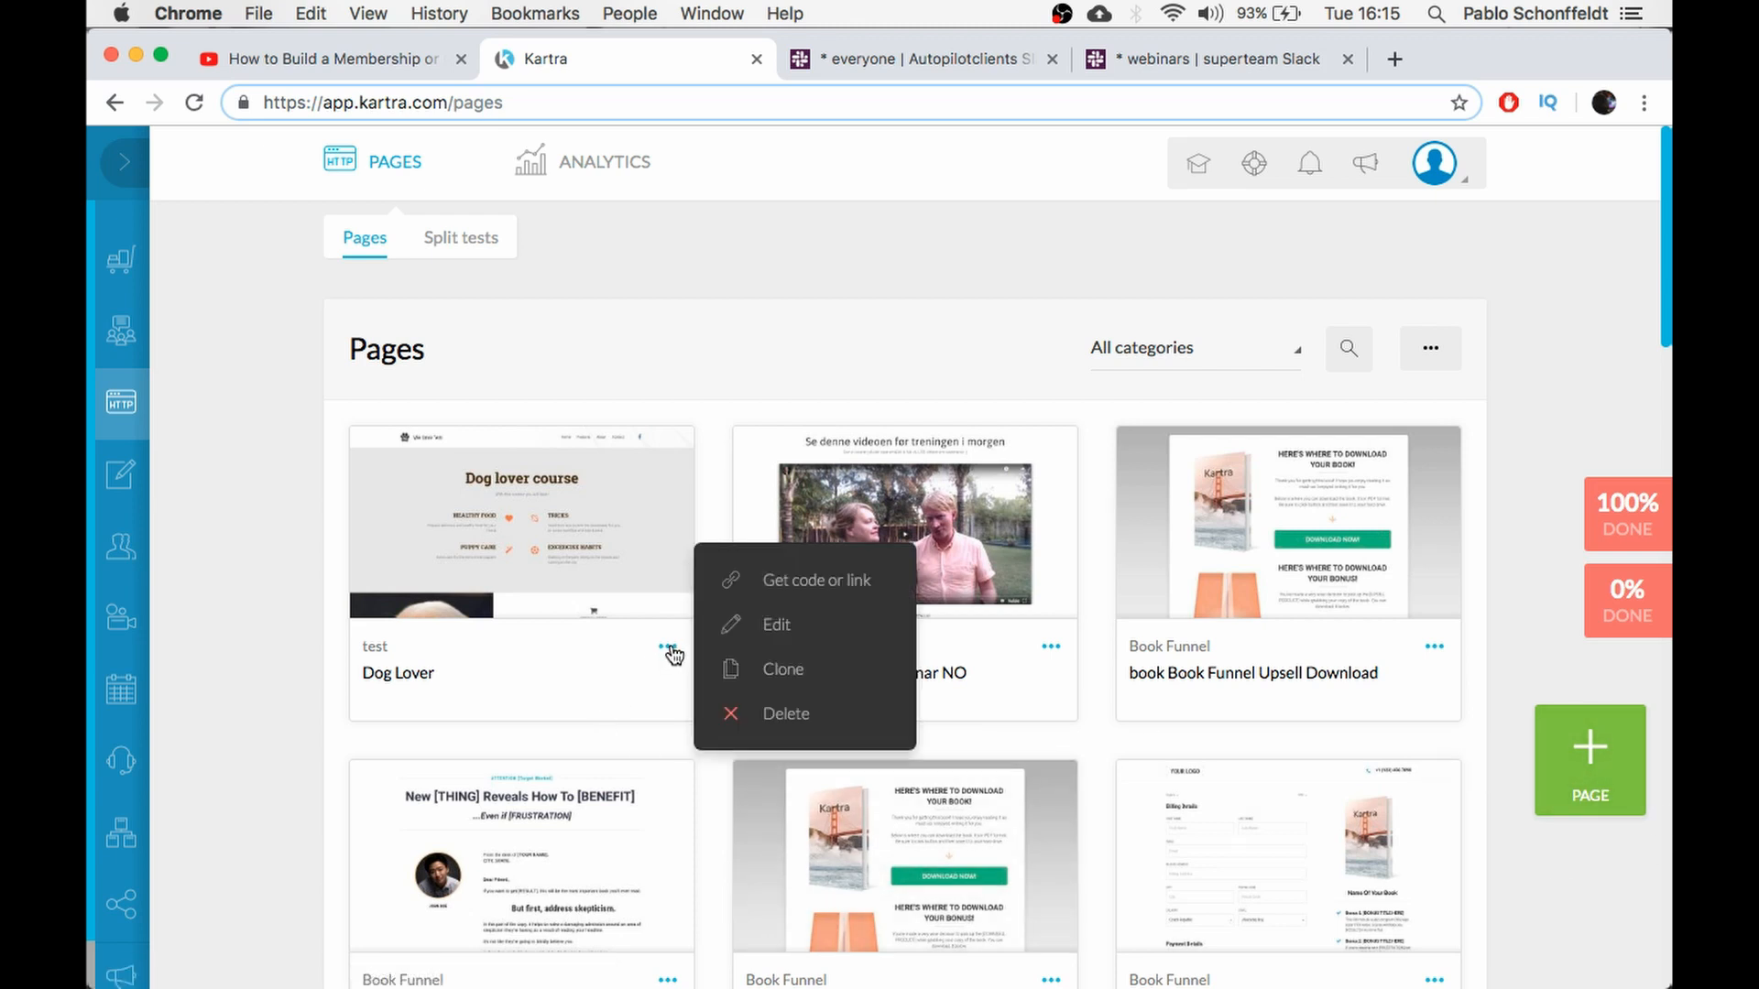
{"action": "left_click", "coordinate": [767, 625]}
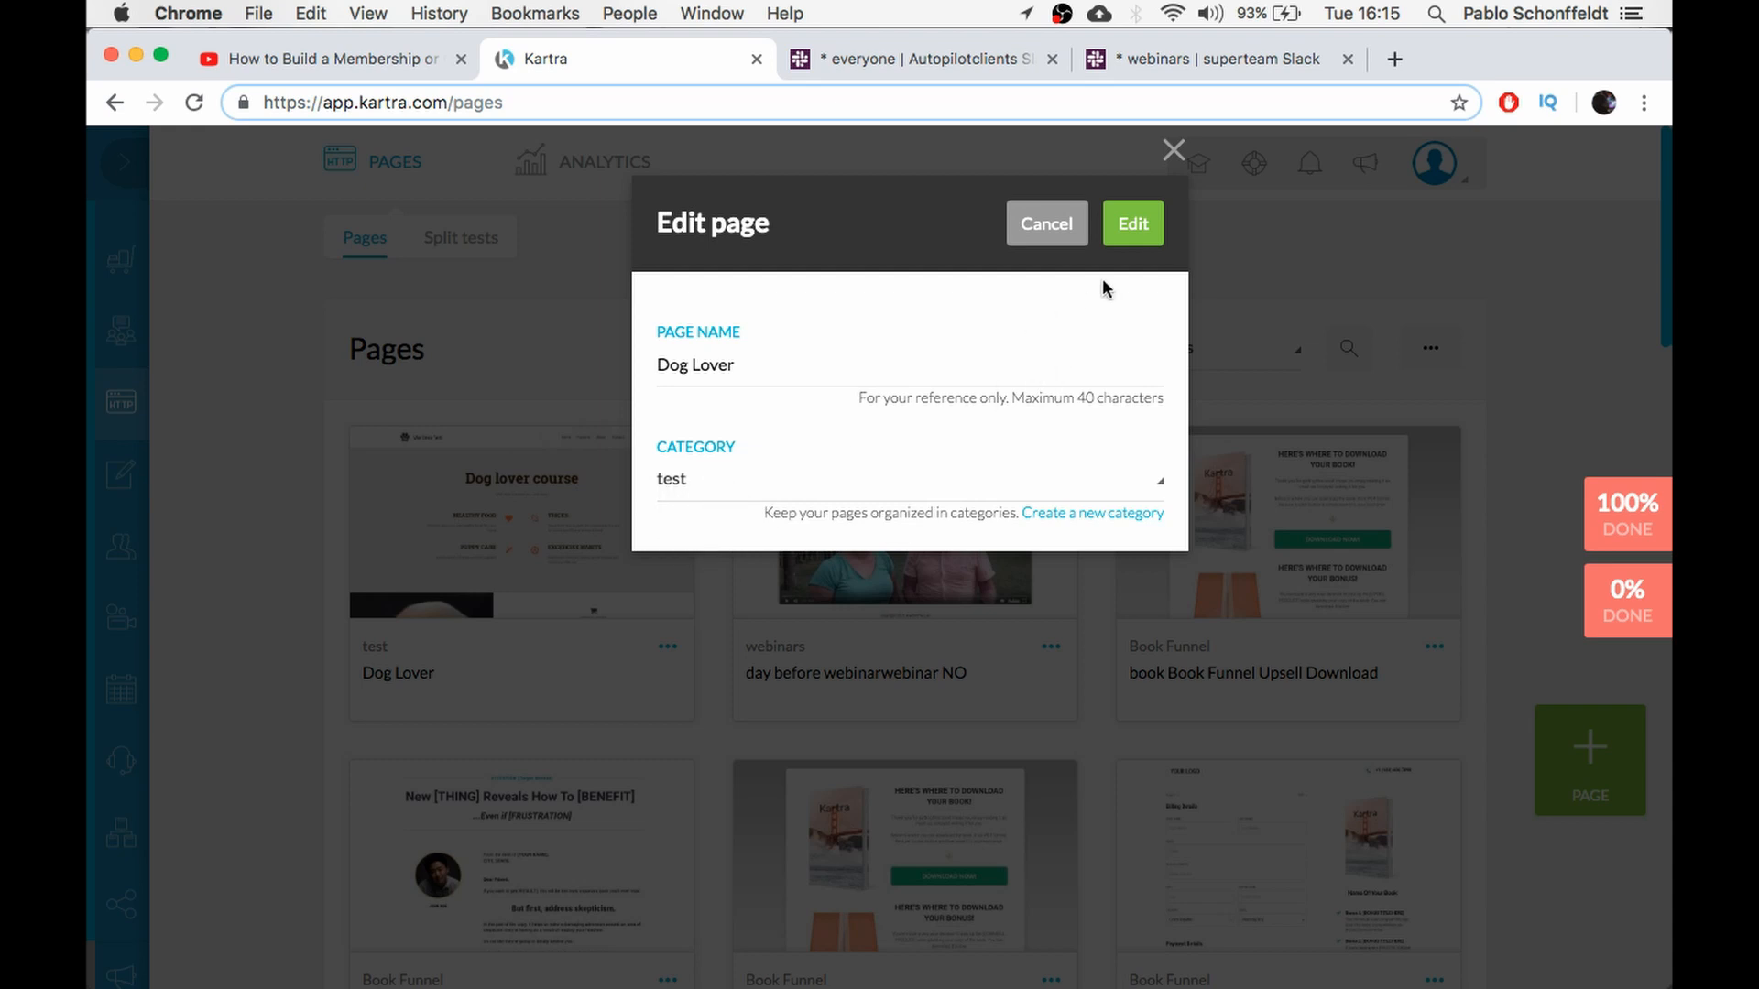
{"action": "left_click", "coordinate": [1136, 238]}
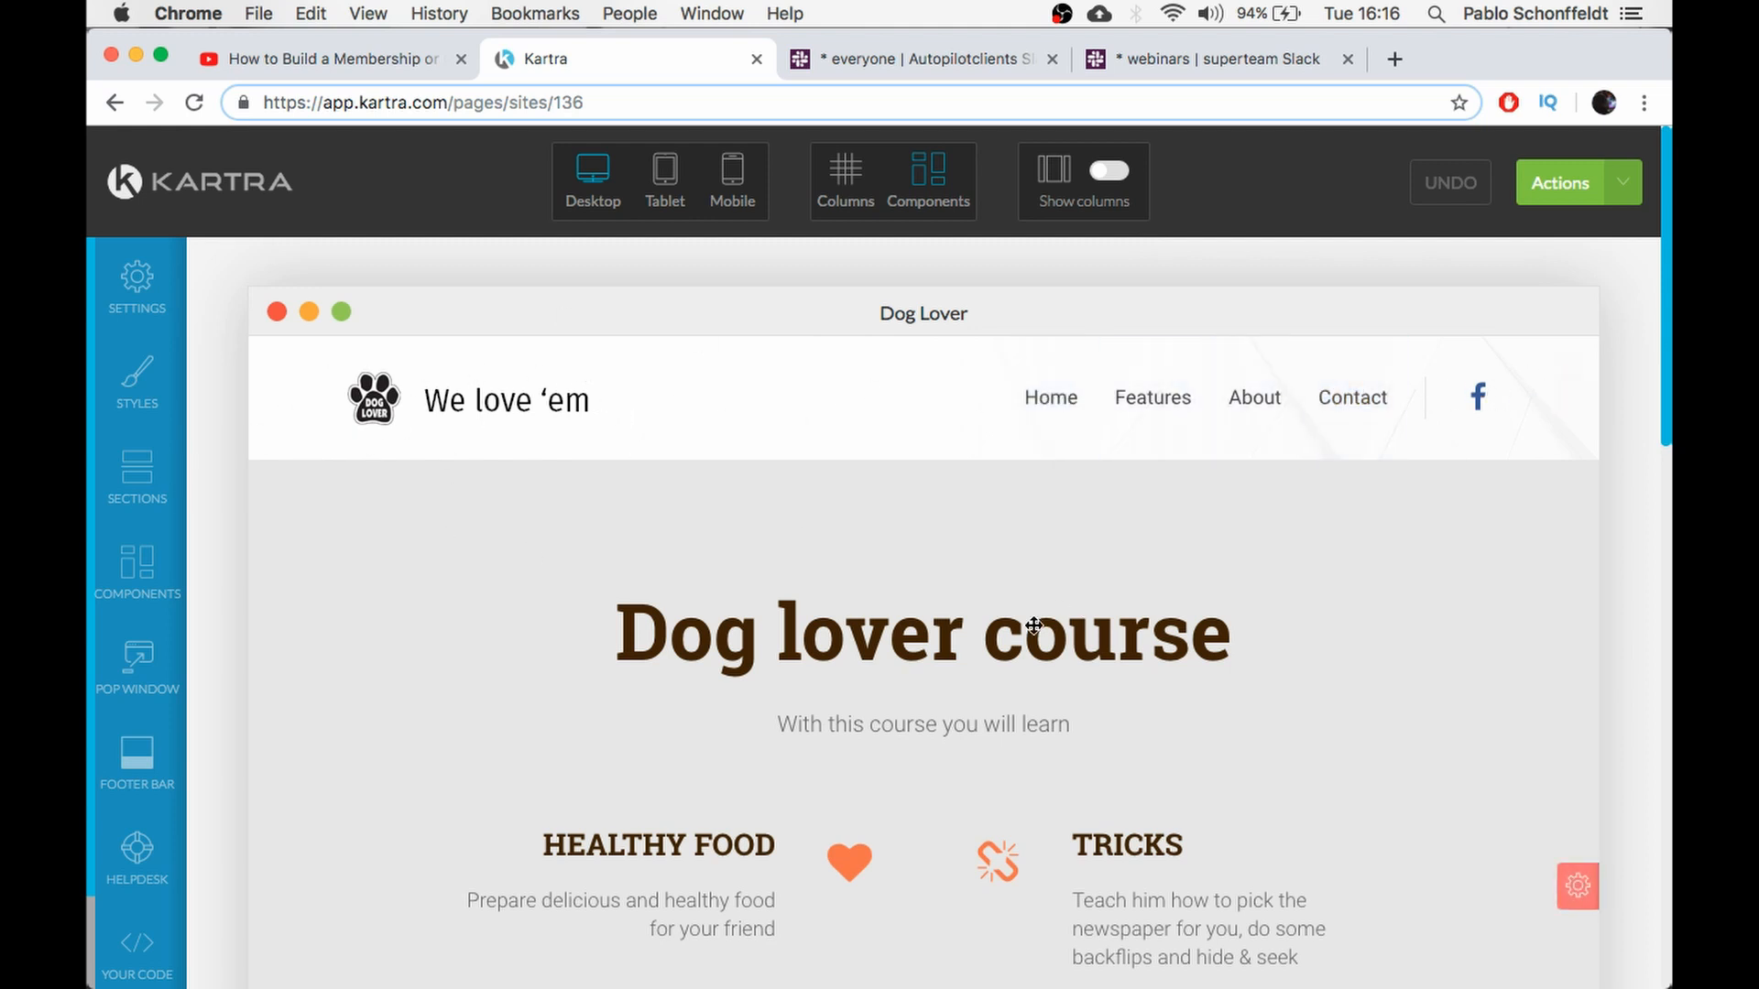
Correct "dow" to "dog" in the special offer headline so it reads "Become the best dog owner!"
{"action": "scroll", "coordinate": [1054, 618], "scroll_direction": "down", "scroll_amount": 2}
{"action": "scroll", "coordinate": [1246, 732], "scroll_direction": "down", "scroll_amount": 3}
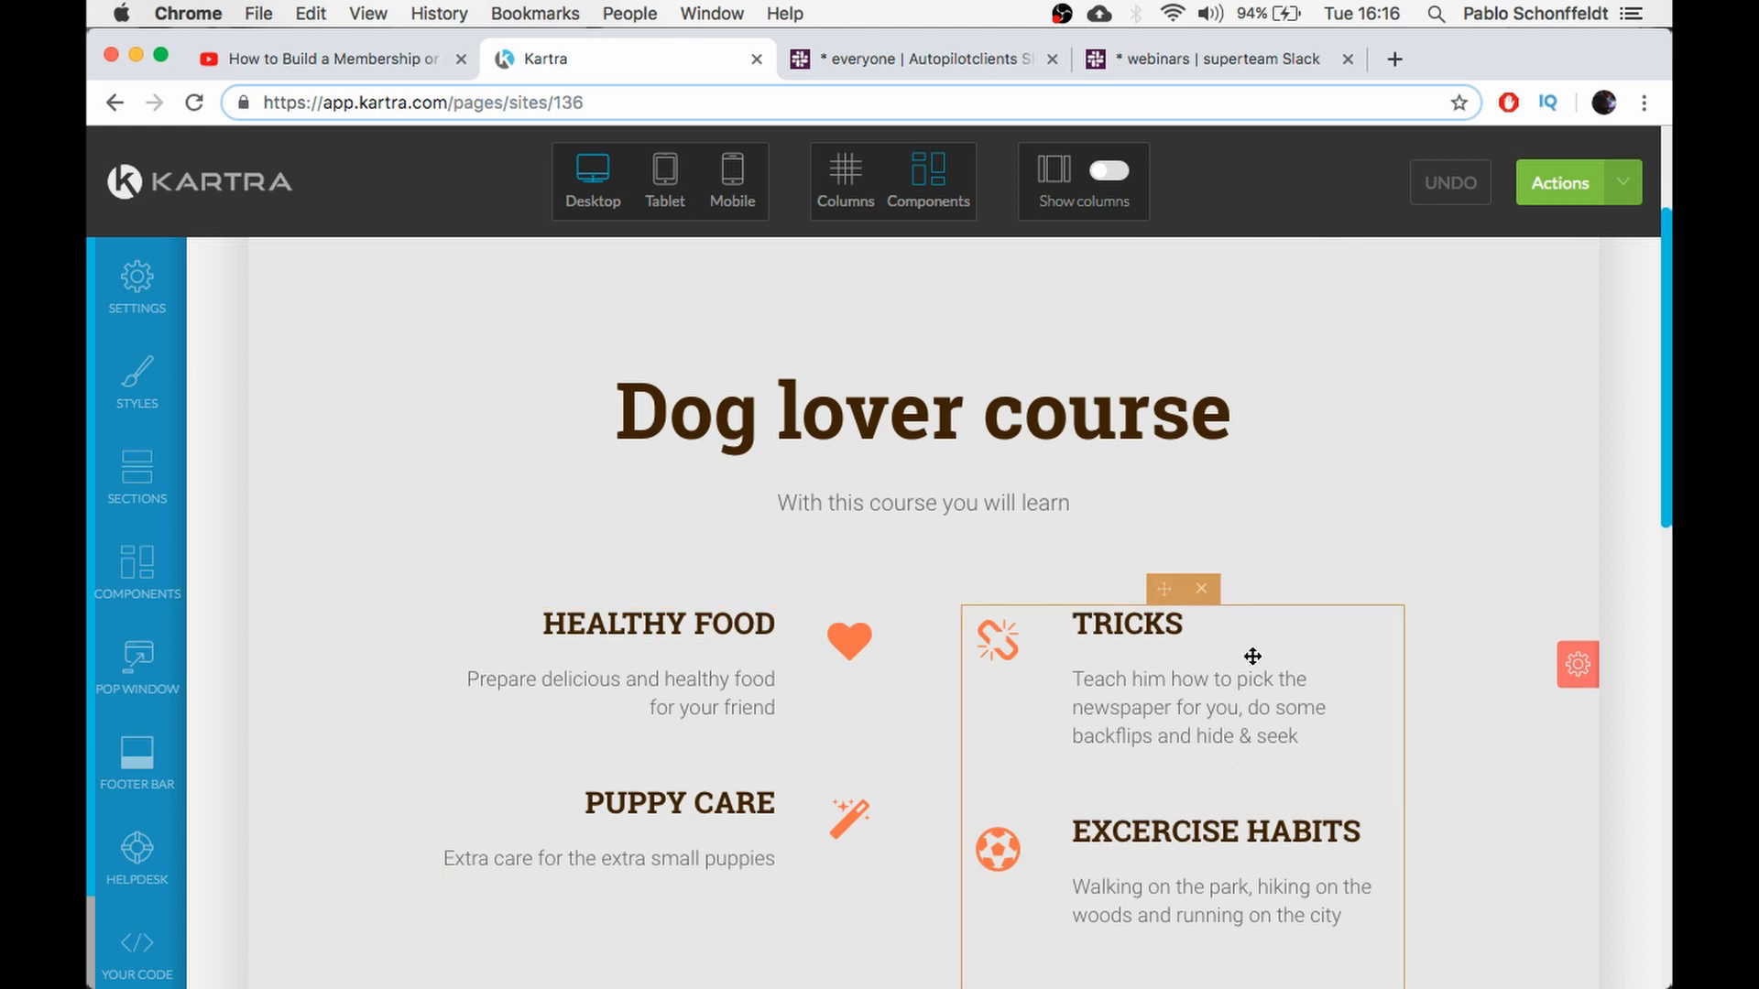
{"action": "scroll", "coordinate": [691, 614], "scroll_direction": "down", "scroll_amount": 2}
{"action": "scroll", "coordinate": [690, 615], "scroll_direction": "down", "scroll_amount": 10}
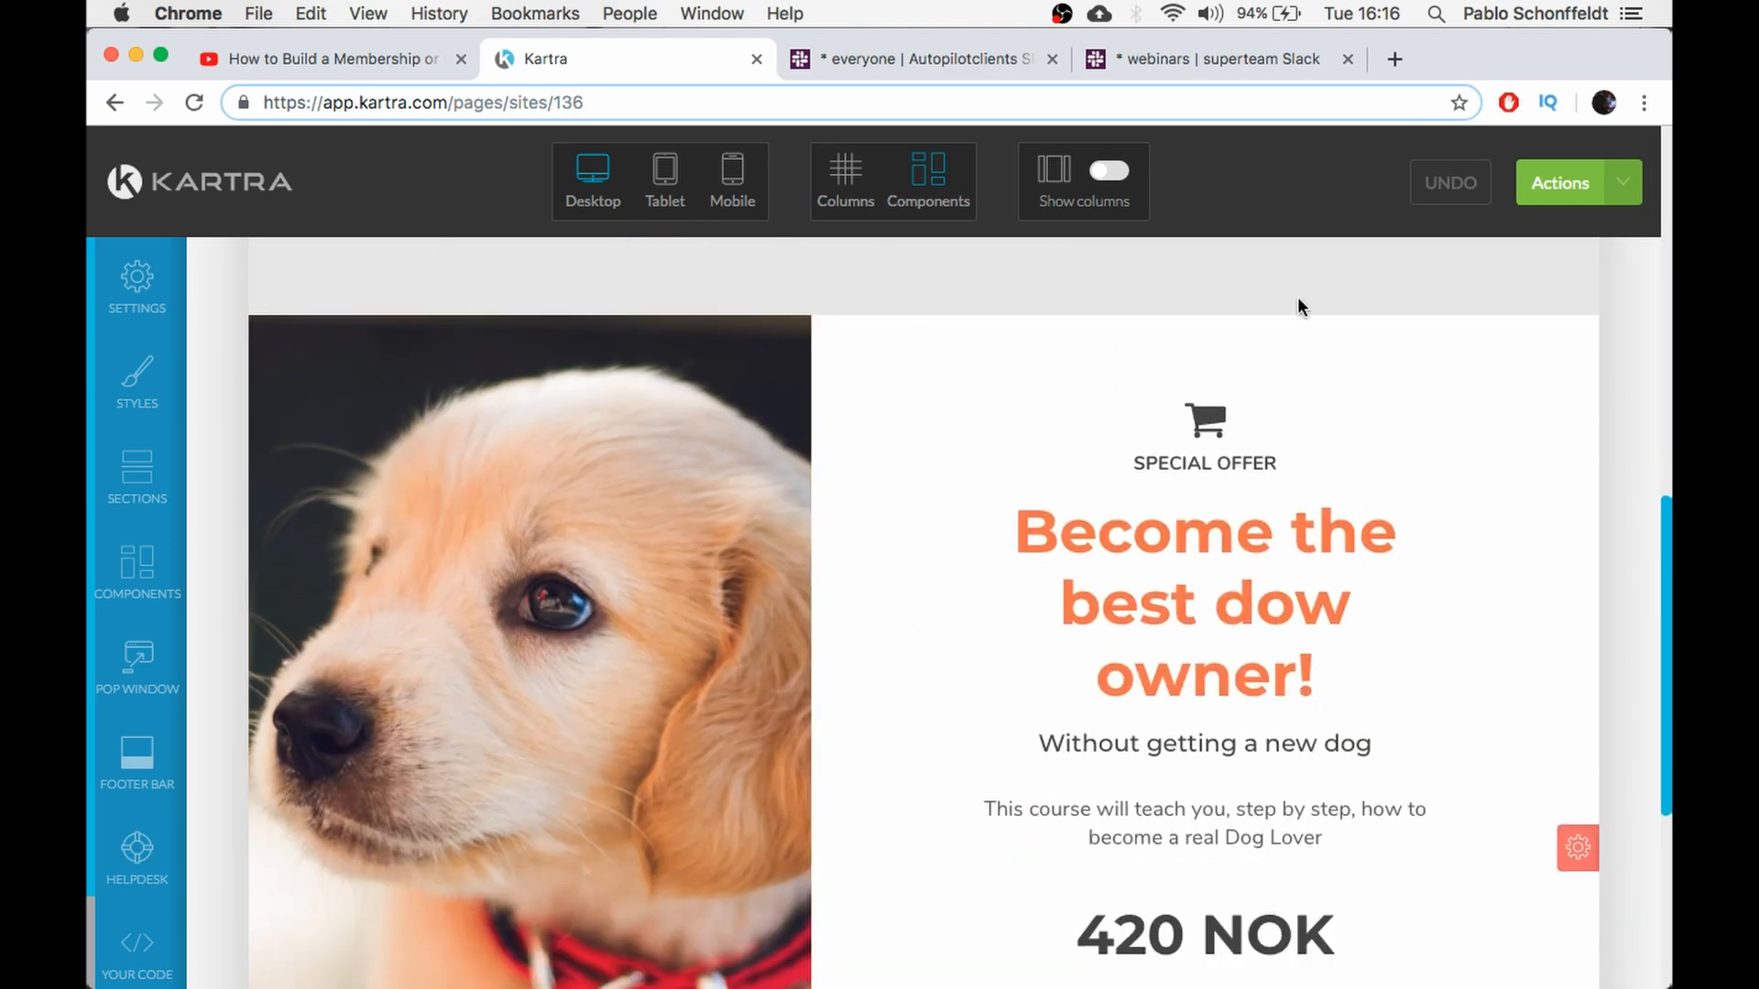
{"action": "scroll", "coordinate": [985, 573], "scroll_direction": "down", "scroll_amount": 1}
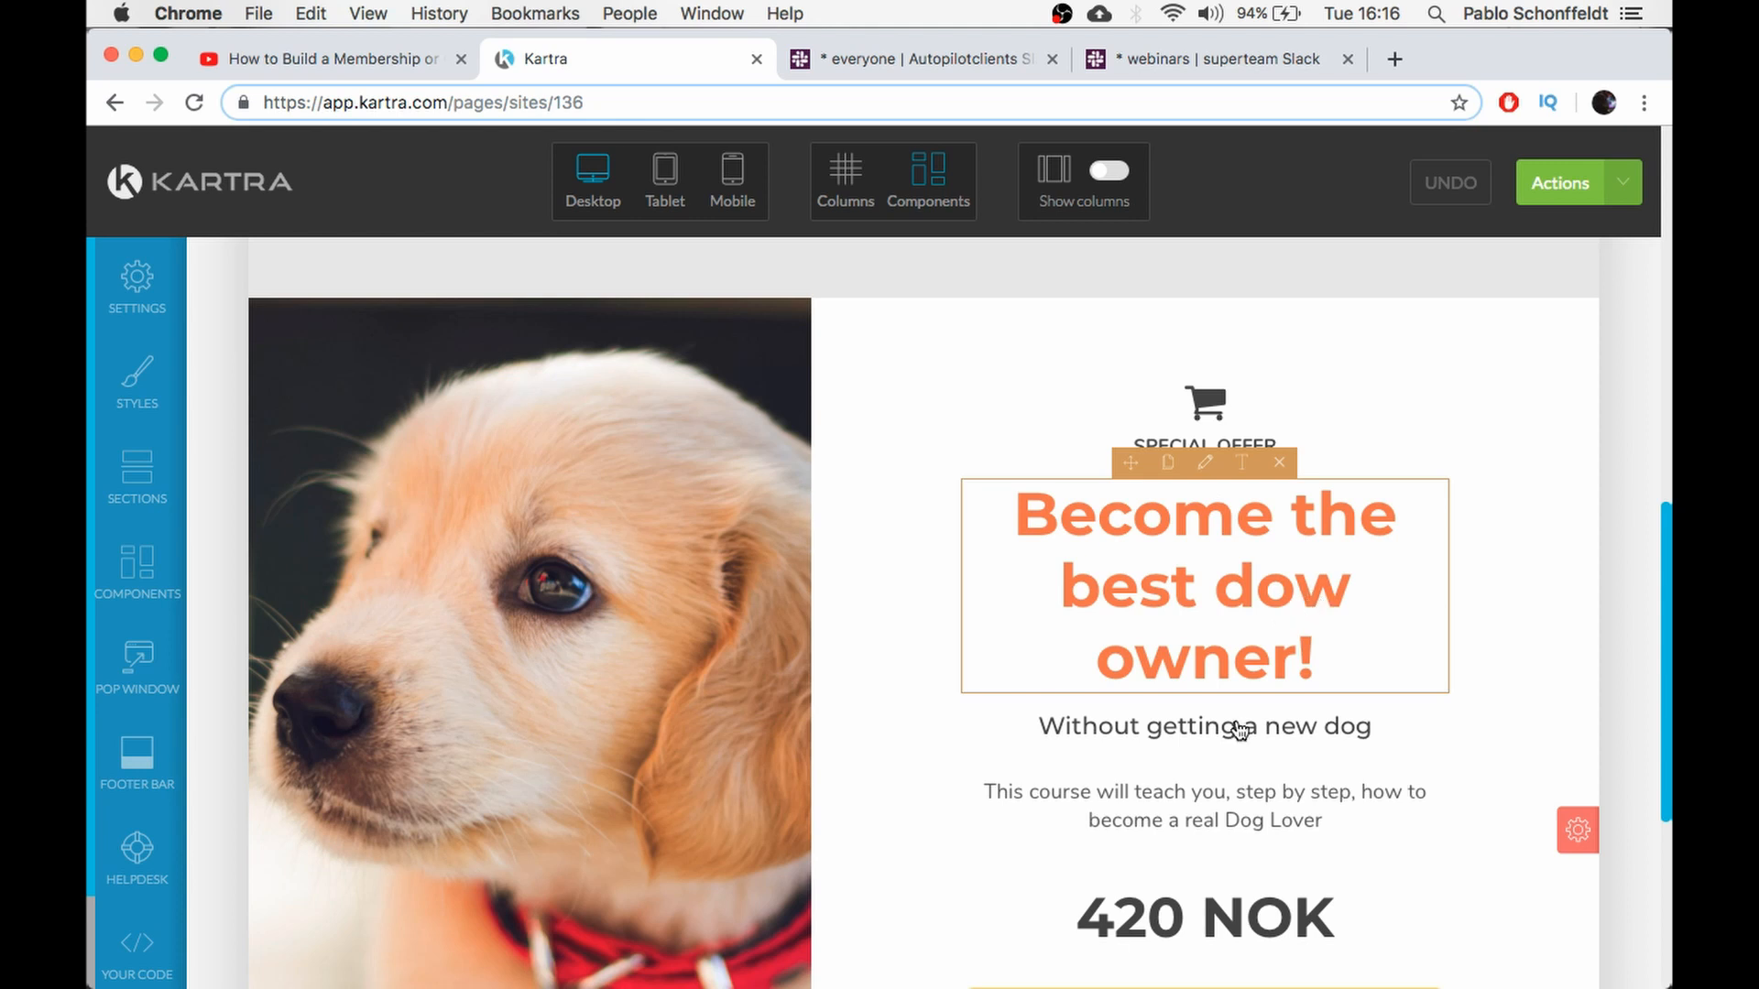
{"action": "left_click", "coordinate": [1241, 465]}
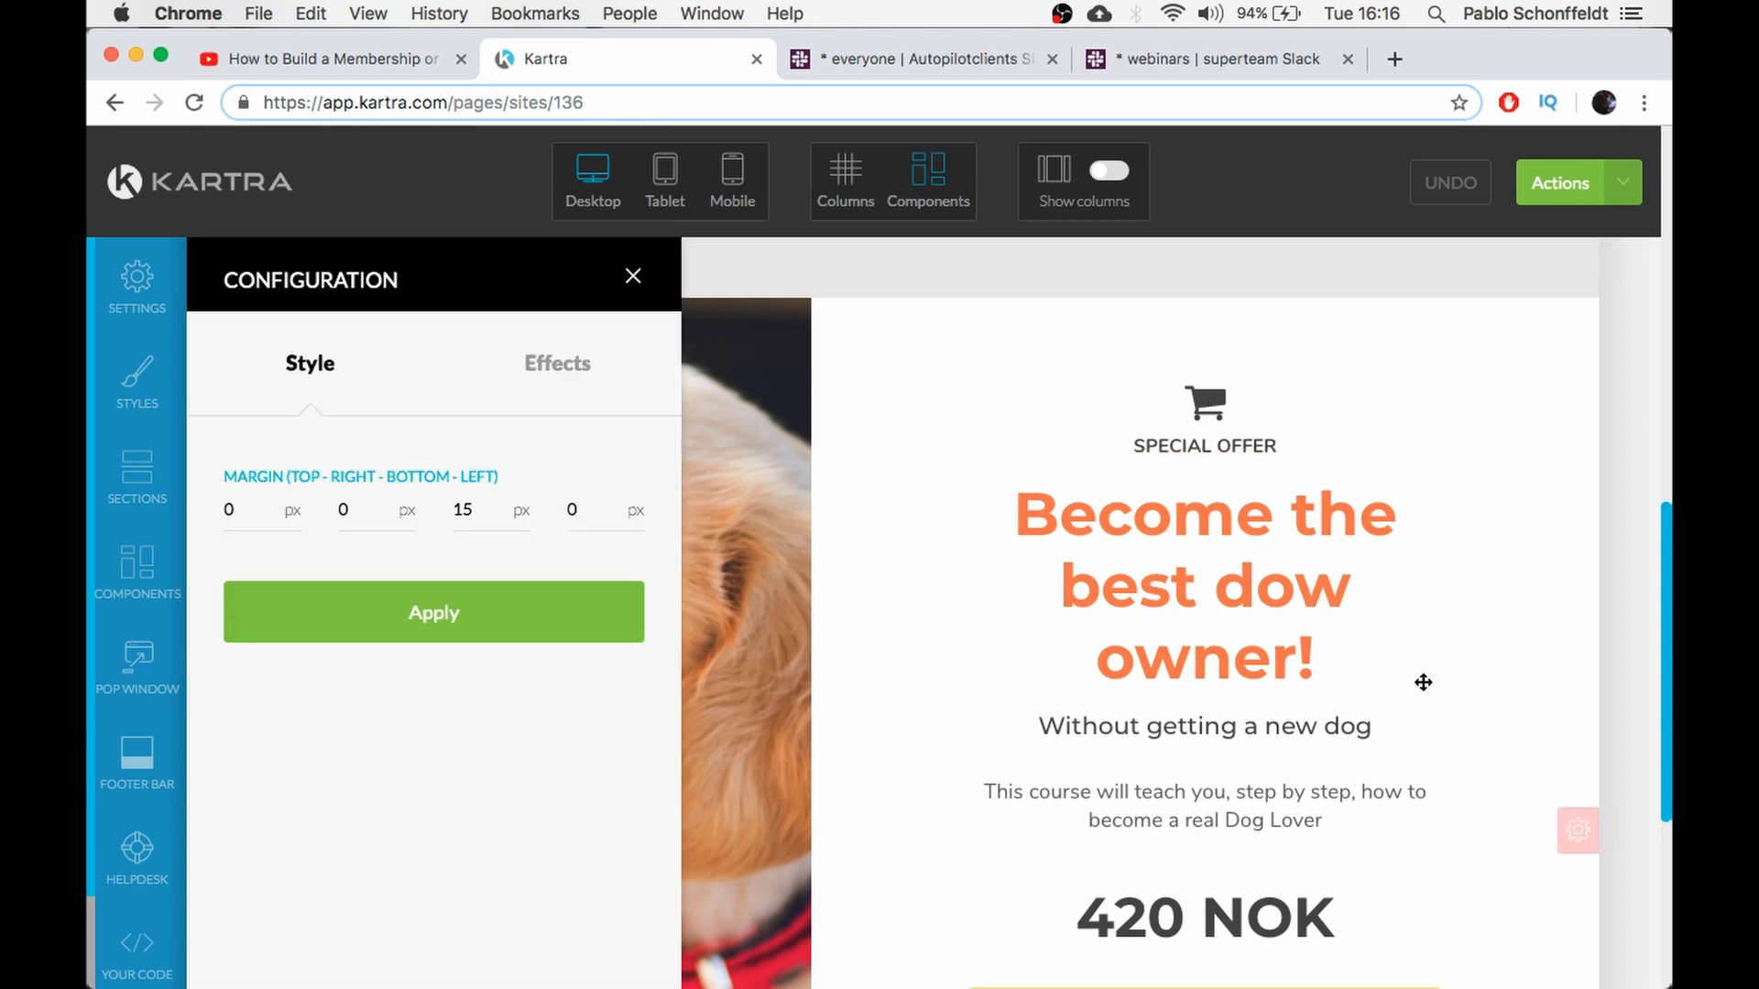
{"action": "left_click", "coordinate": [1247, 486]}
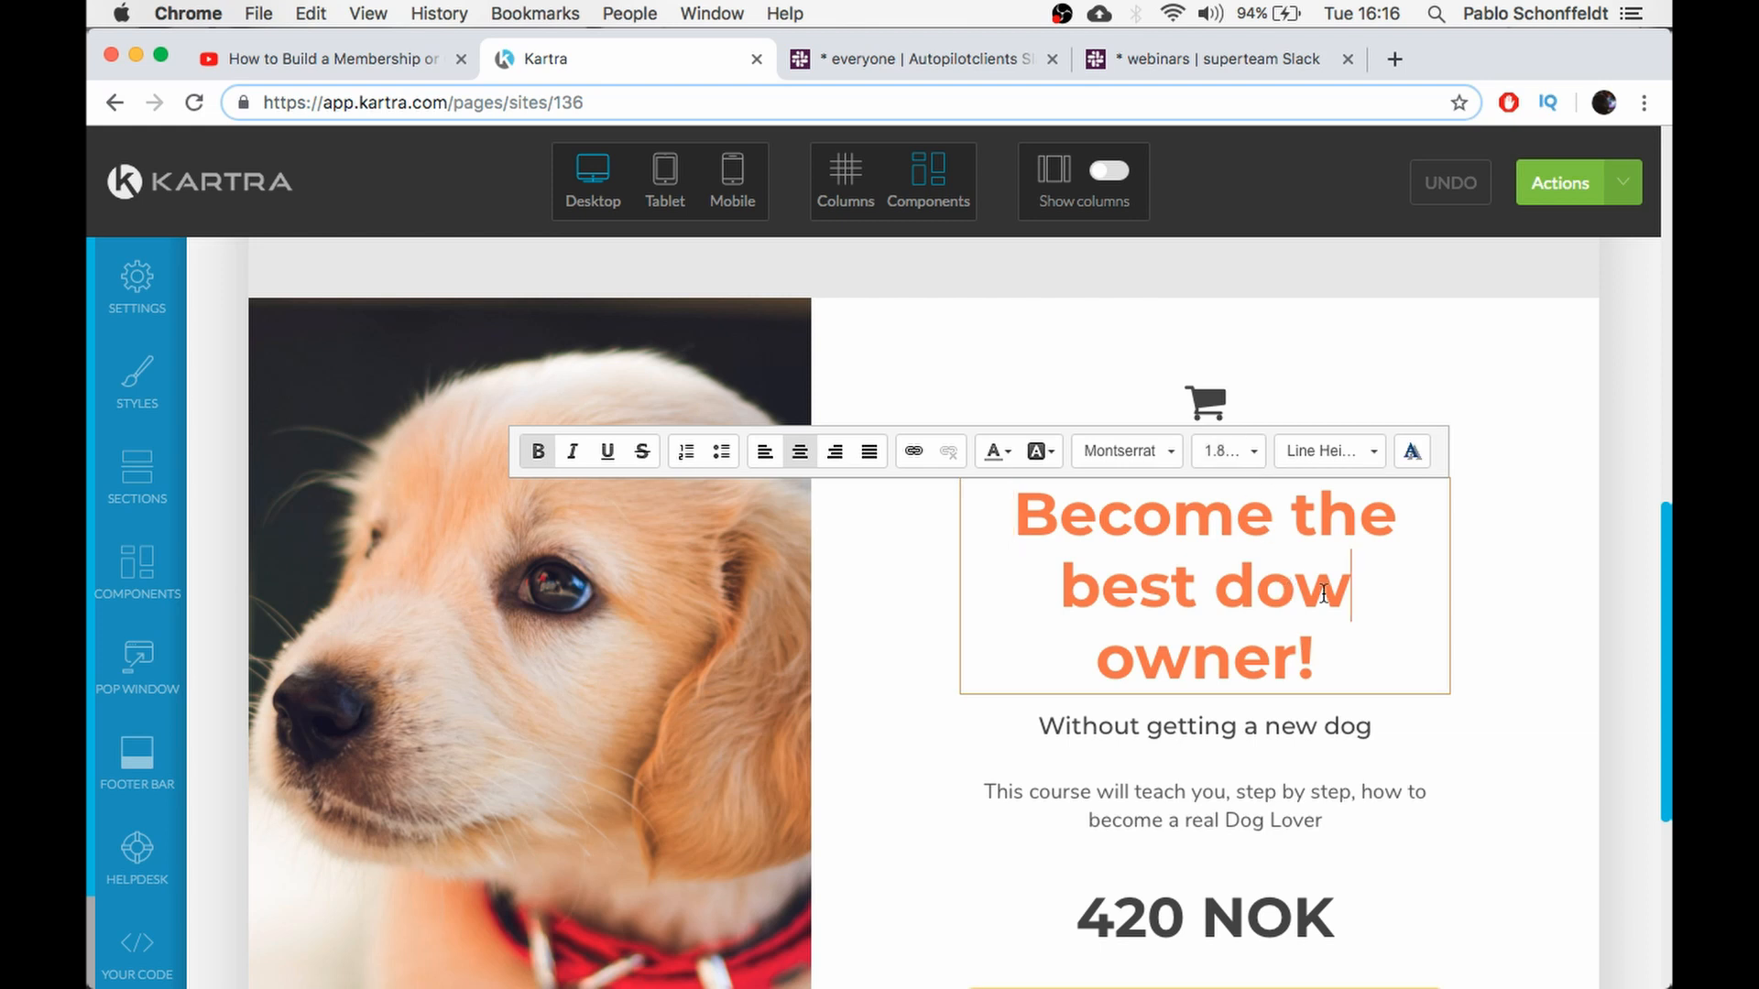
{"action": "key", "text": "BackSpace"}
{"action": "type", "text": "g"}
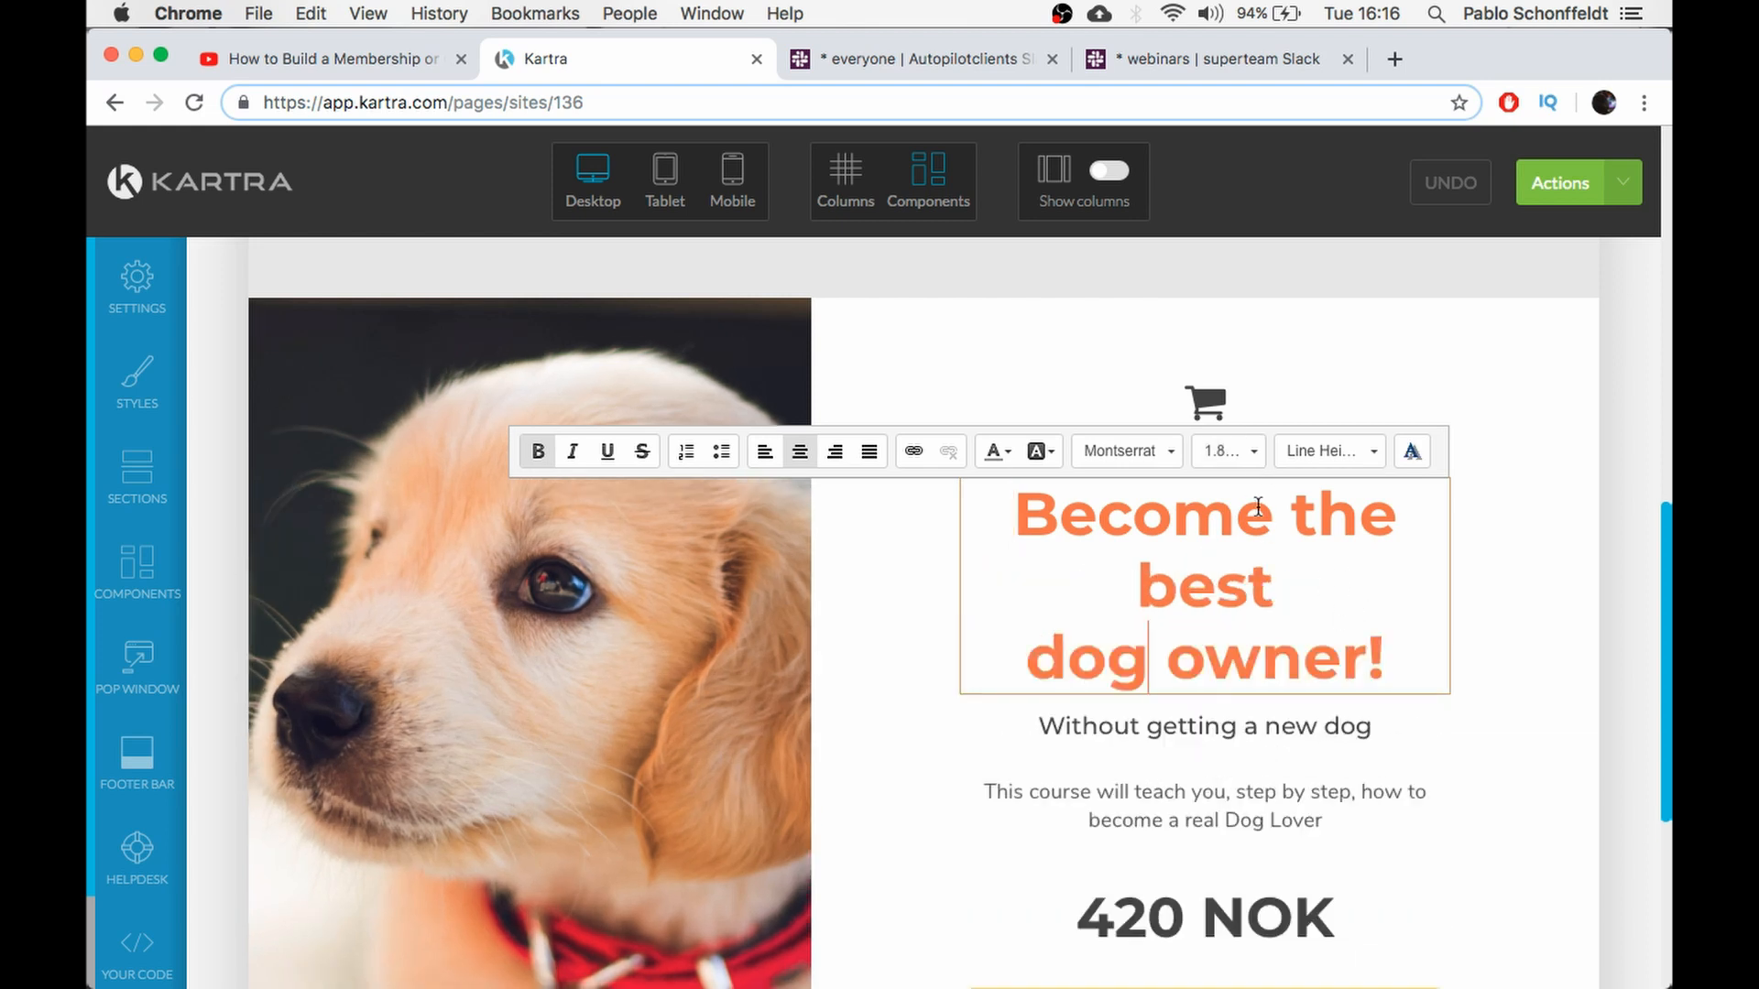
{"action": "left_click", "coordinate": [1033, 366]}
Change the Buy now button's link from the custom URL to pop a product checkout
{"action": "scroll", "coordinate": [1346, 596], "scroll_direction": "down", "scroll_amount": 1}
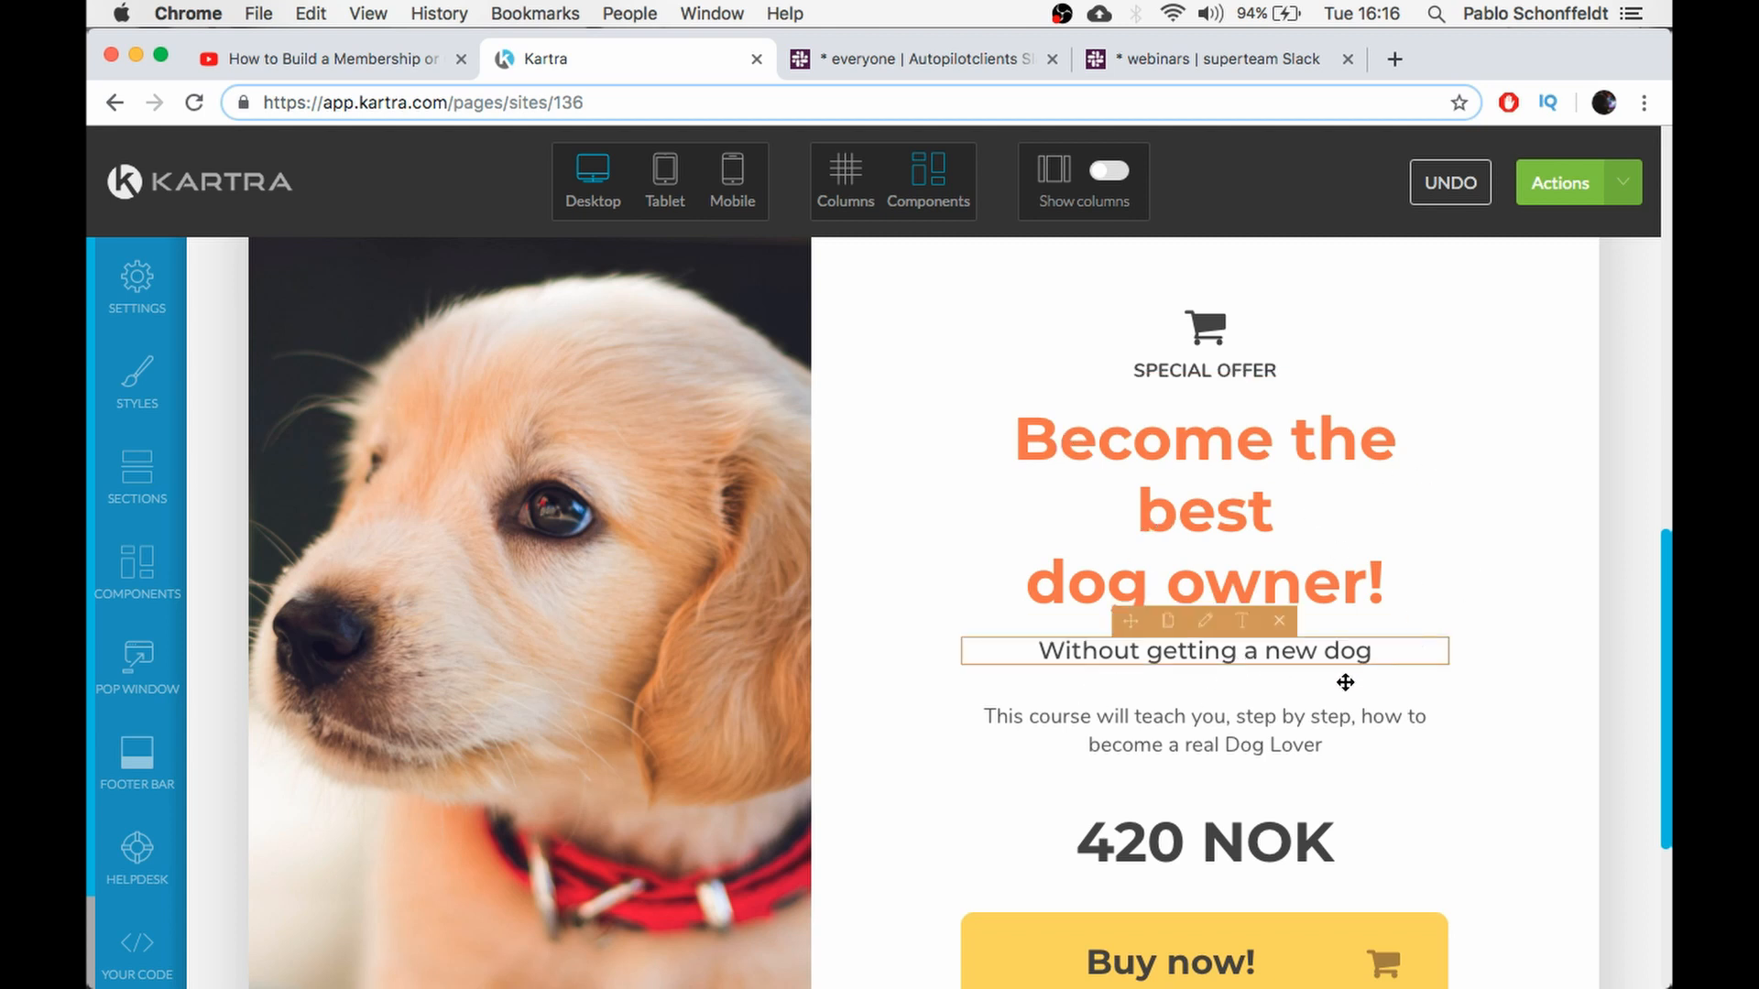
{"action": "scroll", "coordinate": [1191, 751], "scroll_direction": "down", "scroll_amount": 1}
{"action": "scroll", "coordinate": [1007, 751], "scroll_direction": "down", "scroll_amount": 3}
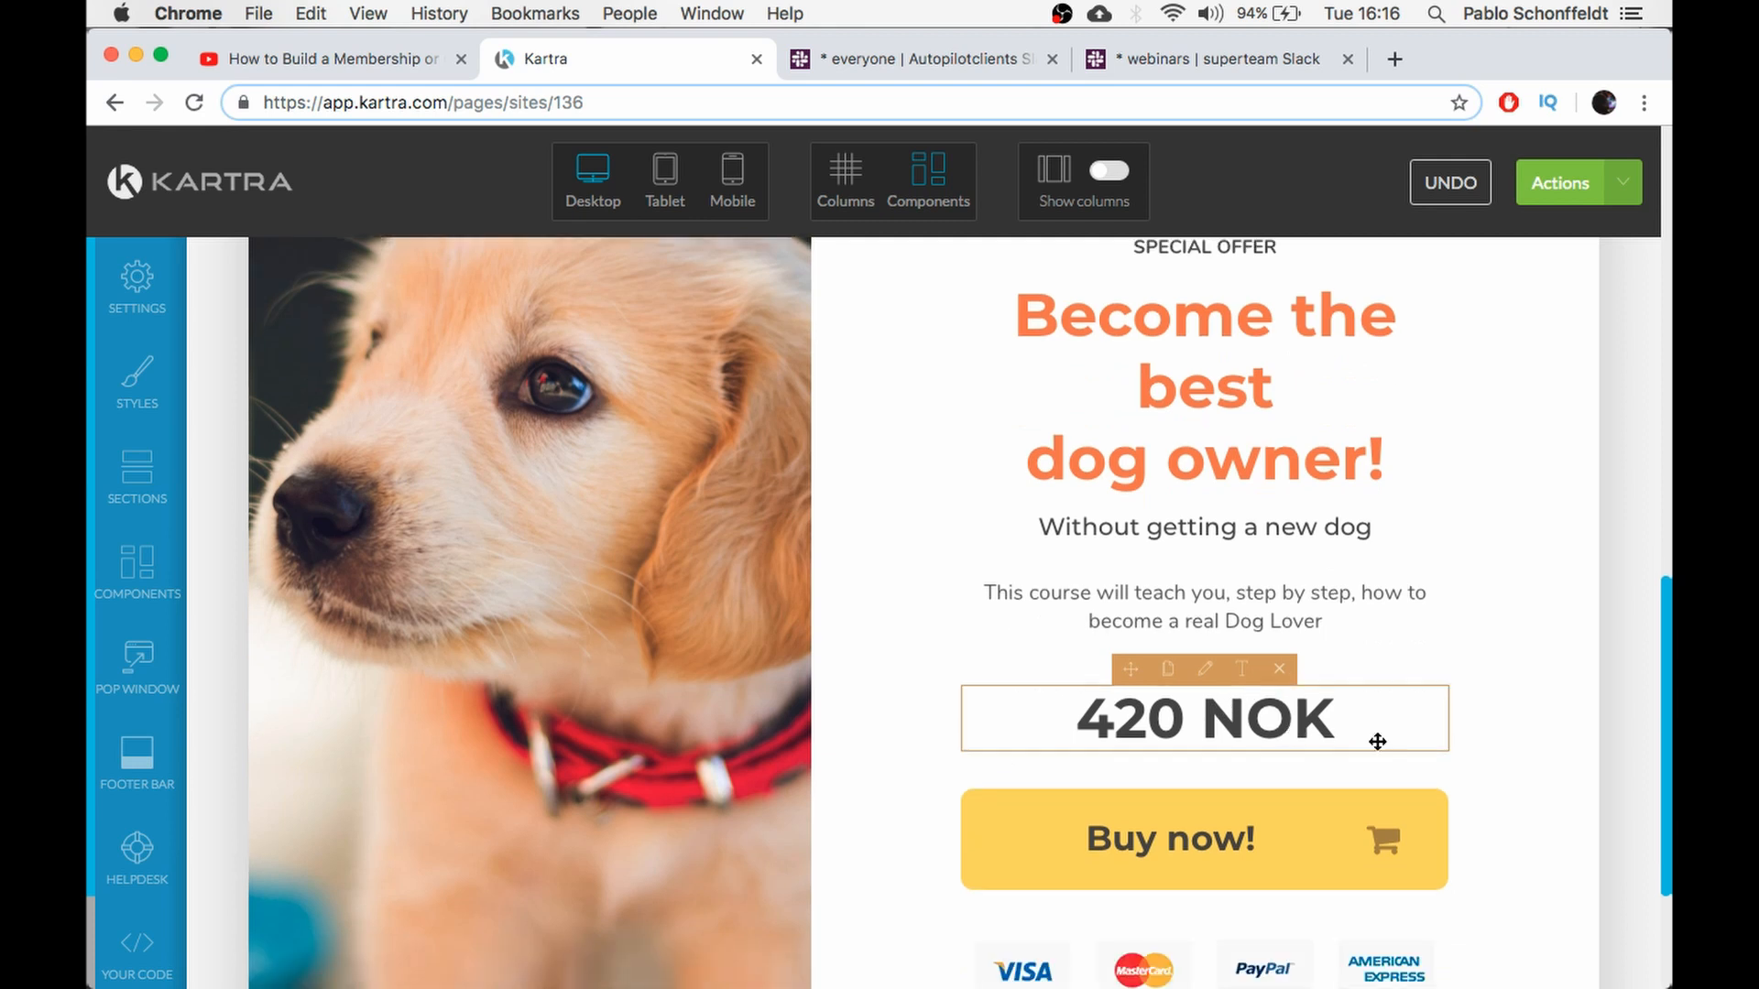
{"action": "scroll", "coordinate": [1140, 861], "scroll_direction": "down", "scroll_amount": 7}
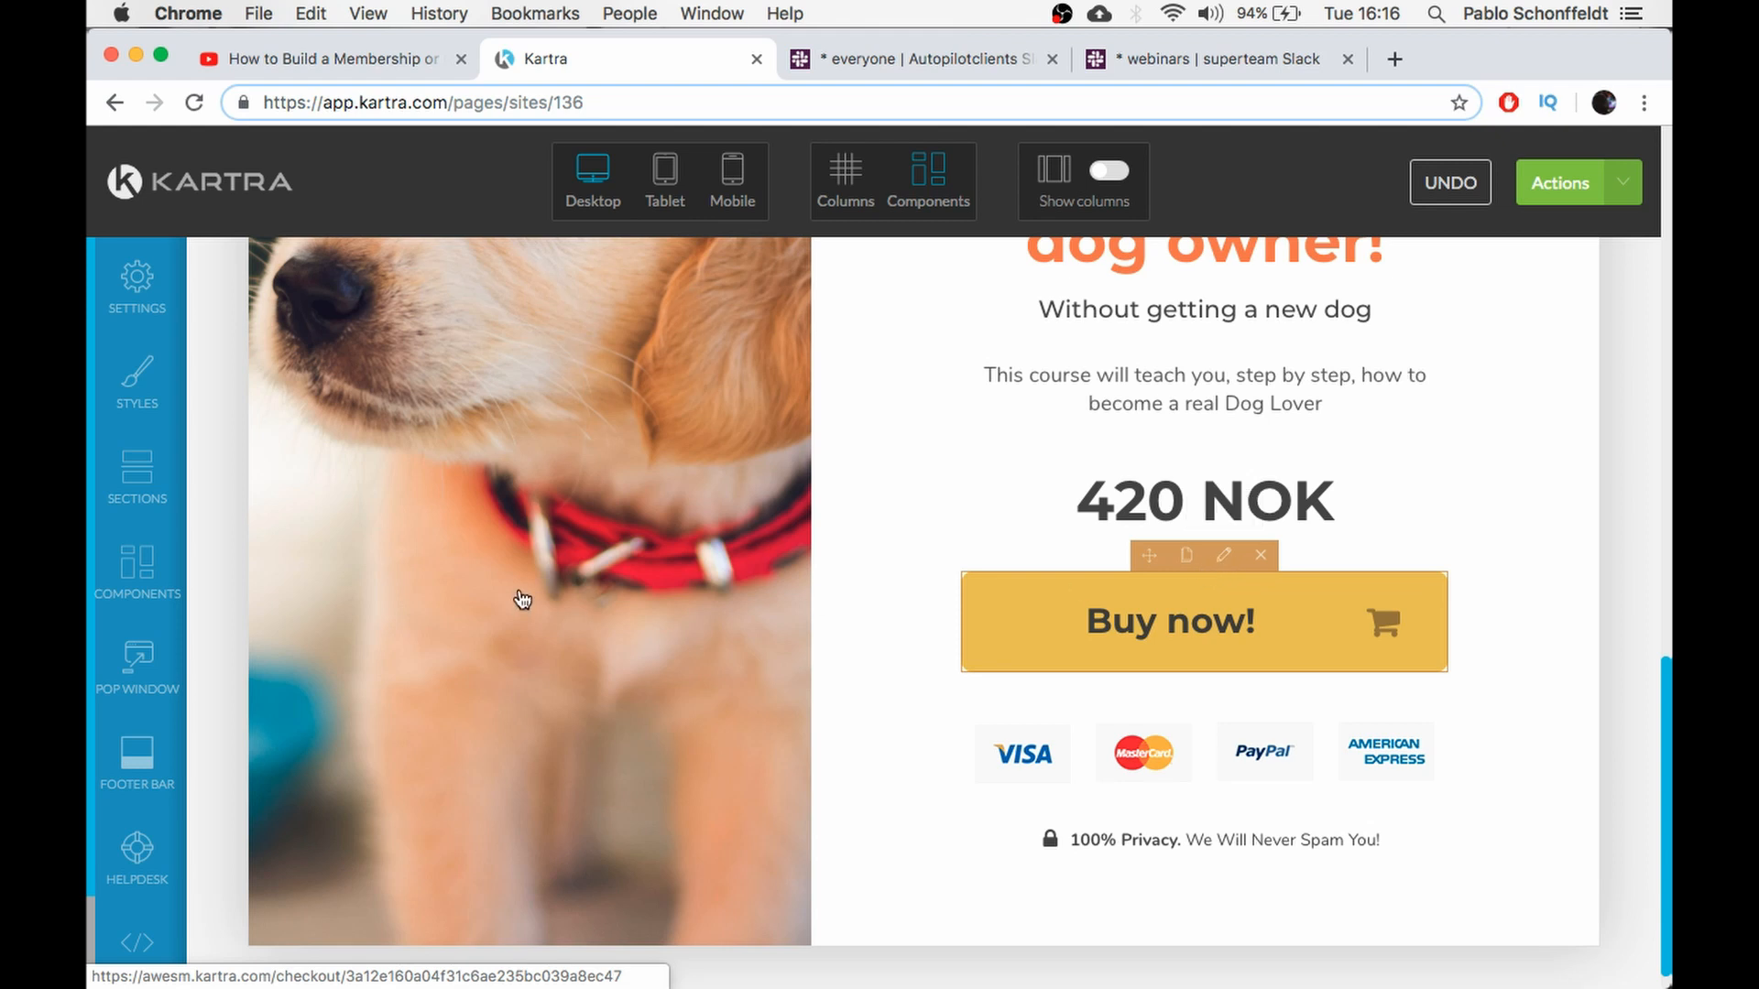
{"action": "left_click", "coordinate": [1464, 614]}
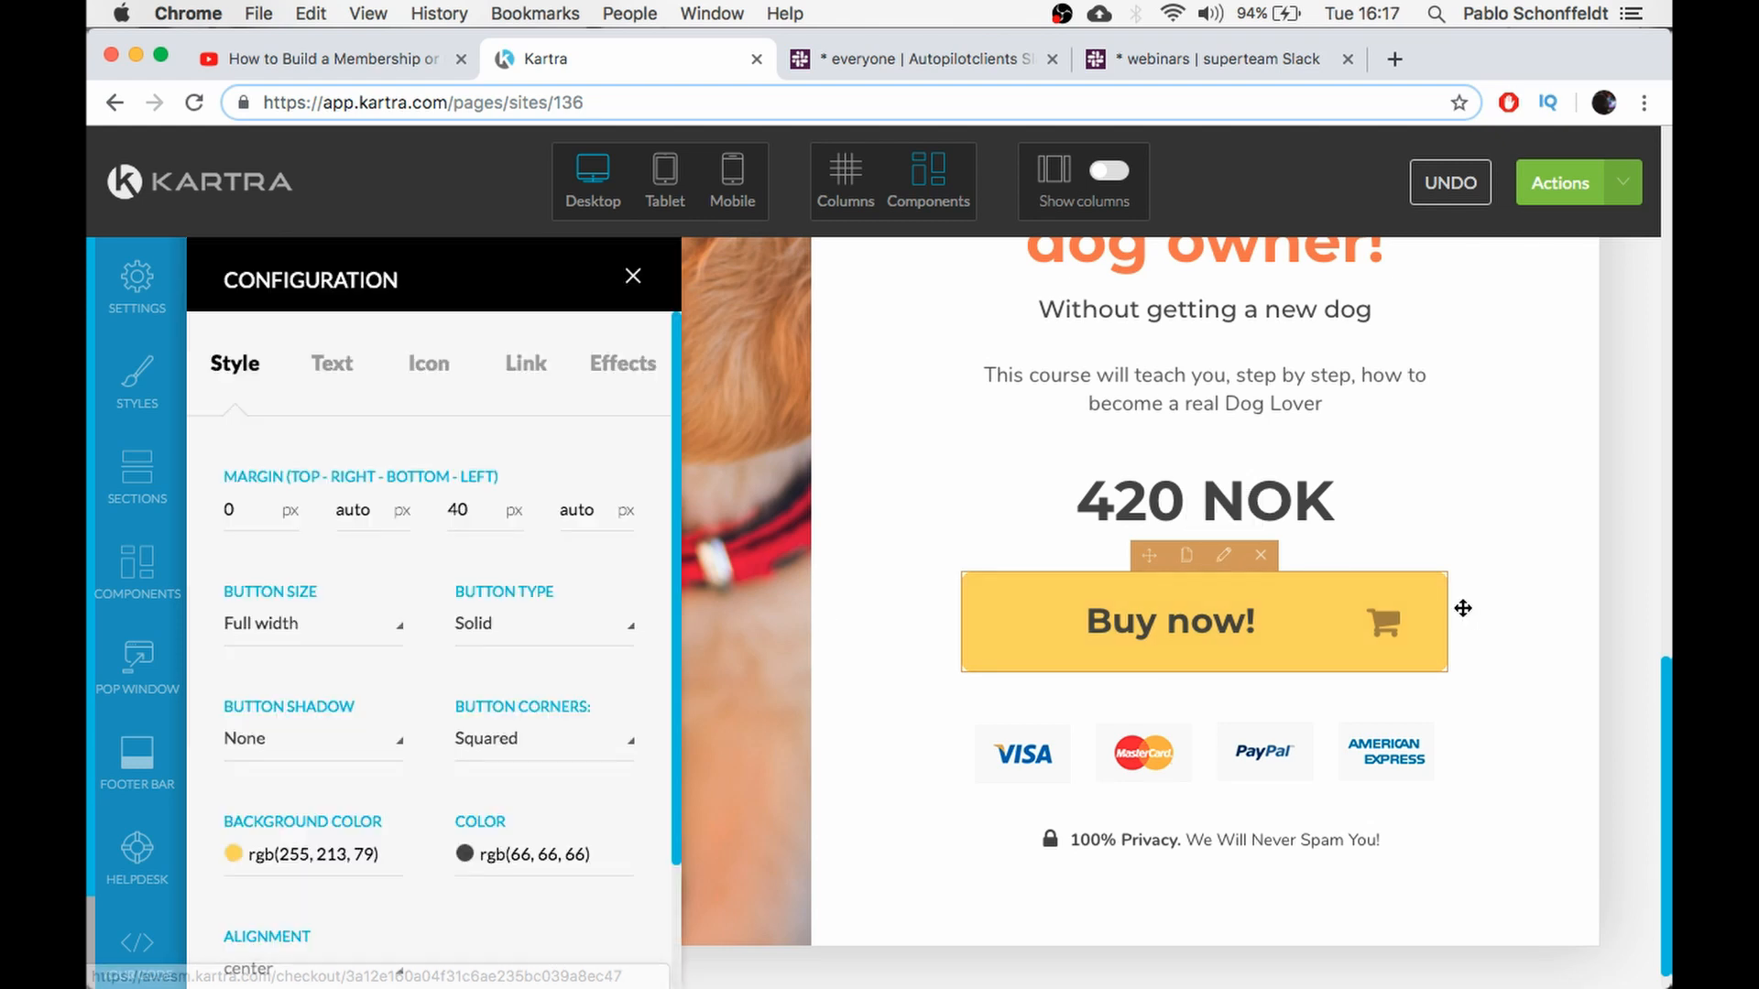
{"action": "left_click", "coordinate": [522, 363]}
{"action": "scroll", "coordinate": [513, 549], "scroll_direction": "down", "scroll_amount": 1}
{"action": "scroll", "coordinate": [513, 554], "scroll_direction": "down", "scroll_amount": 5}
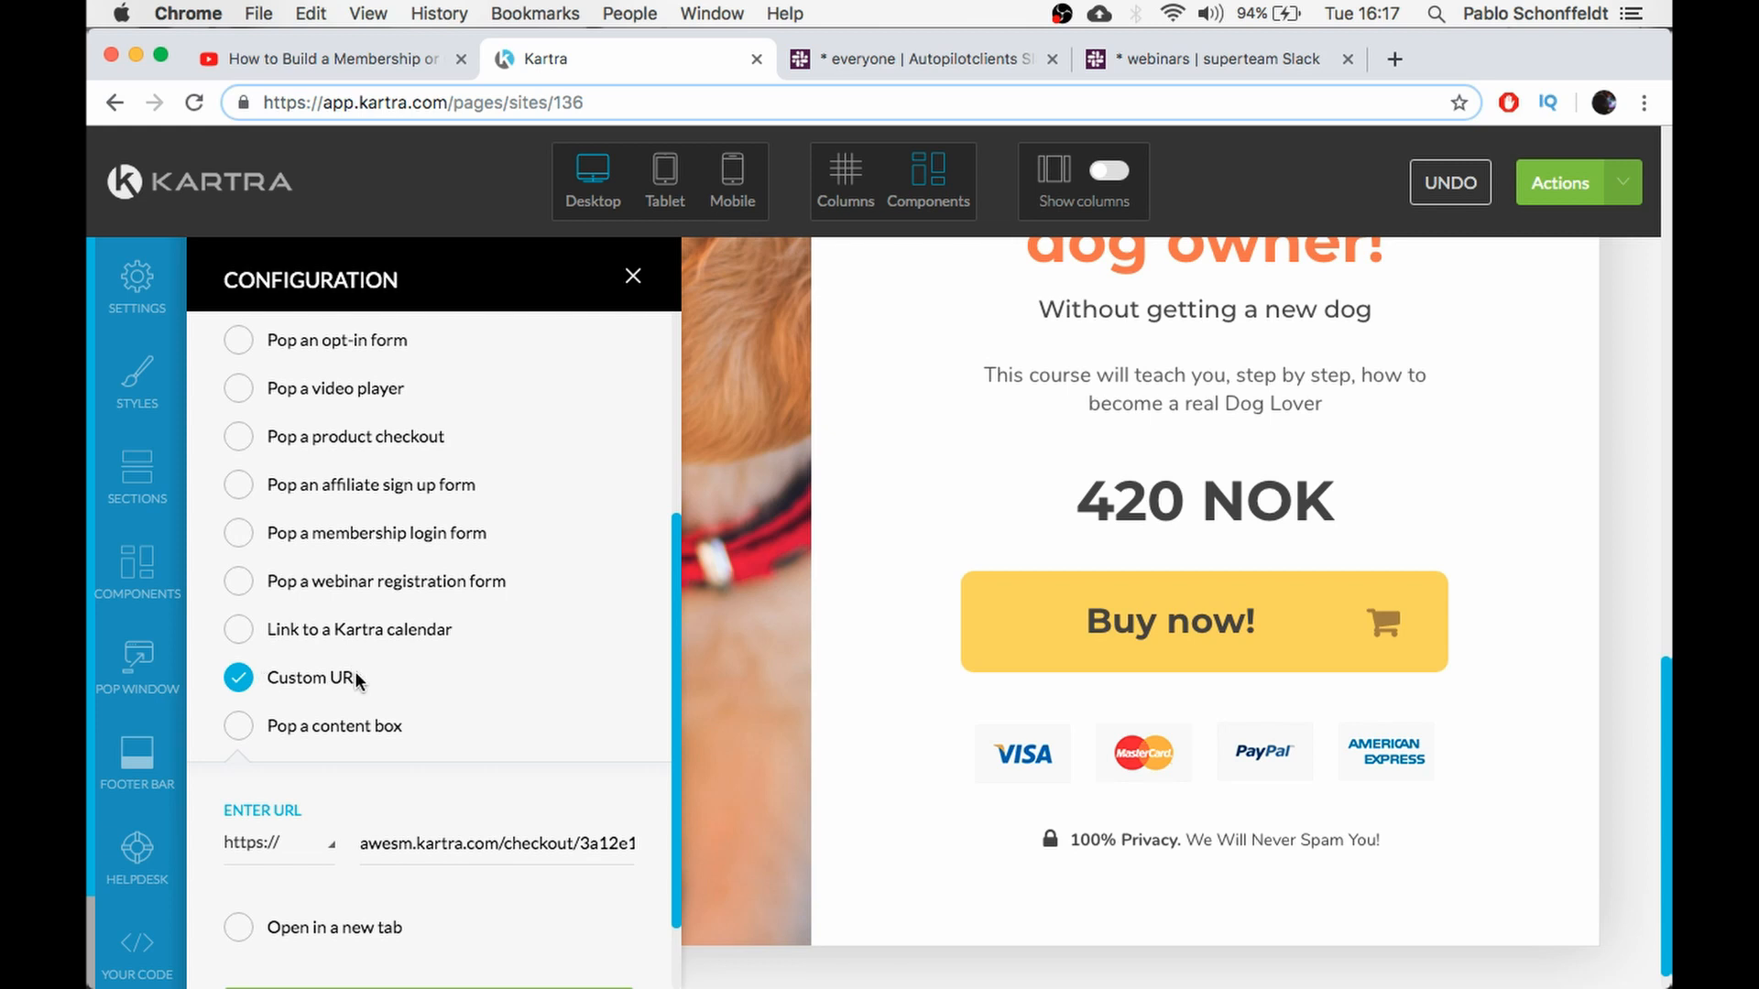
{"action": "scroll", "coordinate": [357, 673], "scroll_direction": "up", "scroll_amount": 4}
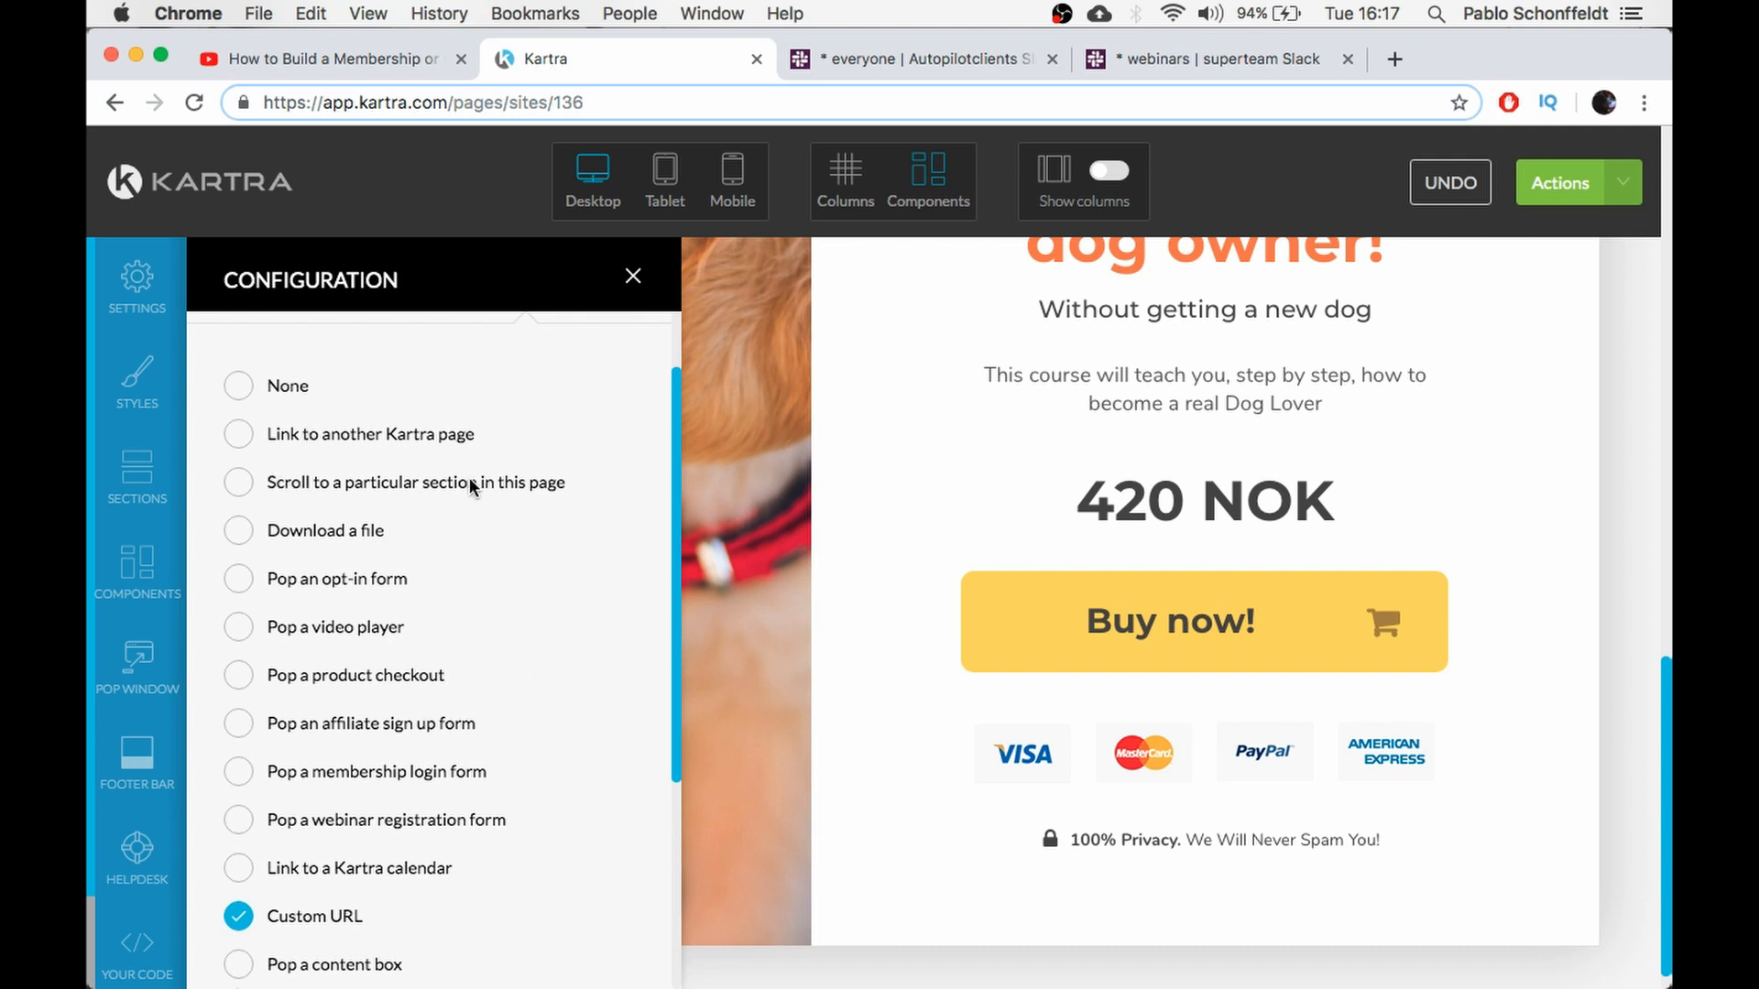
{"action": "scroll", "coordinate": [396, 626], "scroll_direction": "down", "scroll_amount": 1}
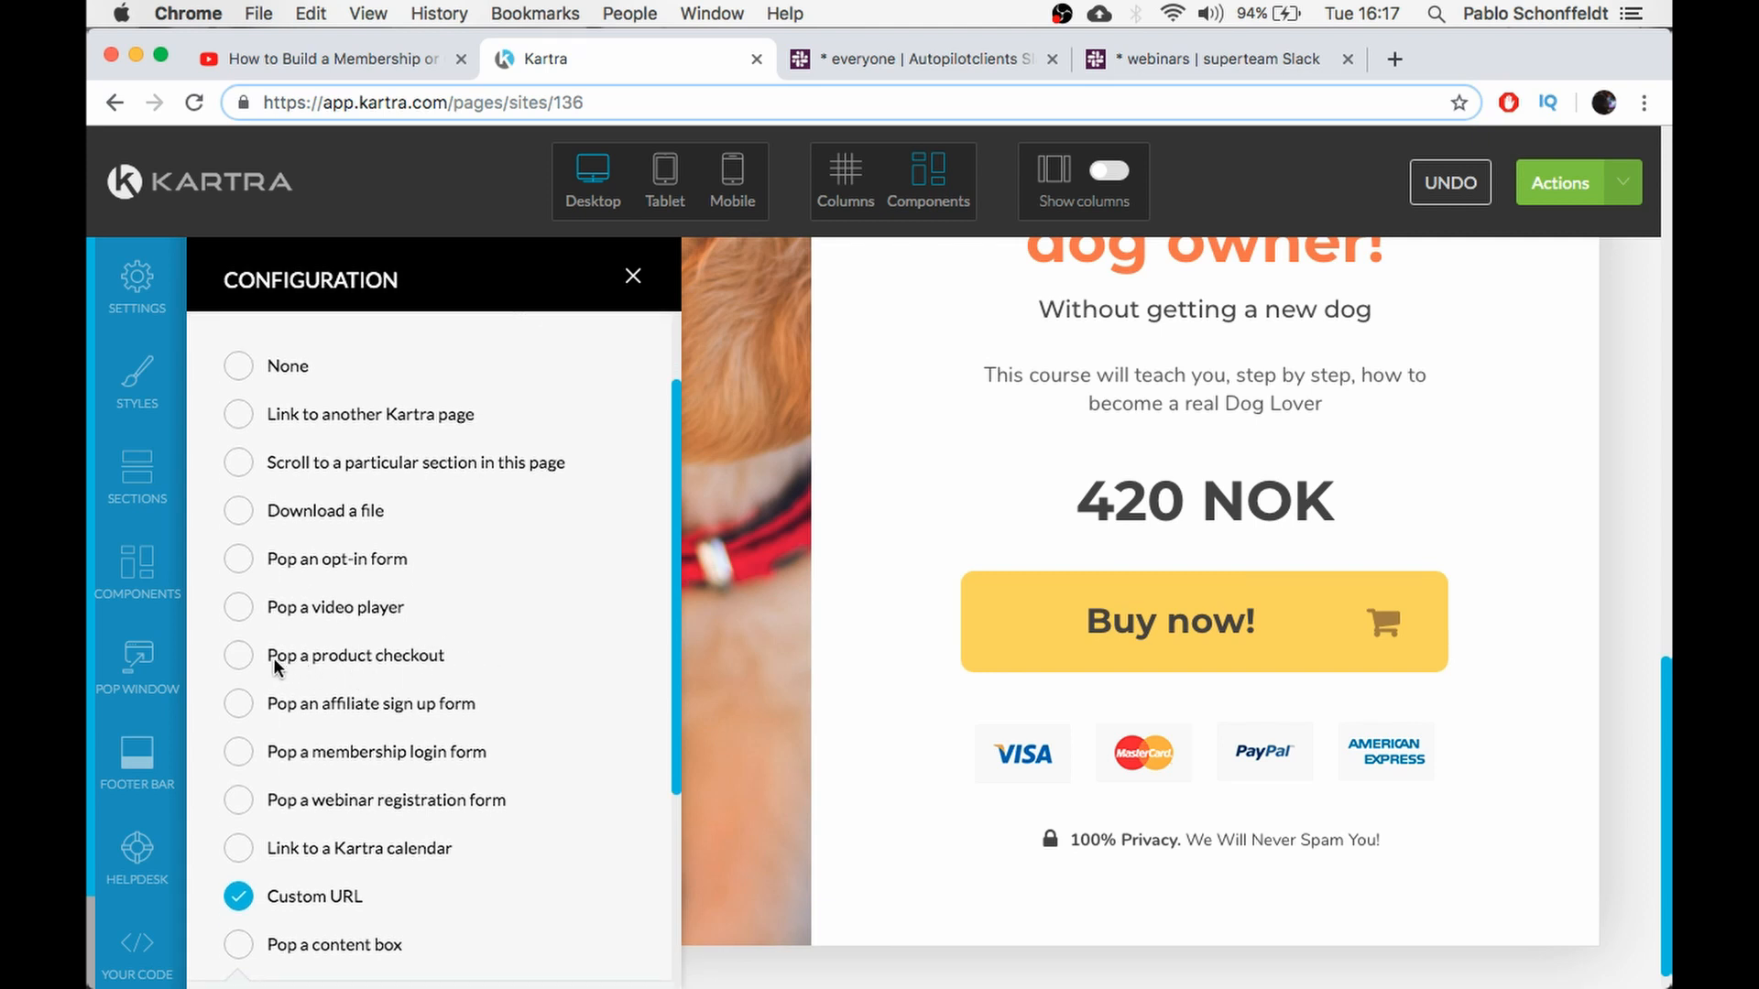
{"action": "left_click", "coordinate": [237, 657]}
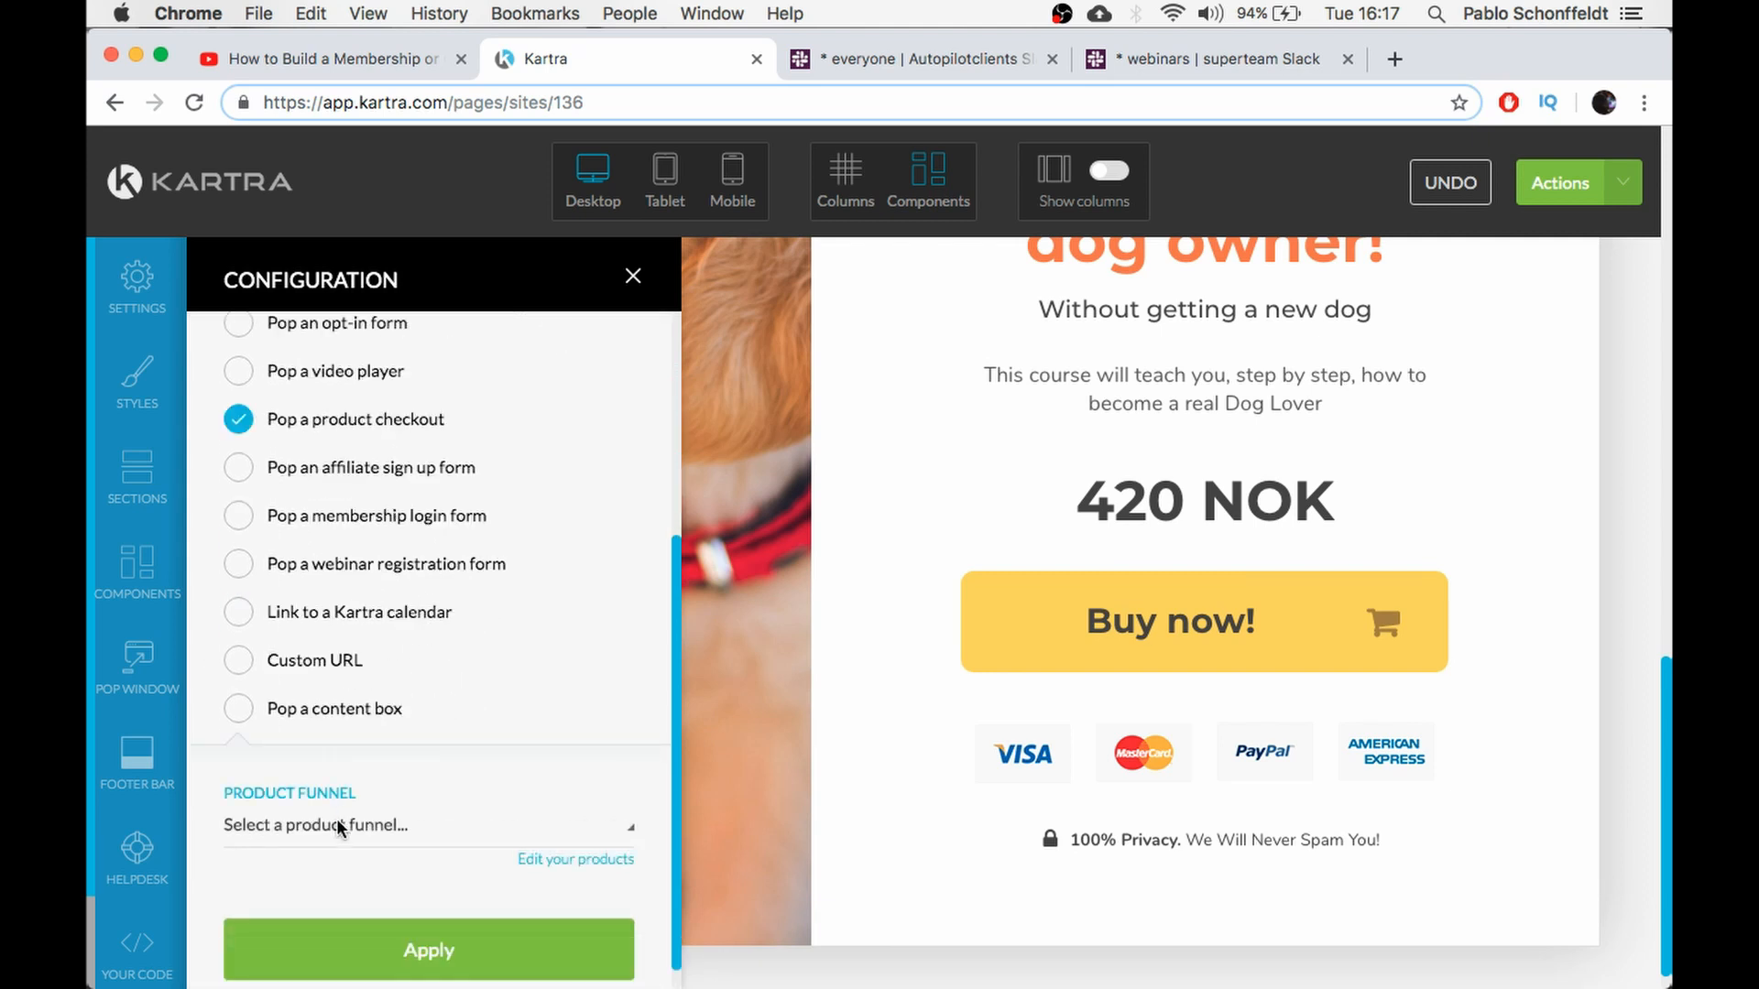
Link the button's checkout to the Dog lover product funnel, the Dog lover product and Price point 1
{"action": "left_click", "coordinate": [337, 825]}
{"action": "scroll", "coordinate": [660, 683], "scroll_direction": "down", "scroll_amount": 5}
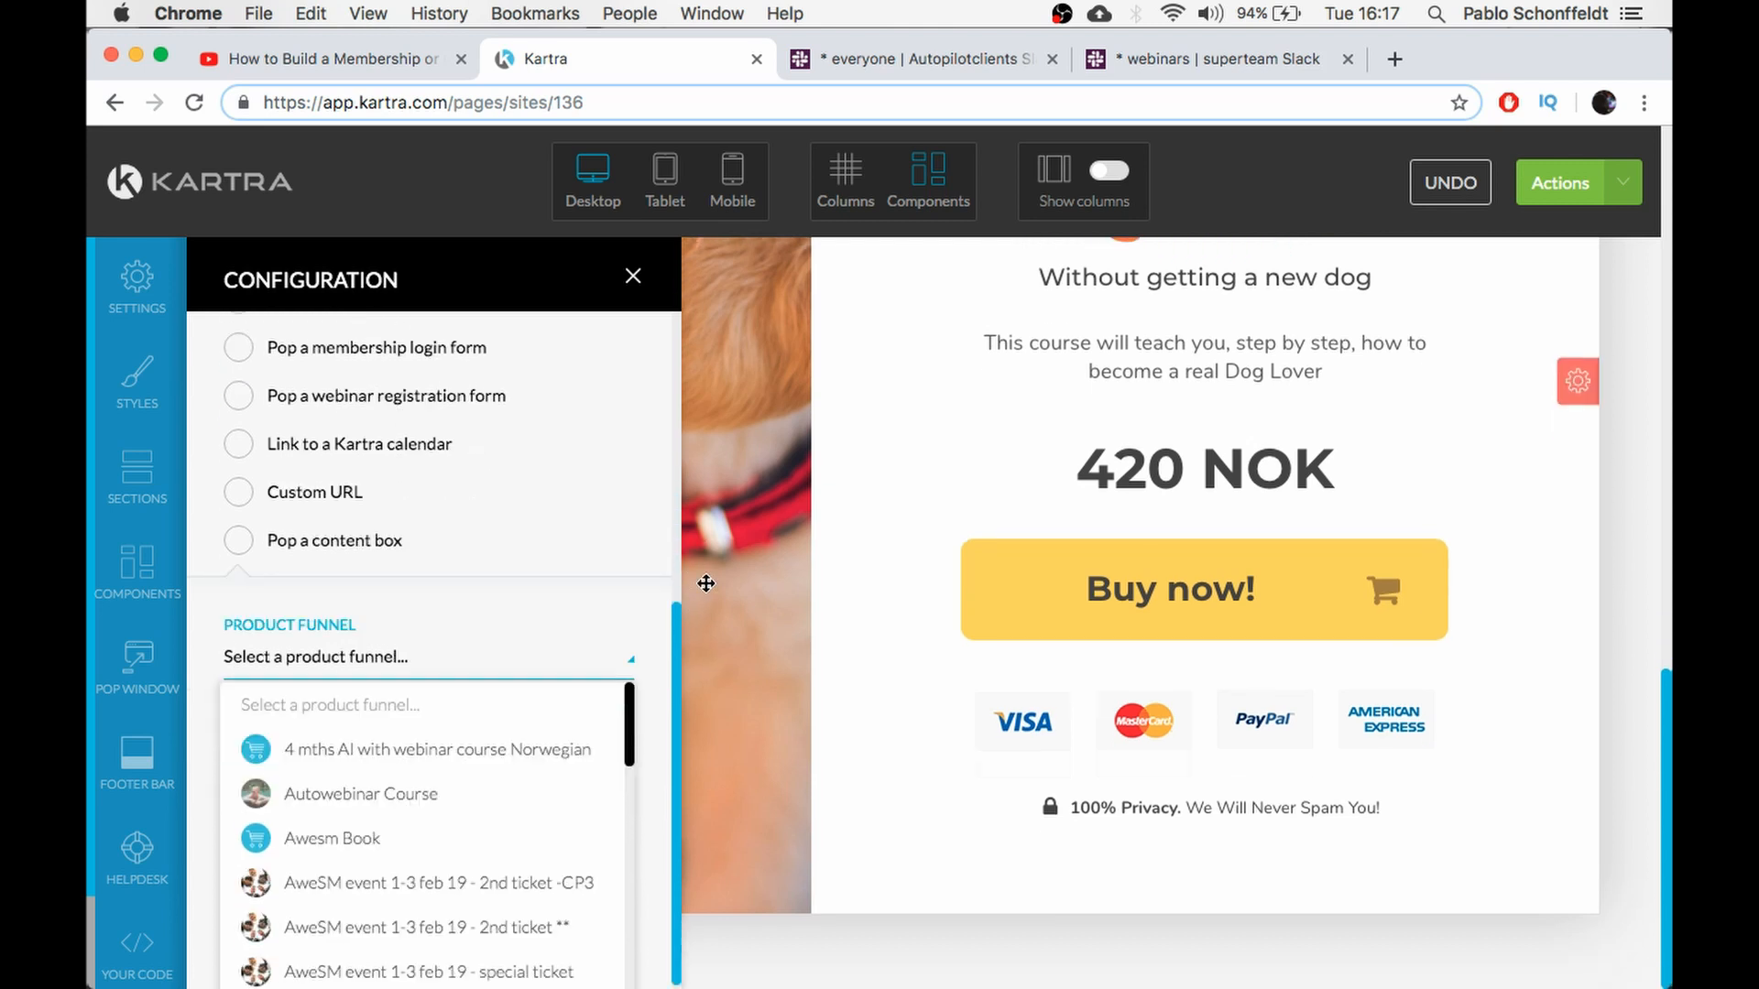
{"action": "scroll", "coordinate": [453, 758], "scroll_direction": "down", "scroll_amount": 10}
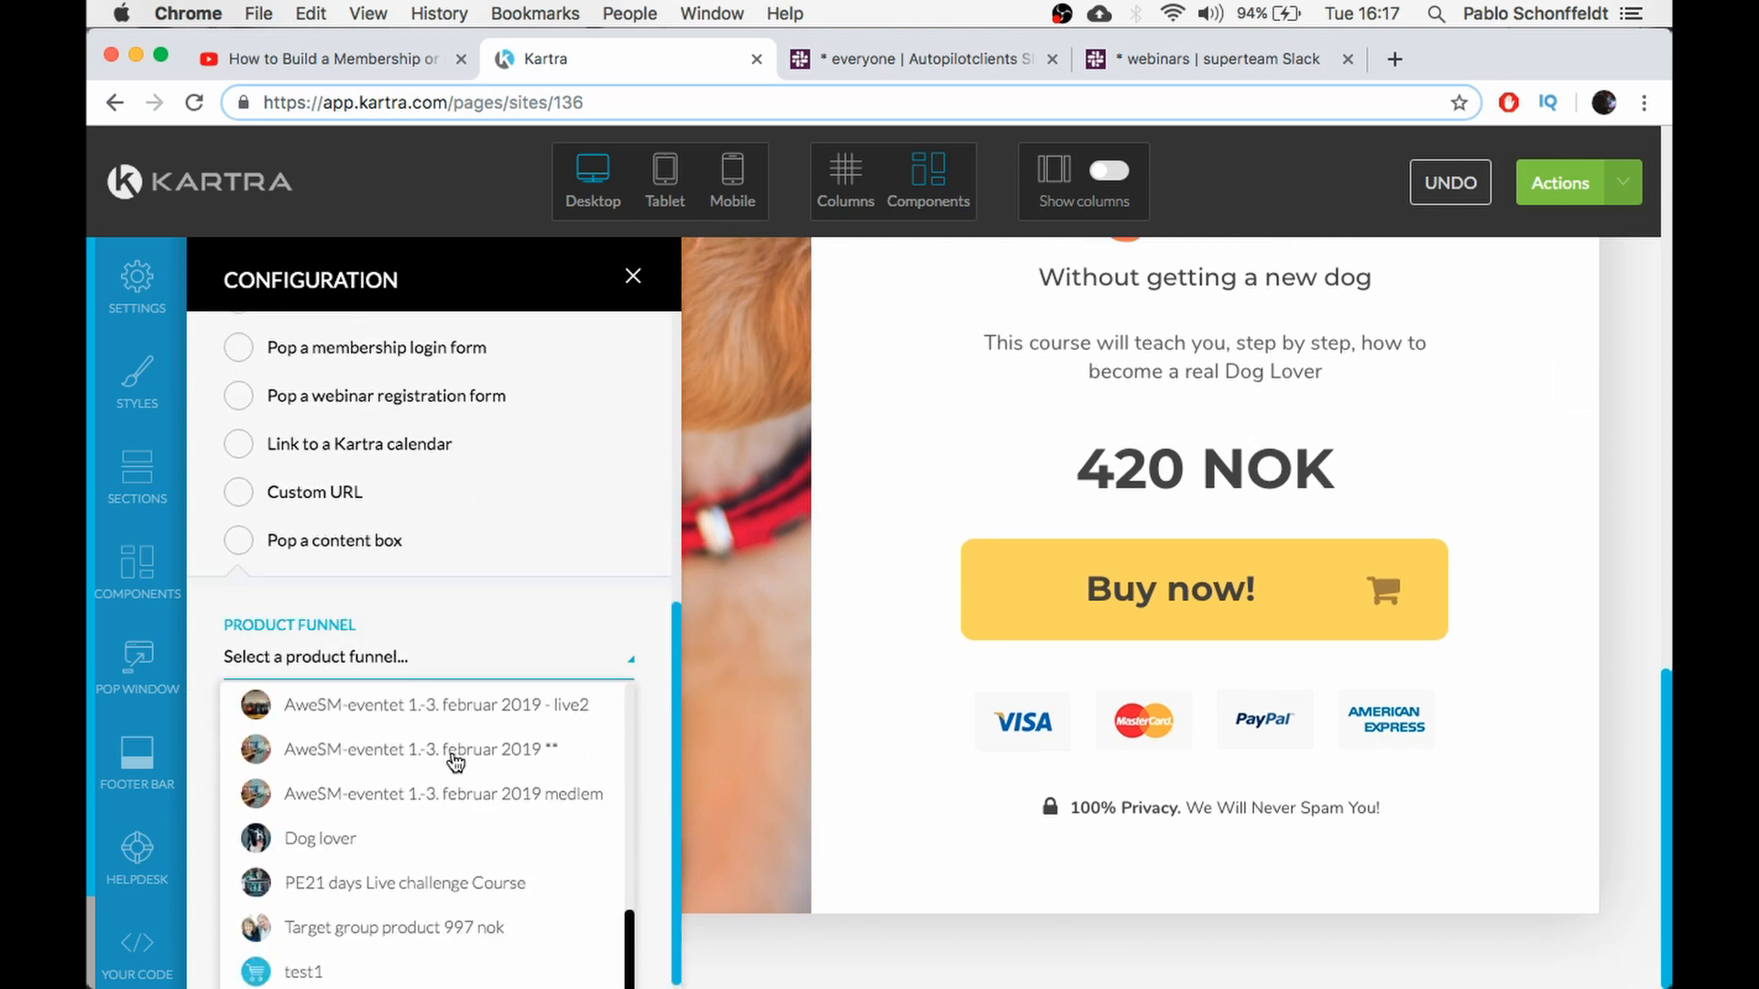
{"action": "left_click", "coordinate": [322, 838]}
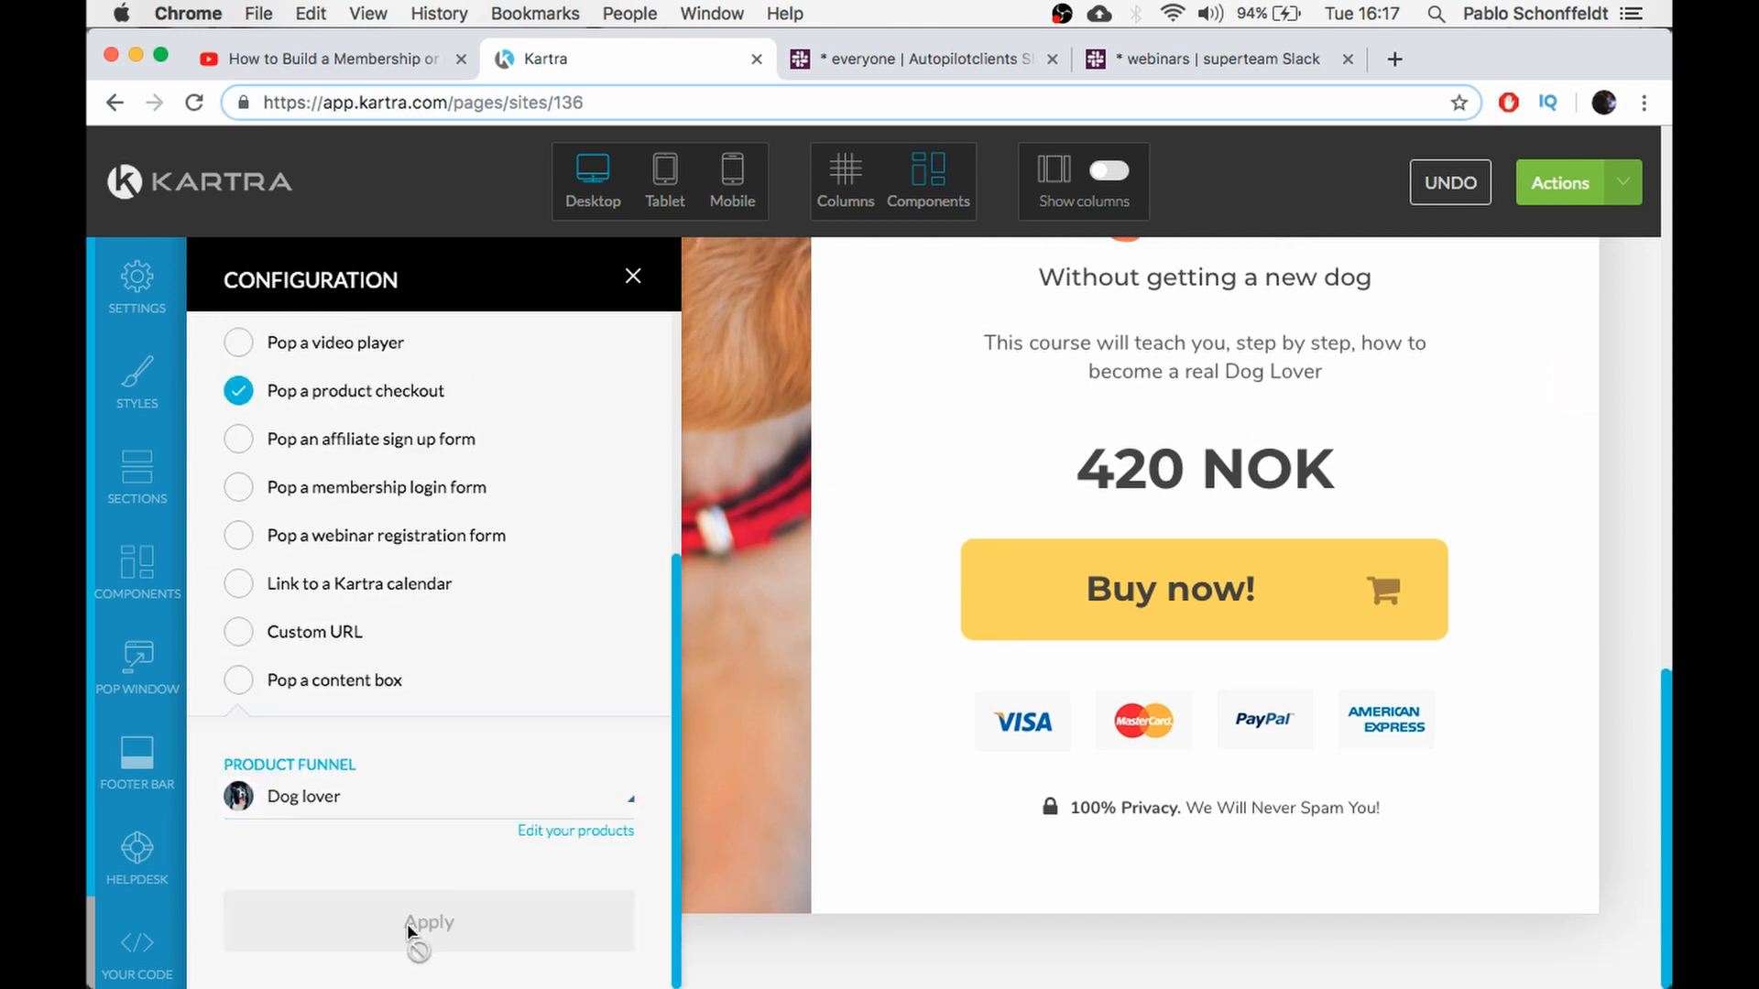
{"action": "left_click", "coordinate": [316, 829]}
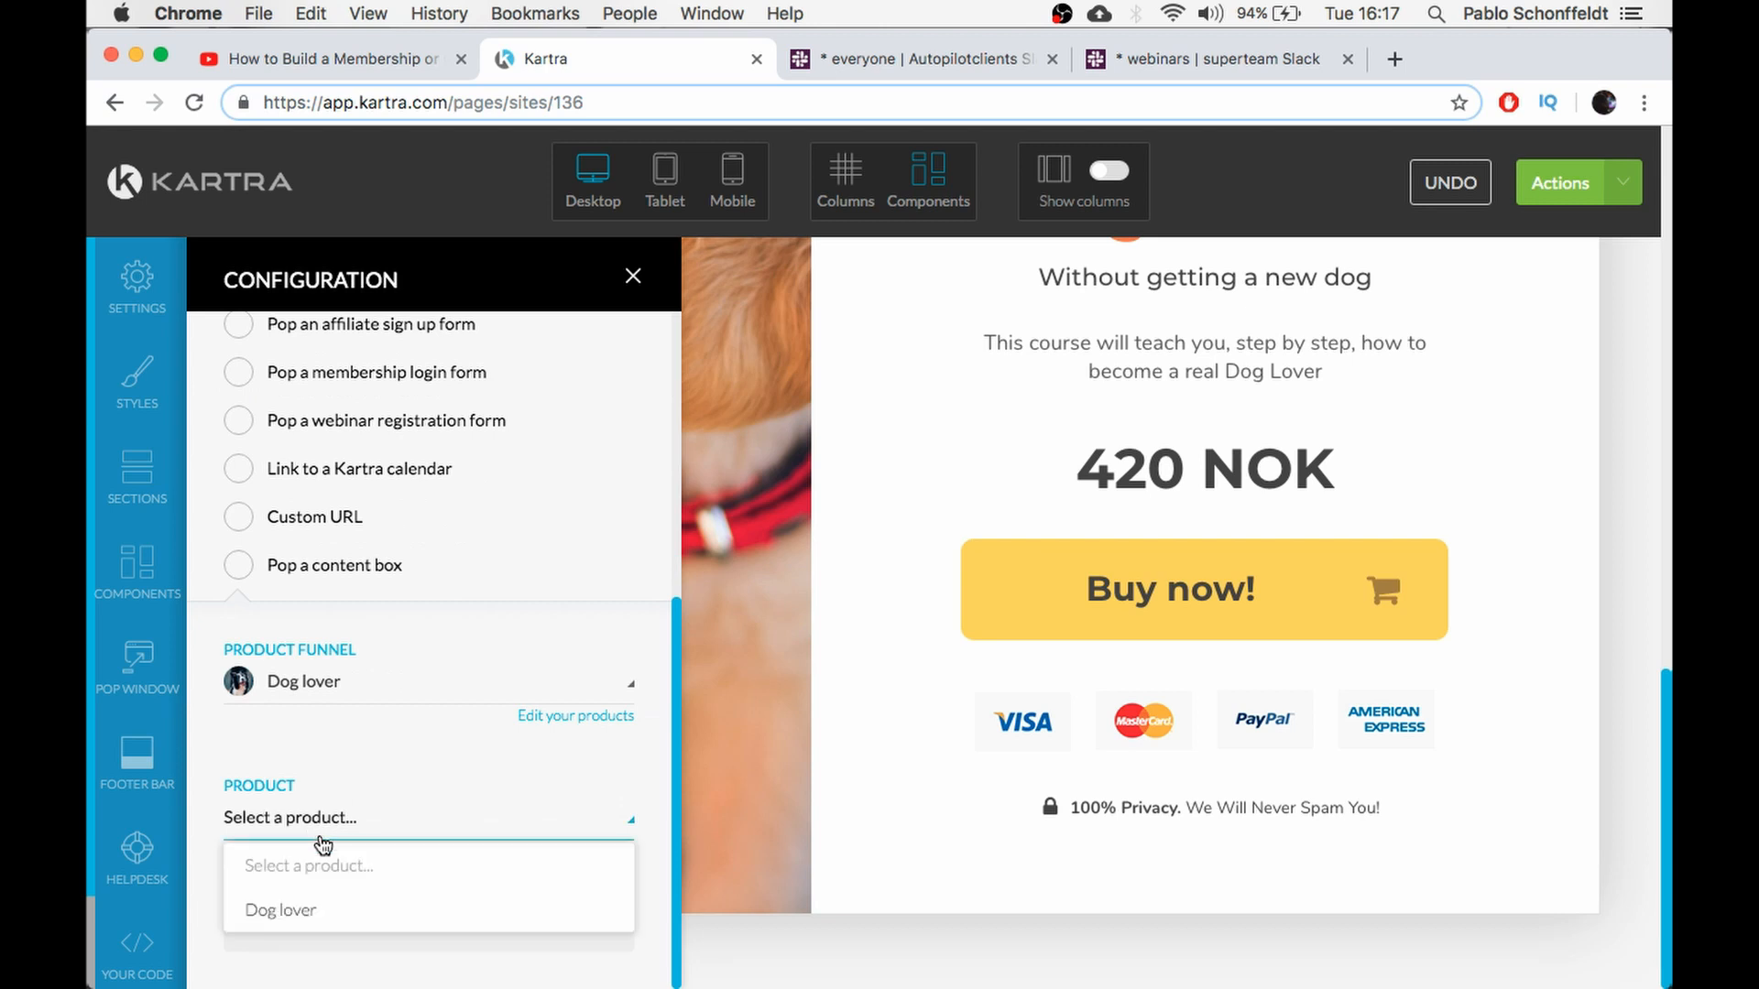
{"action": "left_click", "coordinate": [264, 916]}
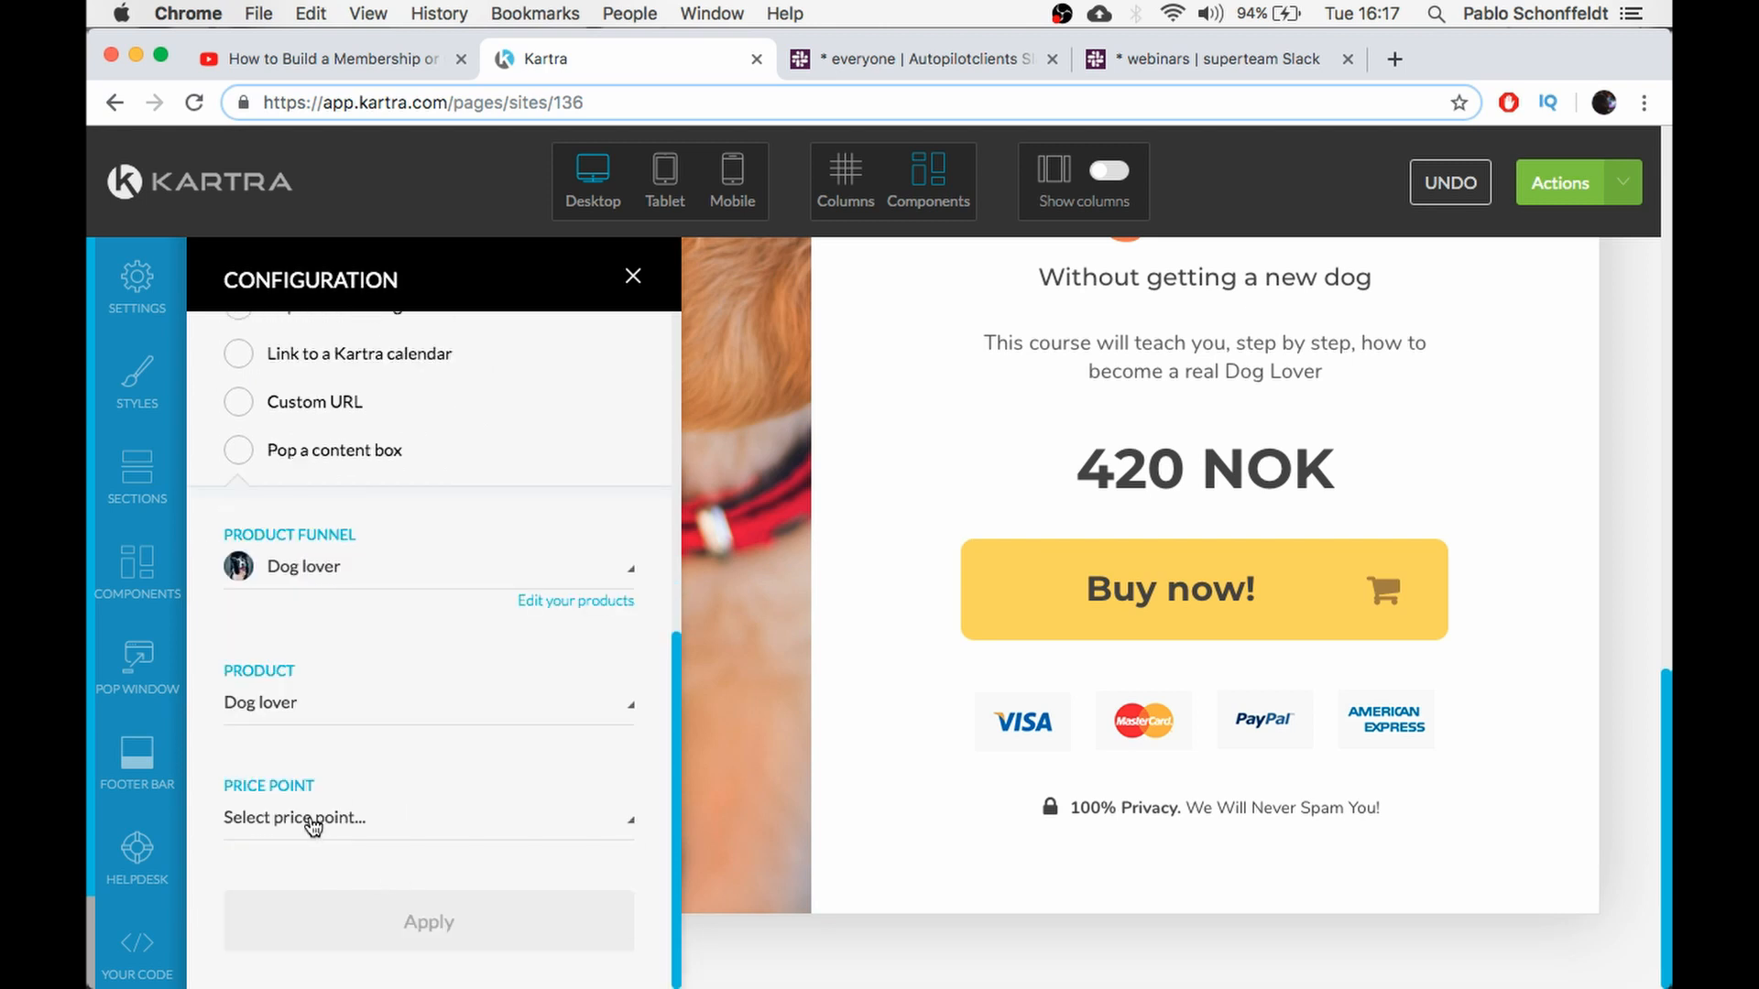
{"action": "left_click", "coordinate": [314, 824]}
{"action": "left_click", "coordinate": [293, 912]}
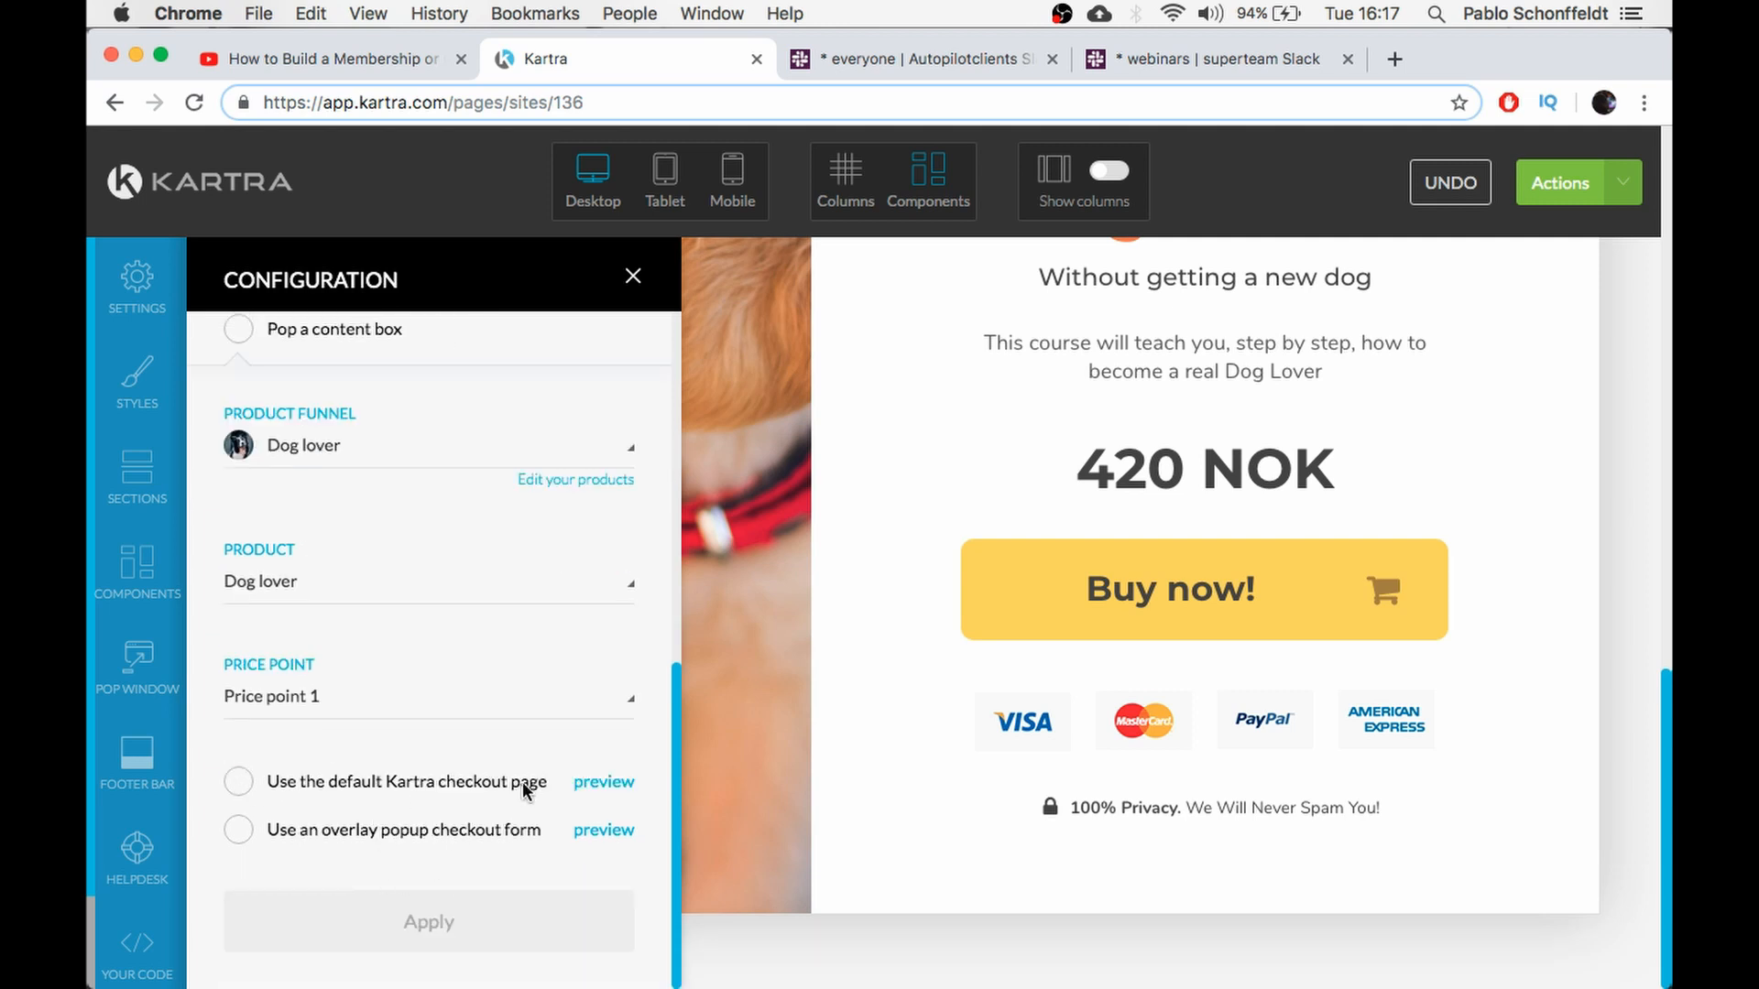
Preview the default Kartra checkout page for the Dog lover product and look through its layout
{"action": "left_click", "coordinate": [586, 784]}
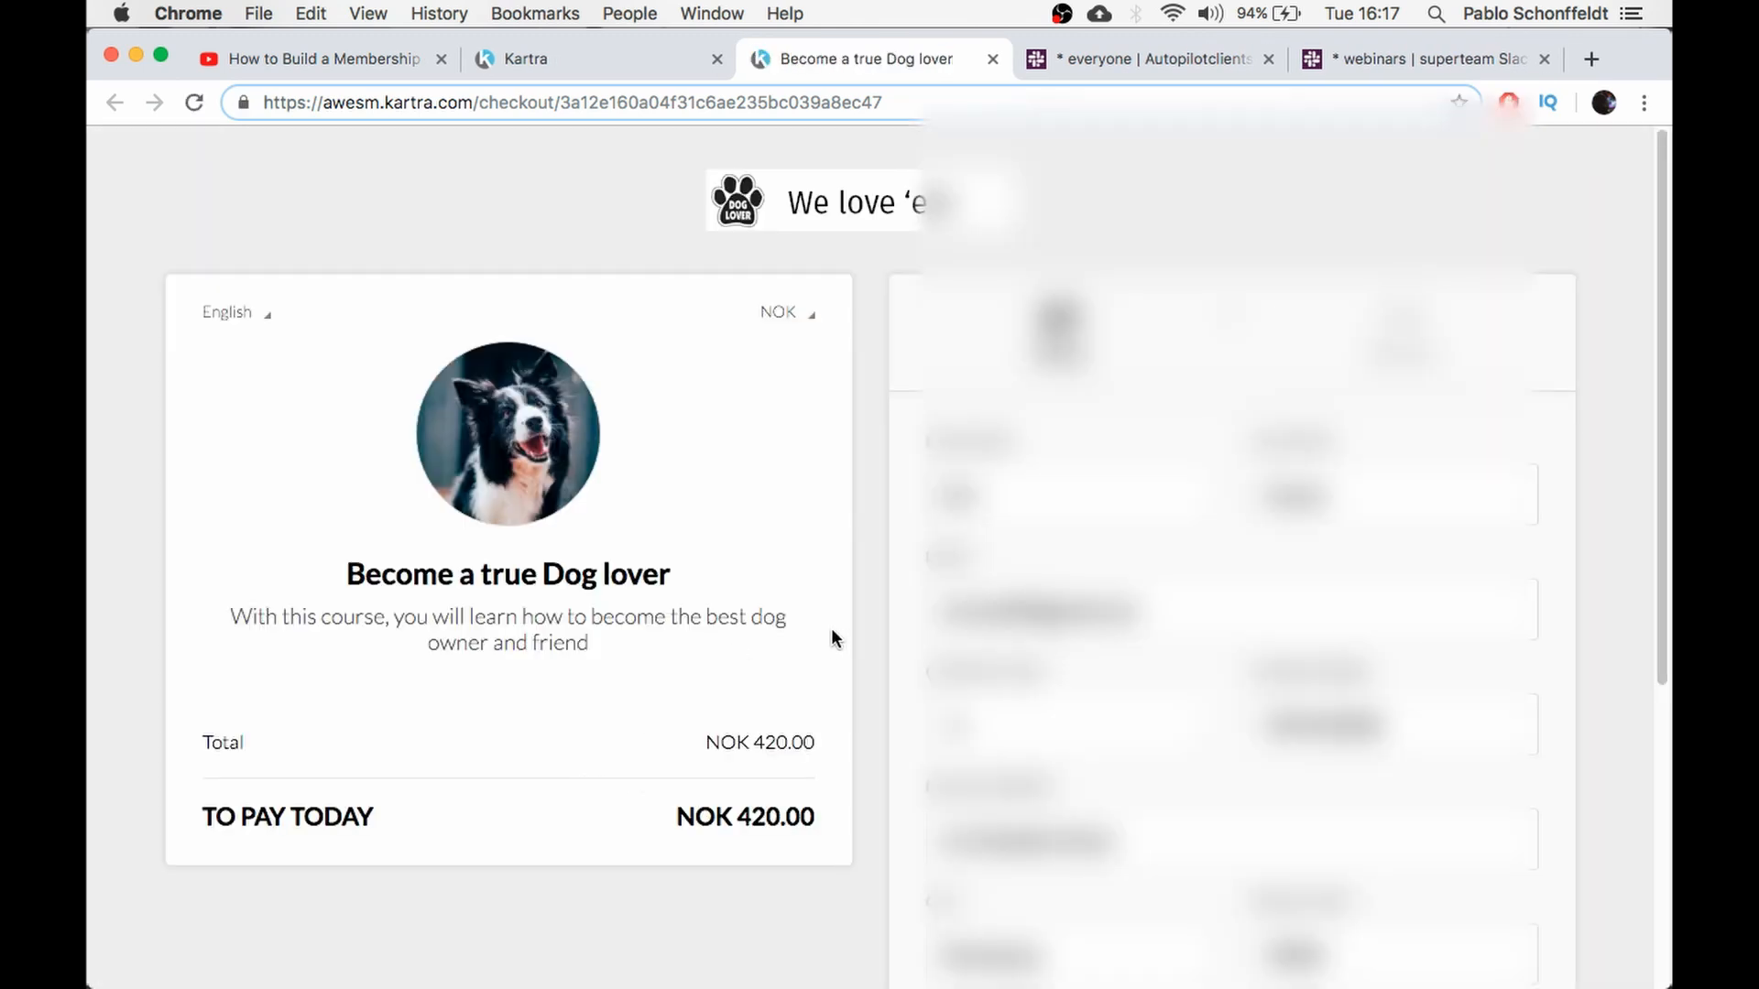
{"action": "scroll", "coordinate": [832, 628], "scroll_direction": "down", "scroll_amount": 5}
{"action": "scroll", "coordinate": [879, 568], "scroll_direction": "up", "scroll_amount": 5}
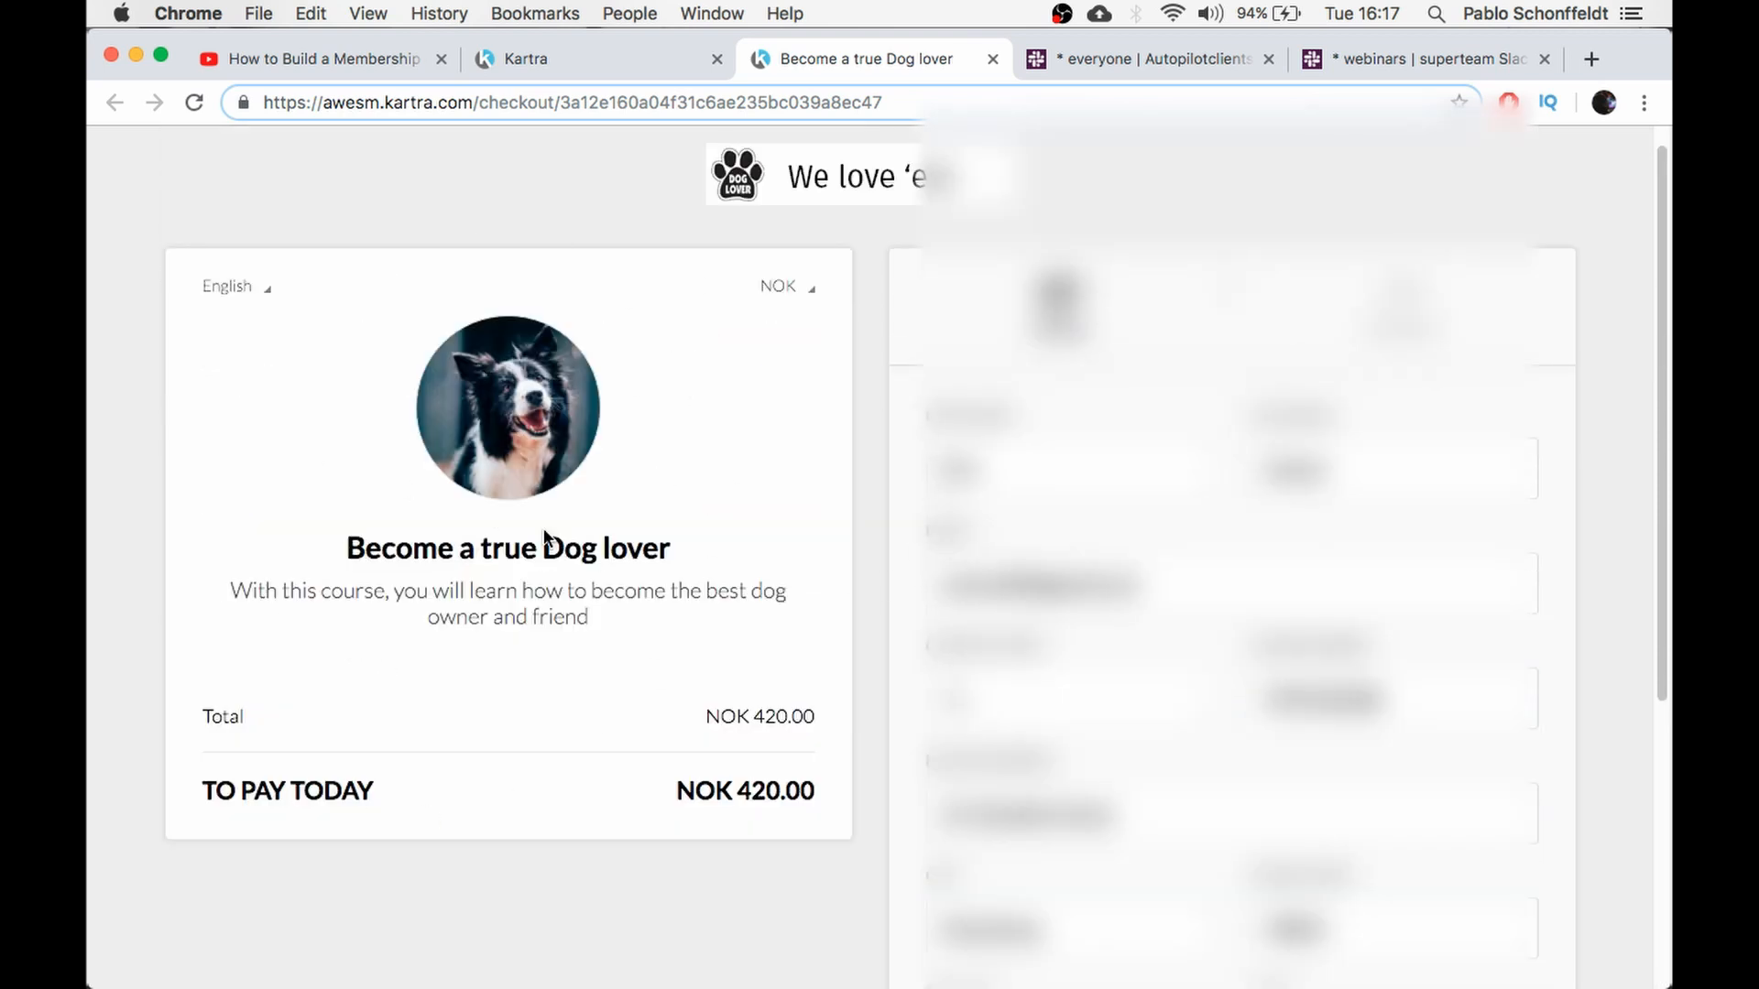
{"action": "scroll", "coordinate": [642, 559], "scroll_direction": "down", "scroll_amount": 5}
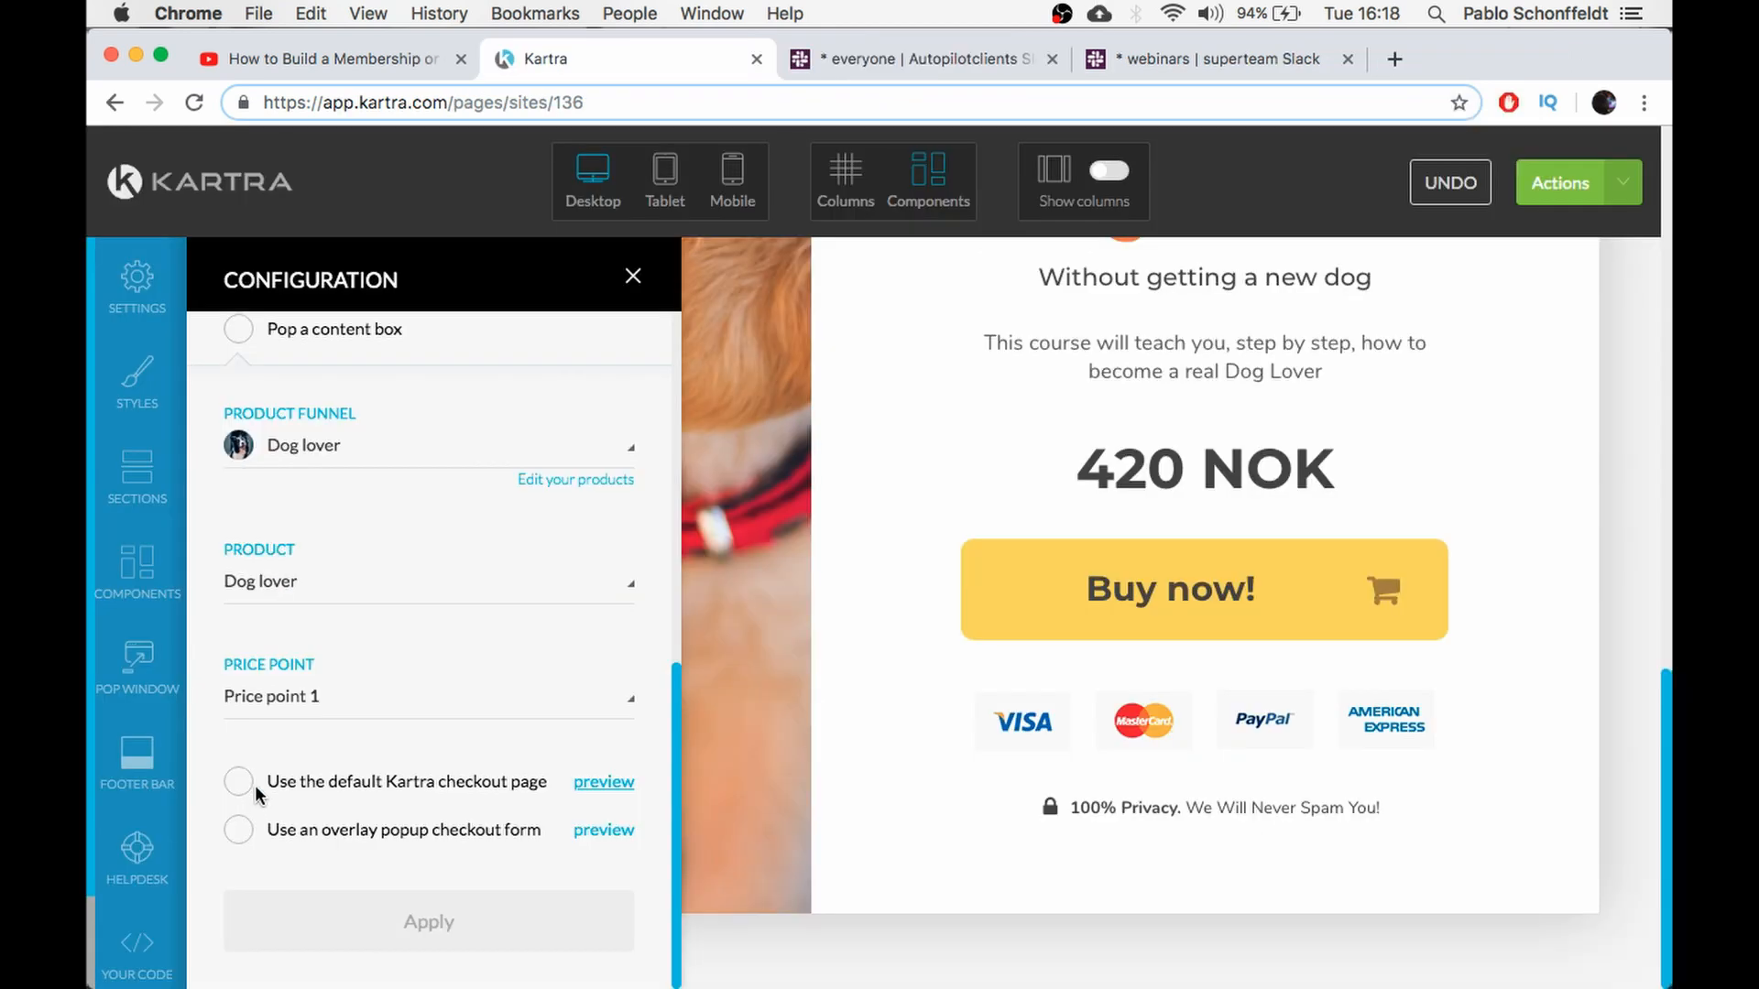
Set the Buy now button to use the default Kartra checkout page, apply it, and close the configuration
{"action": "left_click", "coordinate": [238, 783]}
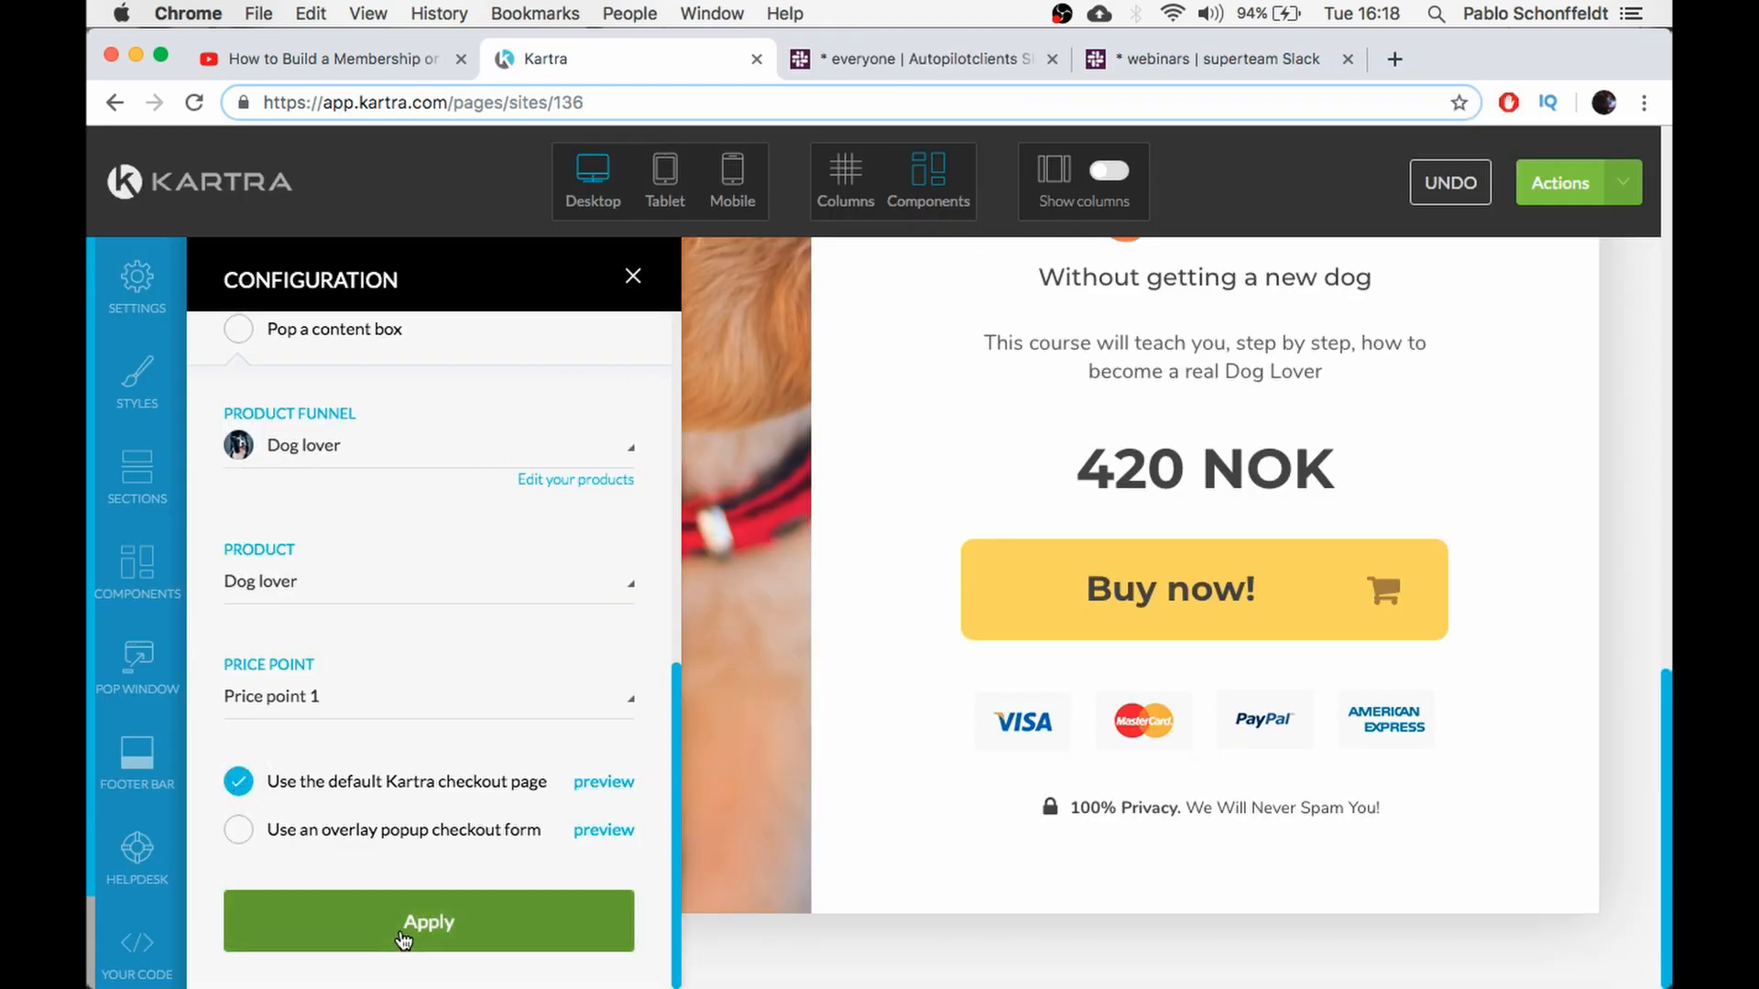
{"action": "left_click", "coordinate": [404, 932]}
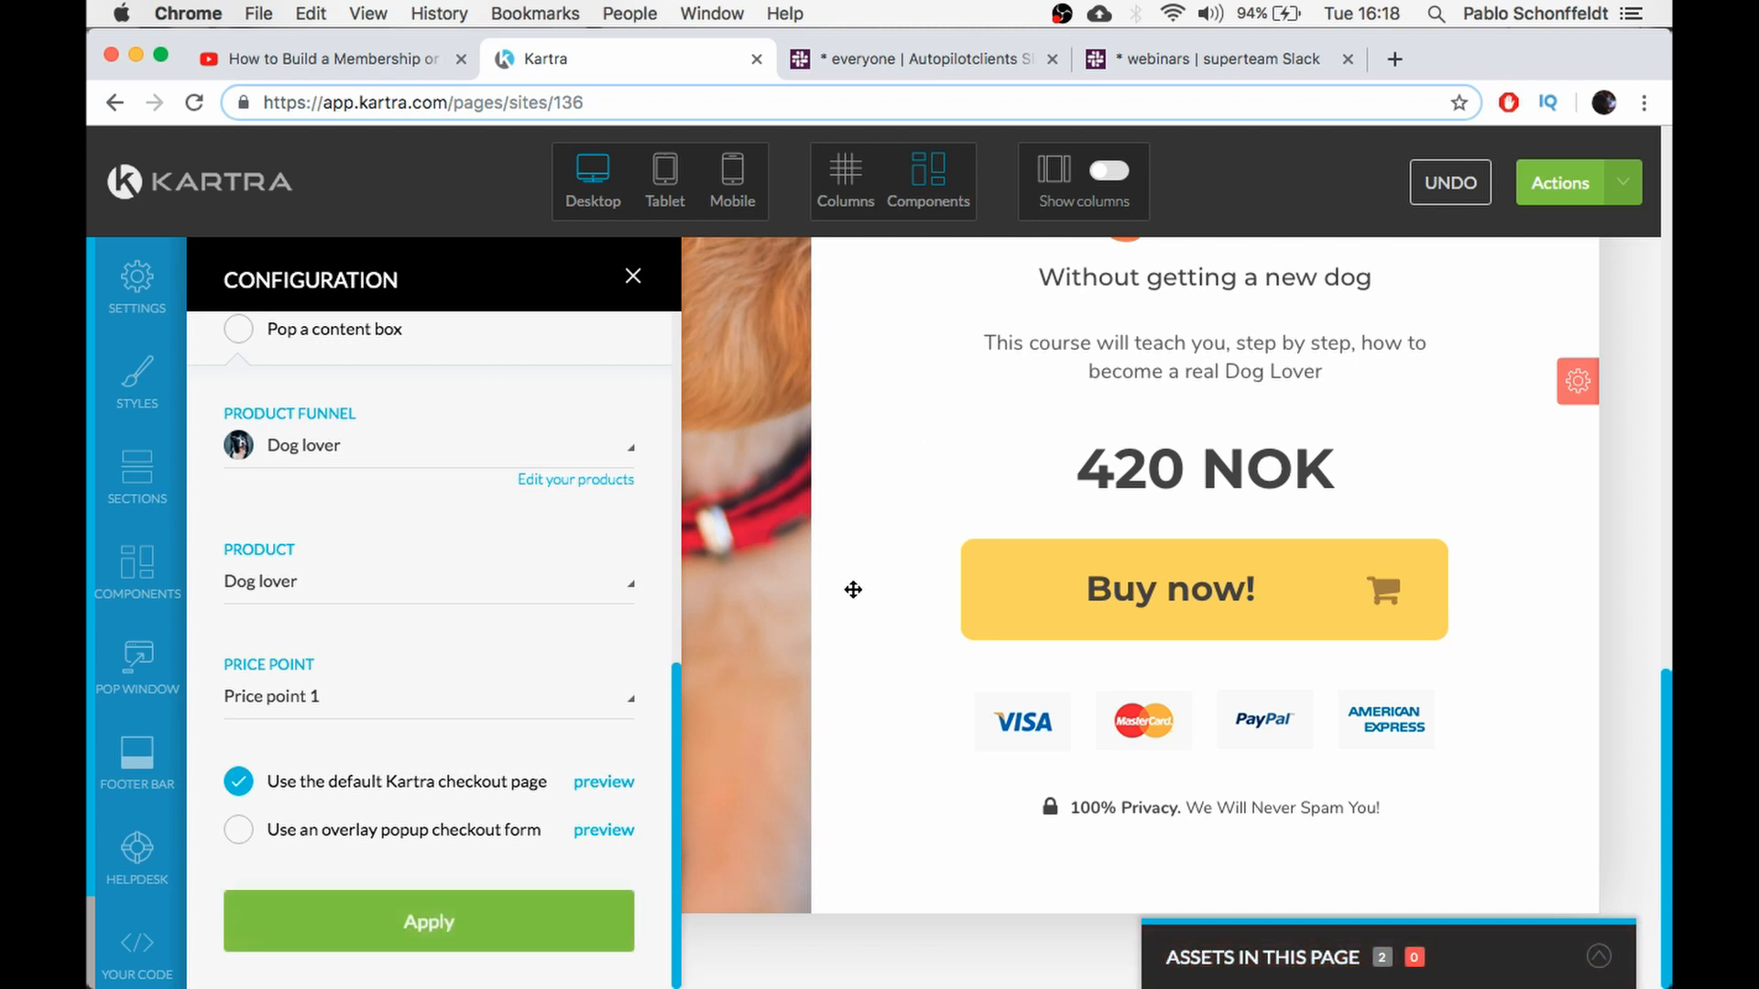
{"action": "left_click", "coordinate": [632, 282]}
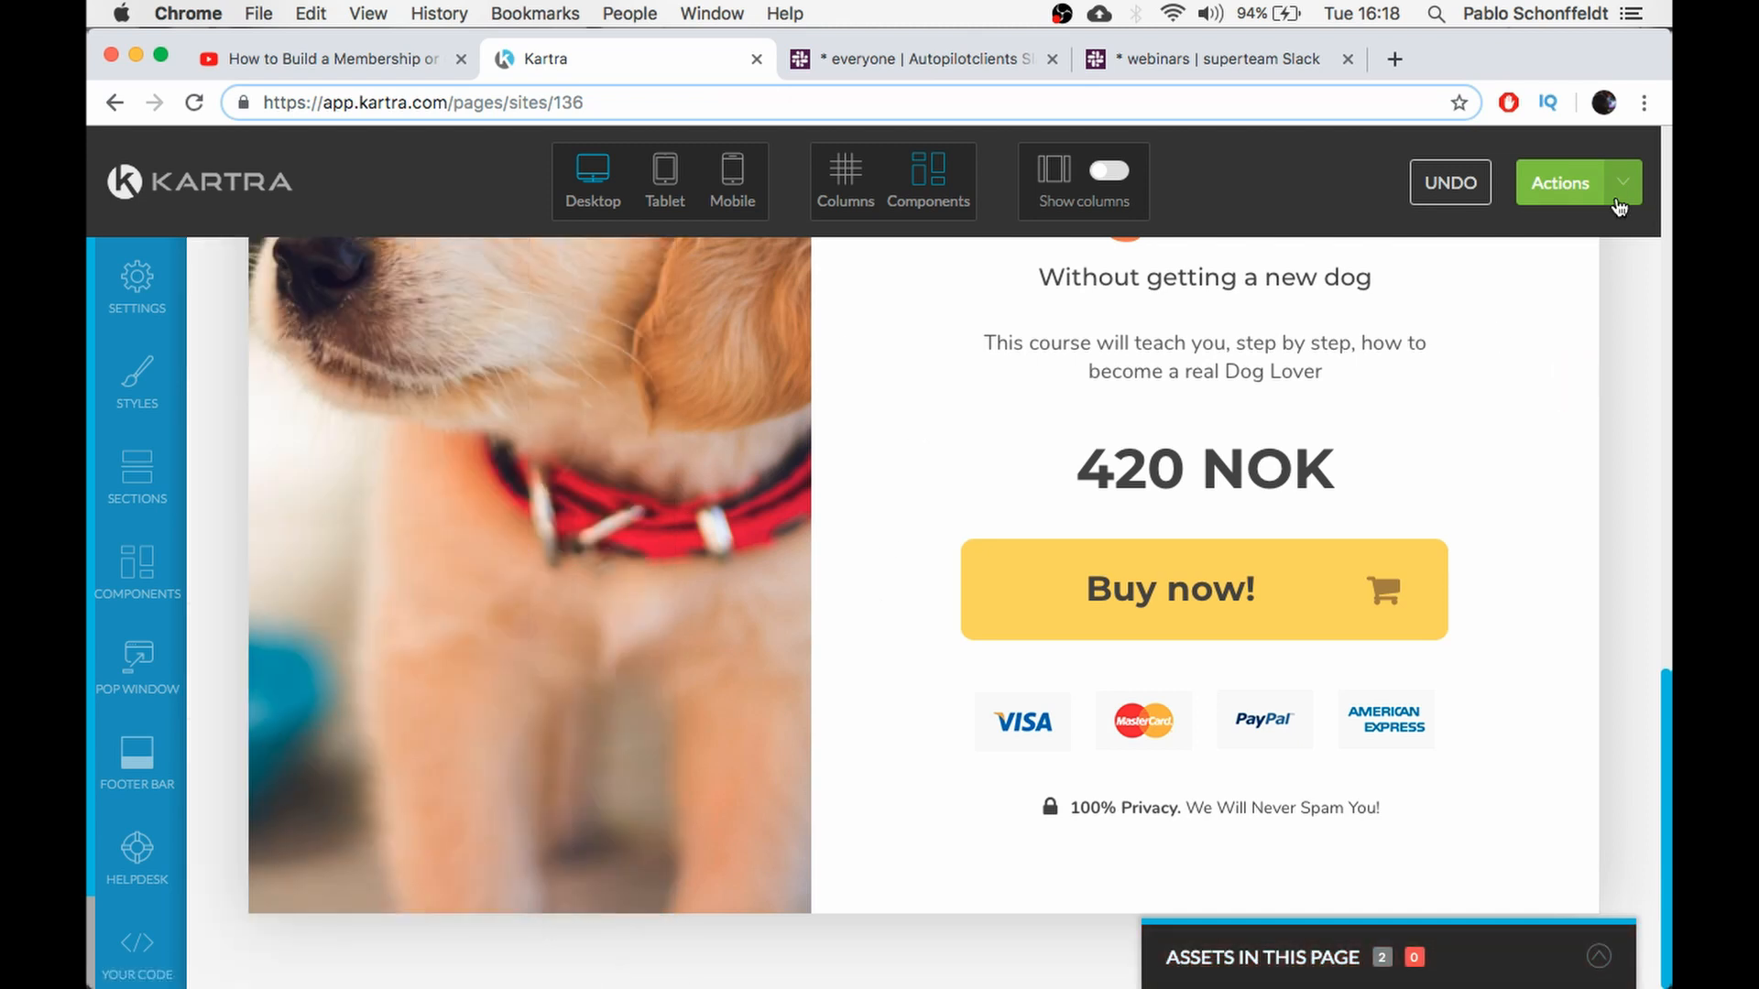
Save the progress of the Dog Lover sales page and dismiss the save dialog
{"action": "left_click", "coordinate": [1622, 188]}
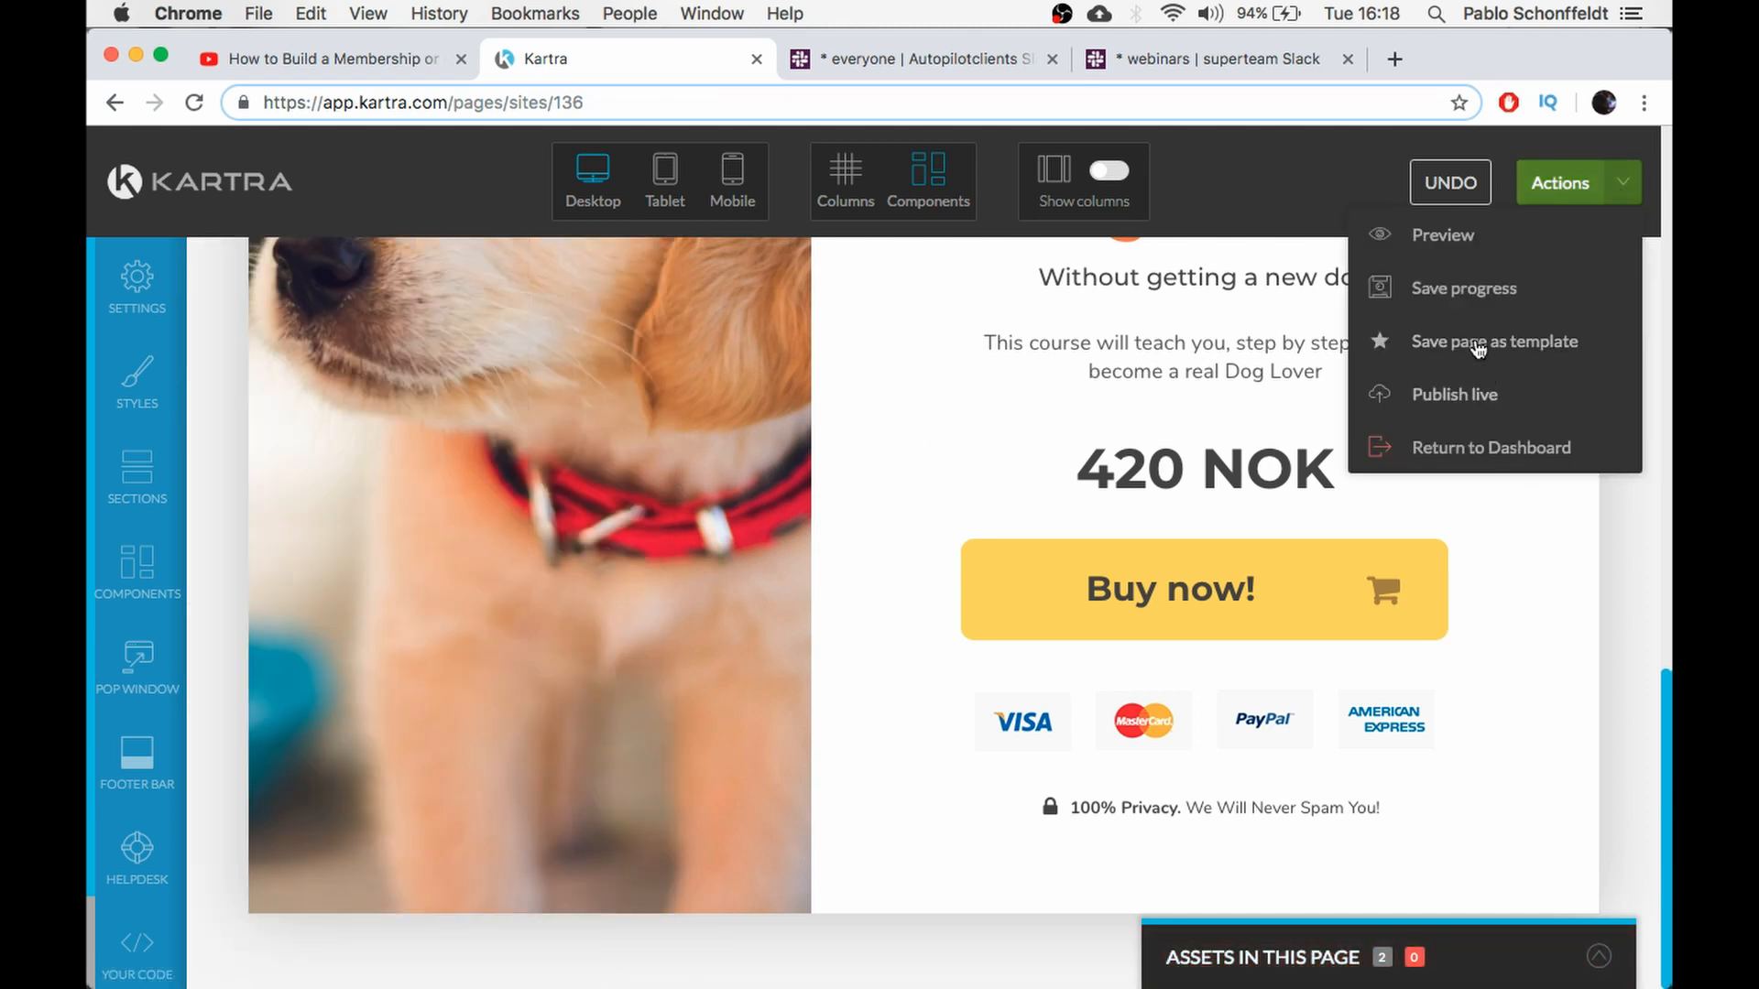
{"action": "left_click", "coordinate": [1454, 292]}
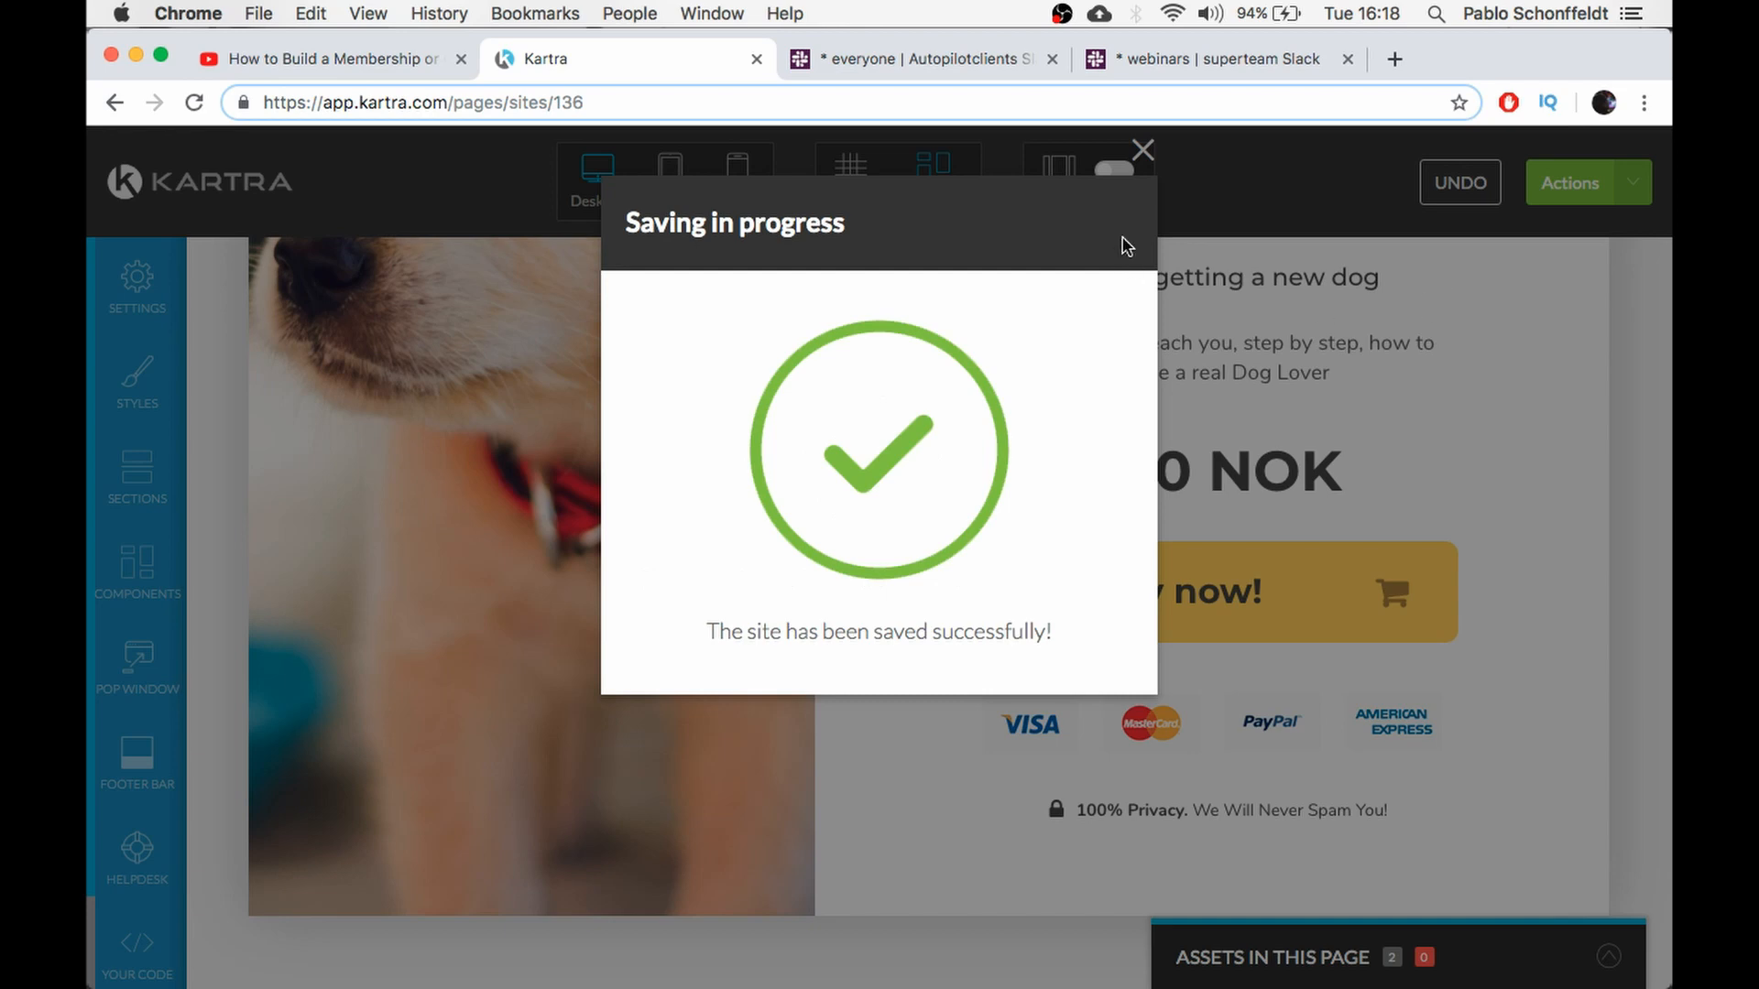
{"action": "left_click", "coordinate": [1143, 152]}
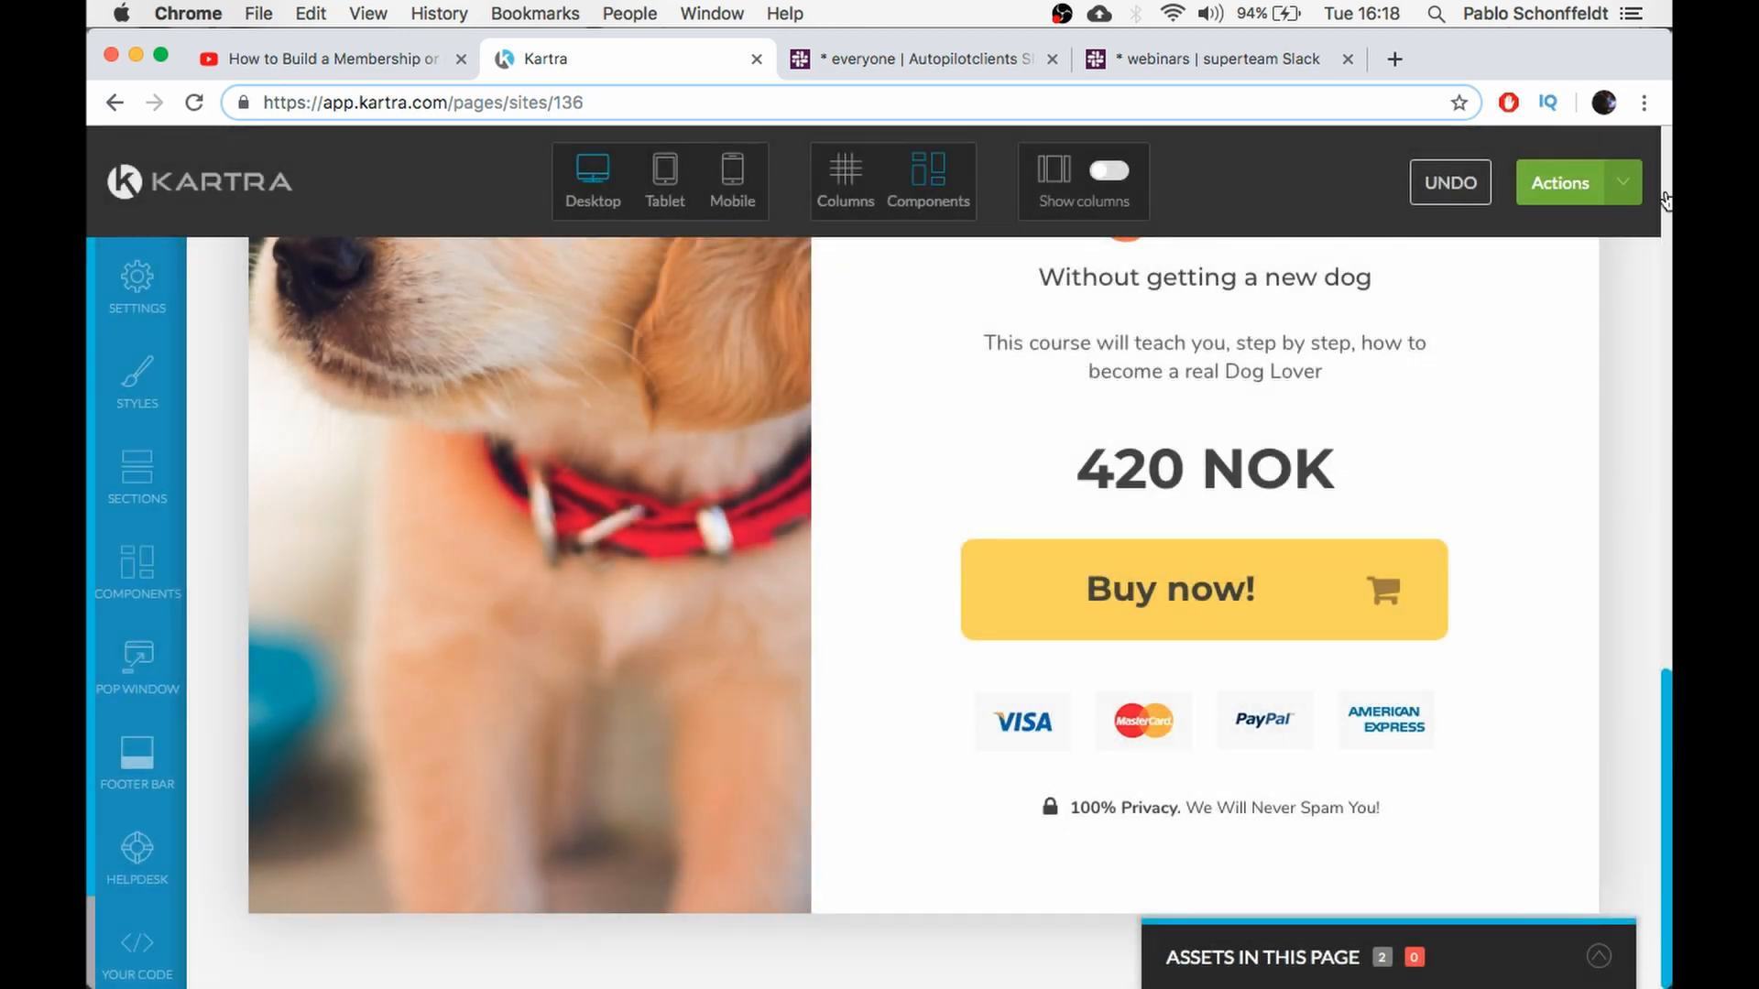
Publish the Dog Lover page live and get its direct page link
{"action": "left_click", "coordinate": [1625, 186]}
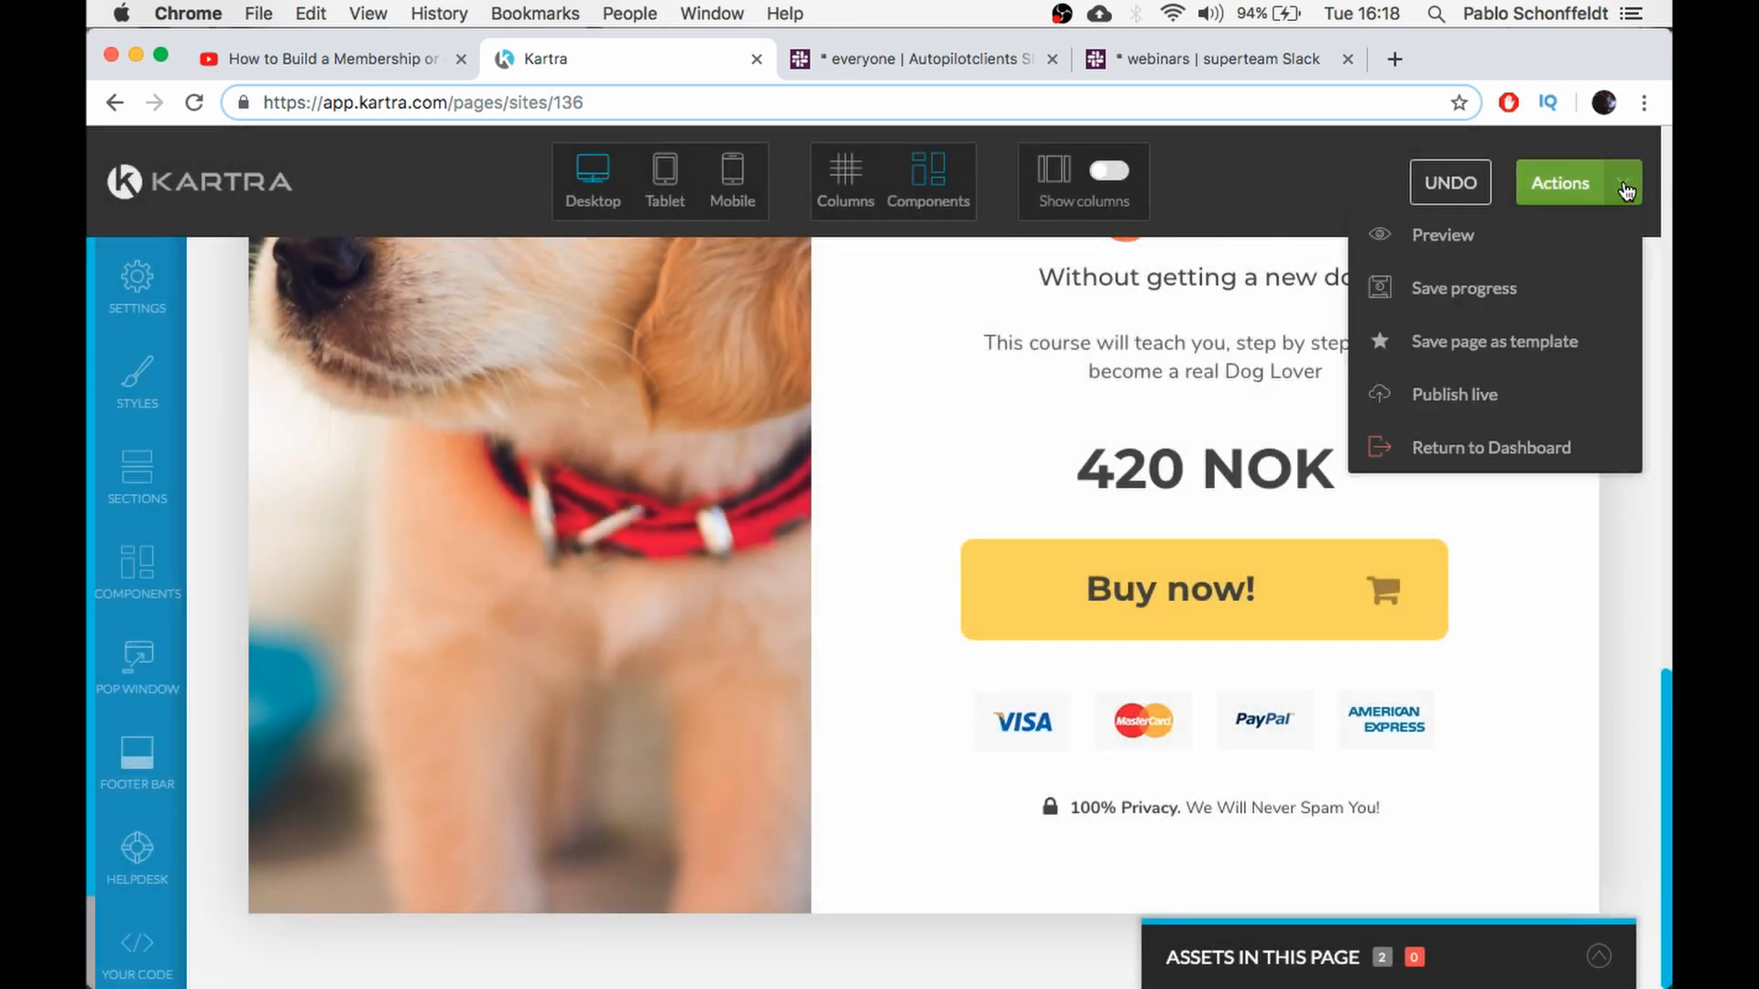
{"action": "left_click", "coordinate": [1444, 399]}
{"action": "left_click", "coordinate": [639, 475]}
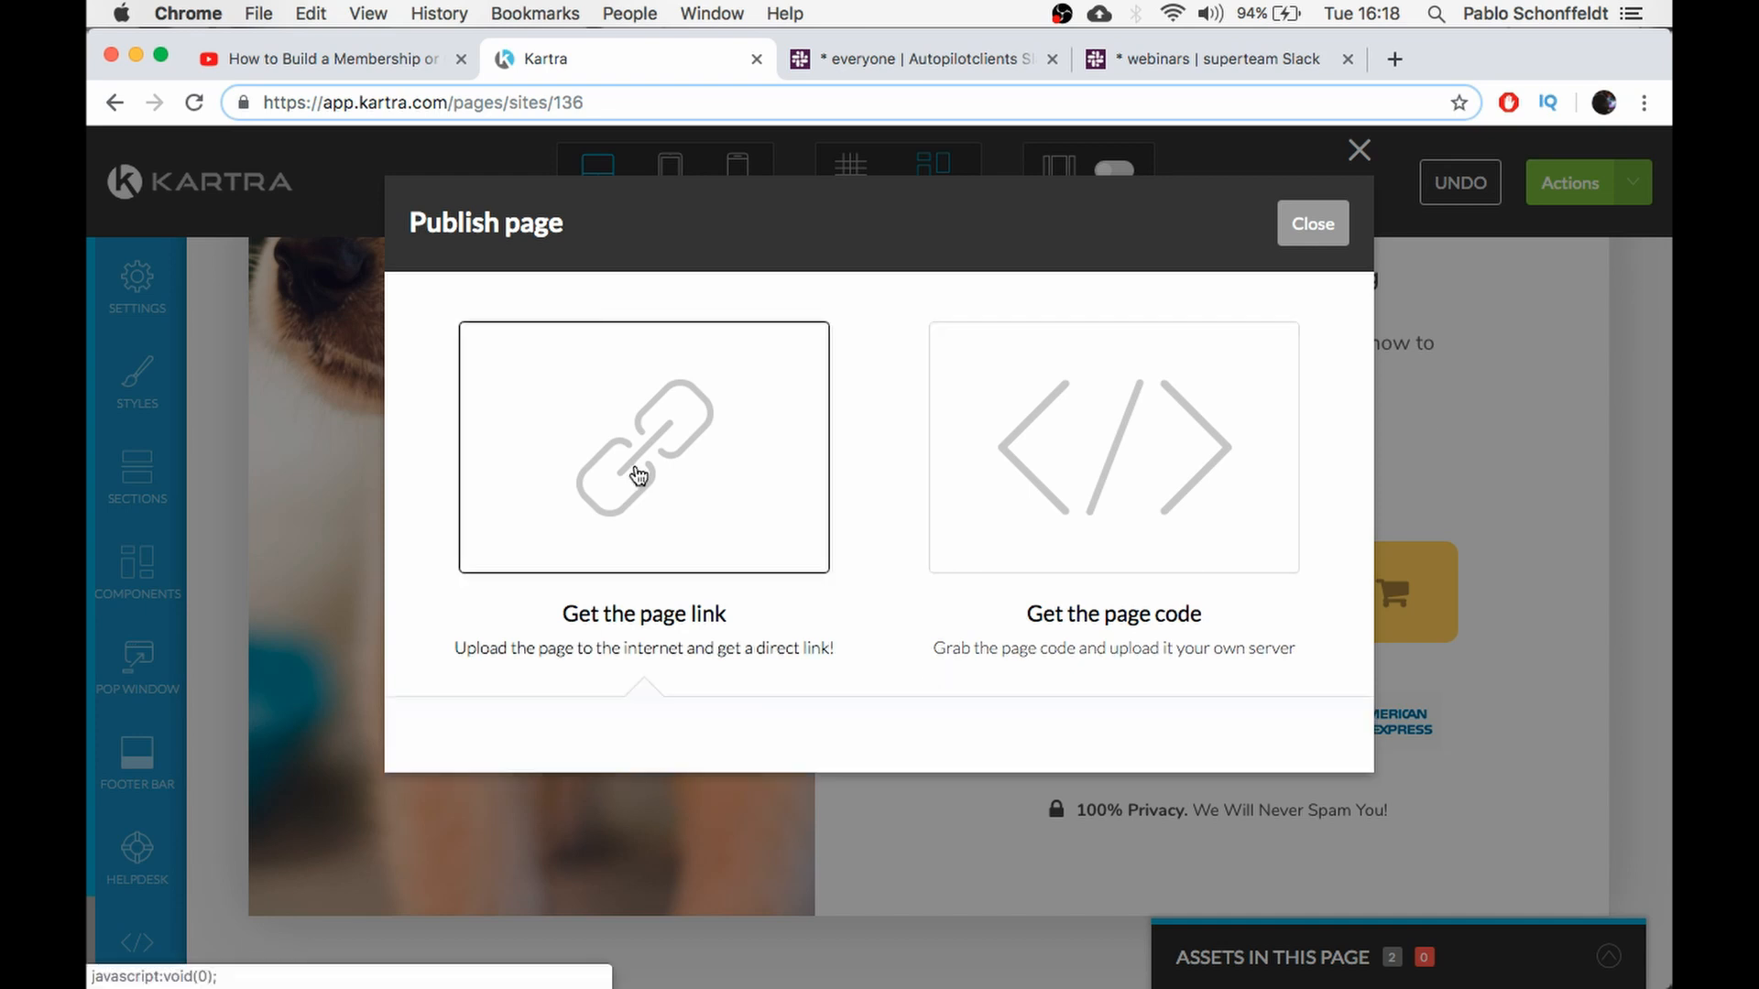
Copy the published page's link and open it in a new browser tab
{"action": "left_click", "coordinate": [575, 805]}
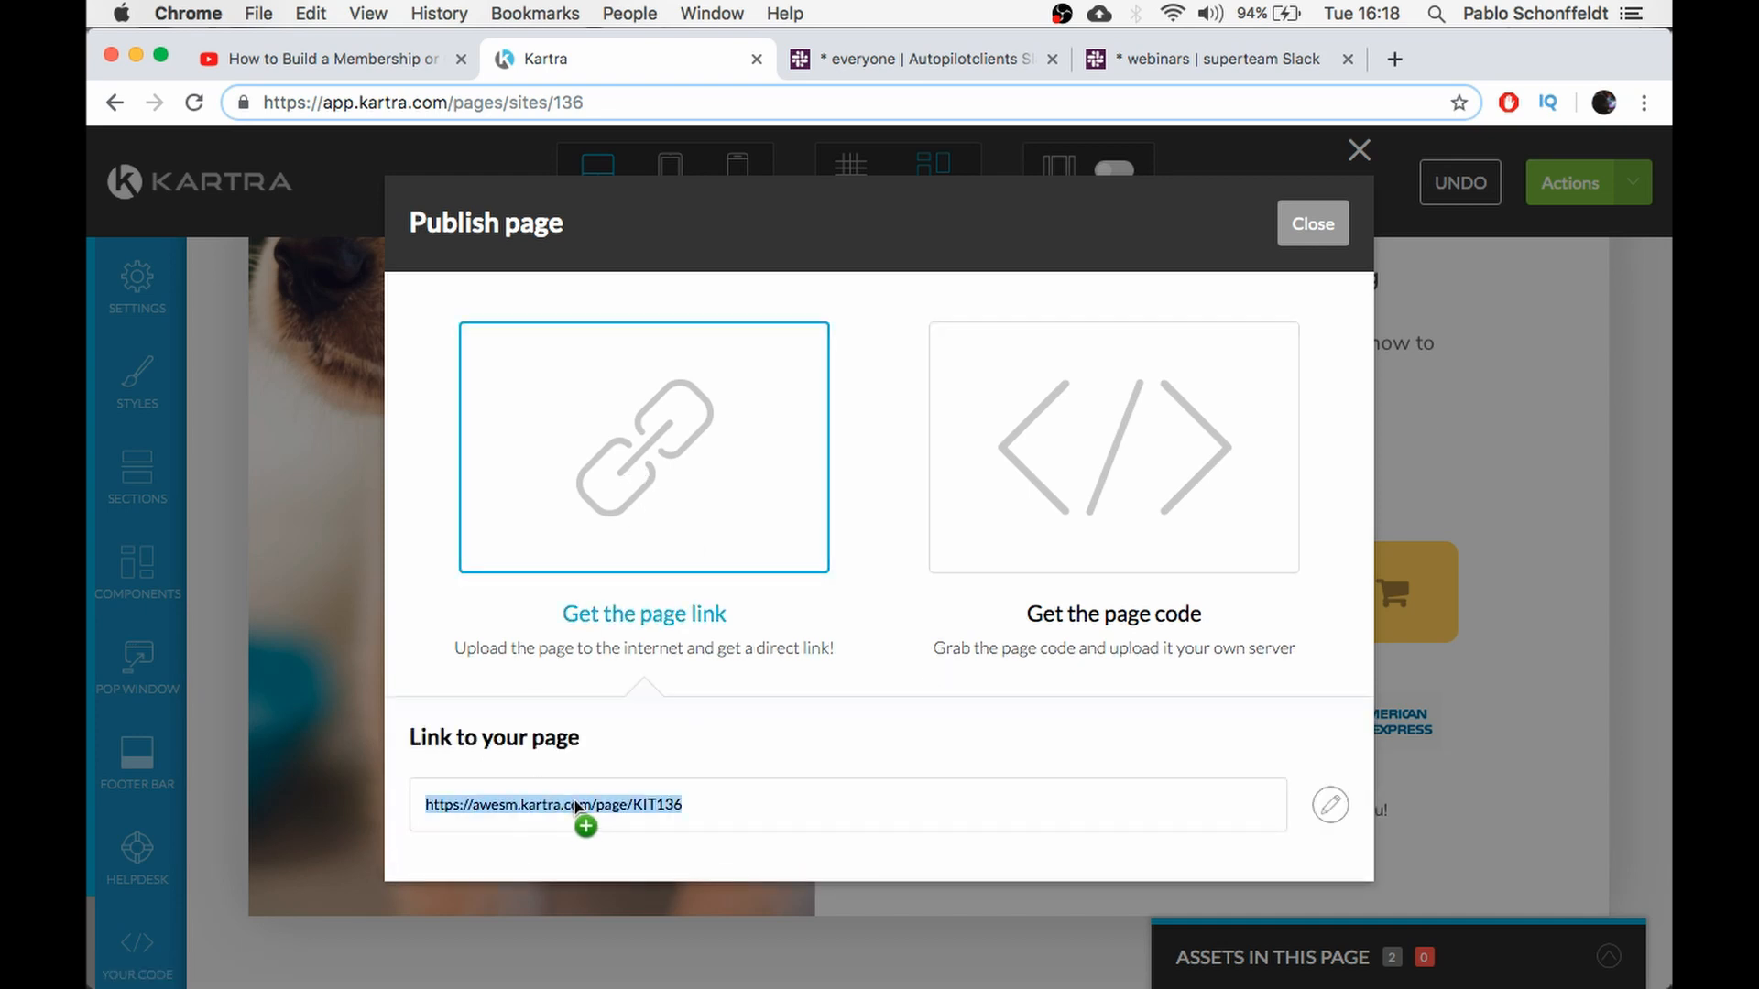
{"action": "key", "text": "super+c"}
{"action": "key", "text": "super+t"}
{"action": "key", "text": "super+v"}
{"action": "key", "text": "Return"}
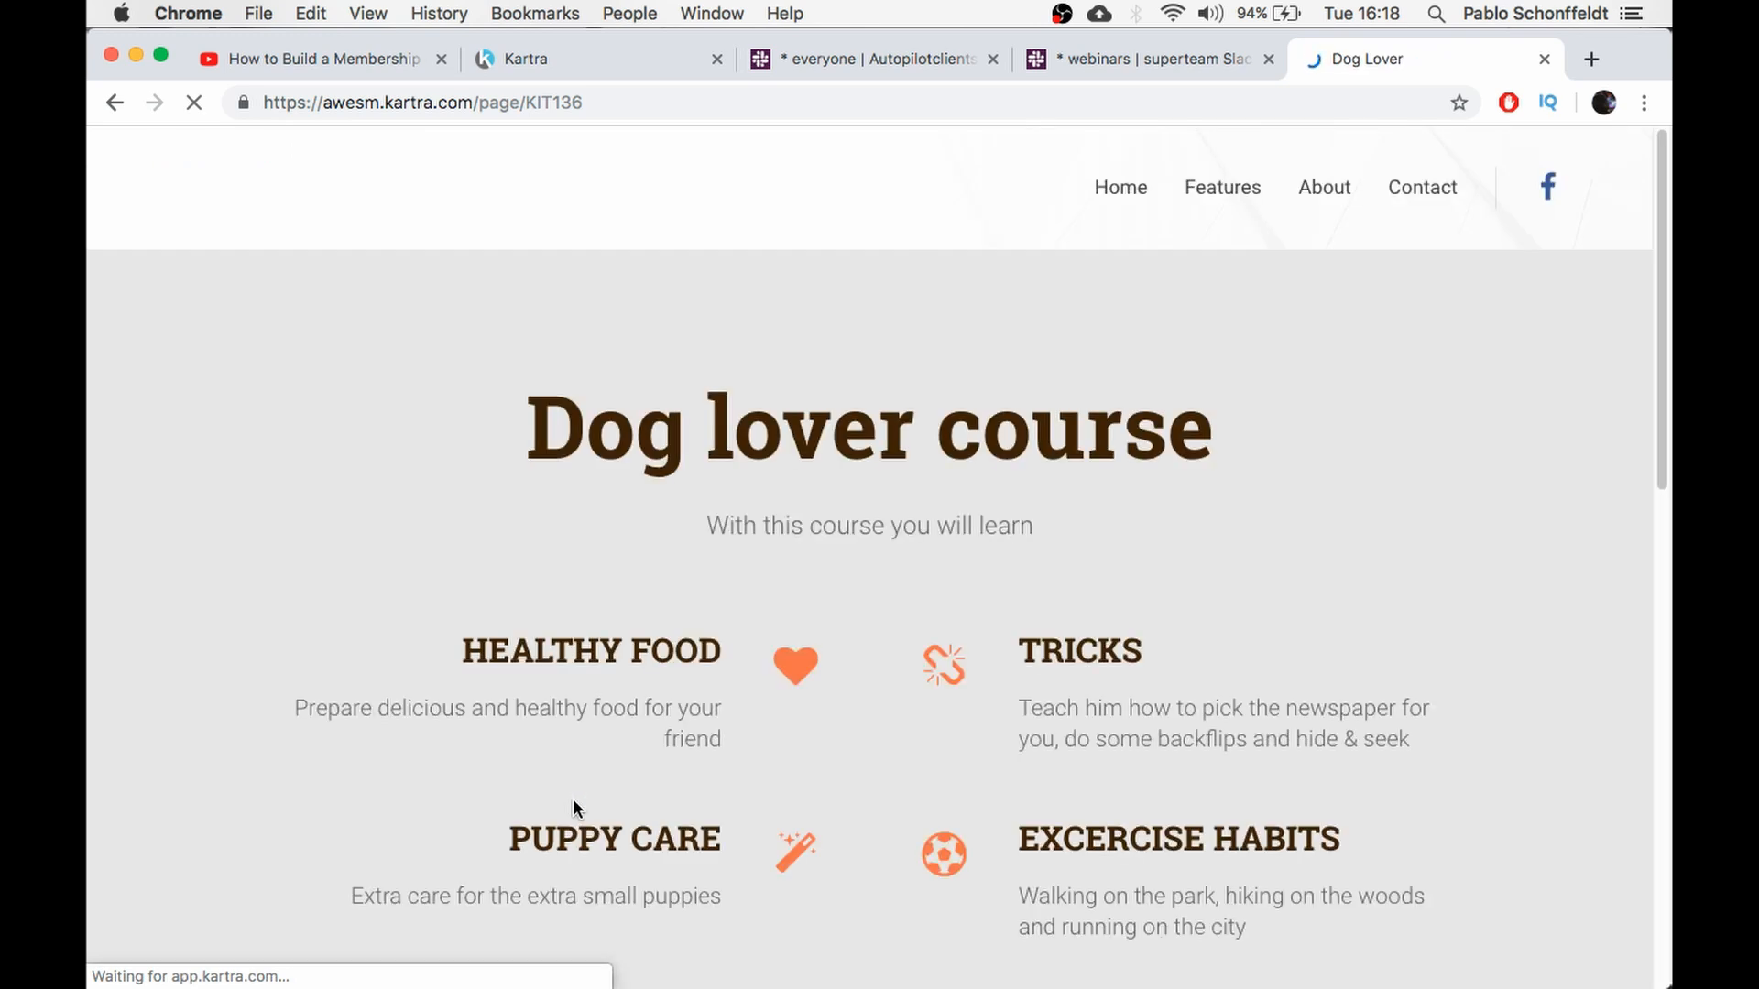
Review the live Dog Lover page, follow its Buy now button, and examine the checkout page
{"action": "scroll", "coordinate": [843, 648], "scroll_direction": "down", "scroll_amount": 1}
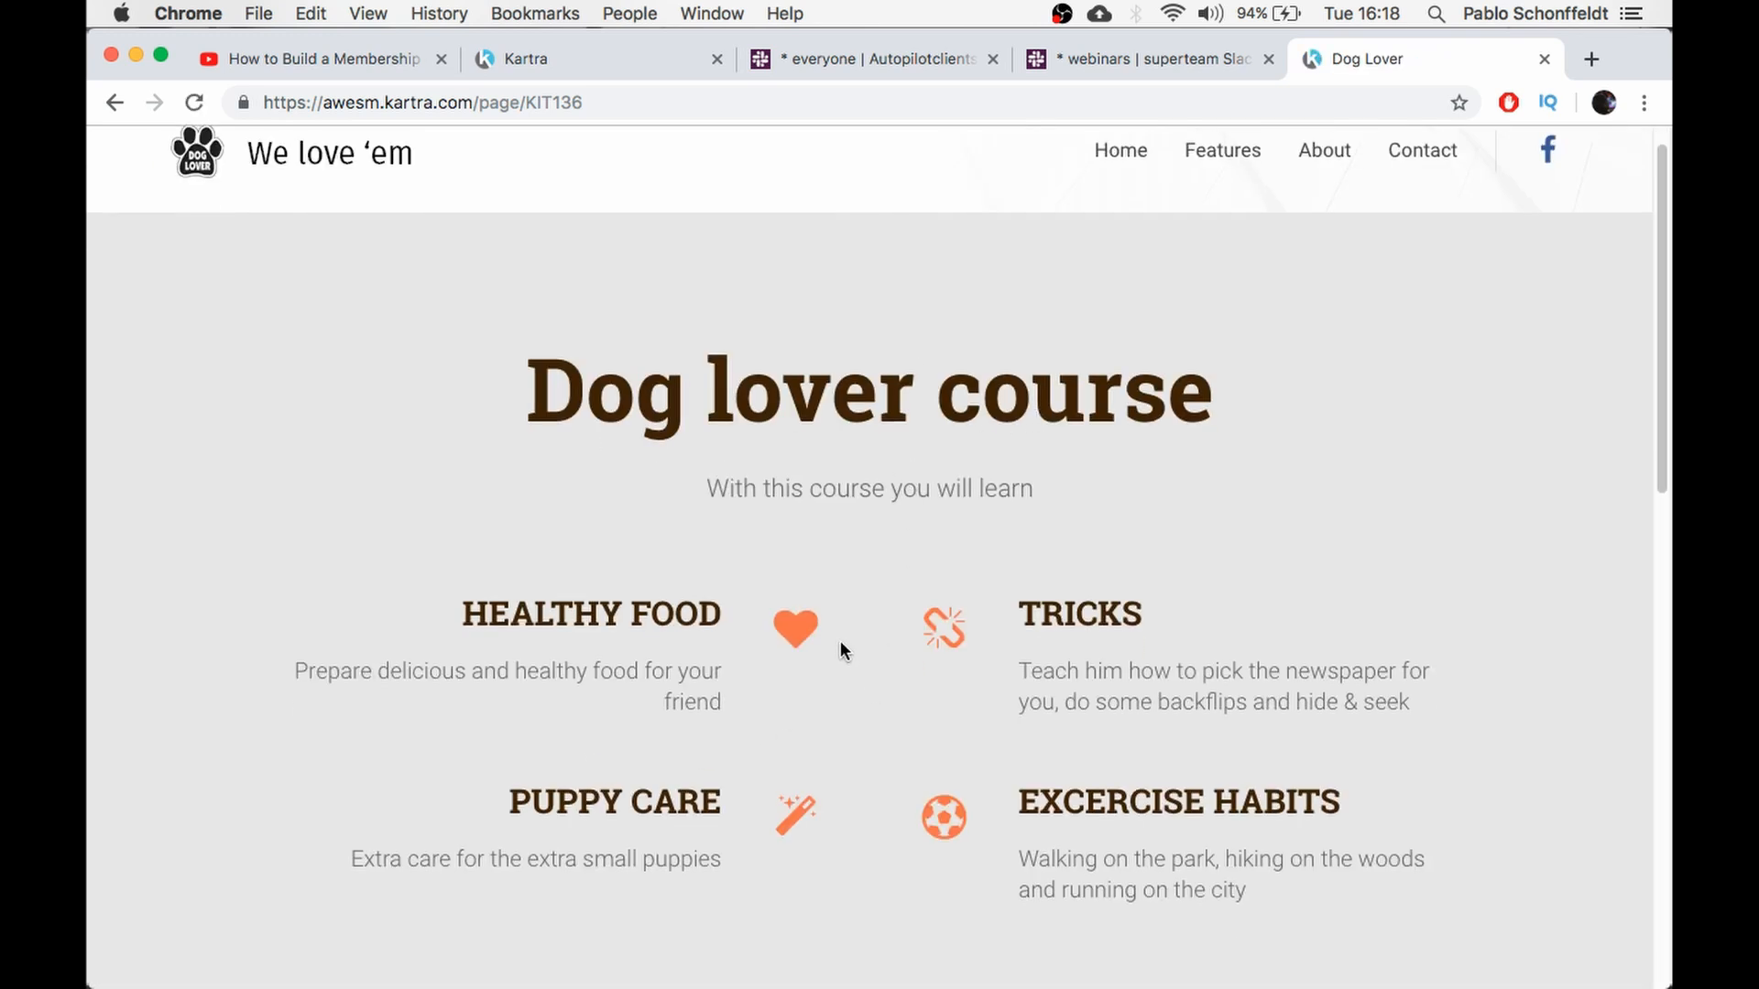
{"action": "scroll", "coordinate": [597, 579], "scroll_direction": "down", "scroll_amount": 15}
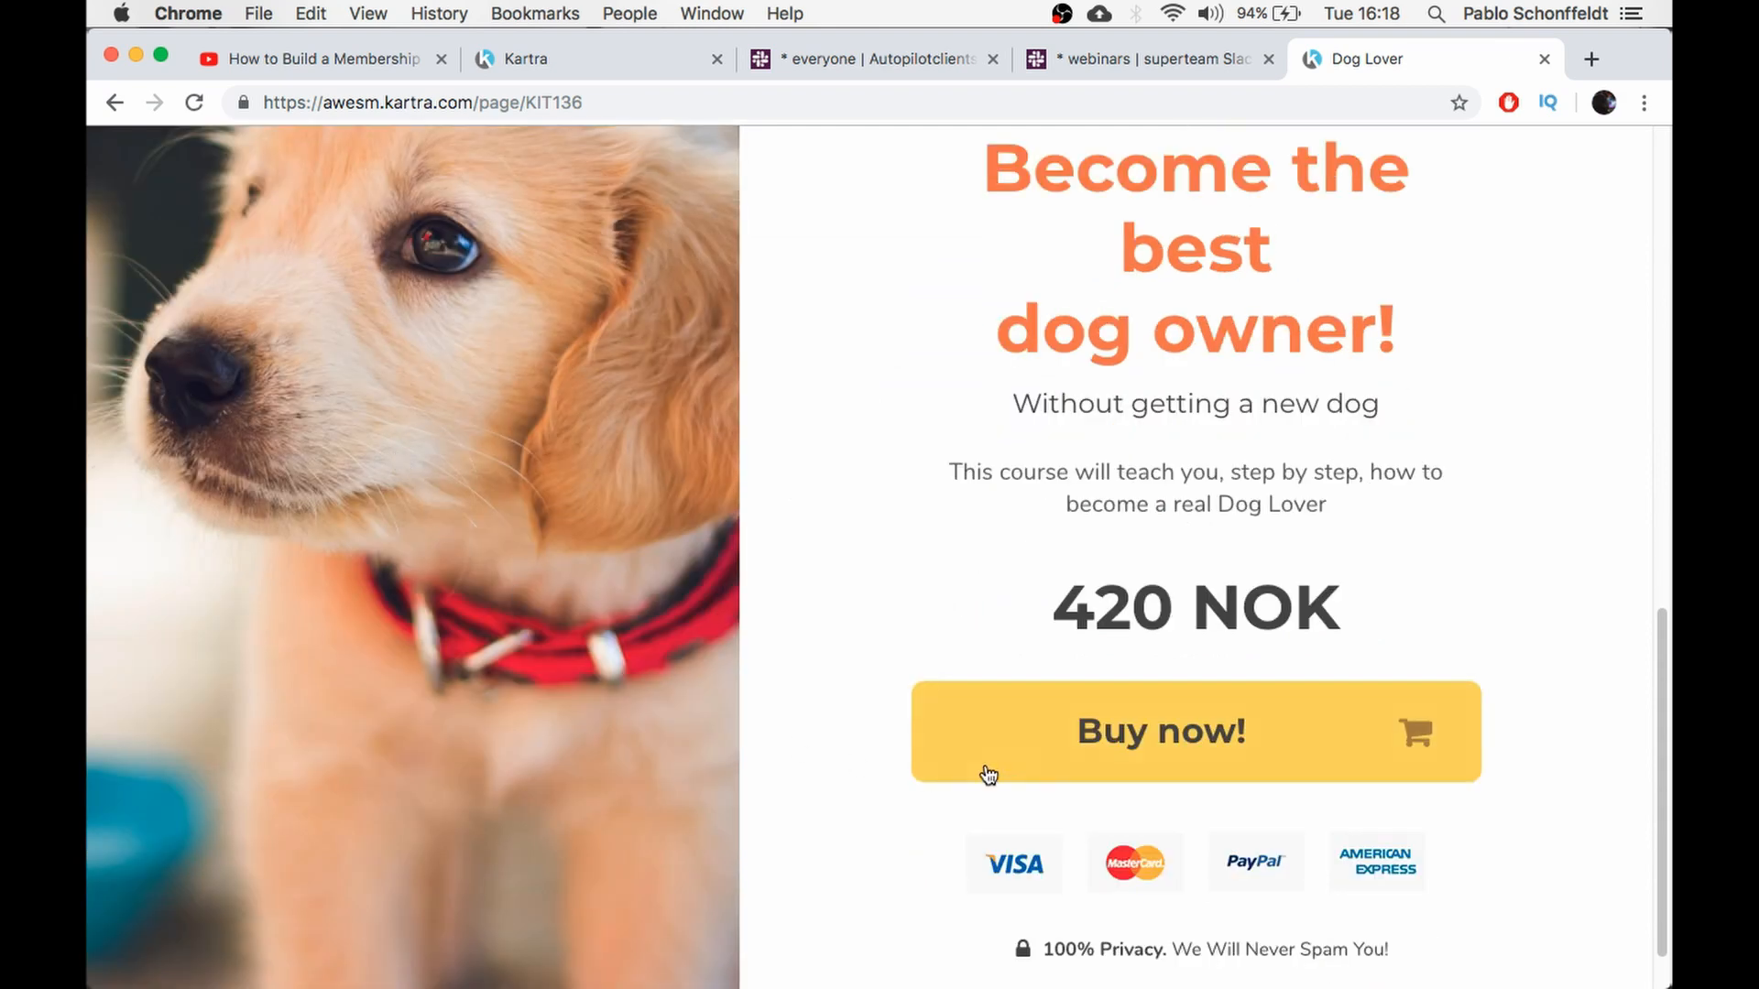
{"action": "left_click", "coordinate": [1163, 737]}
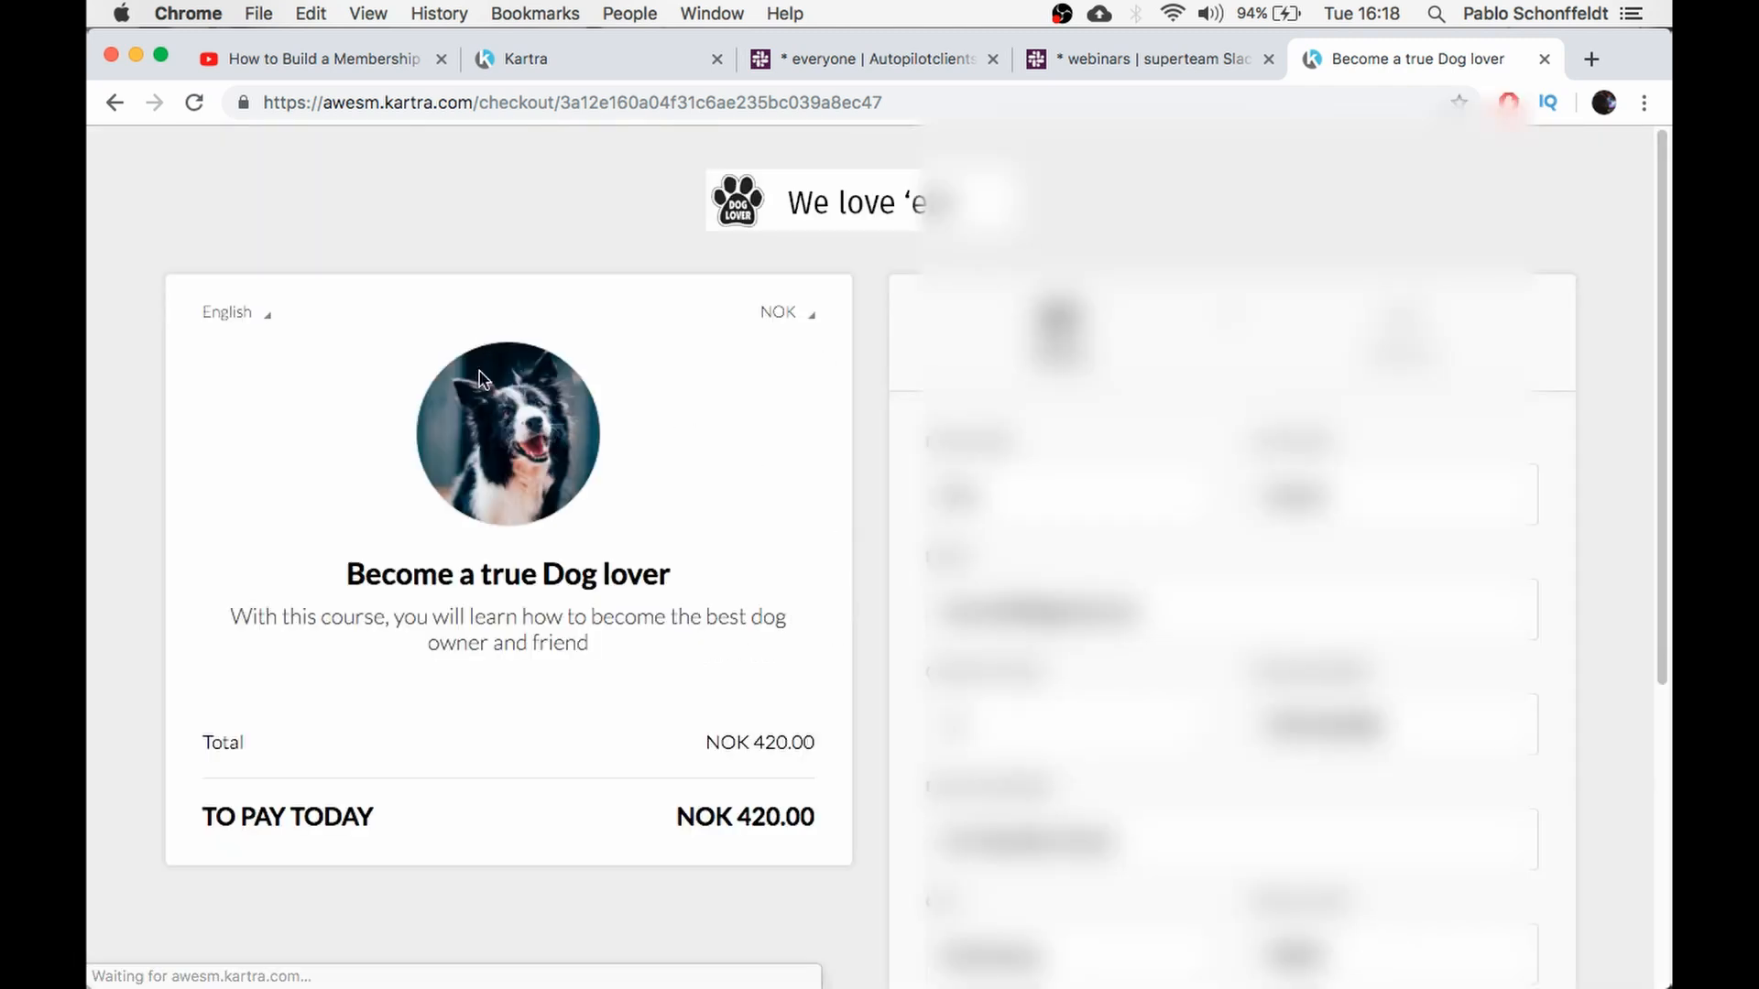
{"action": "scroll", "coordinate": [620, 674], "scroll_direction": "down", "scroll_amount": 5}
{"action": "scroll", "coordinate": [619, 681], "scroll_direction": "up", "scroll_amount": 5}
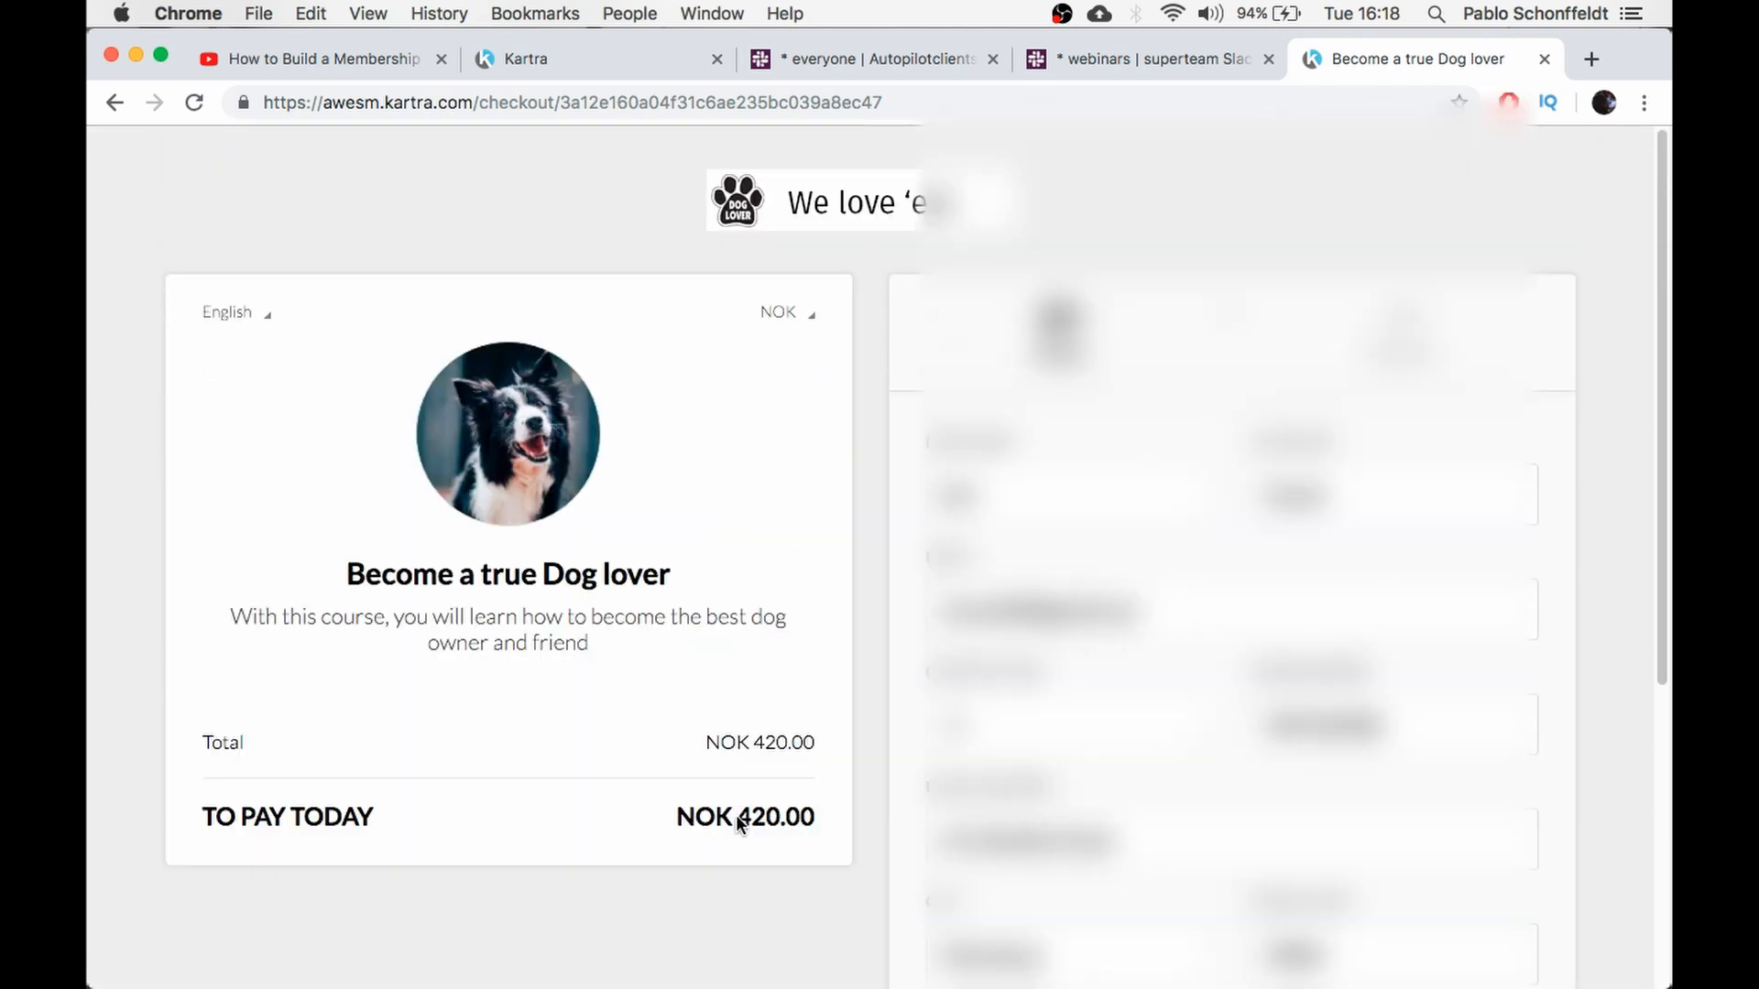
{"action": "scroll", "coordinate": [747, 815], "scroll_direction": "down", "scroll_amount": 5}
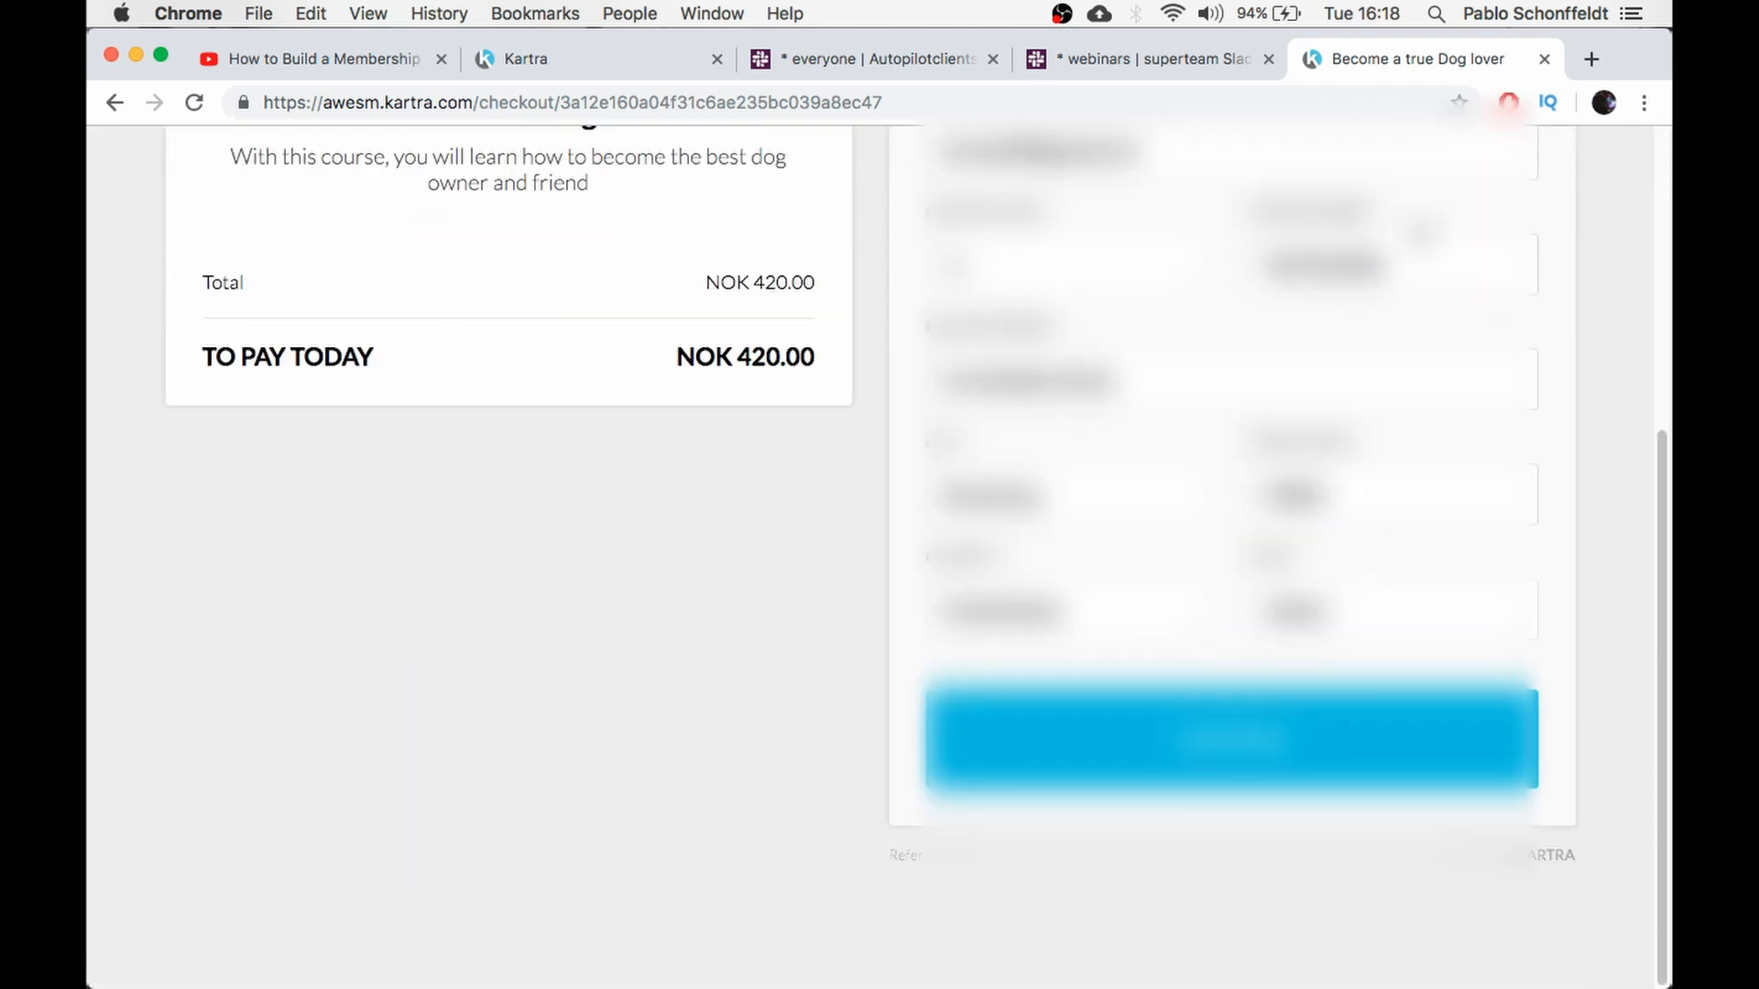
Close the live checkout and the publish dialog, and leave the page builder for the Memberships overview
{"action": "left_click", "coordinate": [1545, 60]}
{"action": "left_click", "coordinate": [1330, 227]}
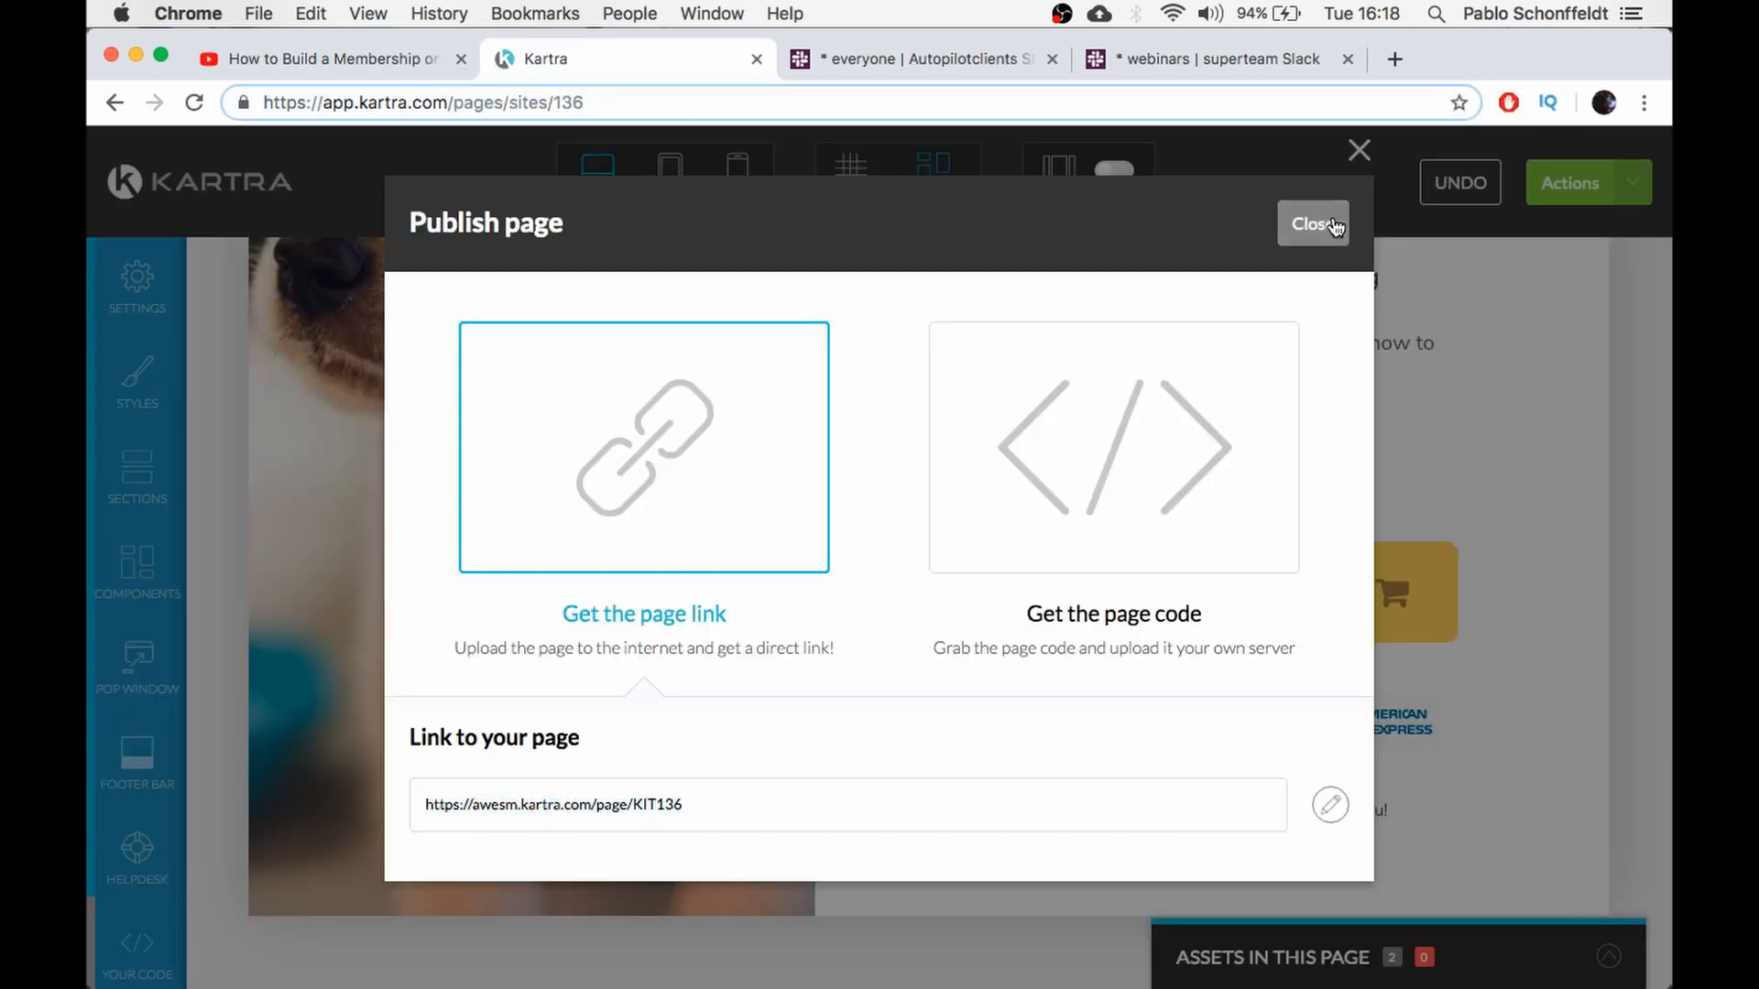
{"action": "scroll", "coordinate": [353, 436], "scroll_direction": "up", "scroll_amount": 10}
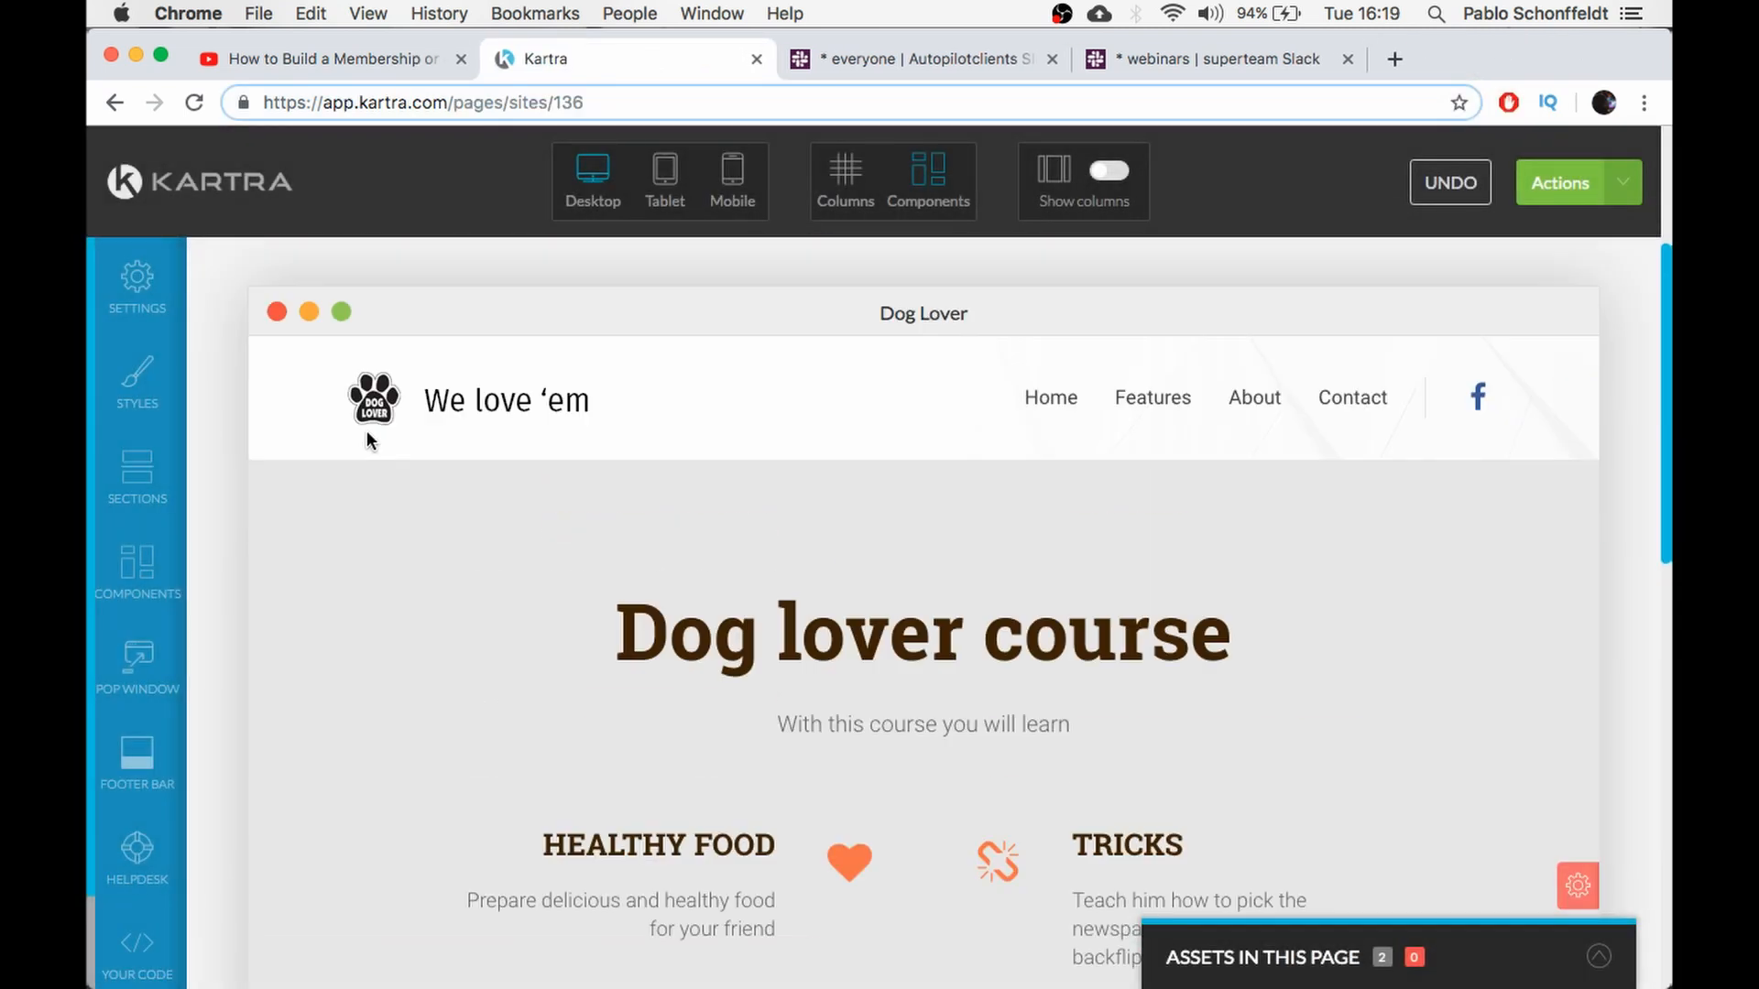
{"action": "left_click", "coordinate": [174, 186]}
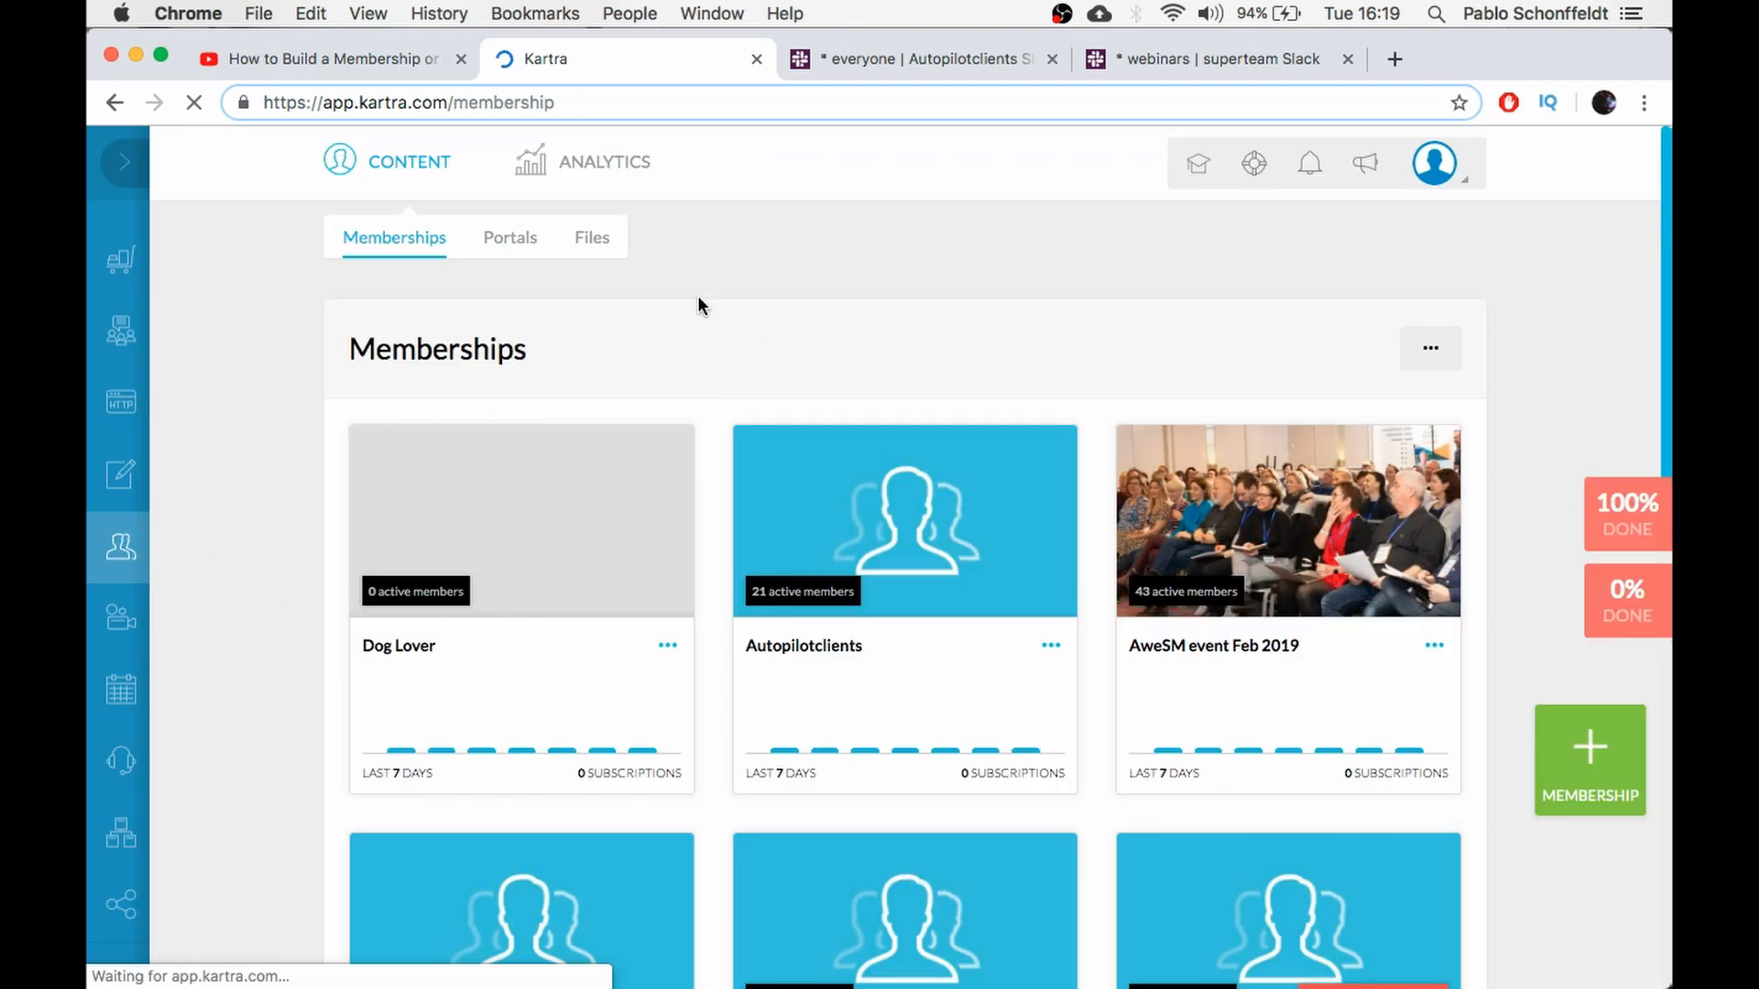
Log in to the Dog Lover membership as an admin through its login link and look over the portal's welcome page
{"action": "left_click", "coordinate": [668, 645]}
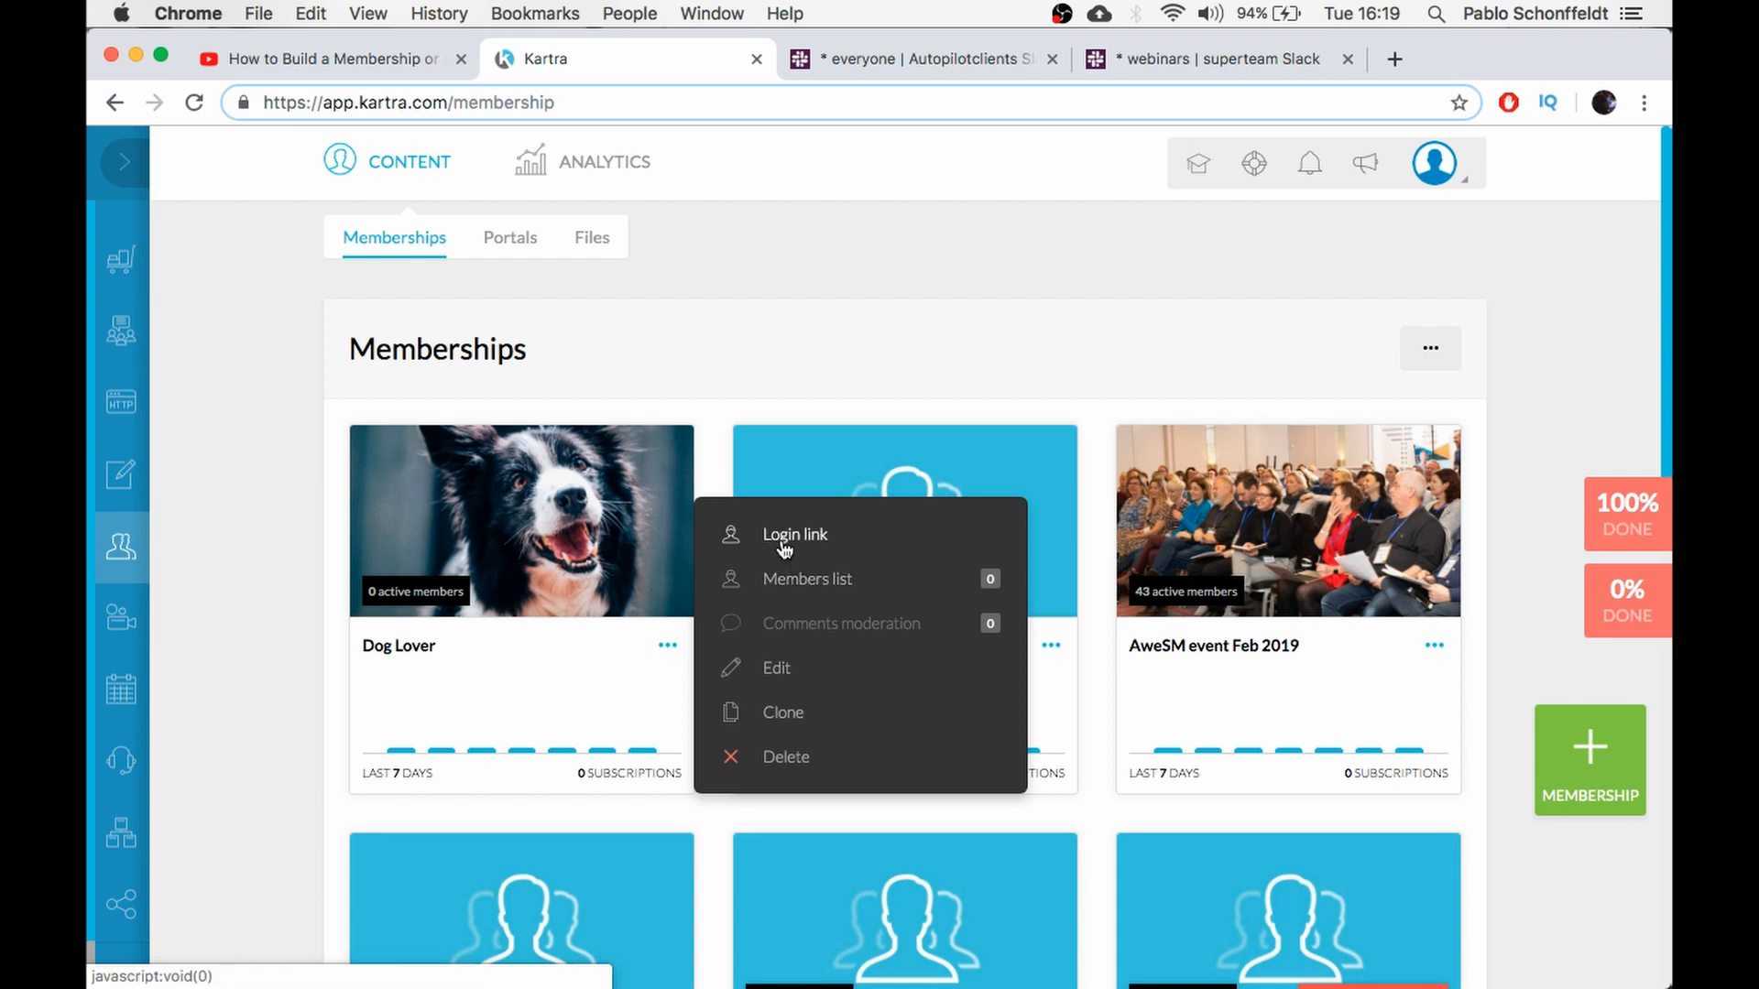
{"action": "left_click", "coordinate": [783, 537]}
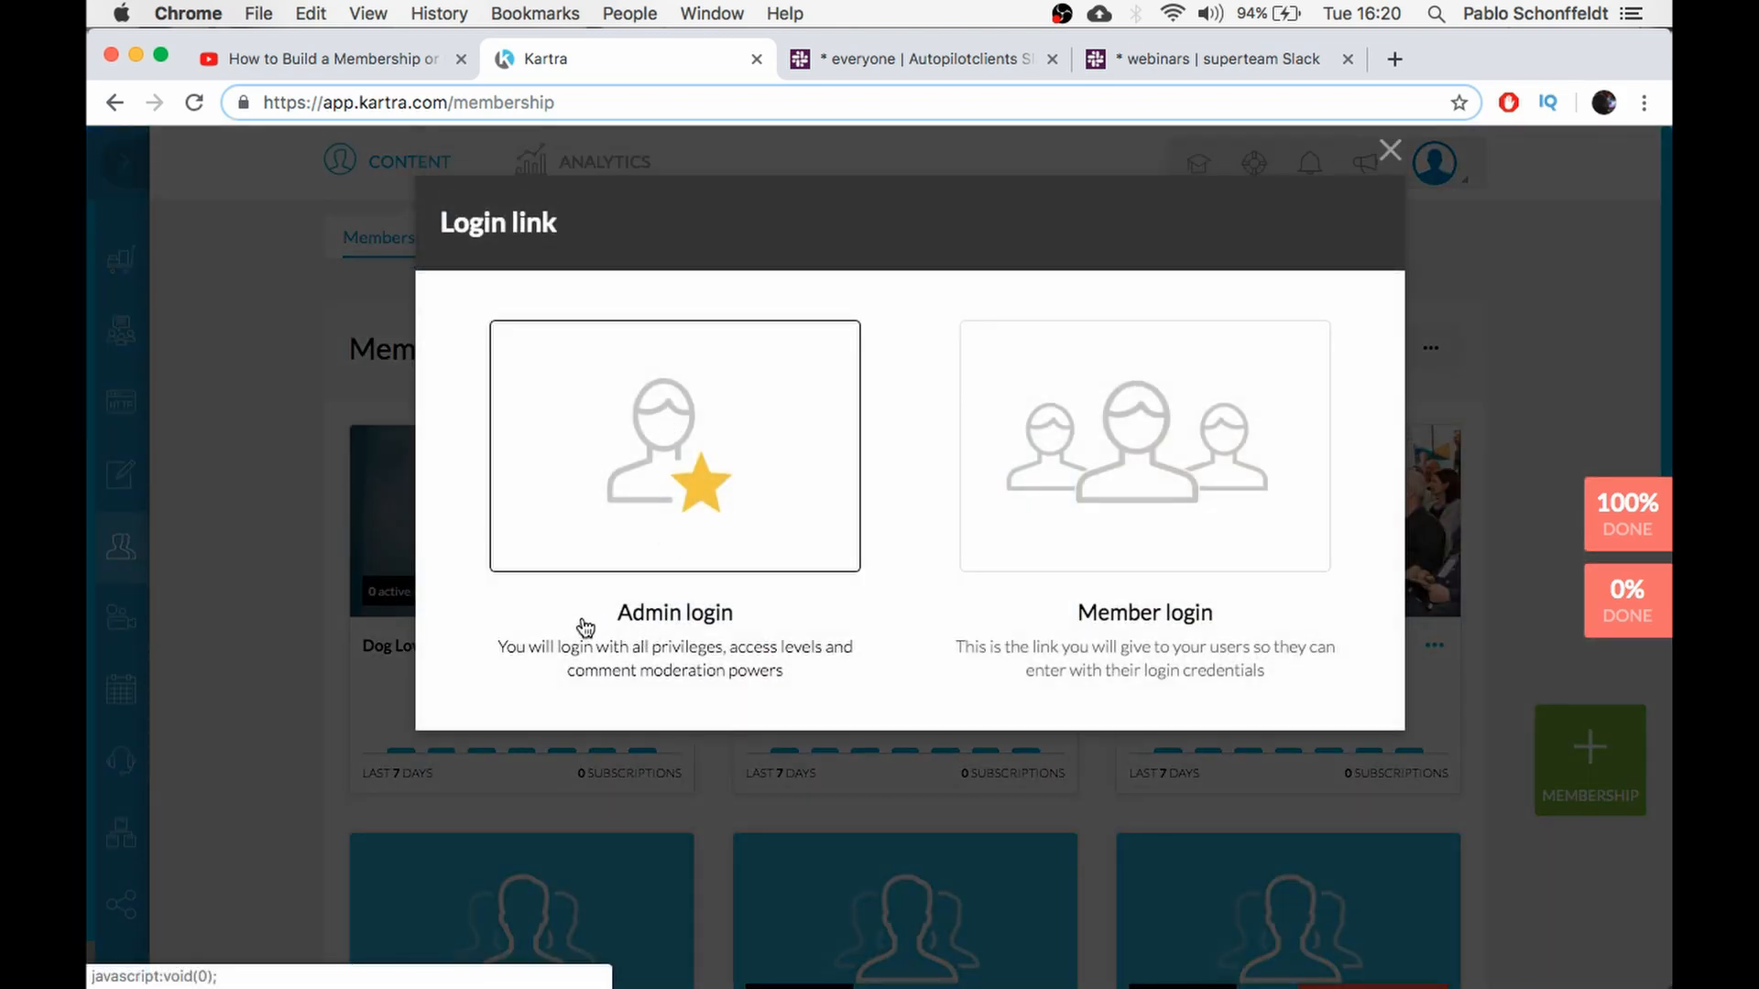
{"action": "left_click", "coordinate": [673, 445]}
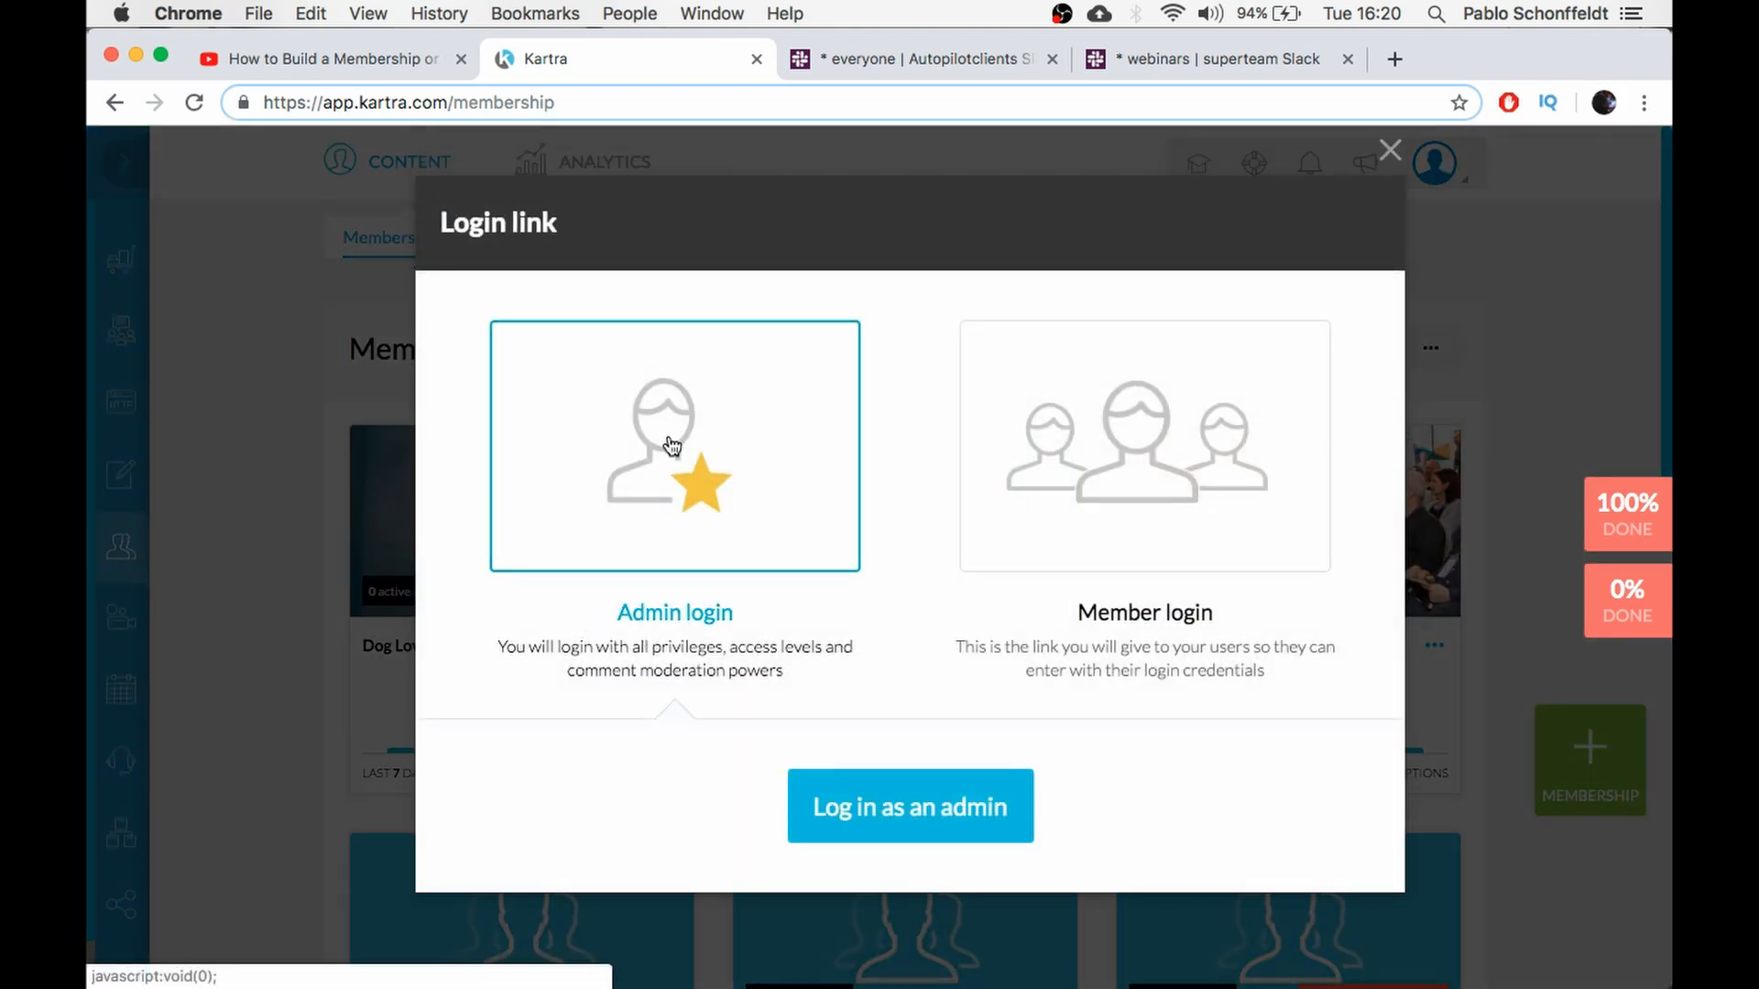
{"action": "left_click", "coordinate": [880, 821]}
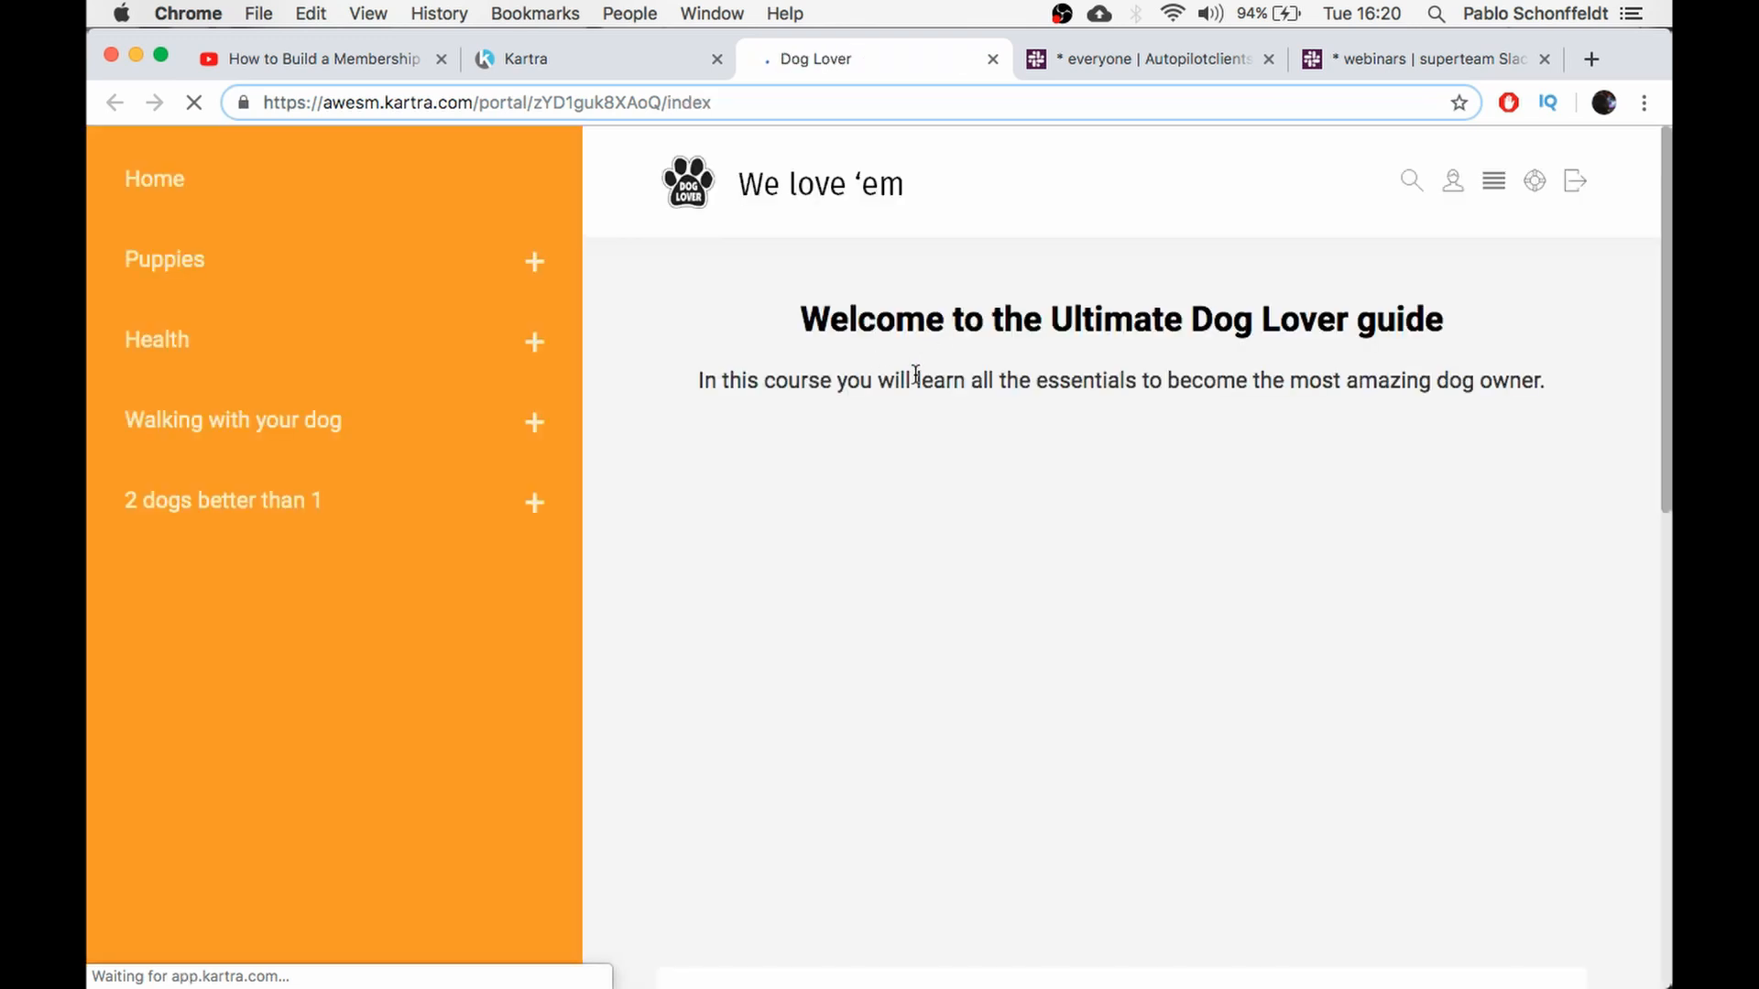
{"action": "scroll", "coordinate": [1221, 510], "scroll_direction": "down", "scroll_amount": 6}
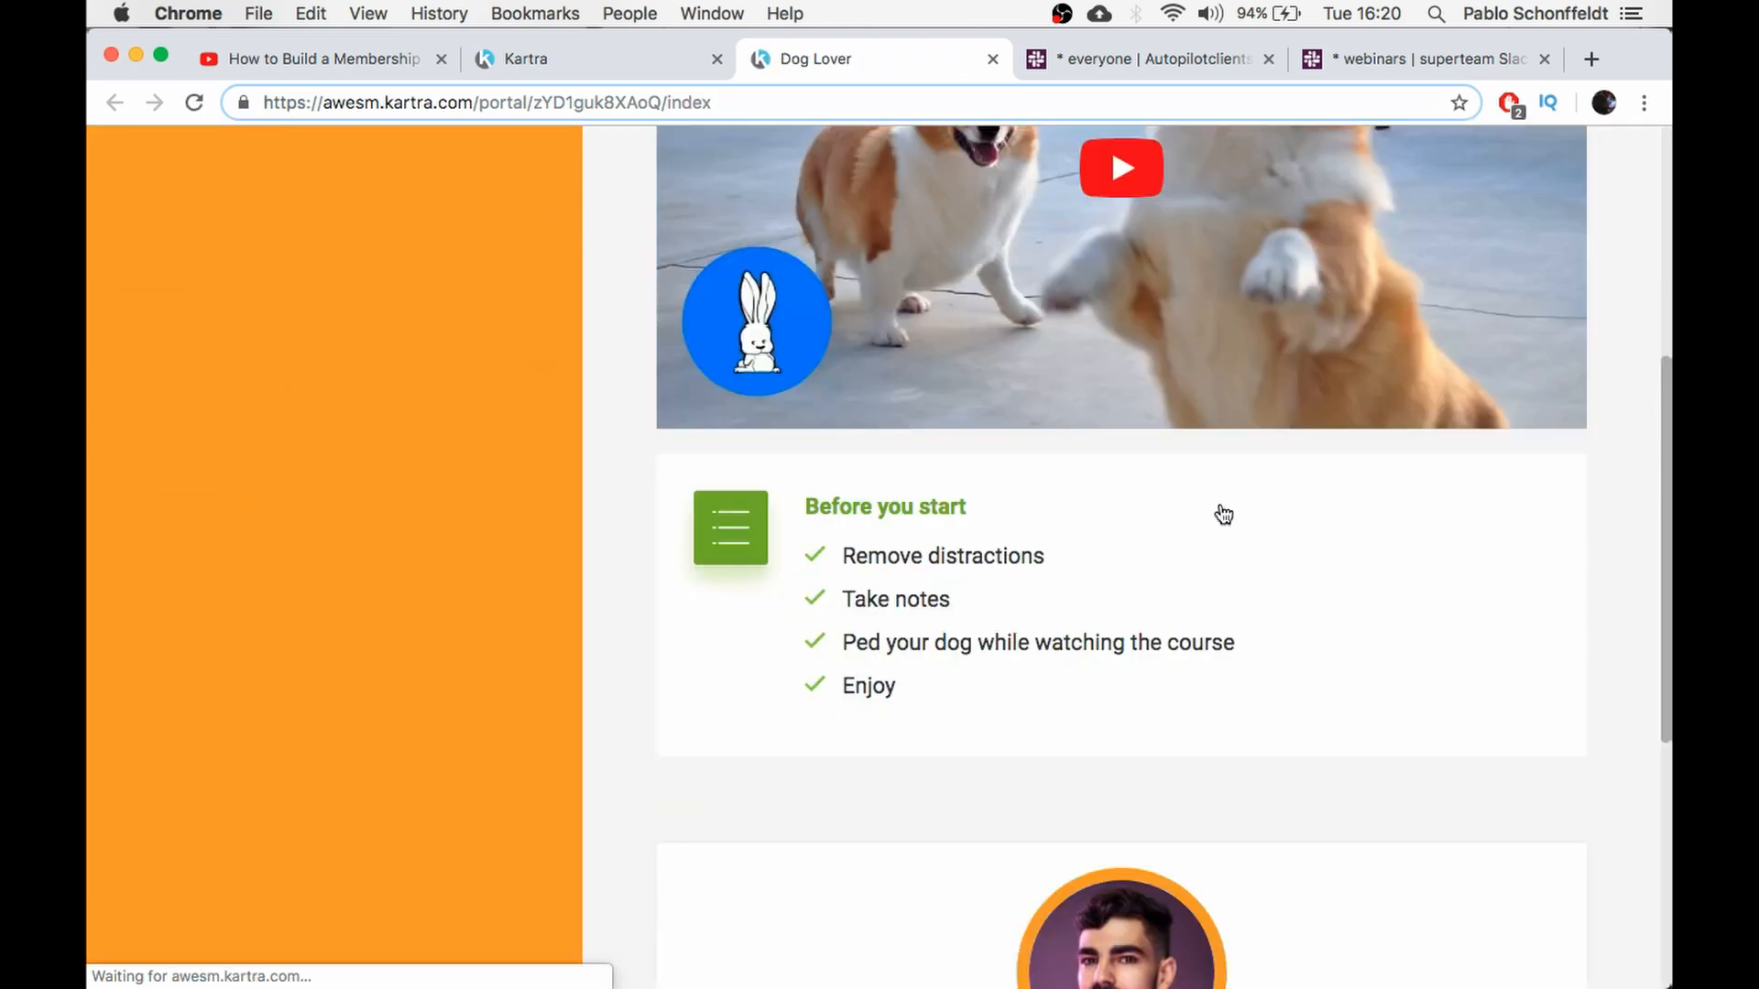
{"action": "scroll", "coordinate": [1219, 511], "scroll_direction": "down", "scroll_amount": 4}
{"action": "scroll", "coordinate": [1220, 510], "scroll_direction": "up", "scroll_amount": 10}
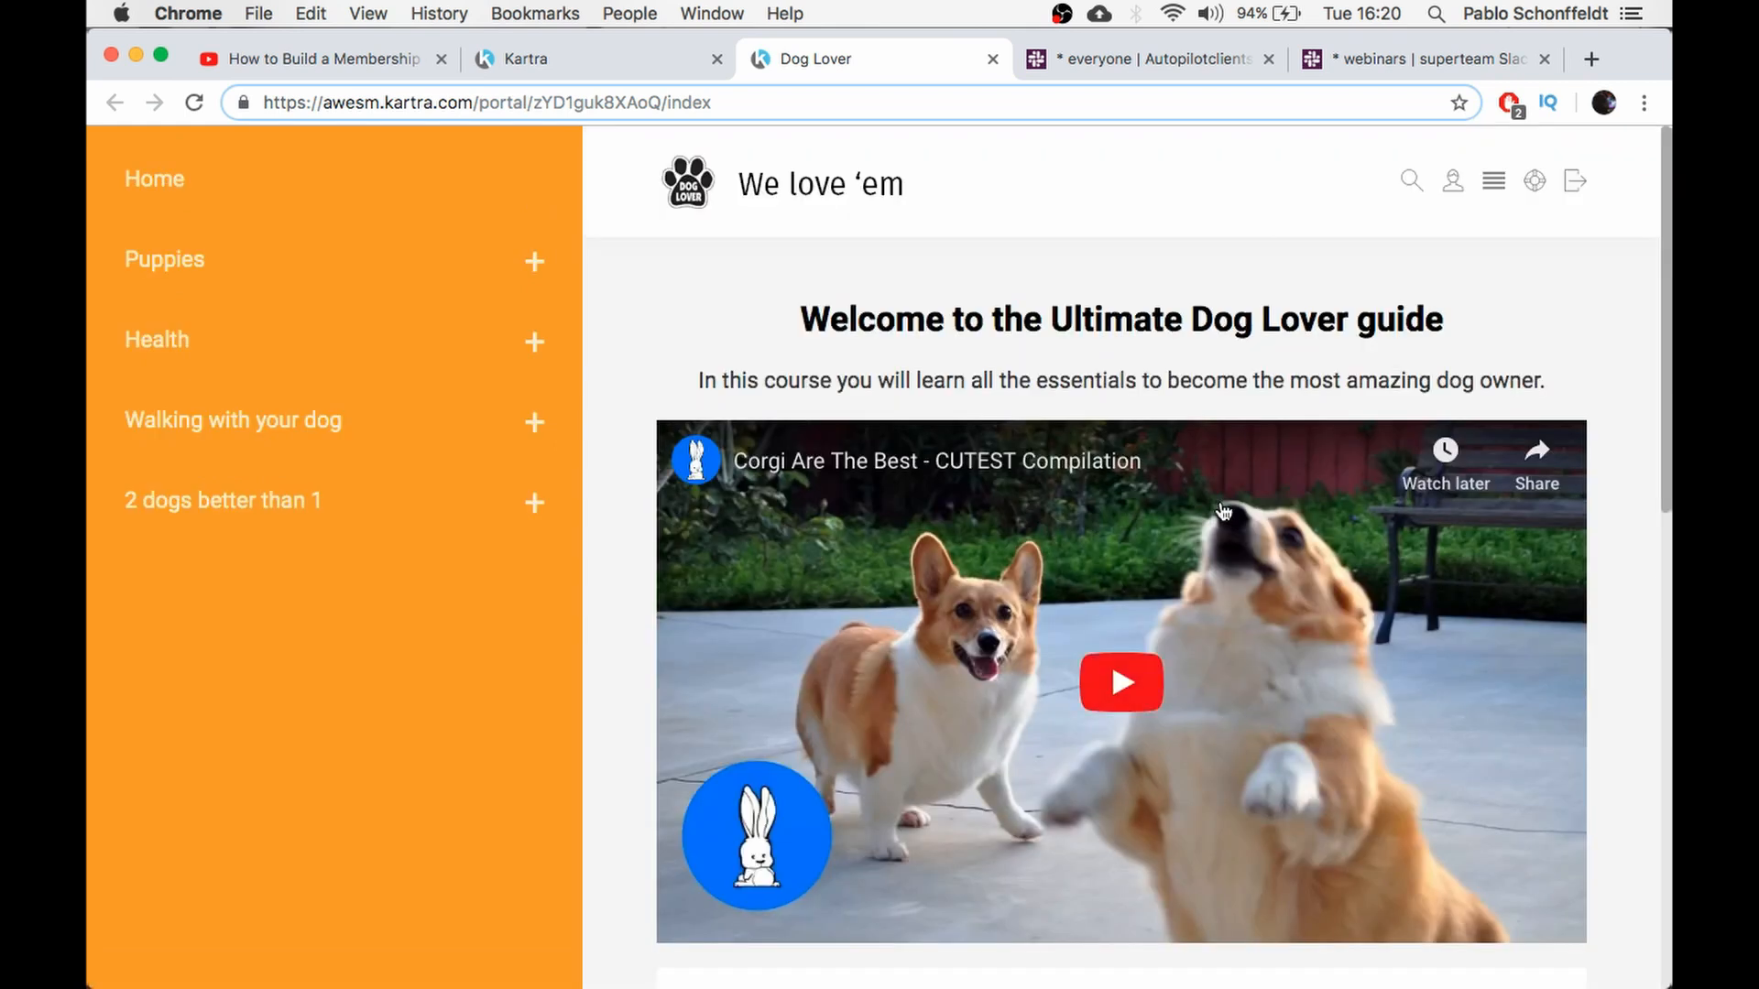